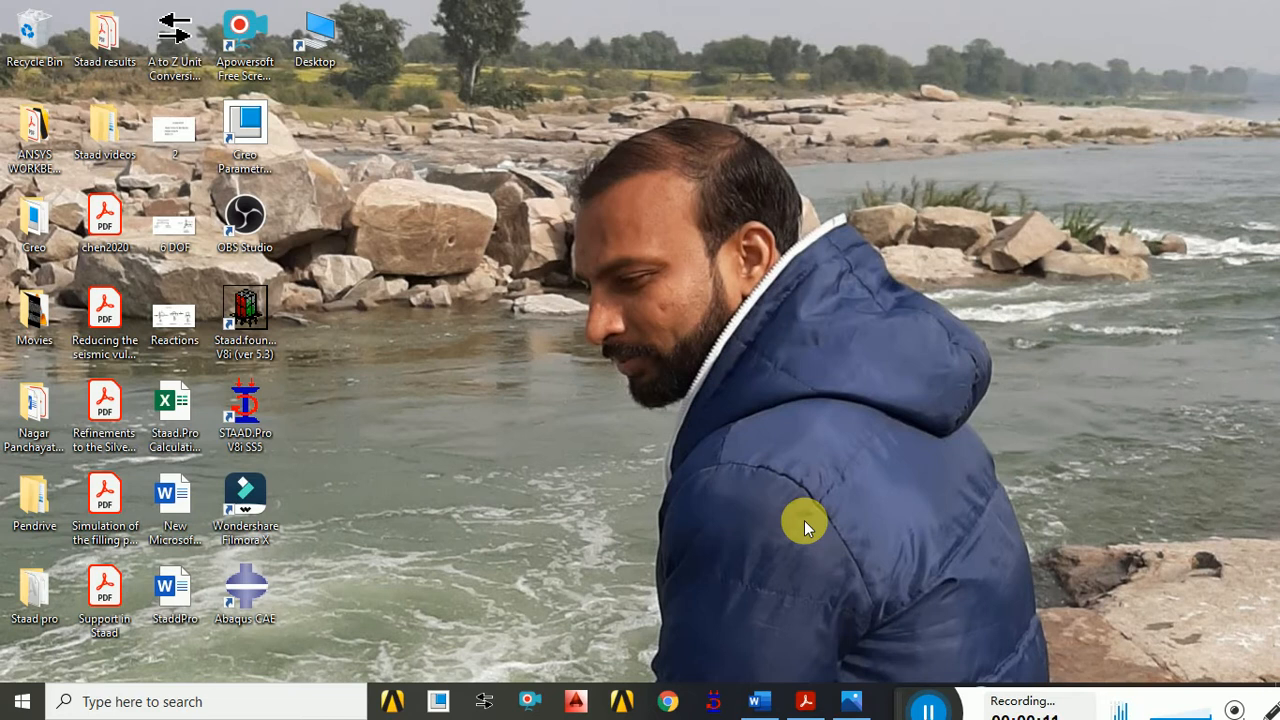
- Switch to STAAD.Pro and create a new Space structure project named Episode-10, overwriting the existing file
{"action": "left_click", "coordinate": [714, 701]}
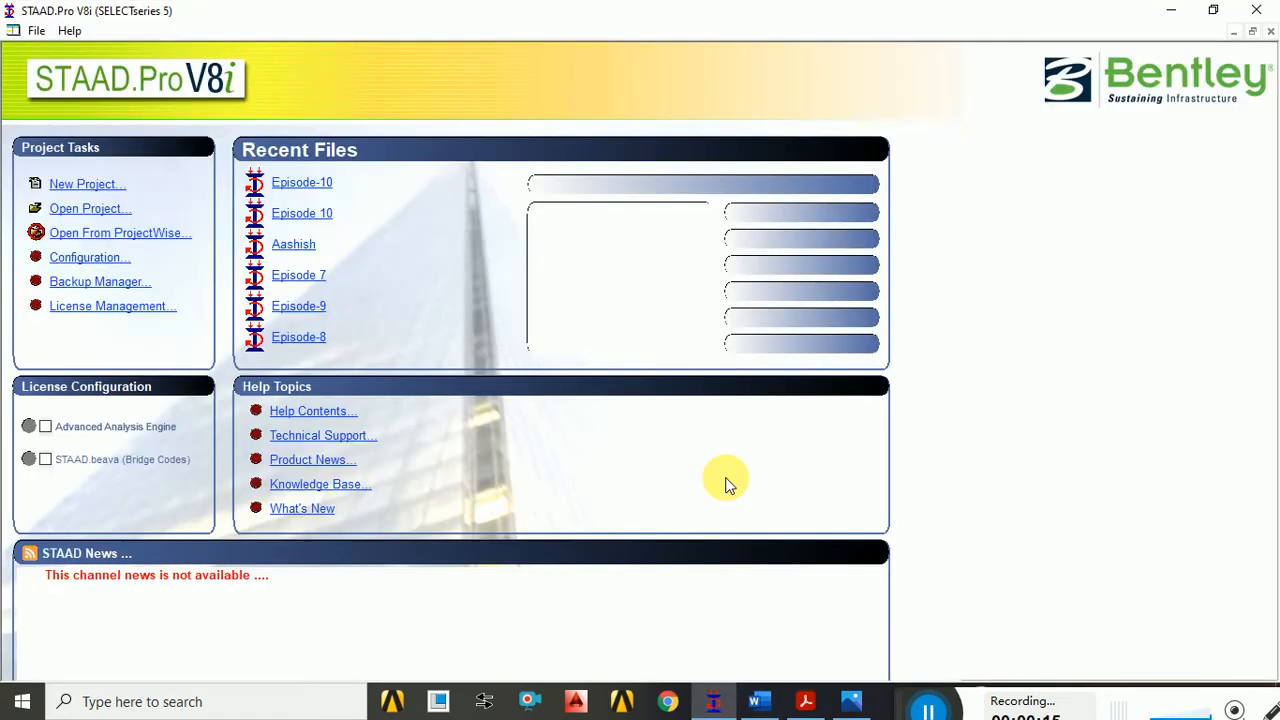
{"action": "left_click", "coordinate": [88, 184]}
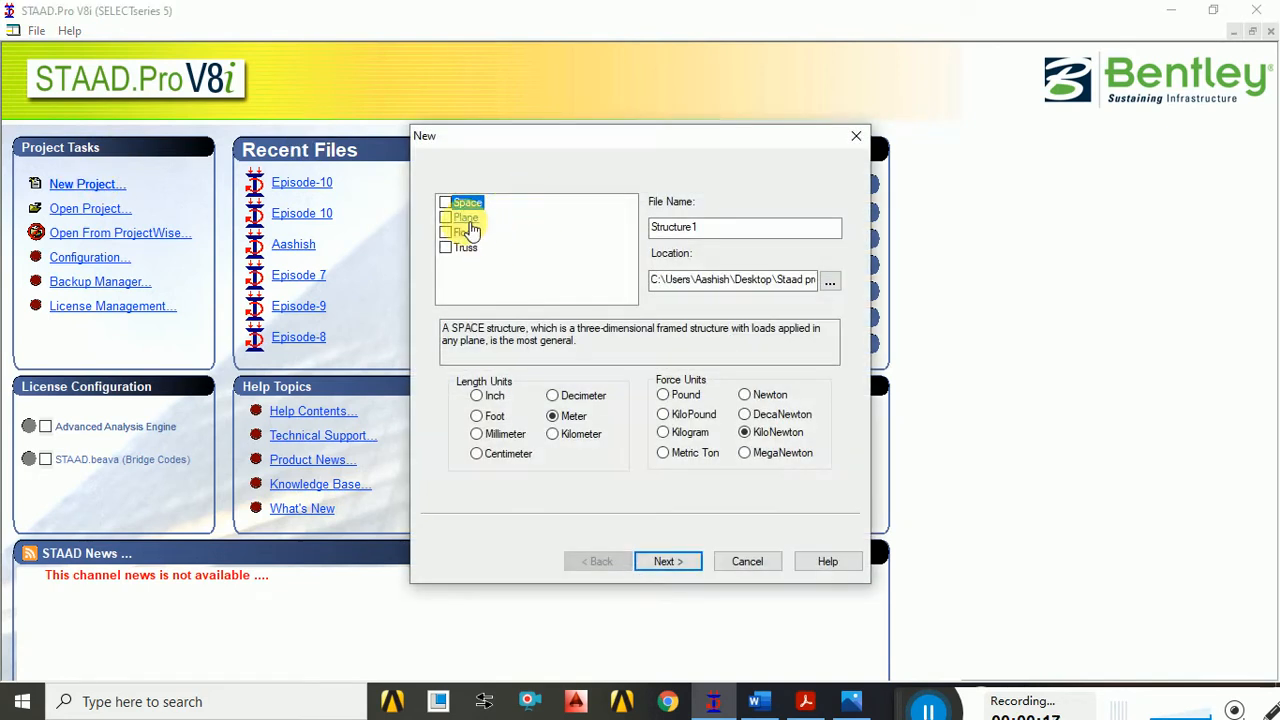
{"action": "left_click_drag", "start_coordinate": [714, 227], "coordinate": [646, 232]}
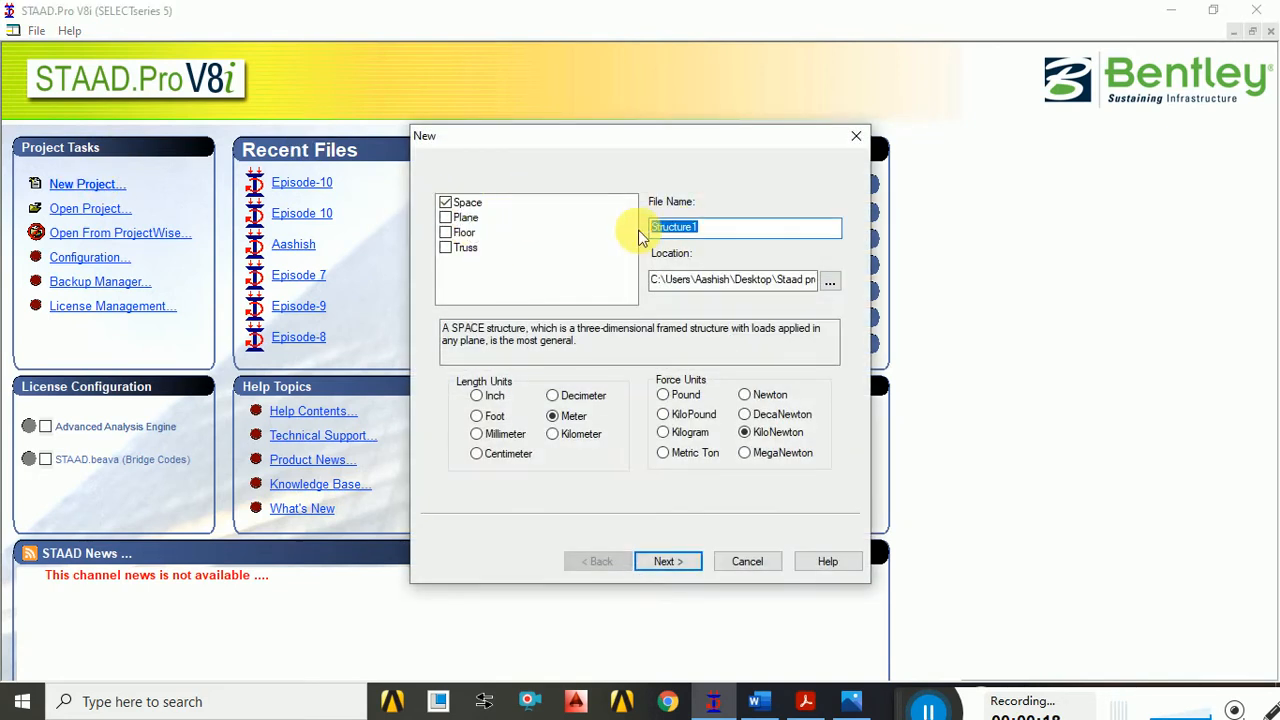
{"action": "type", "text": "Epis"}
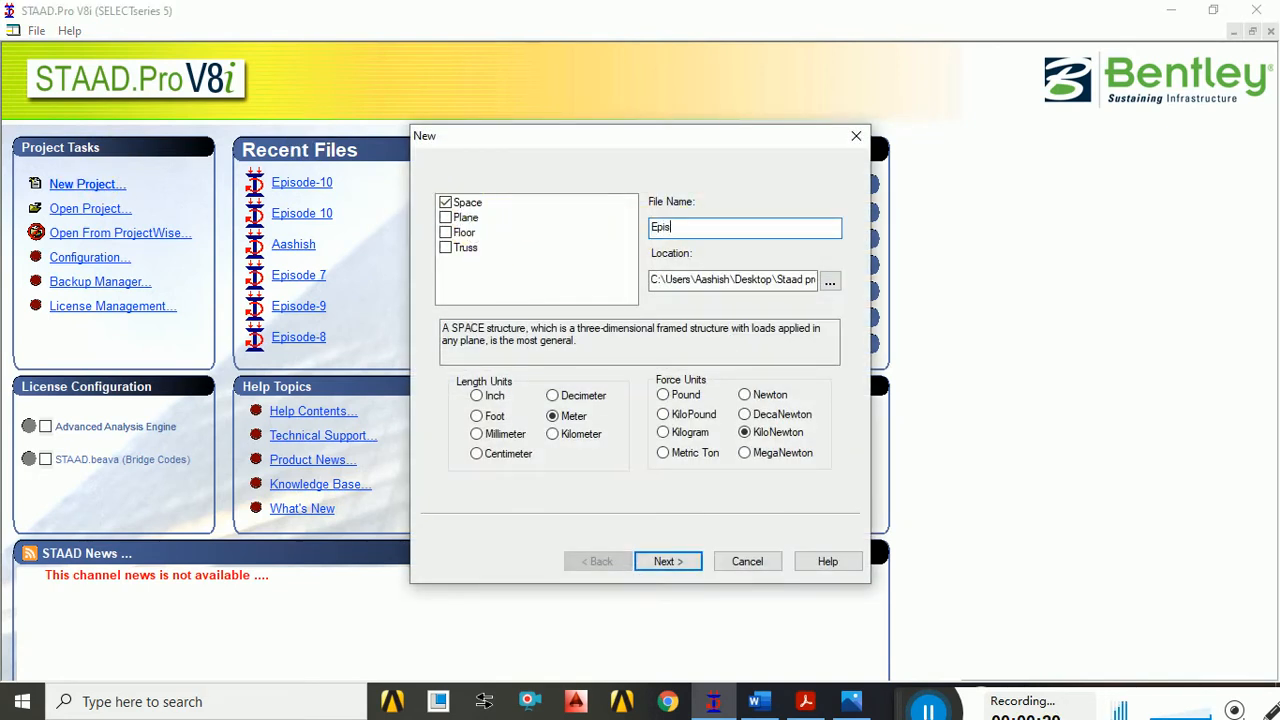
{"action": "type", "text": "ode-10"}
{"action": "left_click", "coordinate": [667, 561]}
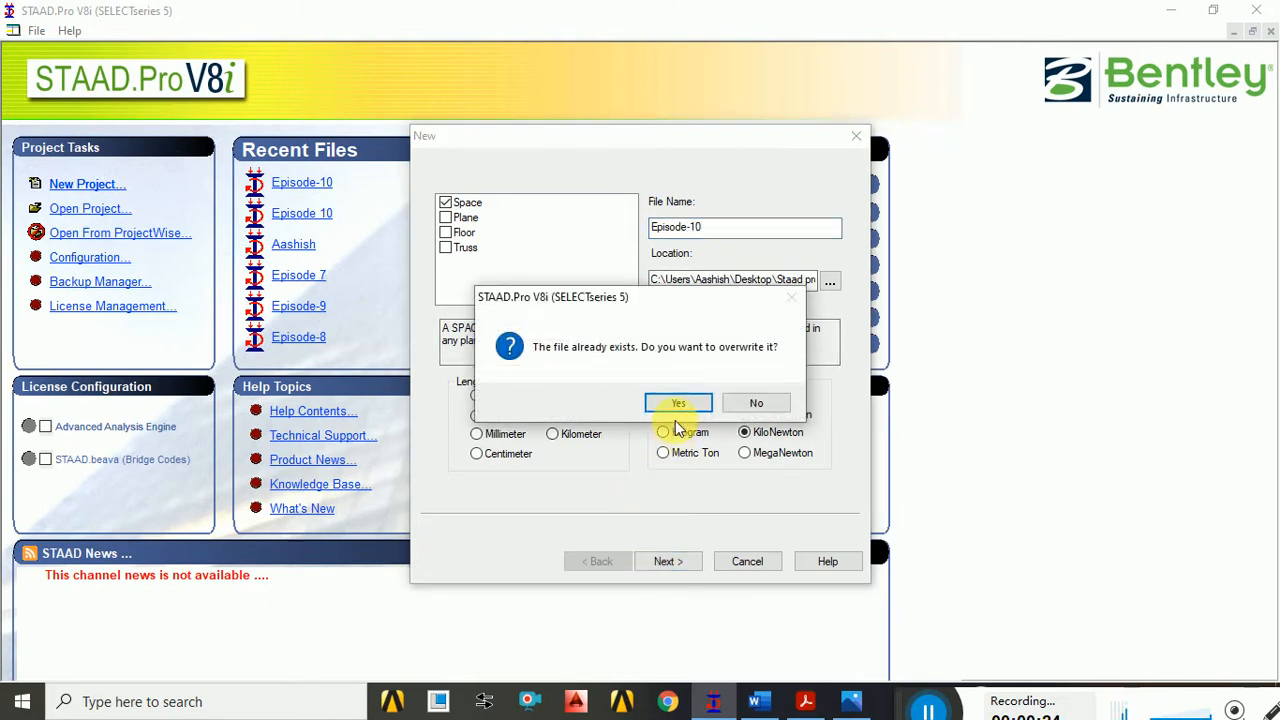
{"action": "left_click", "coordinate": [678, 405]}
- Choose Add Beam as the starting task, finish the project setup and dismiss the Snap Node/Beam grid
{"action": "left_click", "coordinate": [484, 178]}
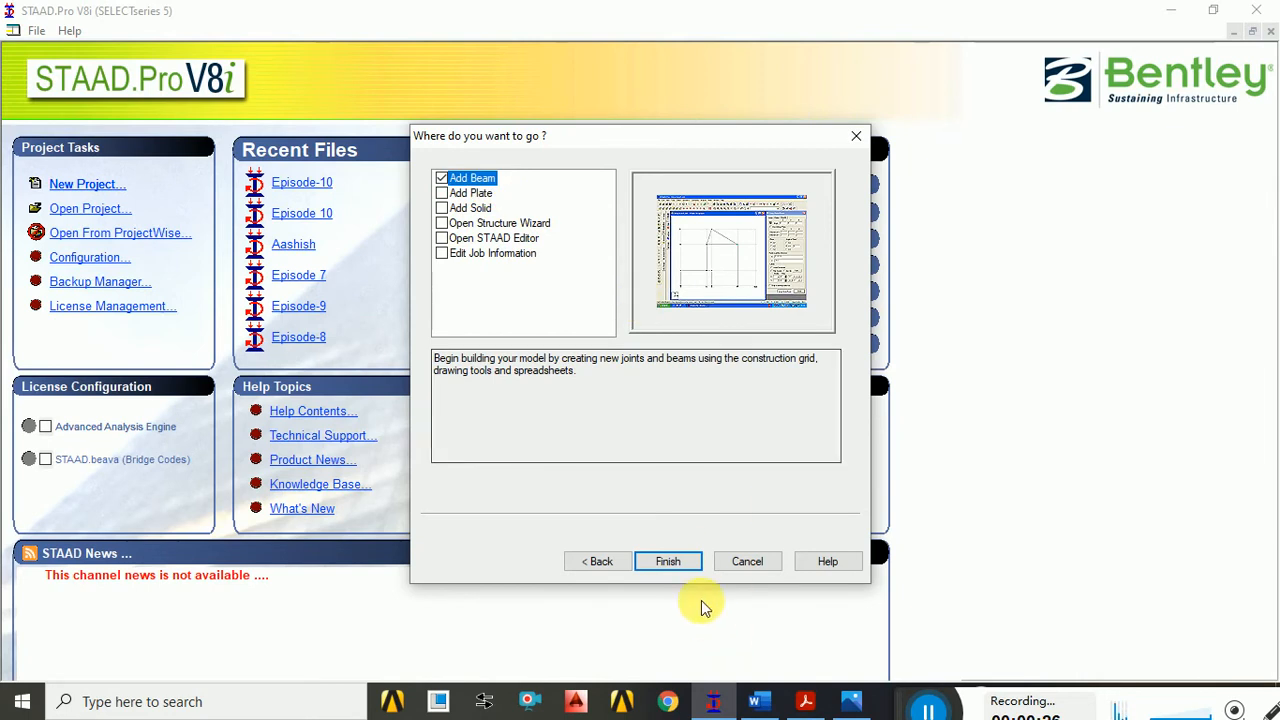
{"action": "left_click", "coordinate": [684, 564]}
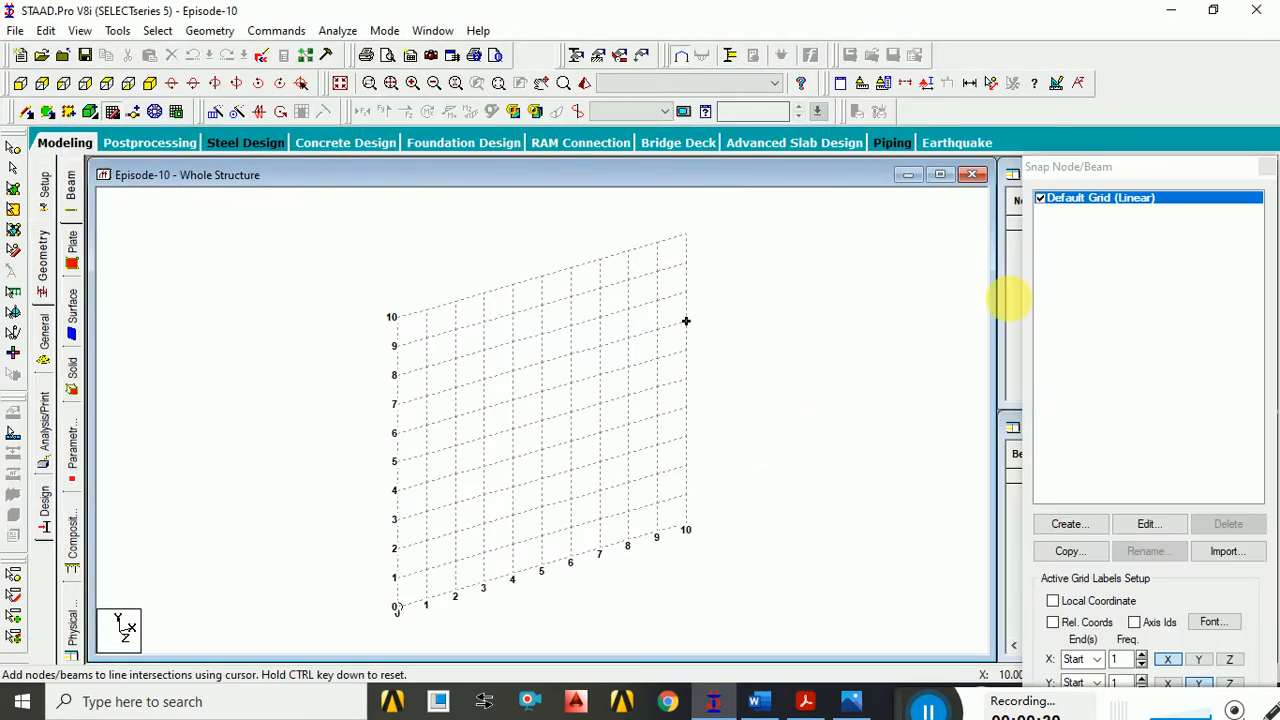
{"action": "left_click", "coordinate": [1267, 168]}
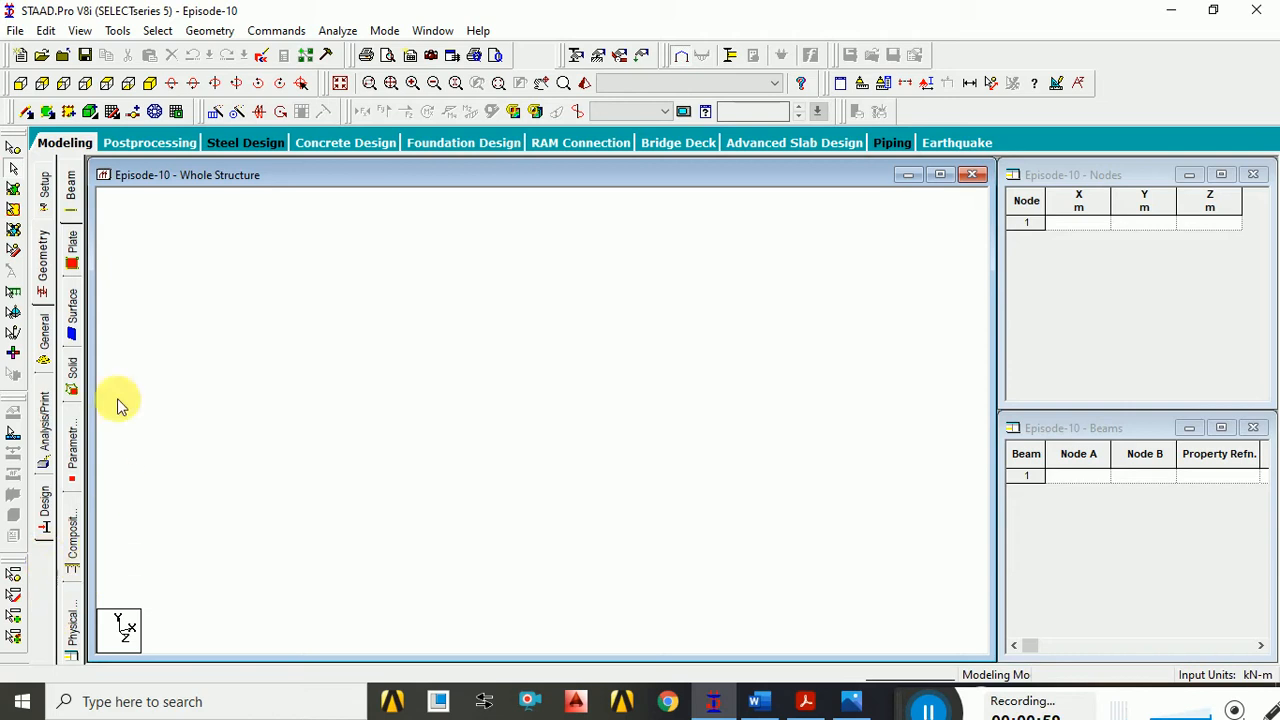
- Bring up the structure's support definitions and begin creating a new support, moving the dialogs clear of each other
{"action": "left_click", "coordinate": [44, 335]}
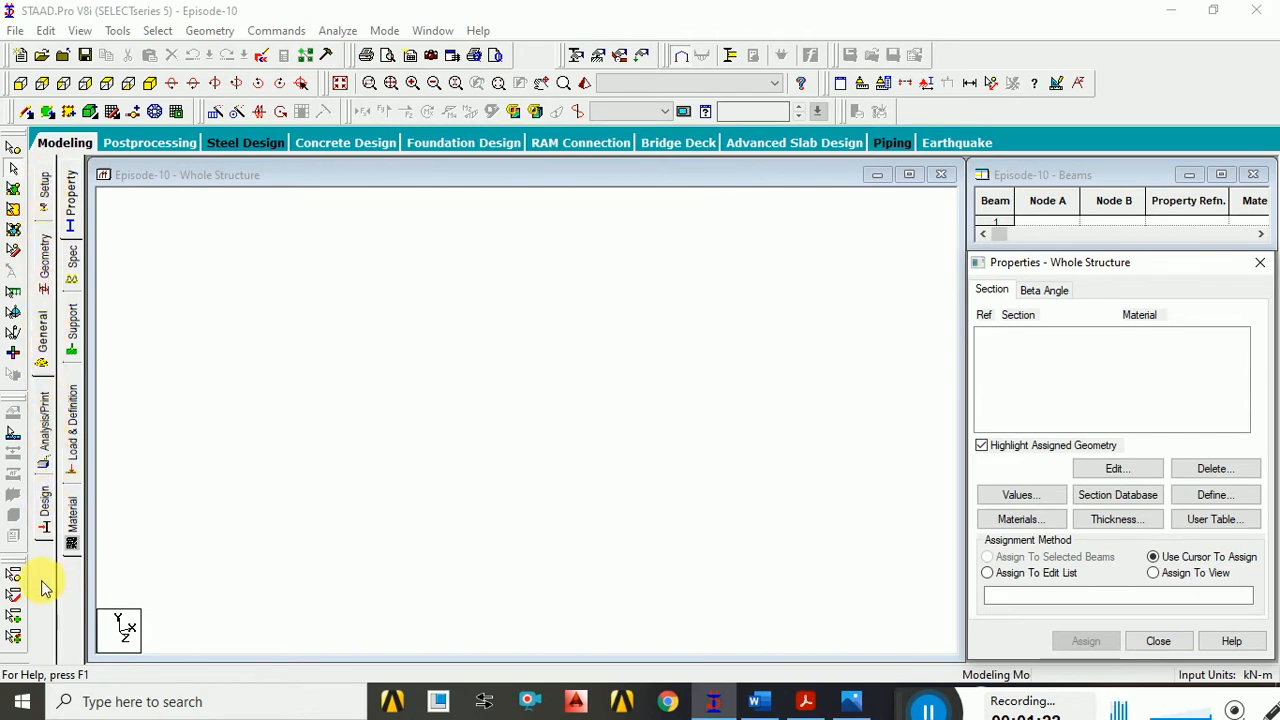
{"action": "left_click", "coordinate": [44, 356]}
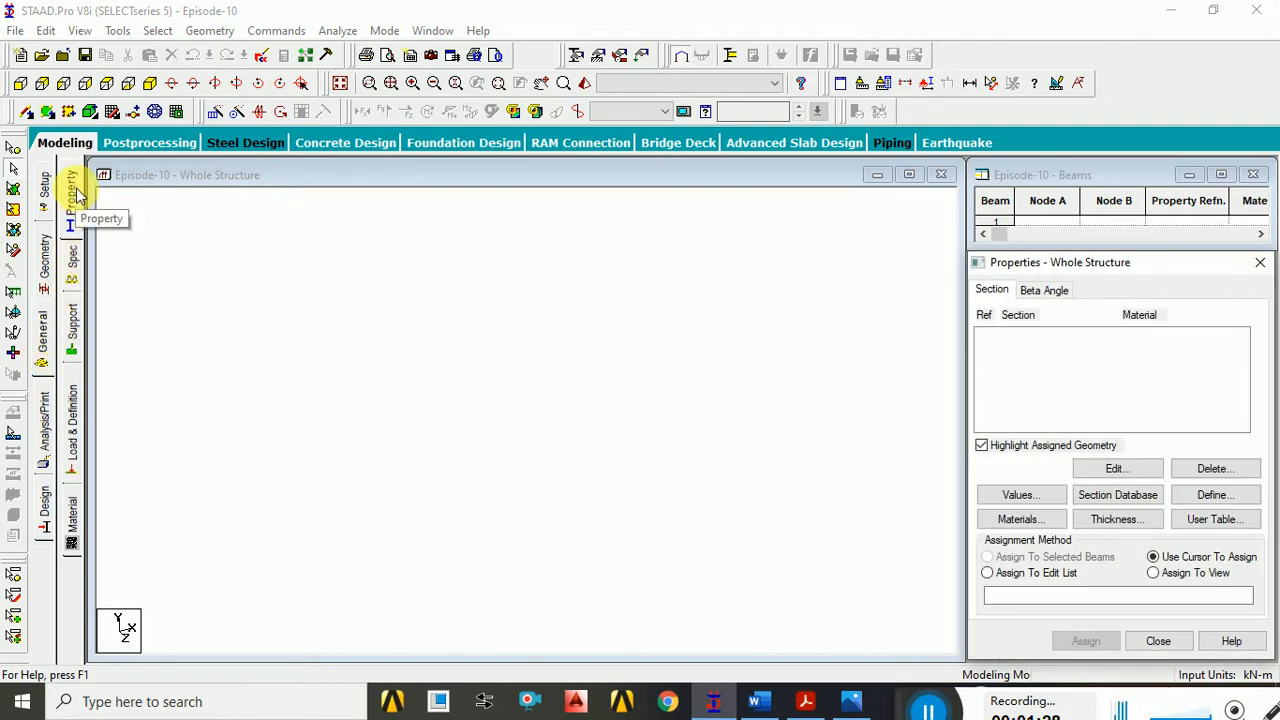
{"action": "left_click", "coordinate": [72, 325]}
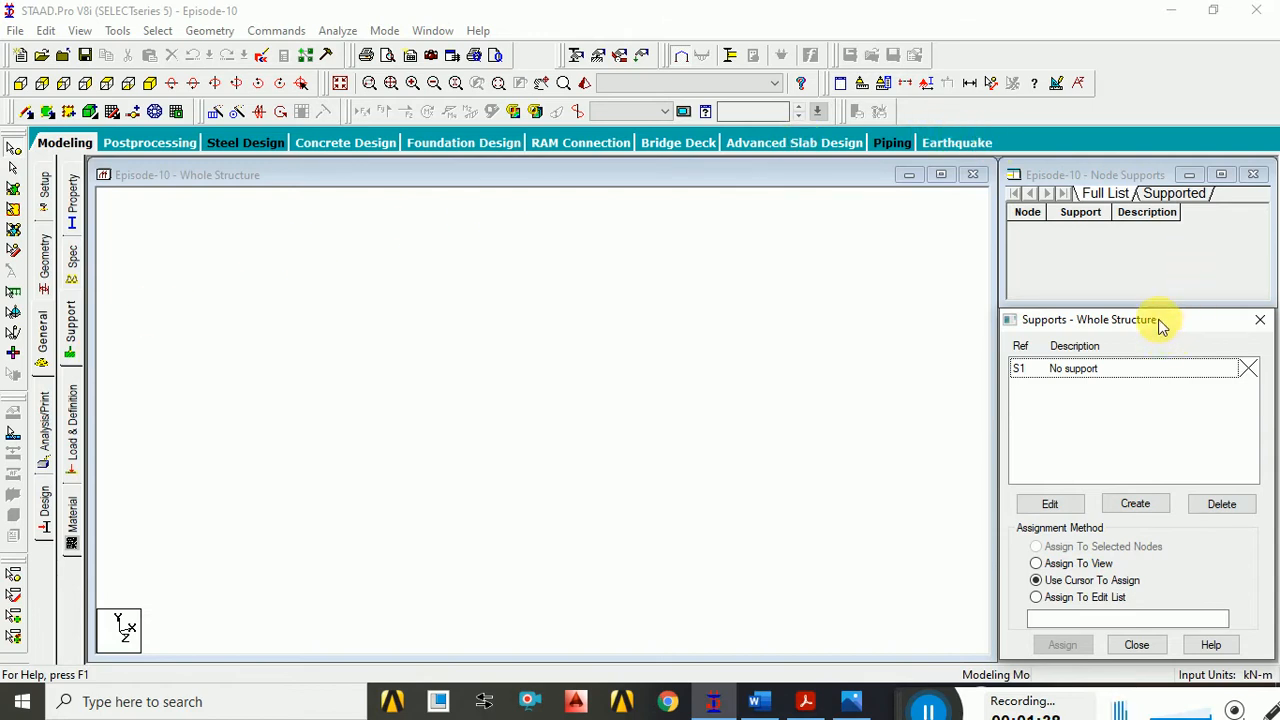
{"action": "left_click_drag", "start_coordinate": [1160, 327], "coordinate": [761, 219]}
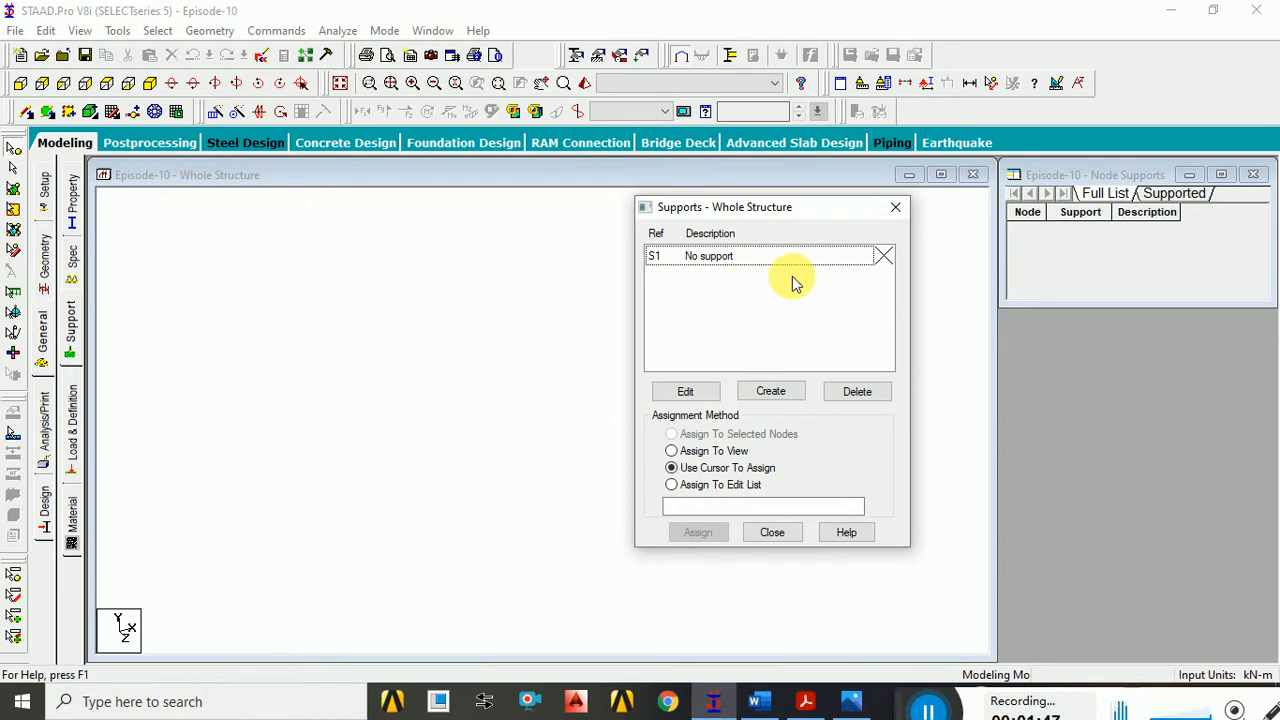
{"action": "left_click", "coordinate": [716, 258]}
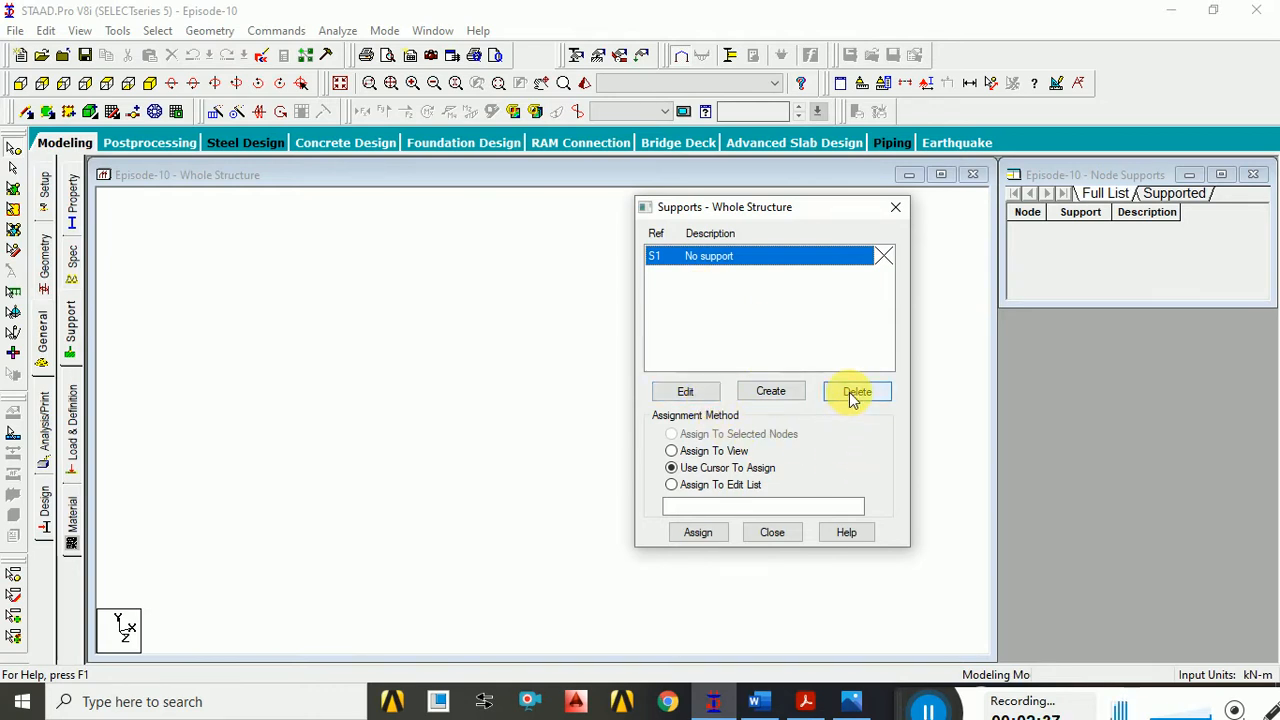
{"action": "left_click", "coordinate": [778, 398]}
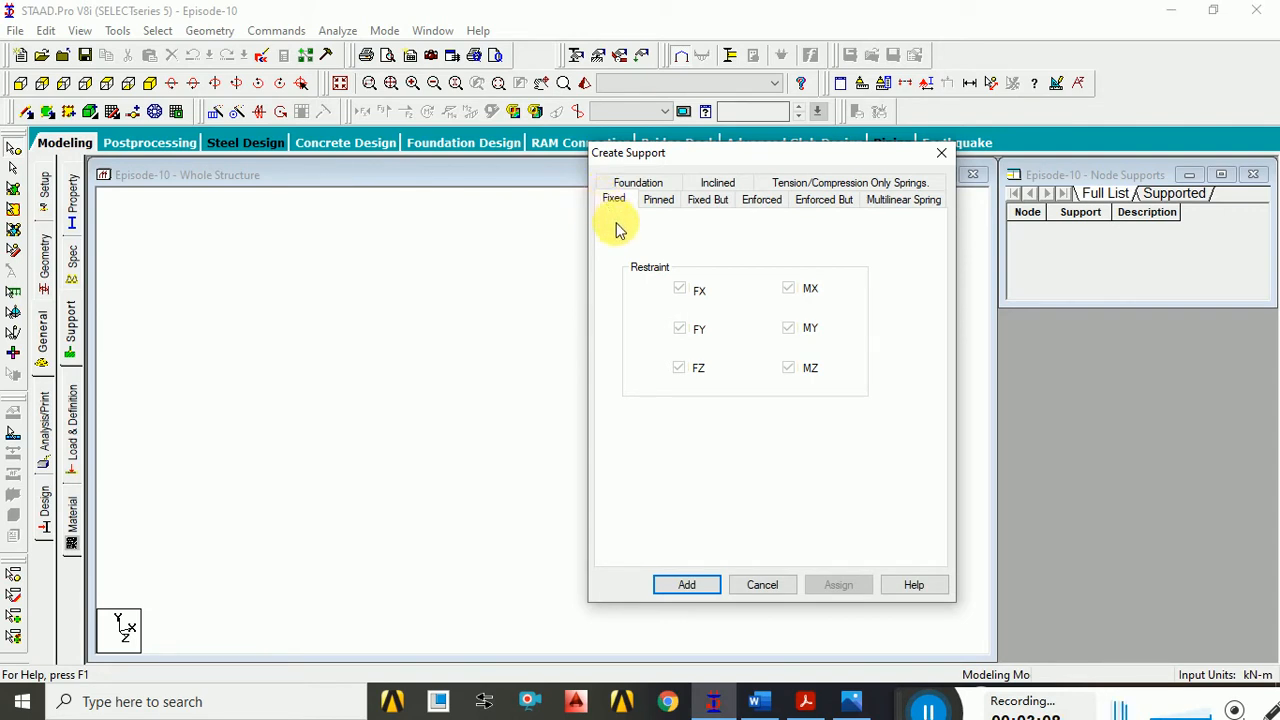
{"action": "left_click_drag", "start_coordinate": [758, 155], "coordinate": [1077, 172]}
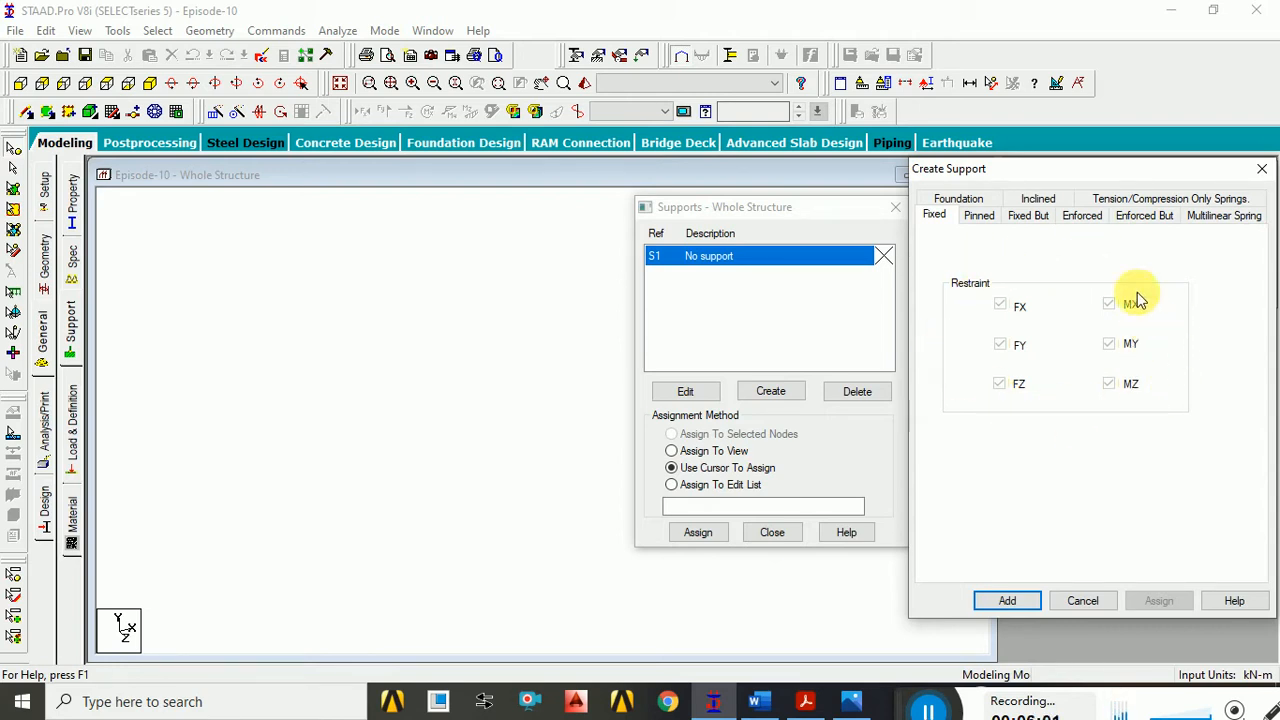
- Switch to Photos to study the 6 DOF.jpg diagram and the 3-D support restraints in 2.jpg, then close the viewer
{"action": "mouse_move", "coordinate": [853, 704]}
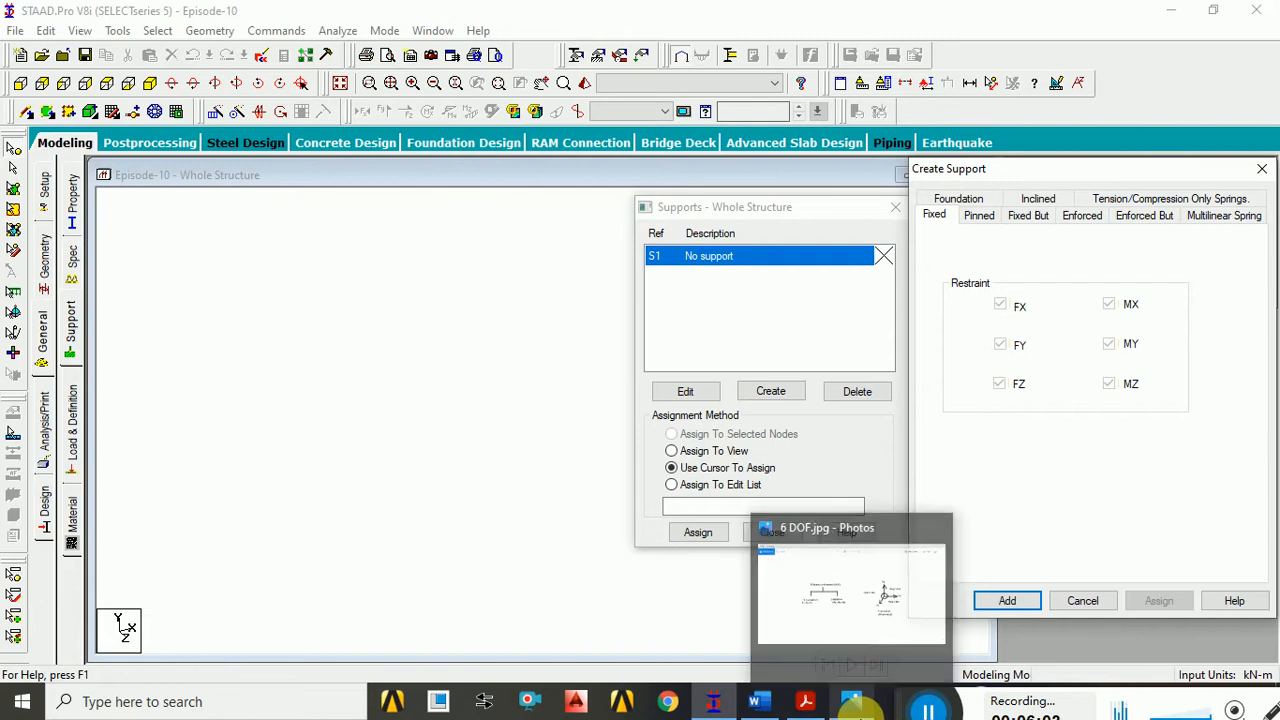
{"action": "left_click", "coordinate": [826, 589]}
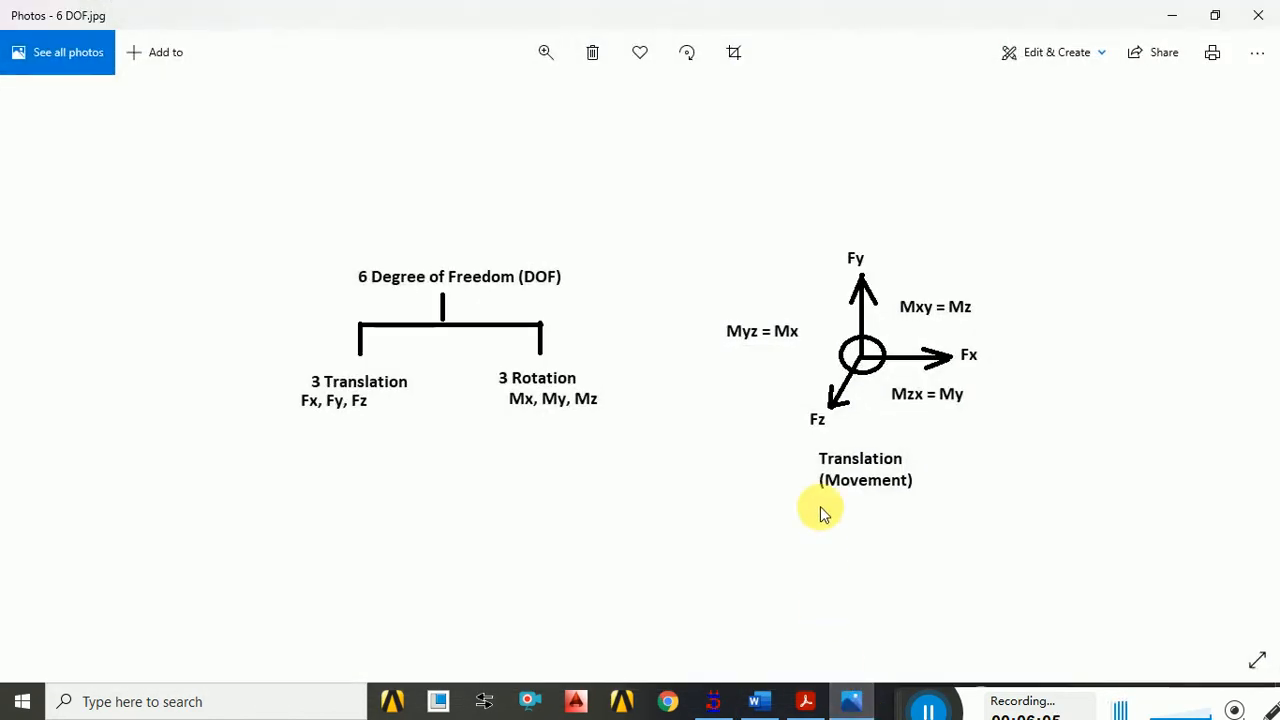
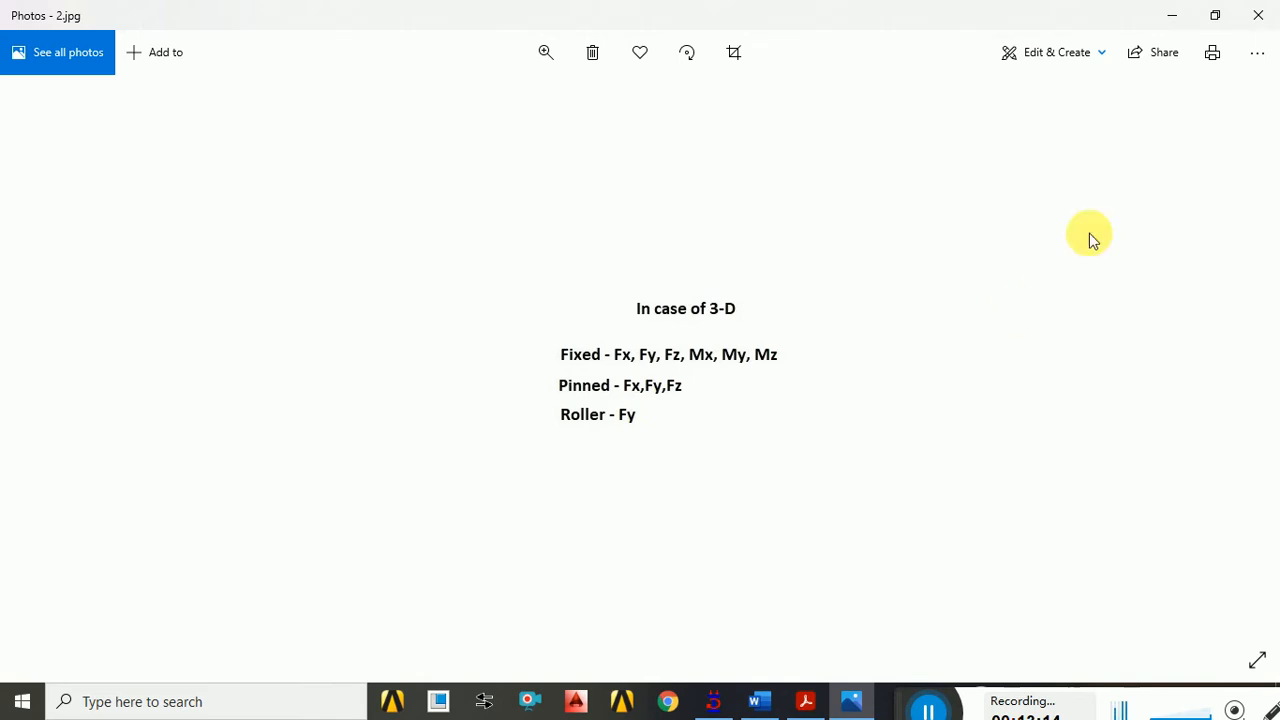
{"action": "left_click", "coordinate": [1252, 14]}
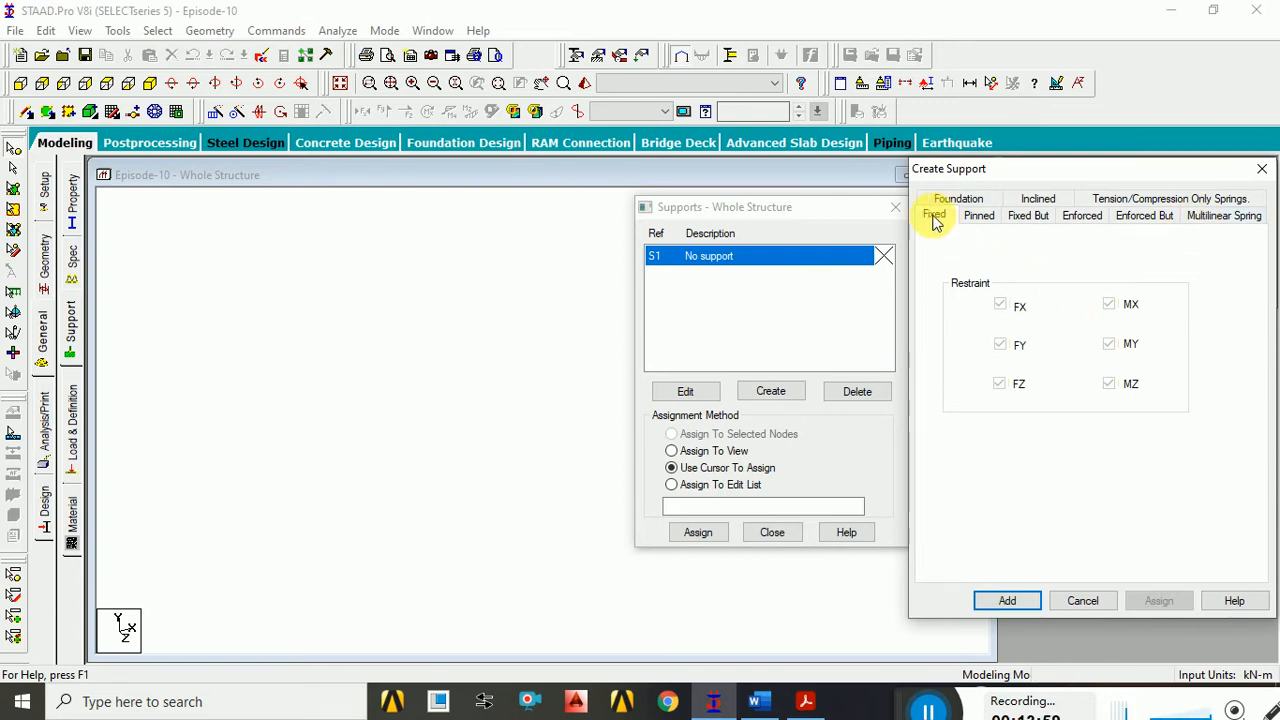
- Examine the settings of the Pinned, Fixed But, Enforced, Enforced But, Multilinear Spring, Tension/Compression Only Springs, Inclined and Foundation supports
{"action": "left_click", "coordinate": [980, 218]}
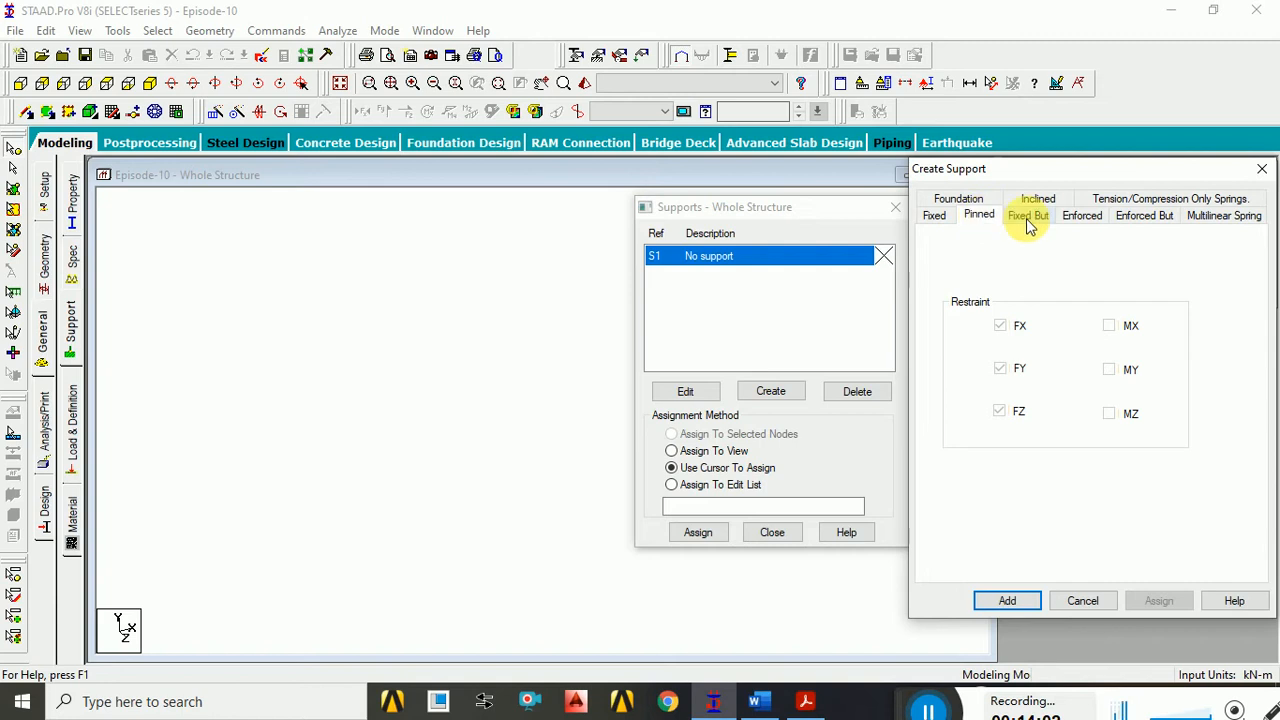
{"action": "left_click", "coordinate": [1029, 218]}
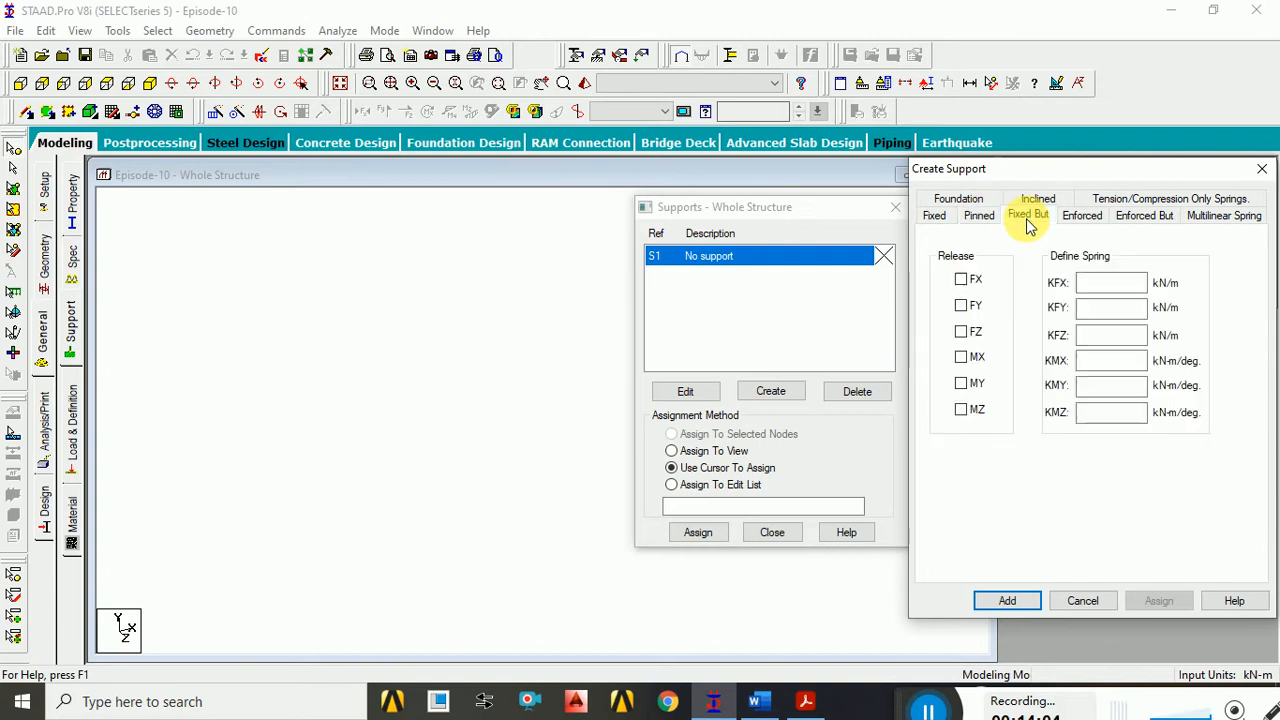
{"action": "left_click", "coordinate": [1085, 219]}
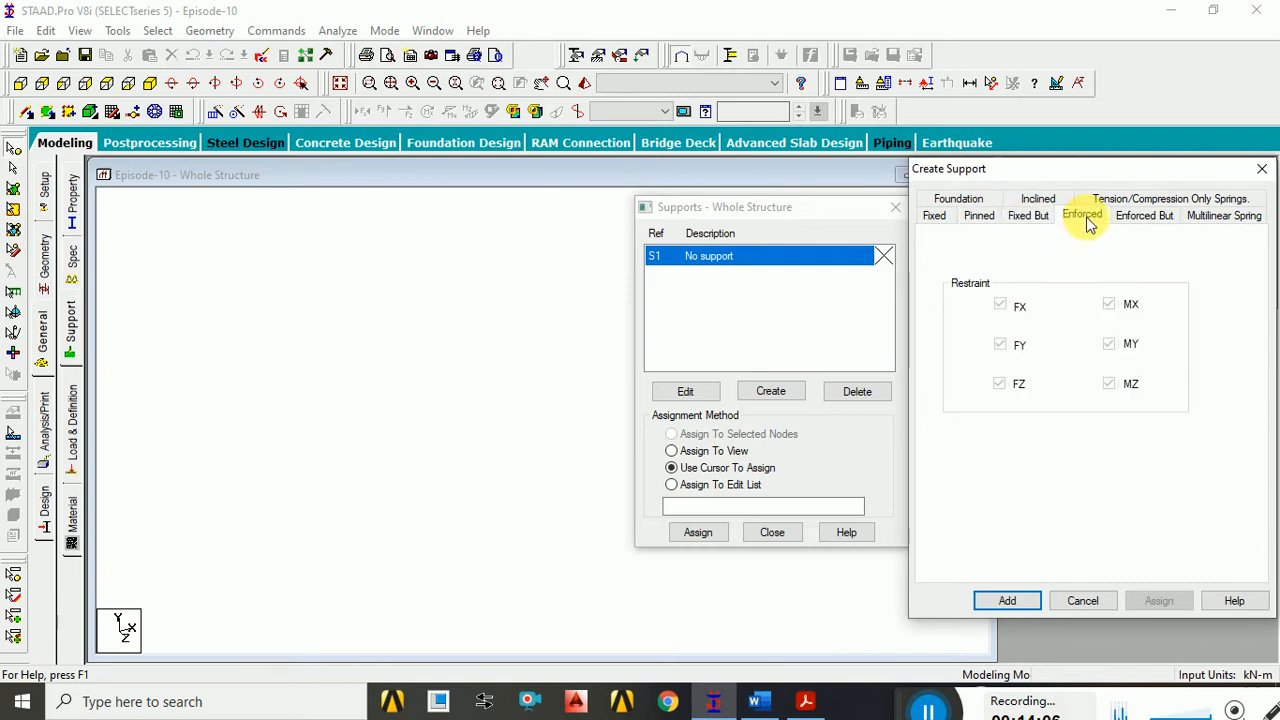
{"action": "left_click", "coordinate": [1150, 220]}
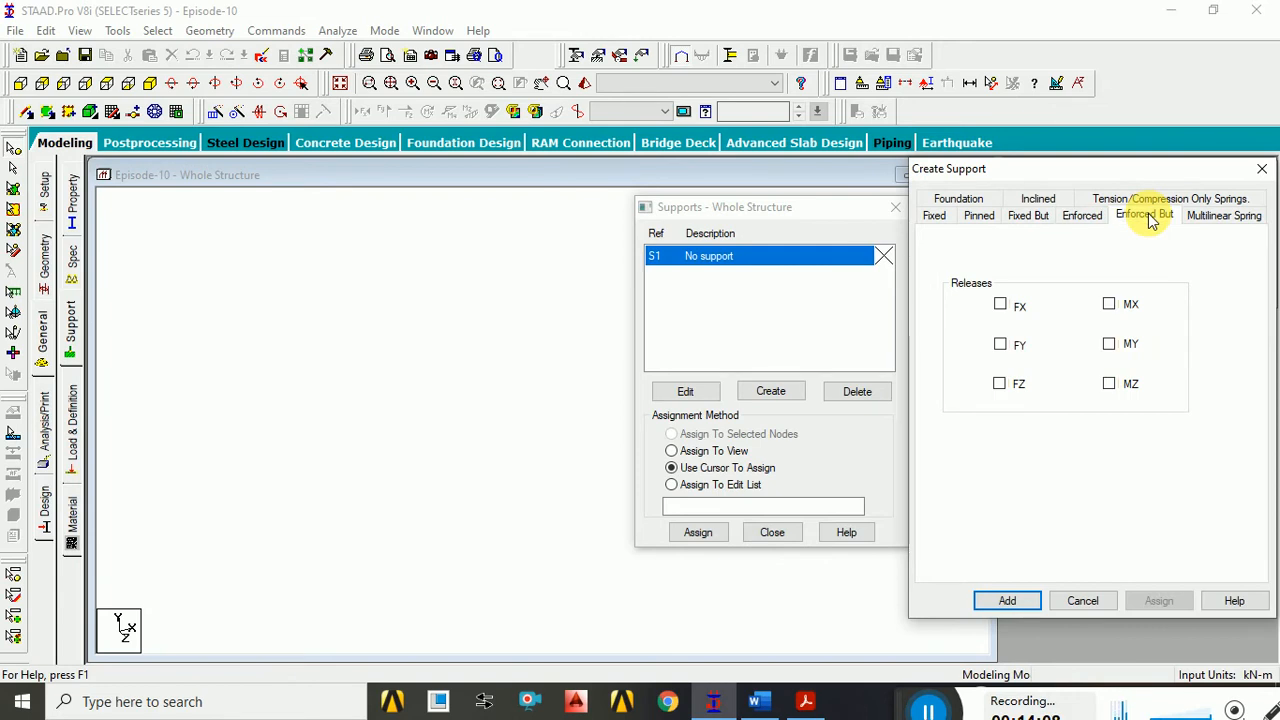
{"action": "left_click", "coordinate": [1197, 220]}
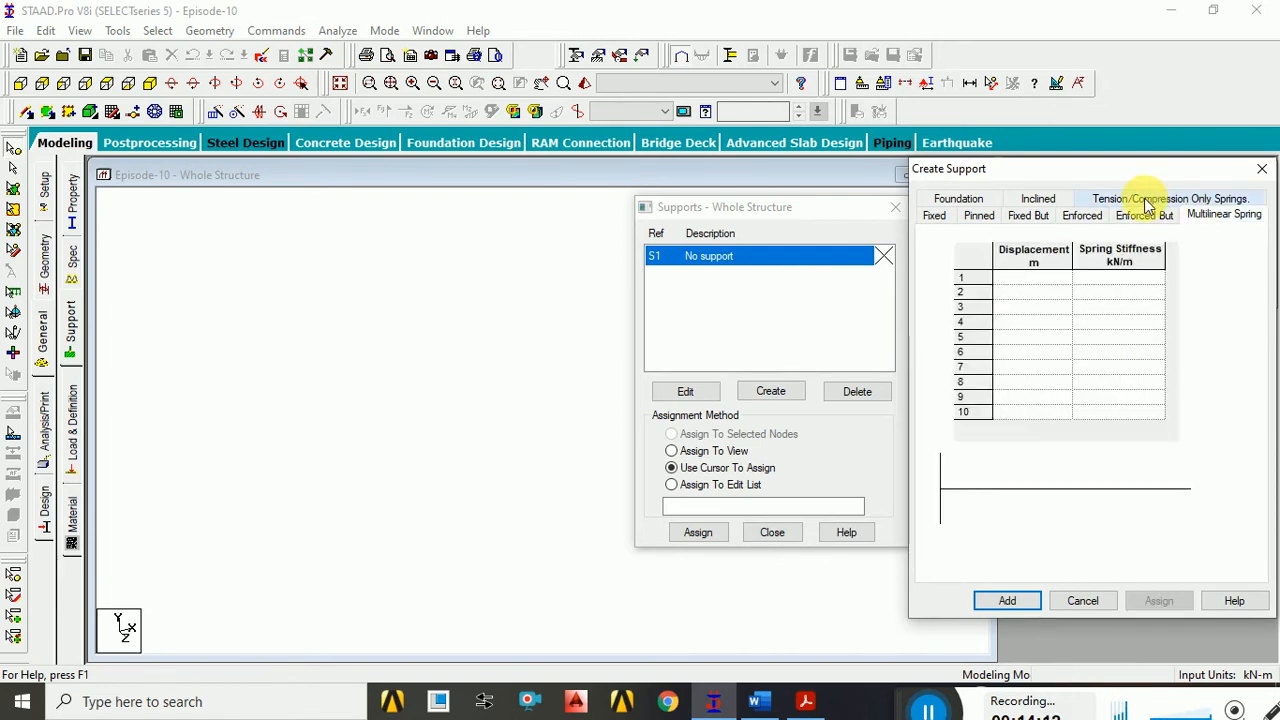
{"action": "left_click", "coordinate": [1148, 200]}
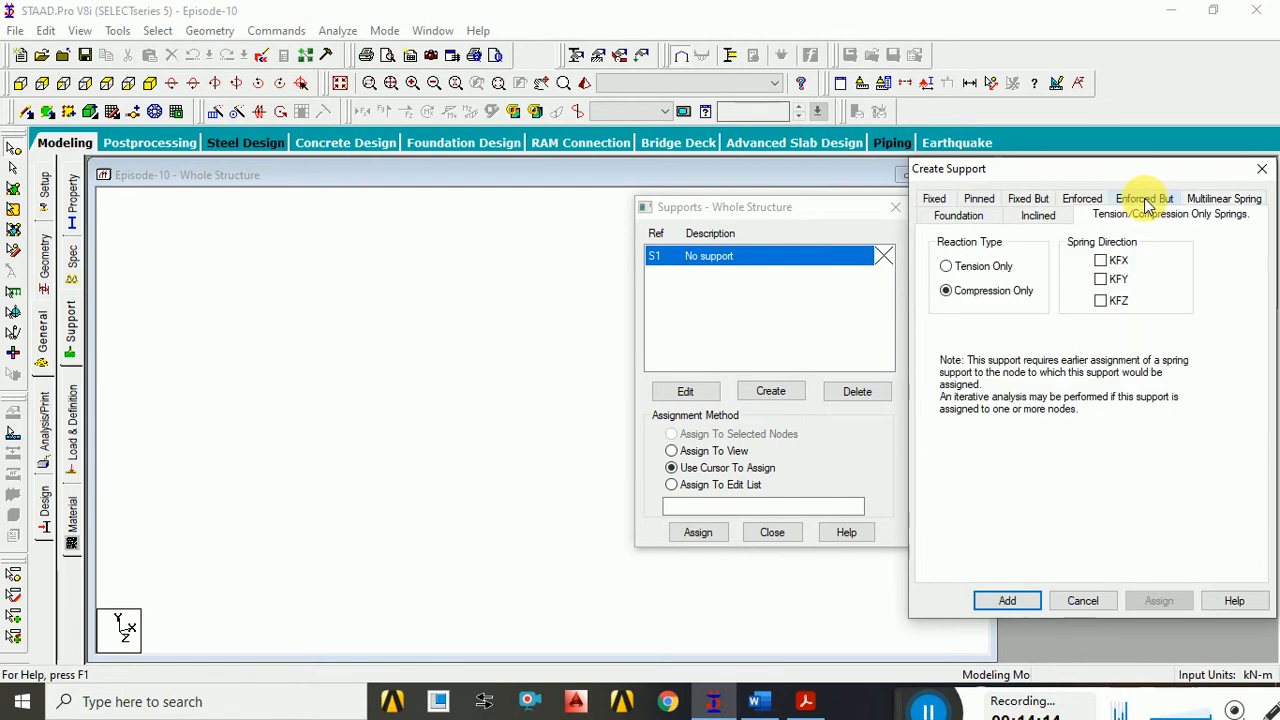
{"action": "left_click", "coordinate": [1040, 216]}
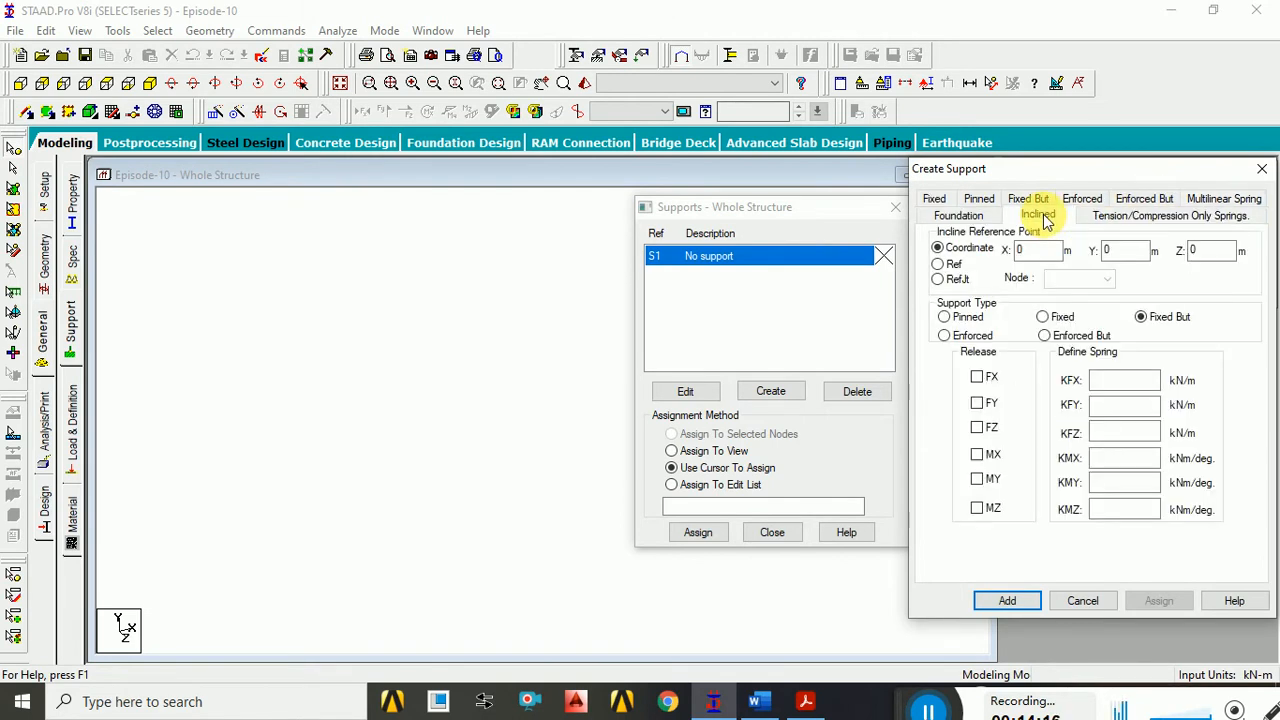
{"action": "left_click", "coordinate": [958, 215]}
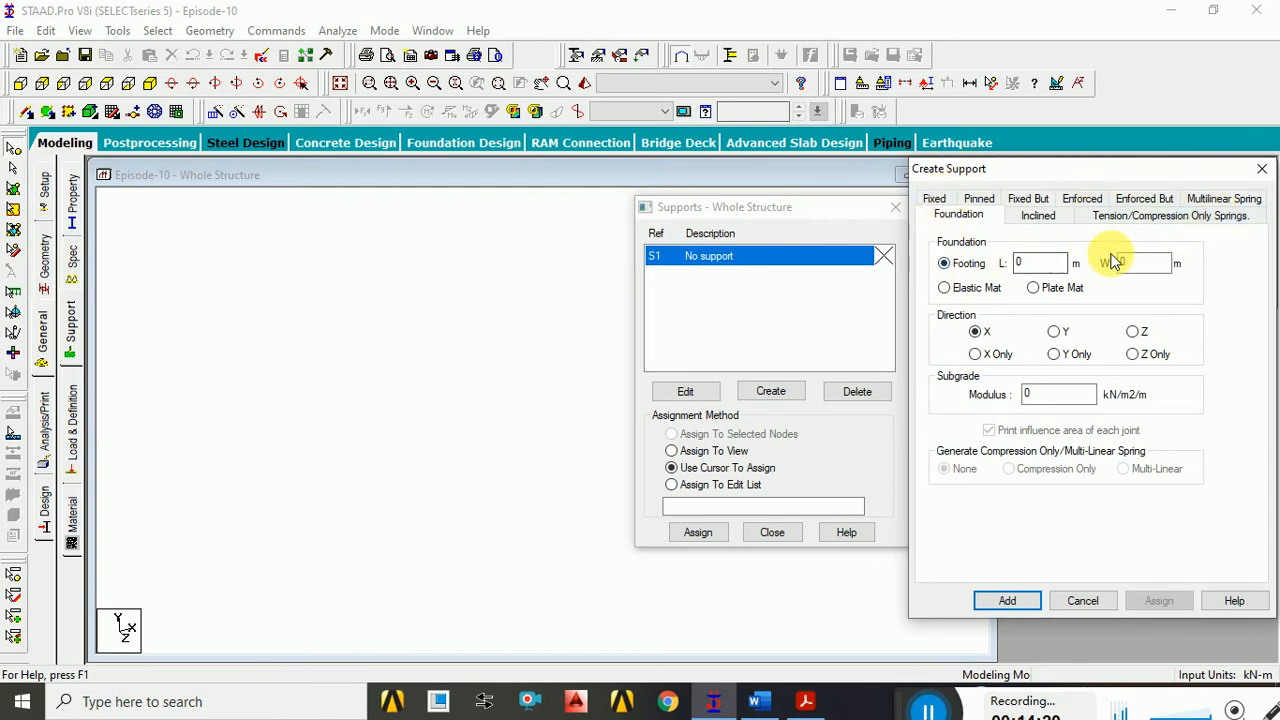
- Compare the force and moment restraints of the Fixed and Pinned support types, and examine those of the Enforced type
{"action": "left_click", "coordinate": [935, 200]}
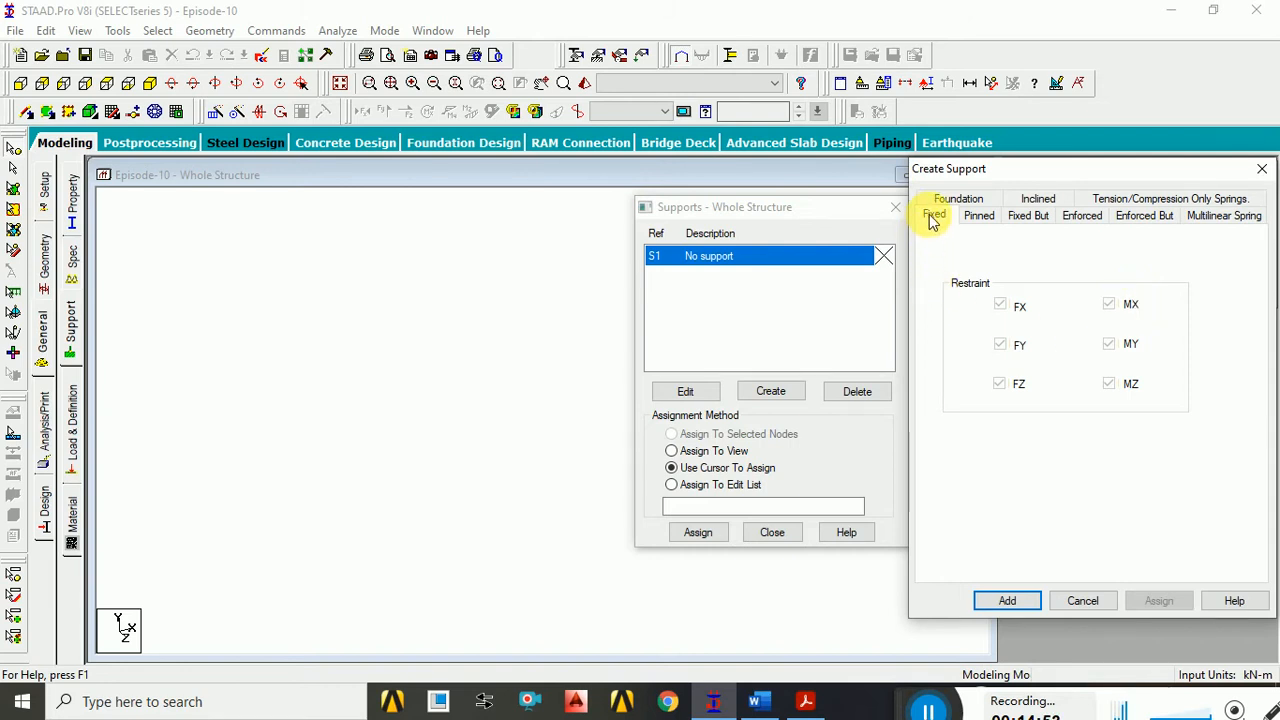
{"action": "left_click", "coordinate": [979, 219]}
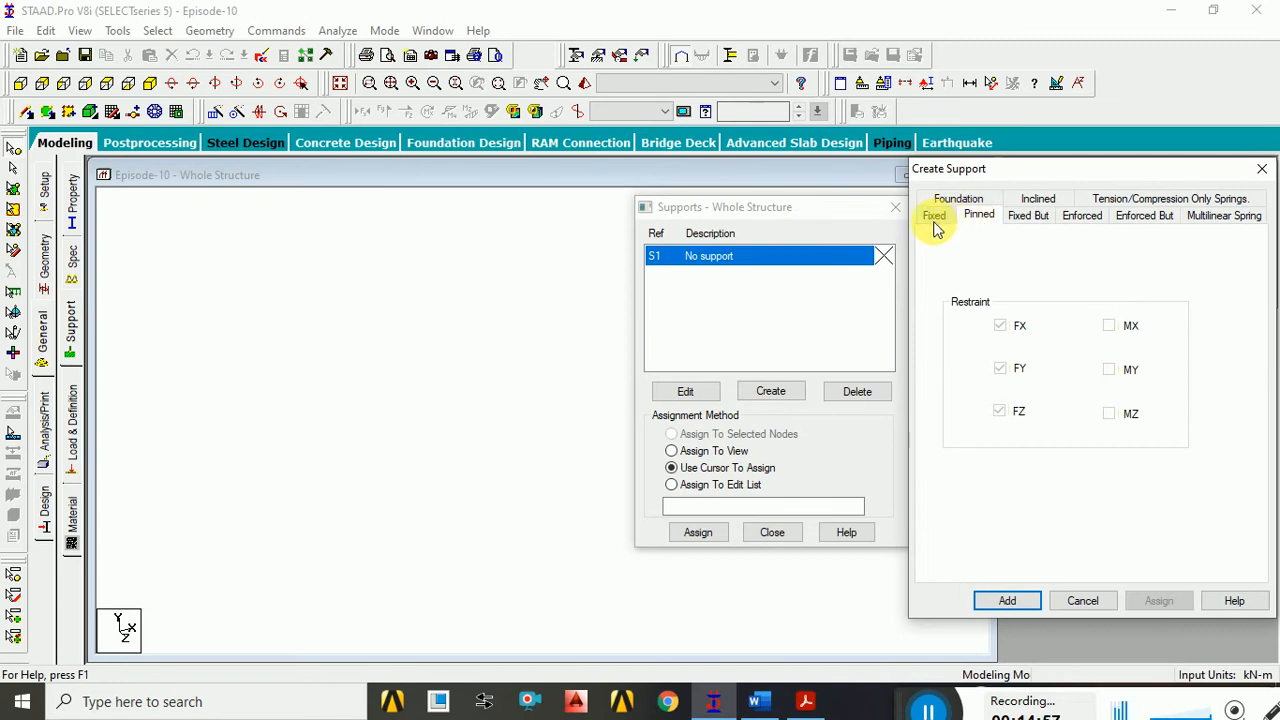
{"action": "left_click", "coordinate": [933, 220]}
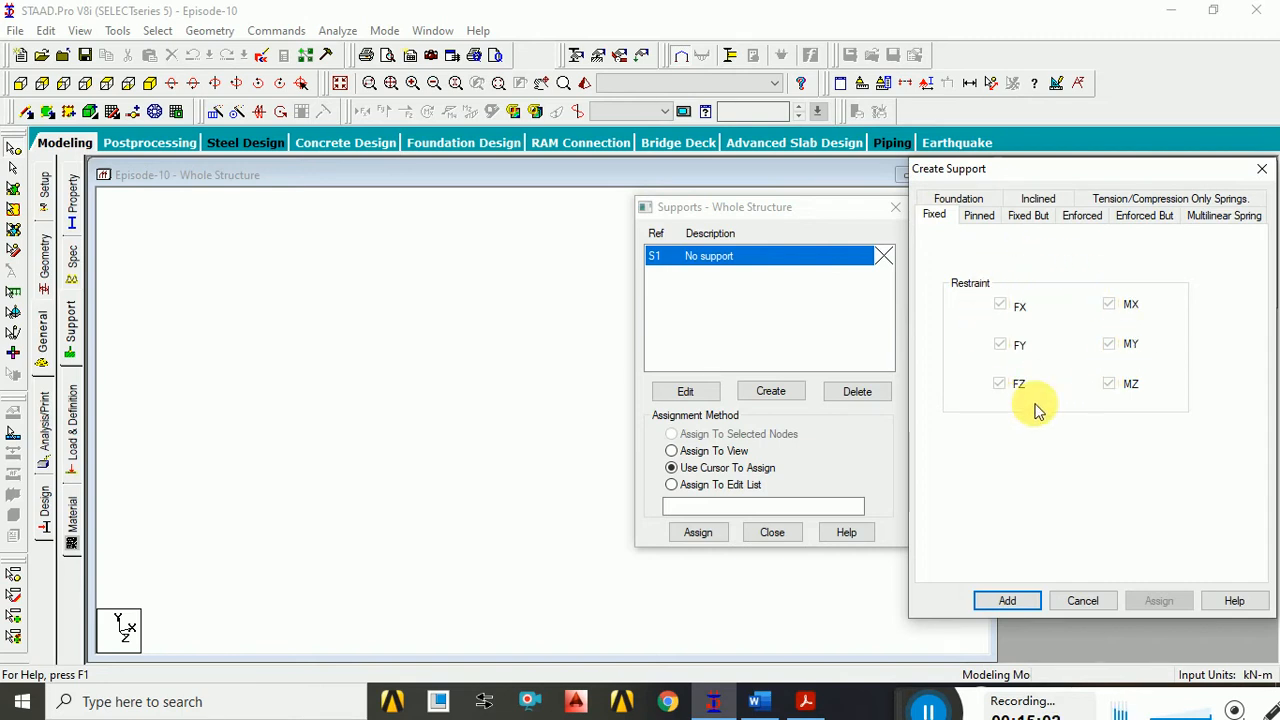
{"action": "left_click", "coordinate": [1015, 608]}
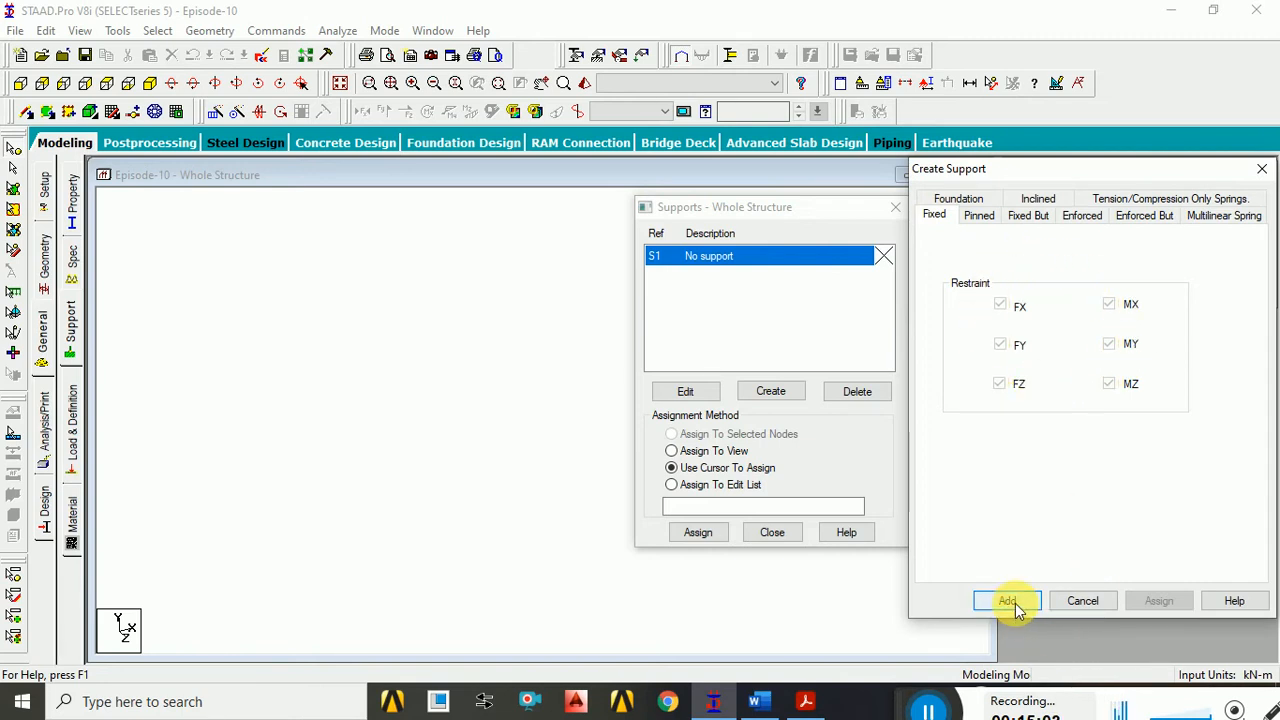
{"action": "left_click", "coordinate": [979, 217]}
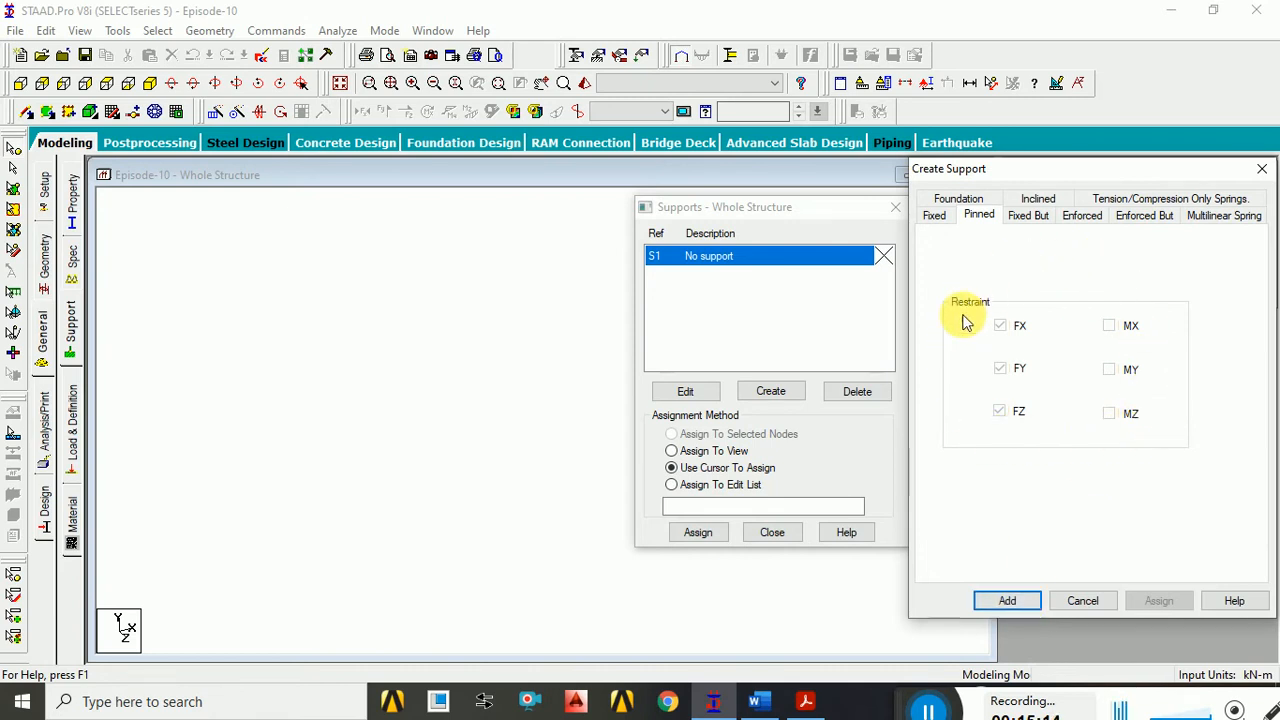
{"action": "left_click", "coordinate": [924, 218]}
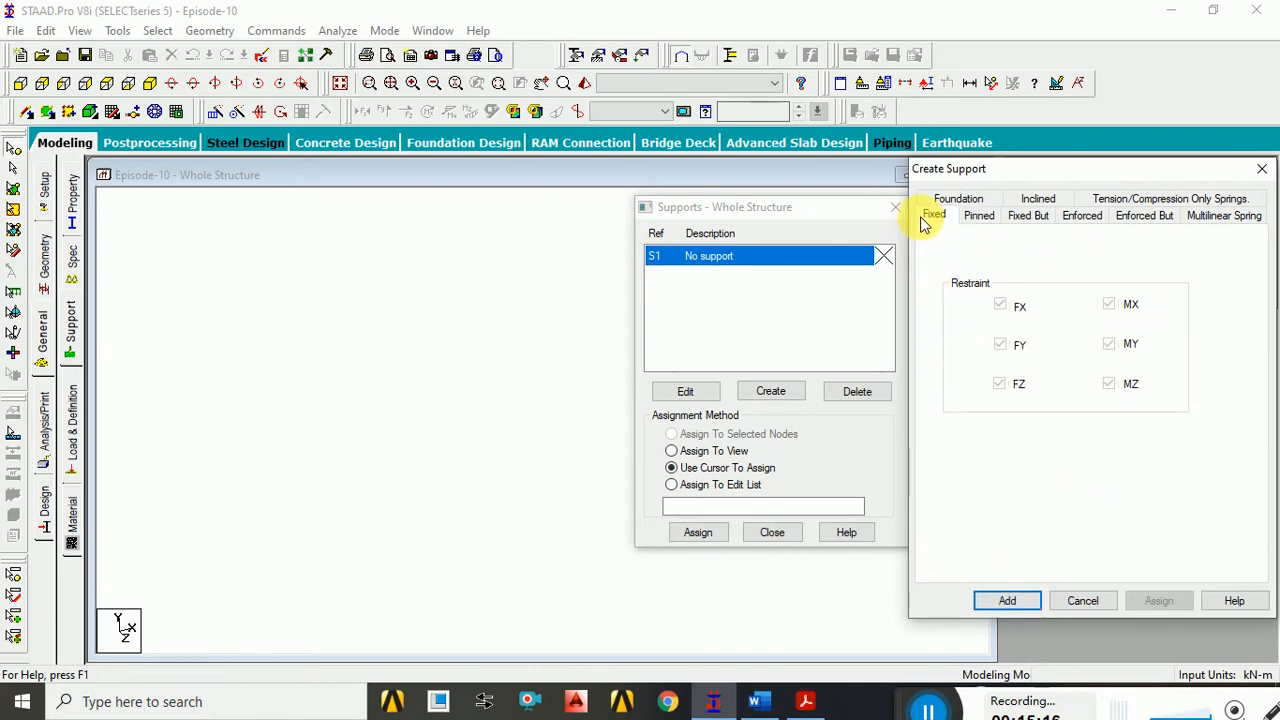
{"action": "left_click", "coordinate": [975, 218]}
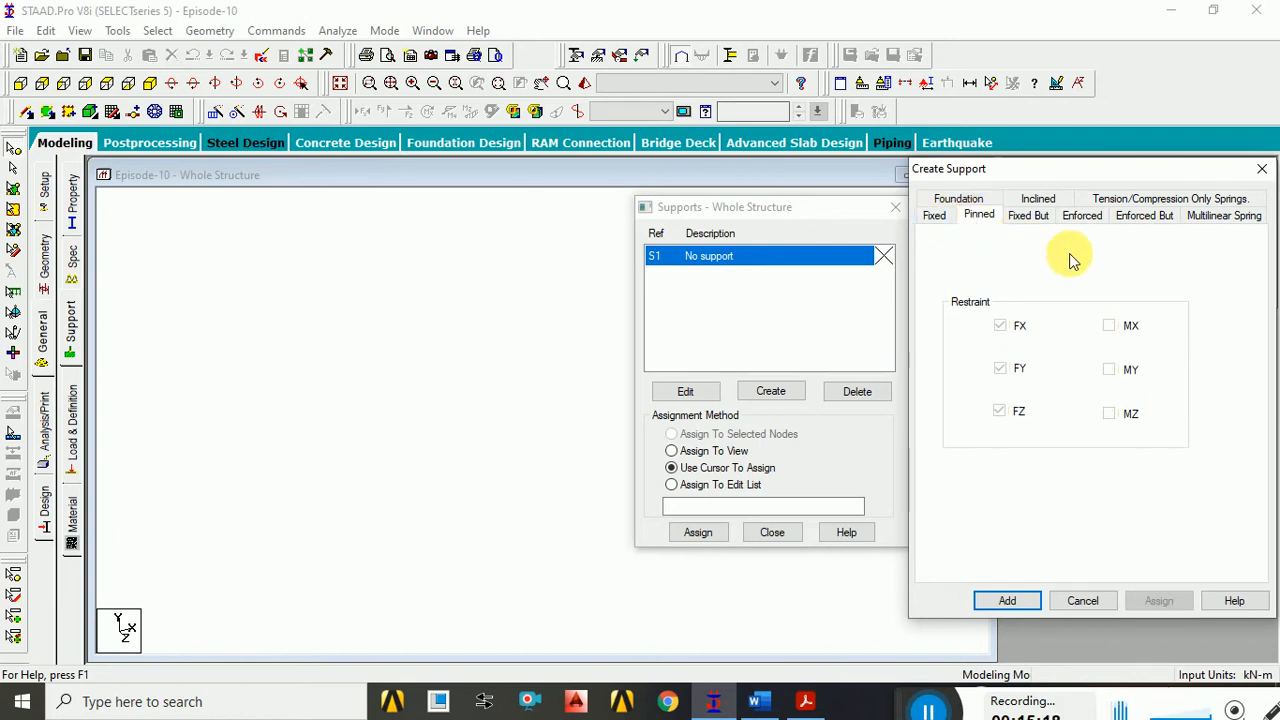
{"action": "left_click", "coordinate": [1082, 219]}
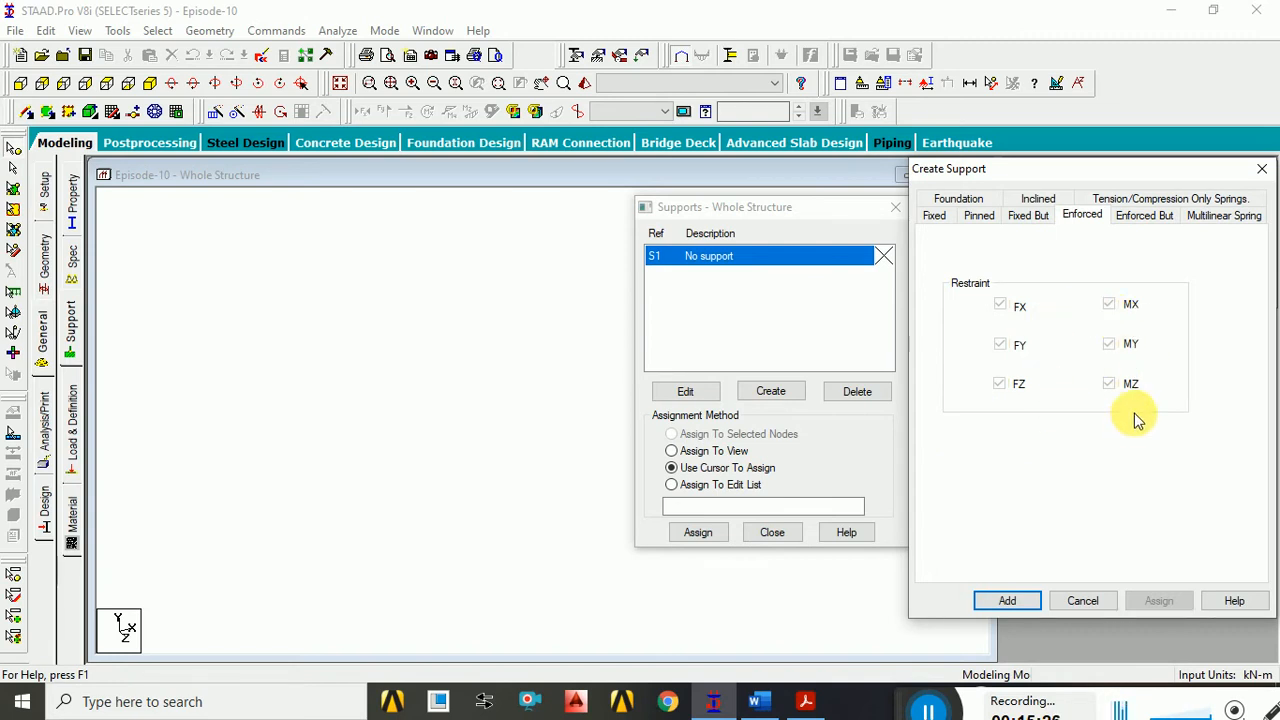
- Review the restraints of the Fixed and Pinned supports and the release options of the Fixed But and Enforced But supports
{"action": "left_click", "coordinate": [935, 215]}
{"action": "left_click", "coordinate": [978, 215]}
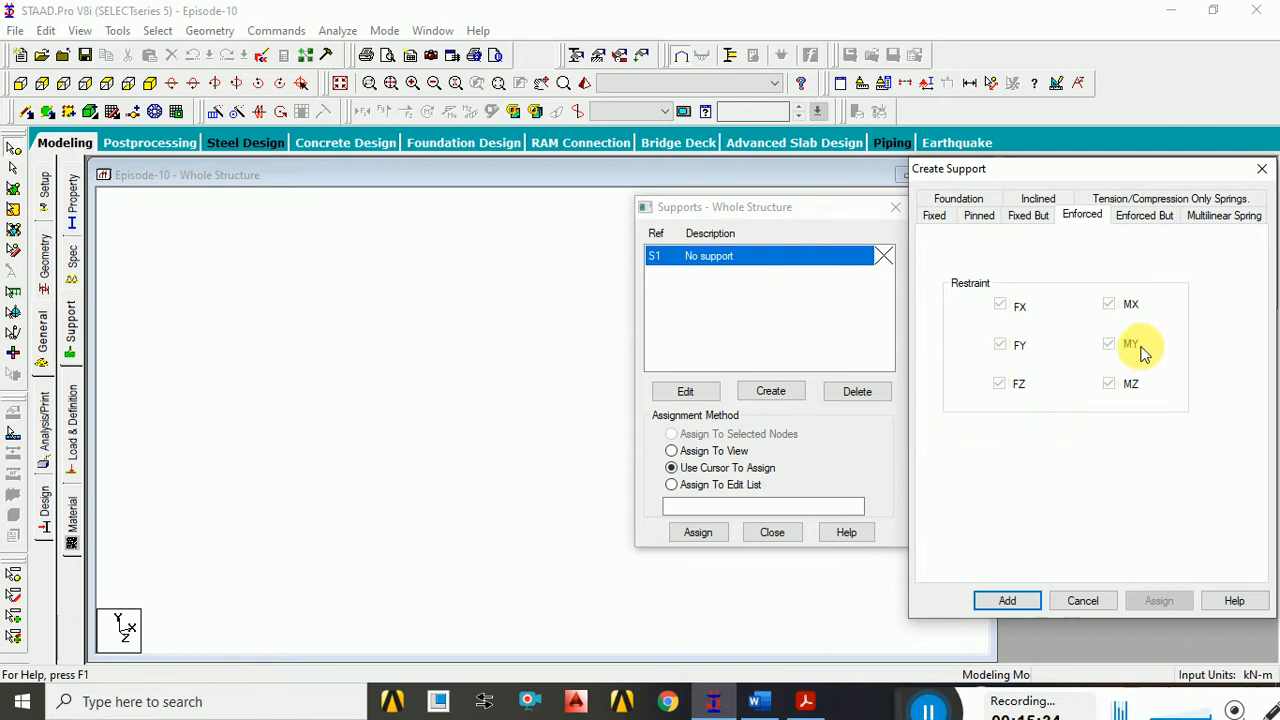
{"action": "left_click", "coordinate": [1030, 217]}
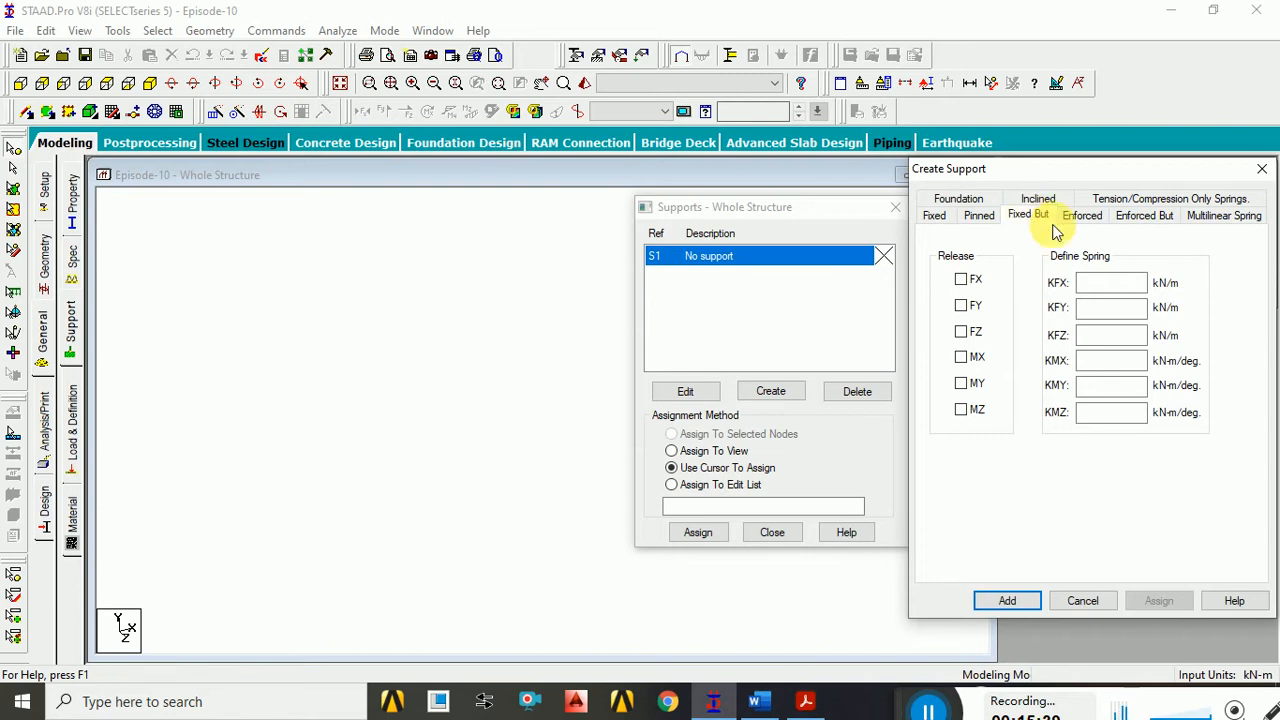
{"action": "left_click", "coordinate": [1143, 217]}
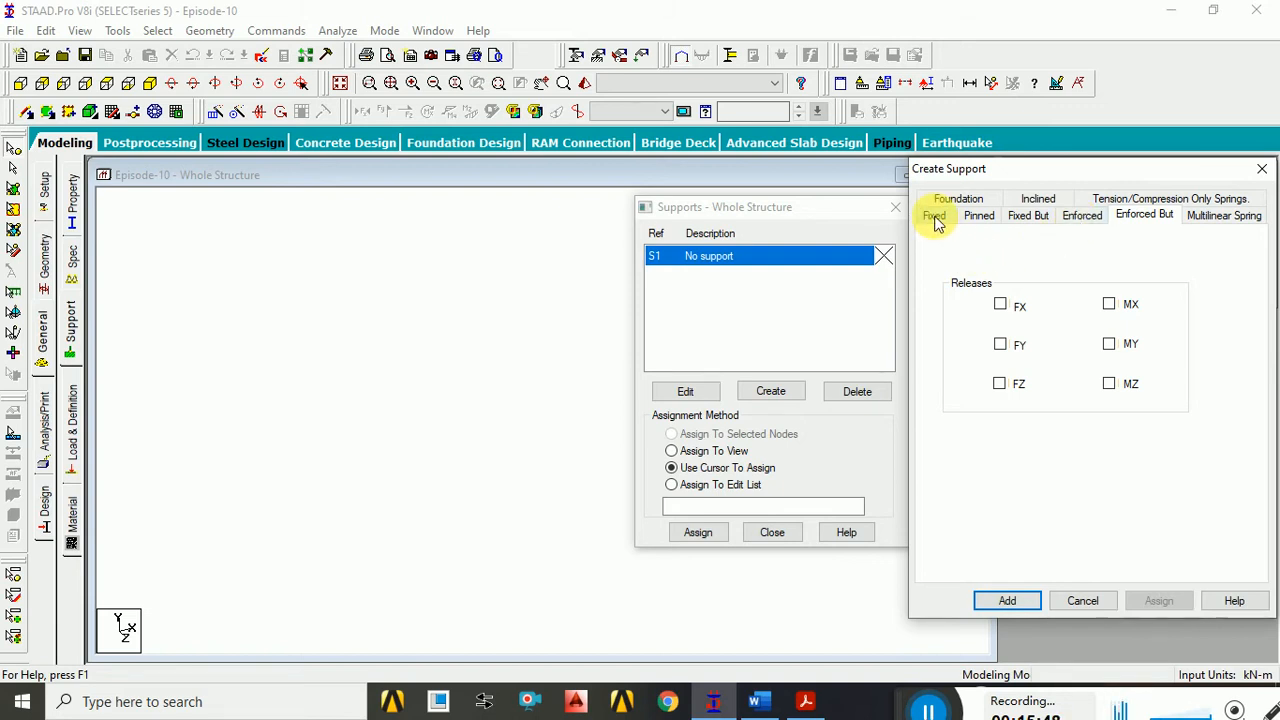
{"action": "left_click", "coordinate": [1039, 223]}
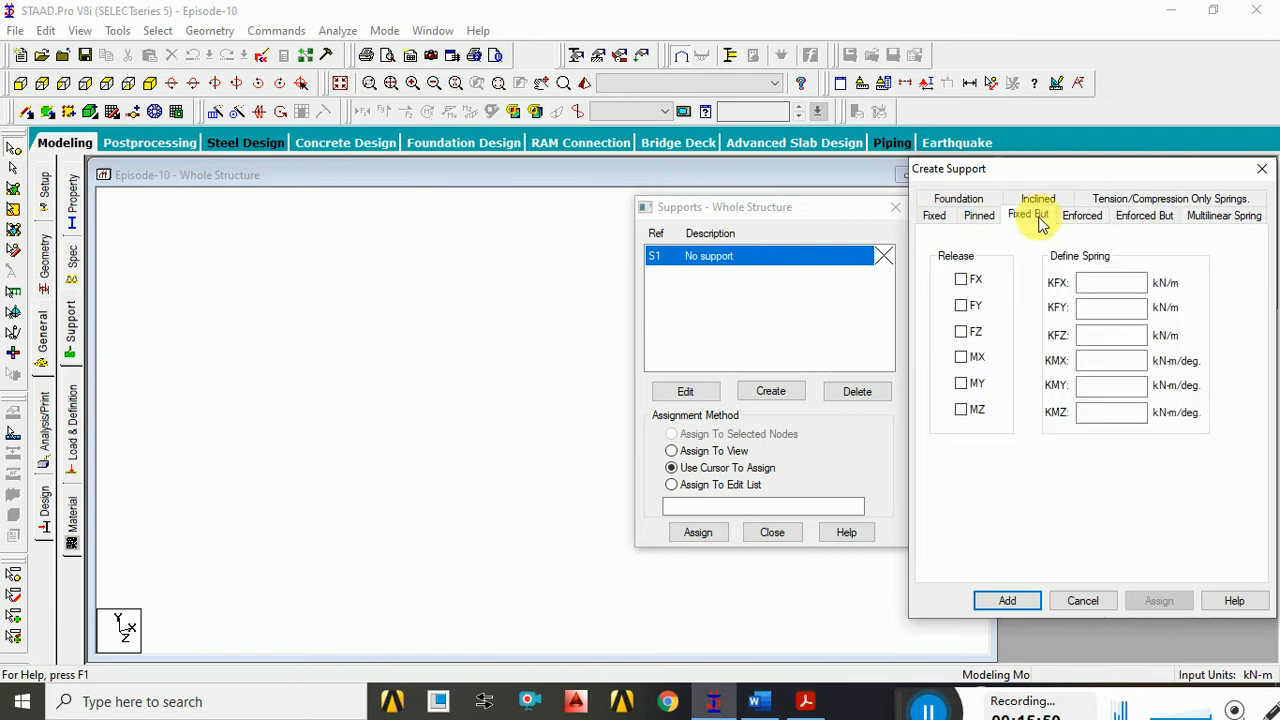
- Mark all six releases, FX, FY, FZ, MX, MY and MZ, for an Enforced But support
{"action": "left_click", "coordinate": [1144, 218]}
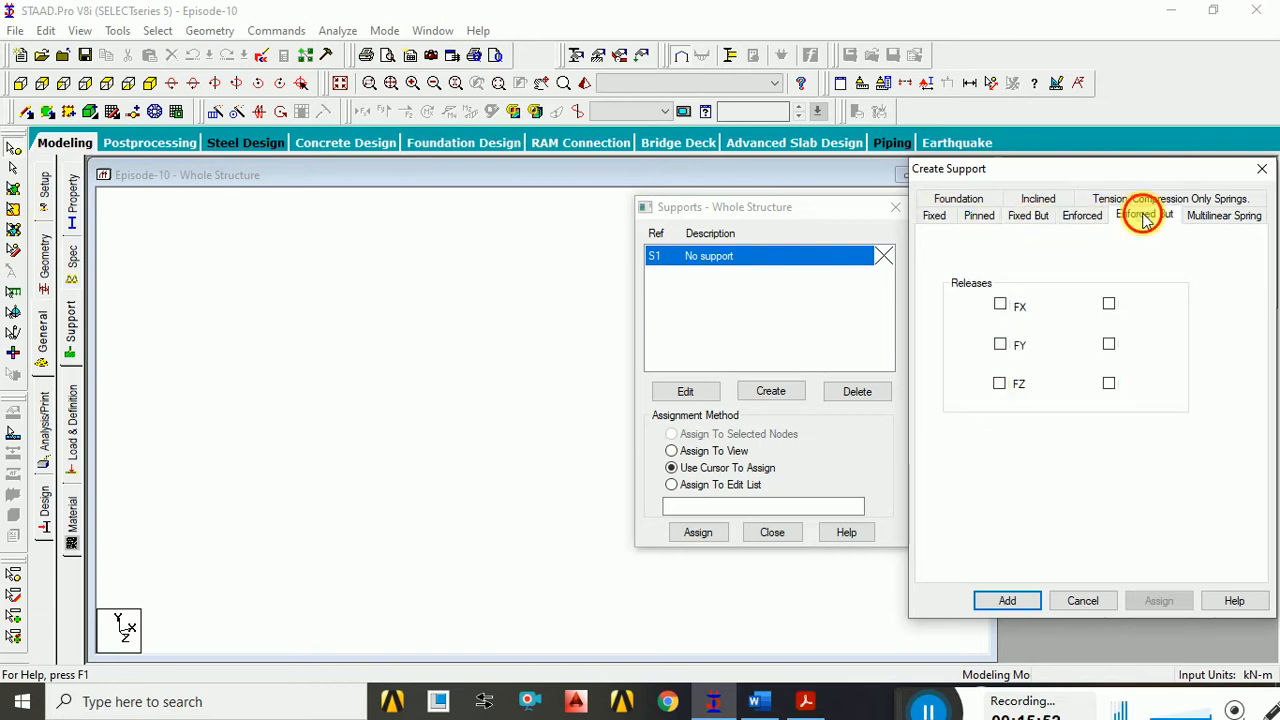
{"action": "left_click", "coordinate": [1012, 306]}
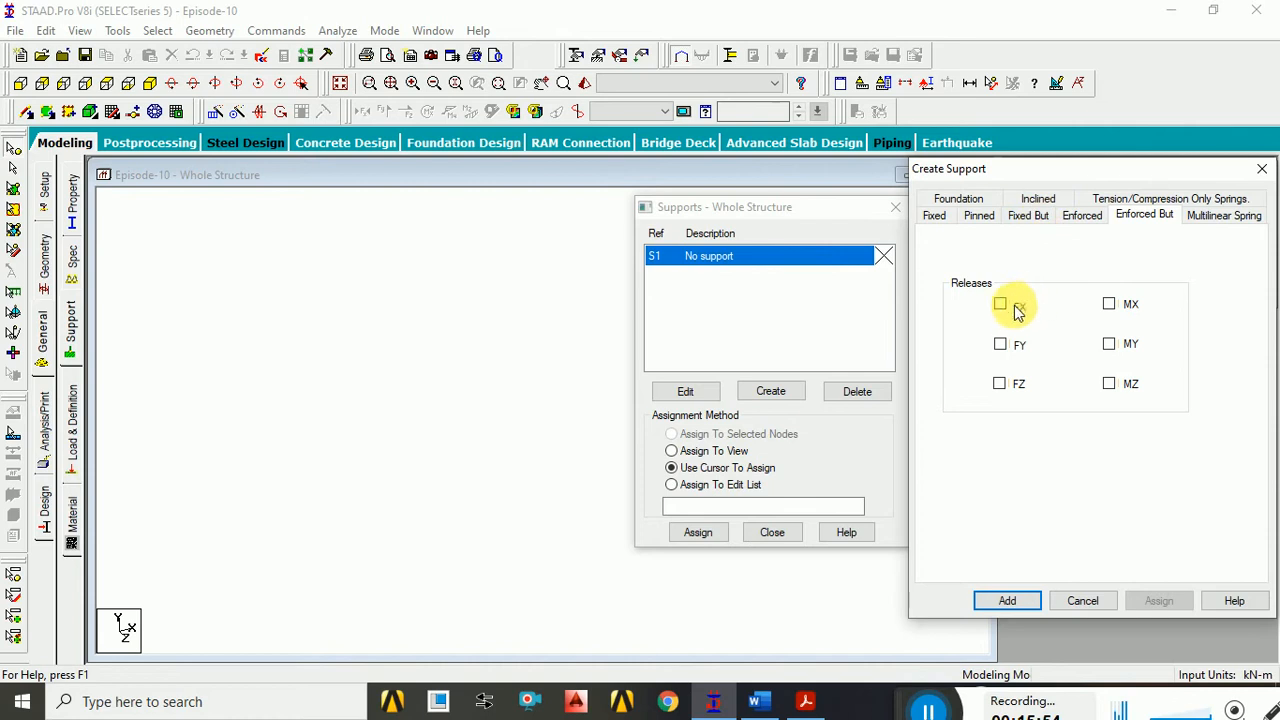
{"action": "left_click", "coordinate": [1109, 306]}
{"action": "left_click", "coordinate": [1110, 346]}
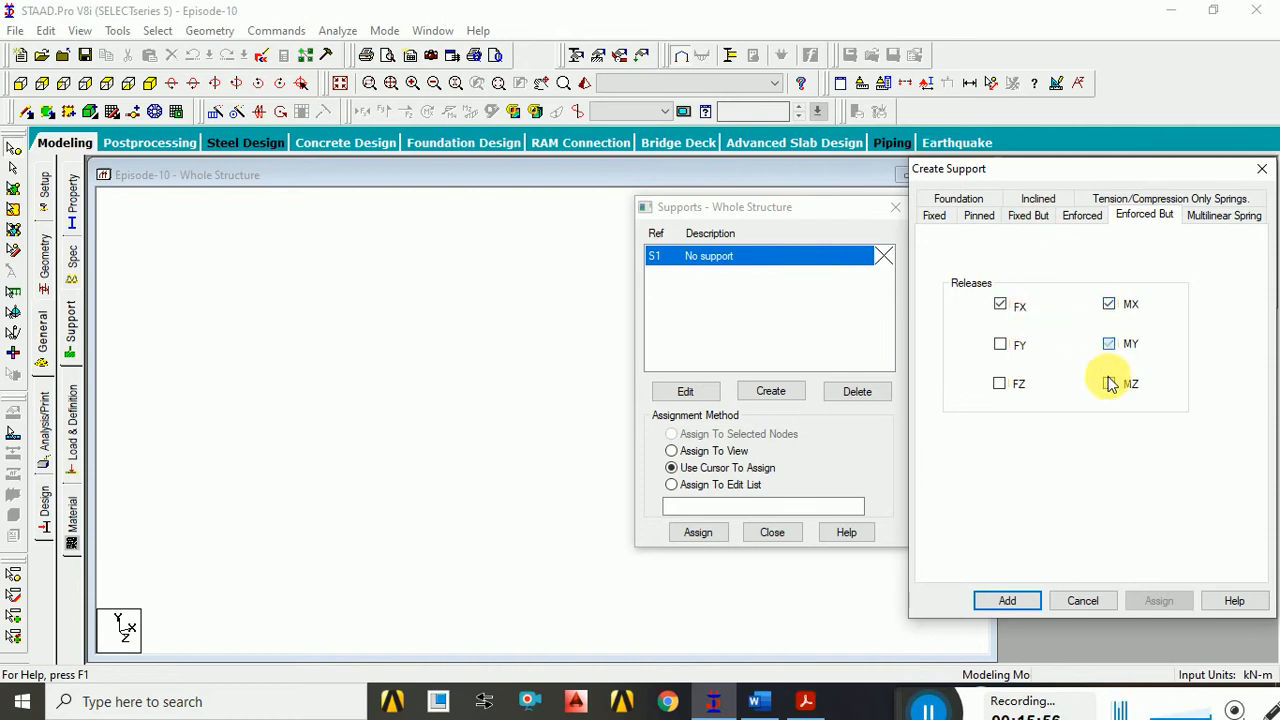
{"action": "left_click", "coordinate": [1112, 382]}
{"action": "left_click", "coordinate": [1000, 384]}
{"action": "left_click", "coordinate": [1000, 344]}
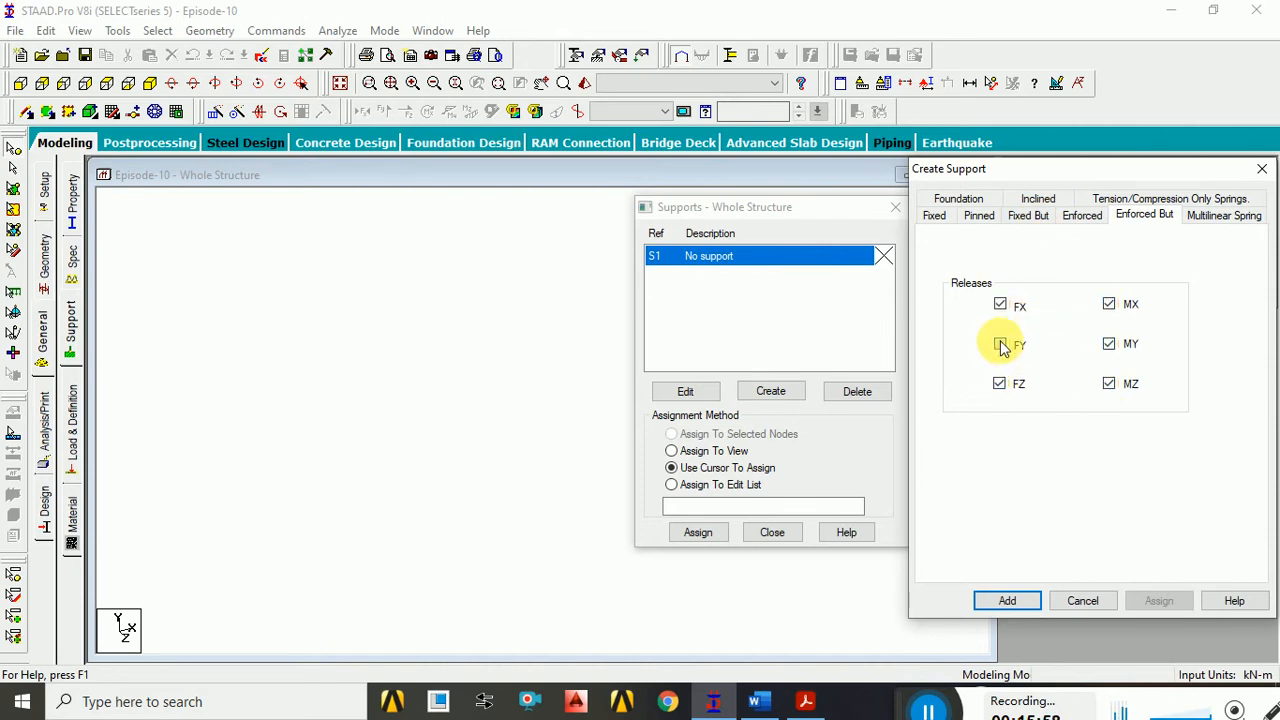
- Mark FX, FY, FZ, MX, MY and MZ as released for a Fixed But support
{"action": "left_click", "coordinate": [1030, 217]}
{"action": "left_click", "coordinate": [962, 280]}
{"action": "left_click", "coordinate": [962, 306]}
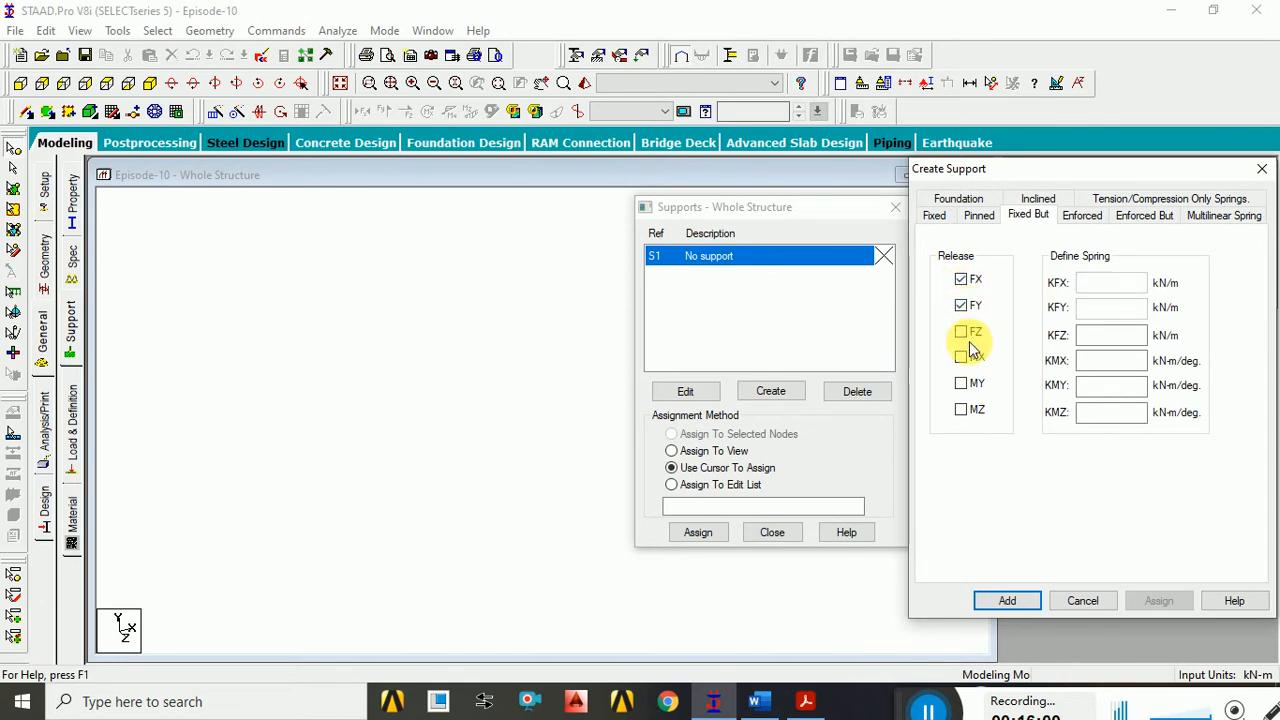
{"action": "left_click", "coordinate": [961, 332]}
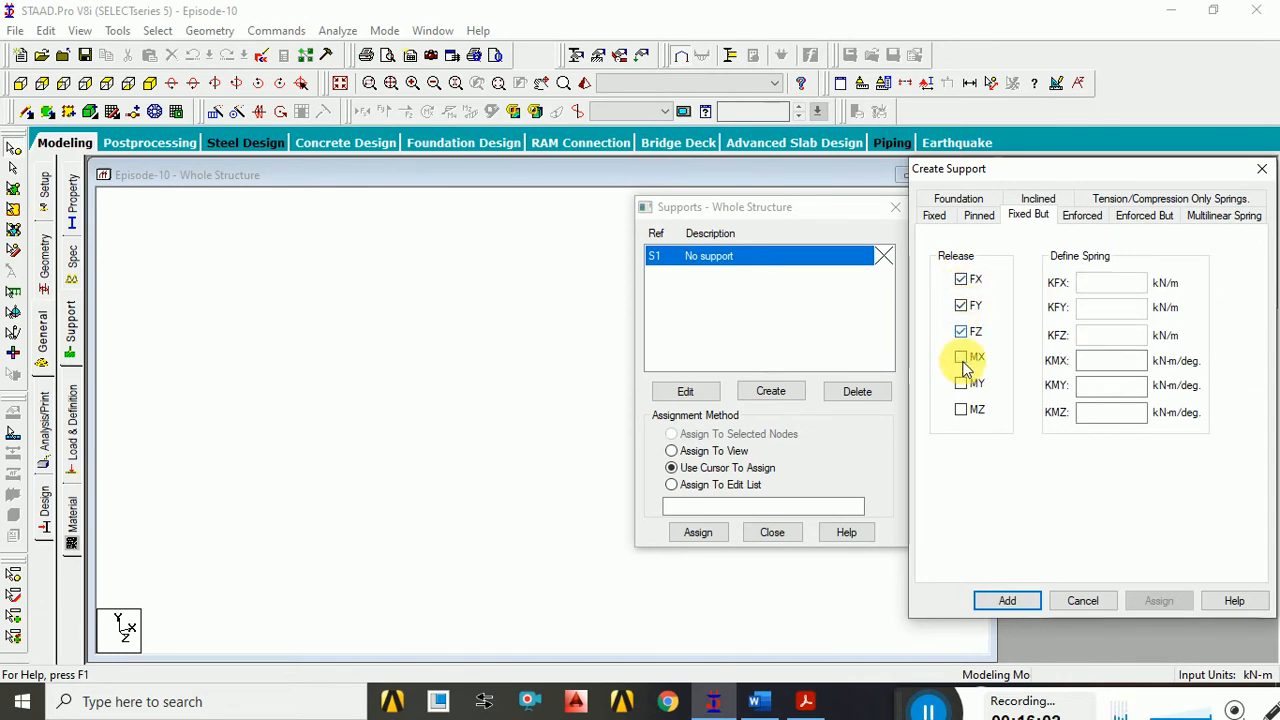
{"action": "left_click", "coordinate": [962, 357]}
{"action": "left_click", "coordinate": [962, 384]}
{"action": "left_click", "coordinate": [961, 409]}
- Compare the Fixed, Pinned, Enforced and Fixed But support types once more, and cancel the support creation without adding one
{"action": "left_click", "coordinate": [935, 216]}
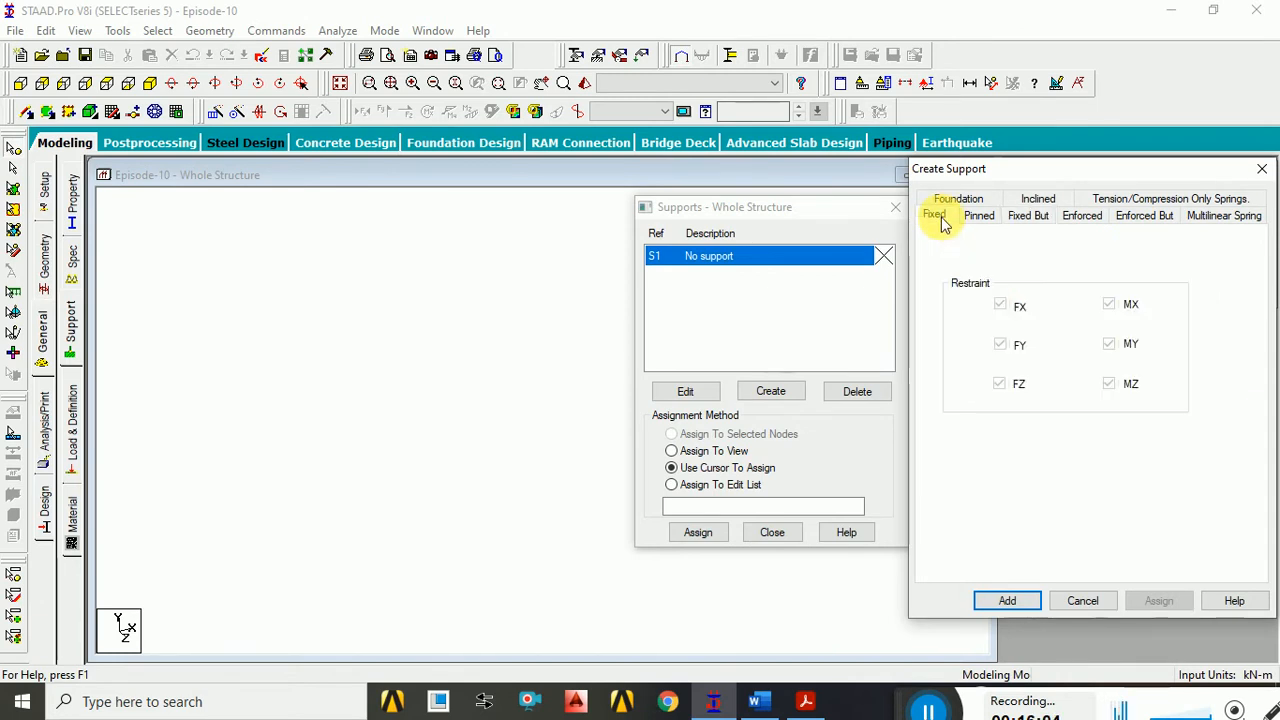
{"action": "left_click", "coordinate": [975, 216]}
{"action": "left_click", "coordinate": [1024, 216]}
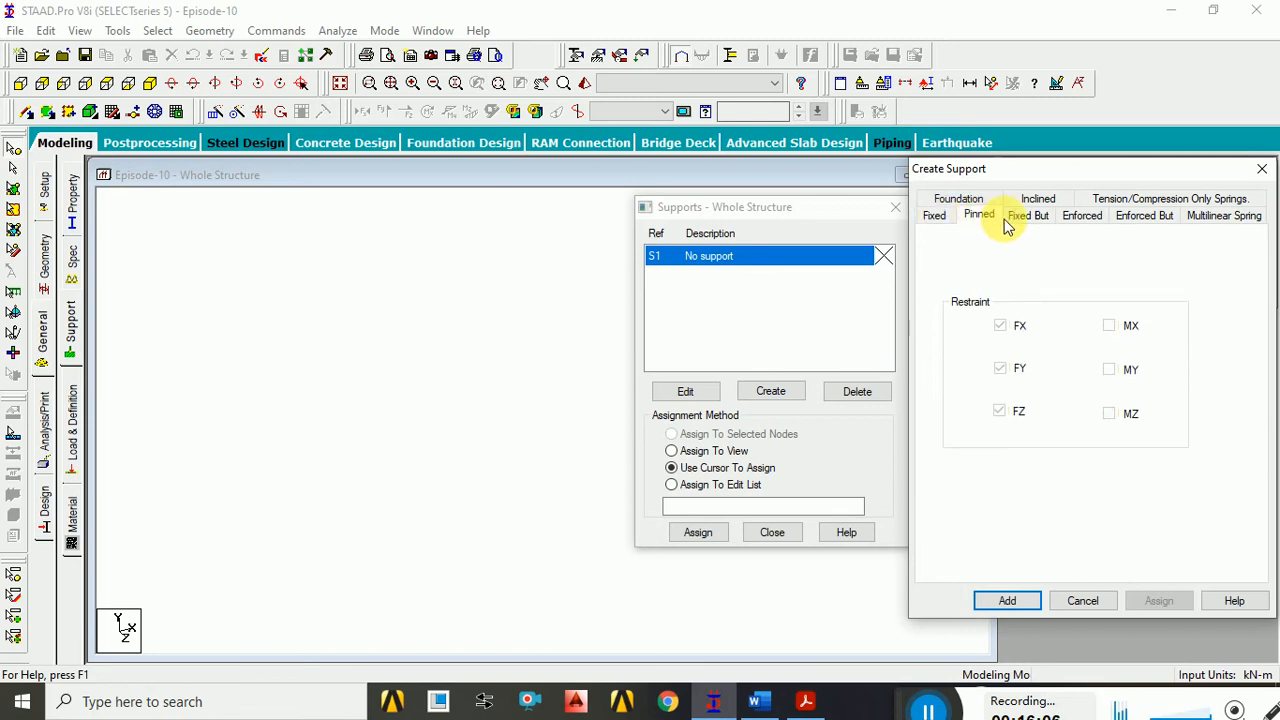
{"action": "left_click", "coordinate": [1080, 218]}
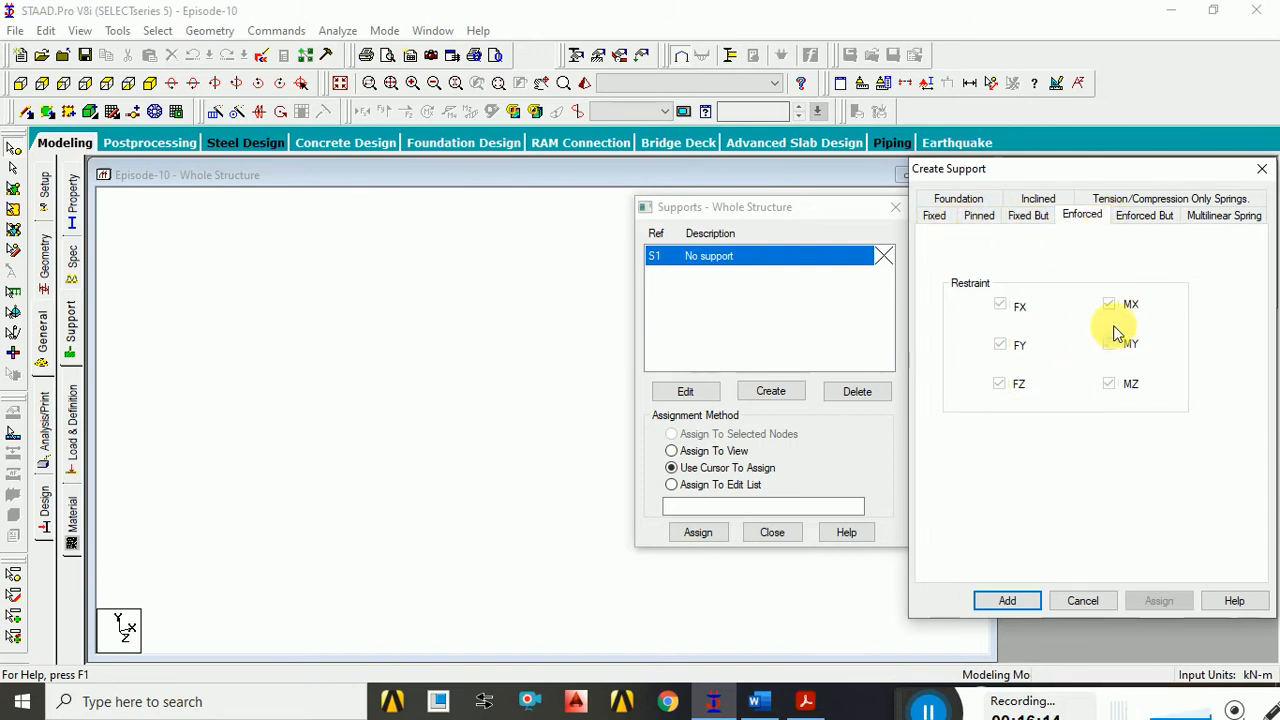
{"action": "left_click", "coordinate": [979, 215]}
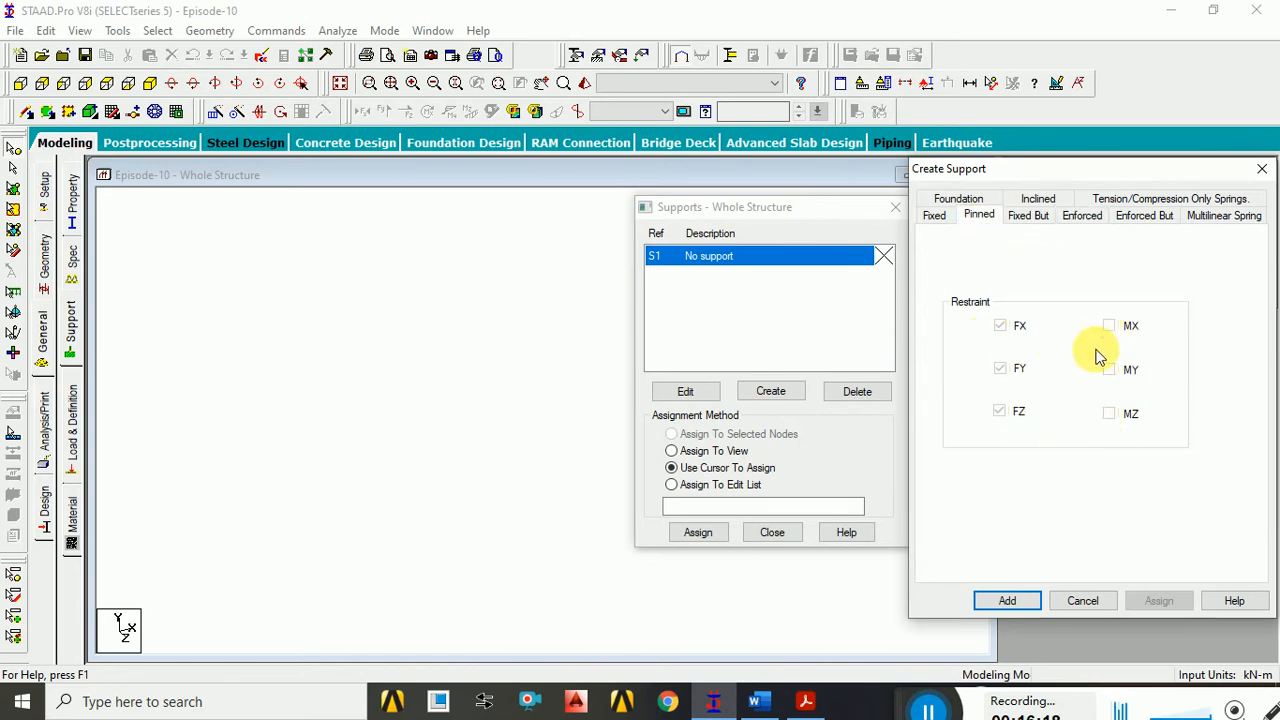
{"action": "left_click", "coordinate": [940, 218]}
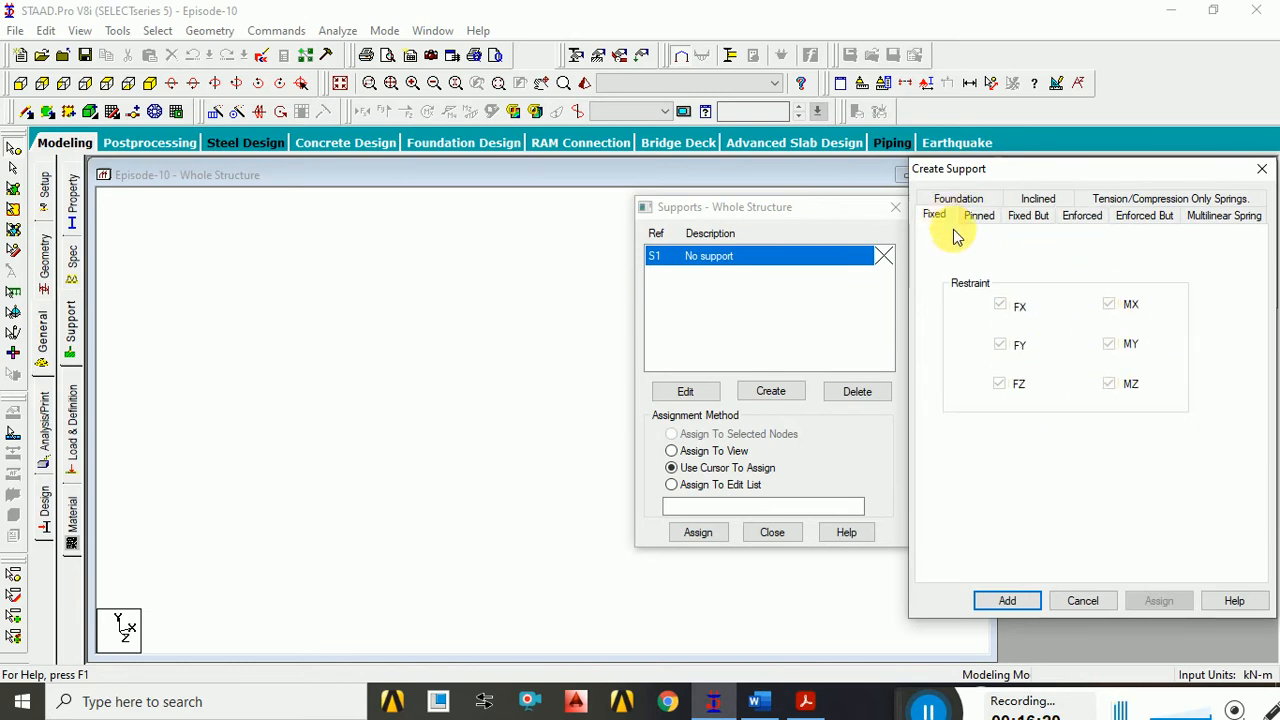
{"action": "left_click", "coordinate": [1030, 218]}
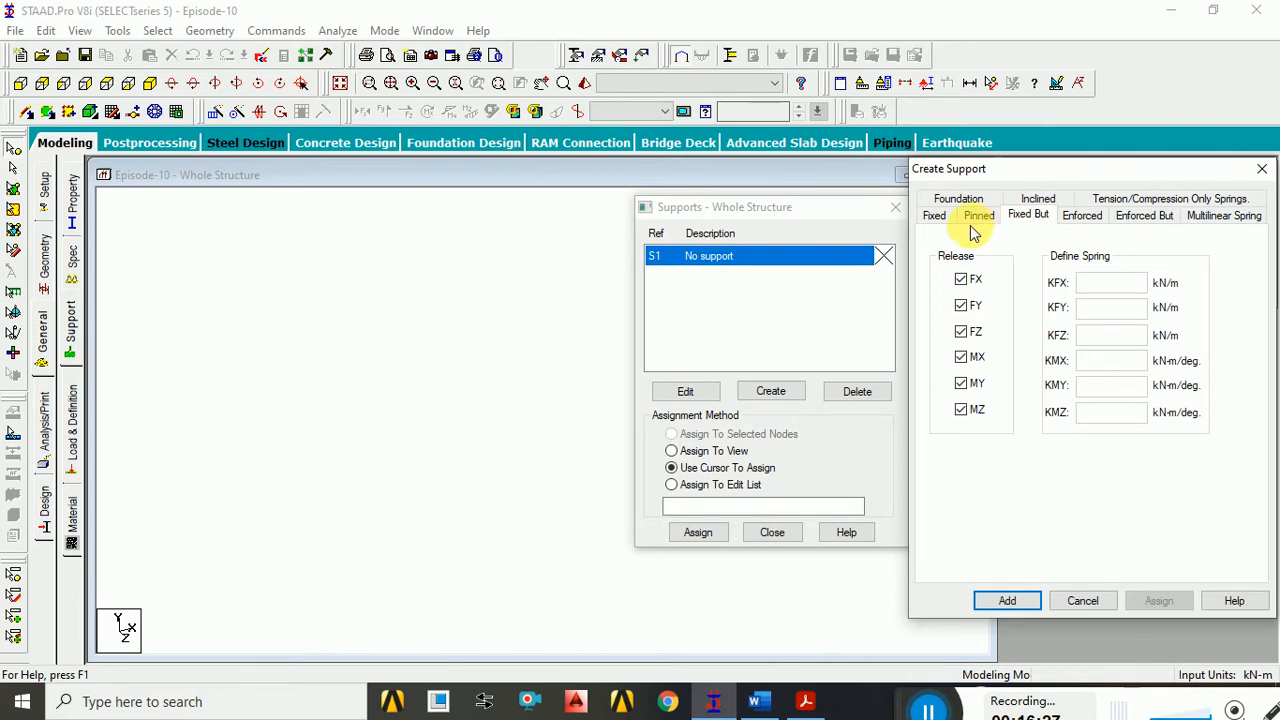
{"action": "left_click", "coordinate": [1092, 602]}
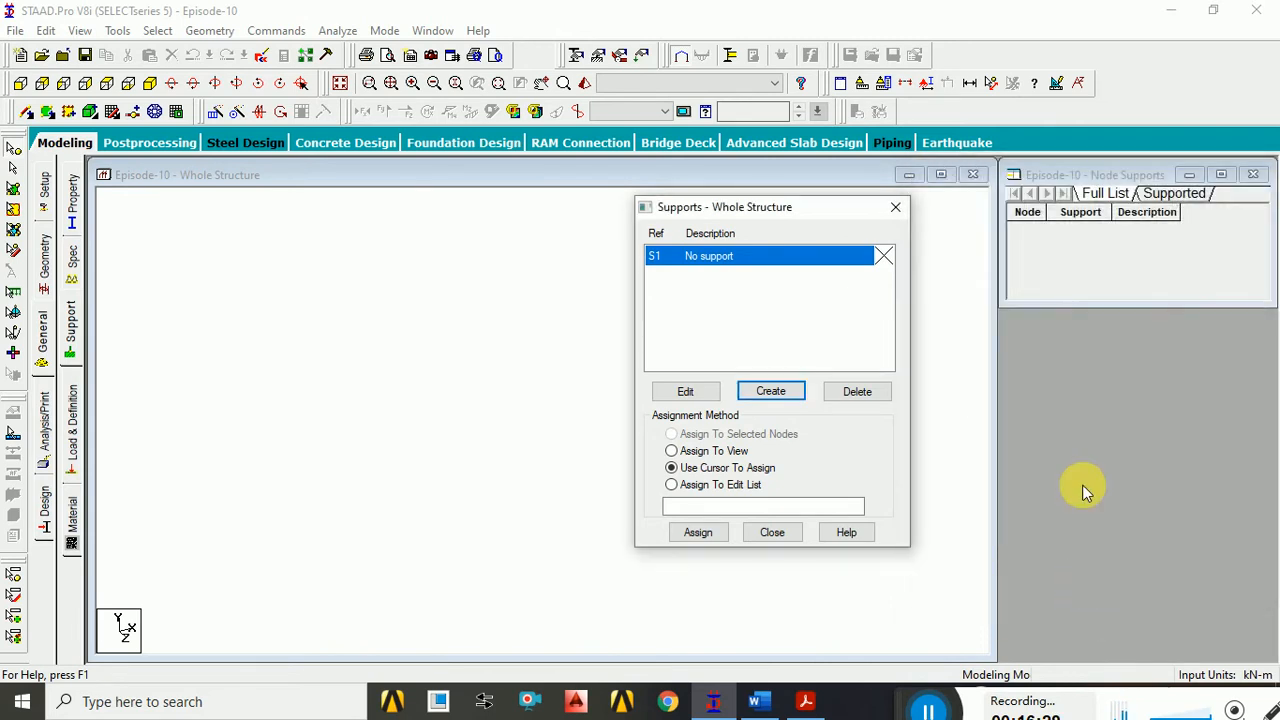
- Switch to the Word document and study the support table's Fixed and Pinned rows and its Reactions (Translation) and Moments (Rotation) headings
{"action": "left_click", "coordinate": [760, 701]}
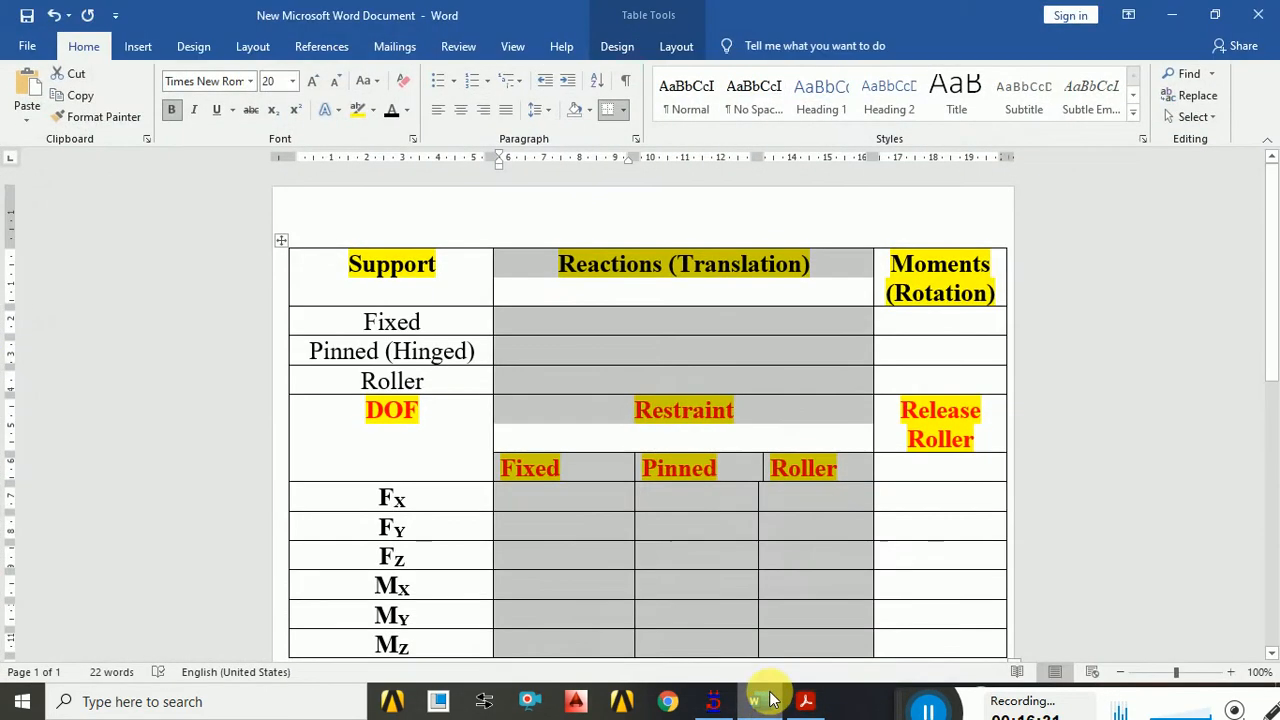
{"action": "left_click", "coordinate": [677, 316]}
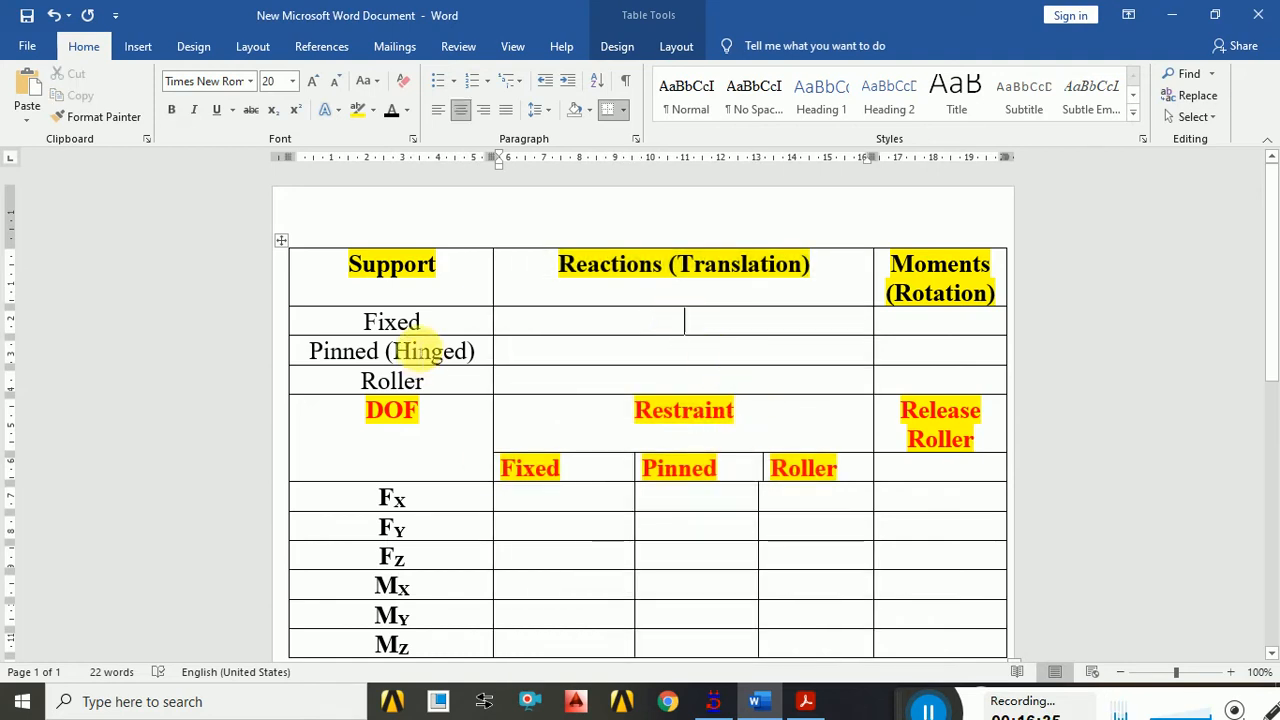
{"action": "left_click", "coordinate": [388, 270]}
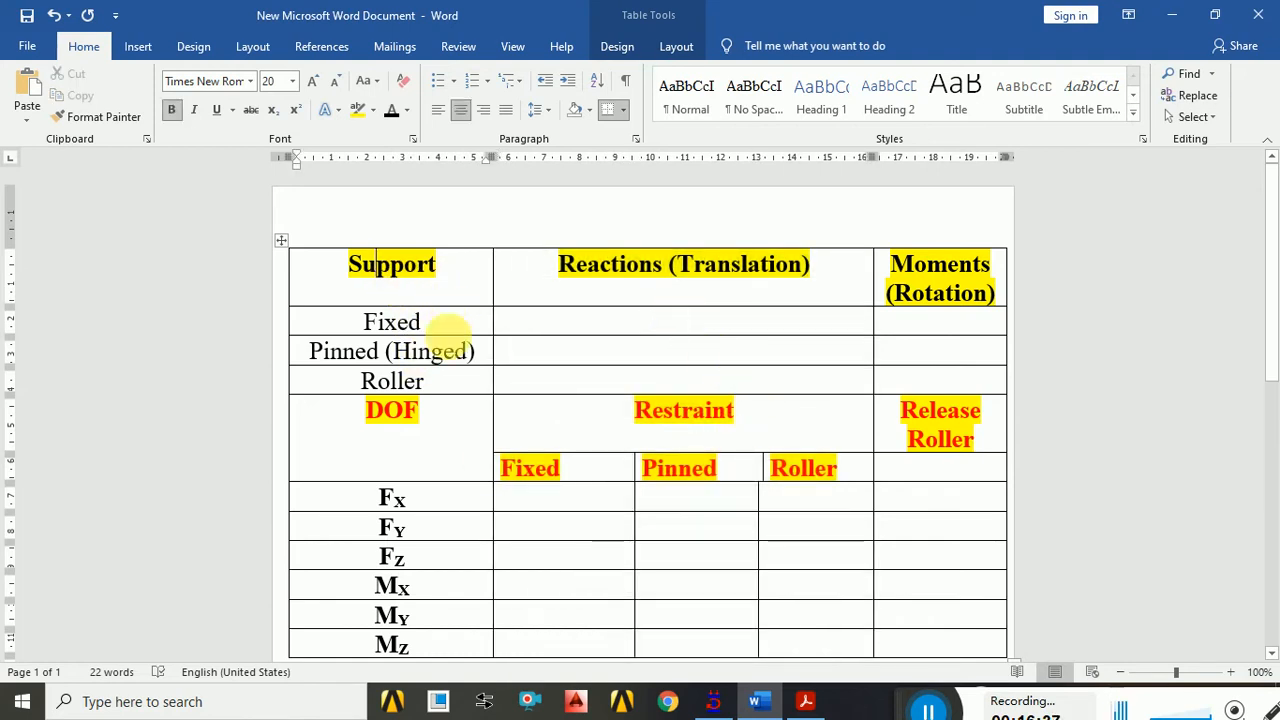
{"action": "left_click", "coordinate": [407, 321]}
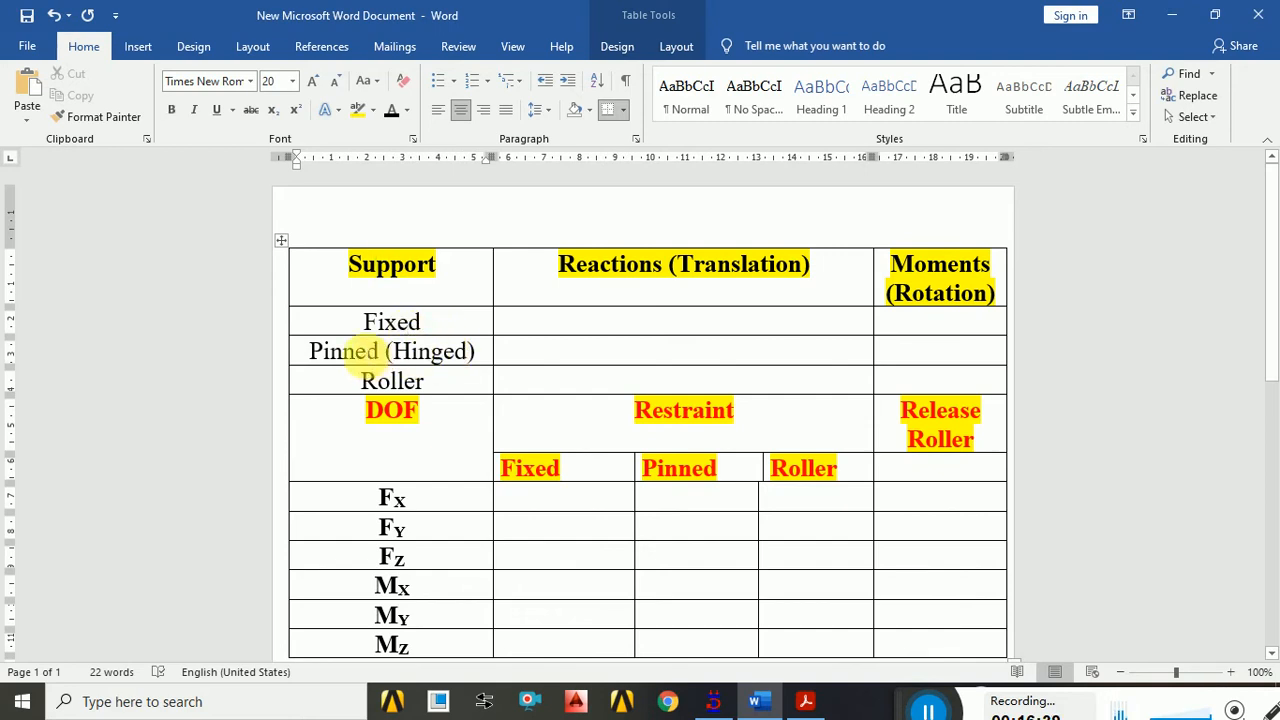
{"action": "left_click", "coordinate": [355, 351]}
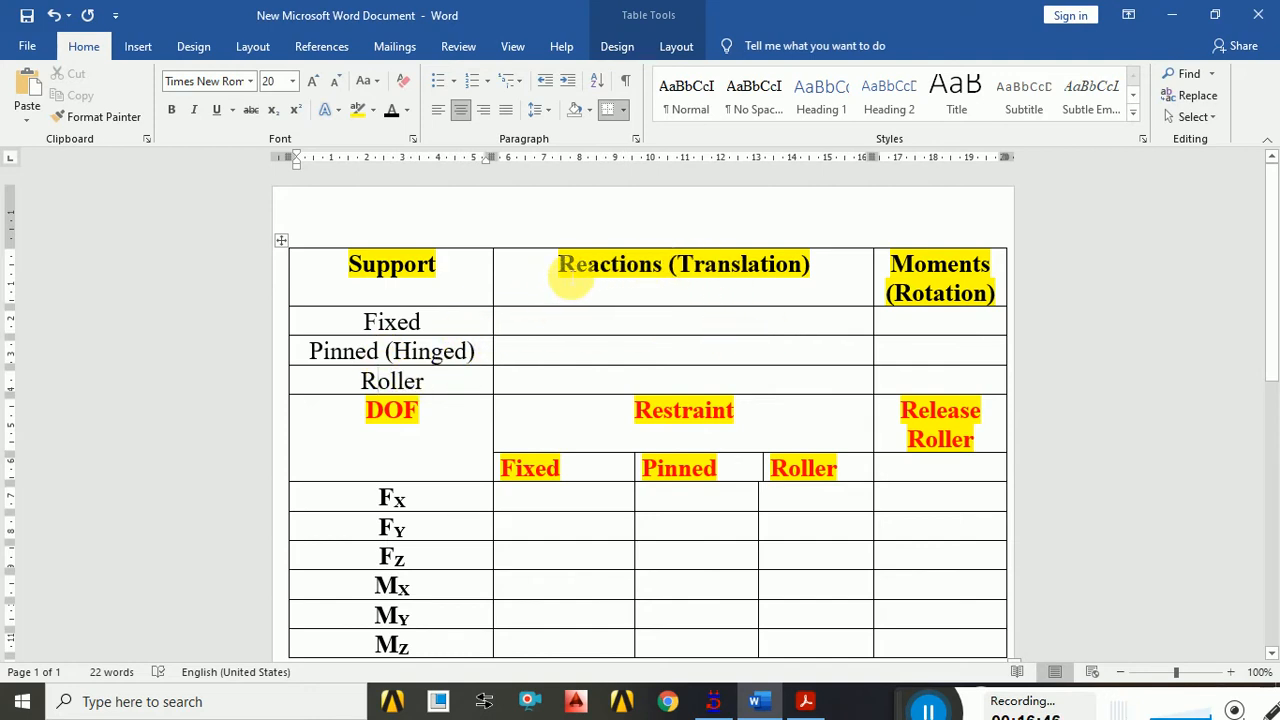
{"action": "left_click_drag", "start_coordinate": [562, 264], "coordinate": [760, 268]}
{"action": "left_click", "coordinate": [897, 264]}
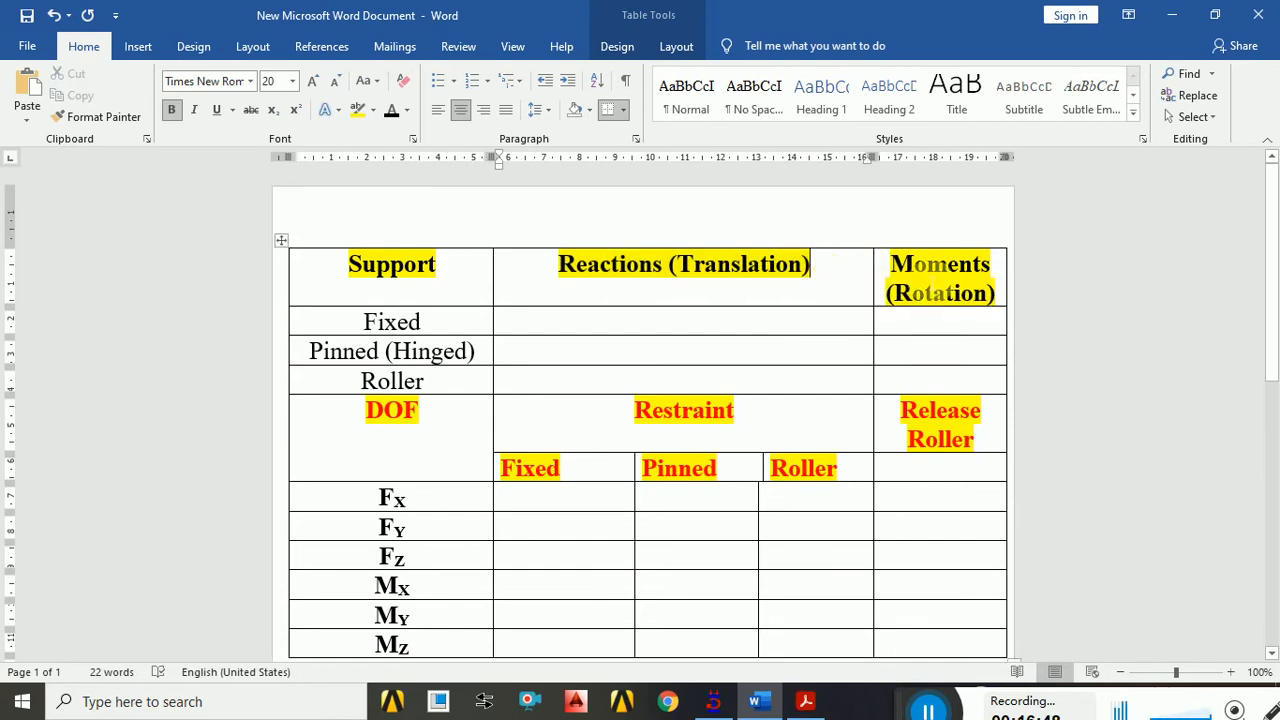
{"action": "left_click_drag", "start_coordinate": [897, 264], "coordinate": [990, 298]}
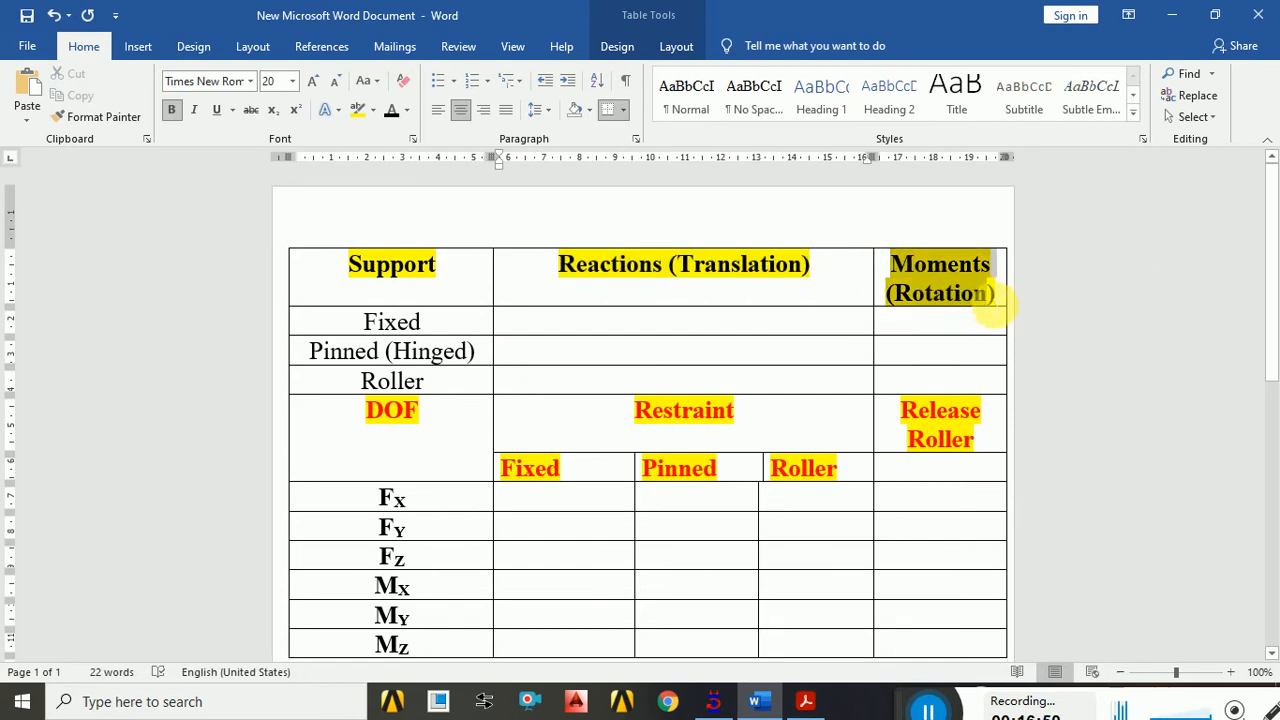
{"action": "left_click", "coordinate": [923, 323]}
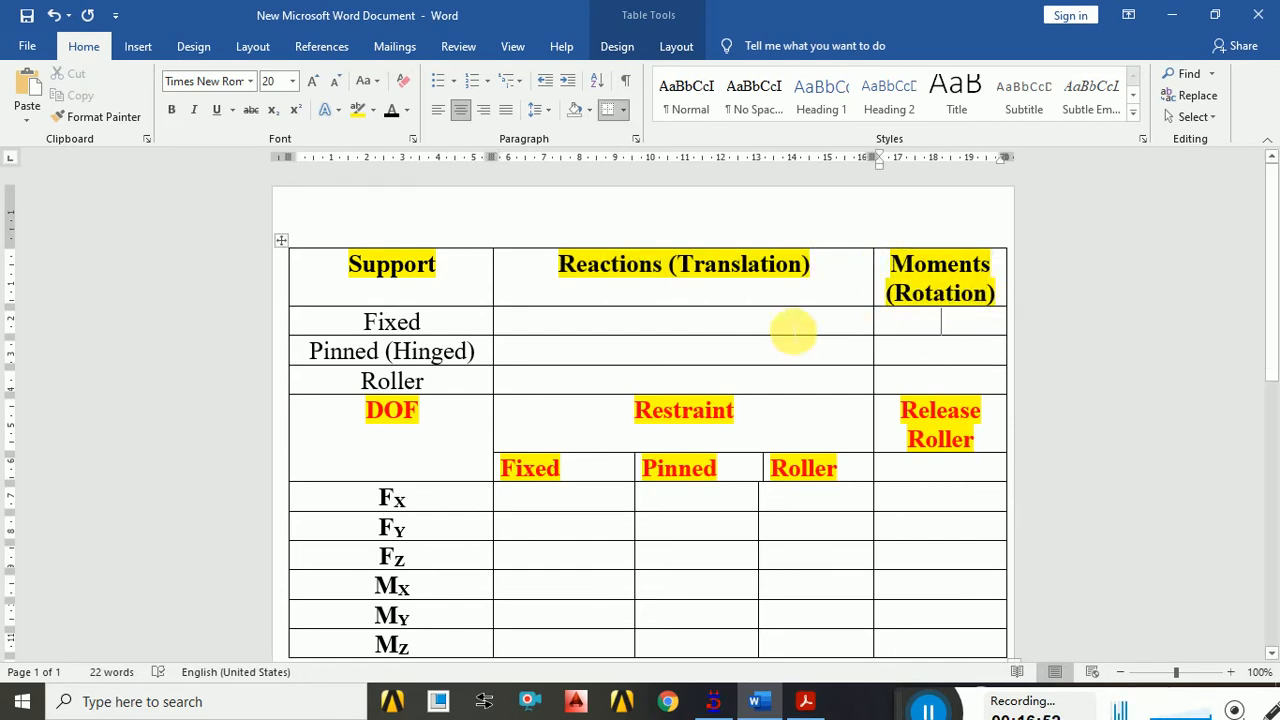
- Enter "Fx, Fy, Fz" as the Fixed support's Reactions (Translation), and point out the heading and the entry
{"action": "left_click", "coordinate": [793, 330]}
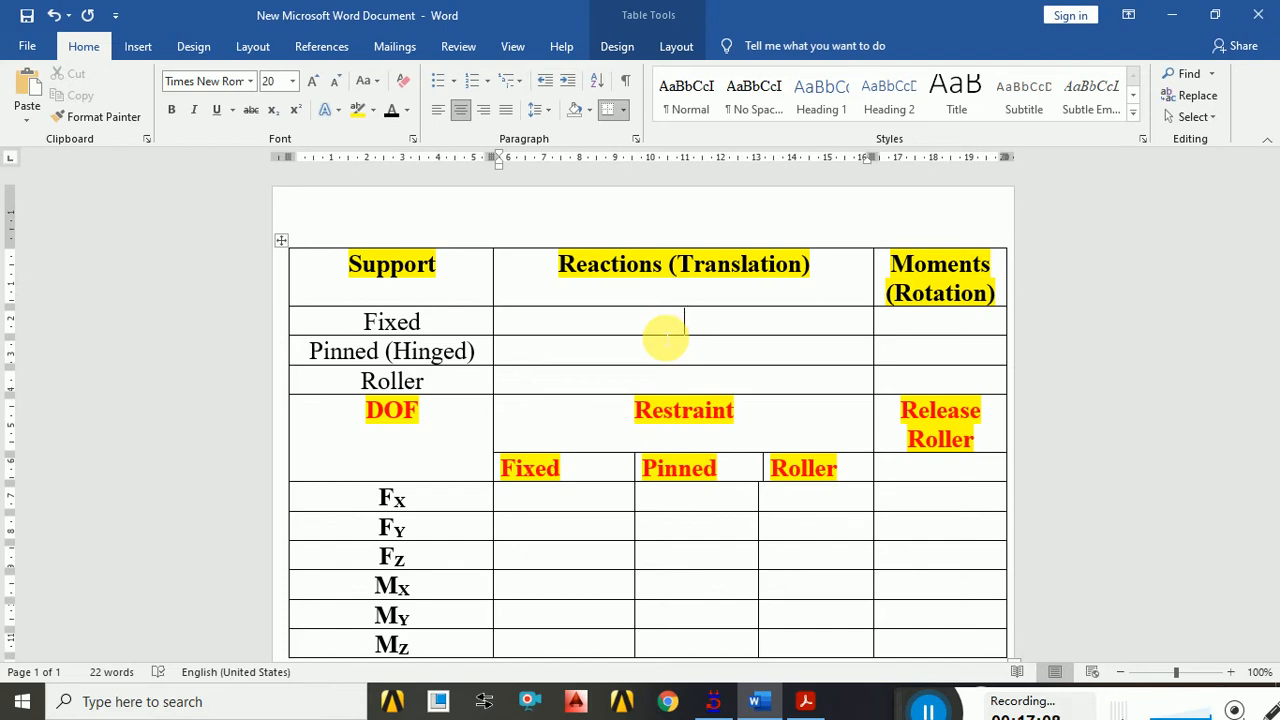
{"action": "type", "text": "Fx,"}
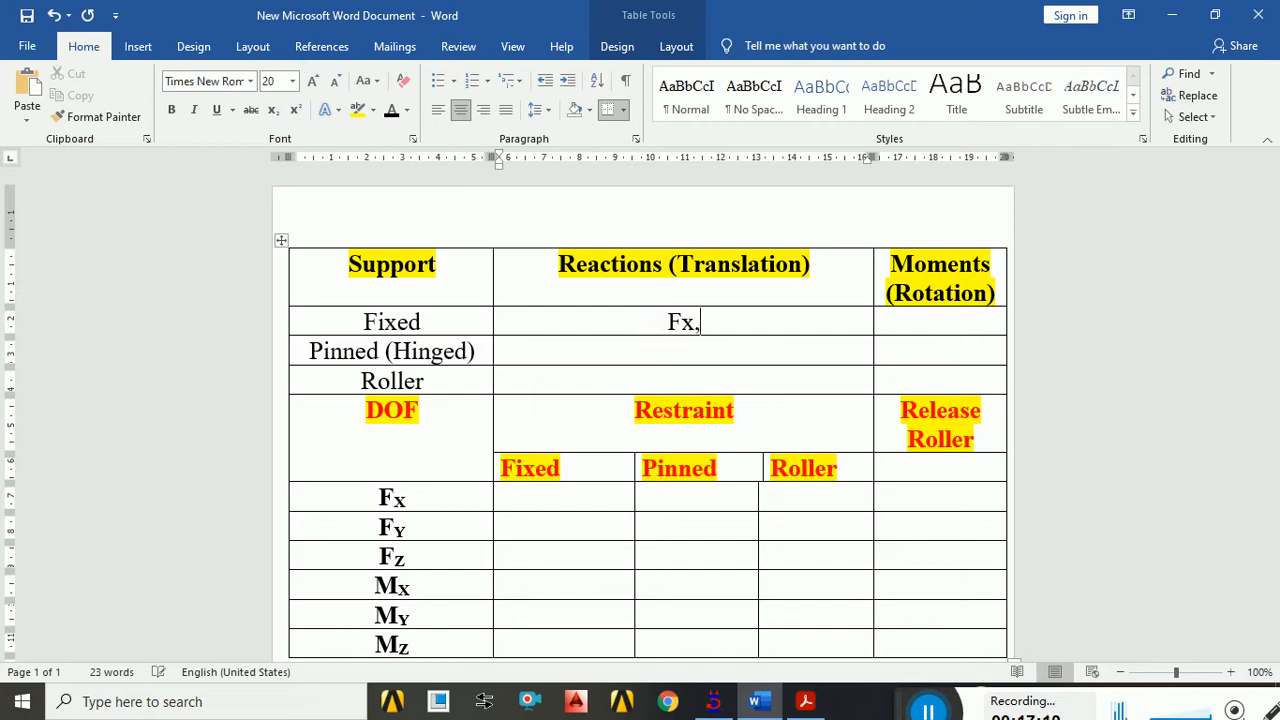
{"action": "type", "text": " Fy, Fy,"}
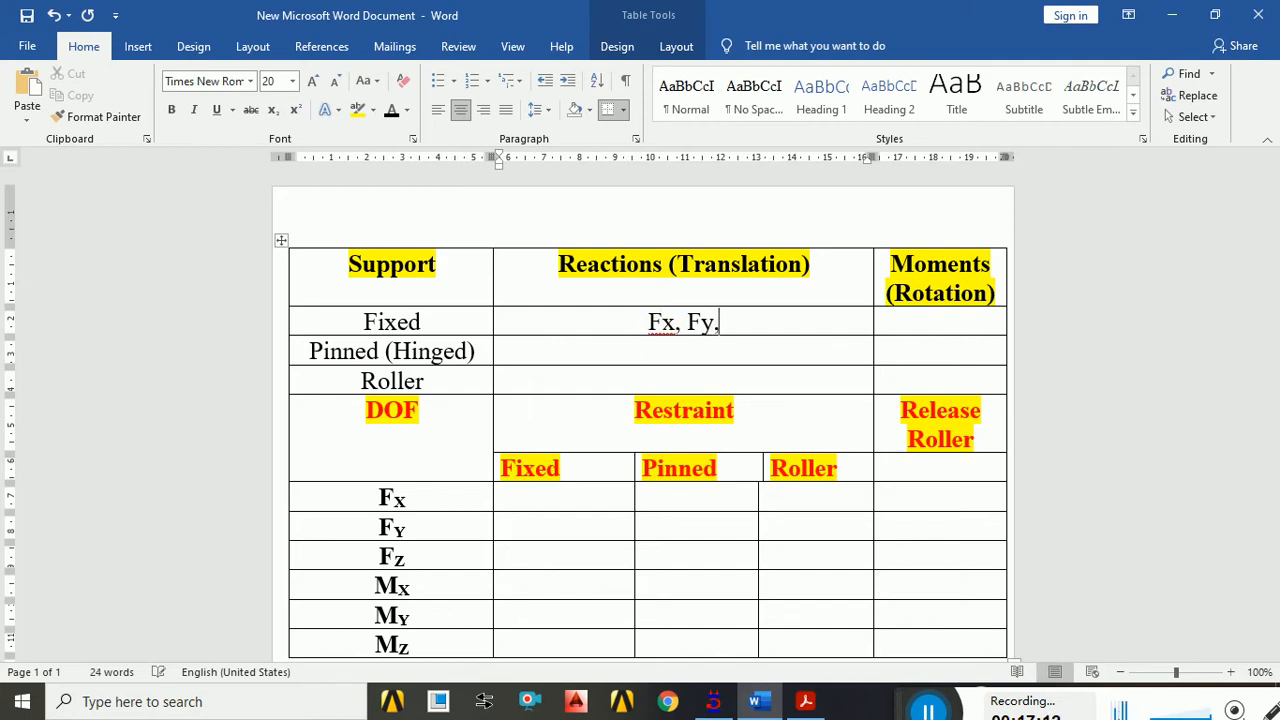
{"action": "type", "text": "z"}
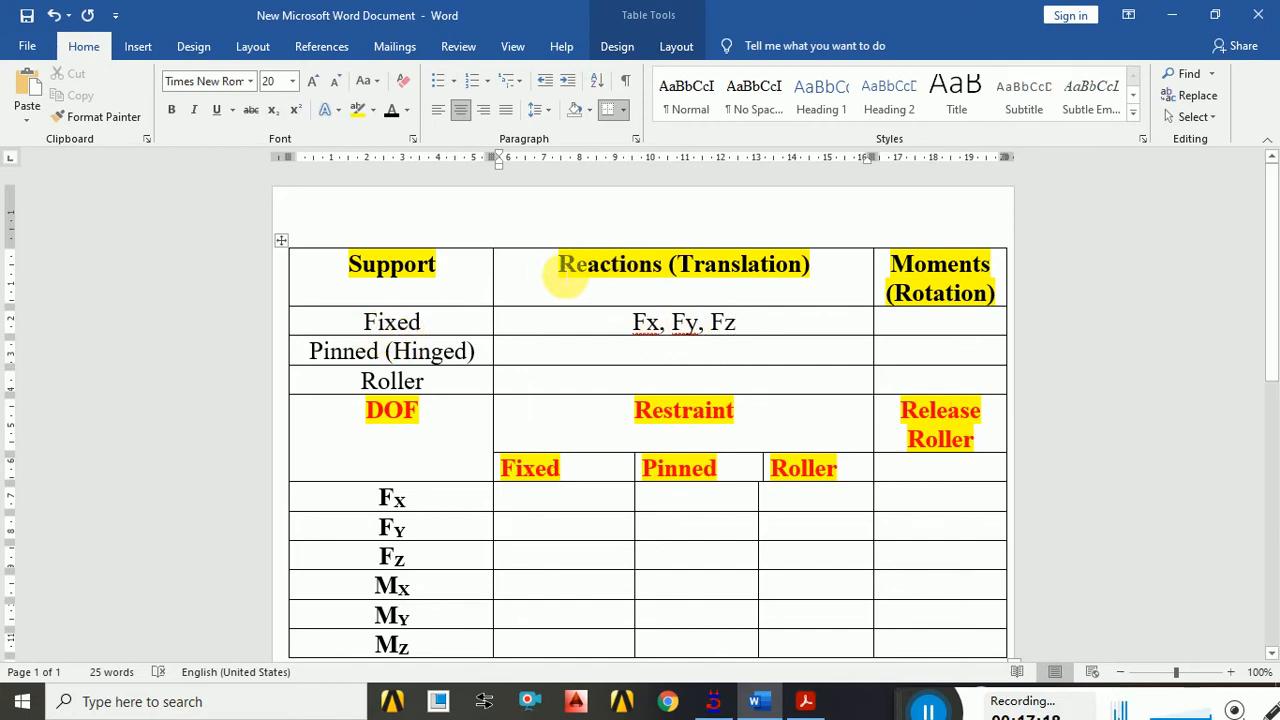
{"action": "left_click_drag", "start_coordinate": [563, 263], "coordinate": [810, 270]}
{"action": "left_click", "coordinate": [697, 263]}
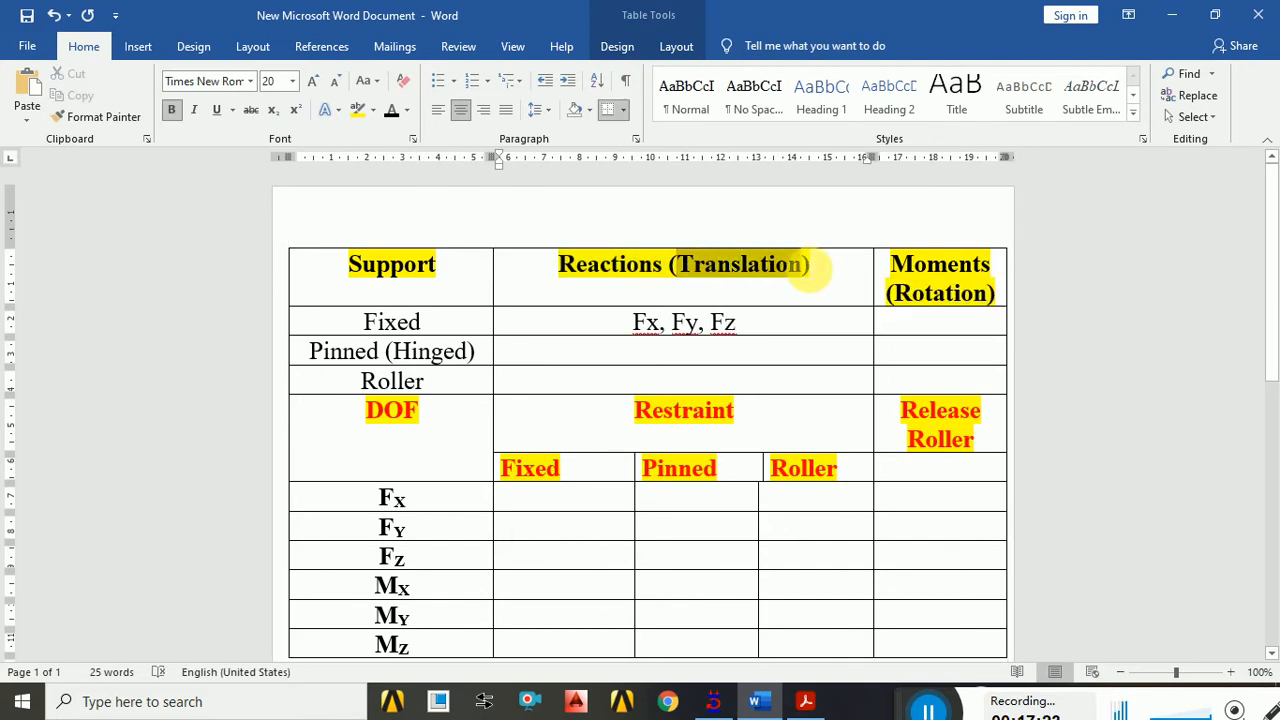
{"action": "left_click_drag", "start_coordinate": [632, 322], "coordinate": [740, 325]}
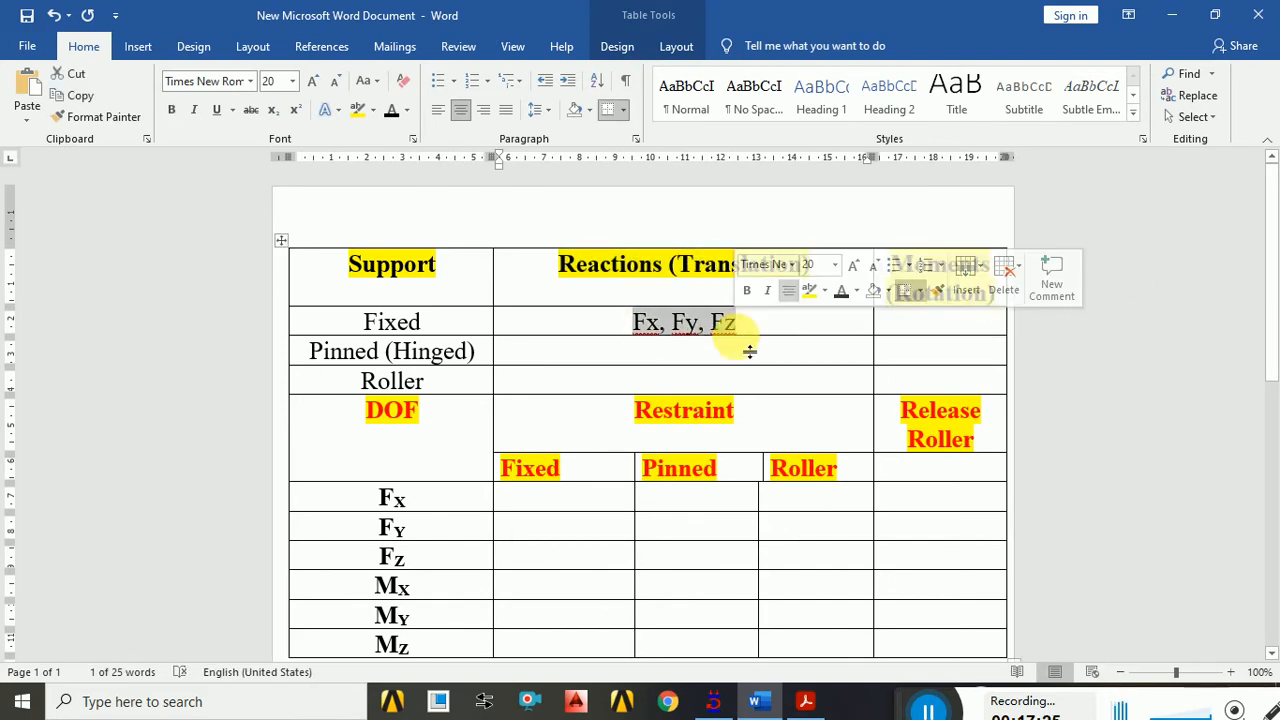
- Enter "Mx, My, Mz" as the Fixed support's Moments (Rotation)
{"action": "left_click", "coordinate": [903, 322]}
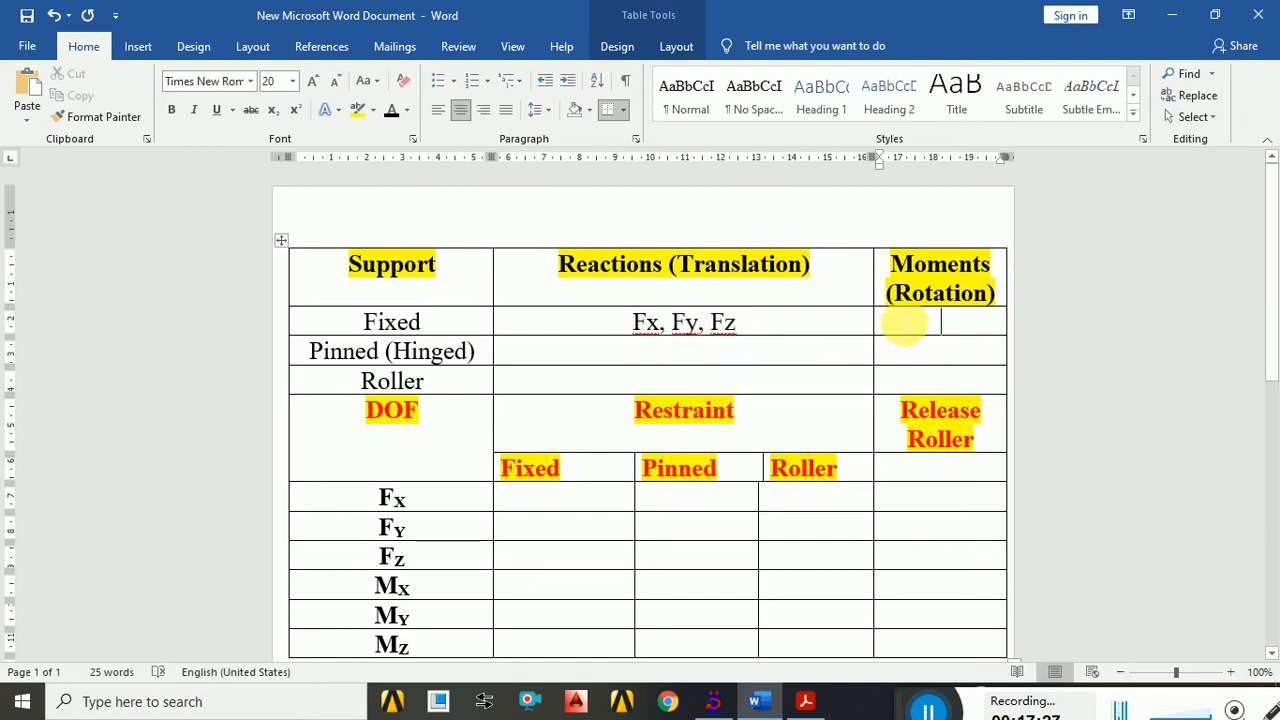
{"action": "type", "text": "Mx"}
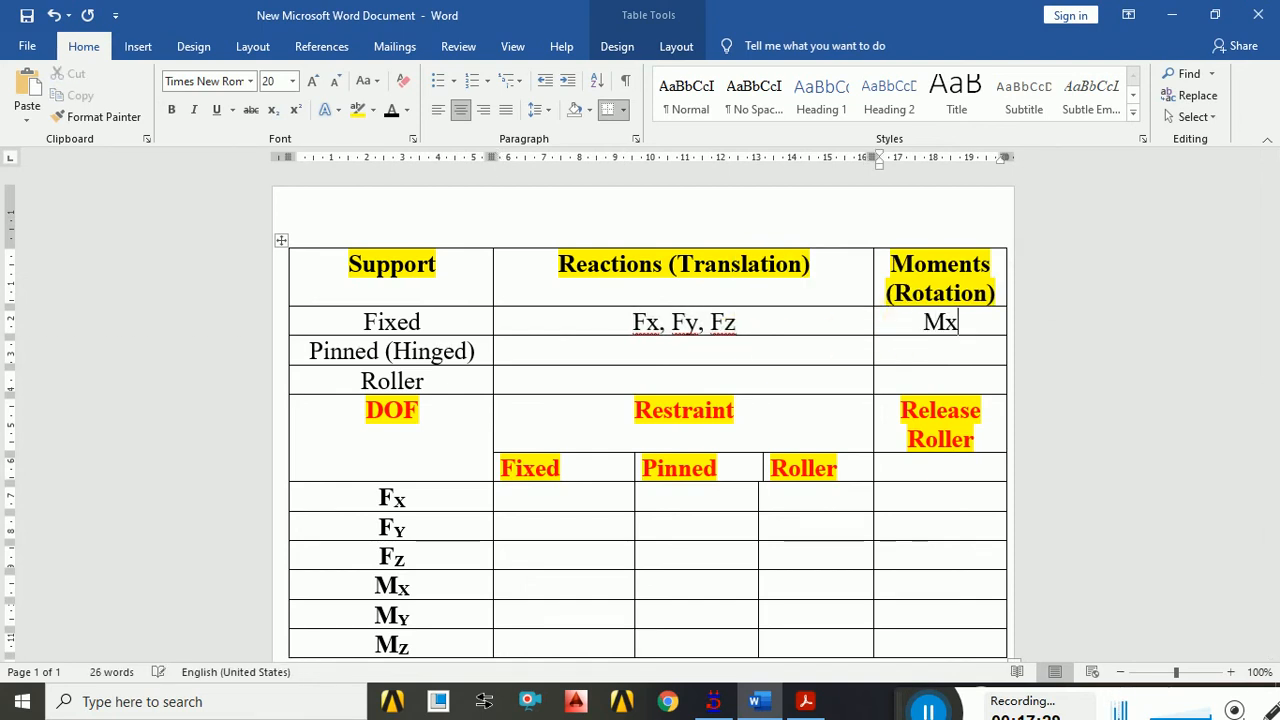
{"action": "type", "text": ", M"}
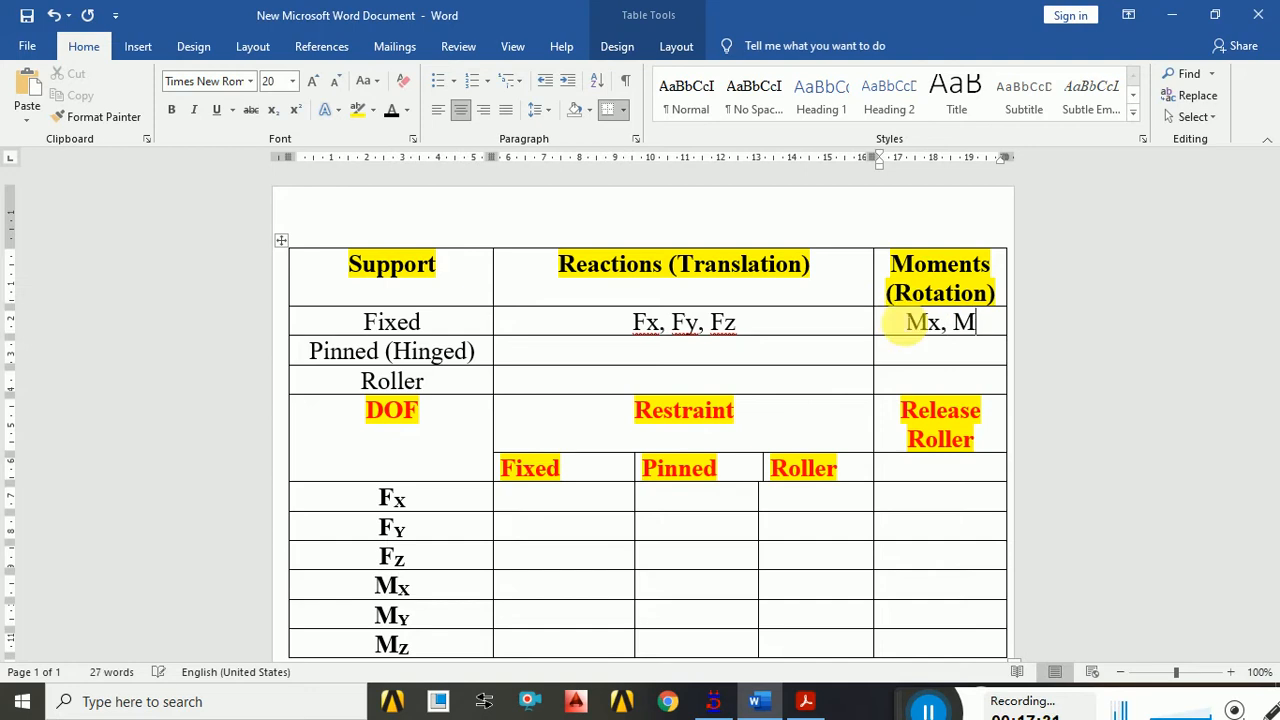
{"action": "type", "text": "y, Mz"}
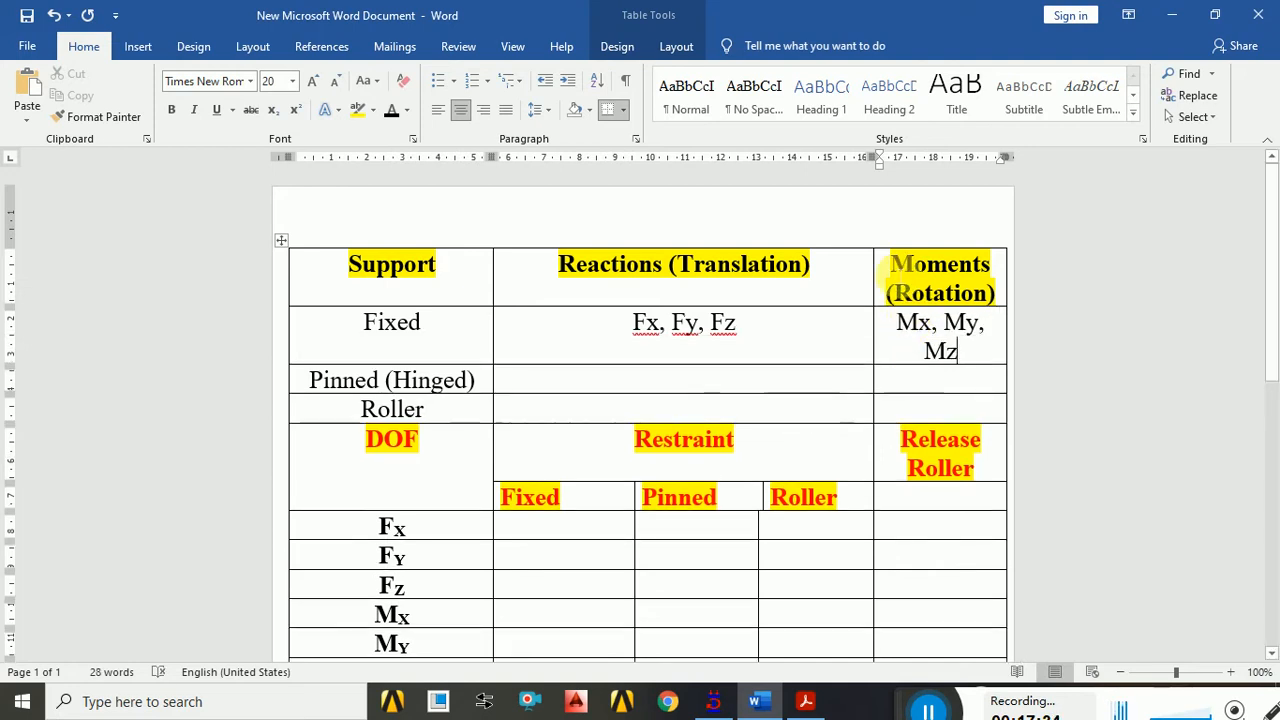
- Widen the Moments (Rotation) column so "Mx, My, Mz" fits on one line, and point out the Fixed support's entries
{"action": "left_click_drag", "start_coordinate": [877, 158], "coordinate": [860, 163]}
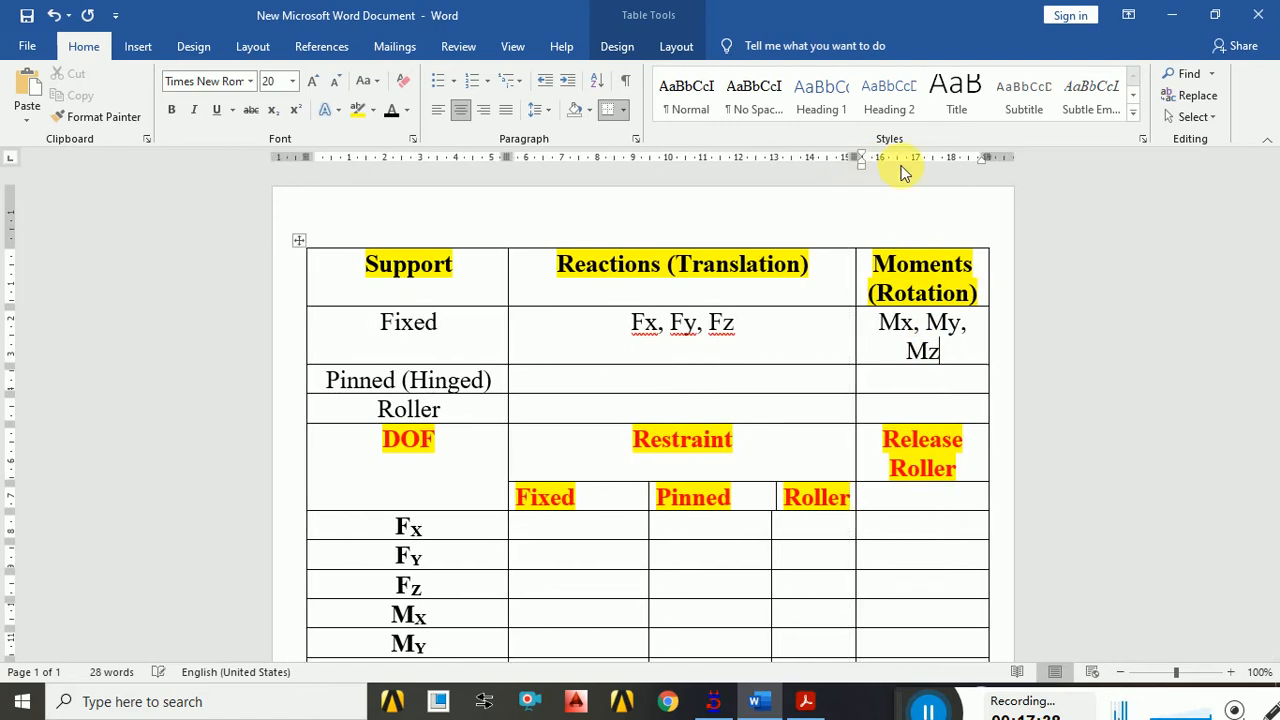
{"action": "left_click_drag", "start_coordinate": [984, 157], "coordinate": [1001, 158]}
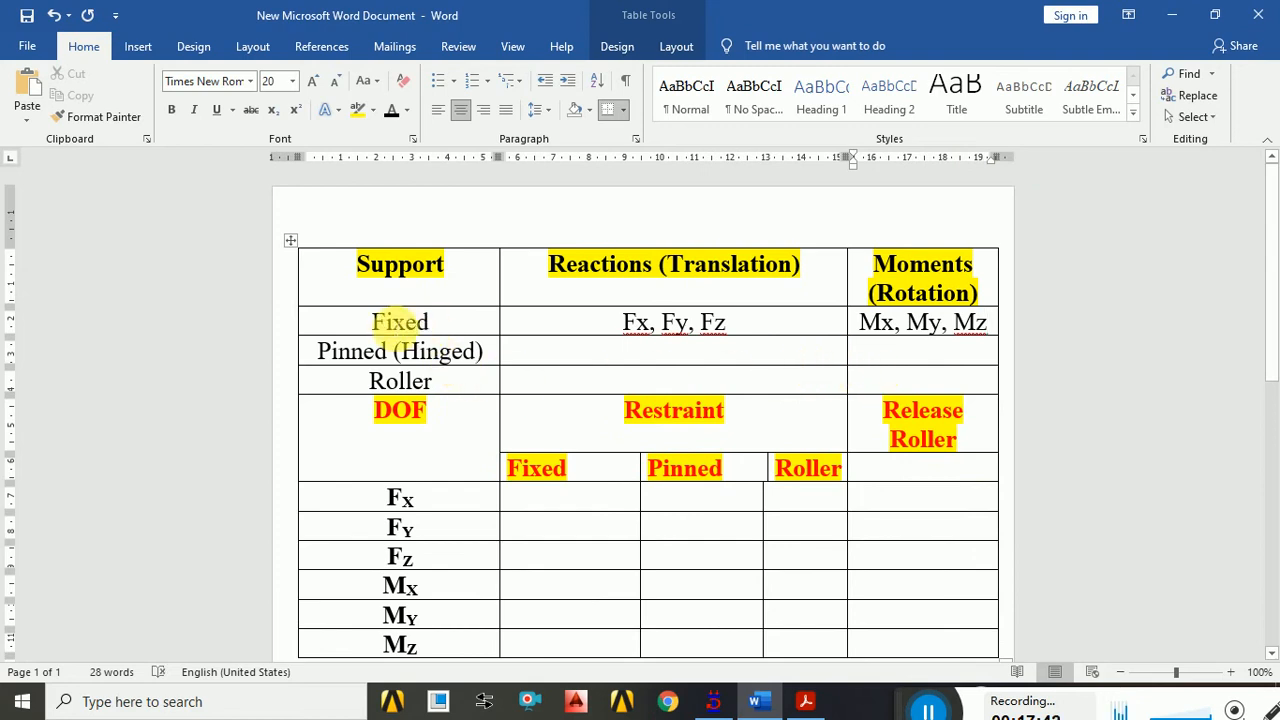
{"action": "left_click_drag", "start_coordinate": [428, 322], "coordinate": [387, 322]}
{"action": "left_click_drag", "start_coordinate": [621, 330], "coordinate": [737, 327]}
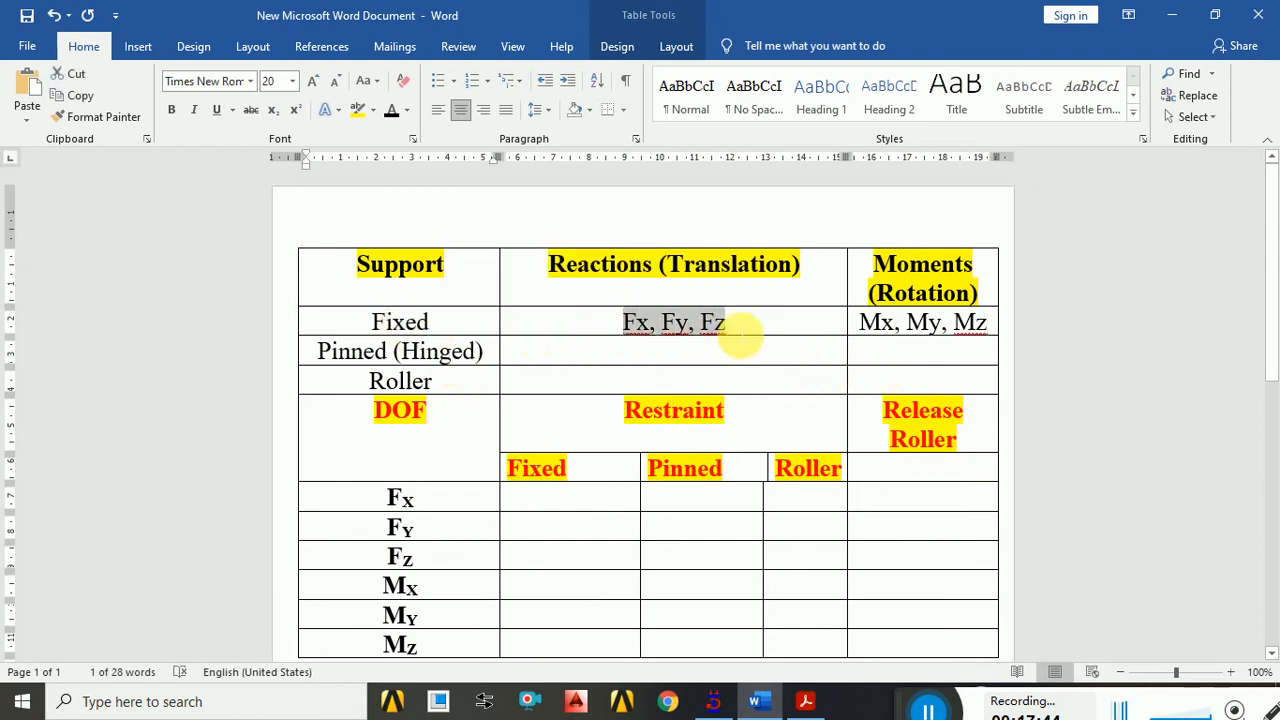
{"action": "left_click", "coordinate": [845, 352]}
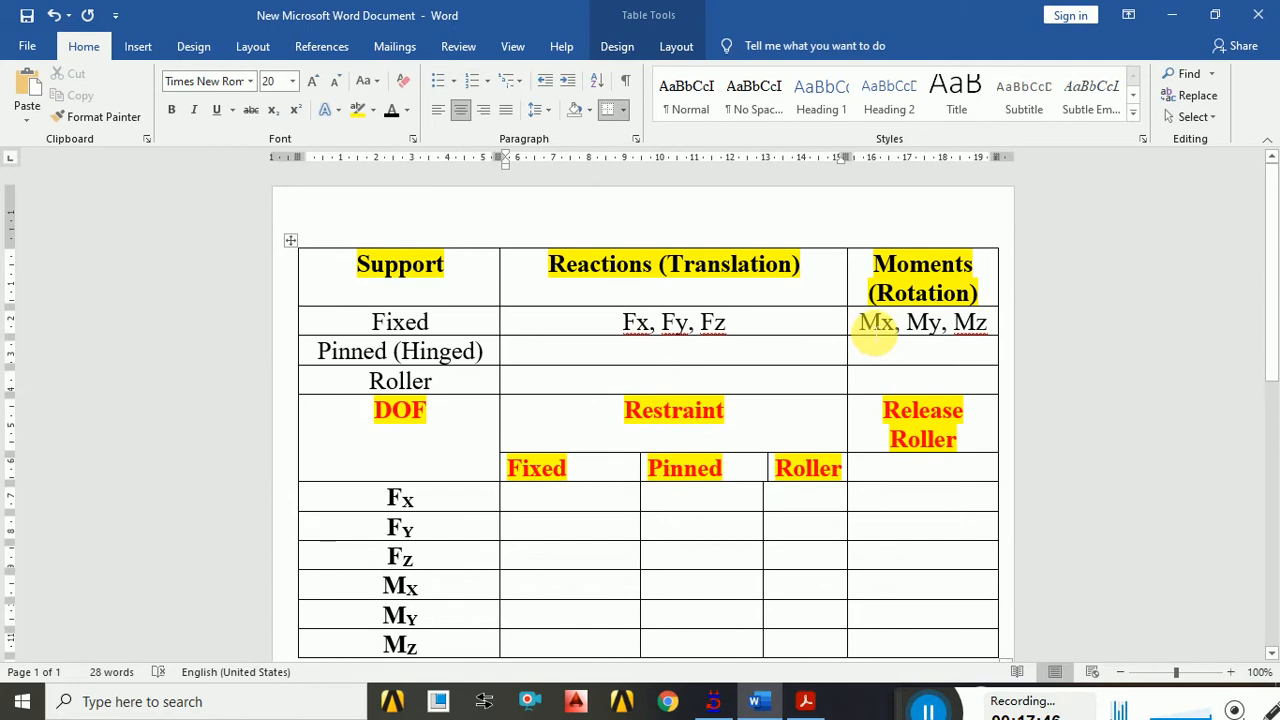
{"action": "left_click_drag", "start_coordinate": [873, 331], "coordinate": [988, 322]}
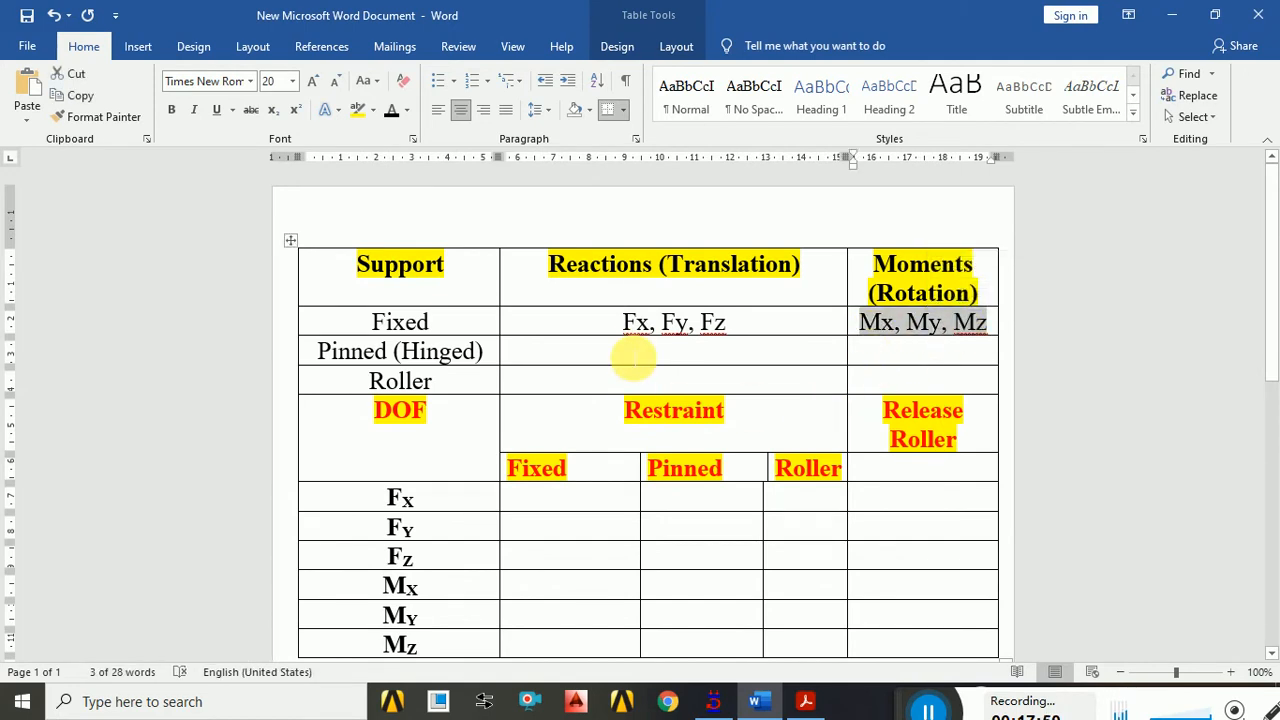
- Enter "Fx, Fy, Fz" as the Pinned (Hinged) support's Reactions (Translation), and point out the entry
{"action": "left_click", "coordinate": [632, 355]}
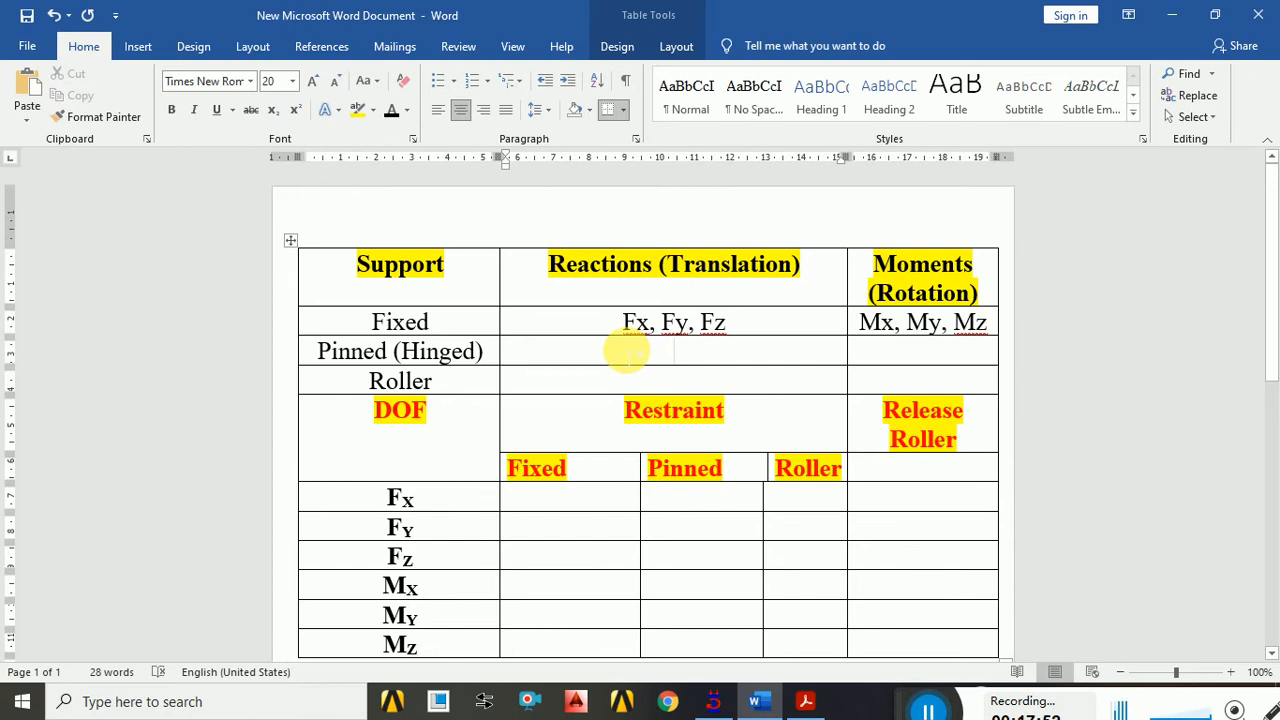
{"action": "type", "text": "F"}
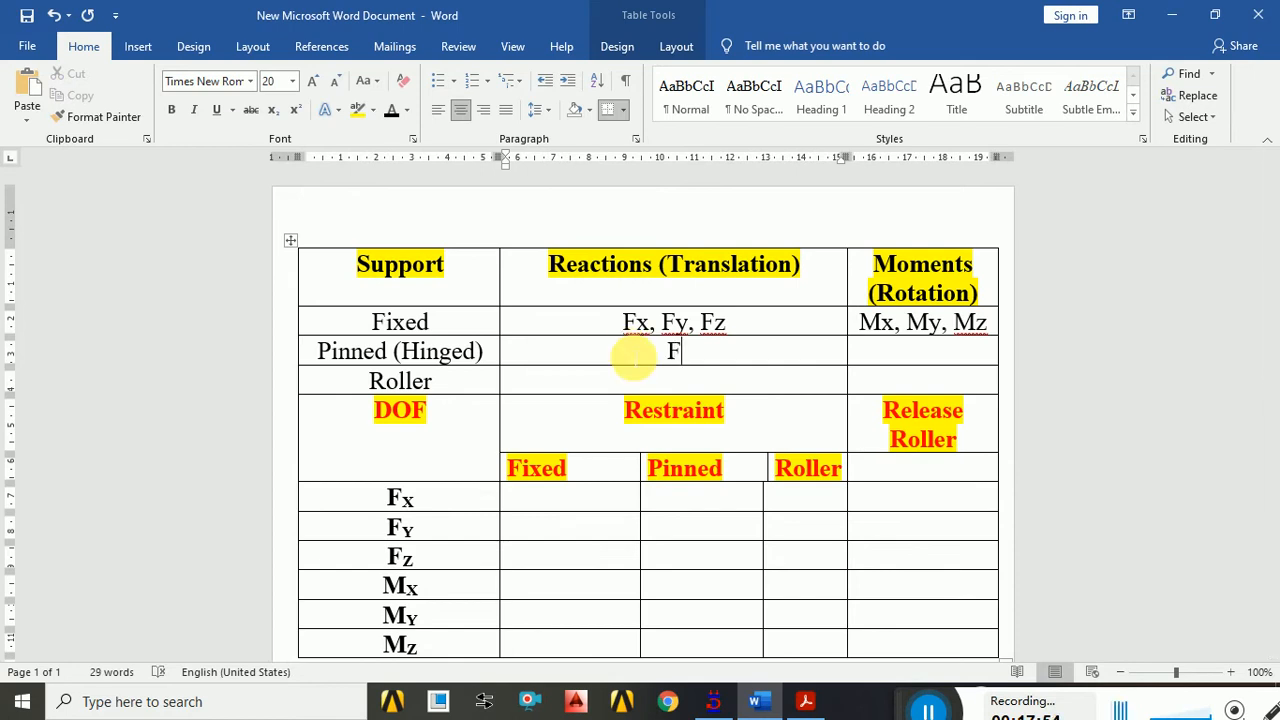
{"action": "type", "text": "x, "}
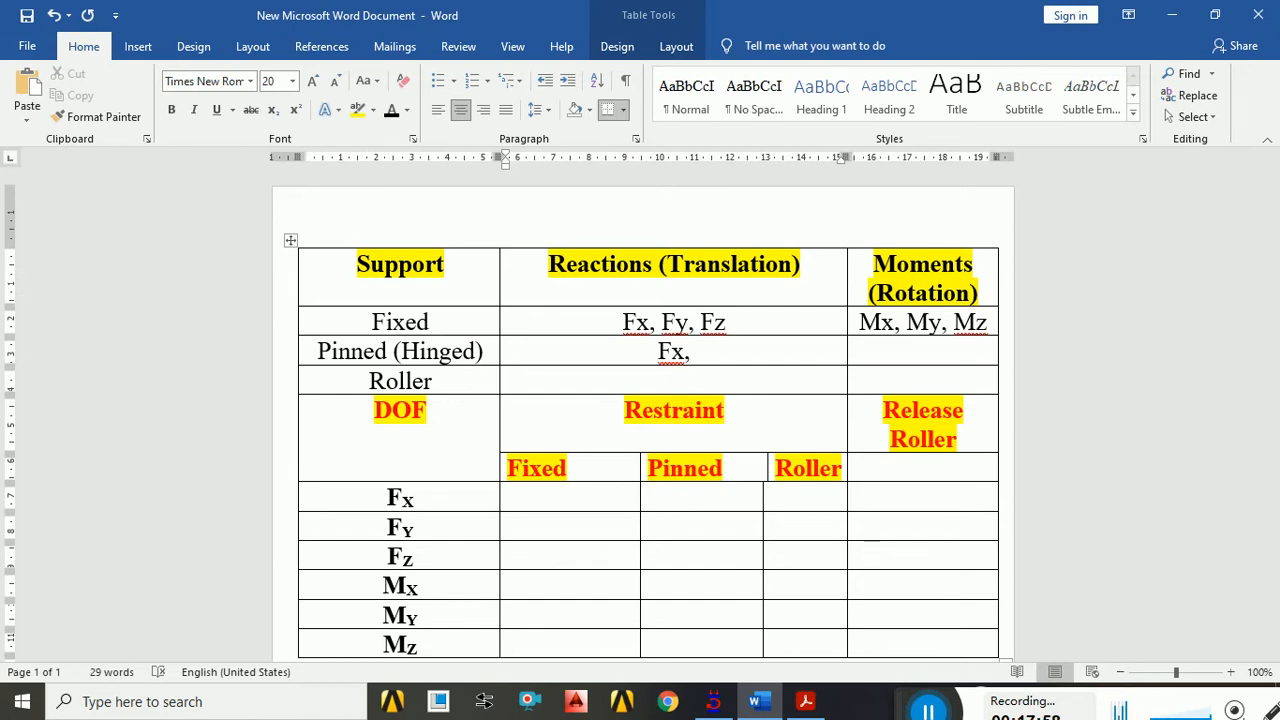
{"action": "type", "text": "F"}
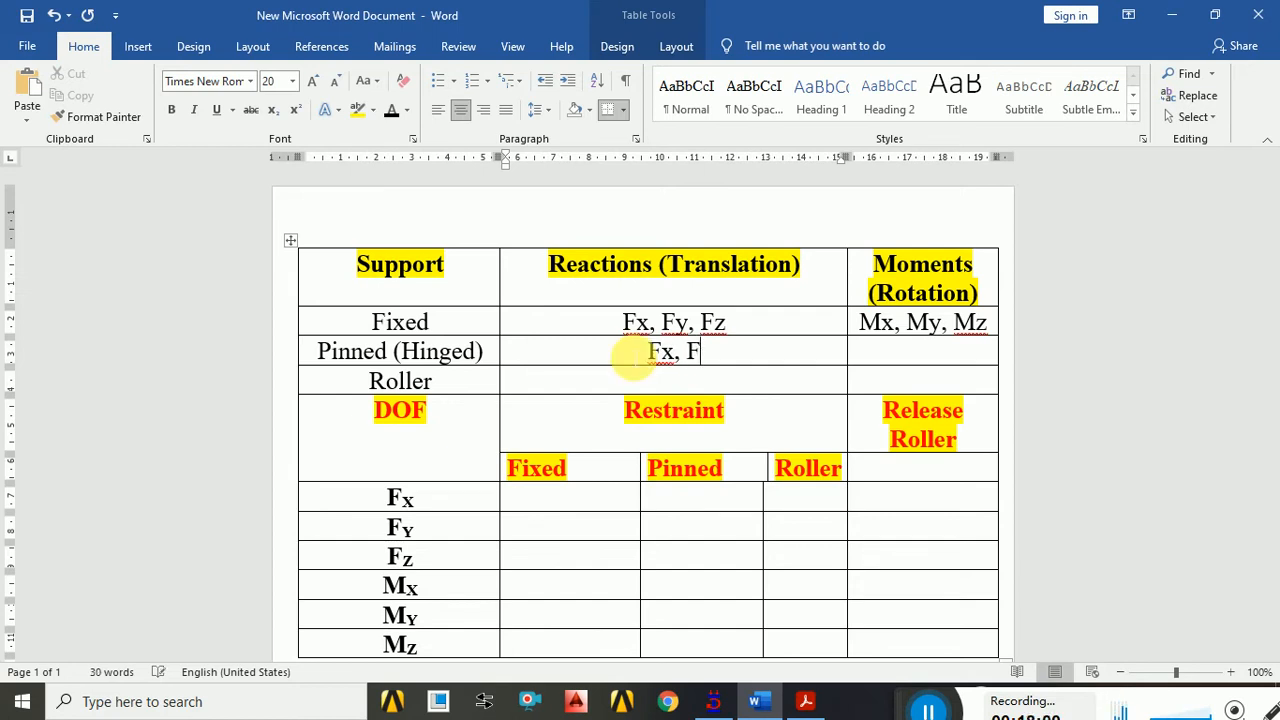
{"action": "type", "text": "z"}
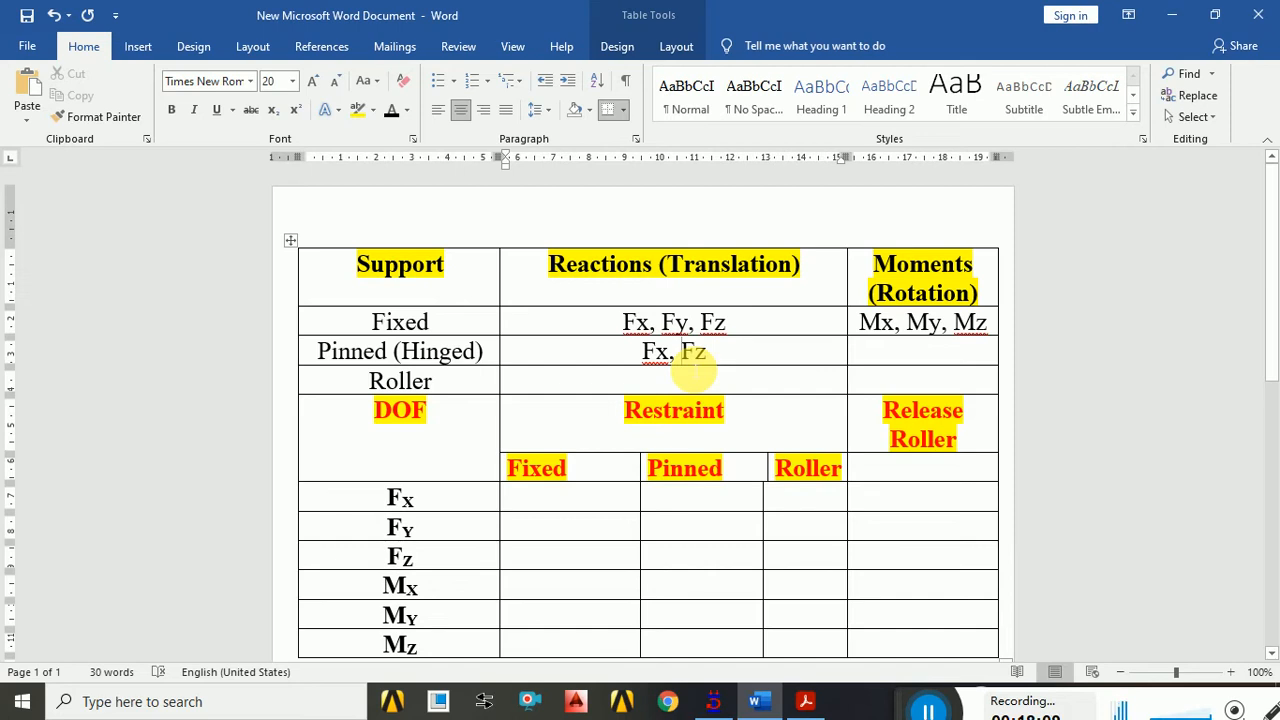
{"action": "type", "text": "Fy"}
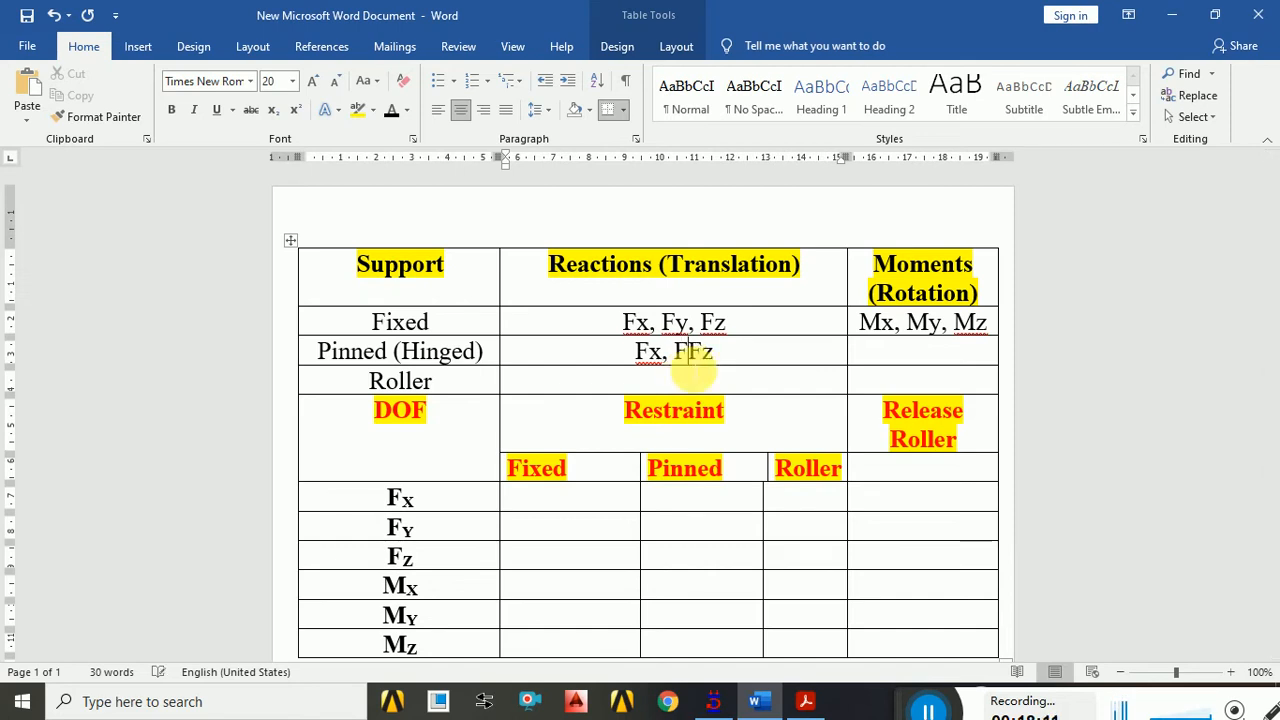
{"action": "type", "text": ","}
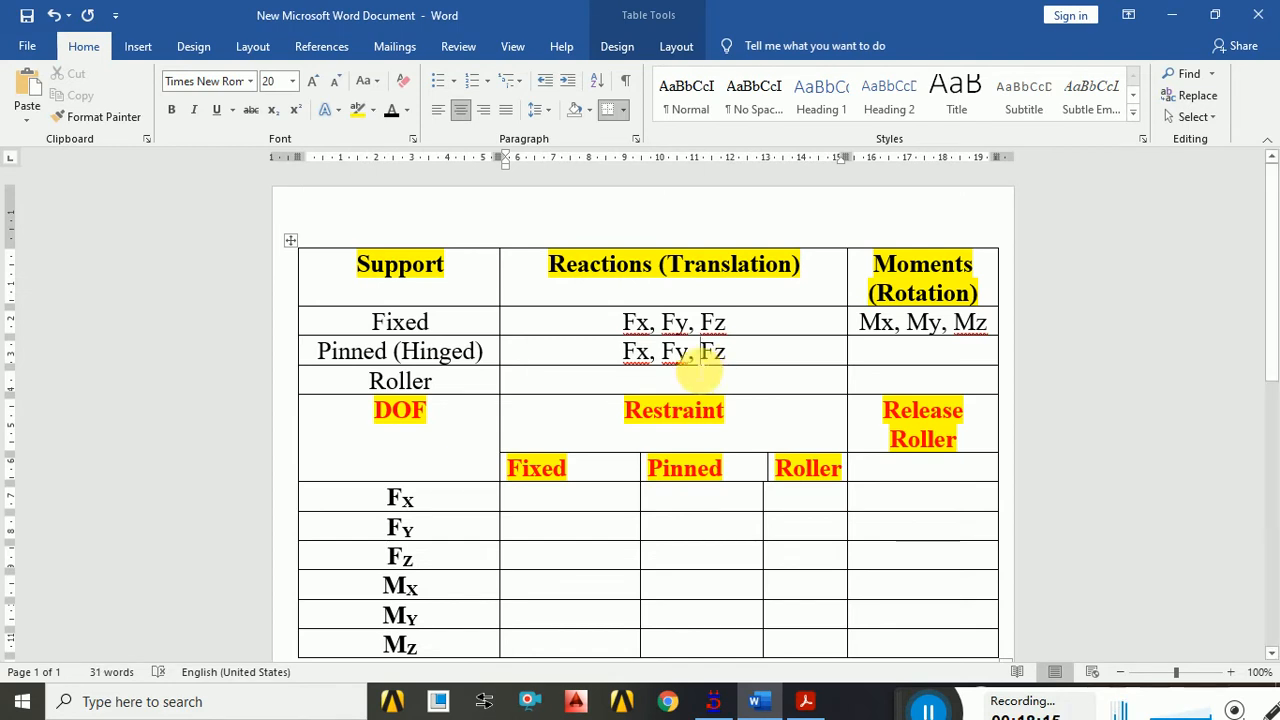
{"action": "left_click_drag", "start_coordinate": [638, 352], "coordinate": [725, 350]}
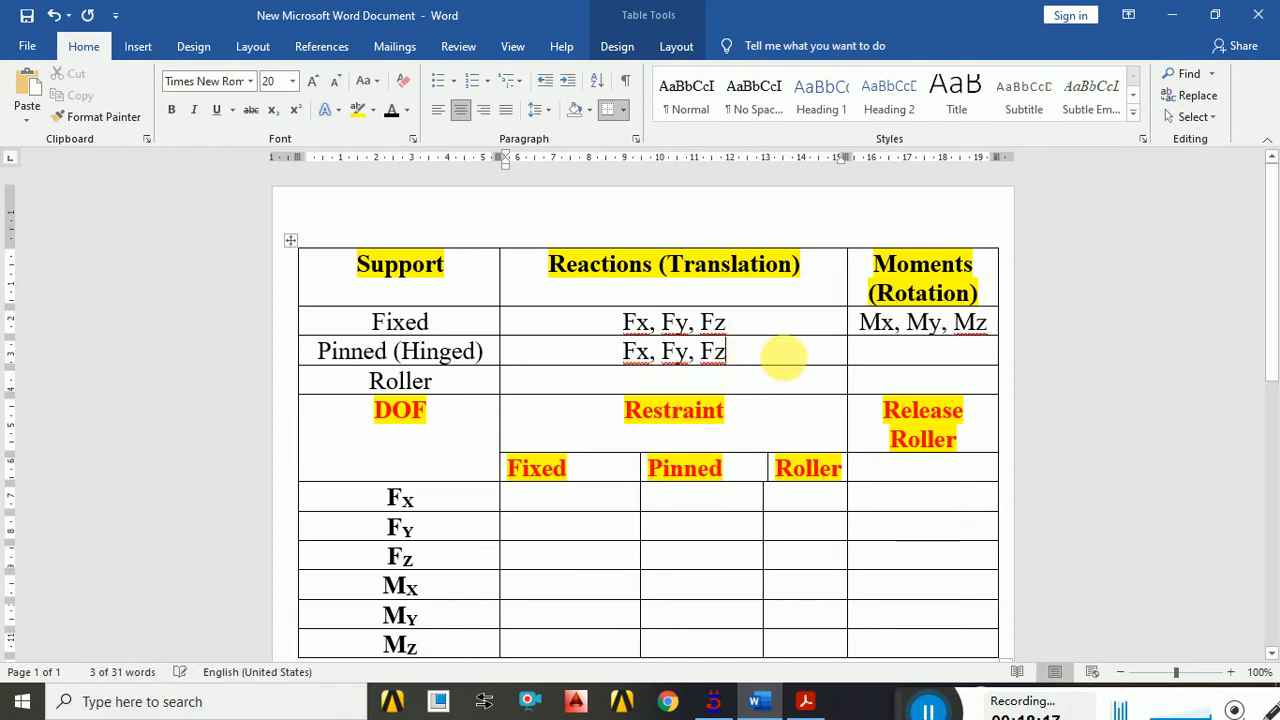
- Enter "M = 0" as the Pinned (Hinged) support's Moments (Rotation)
{"action": "left_click", "coordinate": [886, 358]}
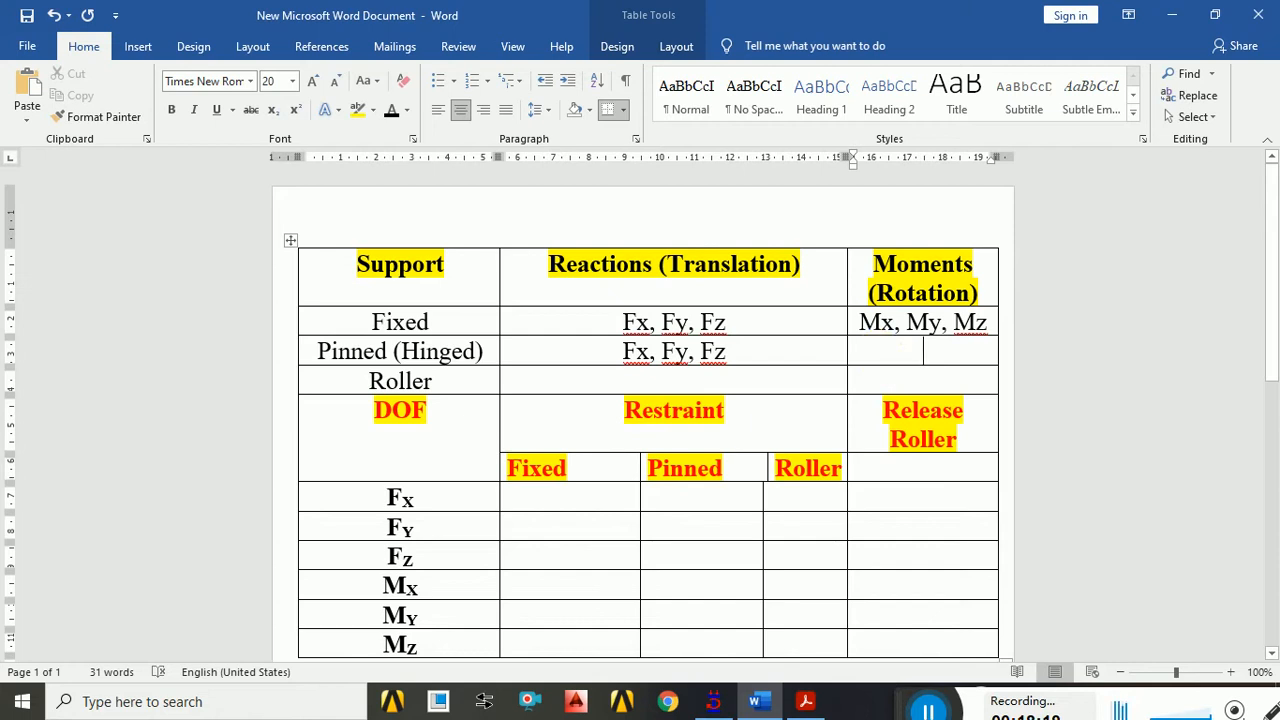
{"action": "type", "text": "M = "}
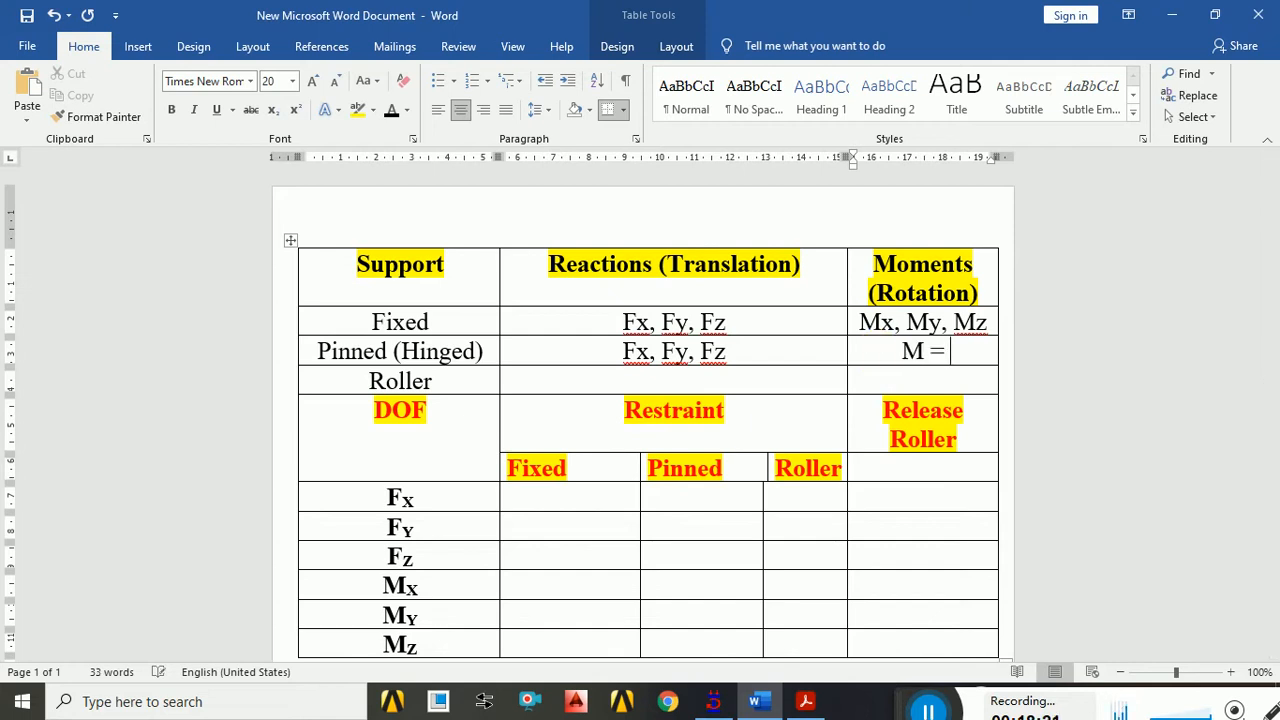
{"action": "type", "text": "0"}
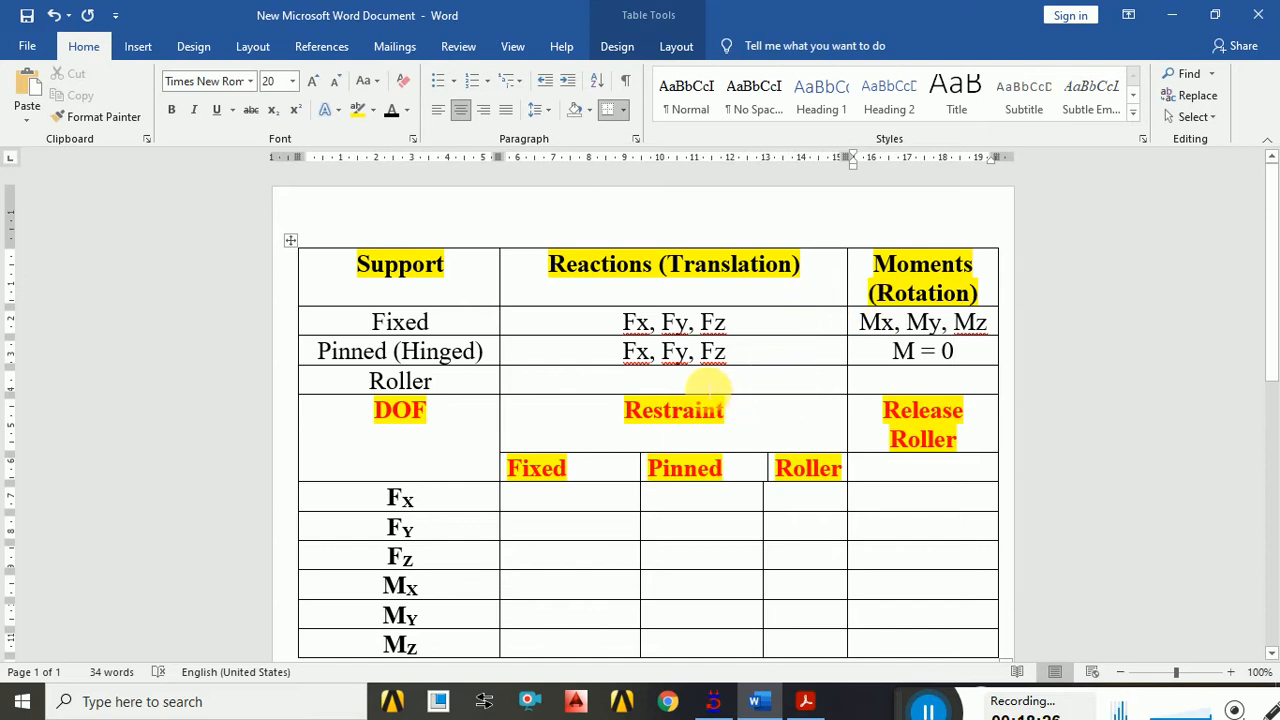
- Fill in the Roller support's row with "Fy" as its reaction and "M = 0" as its moment
{"action": "left_click", "coordinate": [707, 385]}
{"action": "type", "text": "F"}
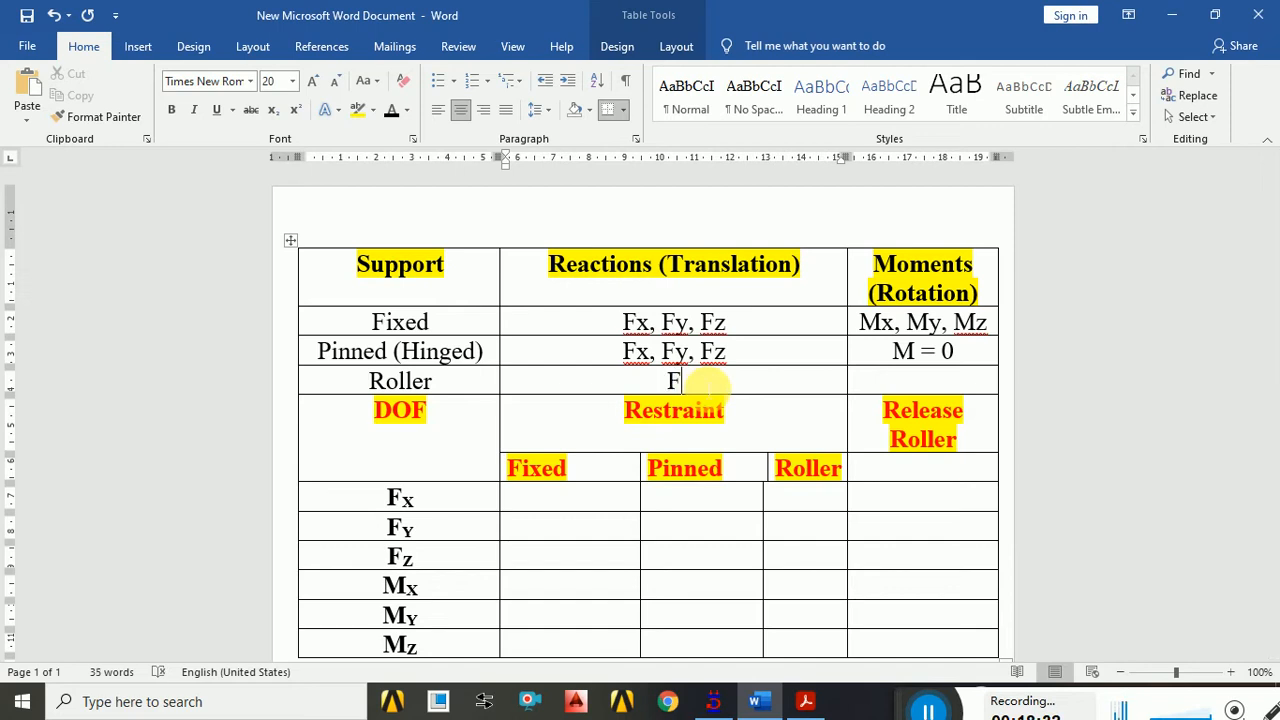
{"action": "type", "text": "y"}
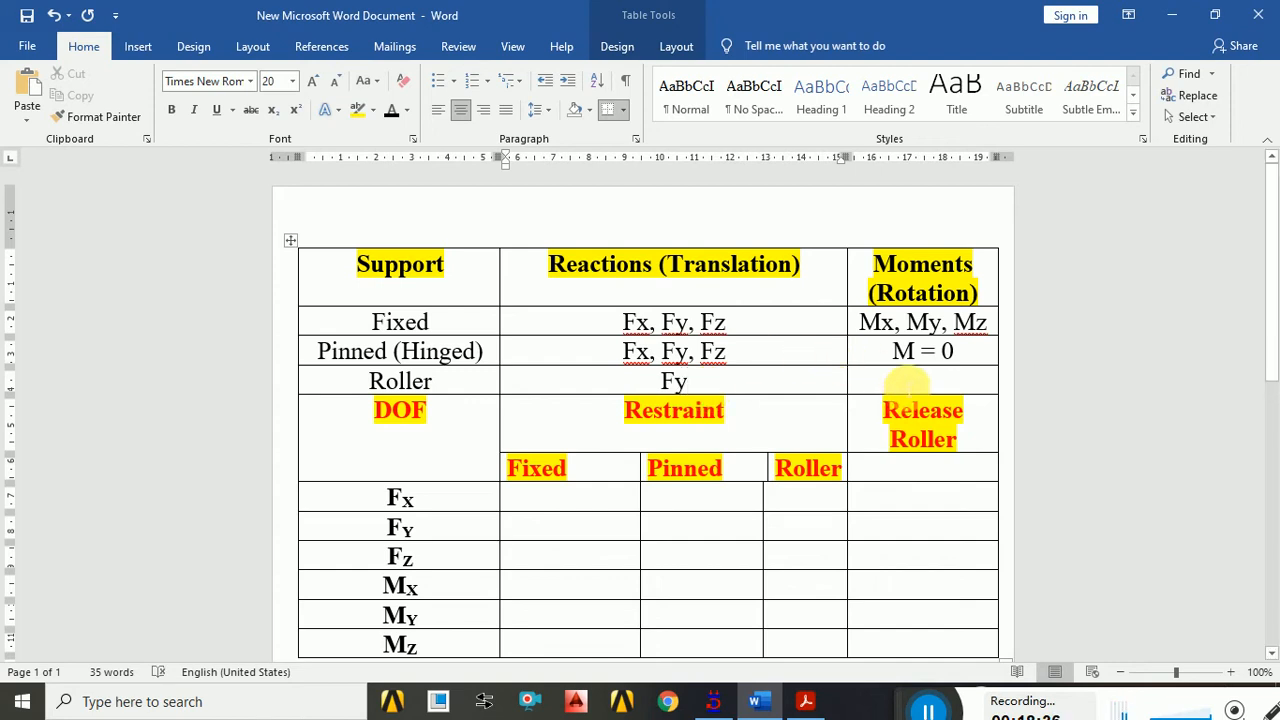
{"action": "left_click", "coordinate": [906, 380]}
{"action": "type", "text": "M ="}
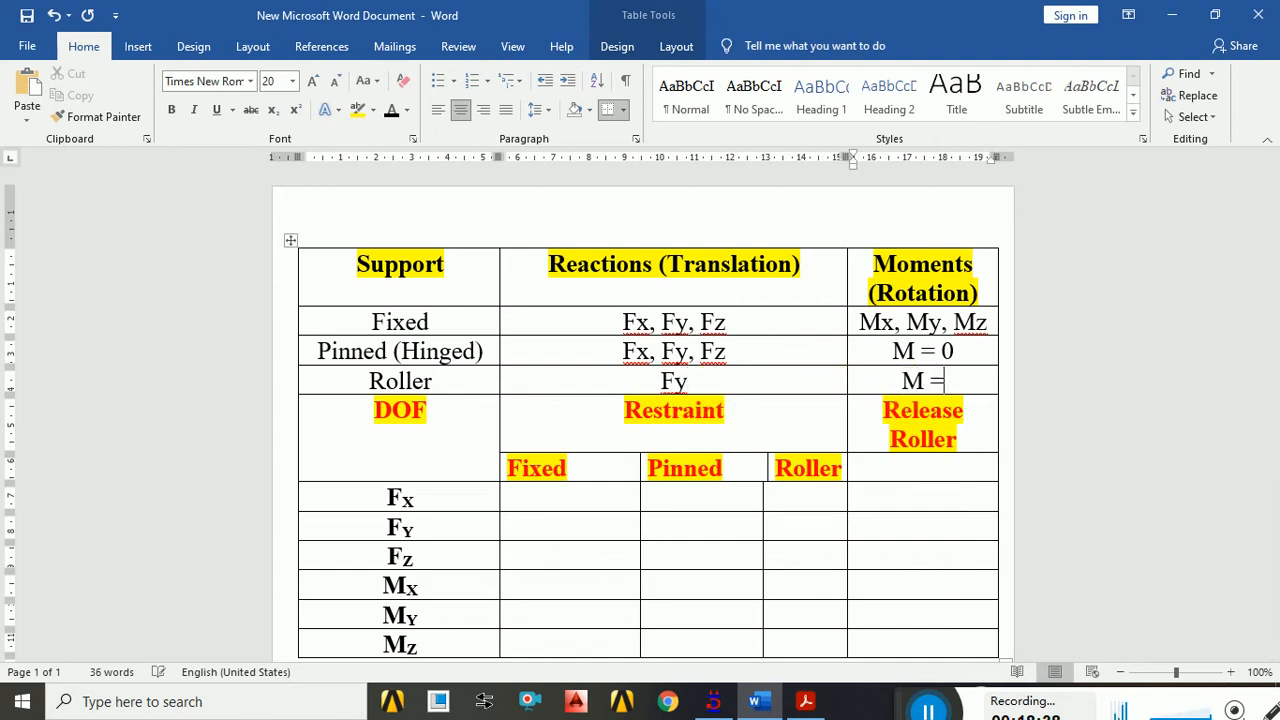
{"action": "type", "text": " 0"}
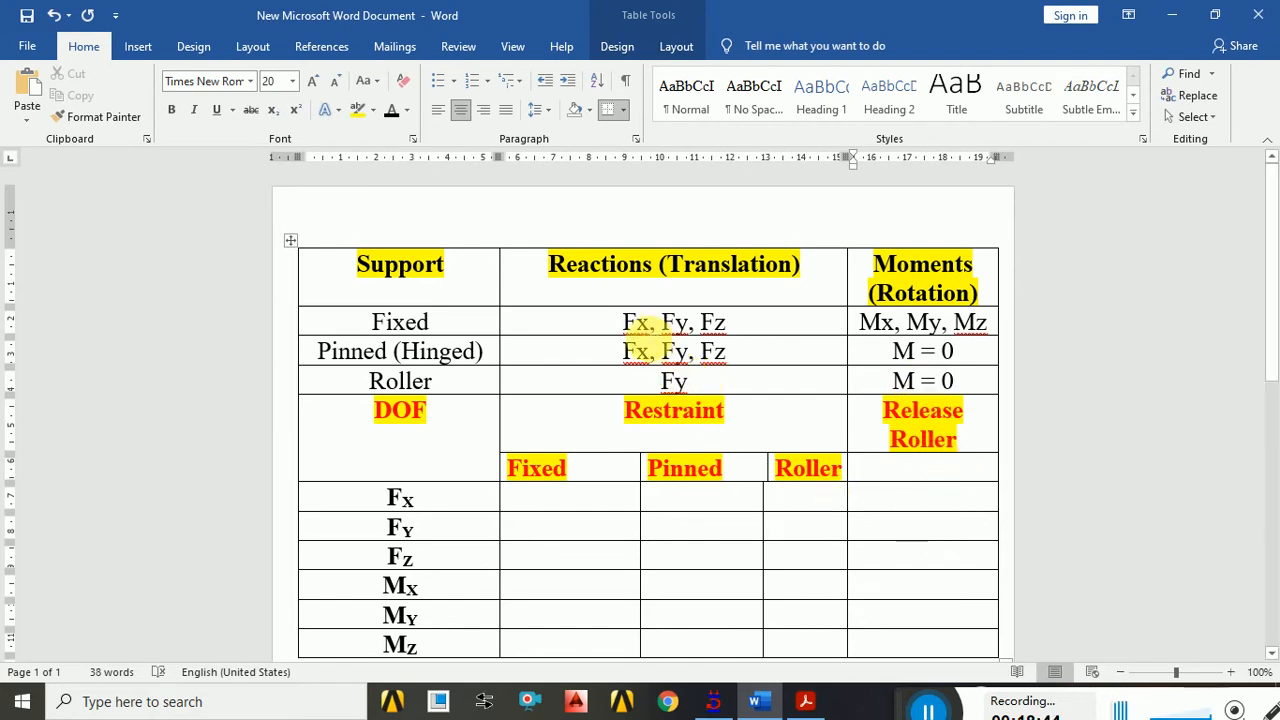
- Compare the Reactions (Translation) entries of the Fixed, Pinned and Roller supports in the table
{"action": "left_click_drag", "start_coordinate": [636, 322], "coordinate": [690, 381]}
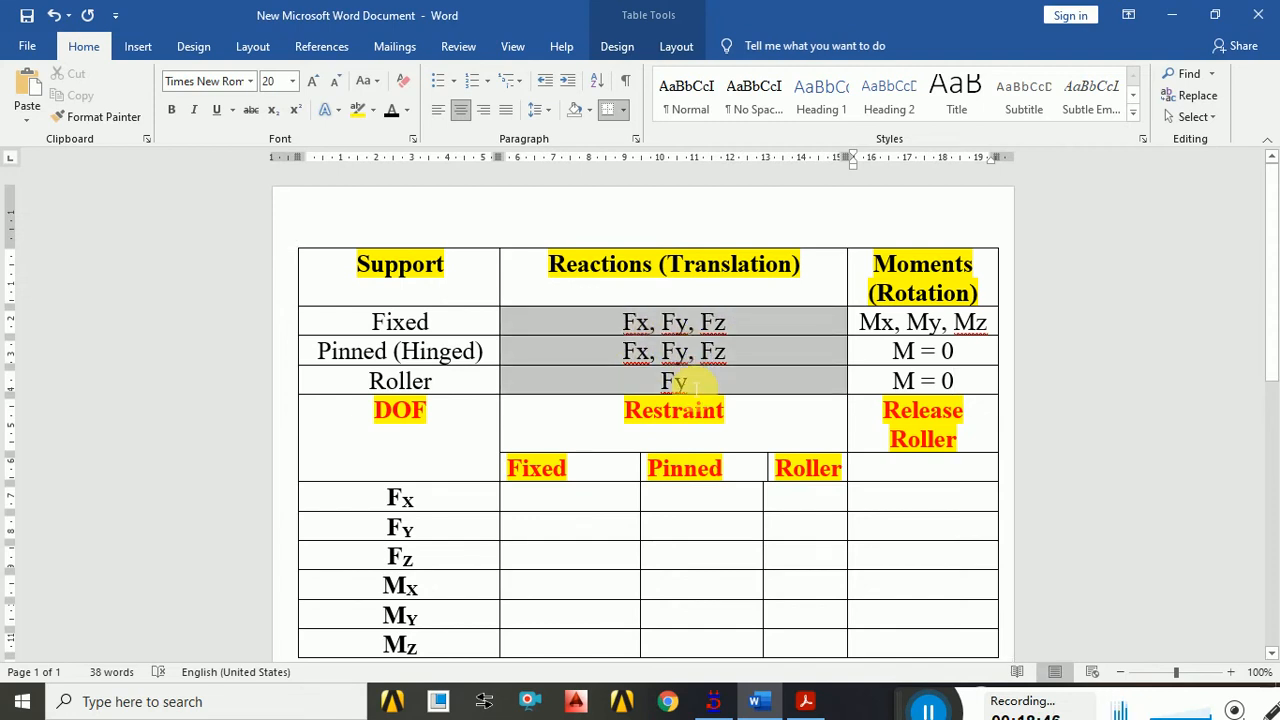
{"action": "left_click", "coordinate": [689, 383]}
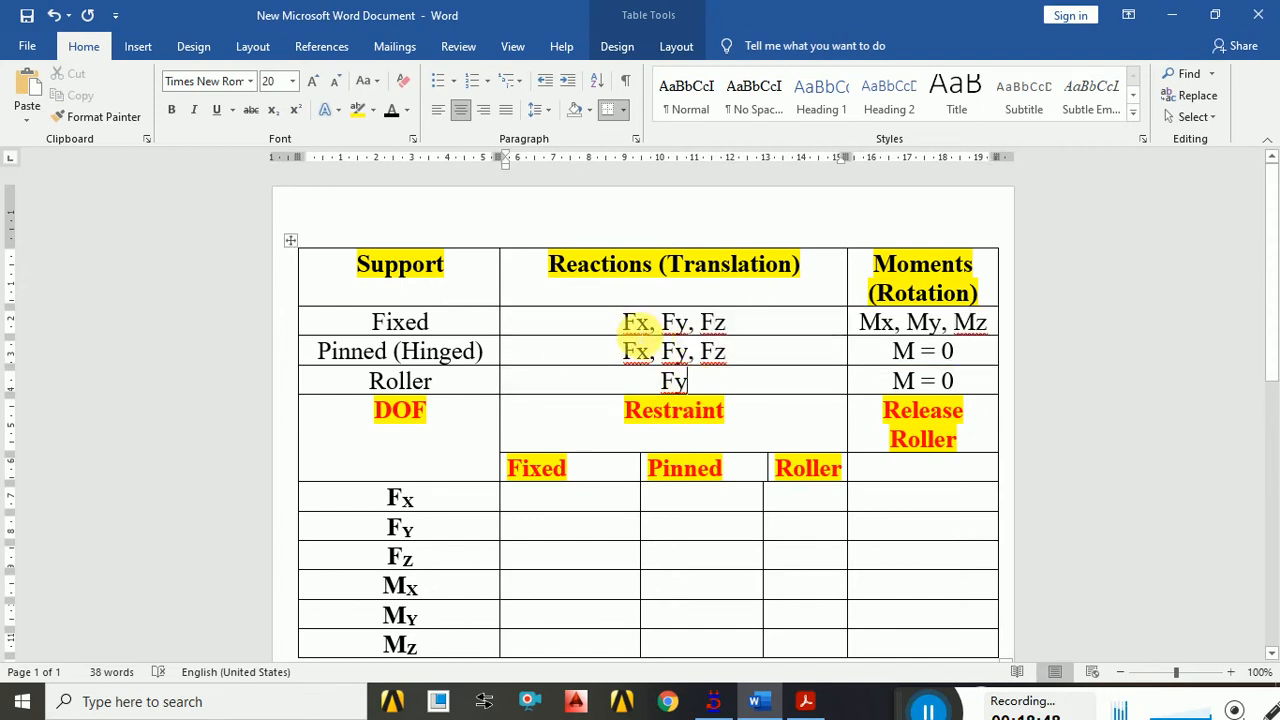
{"action": "left_click_drag", "start_coordinate": [636, 322], "coordinate": [694, 386]}
{"action": "left_click", "coordinate": [640, 380]}
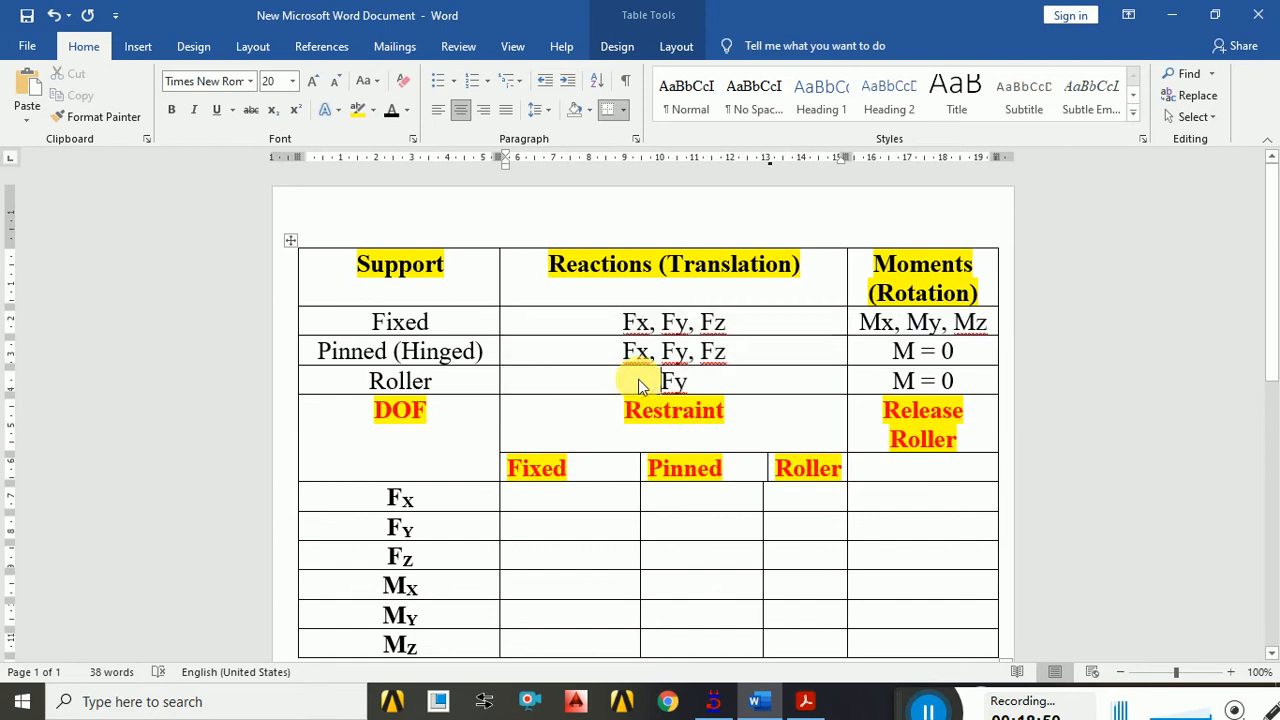
{"action": "left_click_drag", "start_coordinate": [643, 323], "coordinate": [690, 382]}
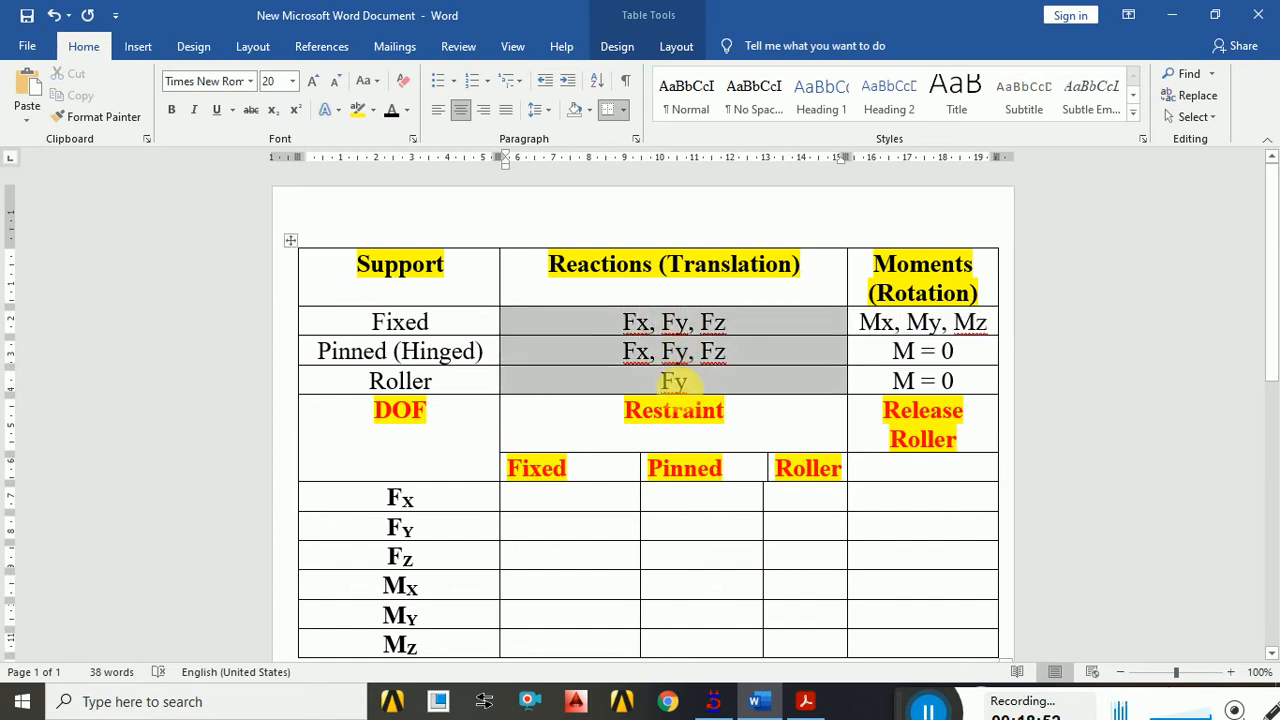
{"action": "left_click_drag", "start_coordinate": [372, 318], "coordinate": [400, 376]}
{"action": "left_click", "coordinate": [674, 372]}
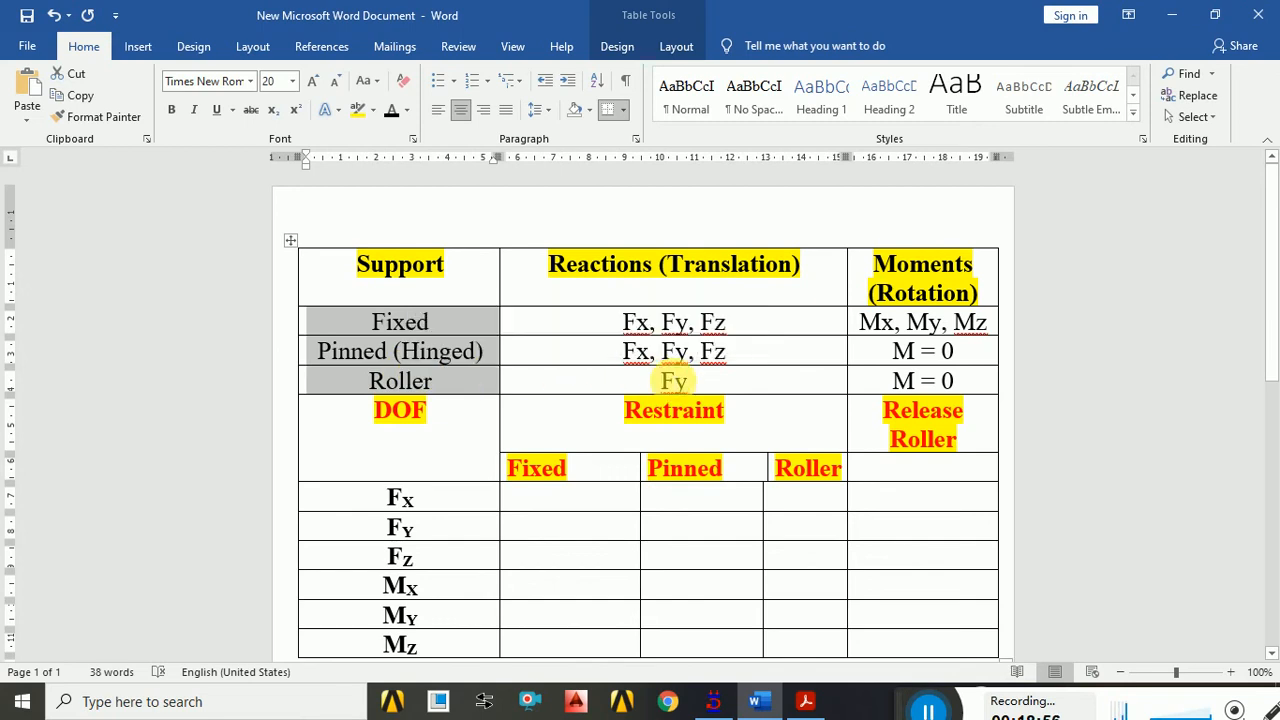
{"action": "left_click_drag", "start_coordinate": [629, 323], "coordinate": [712, 384]}
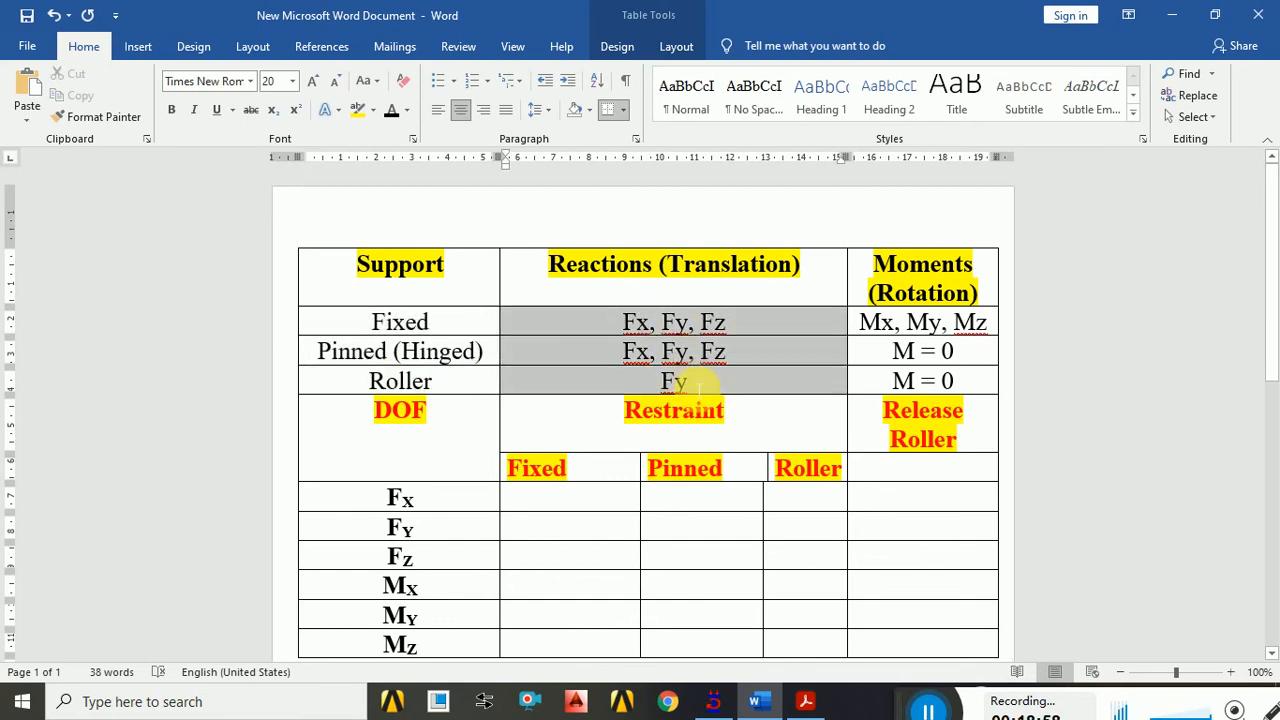
{"action": "left_click", "coordinate": [614, 347]}
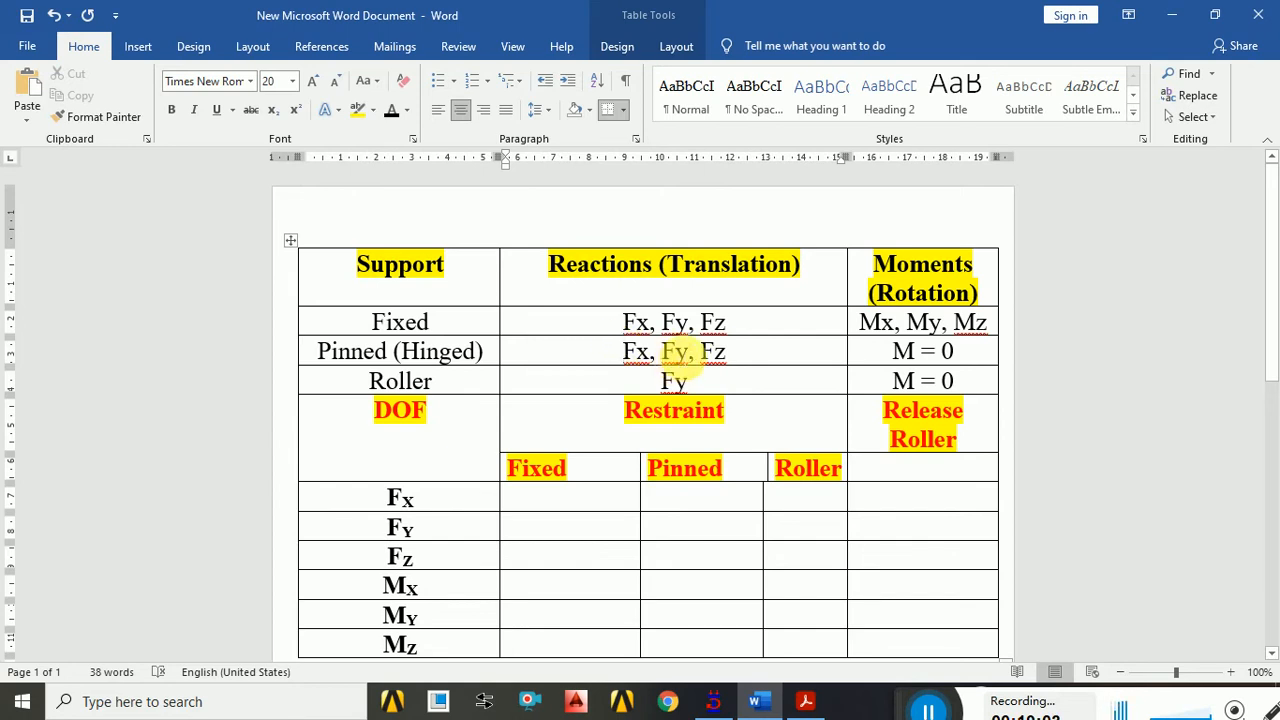
- Minimize the Word document and STAAD.Pro, and open the Reactions picture from the desktop
{"action": "left_click", "coordinate": [1172, 15]}
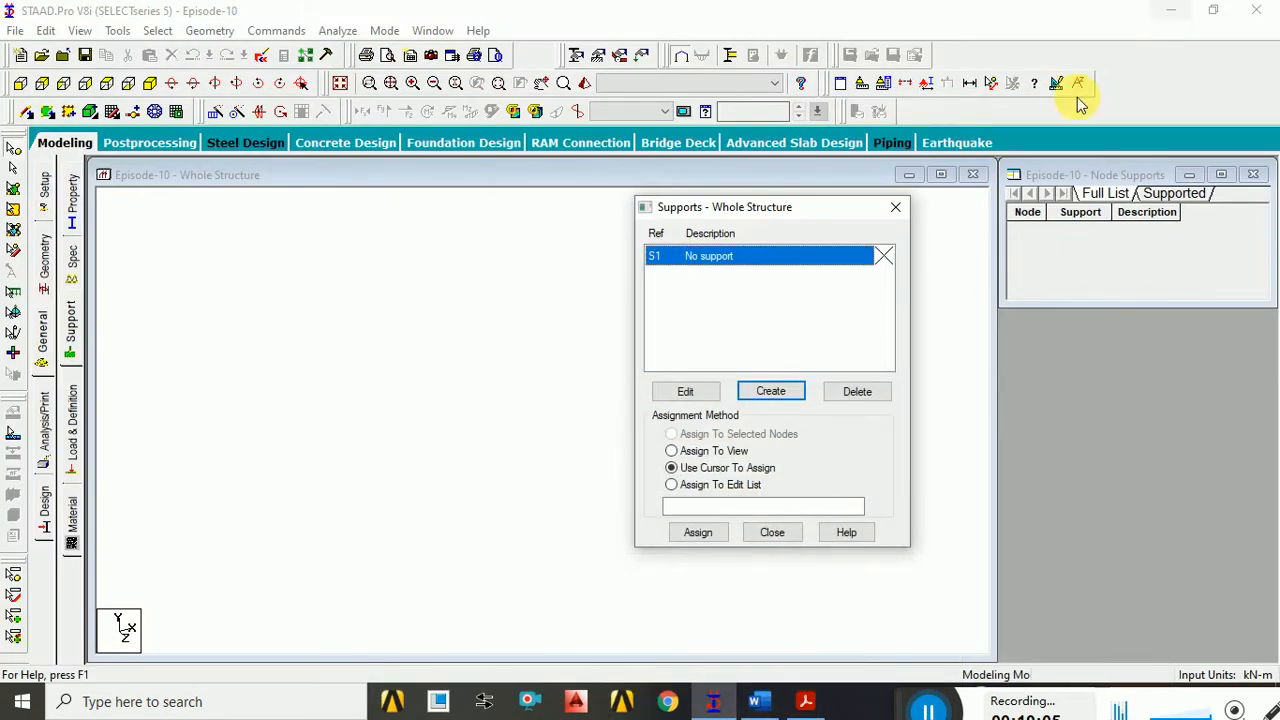
{"action": "left_click", "coordinate": [1172, 8]}
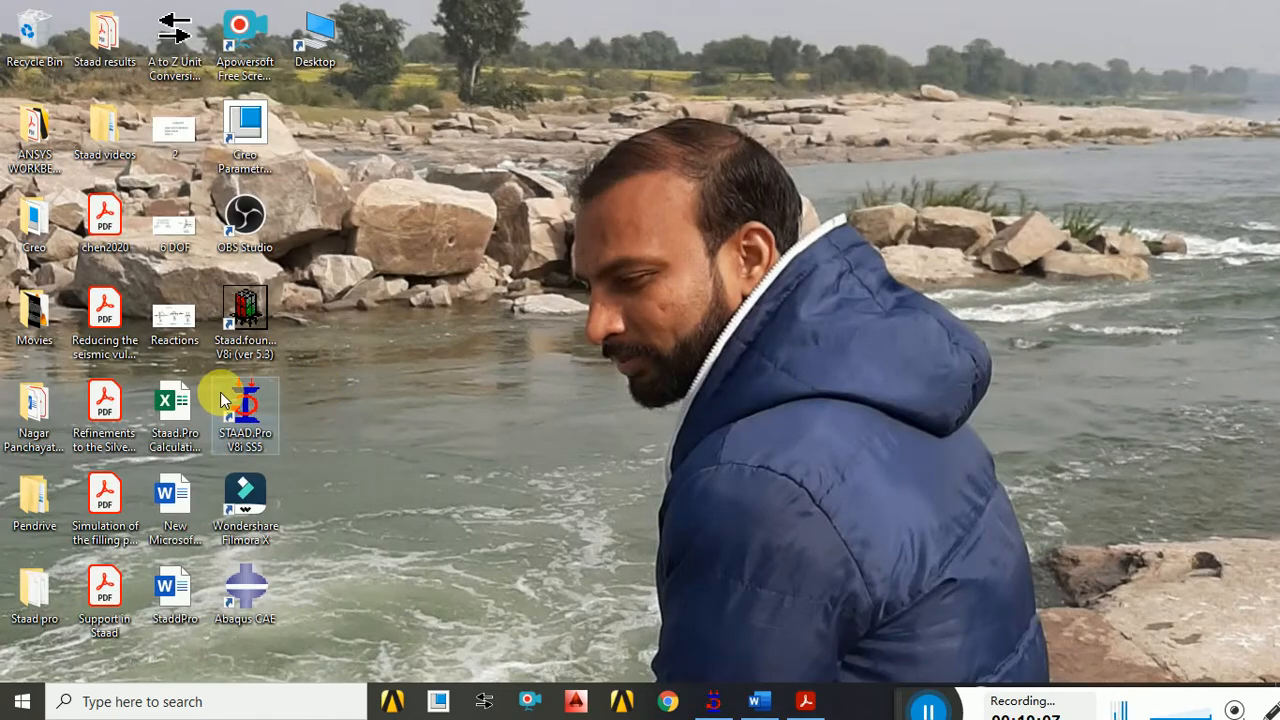
{"action": "double_click", "coordinate": [180, 318]}
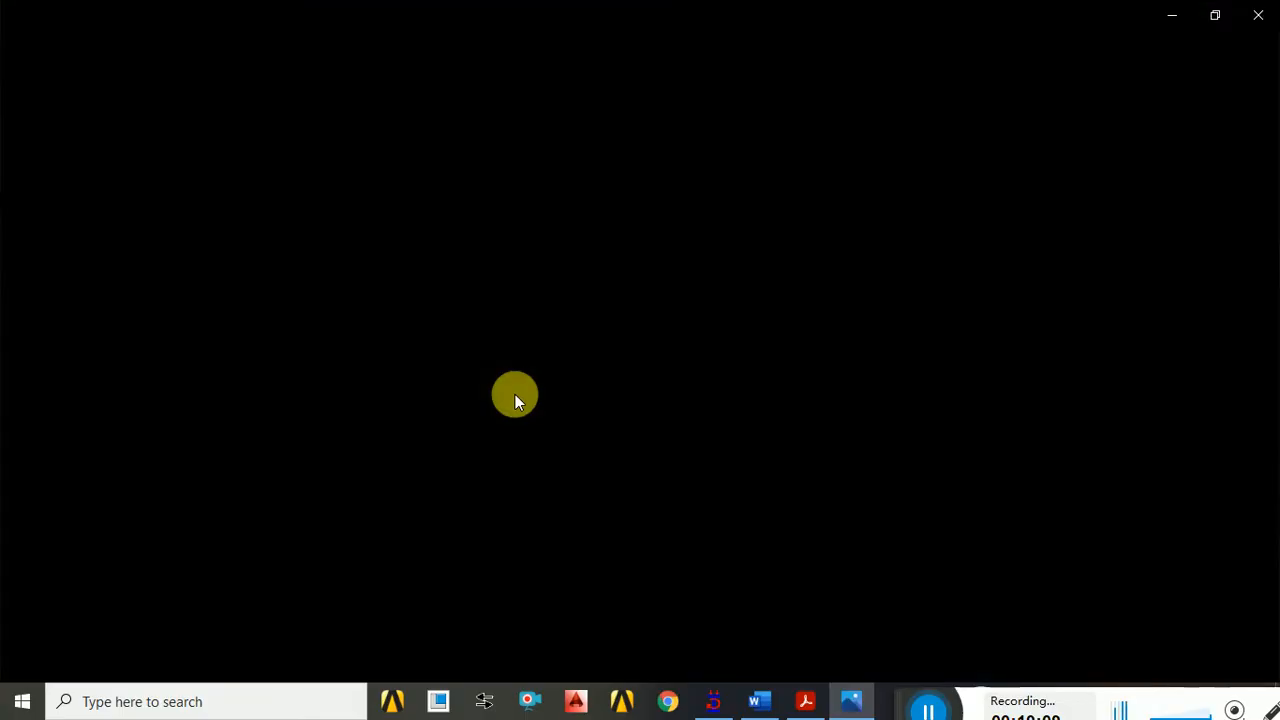
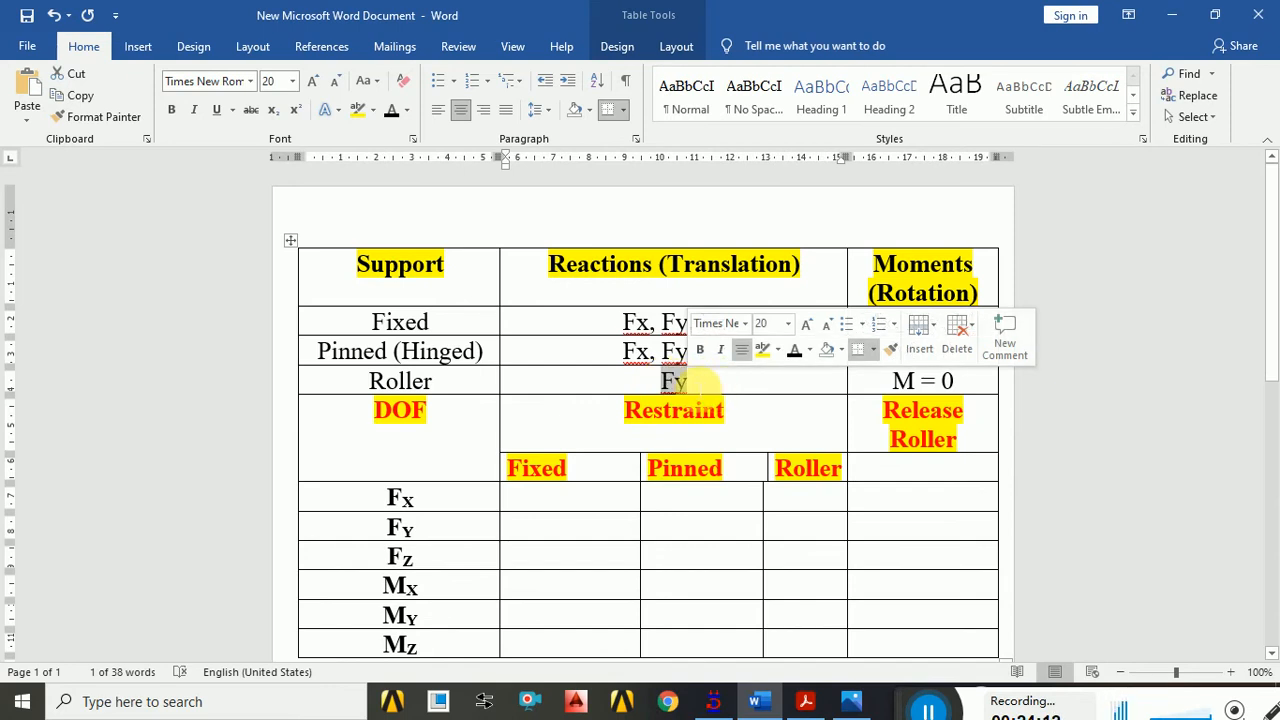
- Review the Roller support's reaction and the moment entries of the Roller and Pinned supports in the Word table
{"action": "left_click", "coordinate": [668, 381]}
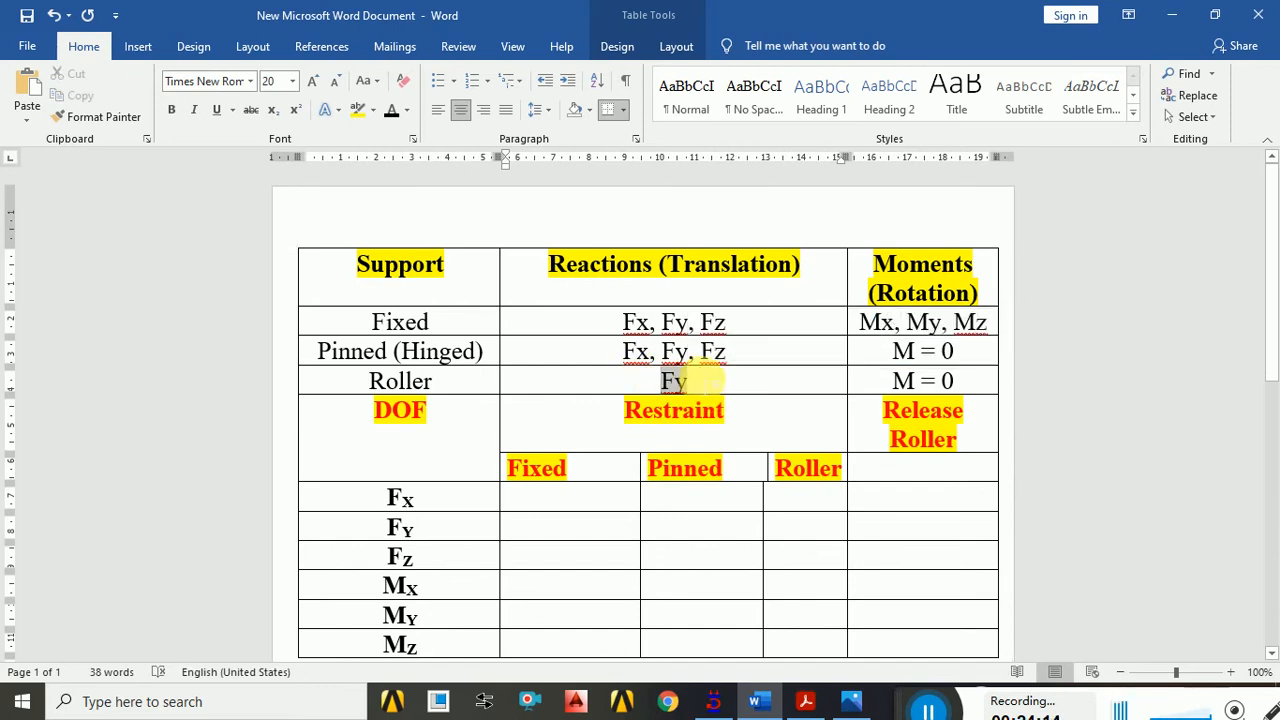
{"action": "double_click", "coordinate": [700, 380]}
{"action": "left_click", "coordinate": [705, 383]}
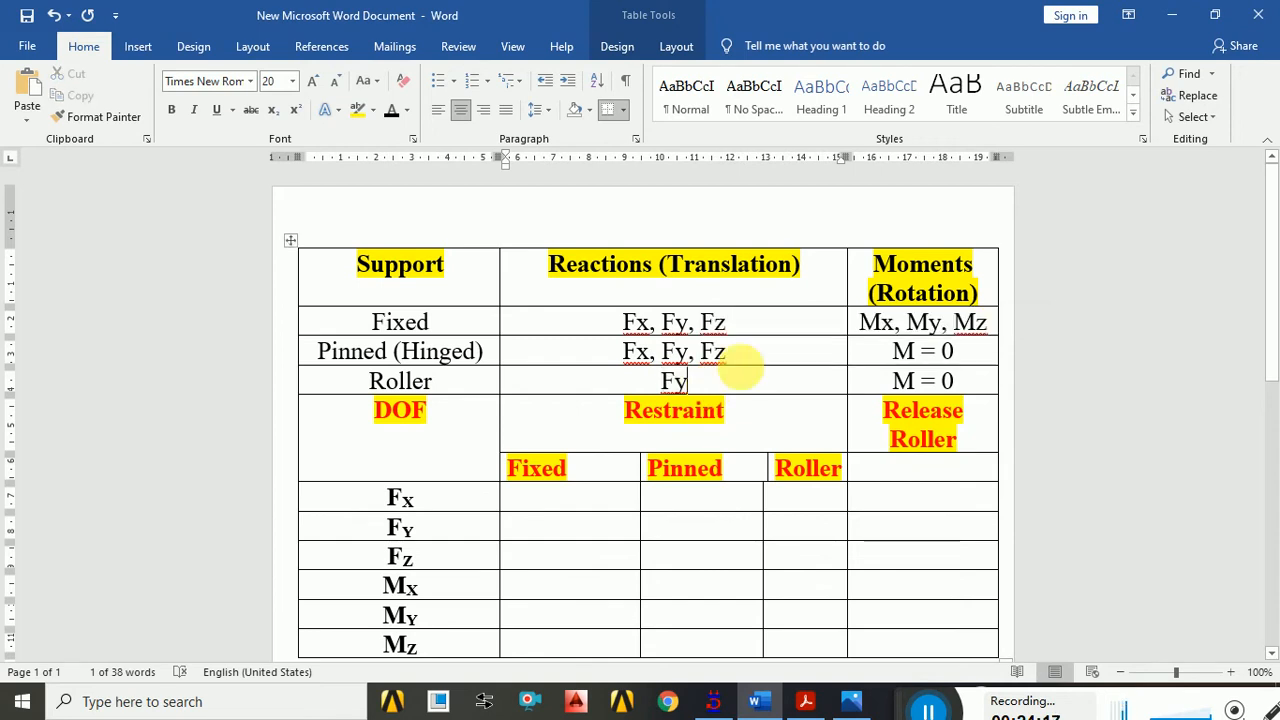
{"action": "left_click_drag", "start_coordinate": [897, 381], "coordinate": [955, 380]}
{"action": "left_click_drag", "start_coordinate": [893, 351], "coordinate": [948, 351]}
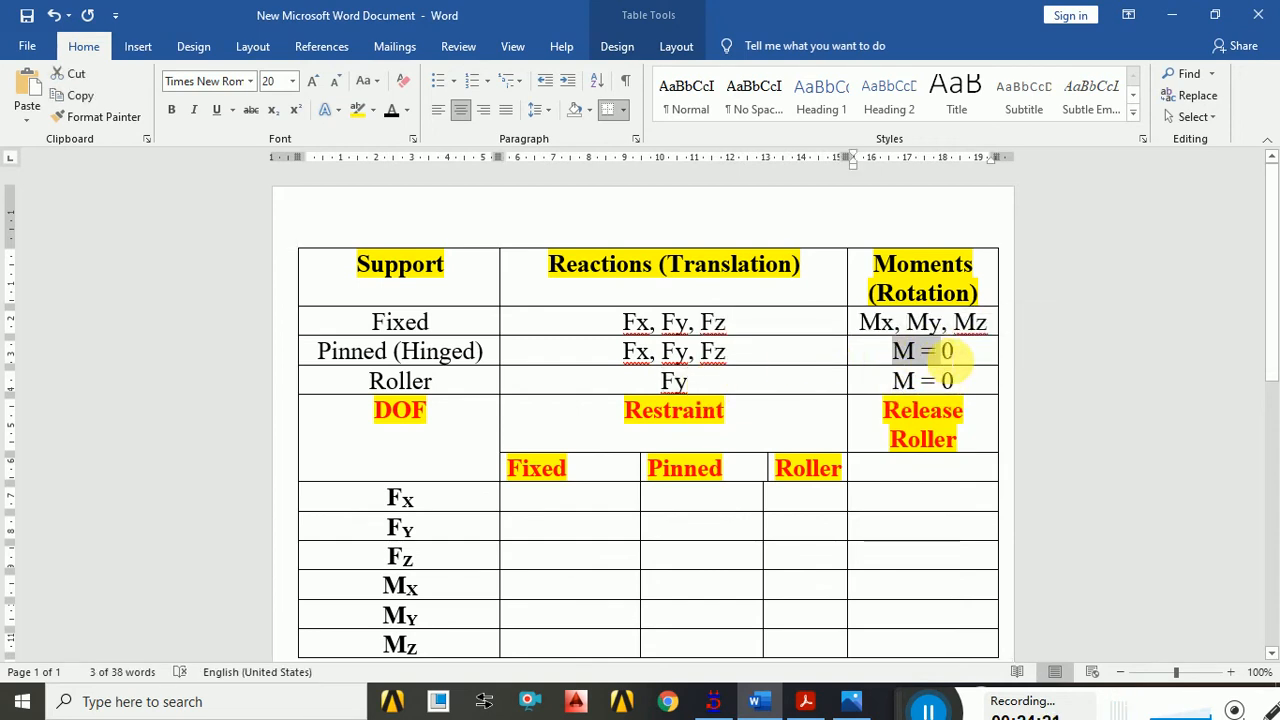
{"action": "left_click", "coordinate": [903, 352]}
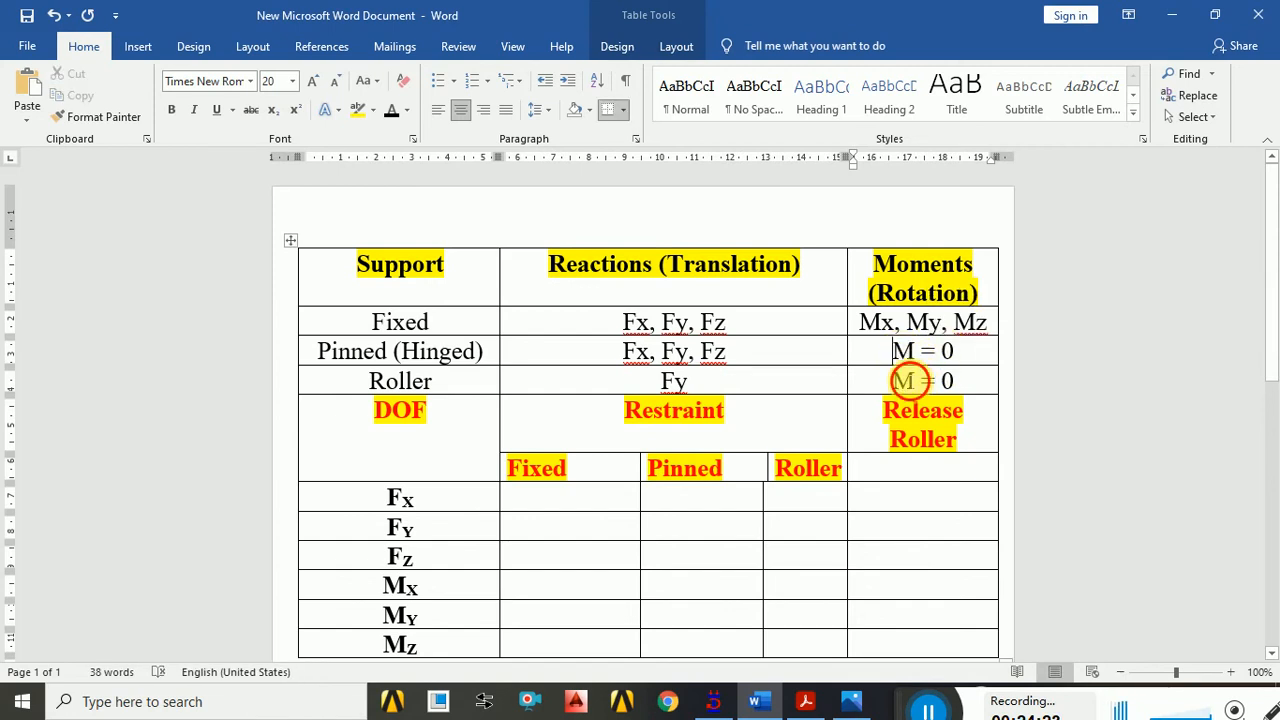
- Compare the moment entries of the Pinned, Roller and Fixed supports in the Word table
{"action": "left_click", "coordinate": [907, 381], "text": "shift"}
{"action": "left_click", "coordinate": [922, 392], "text": "shift"}
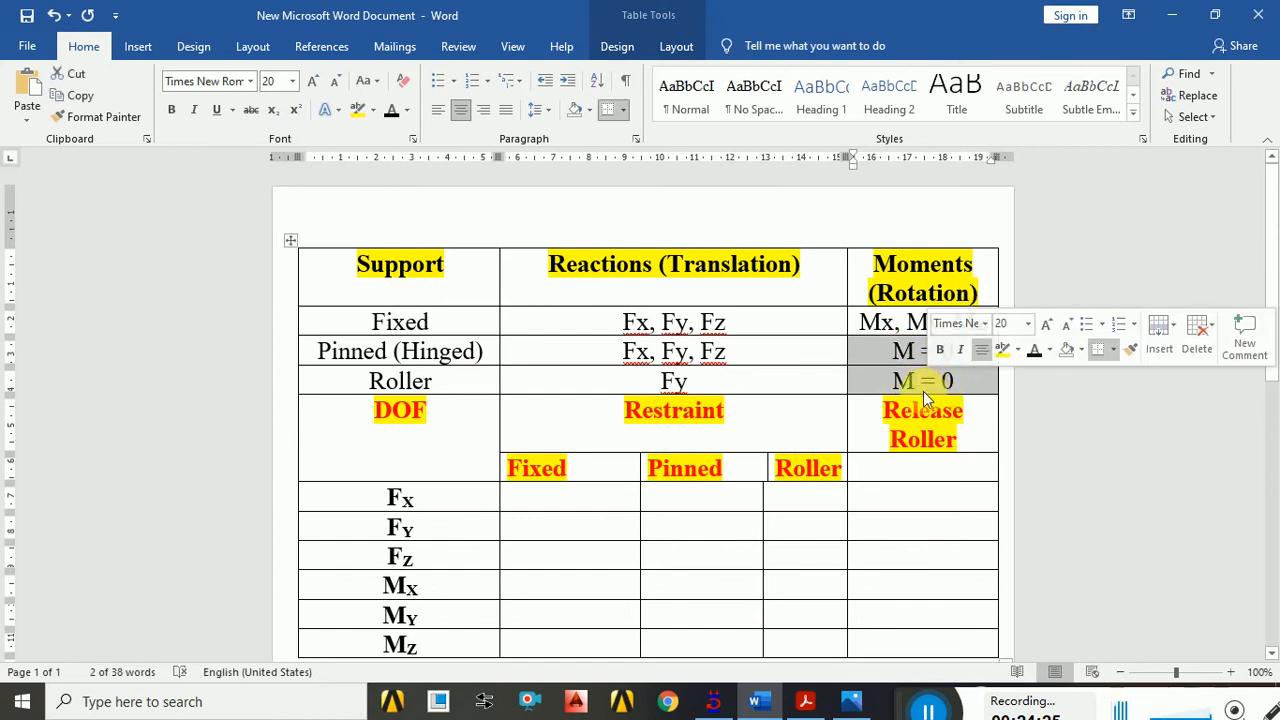
{"action": "left_click", "coordinate": [870, 345]}
{"action": "left_click_drag", "start_coordinate": [873, 322], "coordinate": [985, 322]}
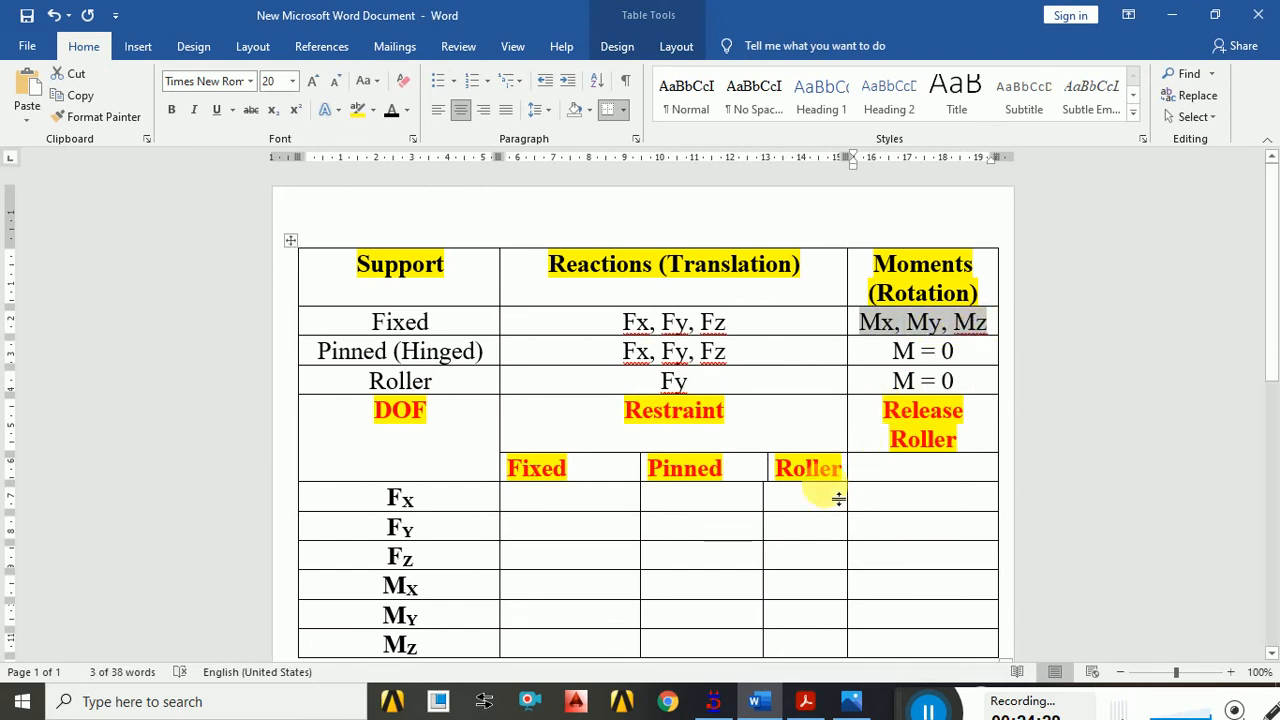
{"action": "scroll", "coordinate": [835, 498], "scroll_direction": "down", "scroll_amount": 2}
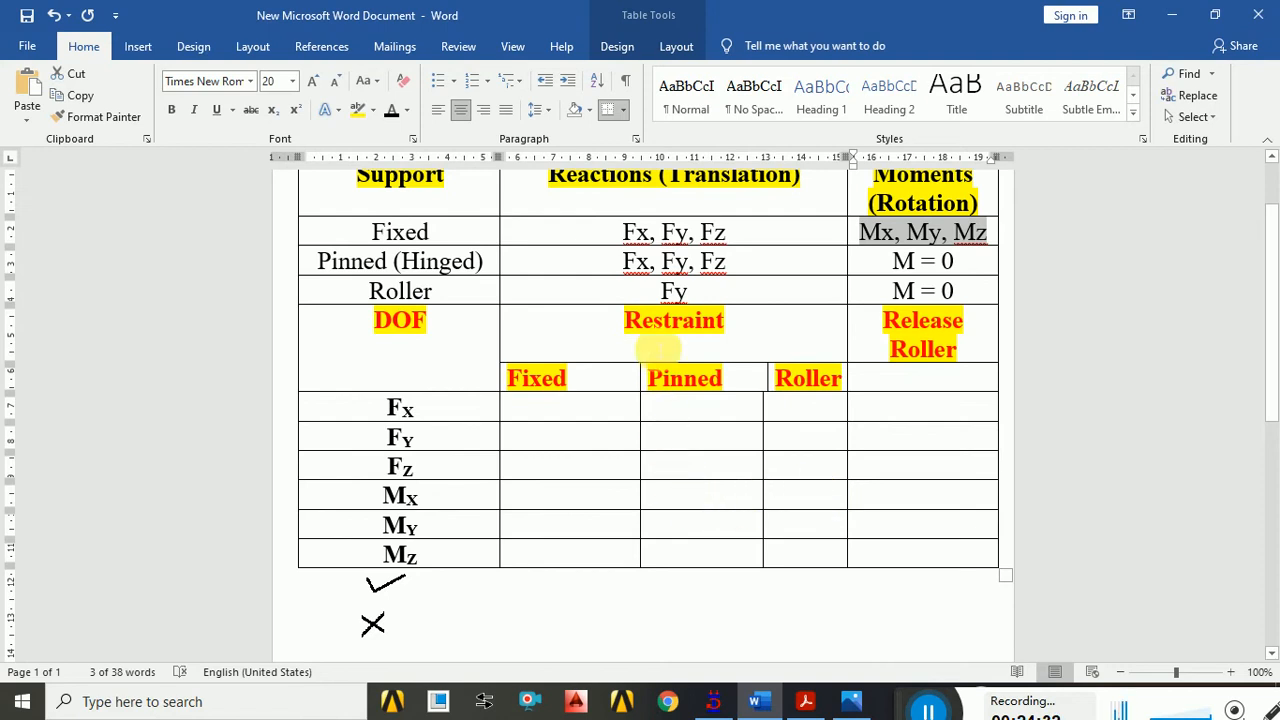
- Switch to STAAD.Pro, start creating a support, and examine the Fixed, Pinned, Fixed But, Enforced and Enforced But options
{"action": "left_click", "coordinate": [716, 700]}
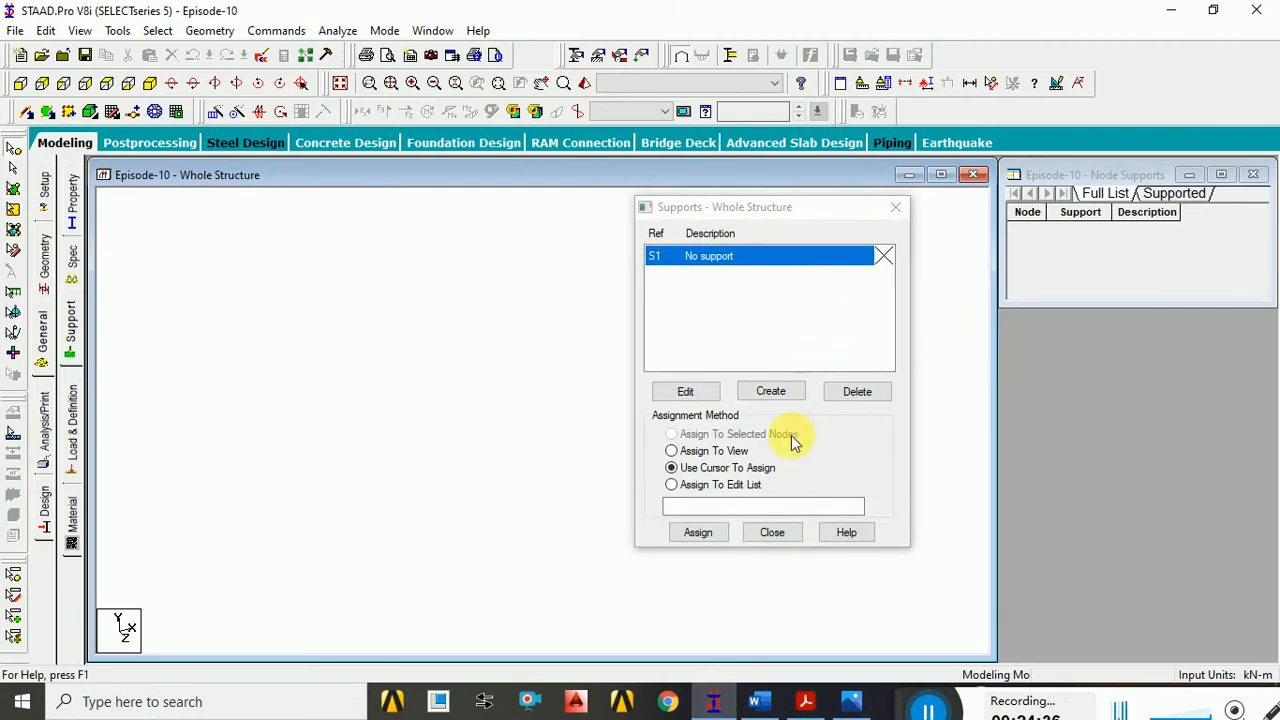
{"action": "left_click", "coordinate": [775, 396]}
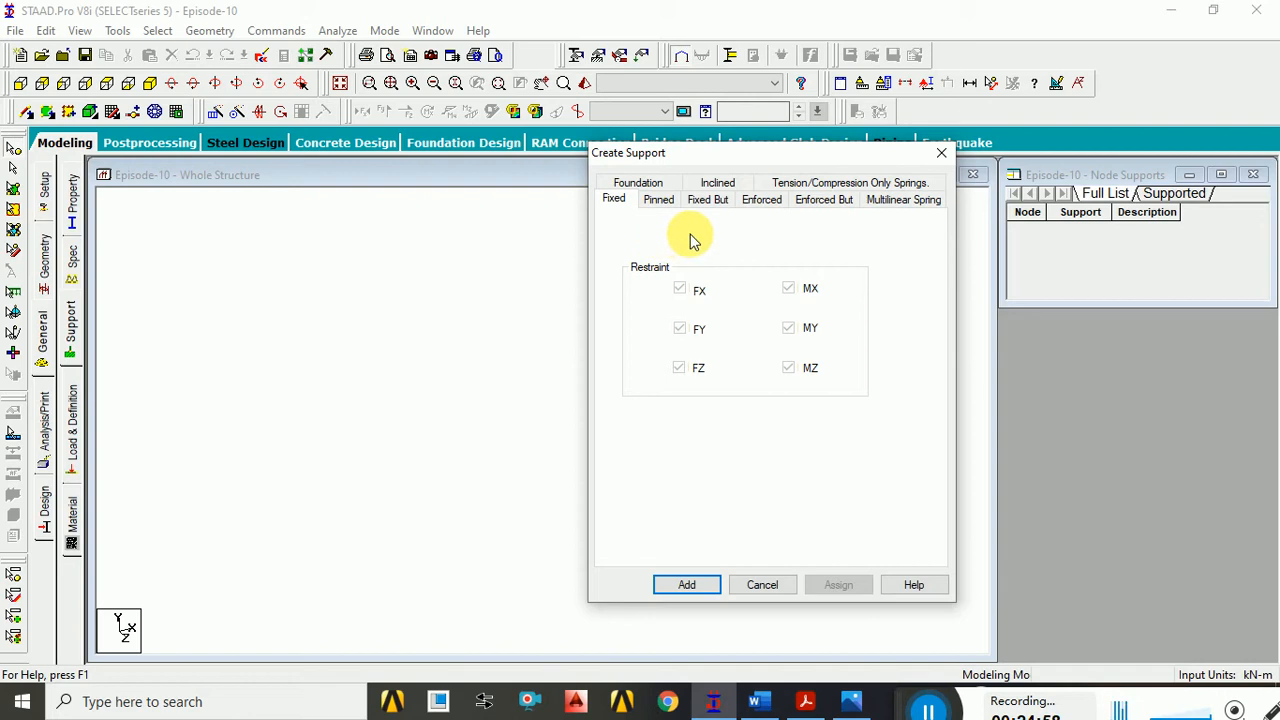
{"action": "left_click", "coordinate": [665, 202]}
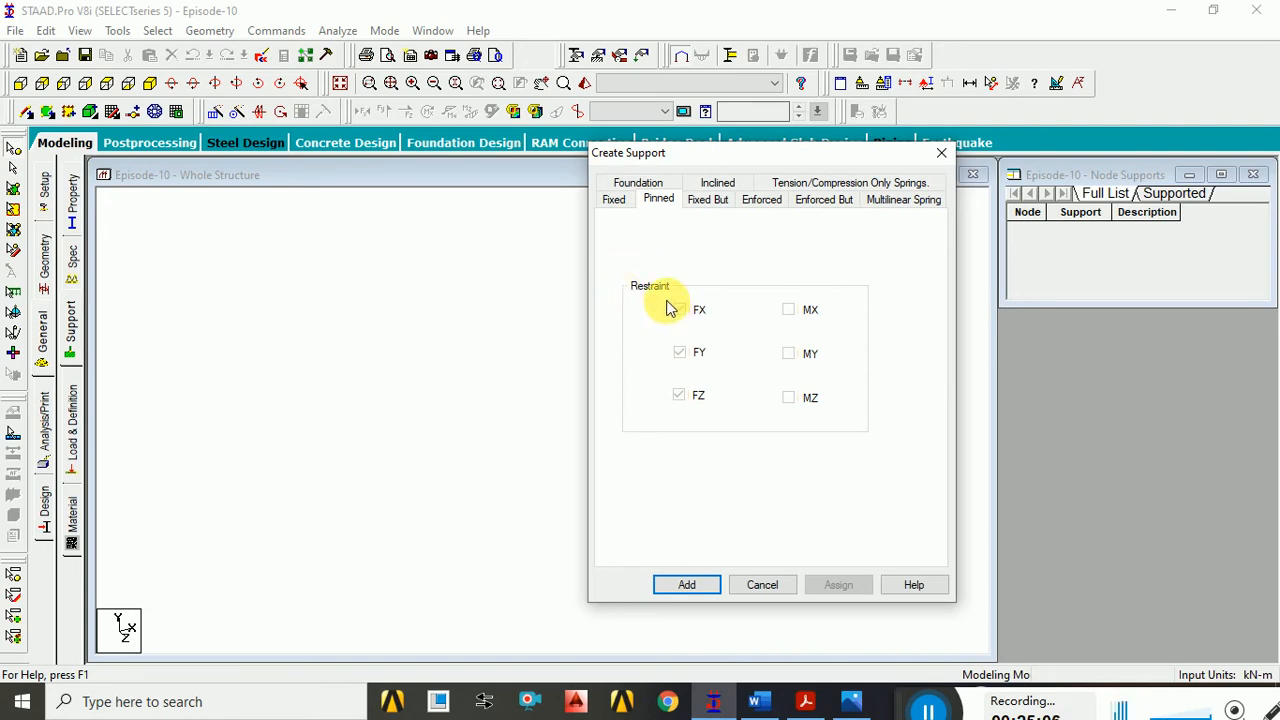
{"action": "left_click", "coordinate": [712, 200]}
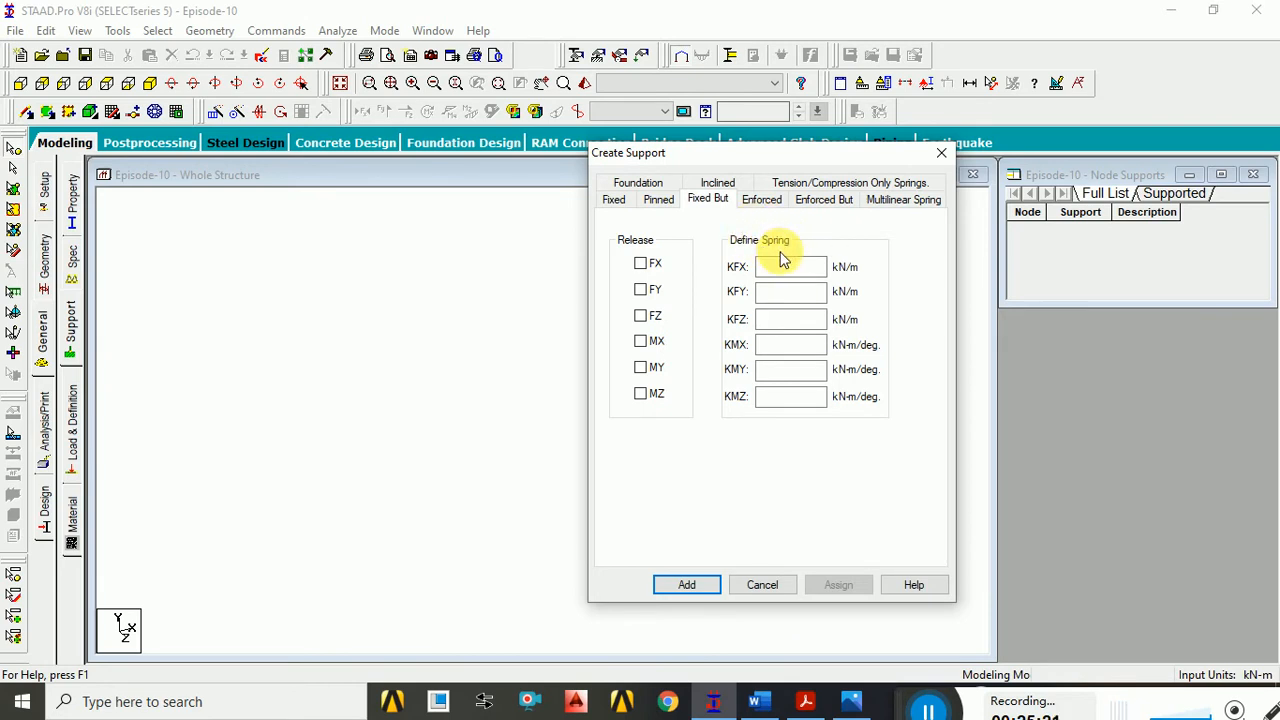
{"action": "left_click", "coordinate": [778, 201]}
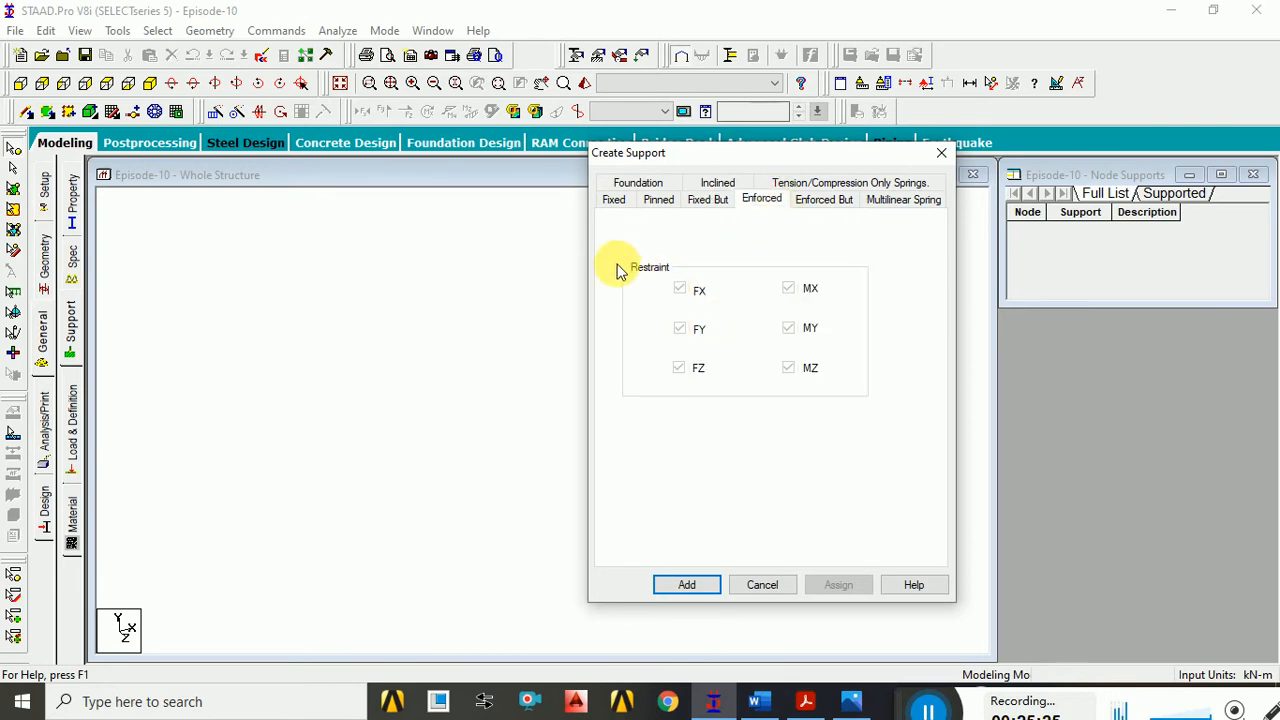
{"action": "left_click", "coordinate": [812, 204]}
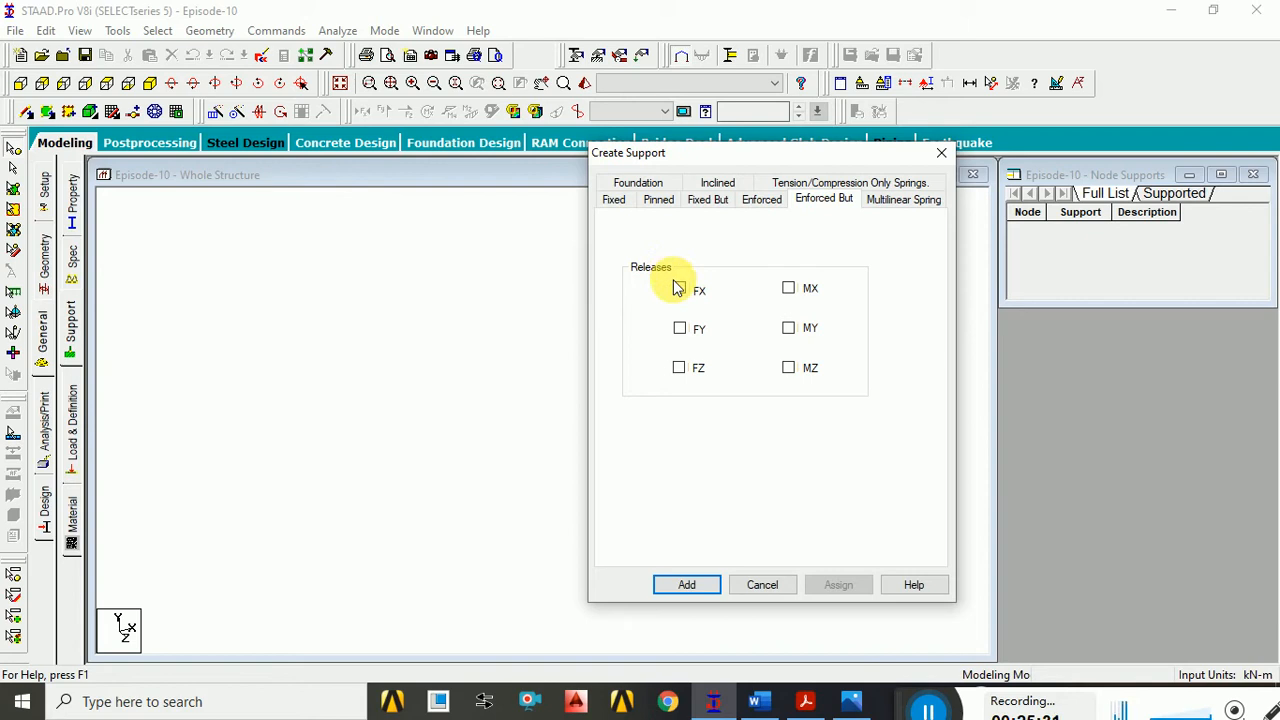
- Switch to the Word document and review the Restraint and Release Roller headings of the DOF section
{"action": "left_click", "coordinate": [755, 701]}
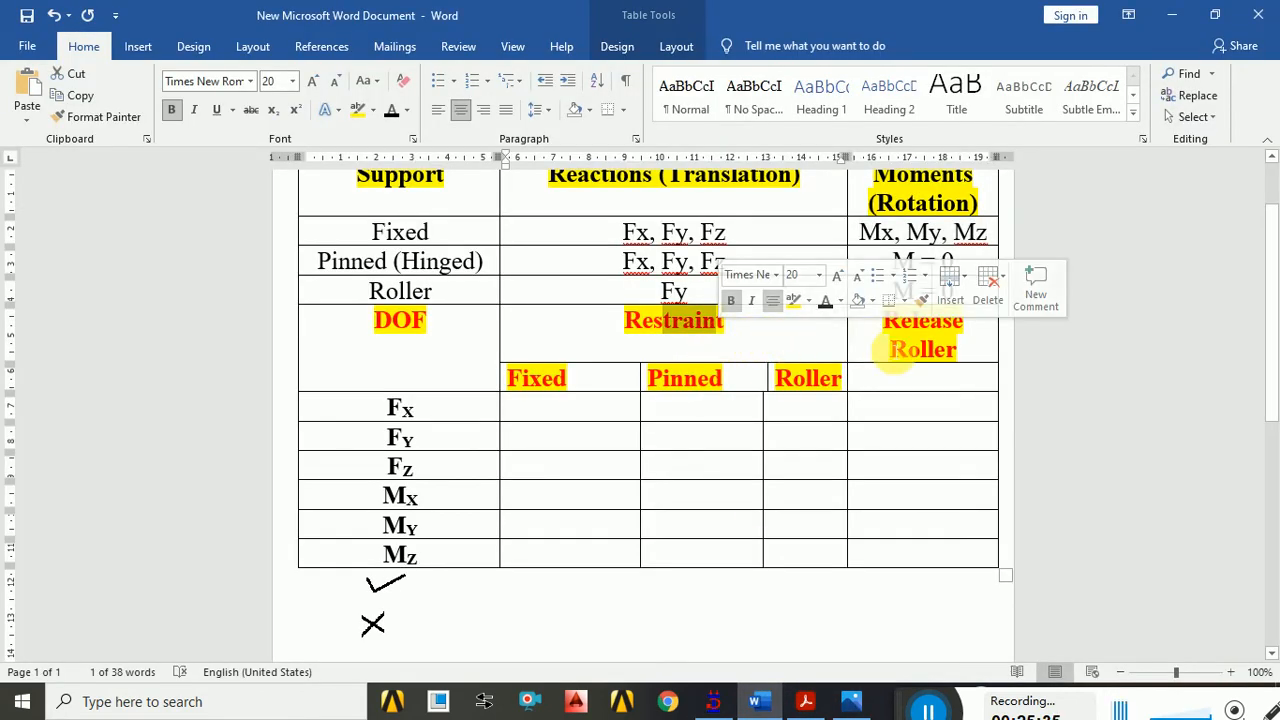
{"action": "left_click", "coordinate": [889, 338]}
{"action": "double_click", "coordinate": [887, 333]}
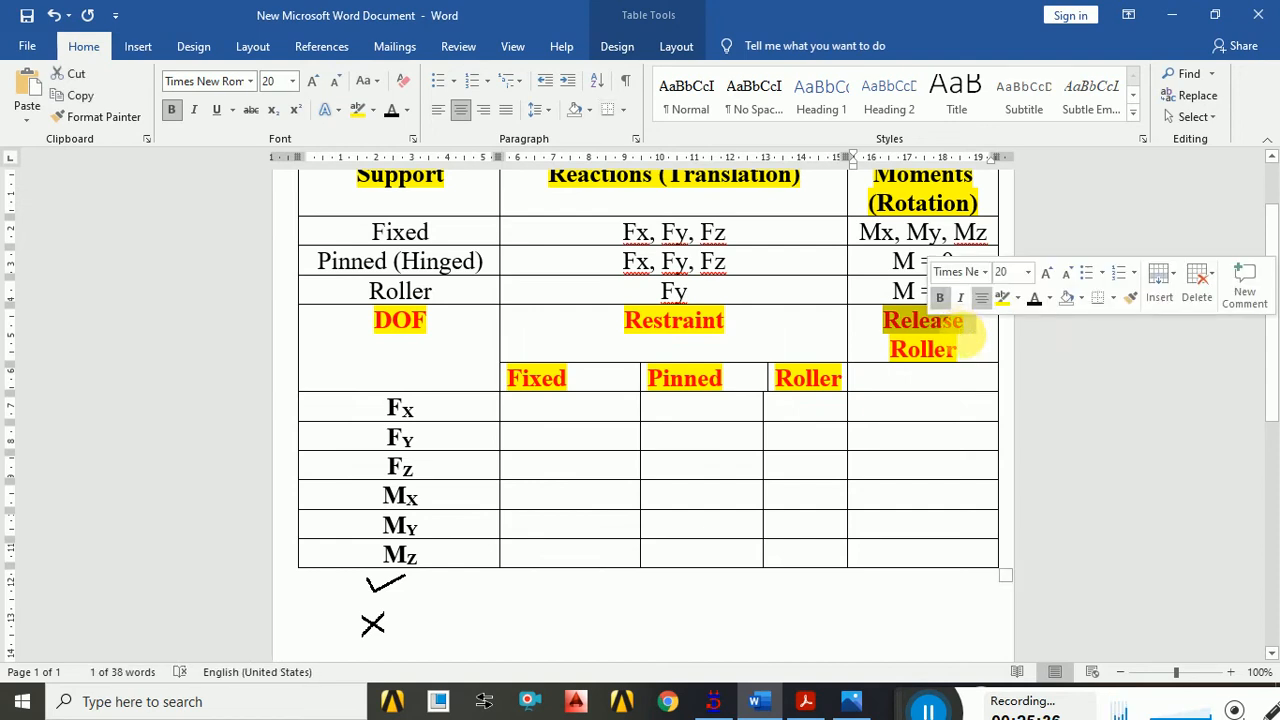
{"action": "left_click", "coordinate": [884, 329]}
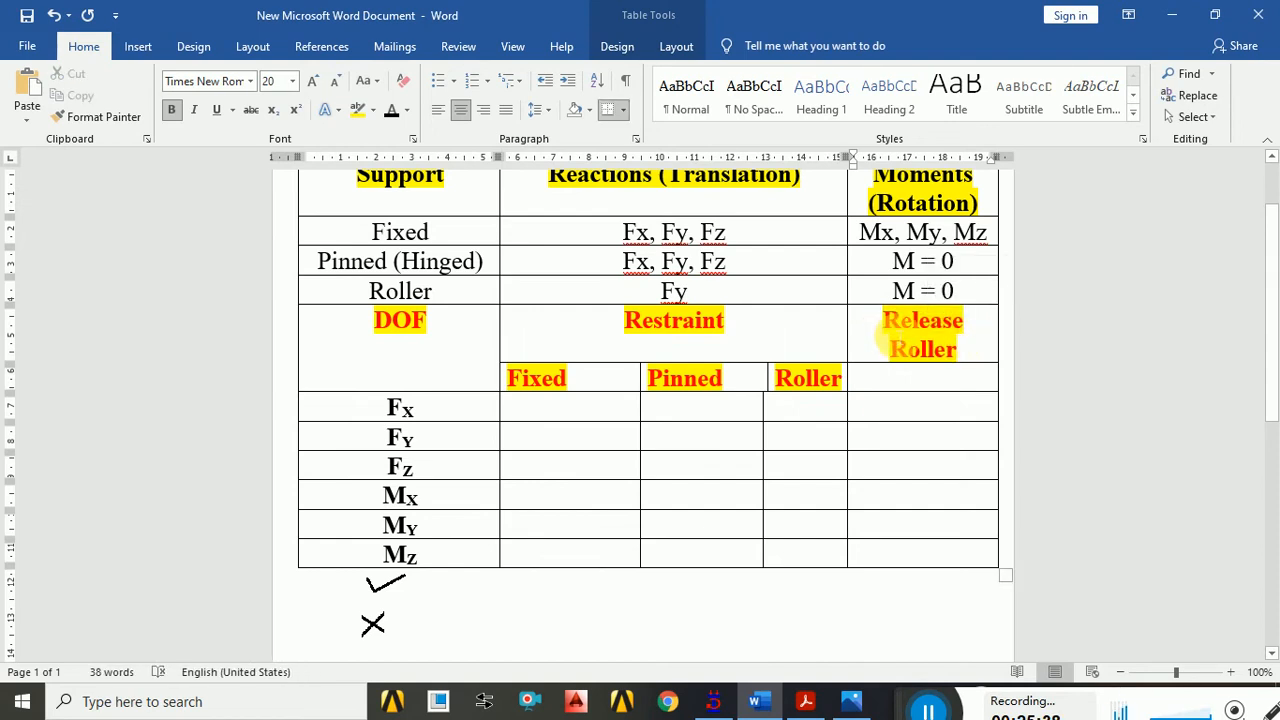
{"action": "left_click_drag", "start_coordinate": [895, 355], "coordinate": [950, 365]}
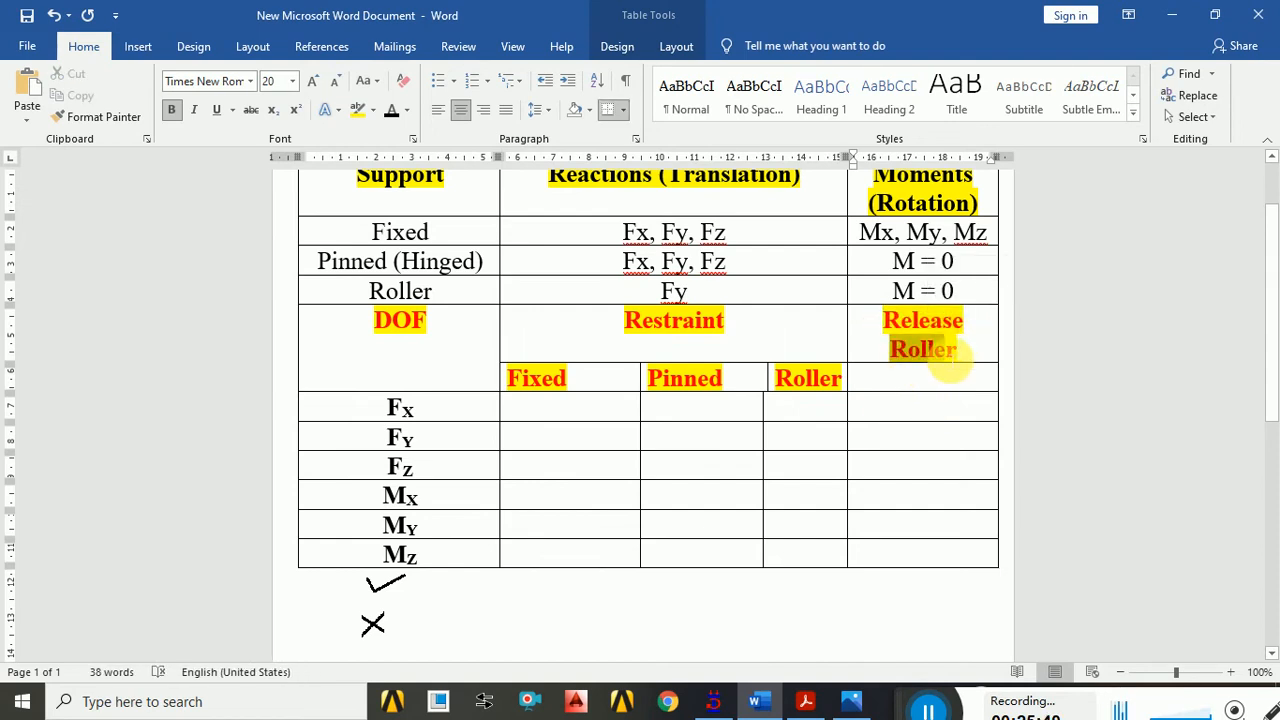
{"action": "left_click", "coordinate": [940, 388]}
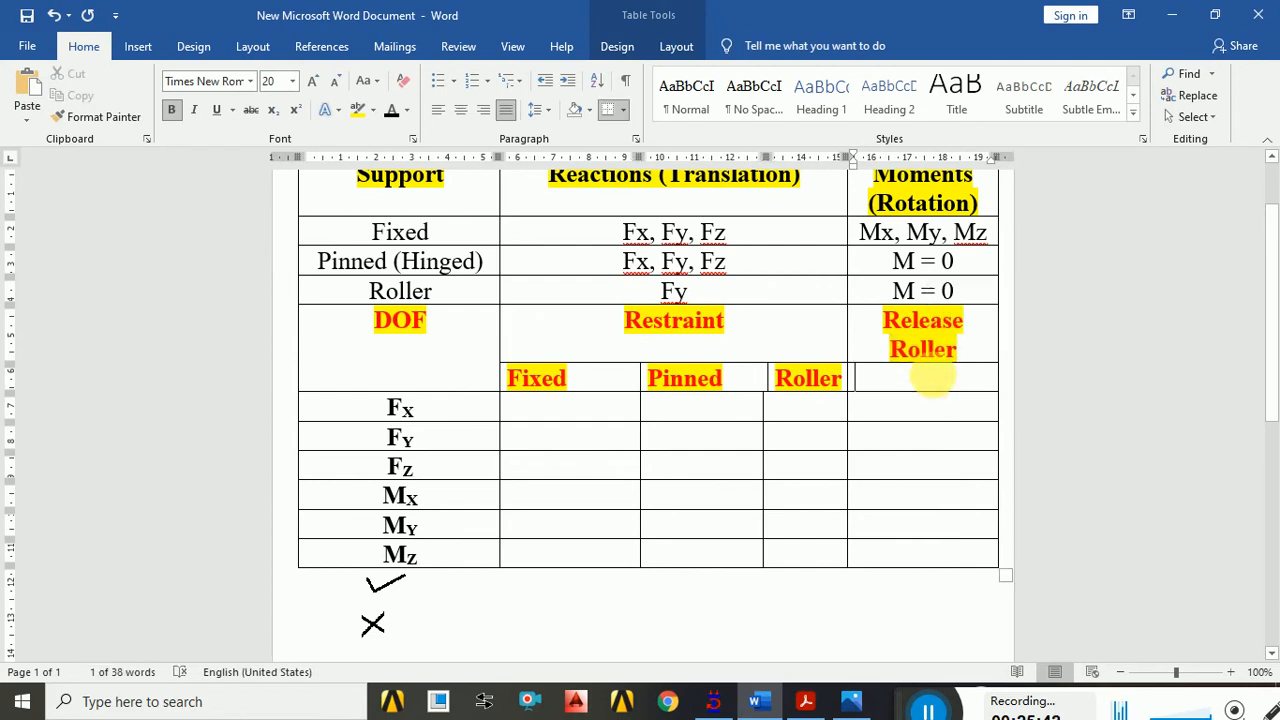
{"action": "left_click_drag", "start_coordinate": [888, 320], "coordinate": [957, 349]}
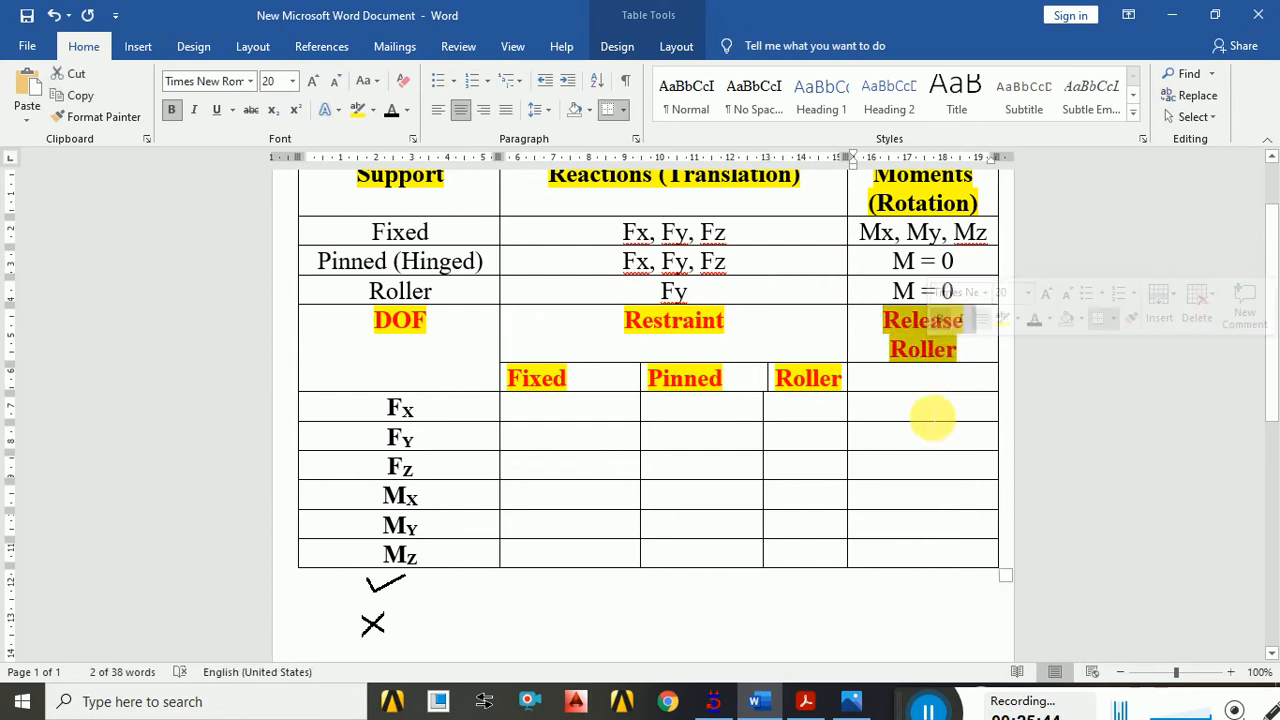
- Switch back to STAAD.Pro and compare the release options of the Fixed But and Enforced But supports
{"action": "left_click", "coordinate": [772, 703]}
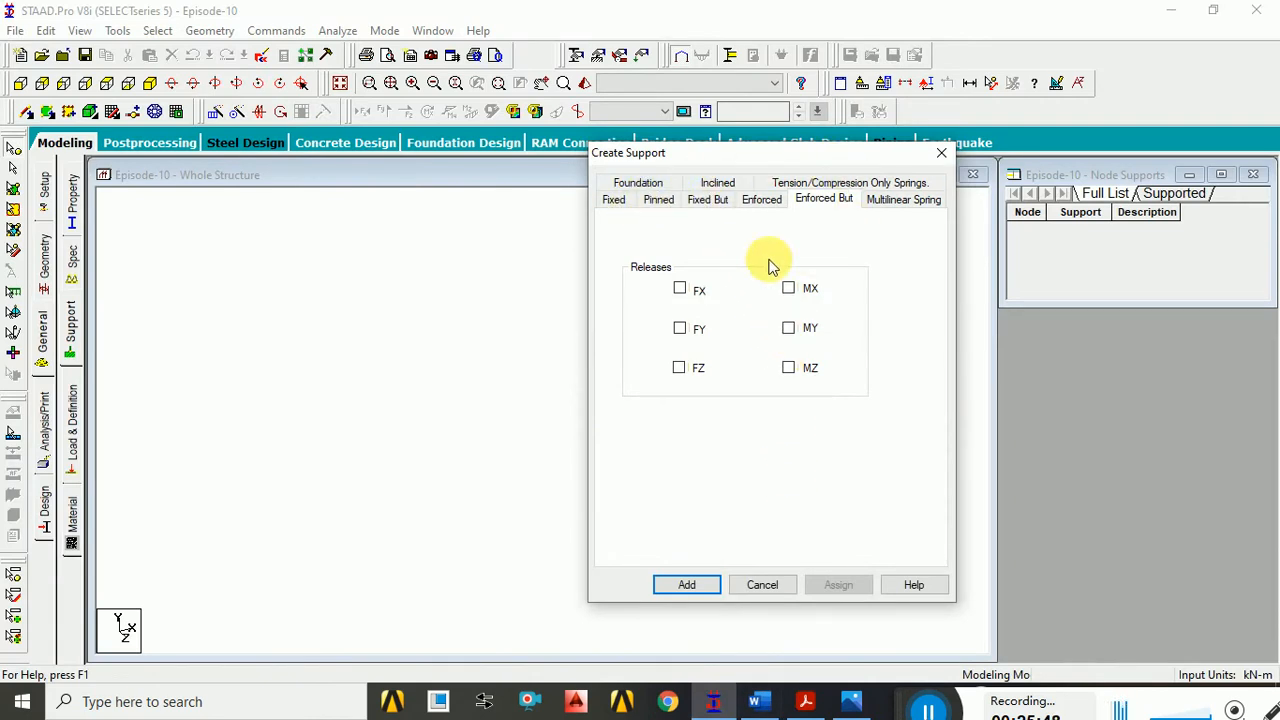
{"action": "left_click", "coordinate": [711, 201]}
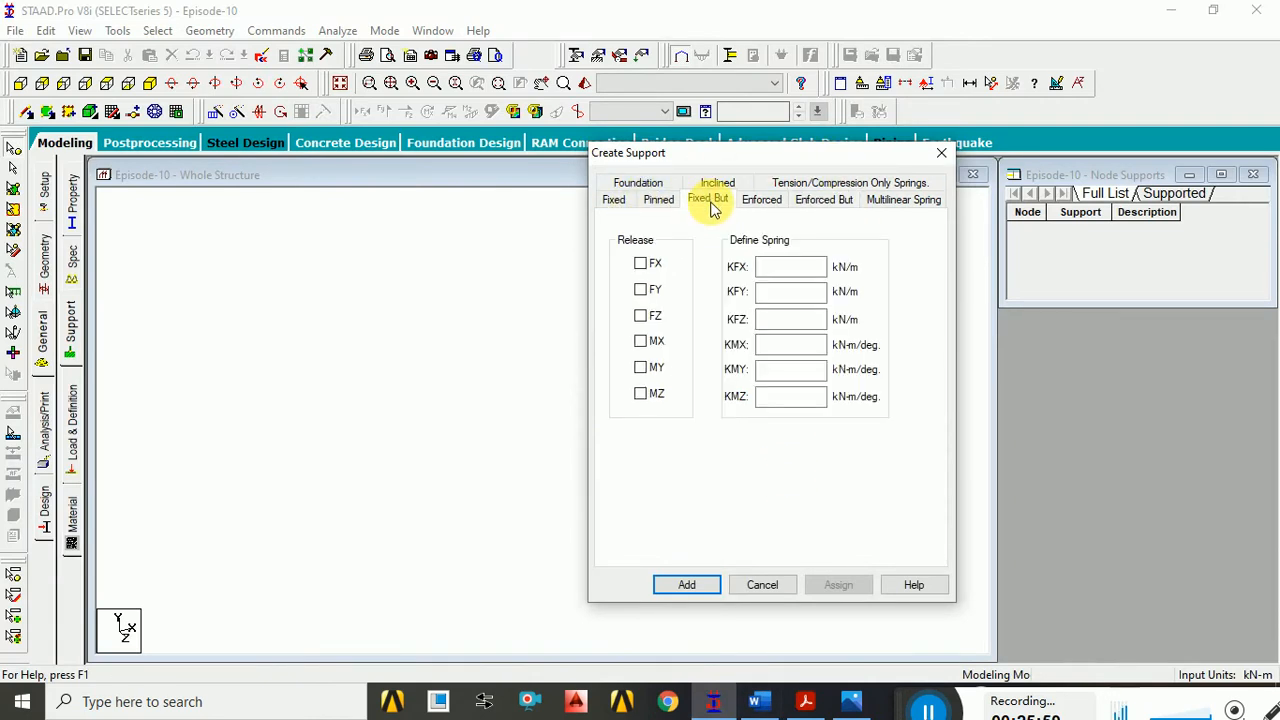
{"action": "left_click", "coordinate": [824, 204]}
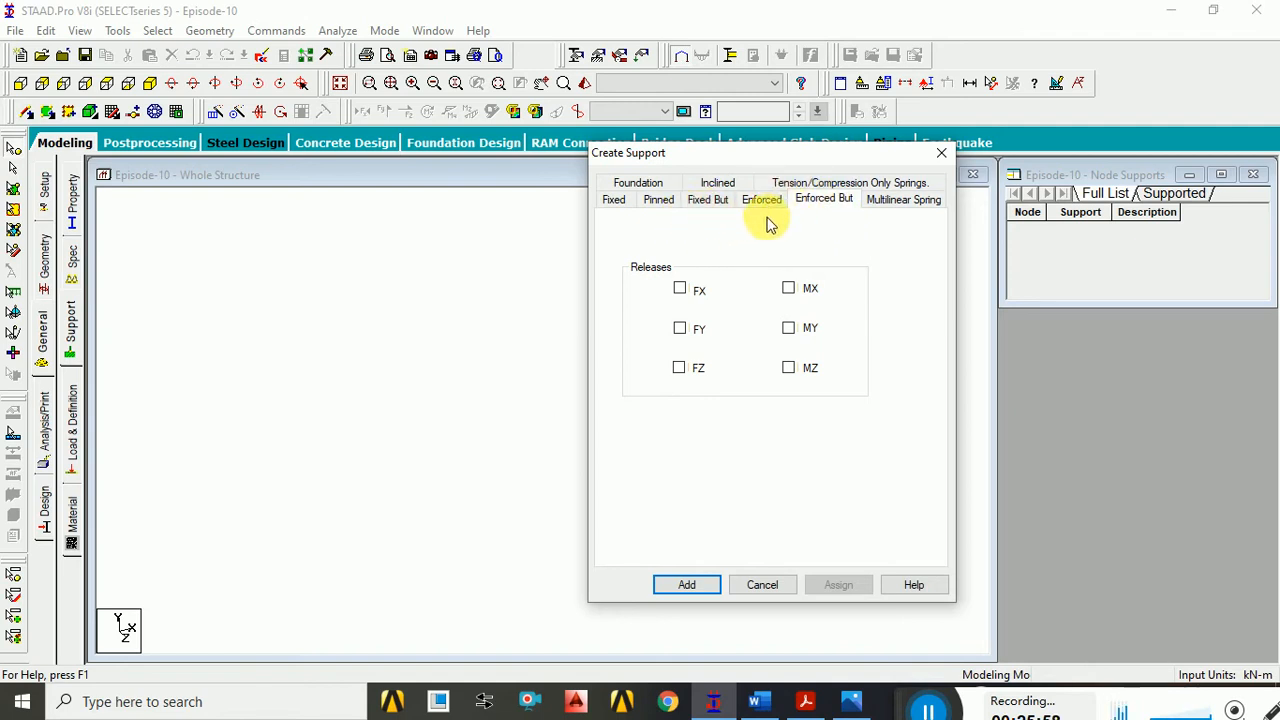
- In the Word table's Restraint section, align the column border between Pinned and Roller across the subheading and DOF rows
{"action": "left_click", "coordinate": [759, 703]}
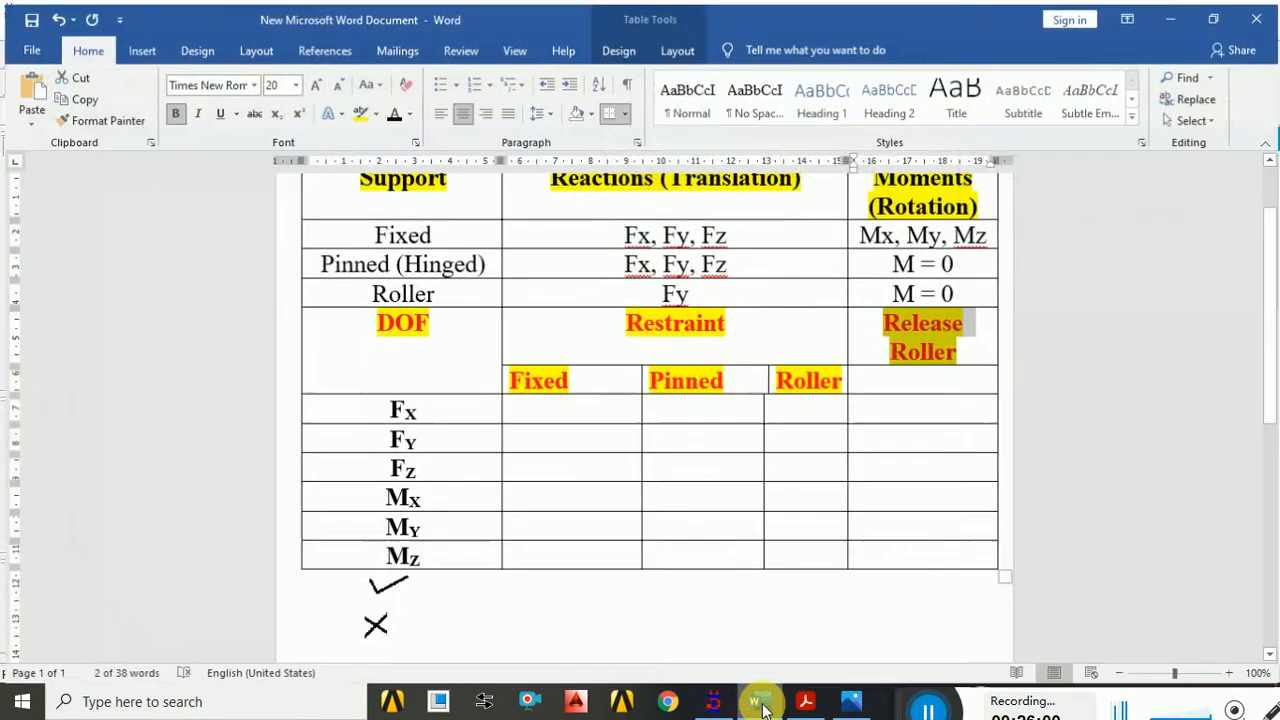
{"action": "left_click_drag", "start_coordinate": [652, 322], "coordinate": [724, 330]}
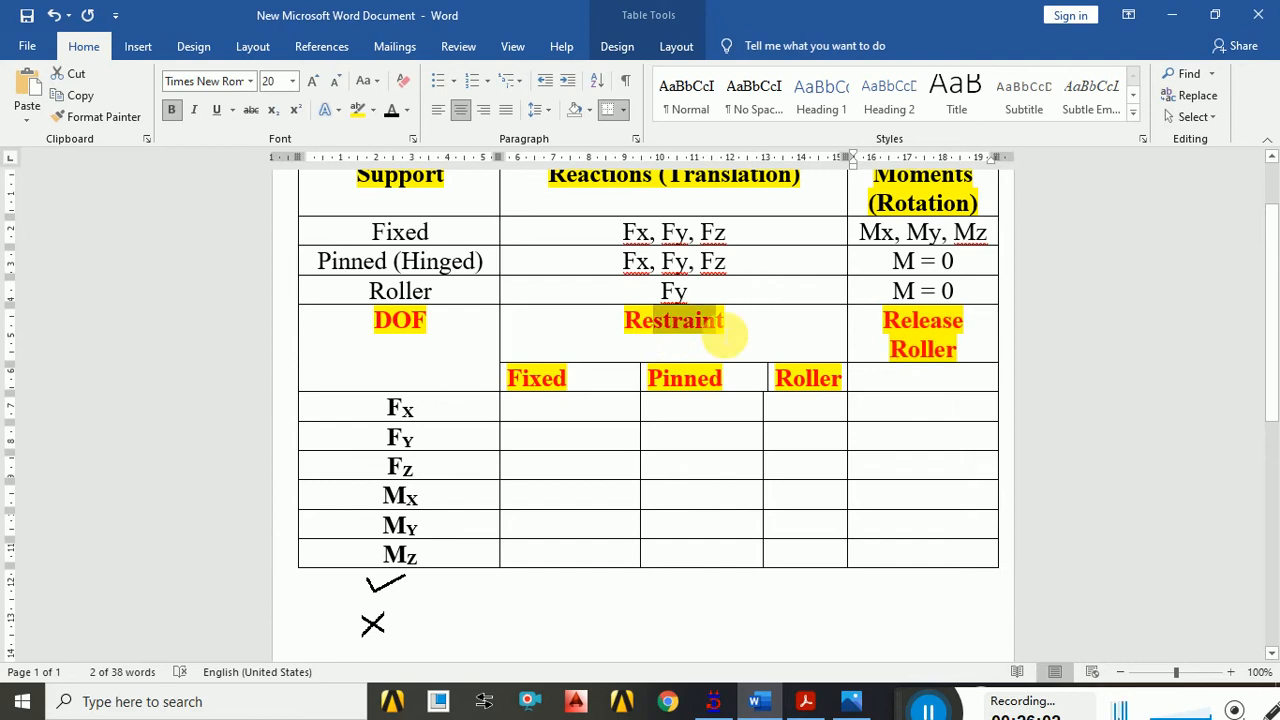
{"action": "left_click", "coordinate": [531, 377]}
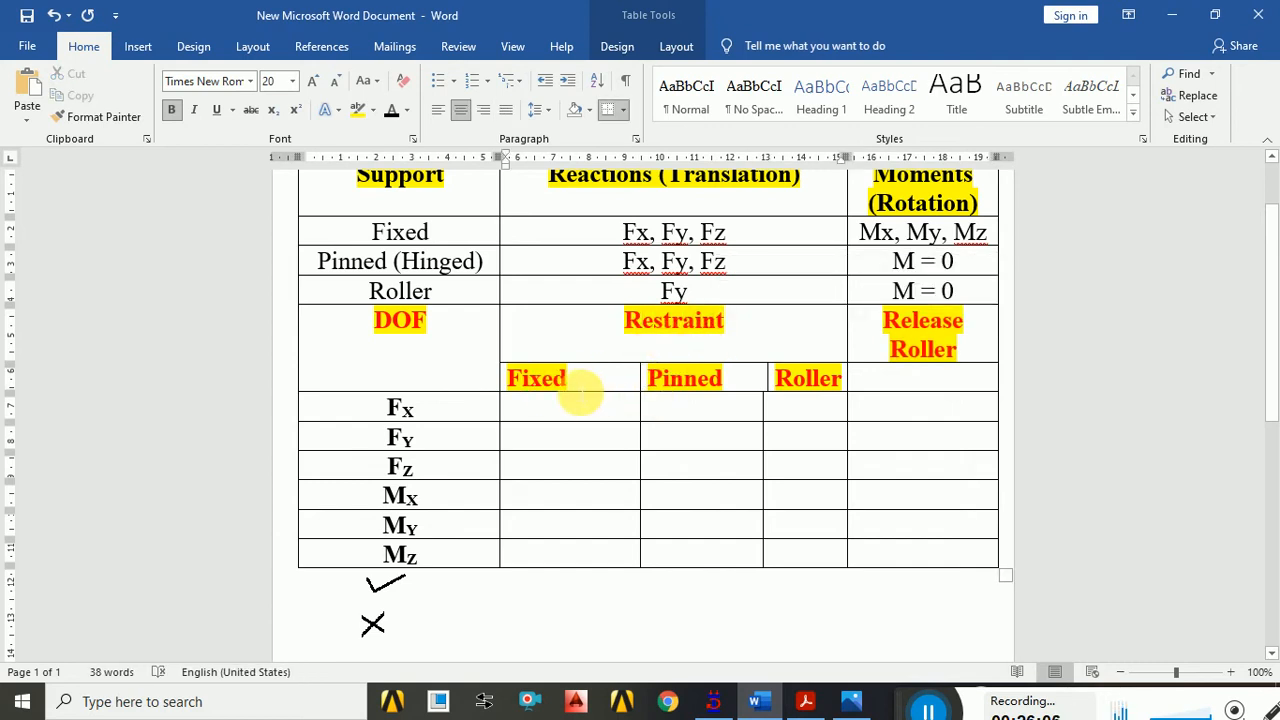
{"action": "left_click", "coordinate": [542, 379]}
{"action": "left_click", "coordinate": [672, 386]}
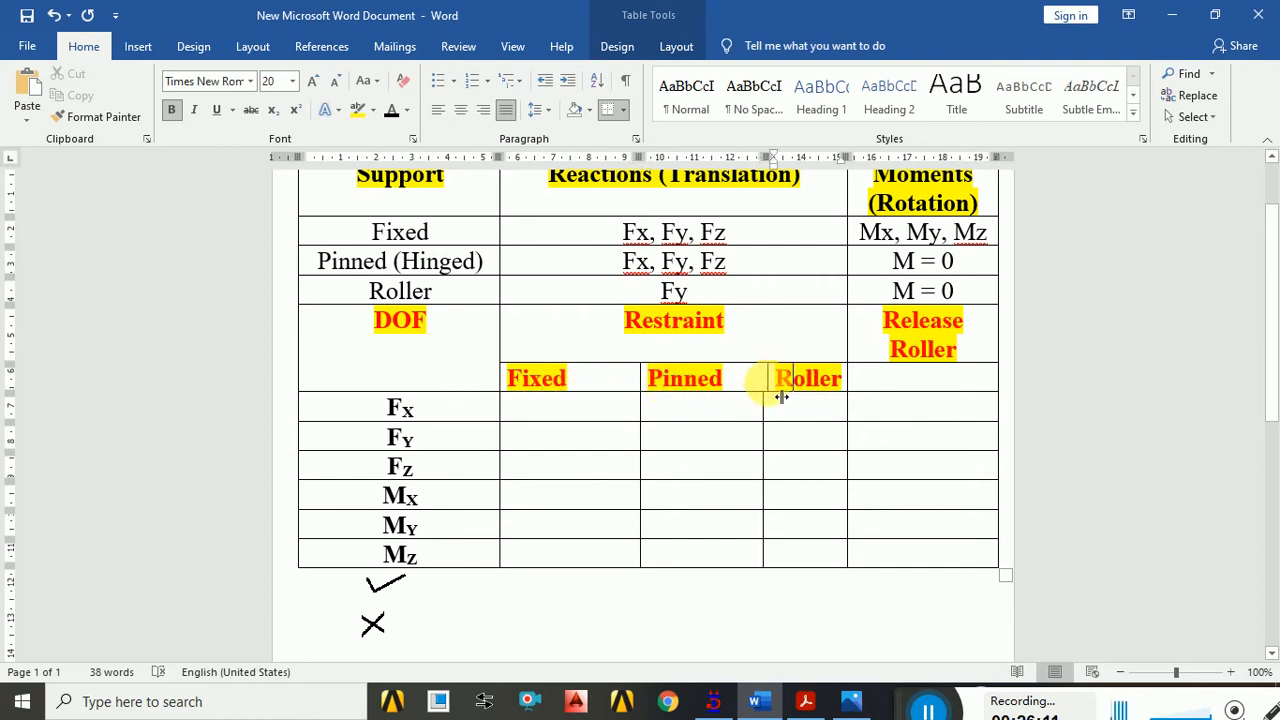
{"action": "mouse_move", "coordinate": [781, 397]}
{"action": "left_mouse_down"}
{"action": "mouse_move", "coordinate": [766, 391]}
{"action": "mouse_move", "coordinate": [766, 412]}
{"action": "left_mouse_up"}
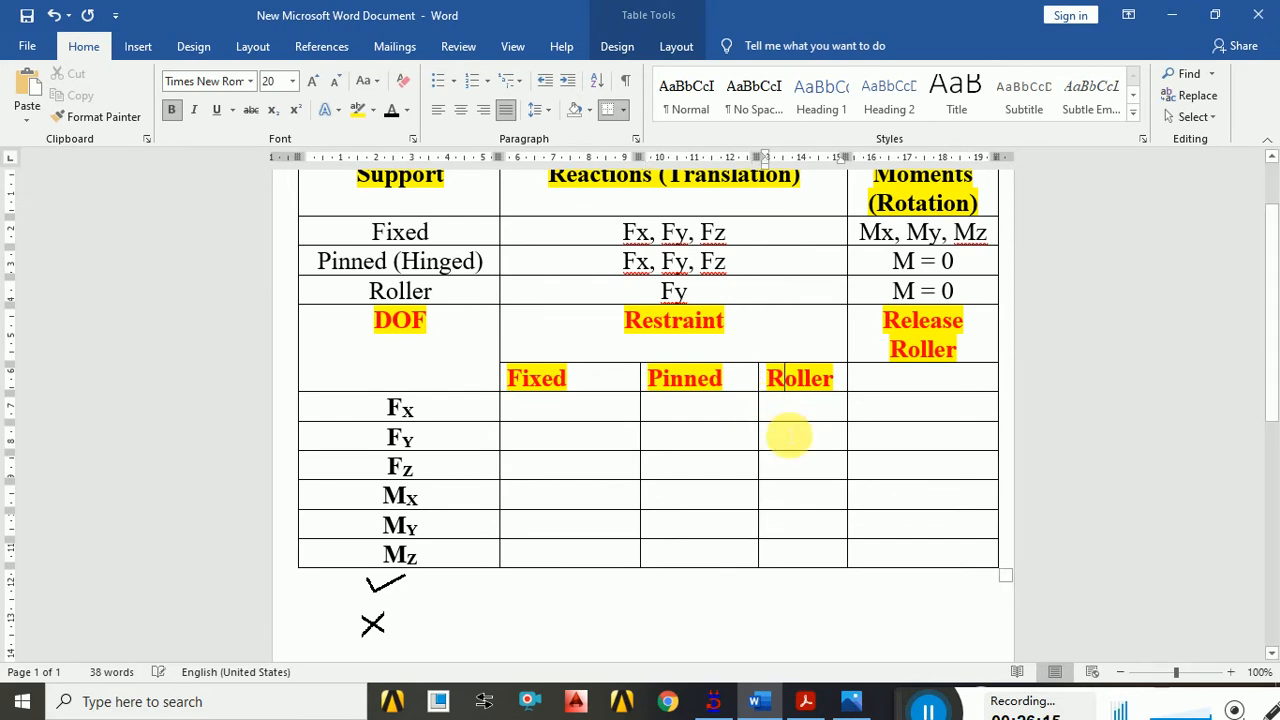
{"action": "left_click", "coordinate": [790, 436]}
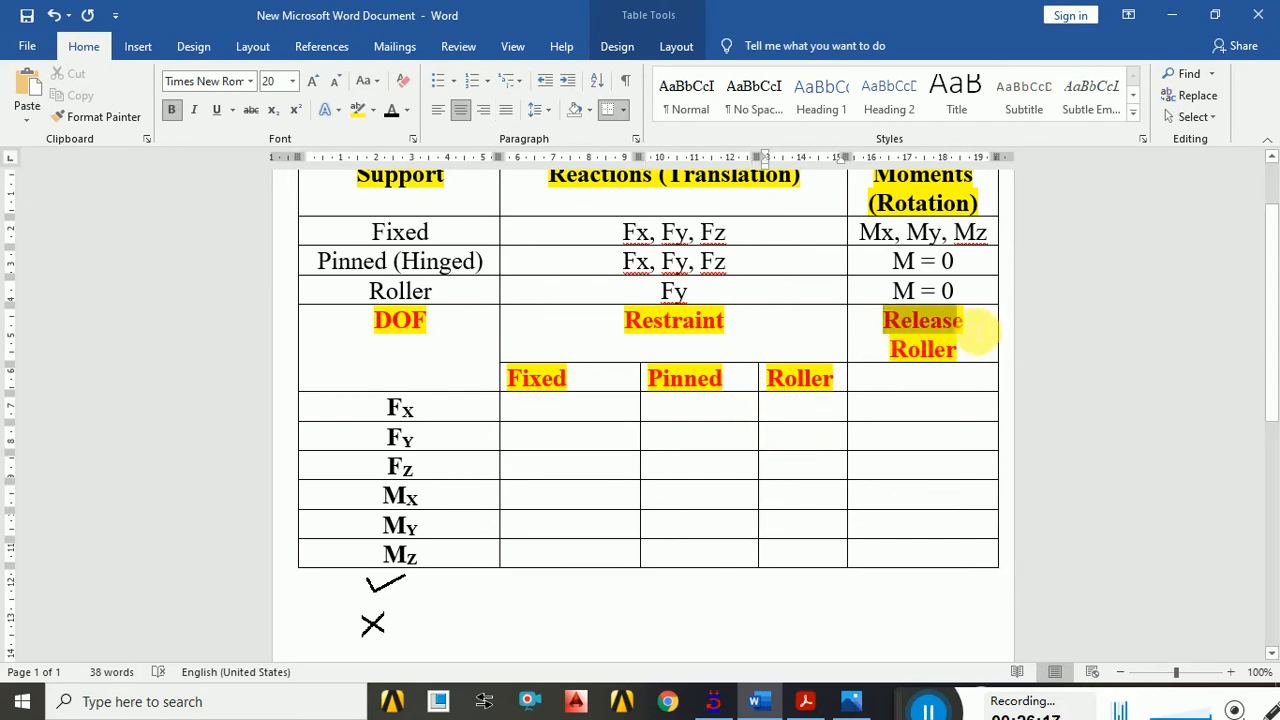
- Compare the Release Roller heading with the Fixed and Pinned subheadings under Restraint
{"action": "double_click", "coordinate": [922, 320]}
{"action": "left_click", "coordinate": [936, 349]}
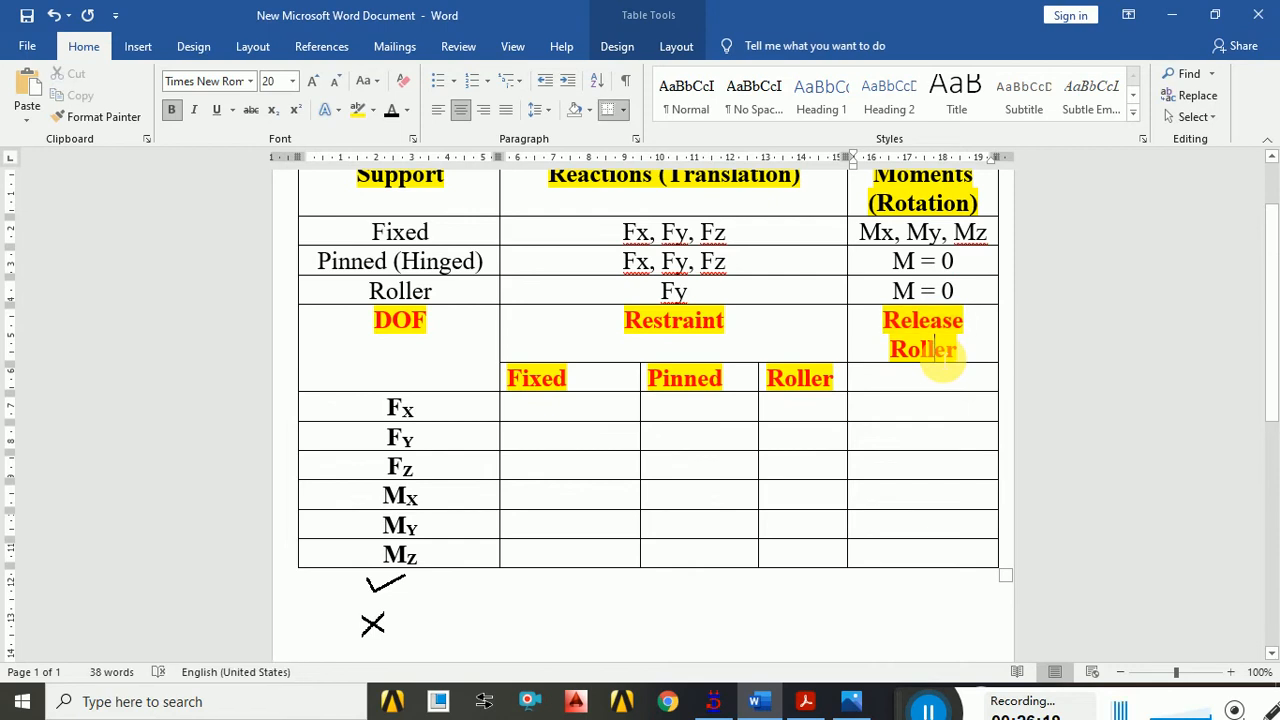
{"action": "double_click", "coordinate": [953, 355]}
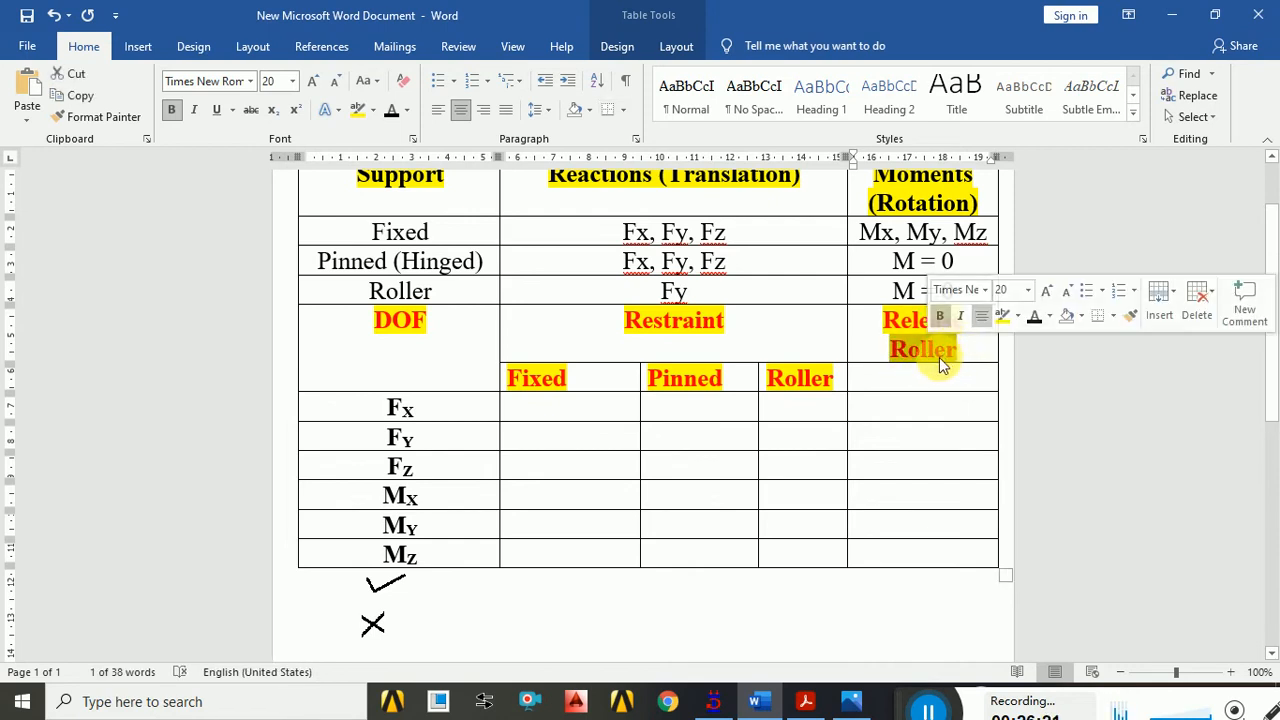
{"action": "left_click", "coordinate": [934, 349]}
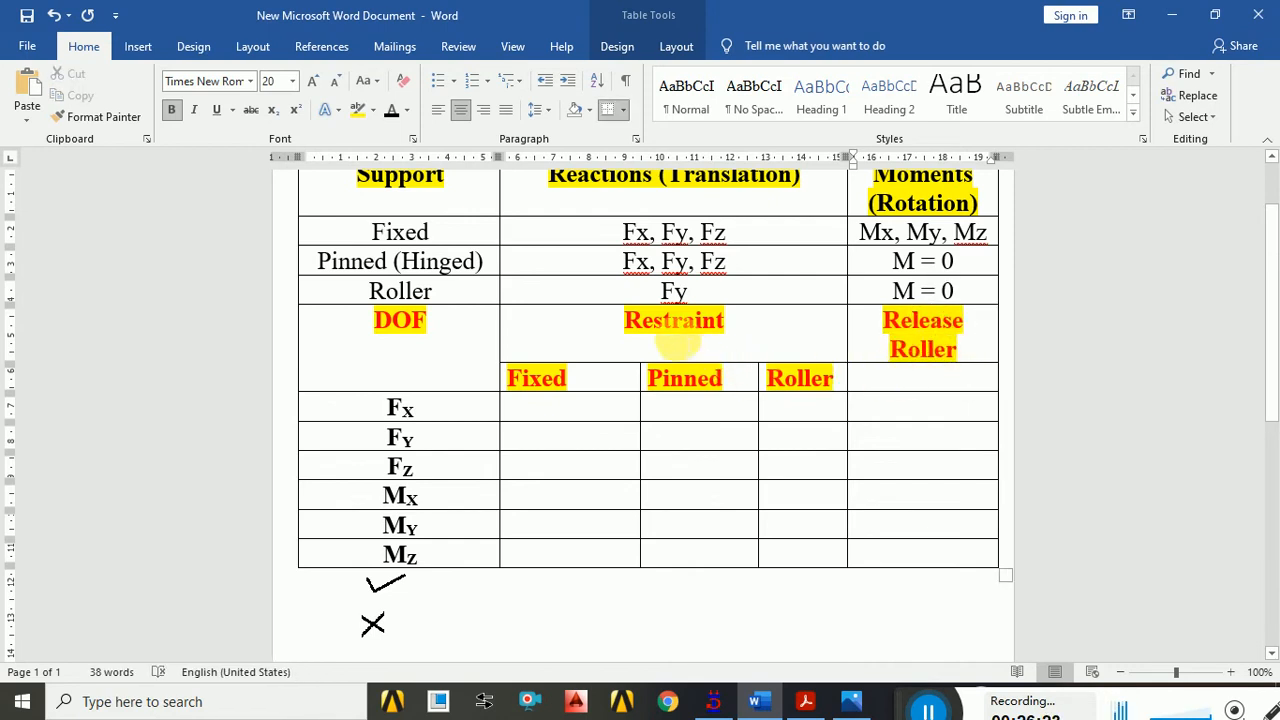
{"action": "left_click", "coordinate": [545, 382]}
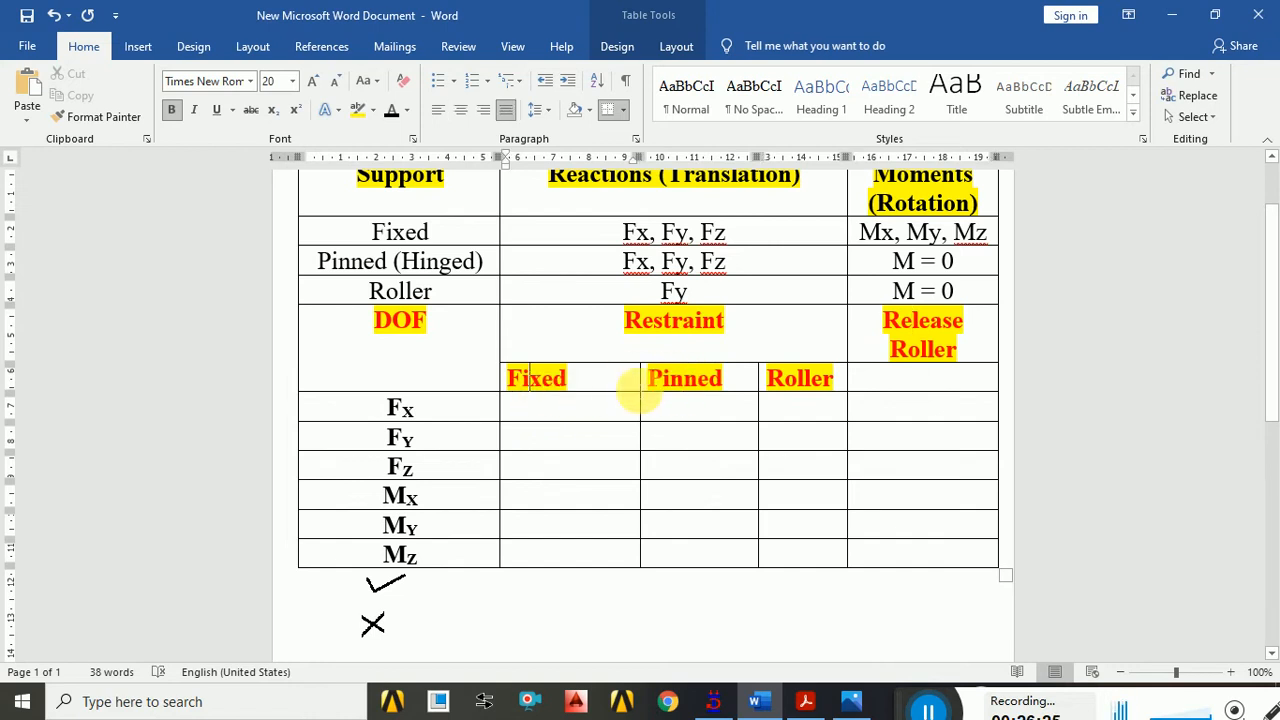
{"action": "double_click", "coordinate": [690, 390]}
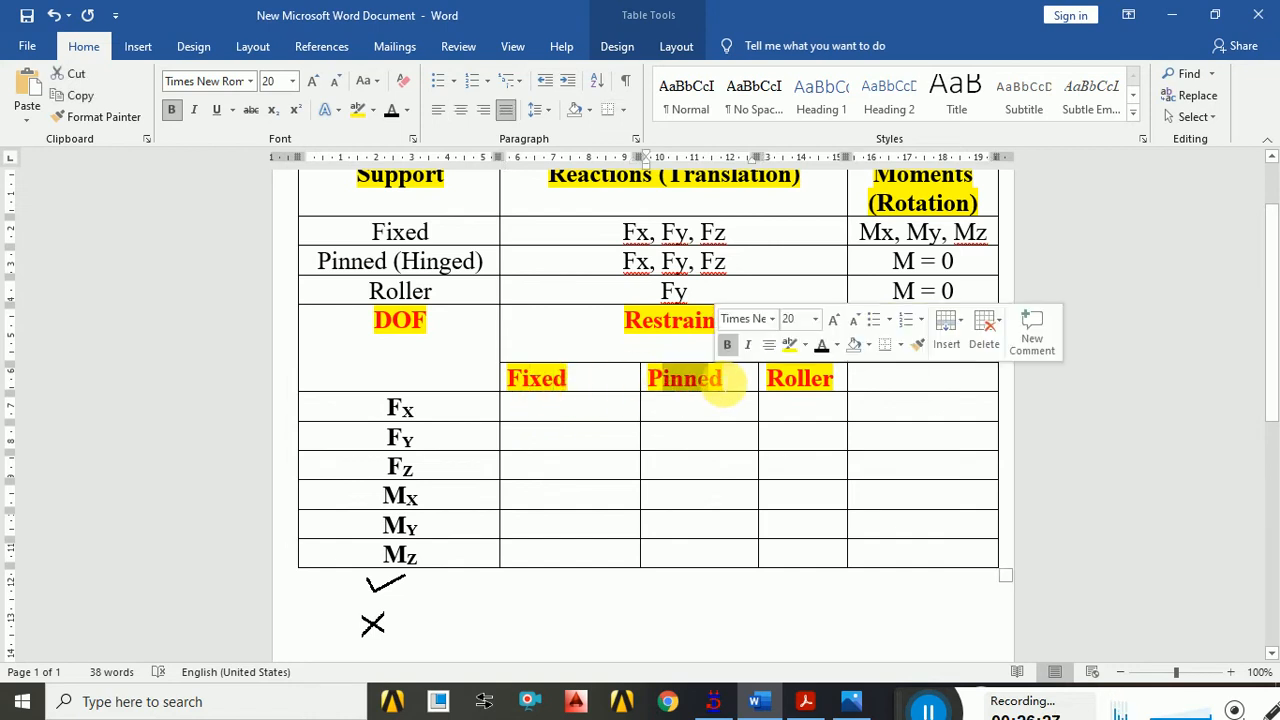
- Switch to STAAD.Pro to check the Fixed support's restraints, and bring up the Reactions picture
{"action": "left_click", "coordinate": [758, 703]}
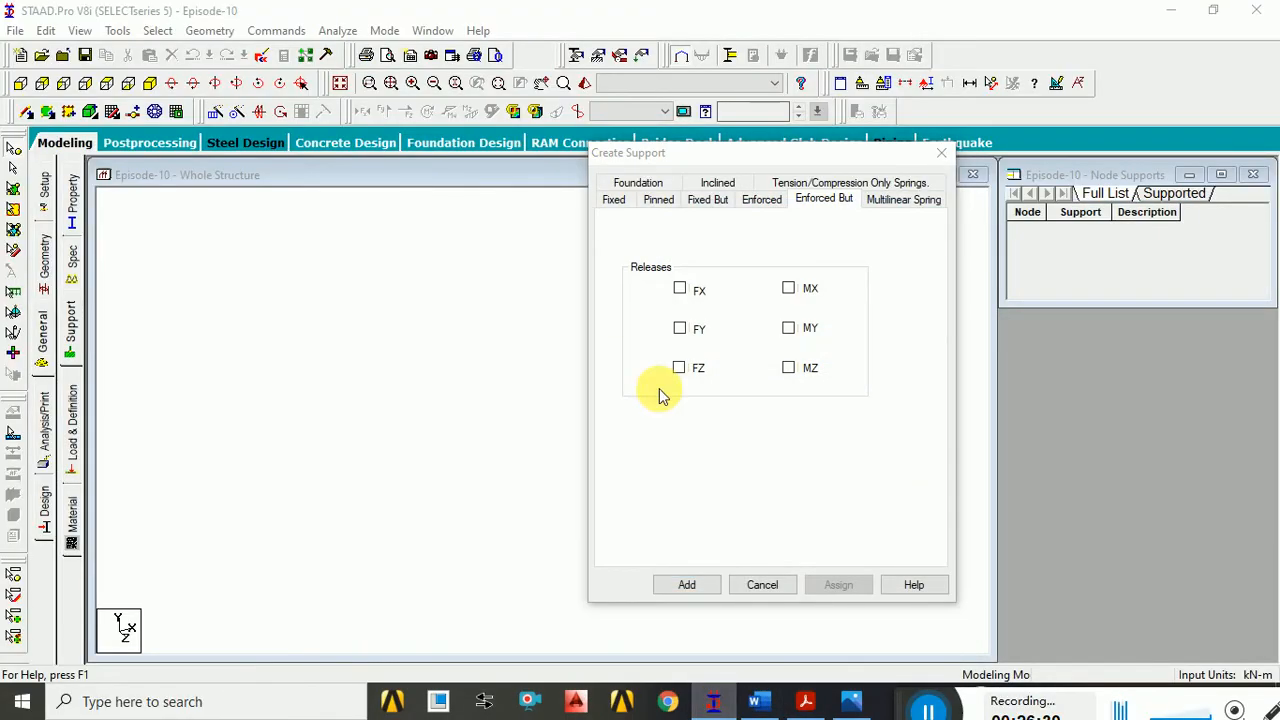
{"action": "left_click", "coordinate": [607, 198]}
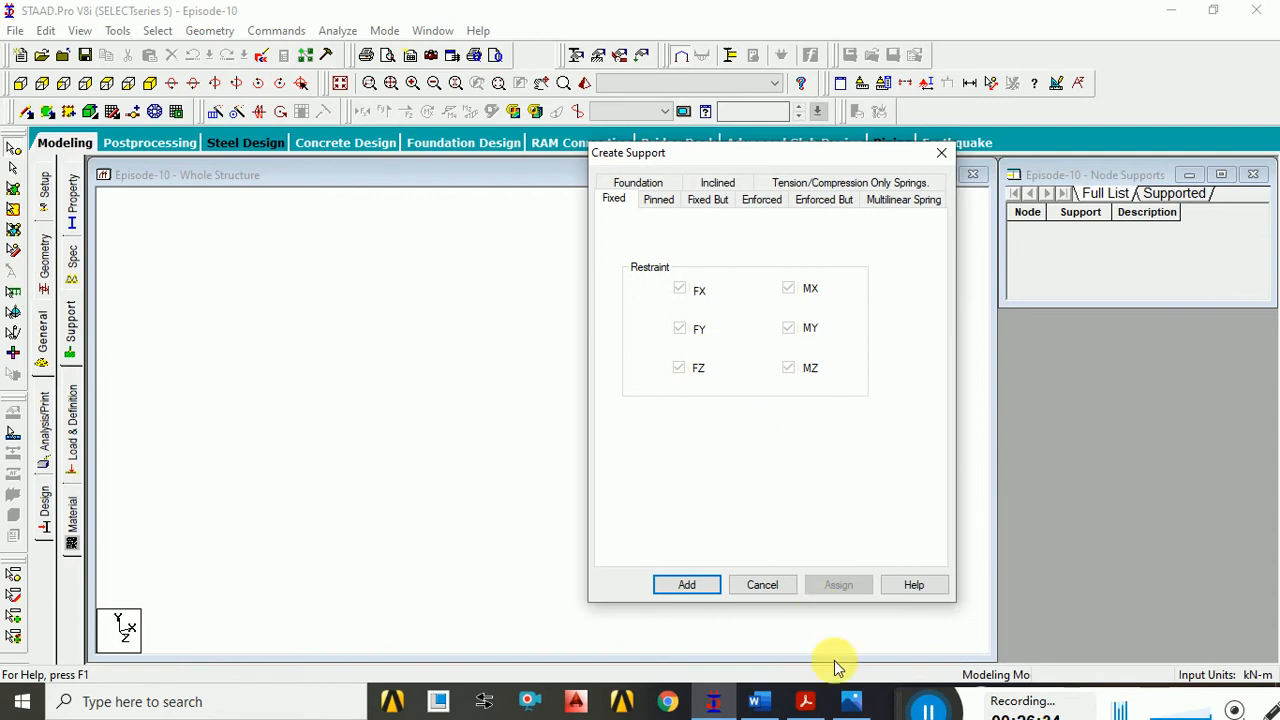
{"action": "left_click", "coordinate": [851, 701]}
- Return to the Word document and review the Restraint heading with its Fixed, Pinned and Roller subheadings
{"action": "left_click", "coordinate": [757, 701]}
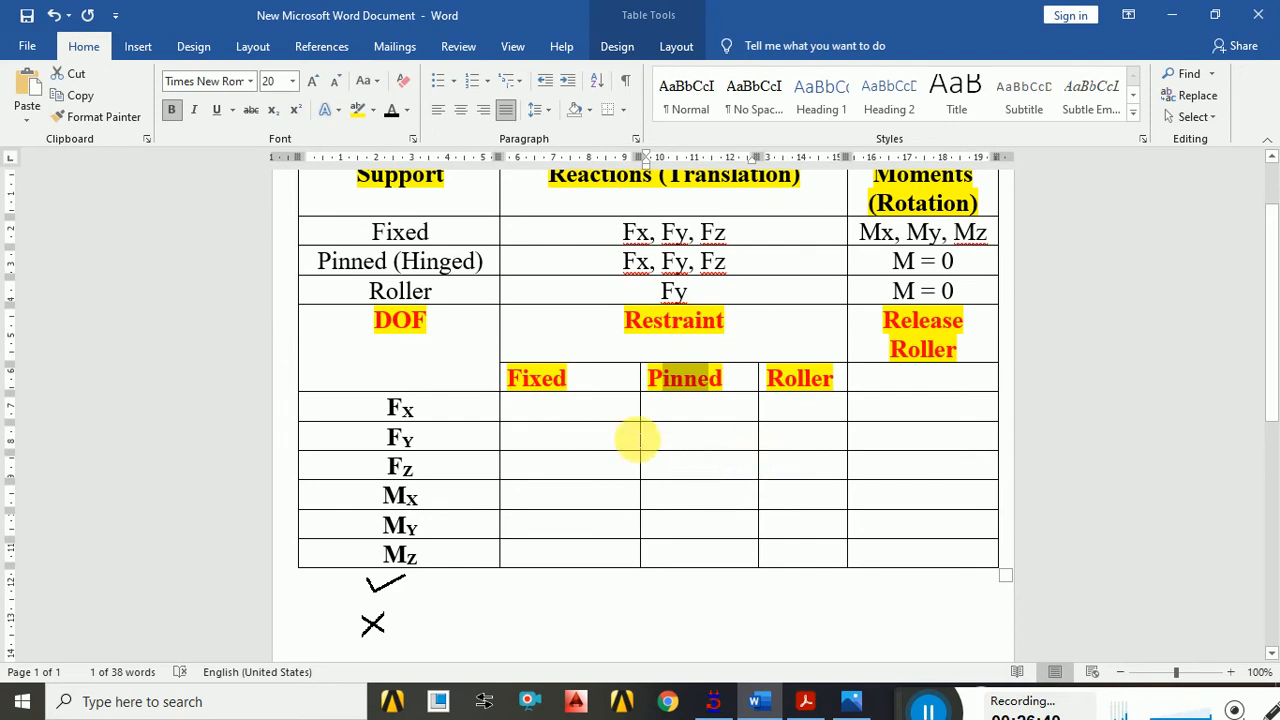
{"action": "left_click", "coordinate": [556, 382]}
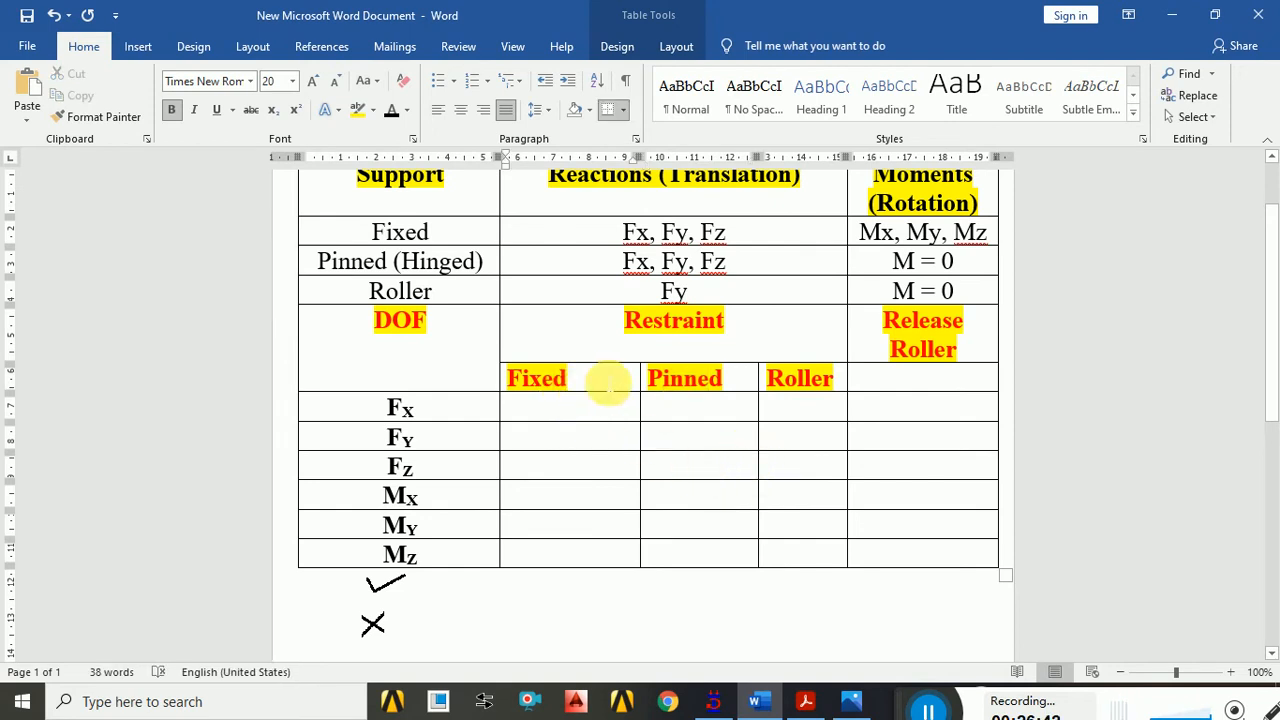
{"action": "left_click", "coordinate": [670, 380]}
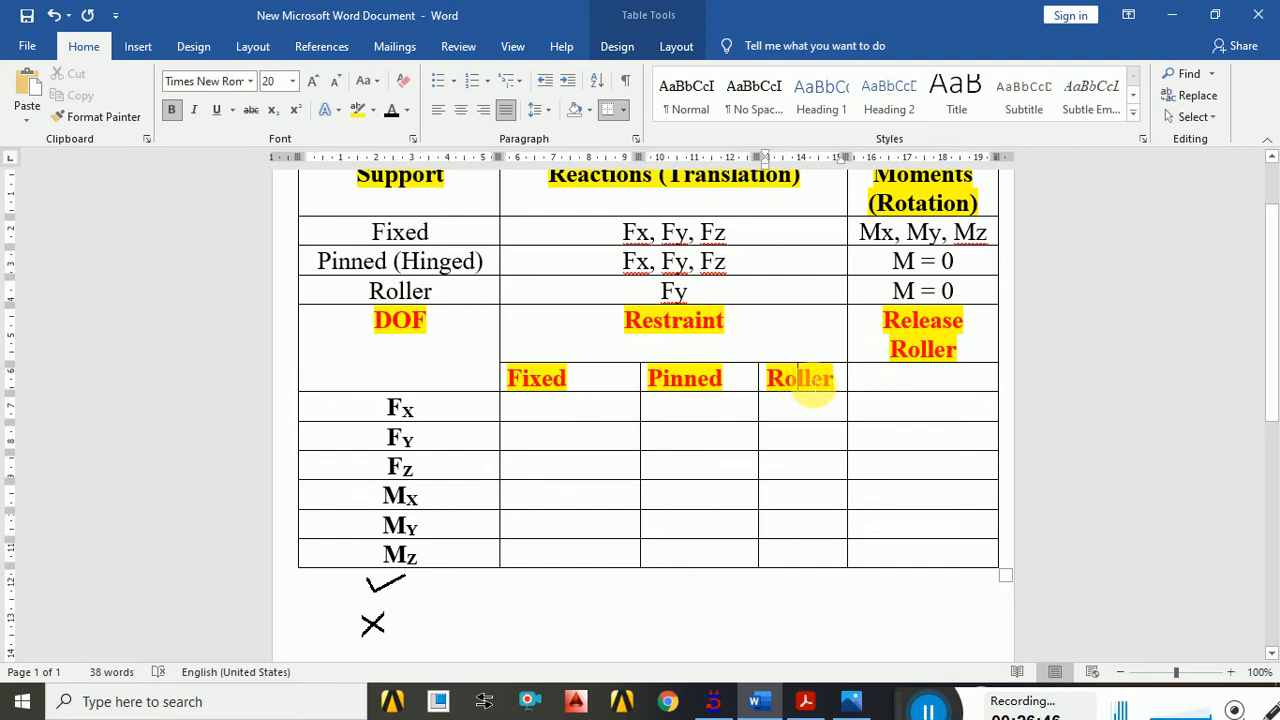
{"action": "left_click_drag", "start_coordinate": [622, 320], "coordinate": [726, 320]}
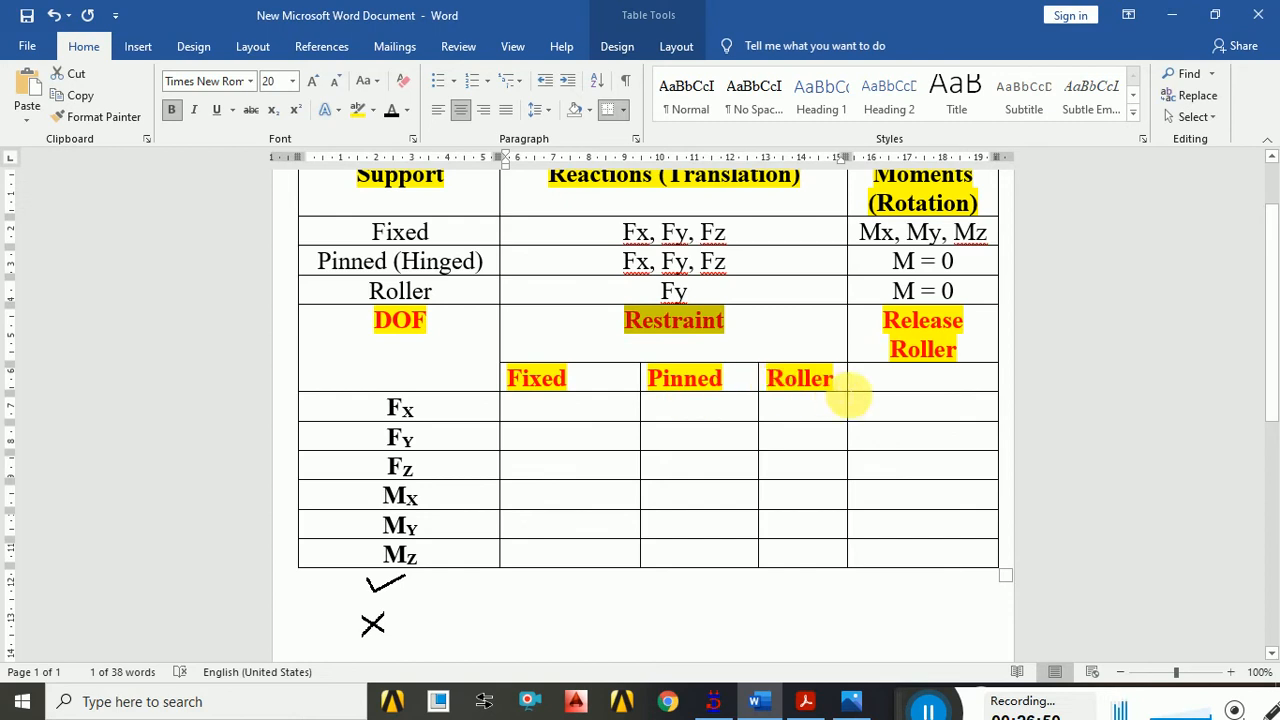
{"action": "left_click", "coordinate": [900, 325]}
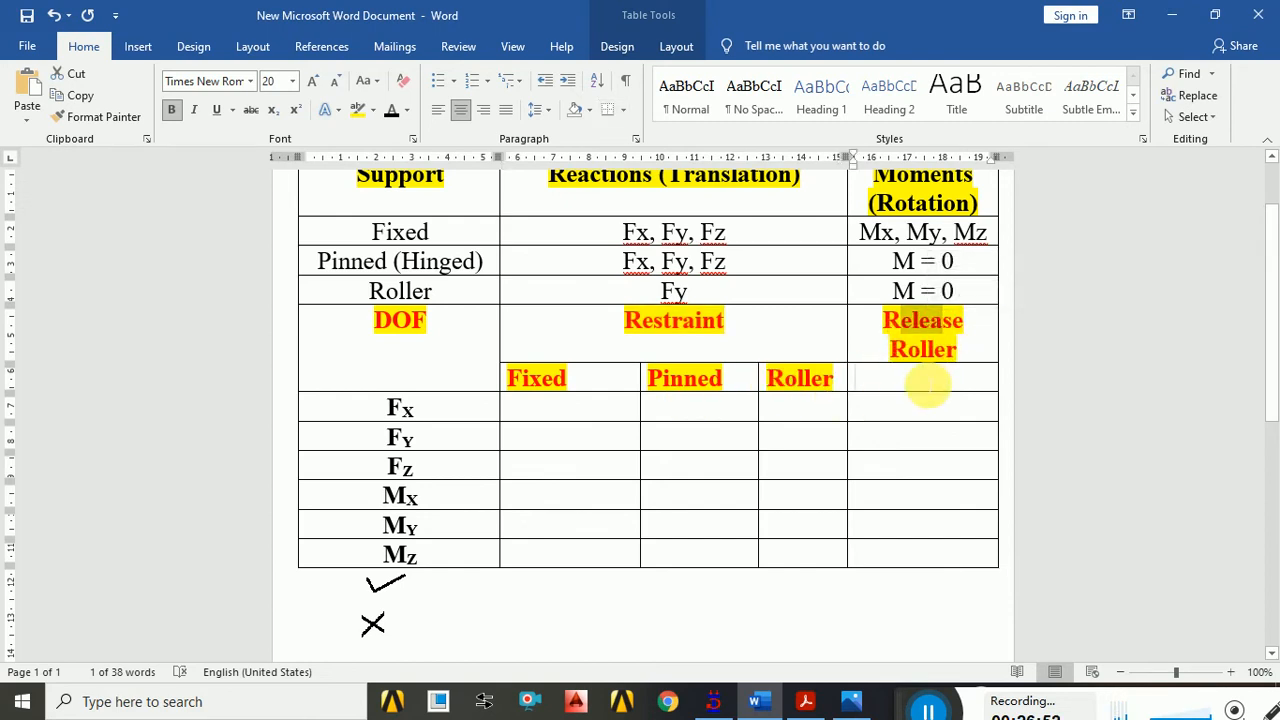
{"action": "left_click", "coordinate": [915, 385]}
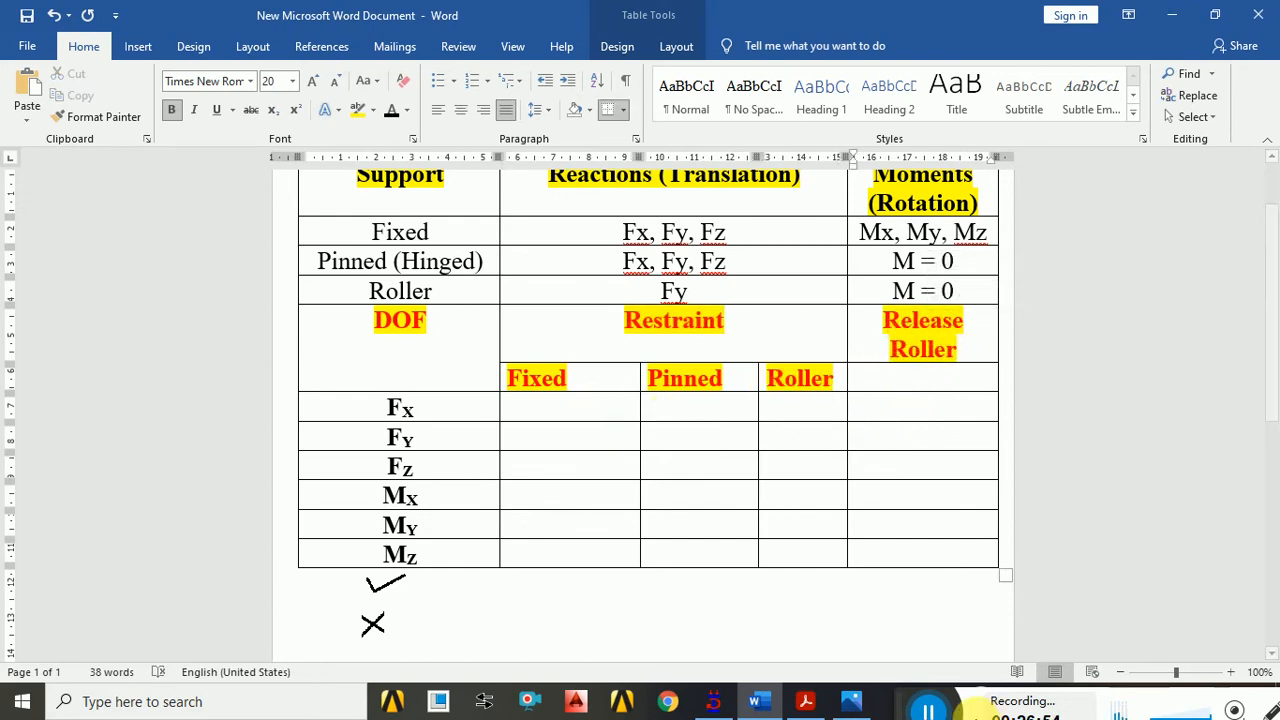
{"action": "left_click_drag", "start_coordinate": [952, 704], "coordinate": [921, 717]}
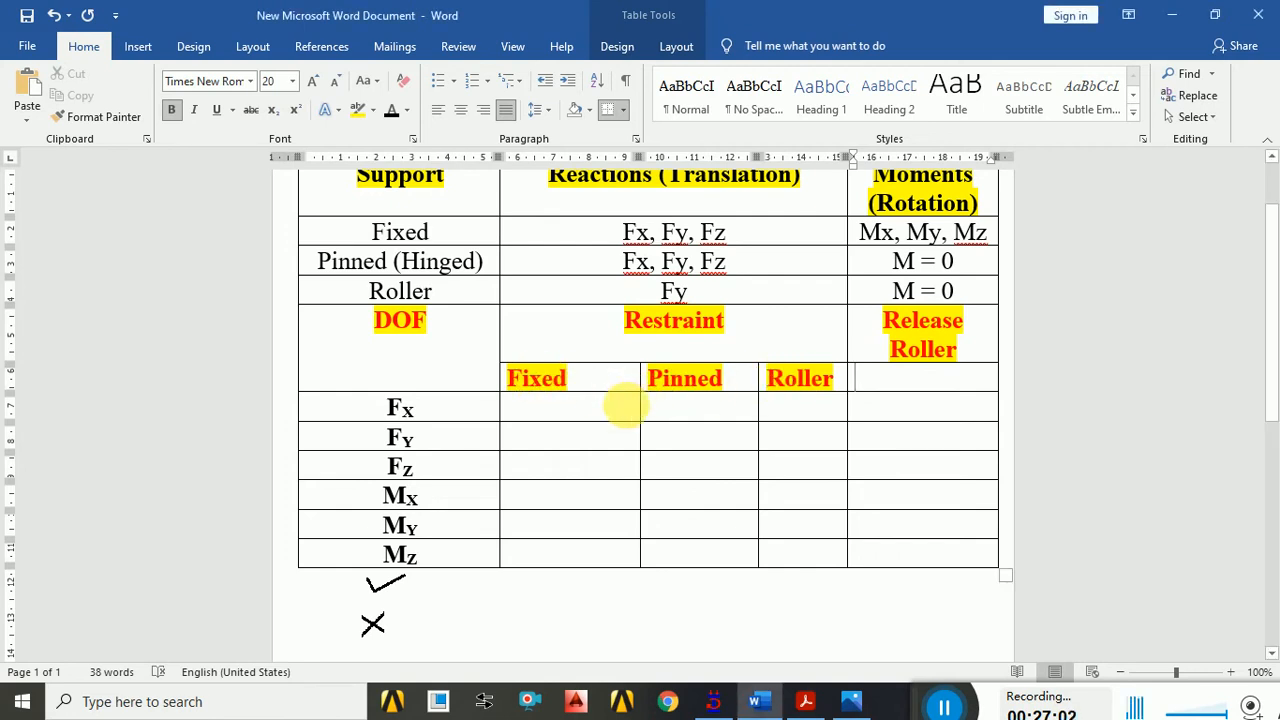
- Center the Fixed, Pinned and Roller subheadings in their cells under Restraint
{"action": "left_click_drag", "start_coordinate": [543, 389], "coordinate": [785, 395]}
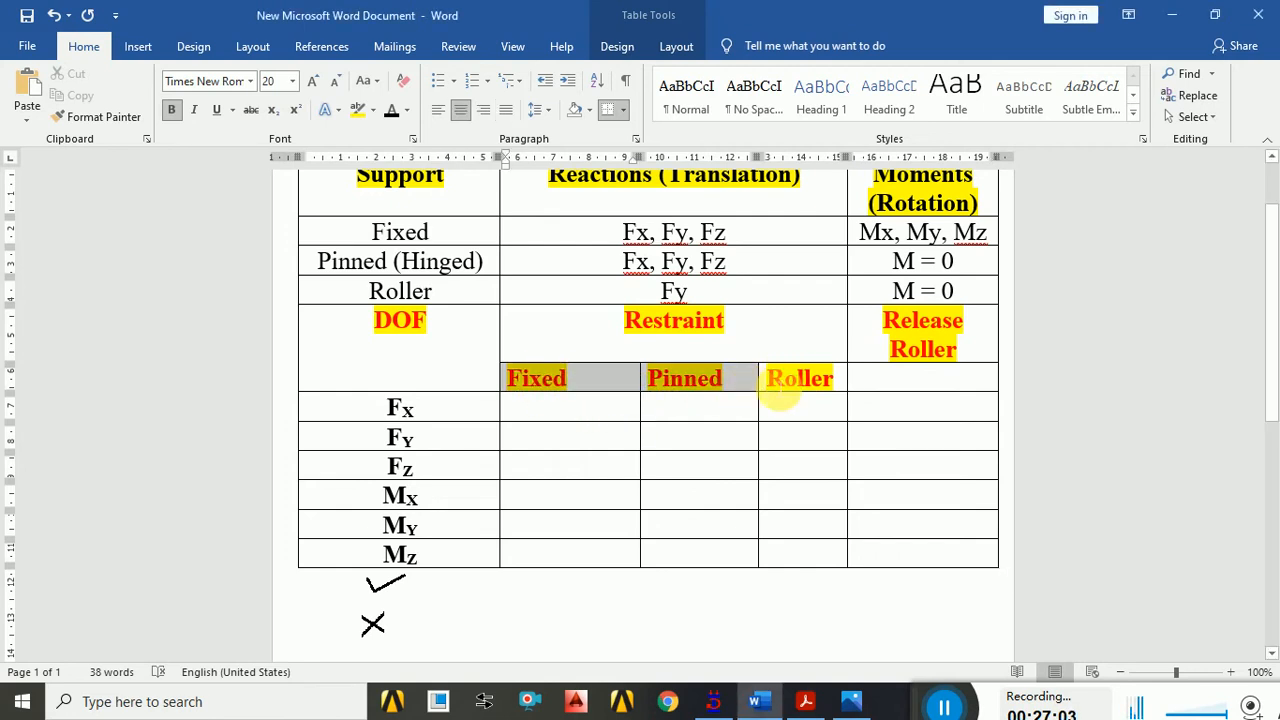
{"action": "left_click", "coordinate": [461, 109]}
{"action": "left_click", "coordinate": [592, 425]}
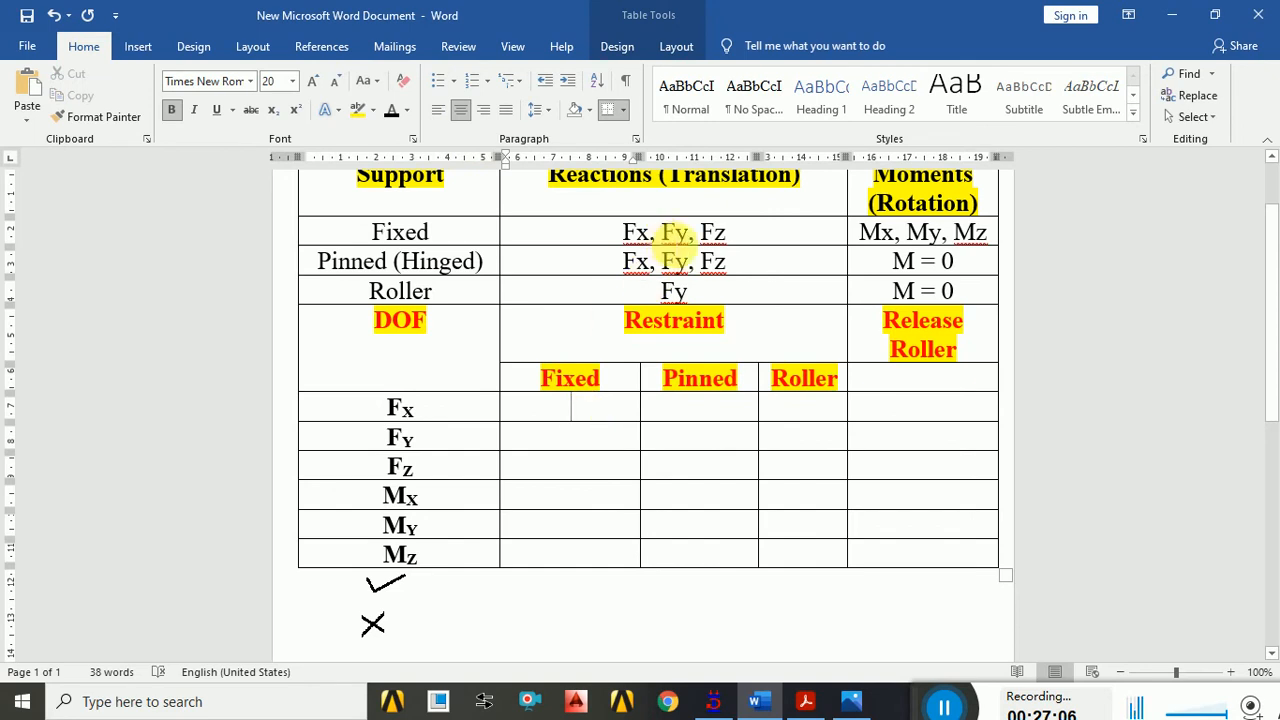
- Review the Fixed support's Fx, Fy, Fz entries under the Reactions (Translation) heading against the Fixed restraint column
{"action": "left_click_drag", "start_coordinate": [606, 237], "coordinate": [730, 236]}
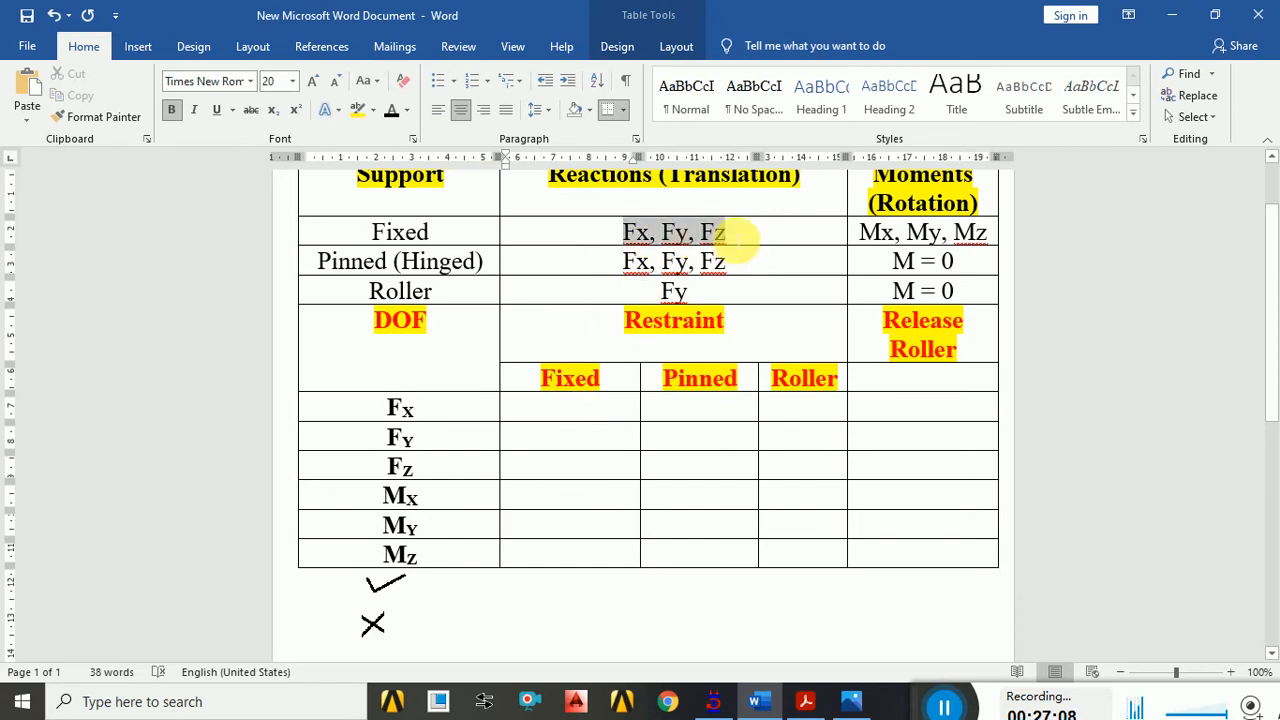
{"action": "left_click_drag", "start_coordinate": [368, 236], "coordinate": [430, 234]}
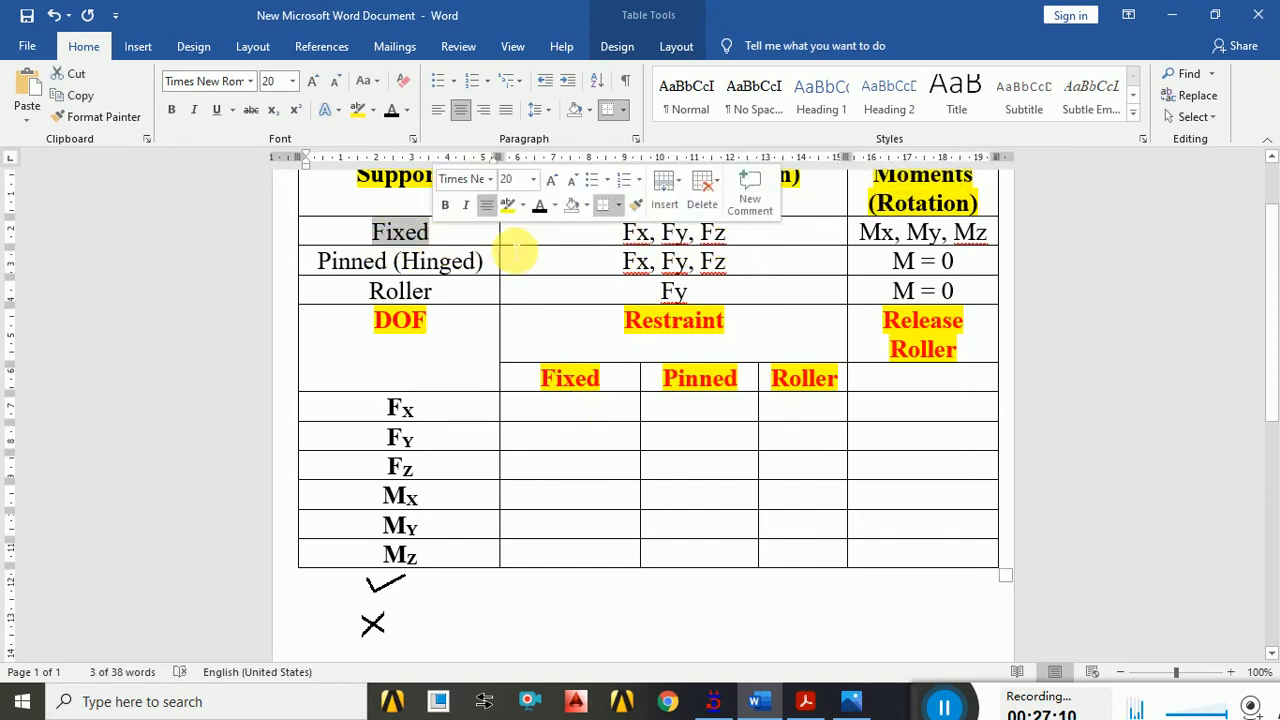
{"action": "left_click", "coordinate": [676, 234]}
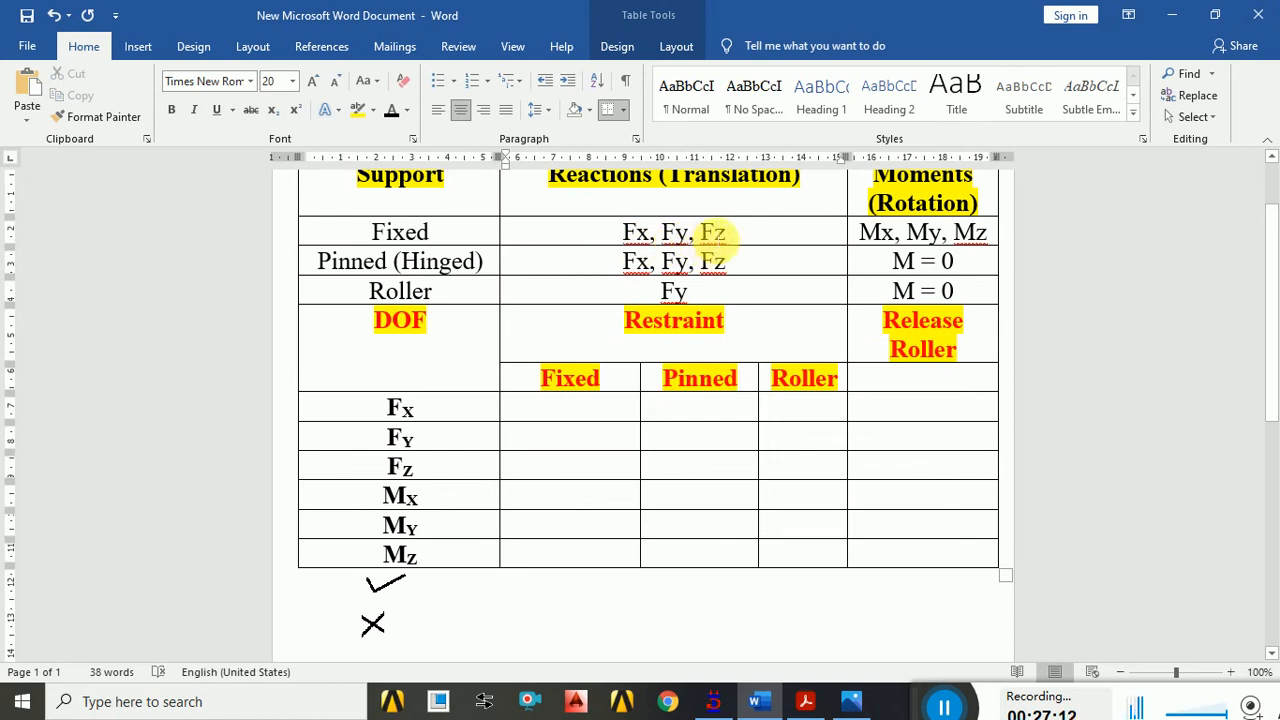
{"action": "scroll", "coordinate": [714, 234], "scroll_direction": "up", "scroll_amount": 1}
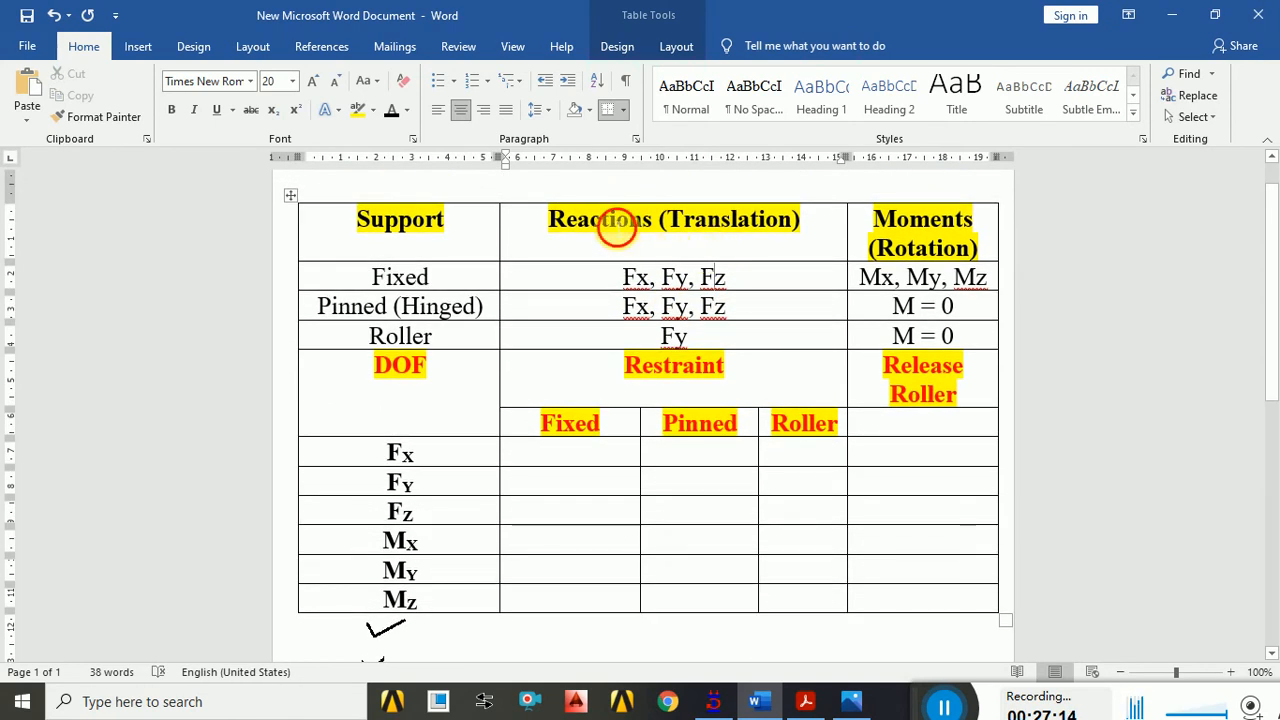
{"action": "triple_click", "coordinate": [608, 224]}
{"action": "left_click", "coordinate": [643, 282]}
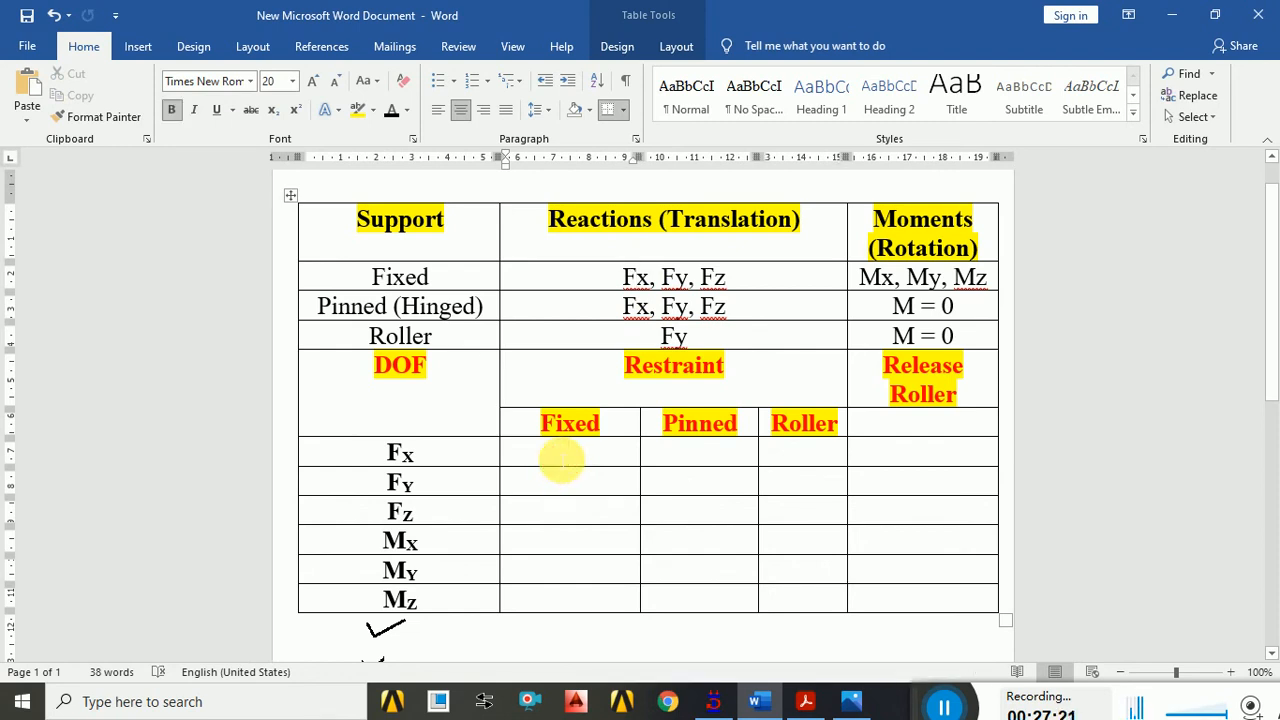
{"action": "left_click_drag", "start_coordinate": [623, 278], "coordinate": [725, 278]}
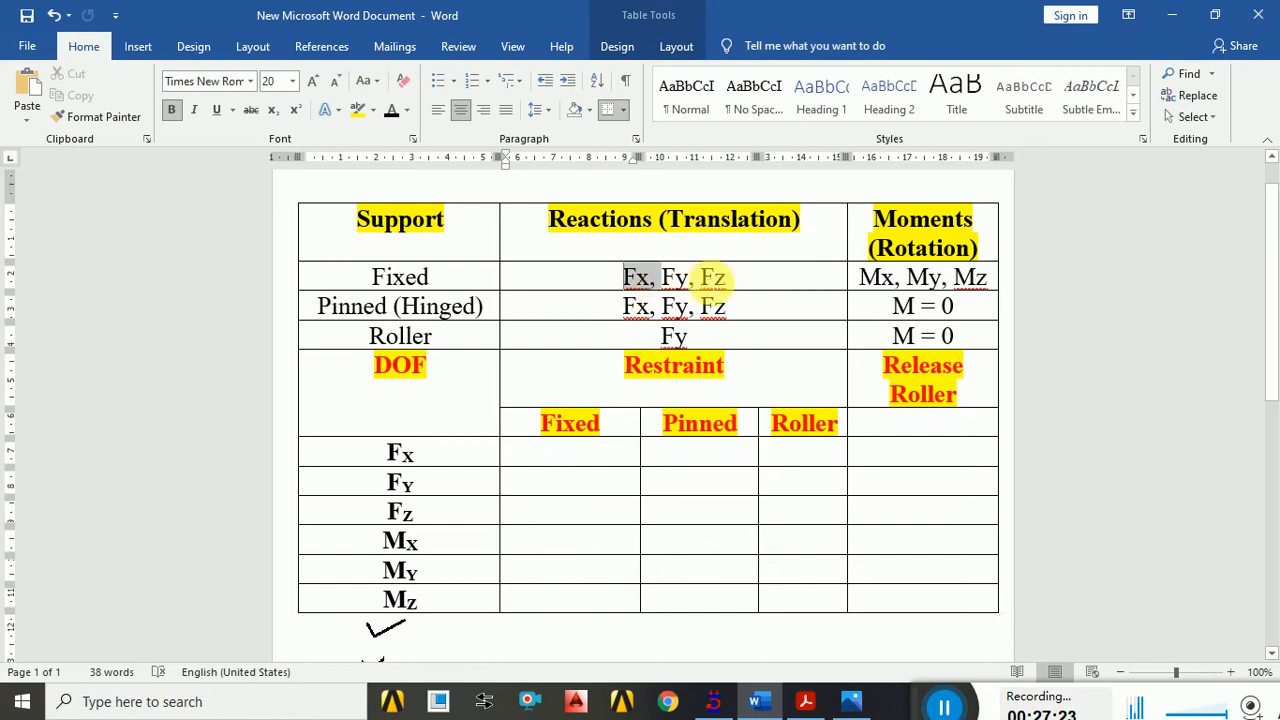
{"action": "left_click", "coordinate": [590, 462]}
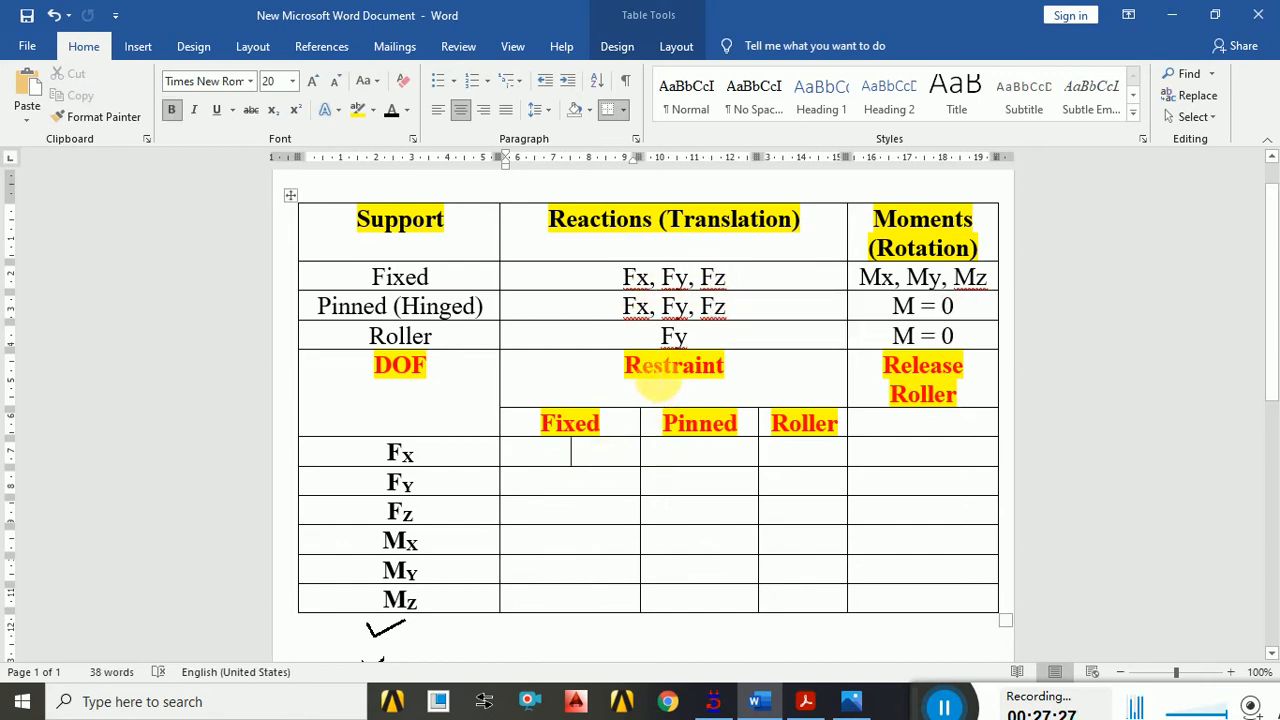
- Examine the Restraint heading and its Fixed subheading, comparing them with the Fixed support's reaction and moment entries
{"action": "double_click", "coordinate": [718, 366]}
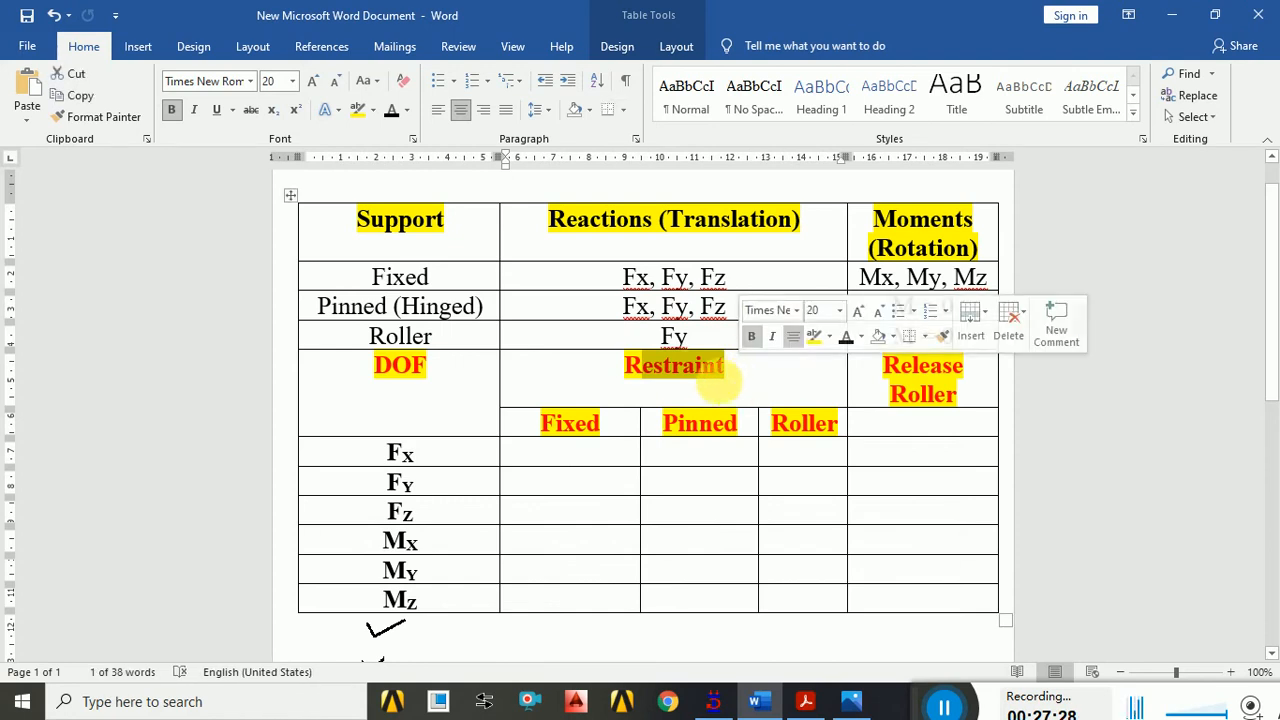
{"action": "left_click", "coordinate": [666, 368]}
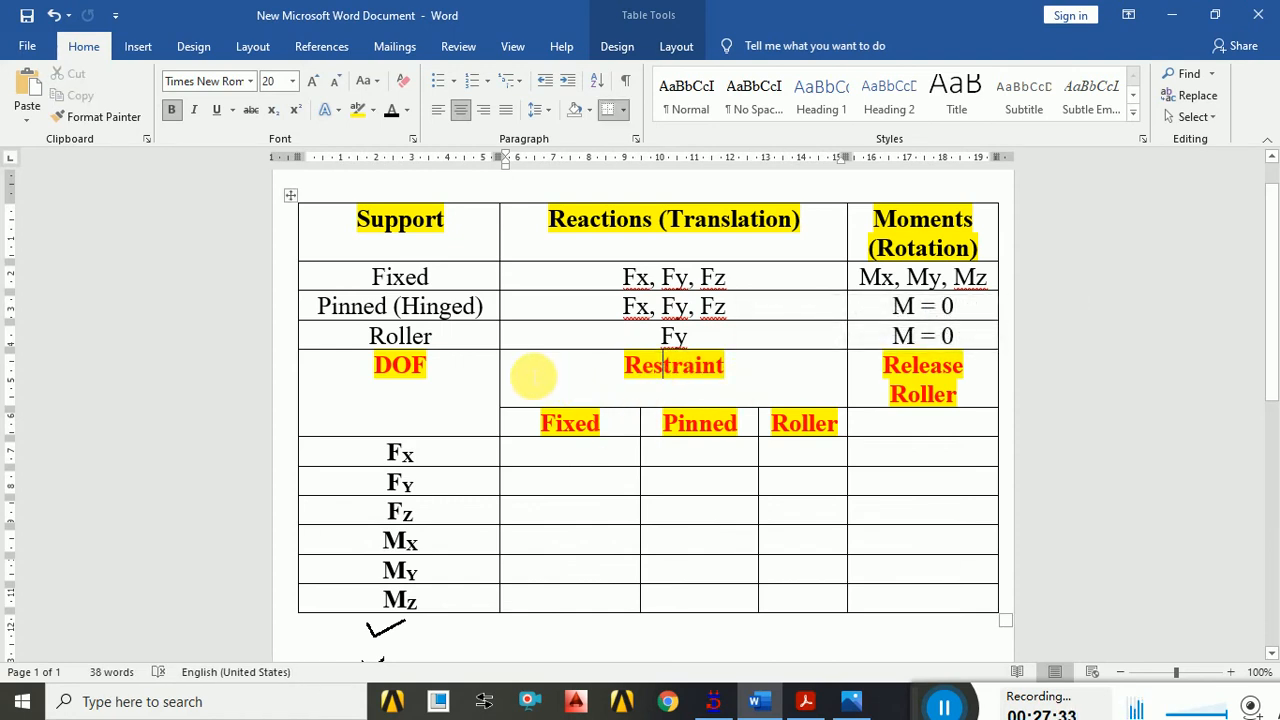
{"action": "left_click", "coordinate": [520, 369]}
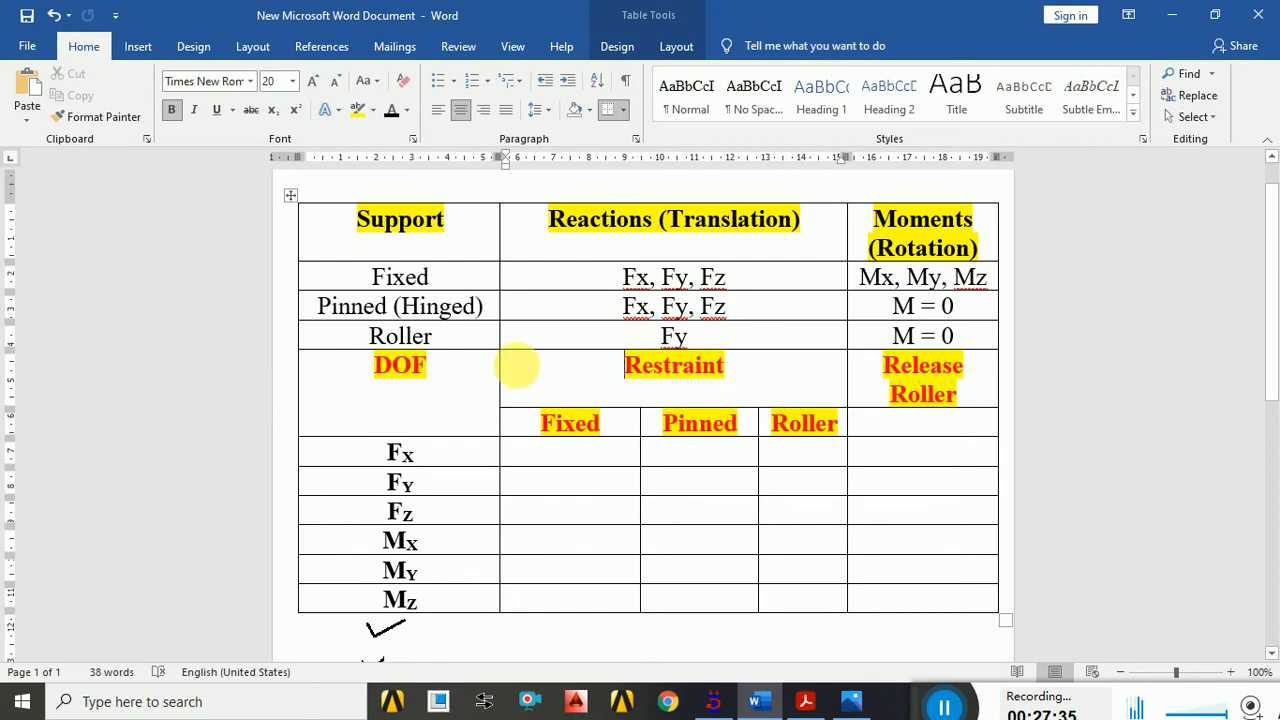
{"action": "left_click_drag", "start_coordinate": [624, 366], "coordinate": [726, 374]}
{"action": "left_click", "coordinate": [735, 372]}
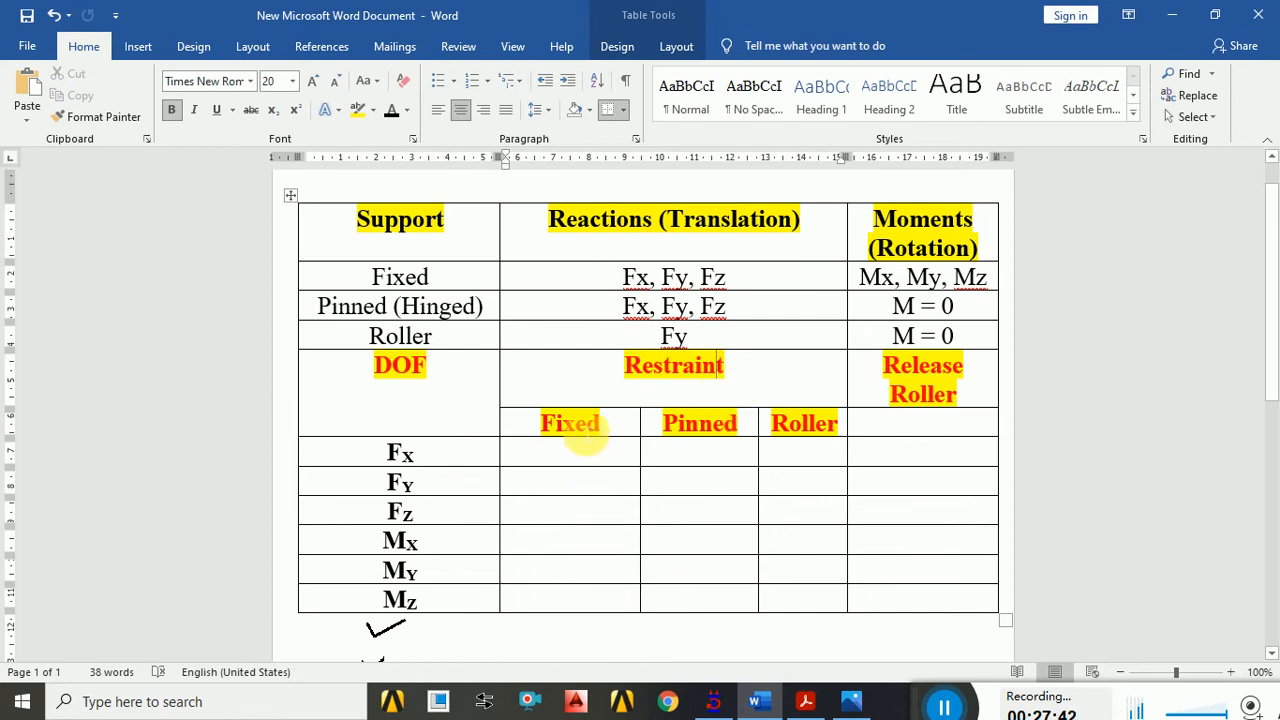
{"action": "left_click", "coordinate": [574, 422]}
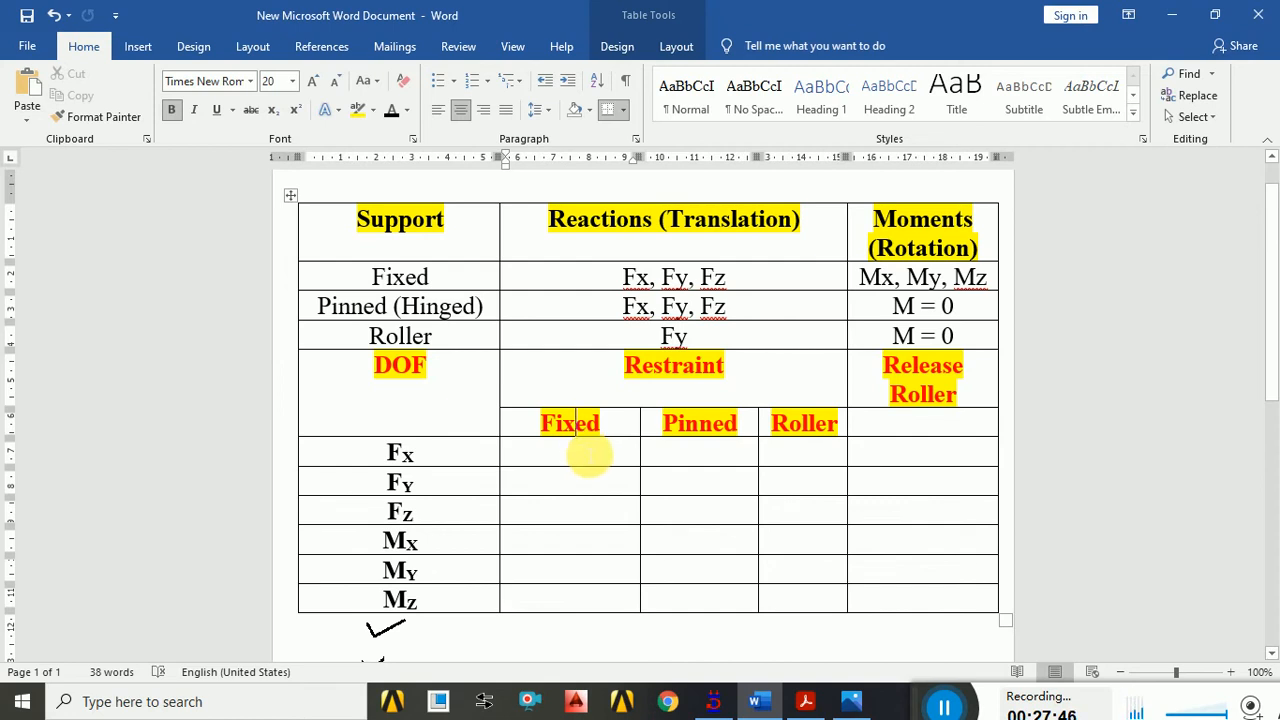
{"action": "left_click", "coordinate": [671, 278]}
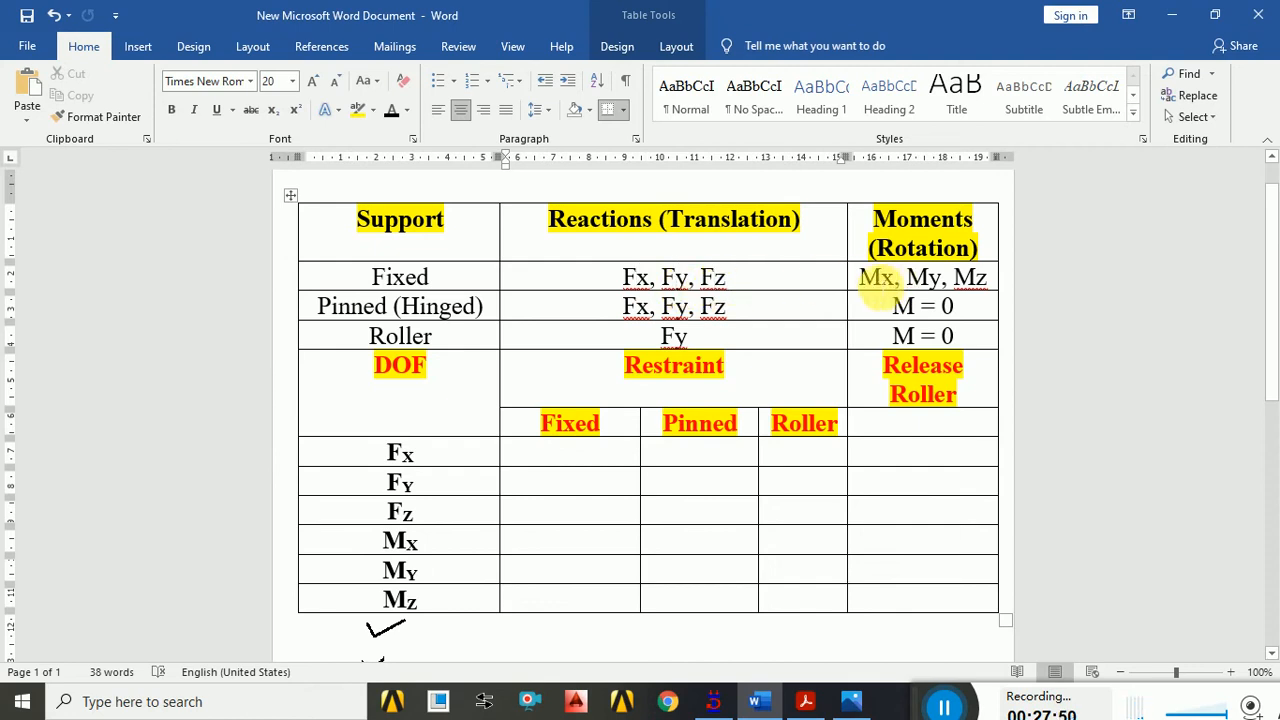
{"action": "left_click", "coordinate": [864, 278]}
{"action": "left_click", "coordinate": [978, 278]}
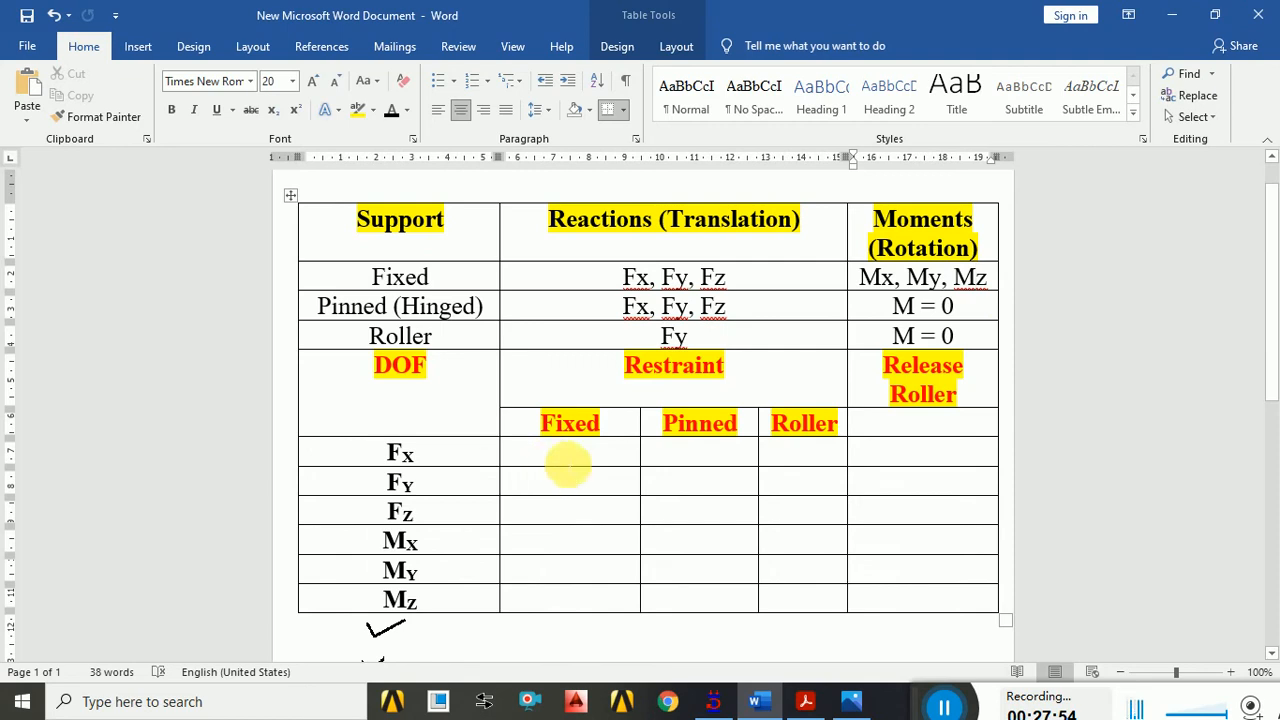
- Copy the tick mark below the table into the Fixed restraint column for Fx, Fy, Fz, Mx, My and Mz
{"action": "left_click", "coordinate": [385, 628]}
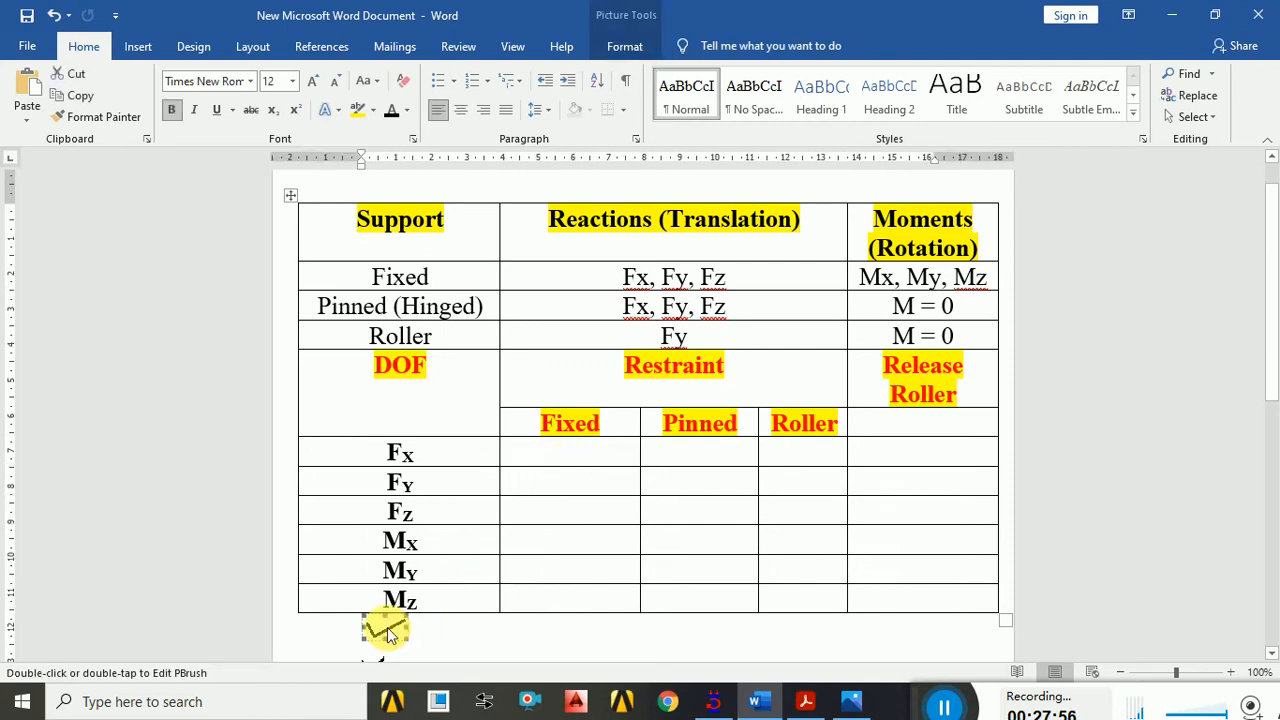
{"action": "left_click", "coordinate": [564, 462]}
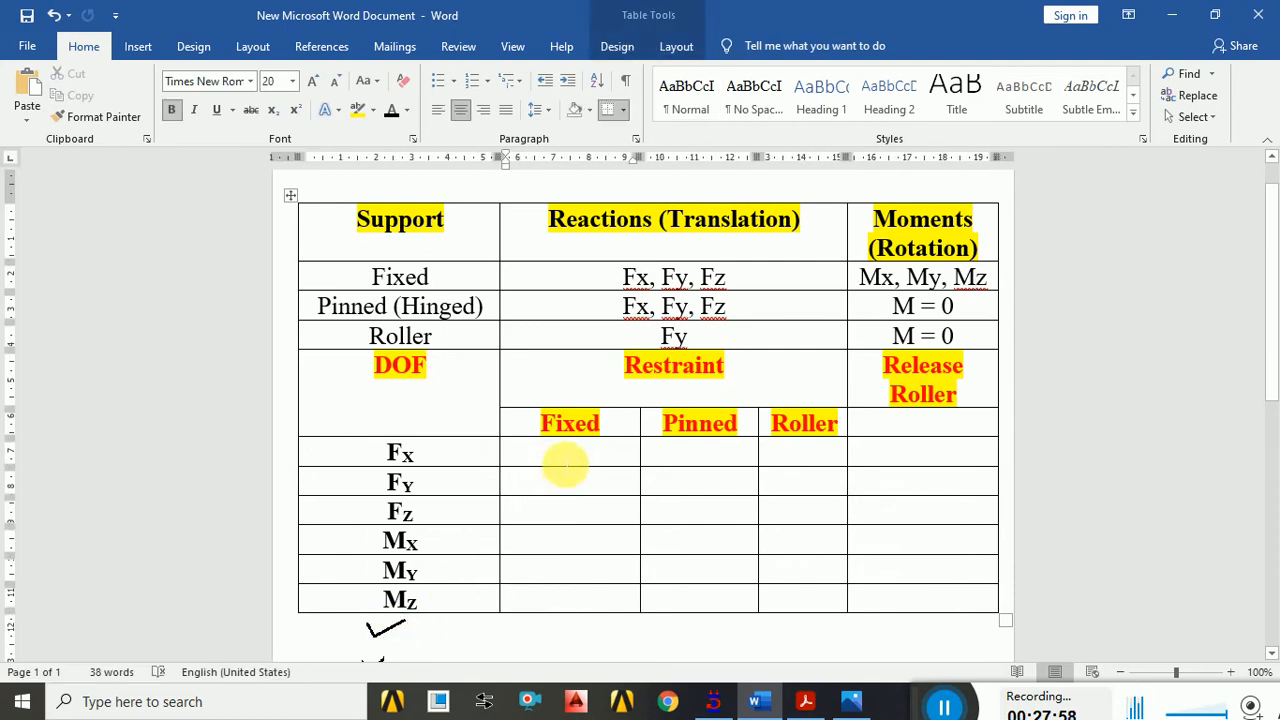
{"action": "key", "text": "ctrl+v"}
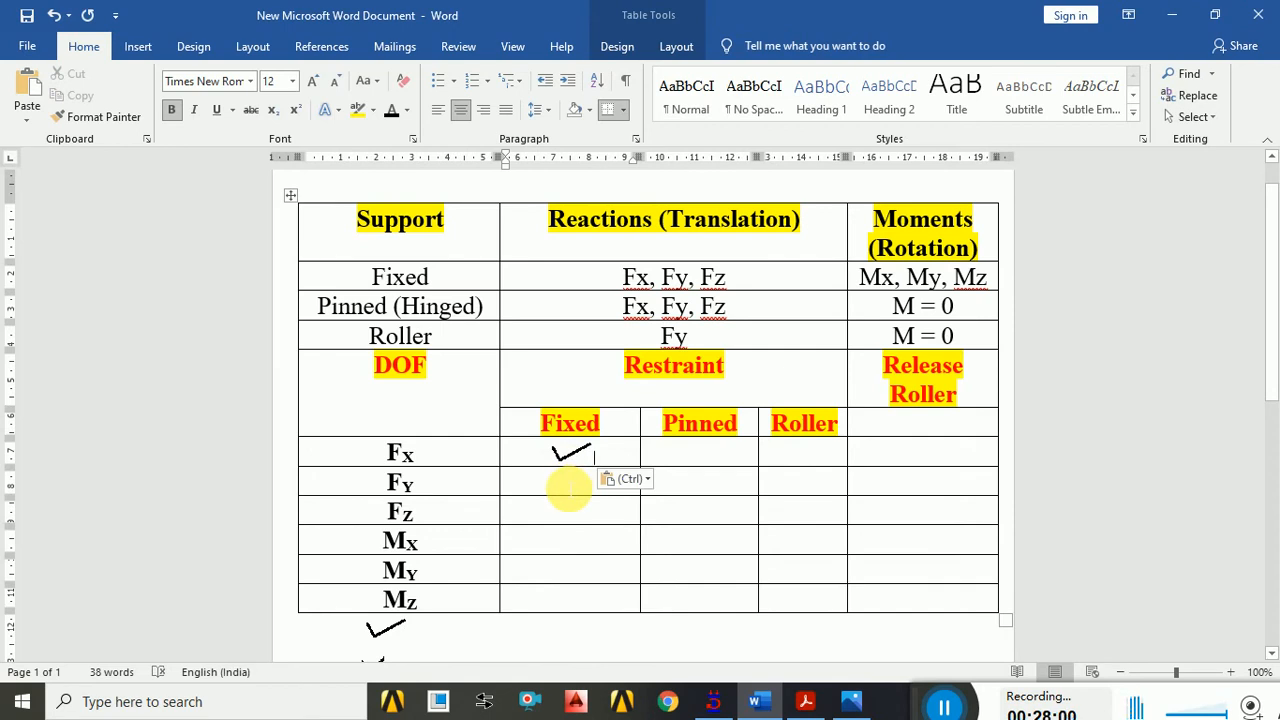
{"action": "key", "text": "ctrl+v"}
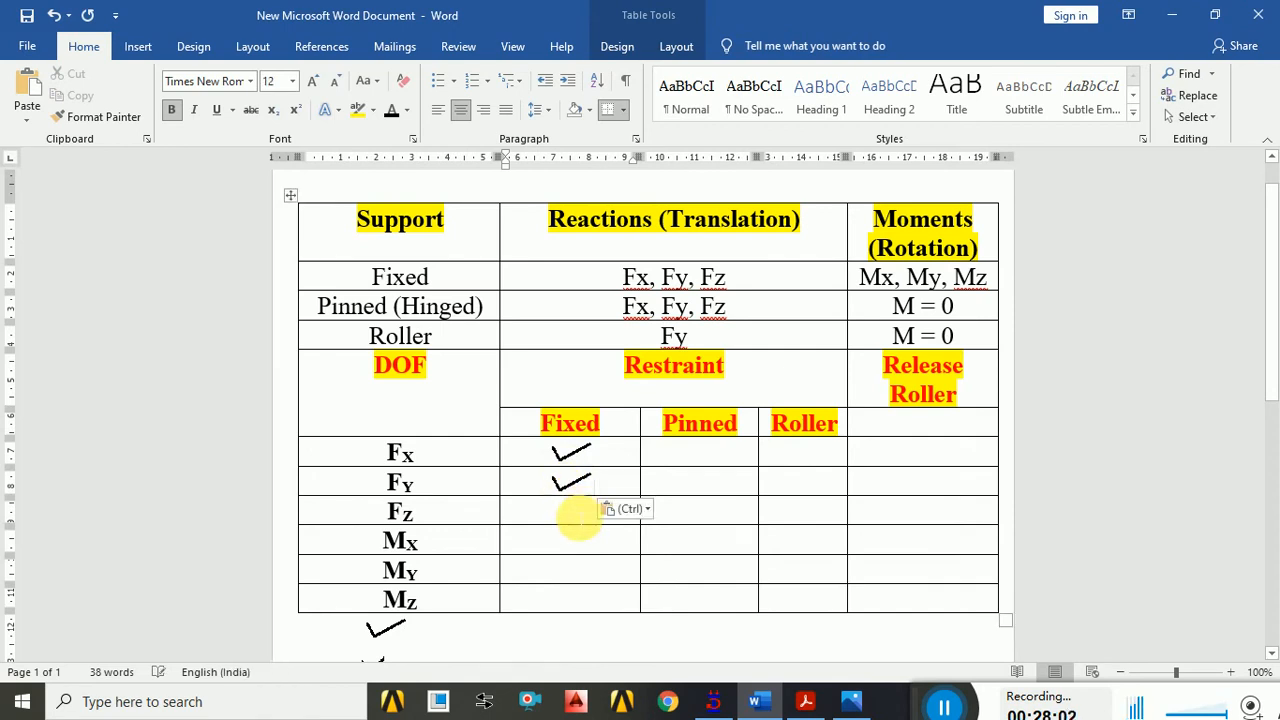
{"action": "key", "text": "ctrl+v"}
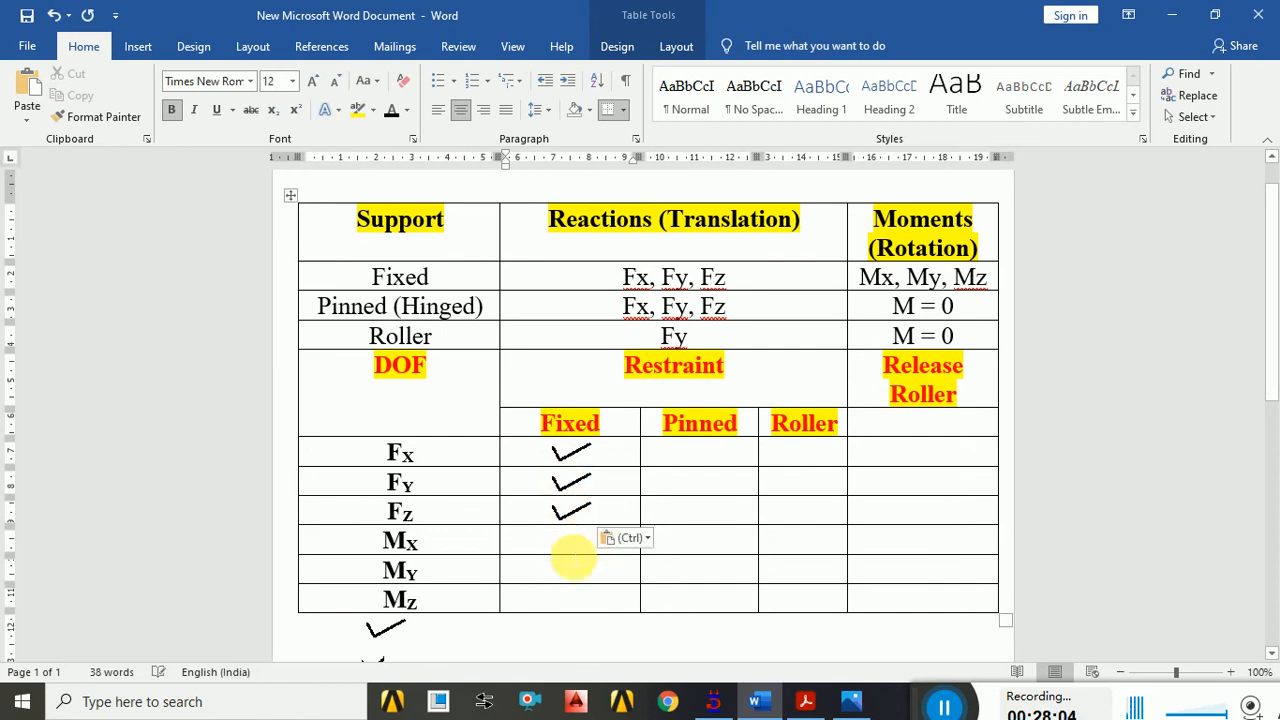
{"action": "left_click", "coordinate": [571, 541]}
{"action": "key", "text": "ctrl+v"}
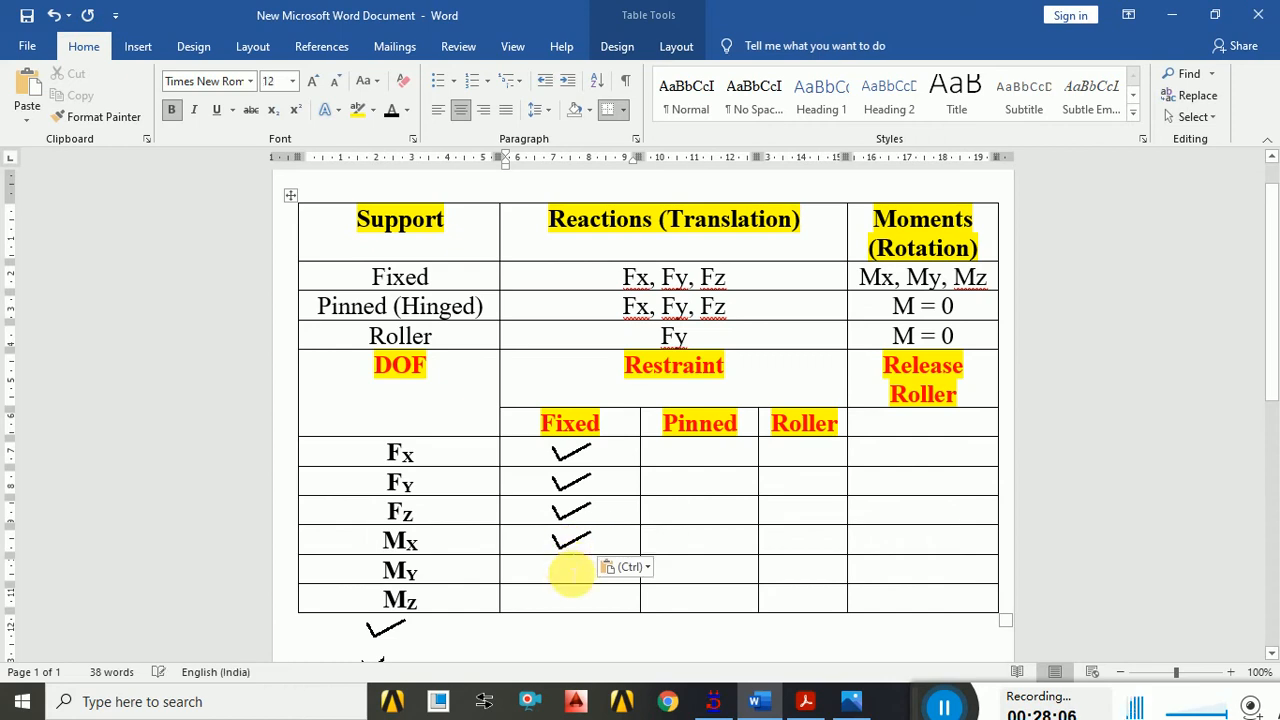
{"action": "key", "text": "ctrl+v"}
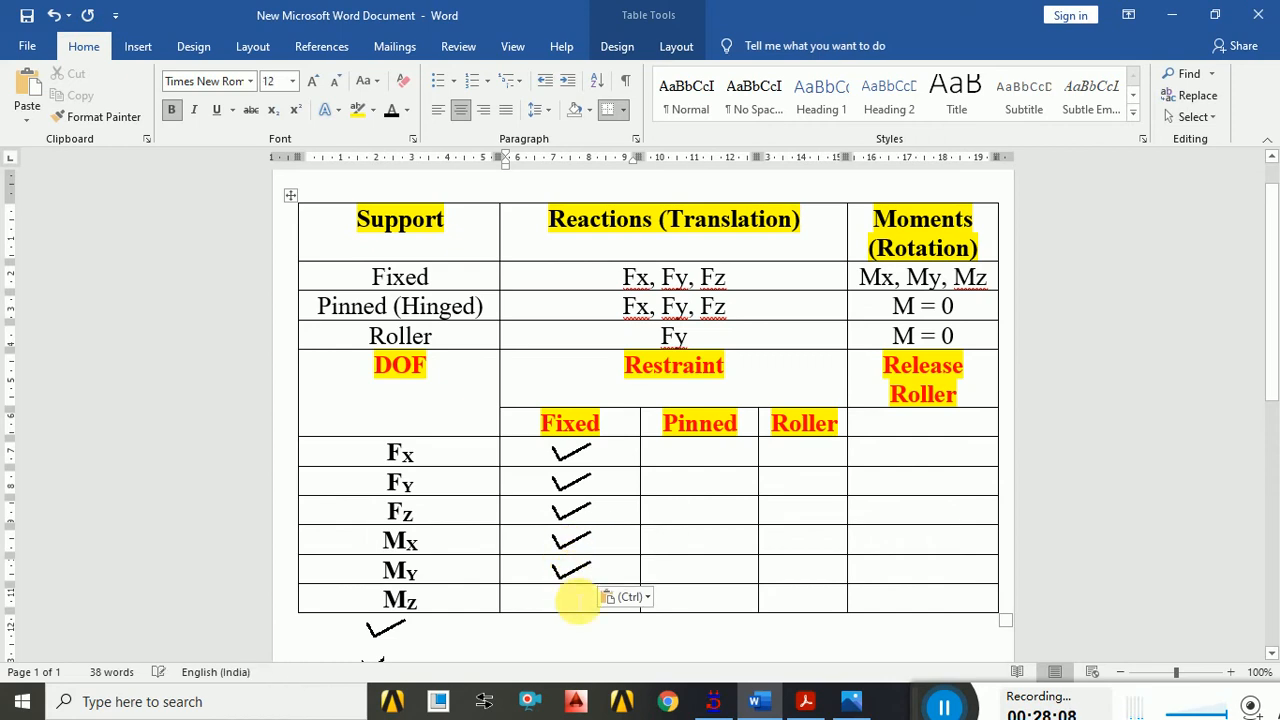
{"action": "key", "text": "ctrl+v"}
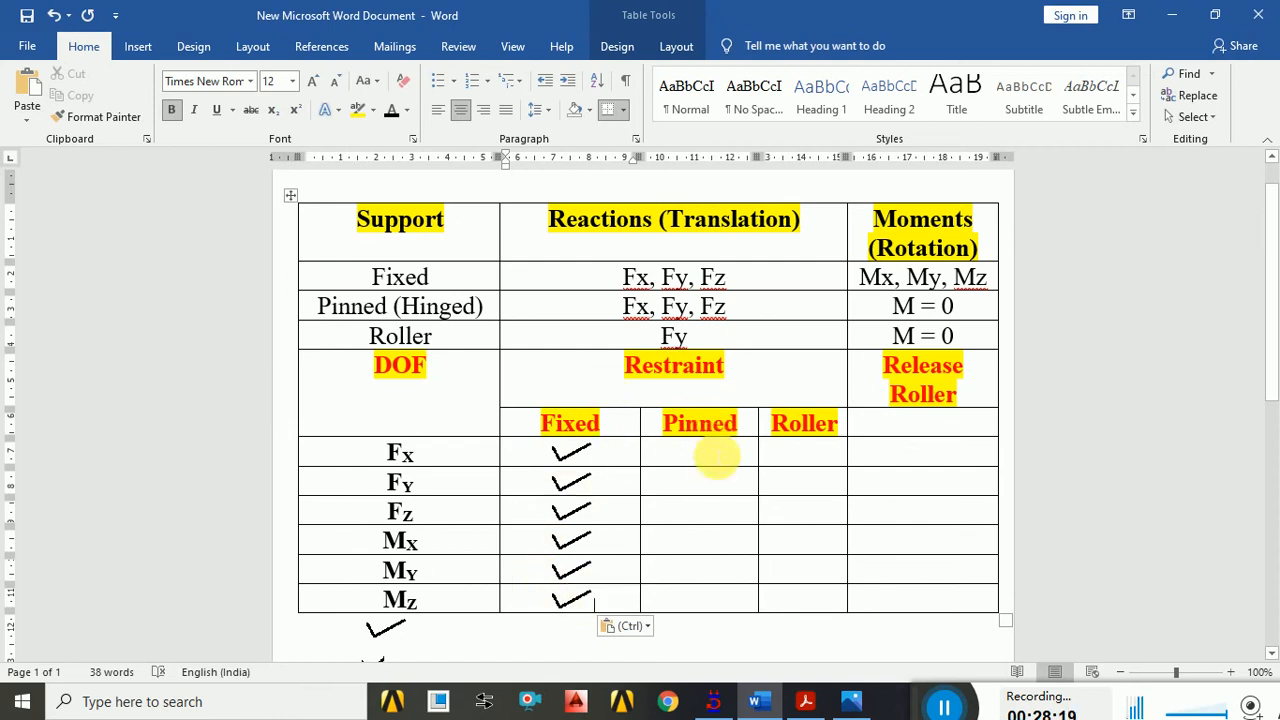
- Paste the tick mark into the Pinned restraint column for Fx, Fy and Fz
{"action": "left_click", "coordinate": [712, 456]}
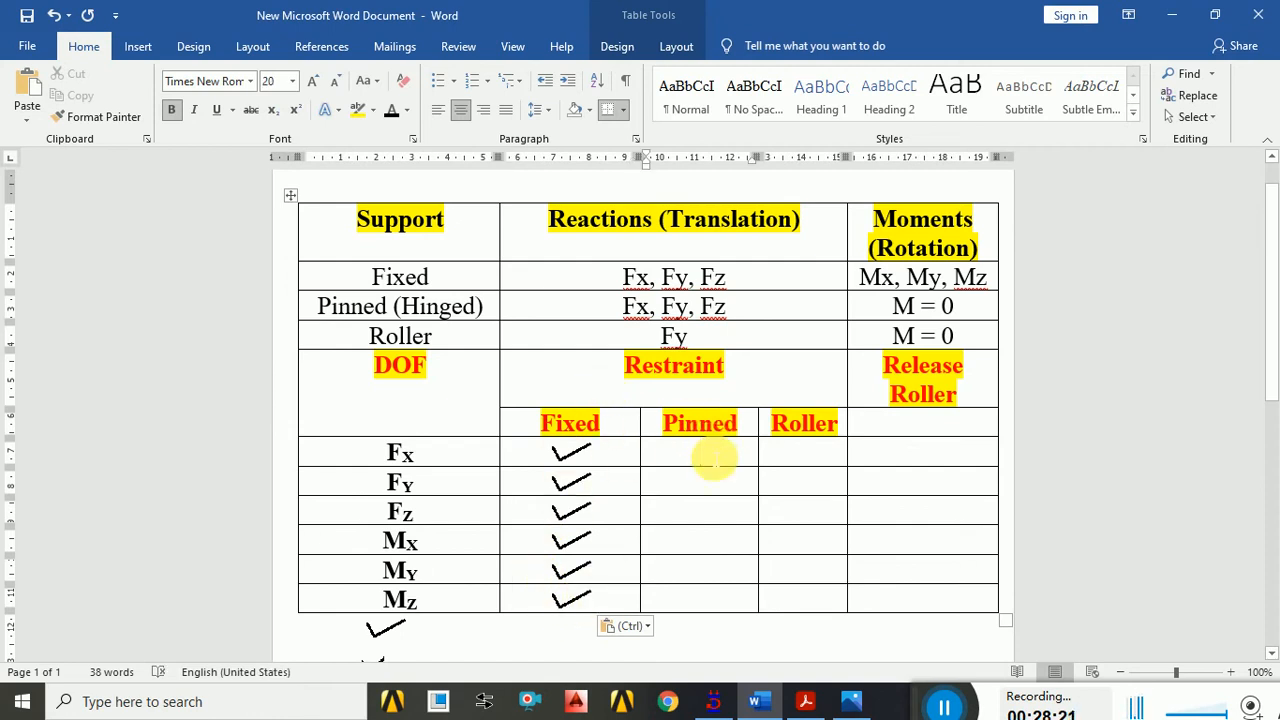
{"action": "key", "text": "ctrl+v"}
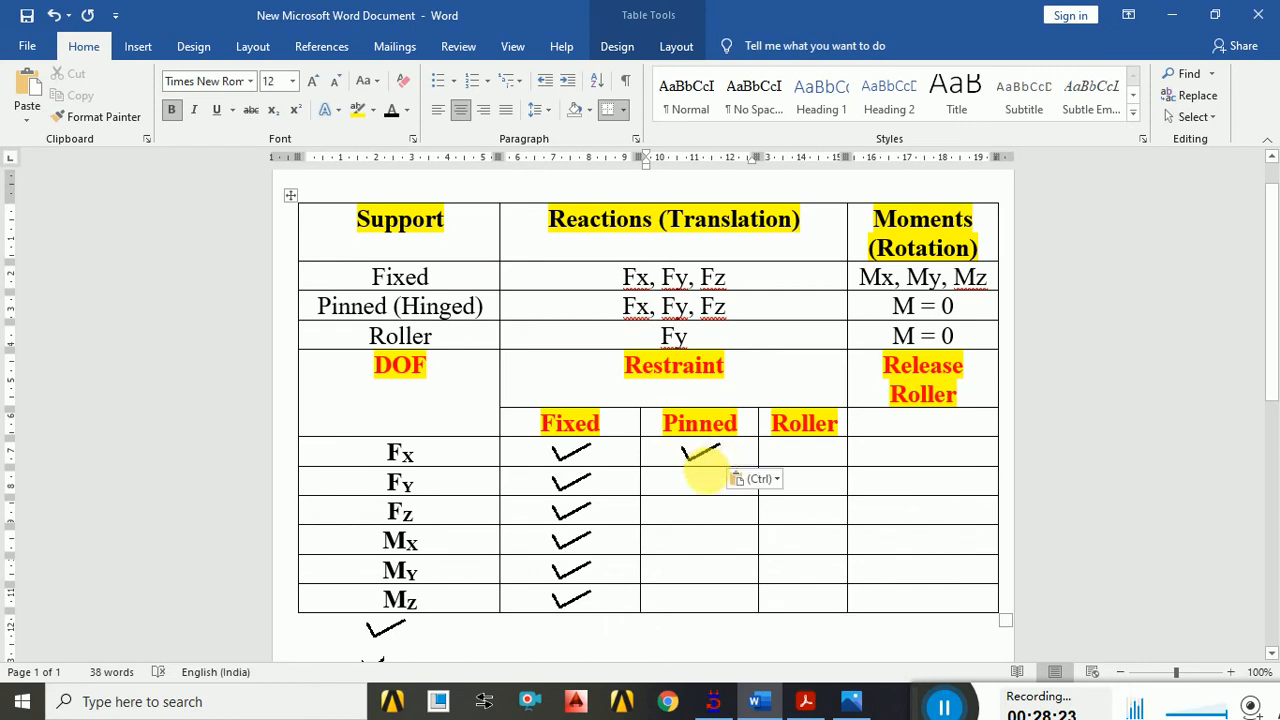
{"action": "left_click", "coordinate": [707, 484]}
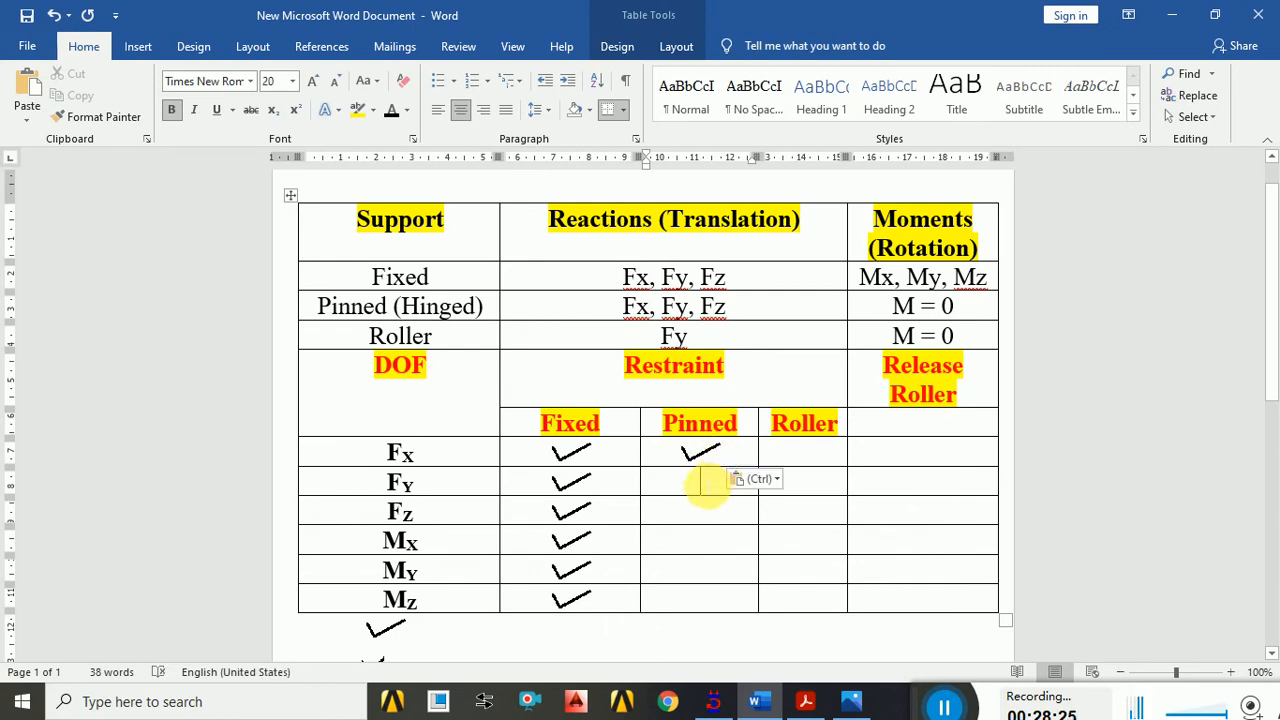
{"action": "key", "text": "ctrl+v"}
{"action": "left_click", "coordinate": [712, 514]}
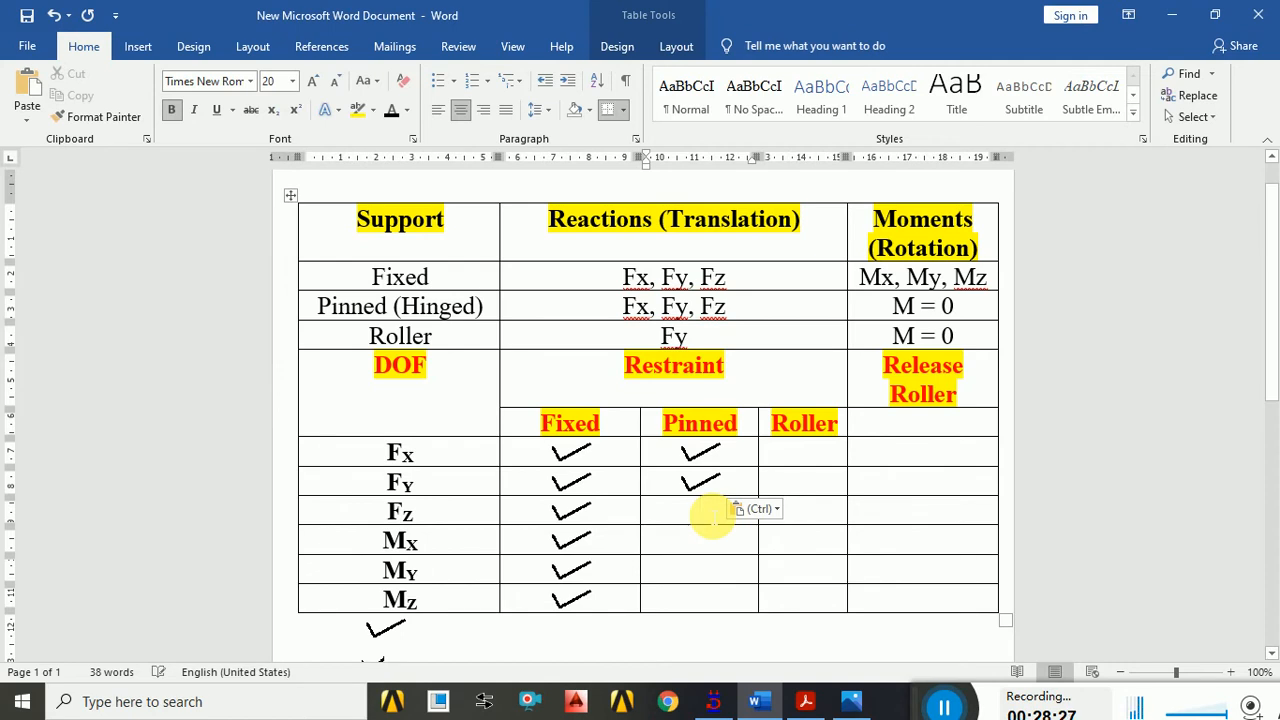
{"action": "key", "text": "ctrl+v"}
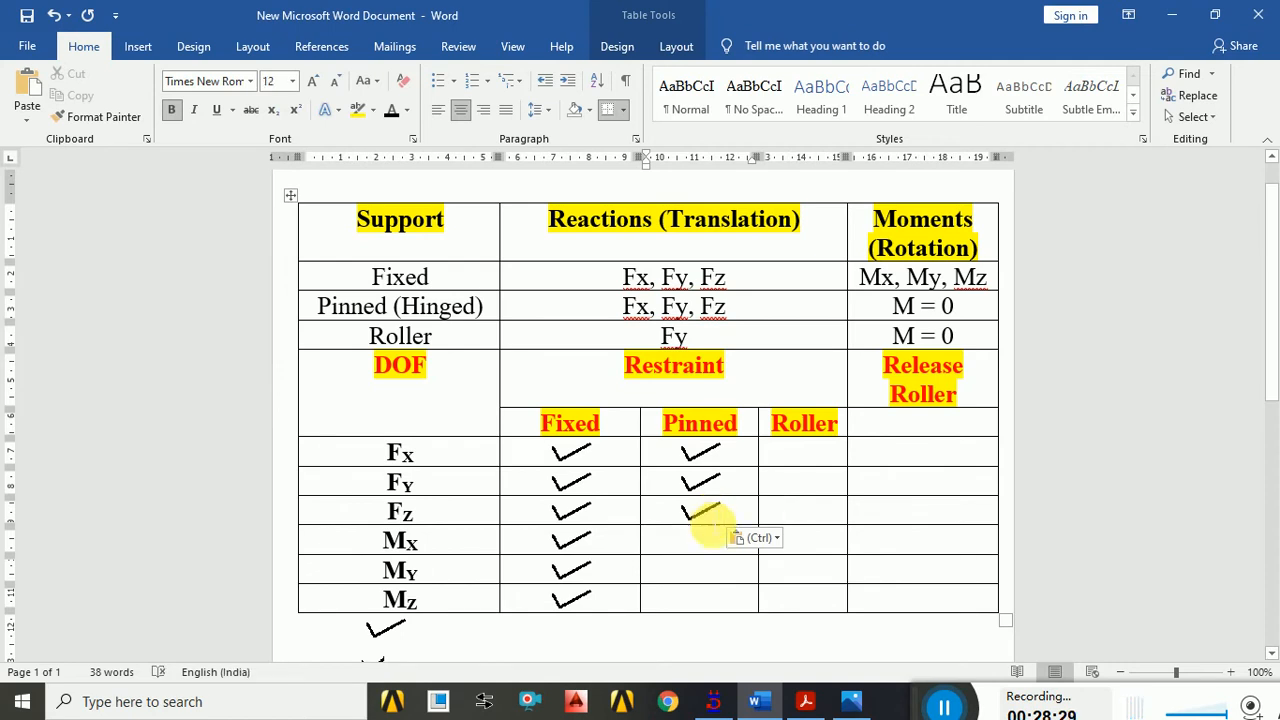
- Copy the cross mark below the table into the Pinned restraint column for Mx, My and Mz, matching the Pinned support's M = 0 entry
{"action": "left_click_drag", "start_coordinate": [892, 306], "coordinate": [966, 307]}
{"action": "left_click", "coordinate": [964, 307]}
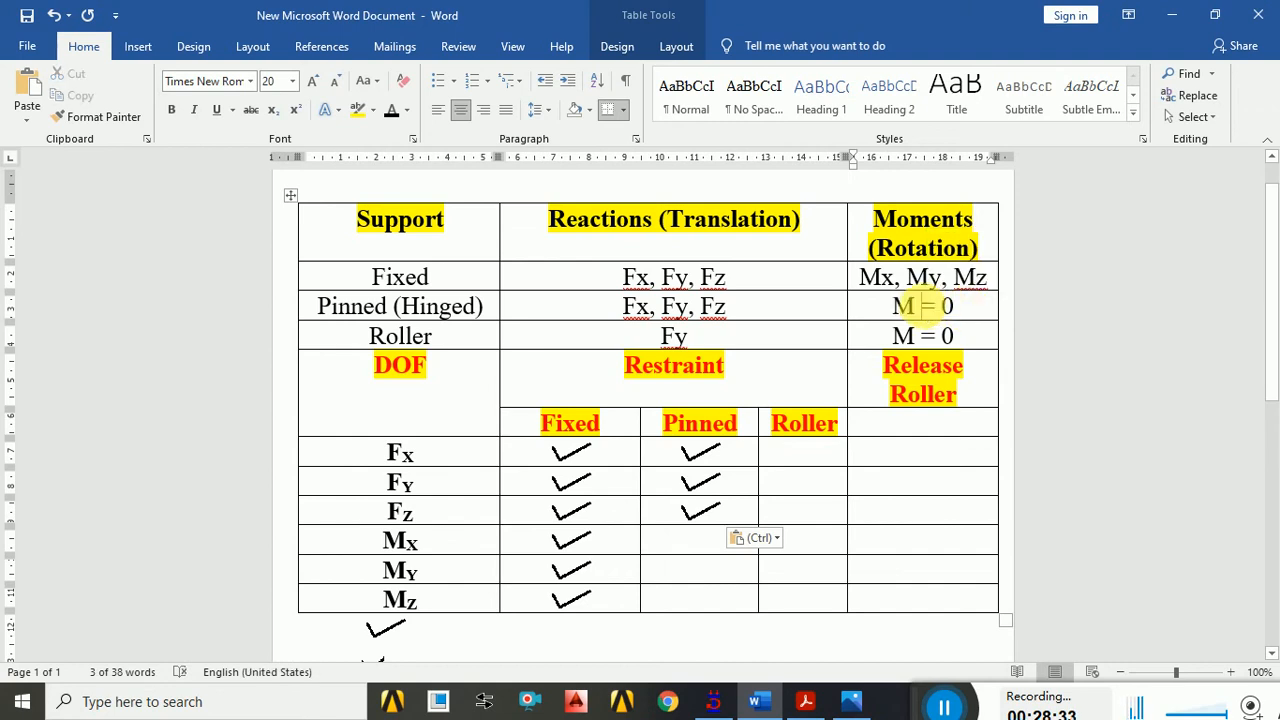
{"action": "mouse_move", "coordinate": [964, 307]}
{"action": "left_mouse_down"}
{"action": "mouse_move", "coordinate": [895, 307]}
{"action": "mouse_move", "coordinate": [955, 313]}
{"action": "left_mouse_up"}
{"action": "left_click", "coordinate": [906, 311]}
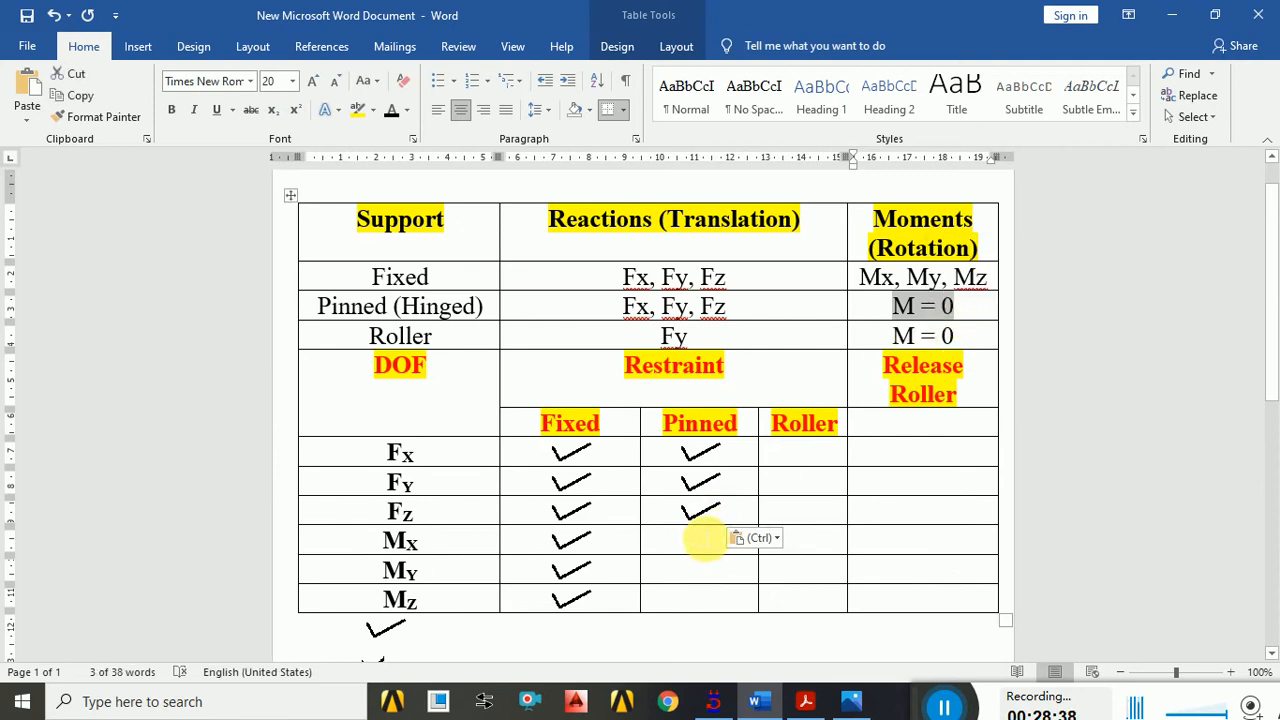
{"action": "left_click", "coordinate": [694, 532]}
{"action": "scroll", "coordinate": [485, 595], "scroll_direction": "down", "scroll_amount": 2}
{"action": "left_click", "coordinate": [372, 580]}
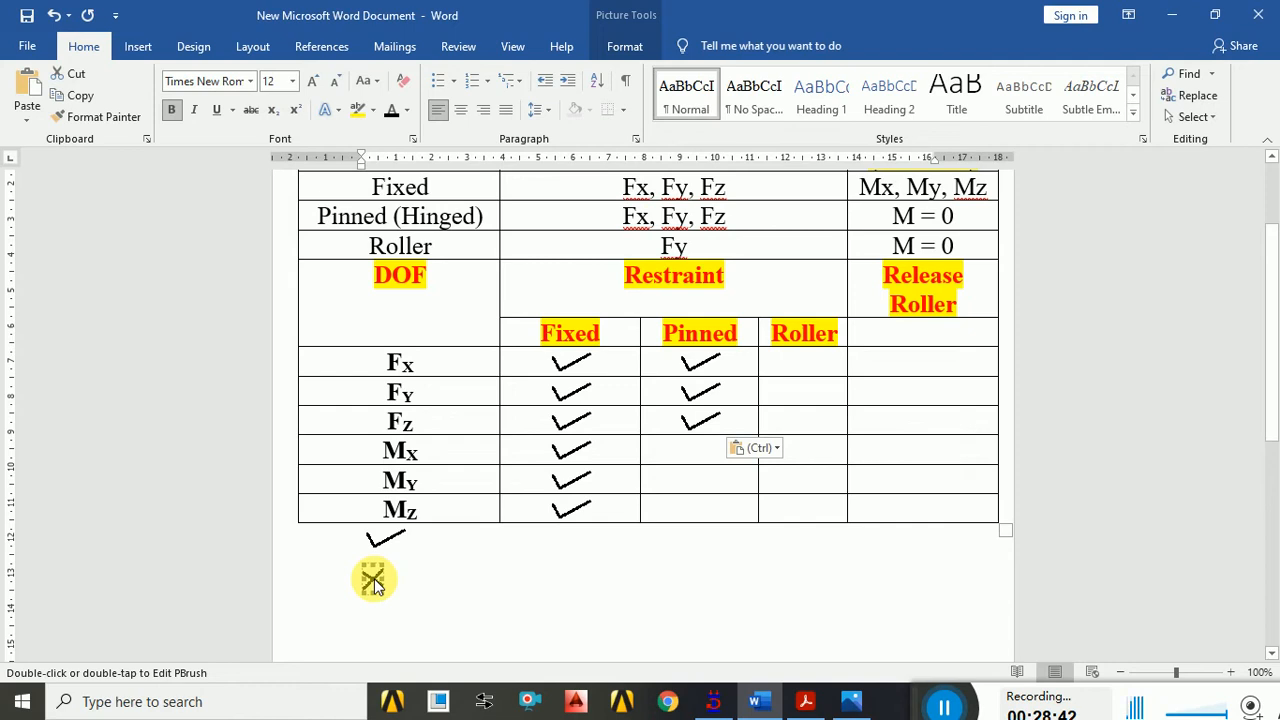
{"action": "left_click", "coordinate": [697, 465]}
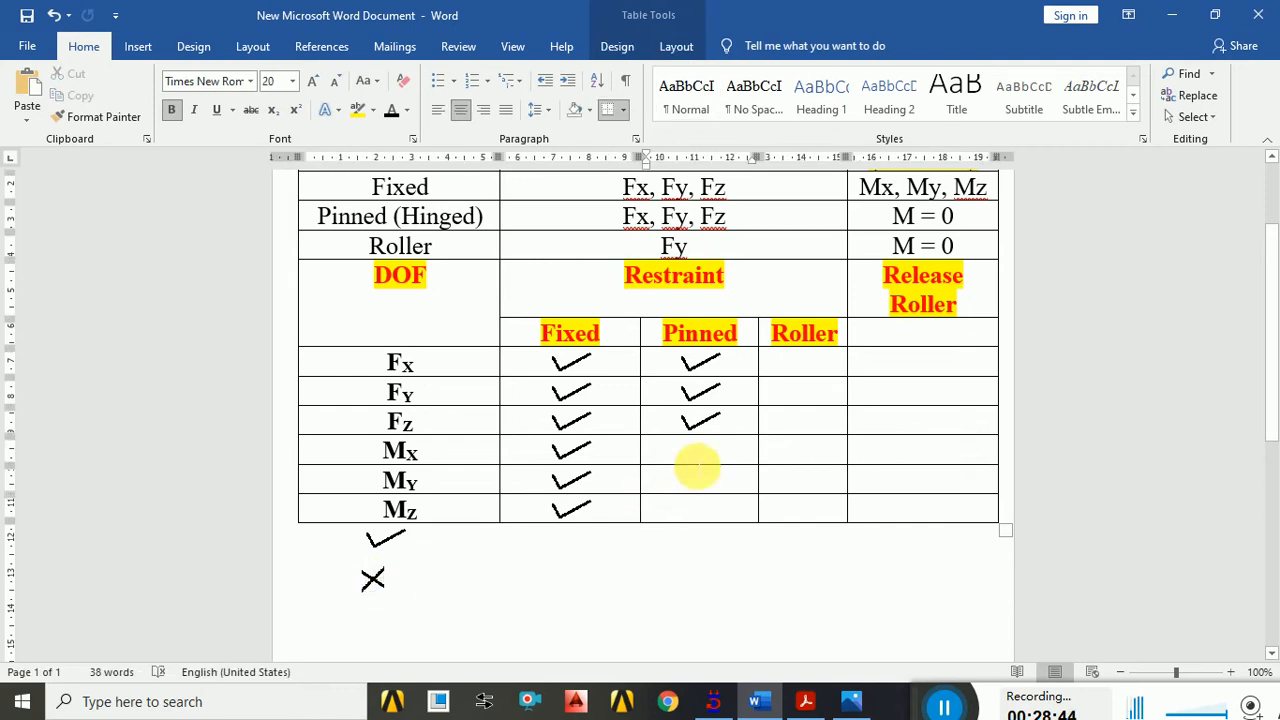
{"action": "key", "text": "ctrl+v"}
{"action": "left_click", "coordinate": [699, 485]}
{"action": "key", "text": "ctrl+v"}
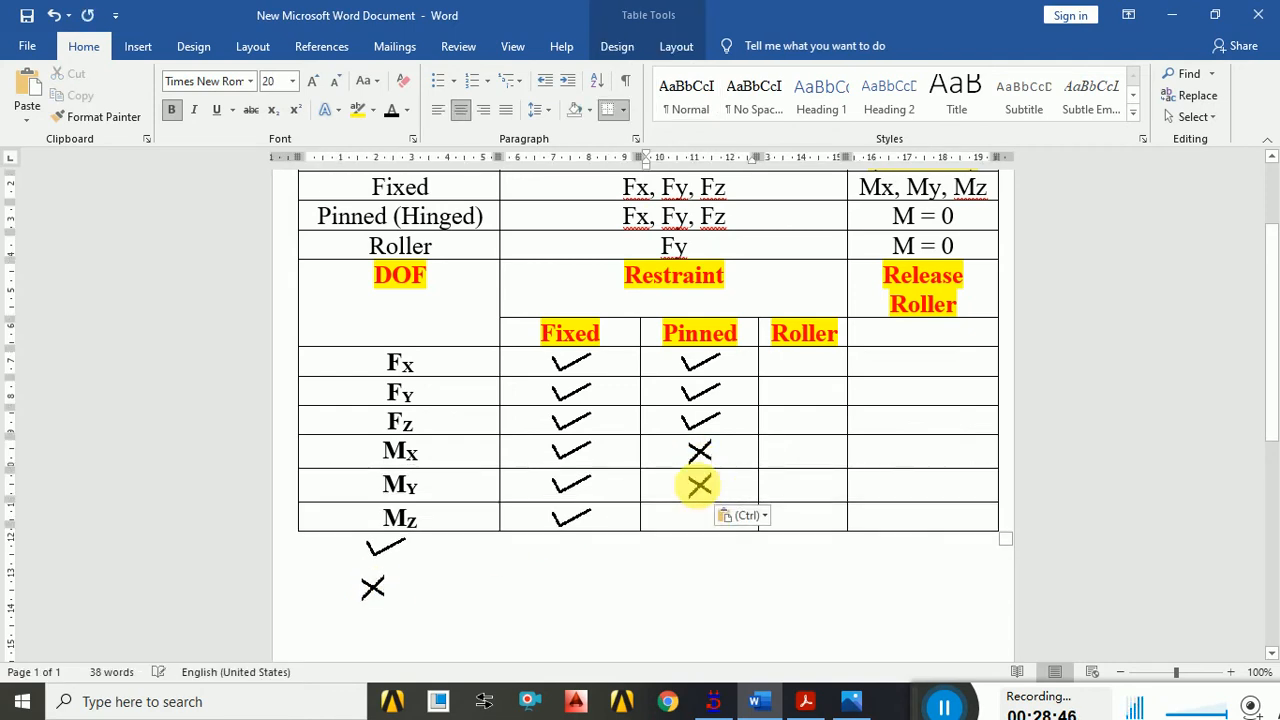
{"action": "left_click", "coordinate": [702, 517]}
{"action": "key", "text": "ctrl+v"}
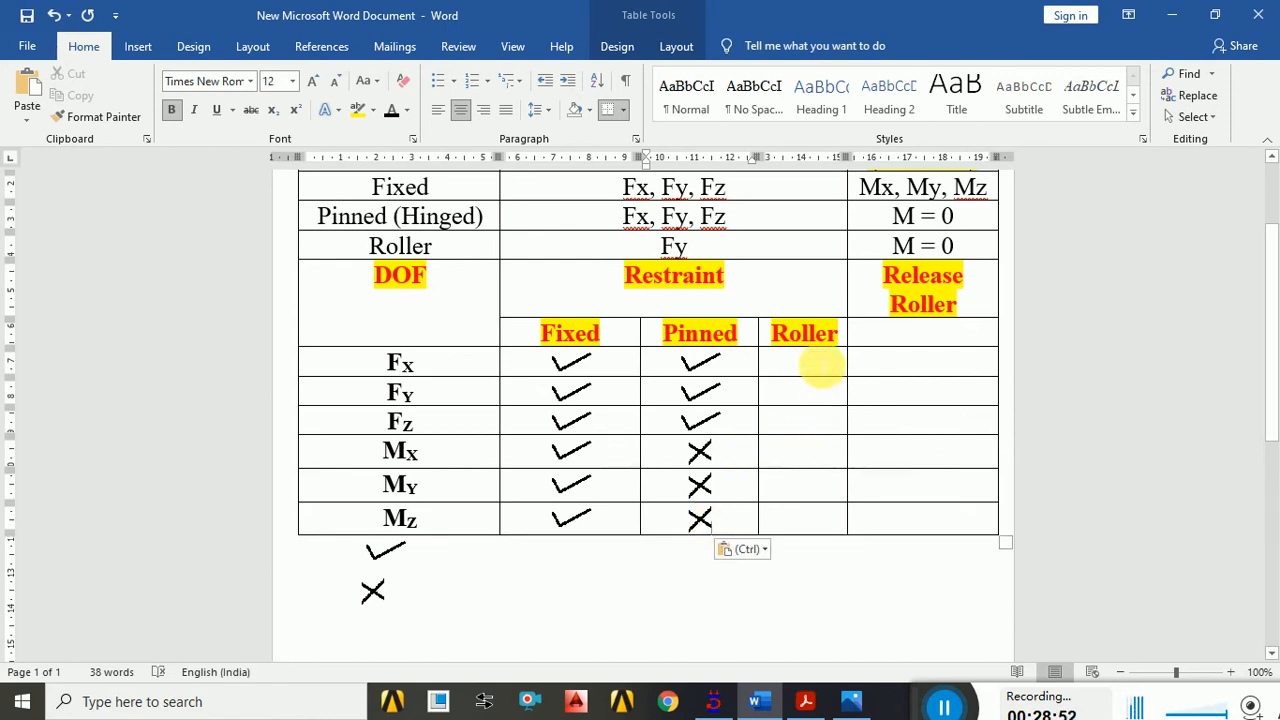
- Paste the cross mark into the Roller restraint column for Fx, Fz, Mx, My and Mz
{"action": "left_click", "coordinate": [820, 368]}
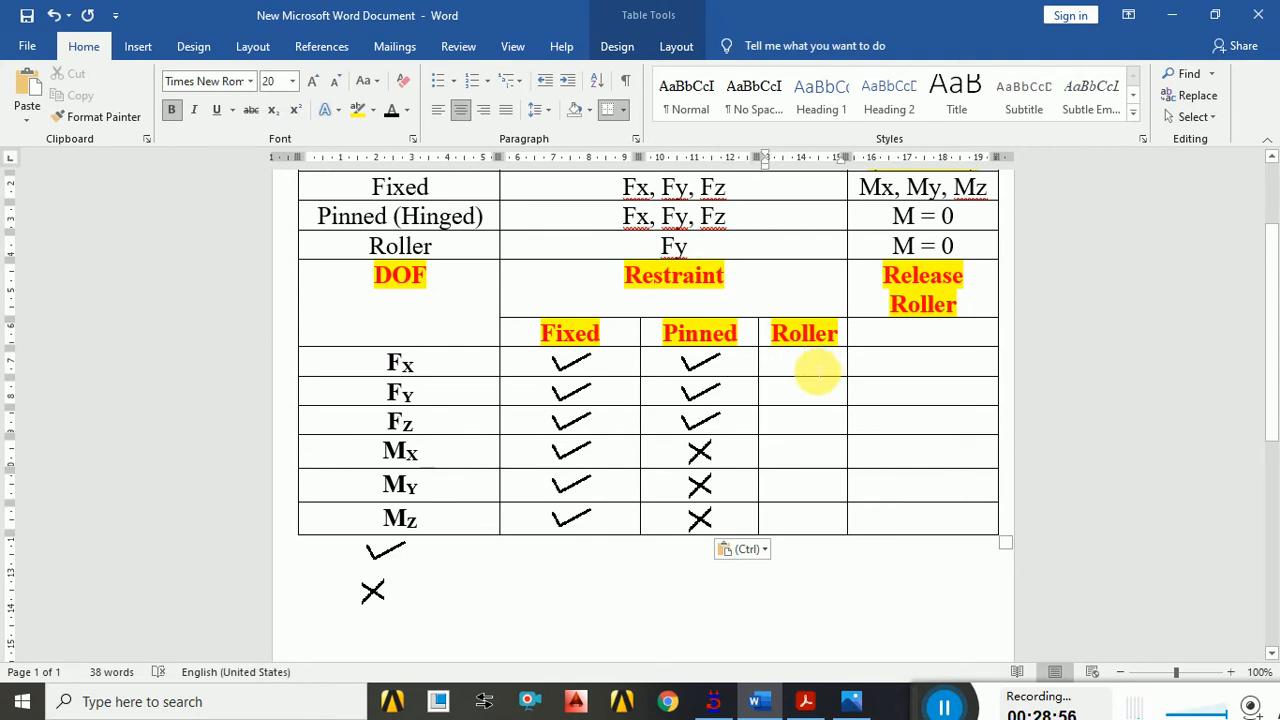
{"action": "key", "text": "ctrl+v"}
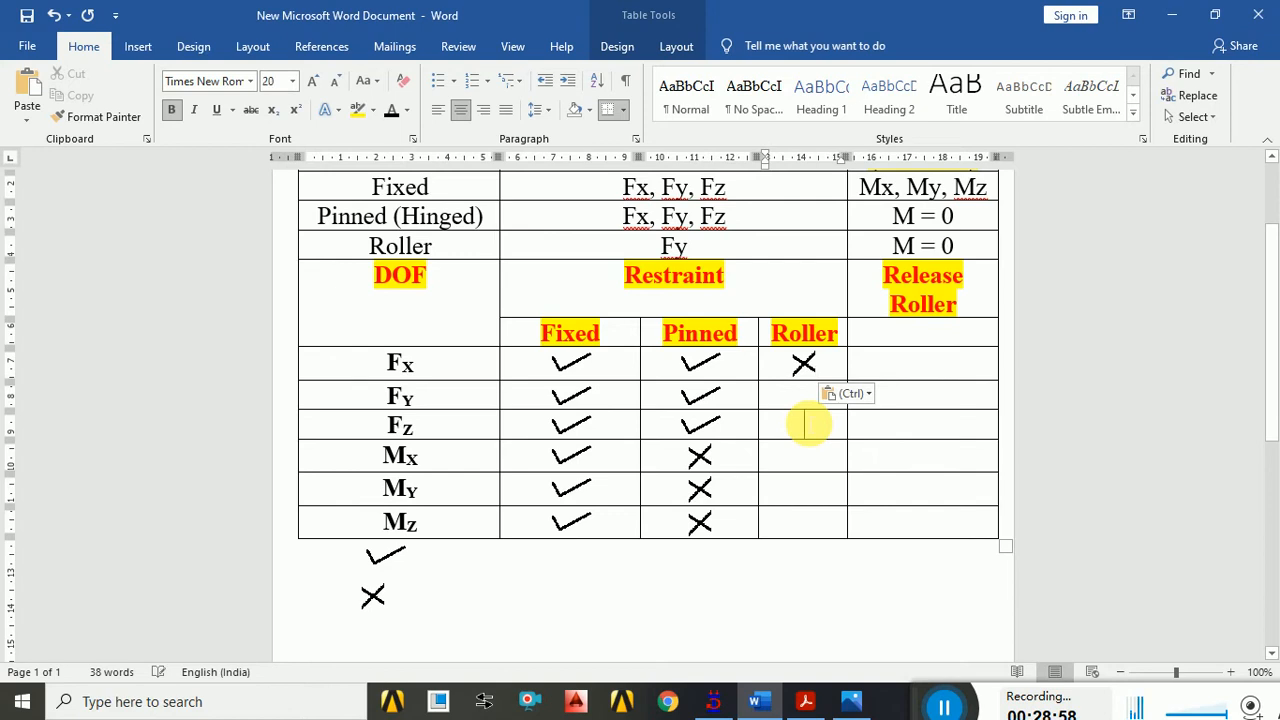
{"action": "left_click", "coordinate": [805, 425]}
{"action": "key", "text": "ctrl+v"}
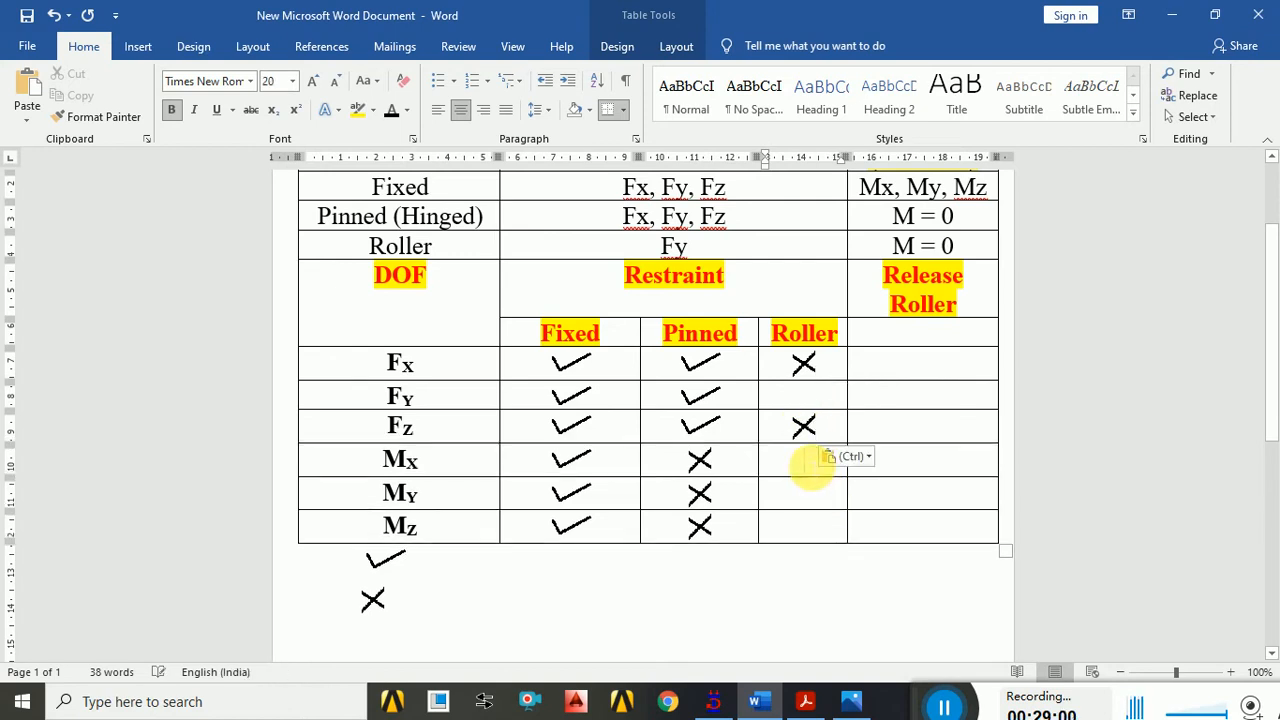
{"action": "key", "text": "ctrl+v"}
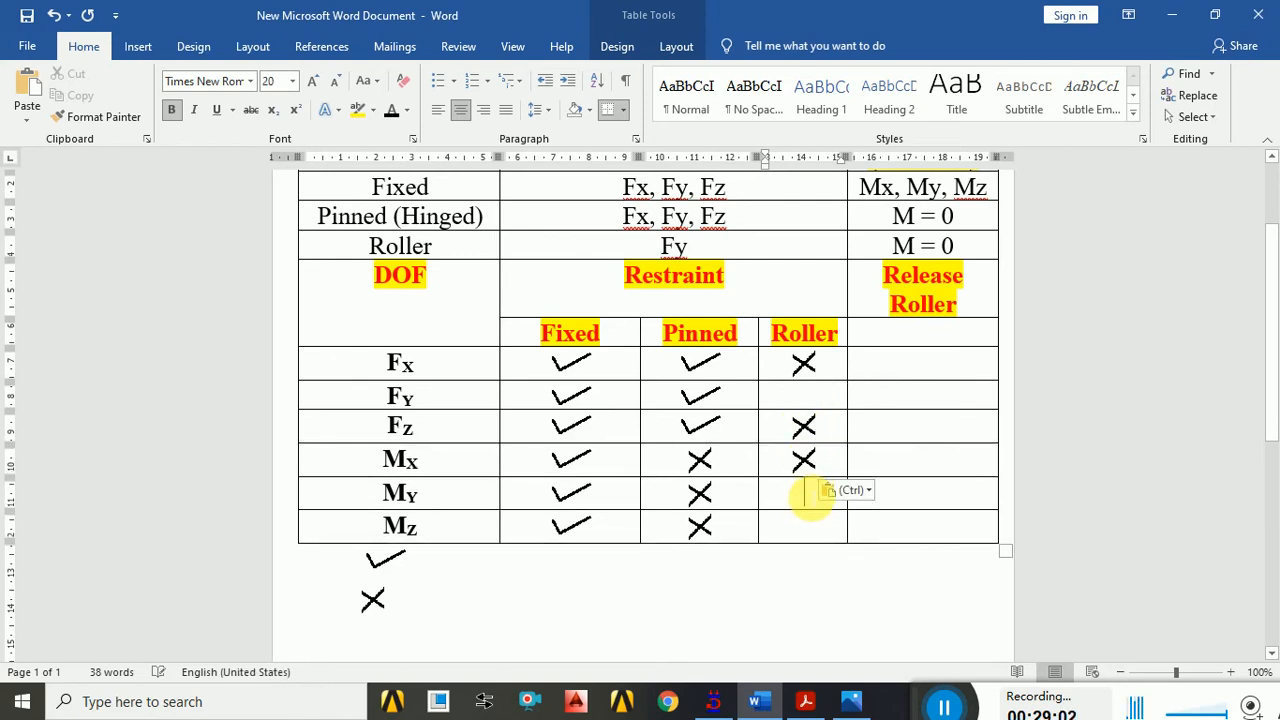
{"action": "key", "text": "ctrl+v"}
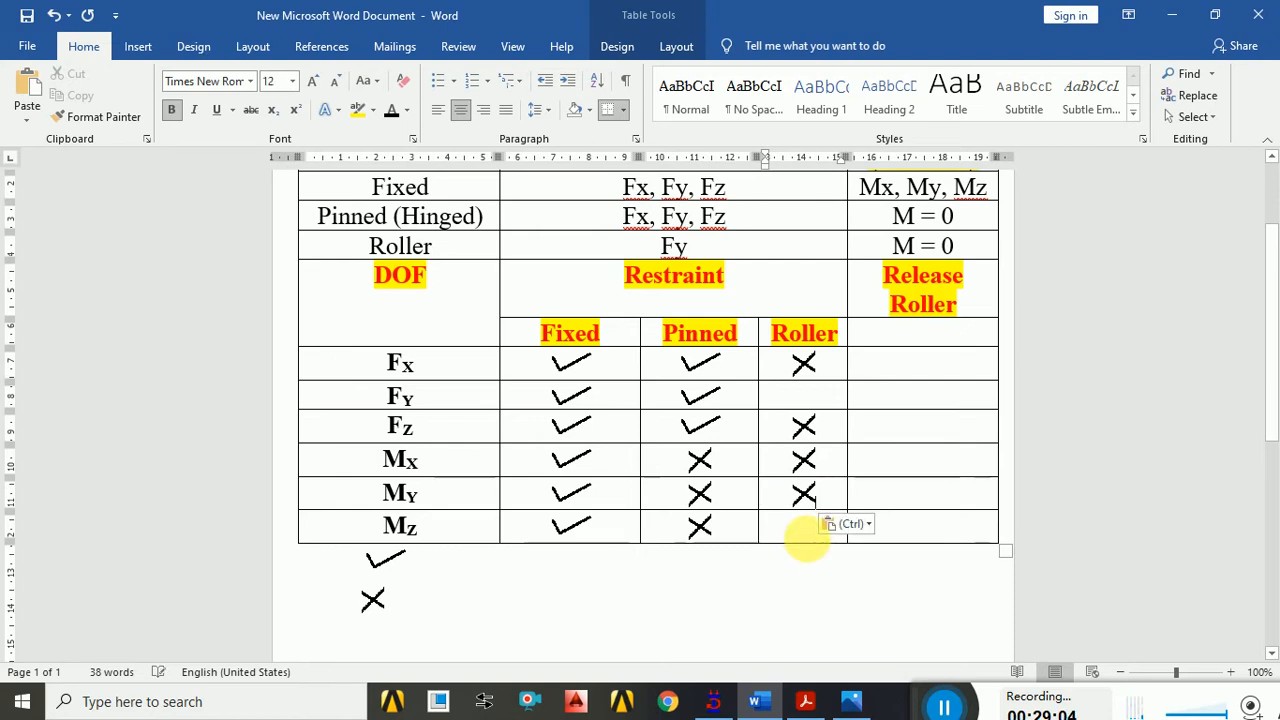
{"action": "key", "text": "ctrl+v"}
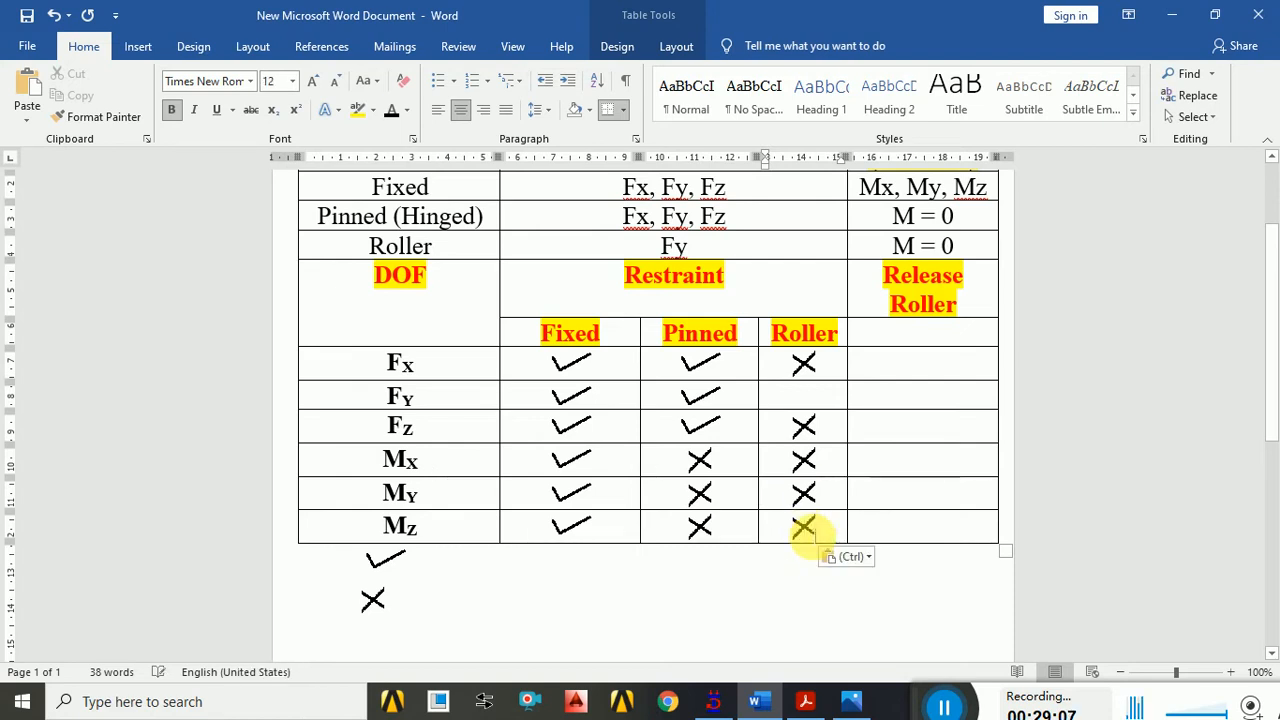
- Copy the tick mark below the table into the Roller restraint column for Fy
{"action": "left_click", "coordinate": [392, 565]}
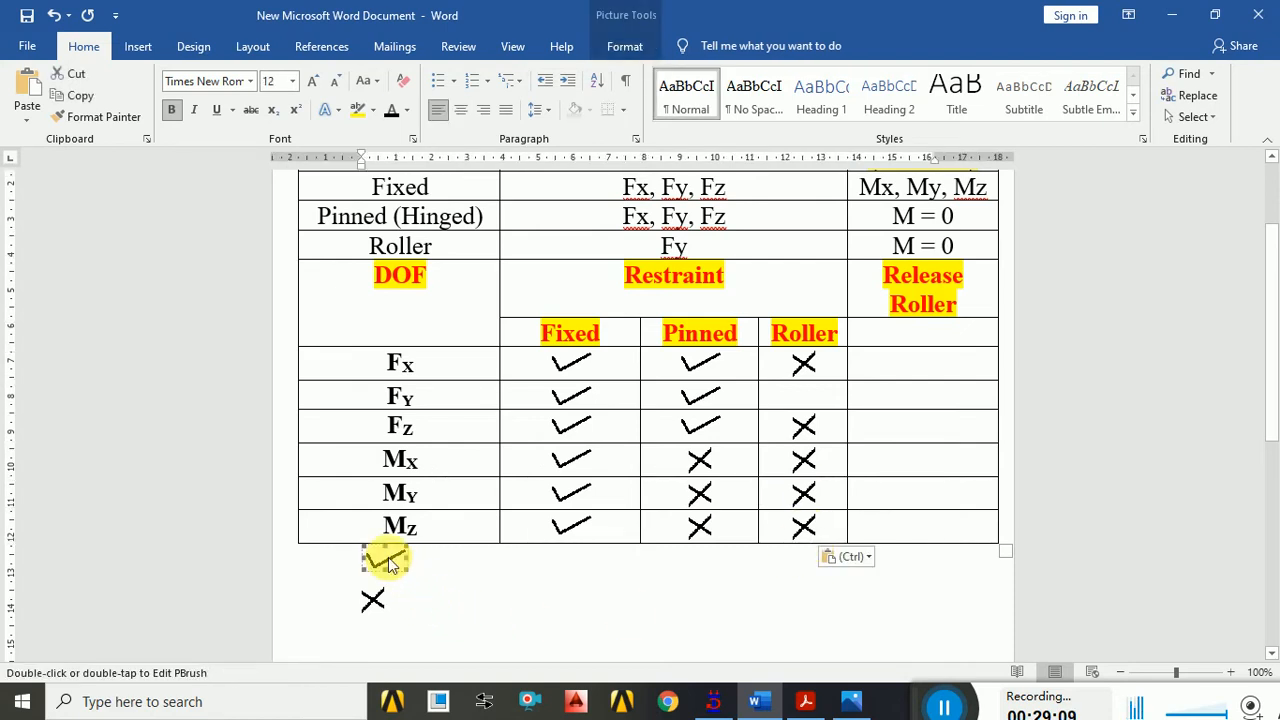
{"action": "key", "text": "ctrl+c"}
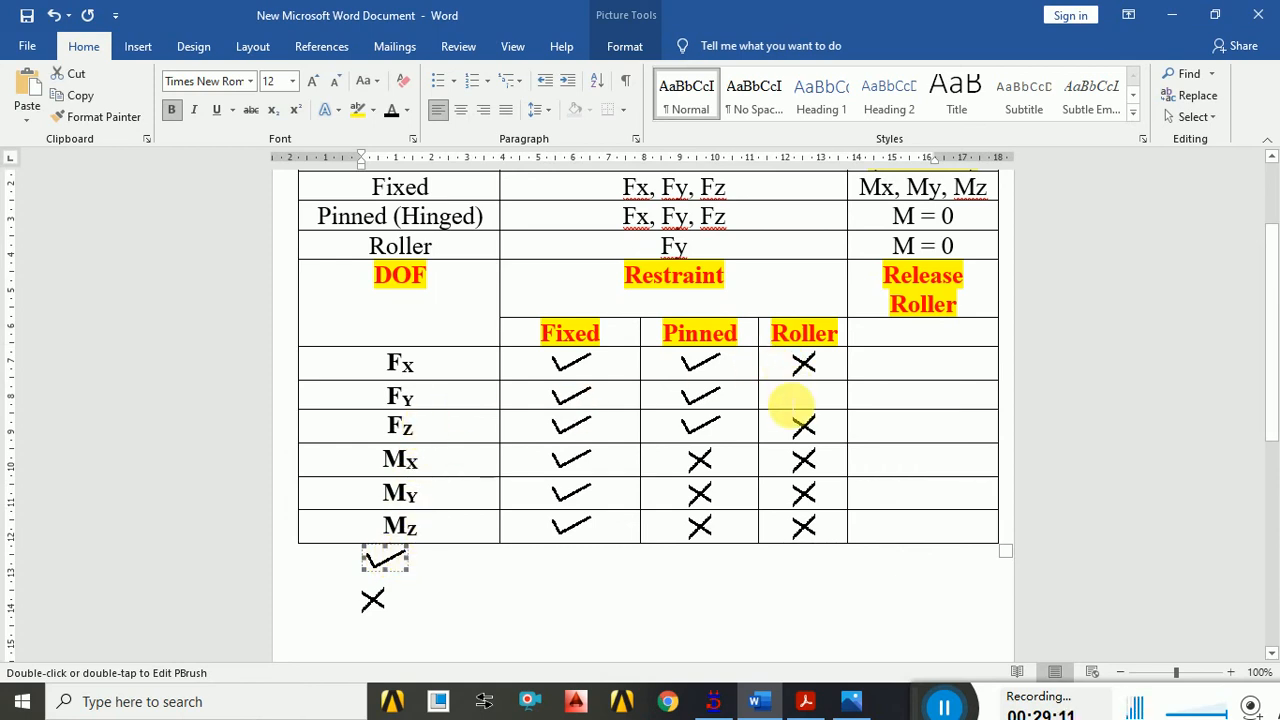
{"action": "left_click", "coordinate": [792, 405]}
{"action": "key", "text": "ctrl+v"}
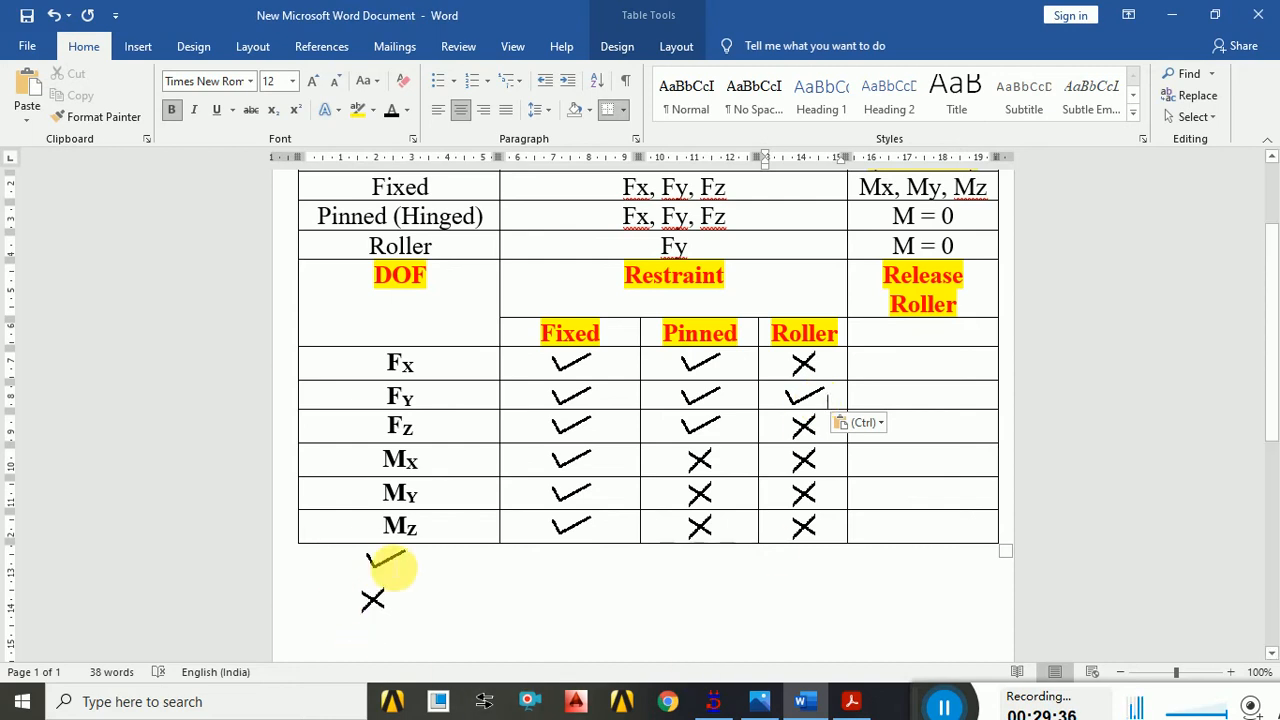
- Paste the tick mark into the Release Roller column for Fx, Fz, Mx, My and Mz
{"action": "left_click", "coordinate": [388, 566]}
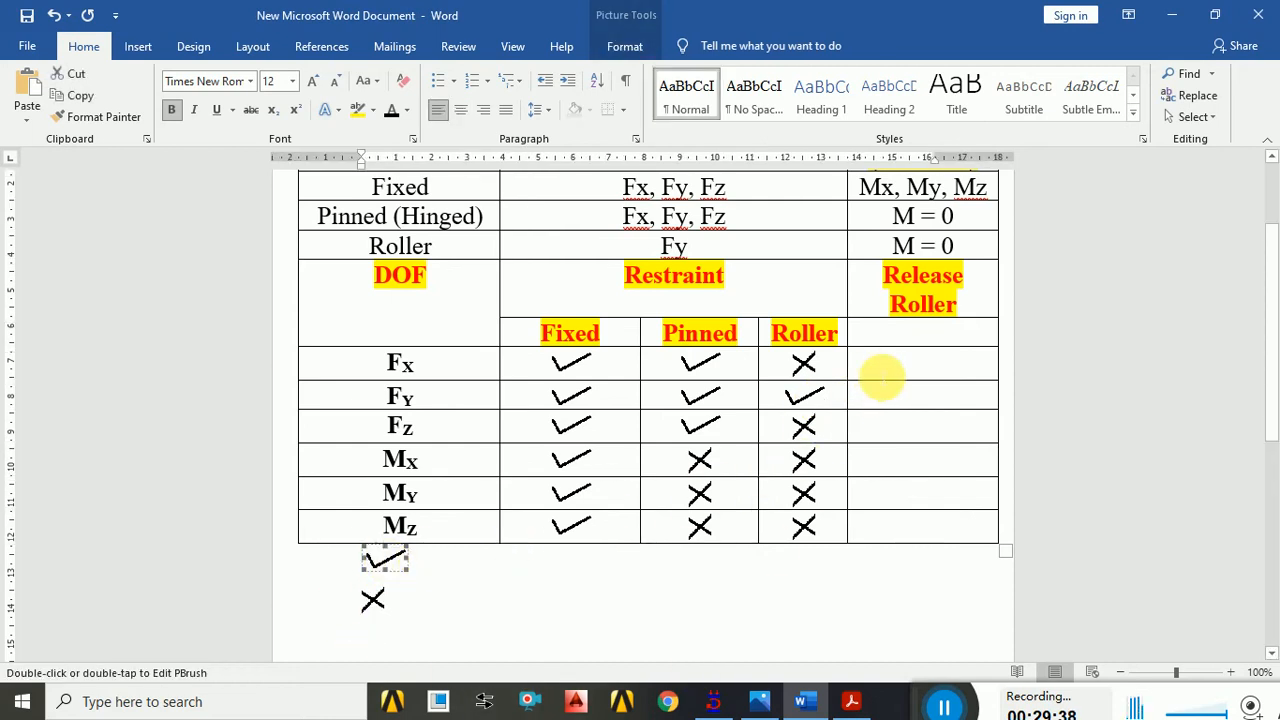
{"action": "left_click", "coordinate": [877, 369]}
{"action": "key", "text": "ctrl+v"}
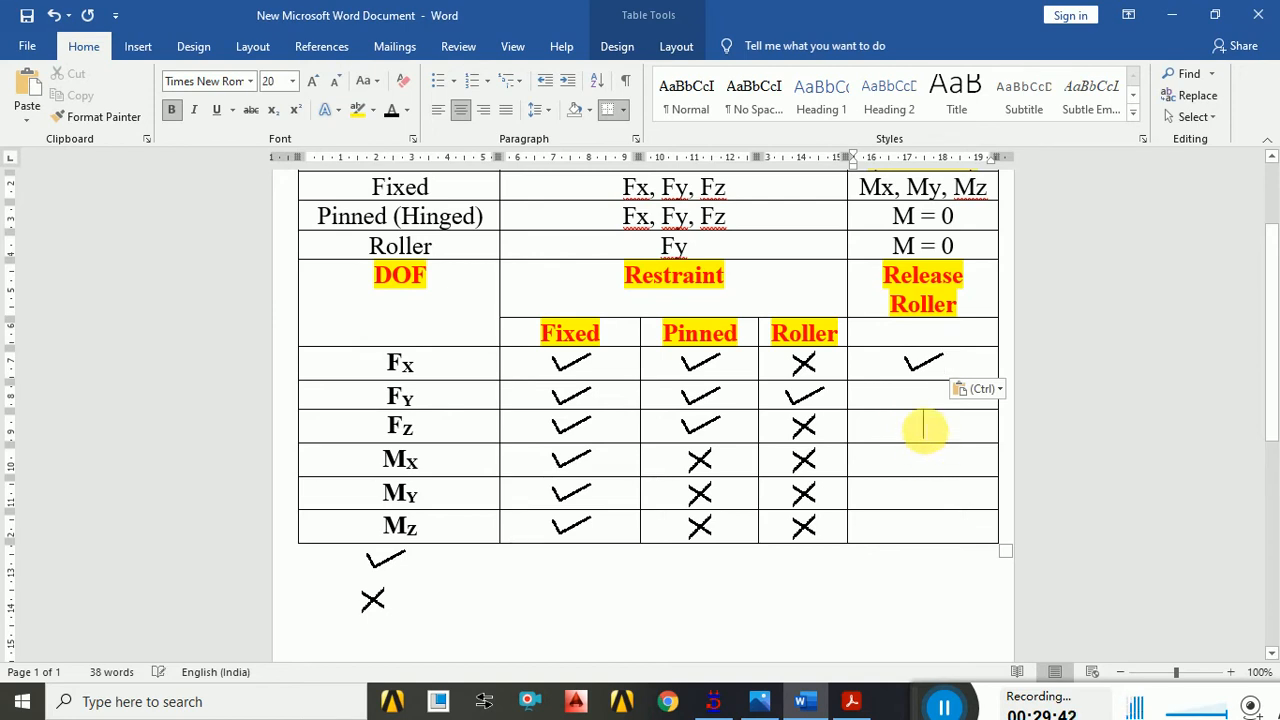
{"action": "left_click", "coordinate": [923, 428]}
{"action": "key", "text": "ctrl+v"}
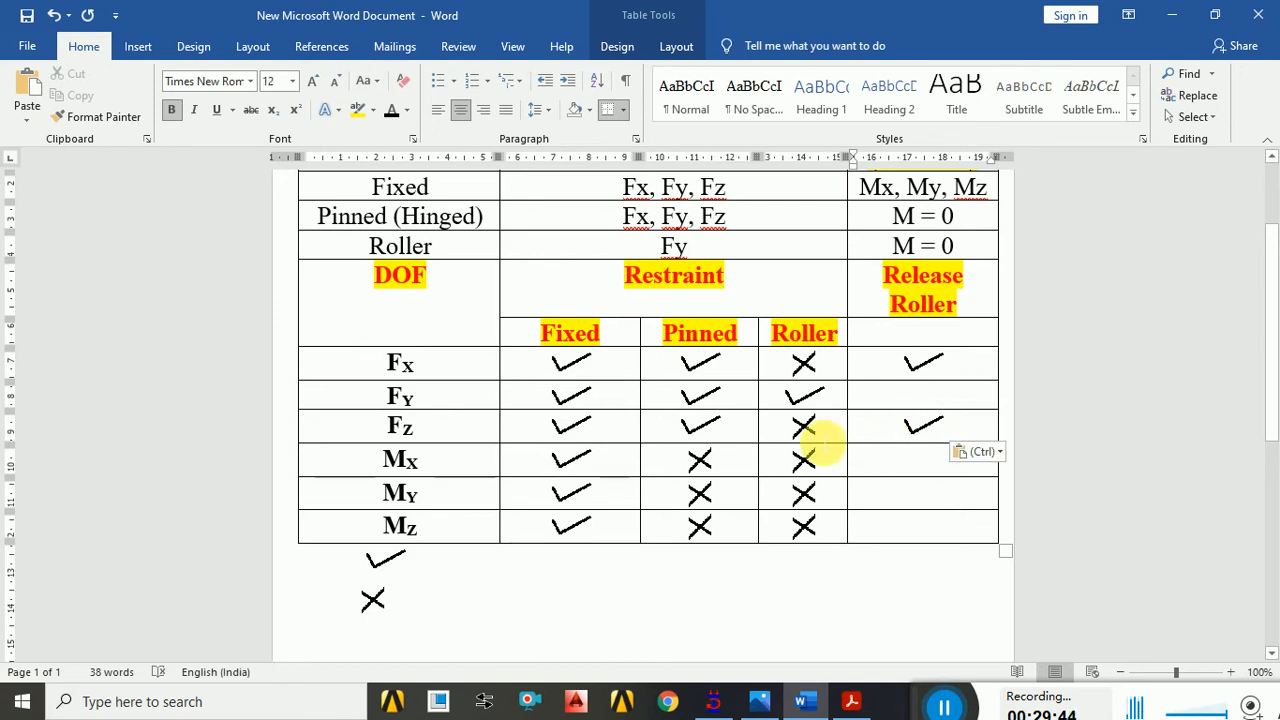
{"action": "left_click", "coordinate": [924, 468]}
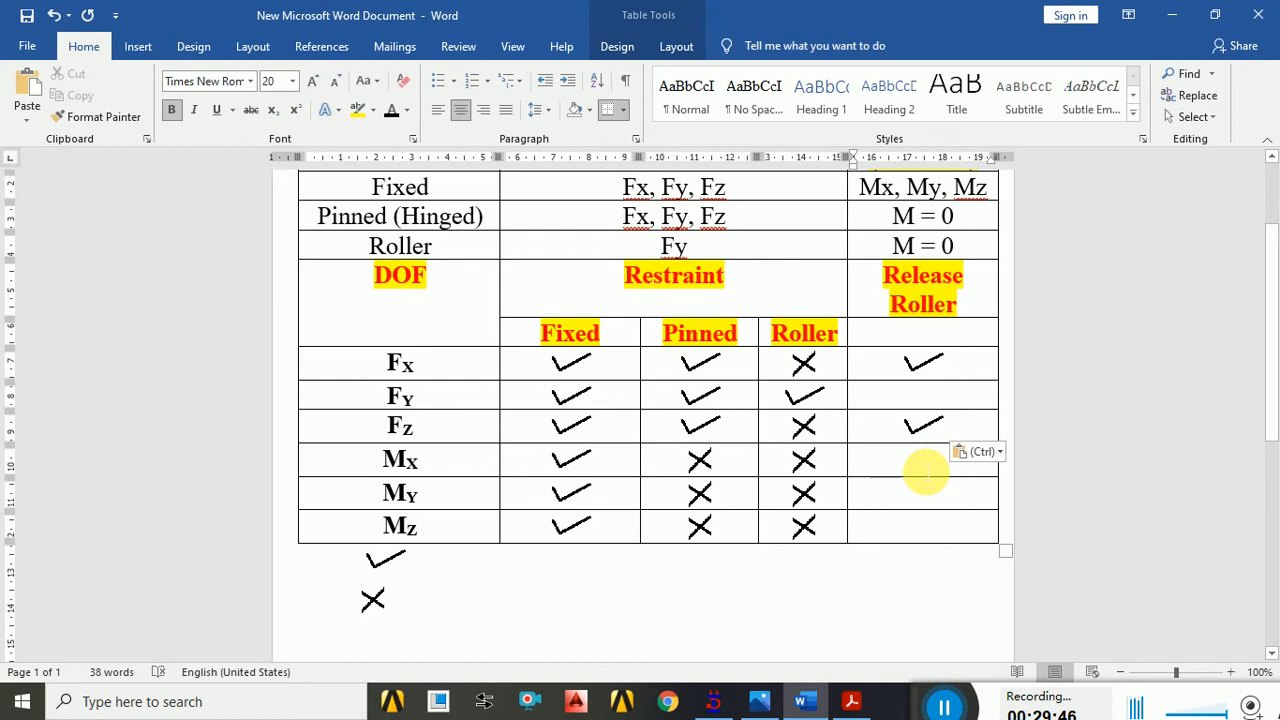
{"action": "key", "text": "ctrl+v"}
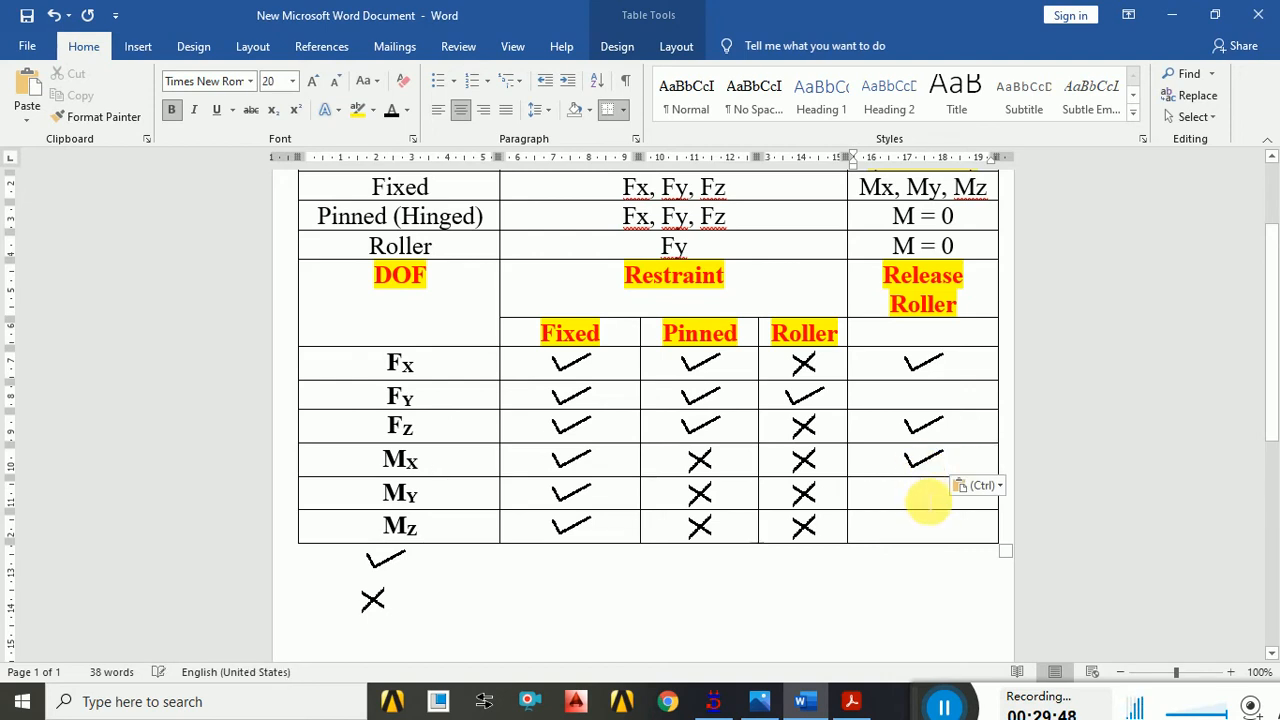
{"action": "key", "text": "ctrl+v"}
{"action": "left_click", "coordinate": [926, 522]}
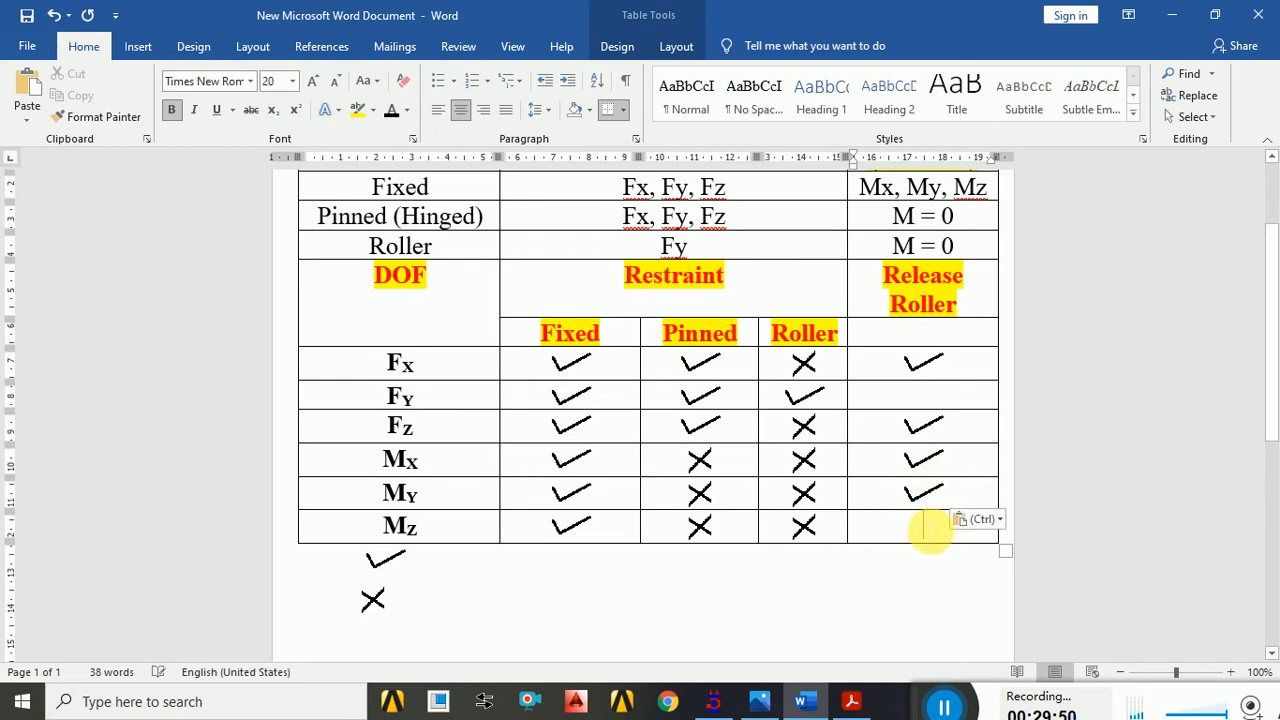
{"action": "key", "text": "ctrl+v"}
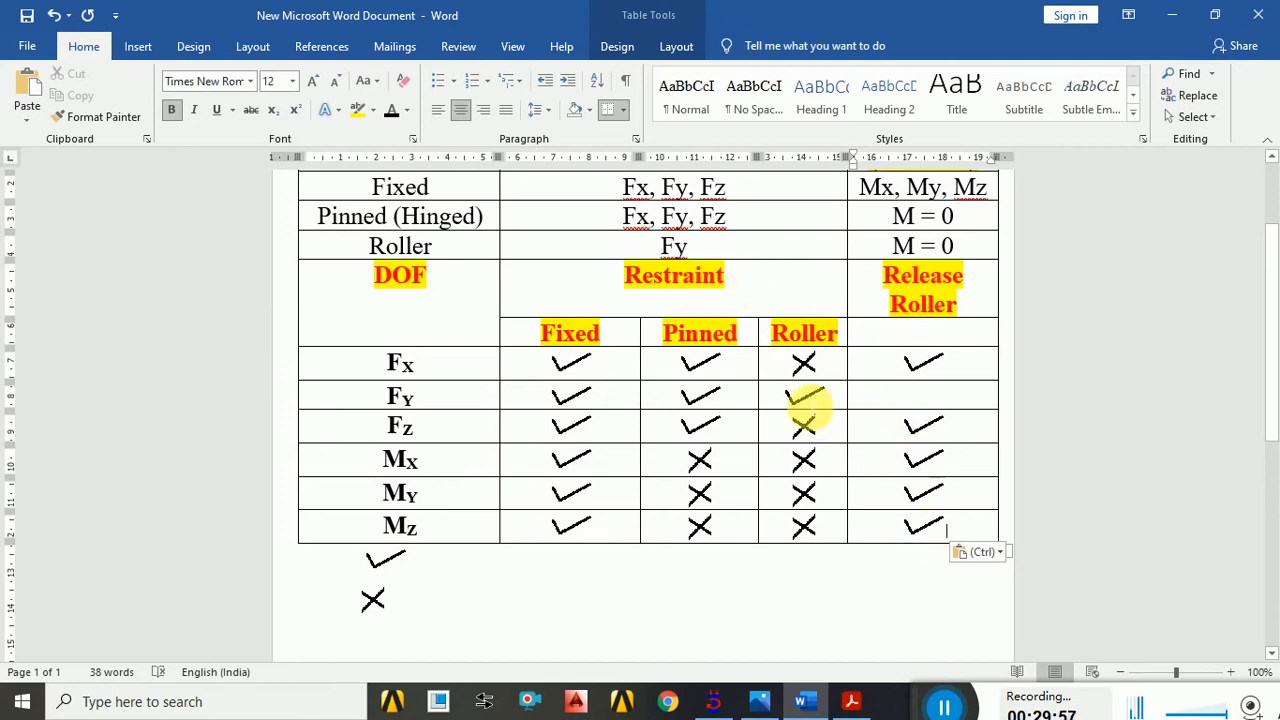
- Copy the cross mark below the table into the Release Roller column for Fy
{"action": "left_click", "coordinate": [375, 604]}
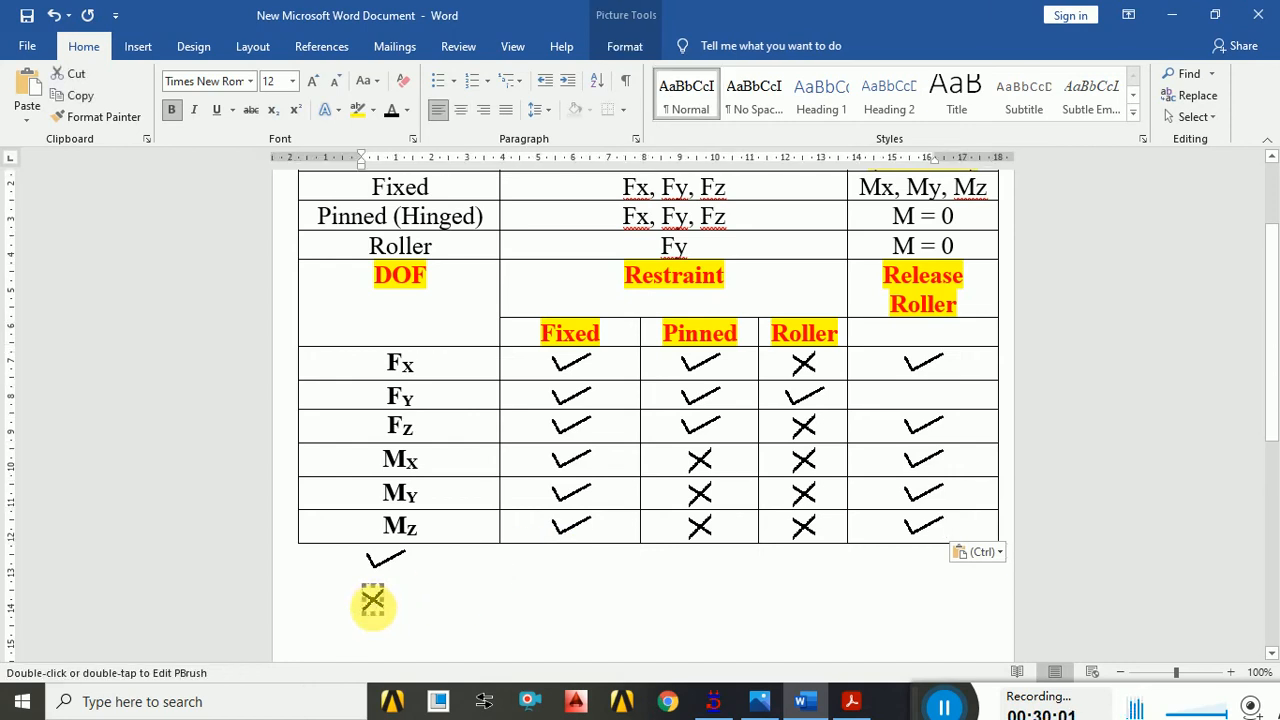
{"action": "key", "text": "ctrl+c"}
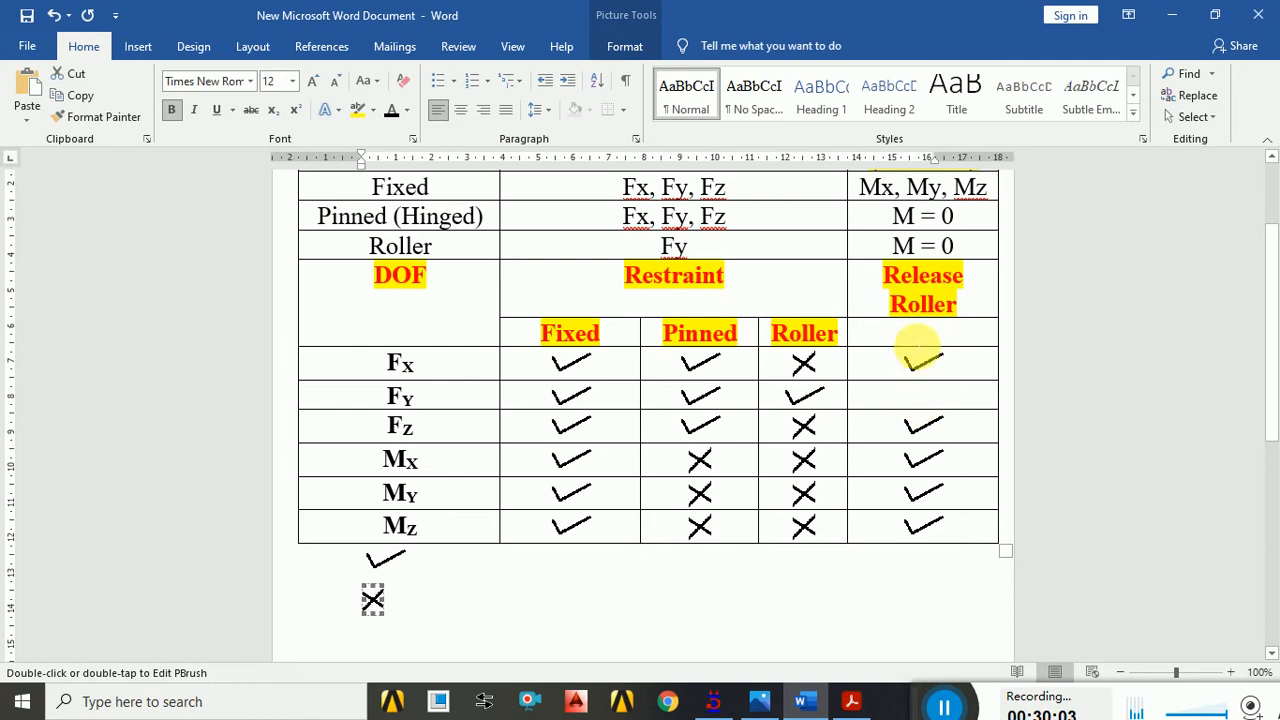
{"action": "left_click", "coordinate": [906, 400]}
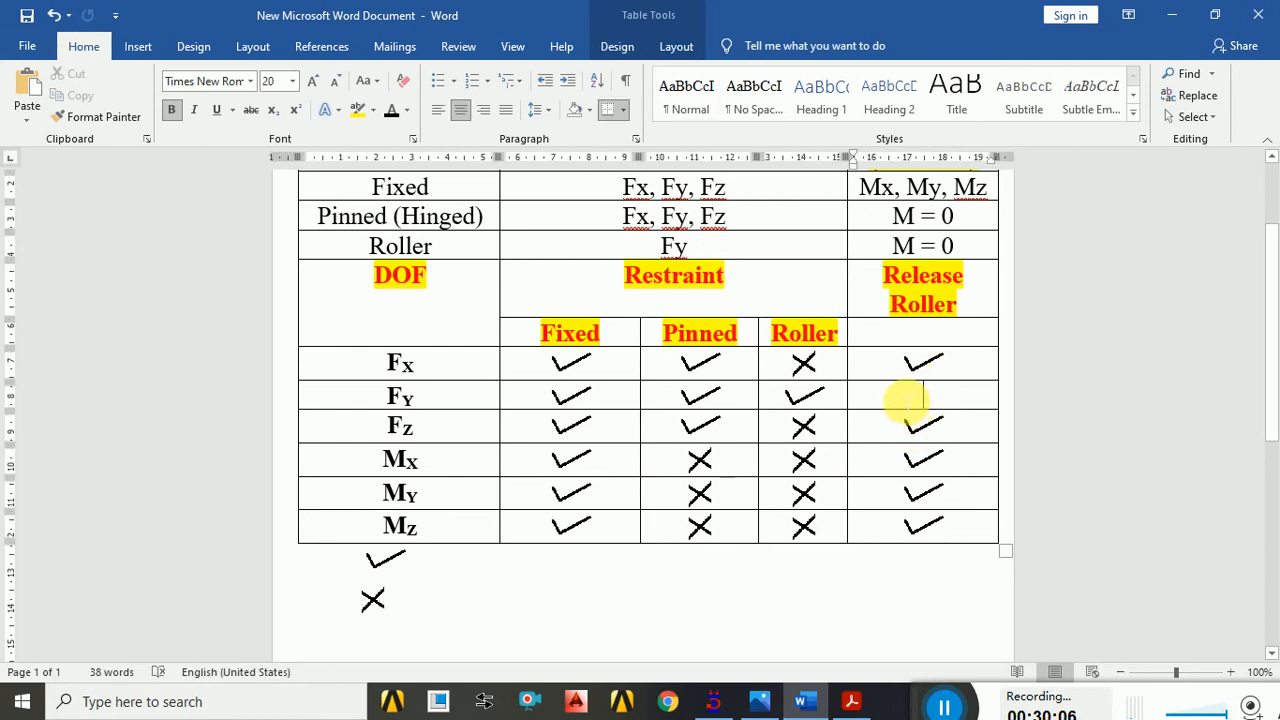
{"action": "key", "text": "ctrl+v"}
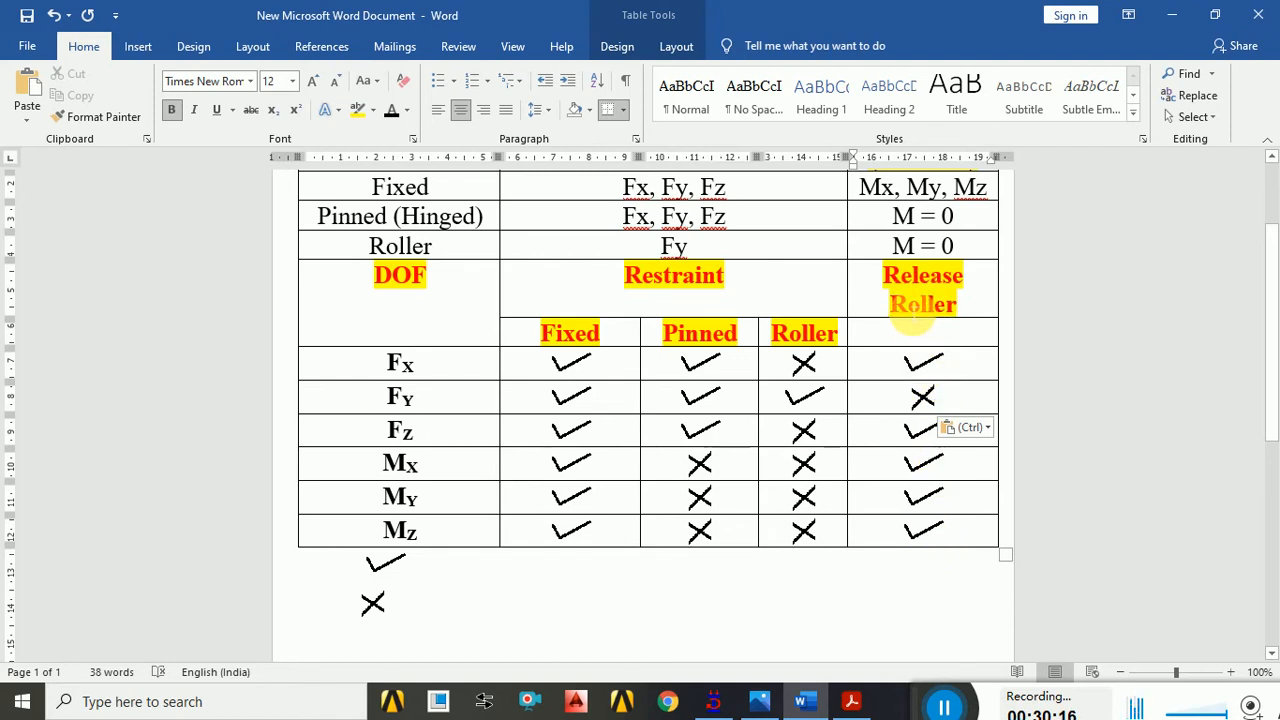
- Review the tick and cross marks in the Release Roller column, row by row from Fx to Mz
{"action": "left_click", "coordinate": [925, 360]}
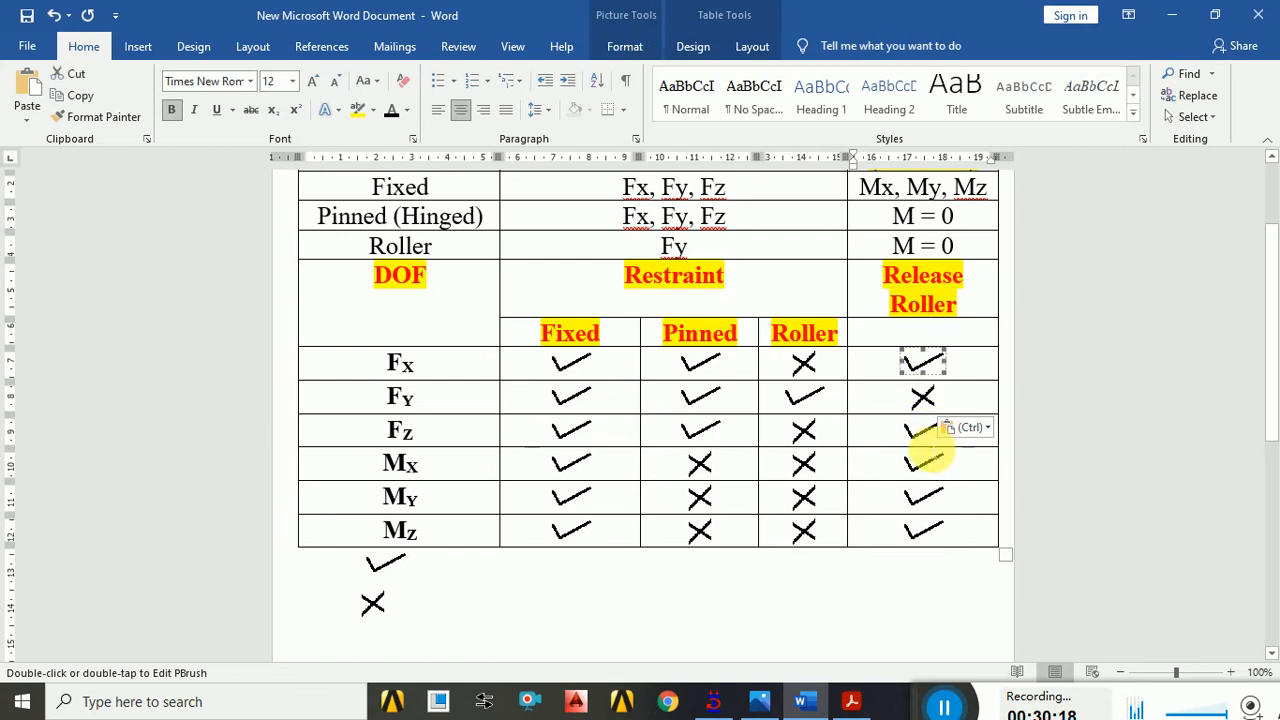
{"action": "left_click", "coordinate": [924, 496]}
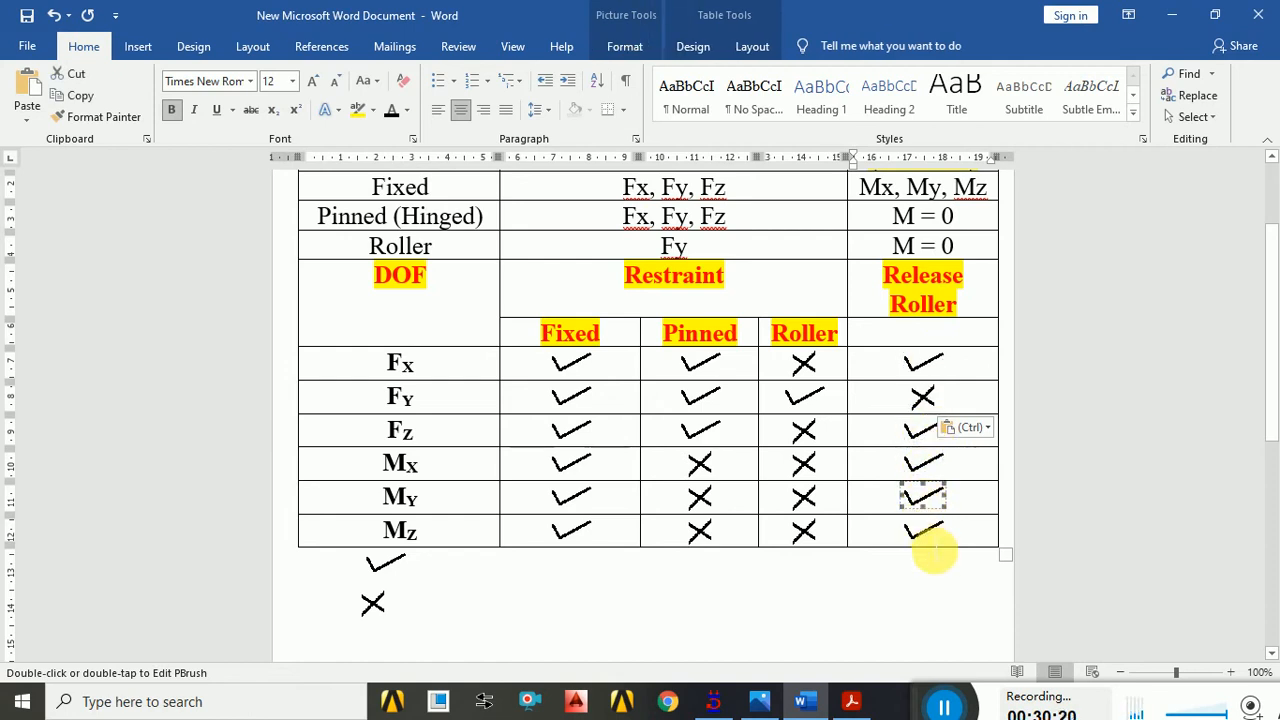
{"action": "left_click", "coordinate": [914, 400]}
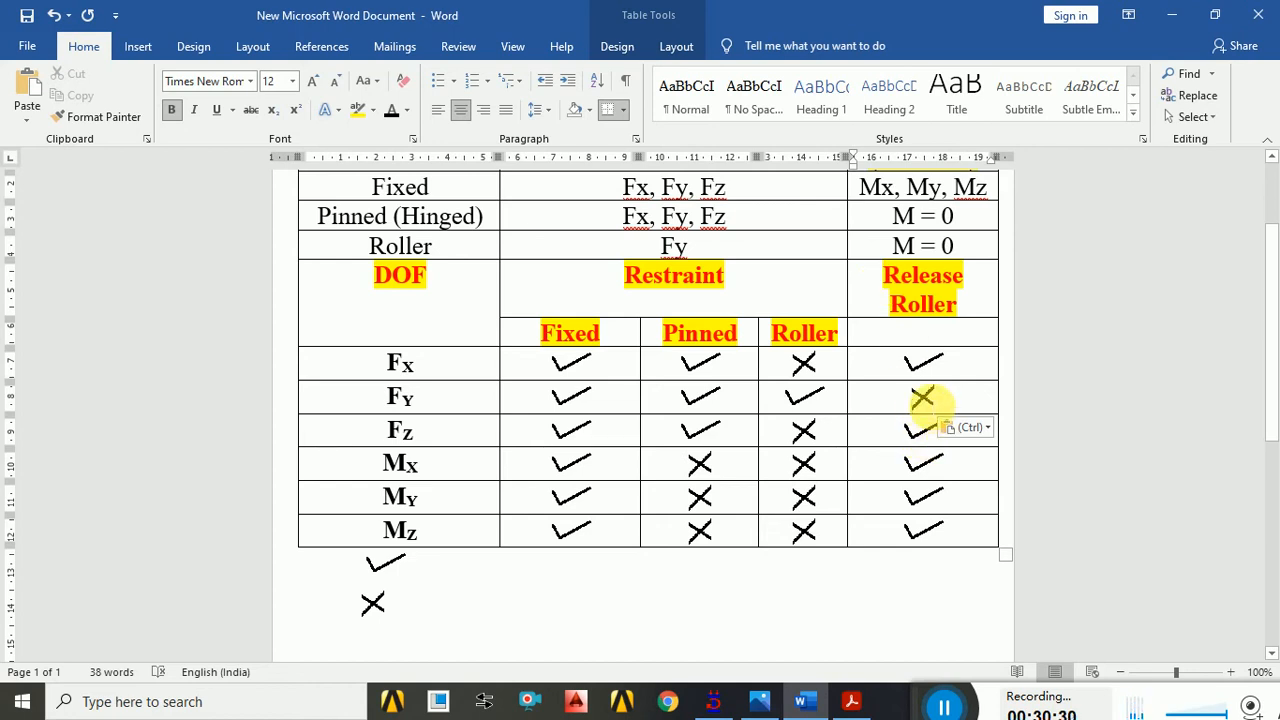
{"action": "left_click", "coordinate": [921, 398]}
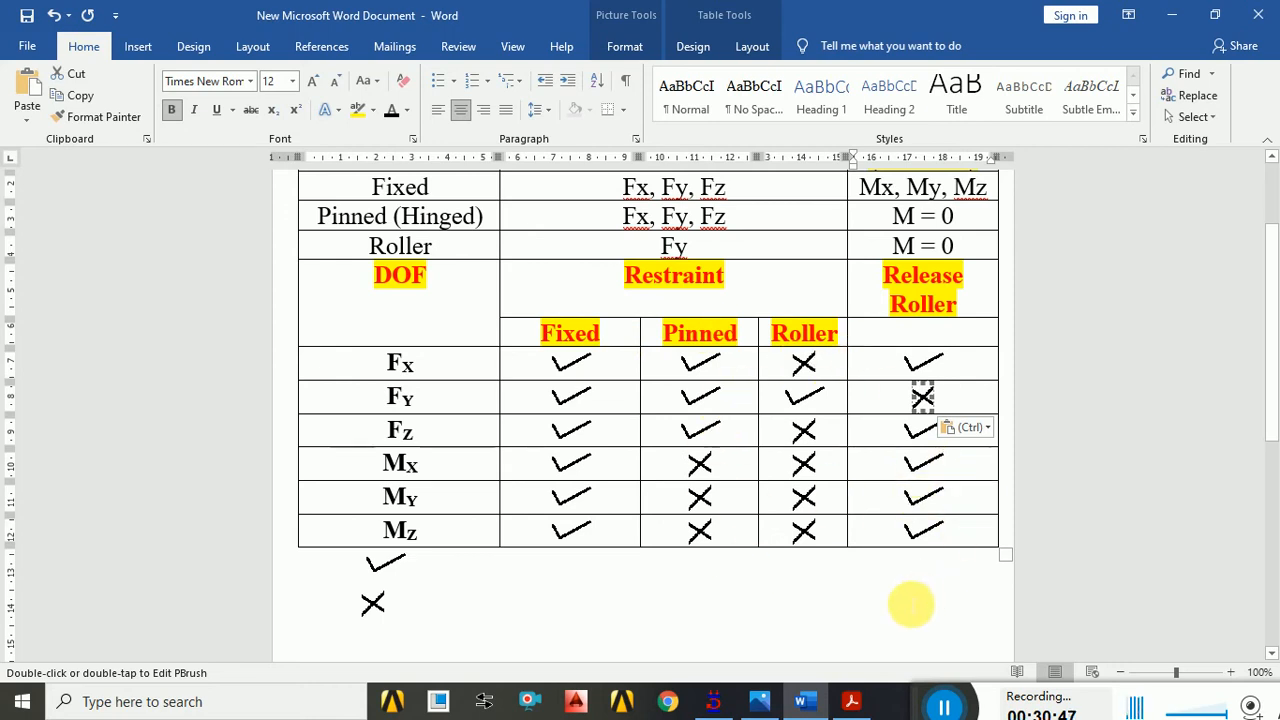
{"action": "left_click", "coordinate": [872, 594]}
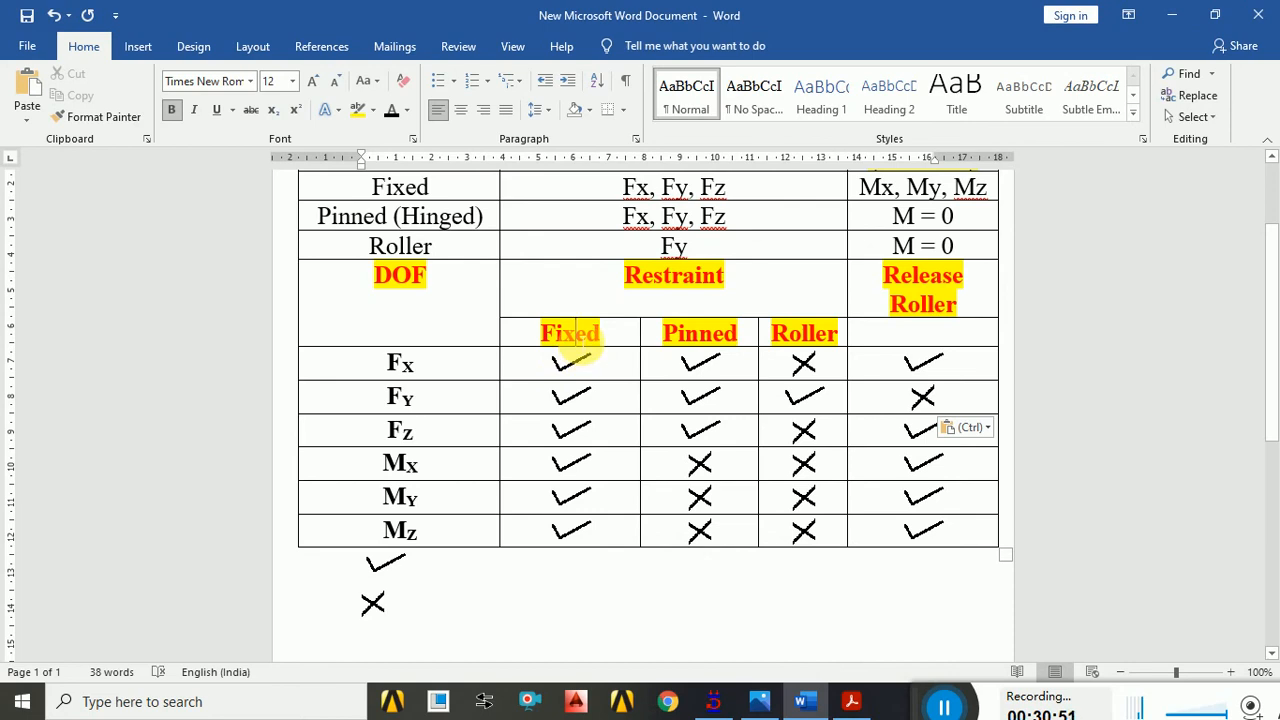
- Compare the table's Fixed column with the Fixed restraints in STAAD.Pro's Create Support dialog, and return to Word to examine the Pinned column
{"action": "left_click", "coordinate": [575, 340]}
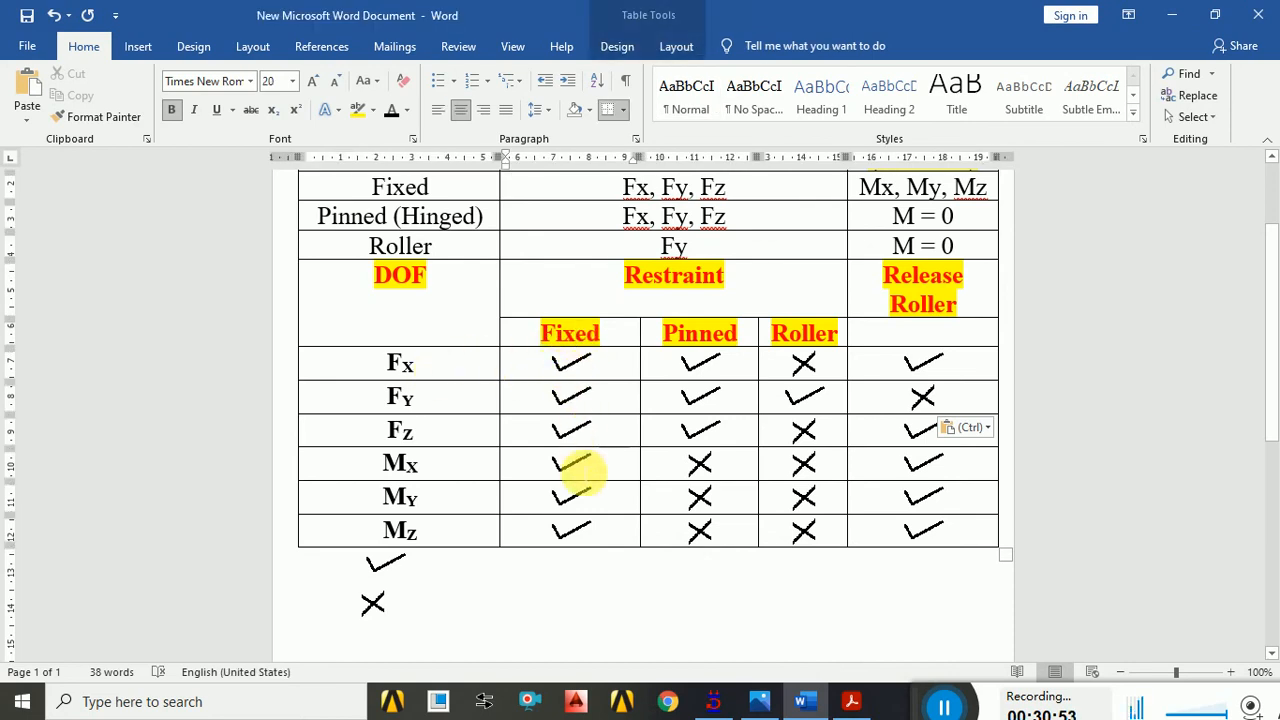
{"action": "left_click", "coordinate": [716, 703]}
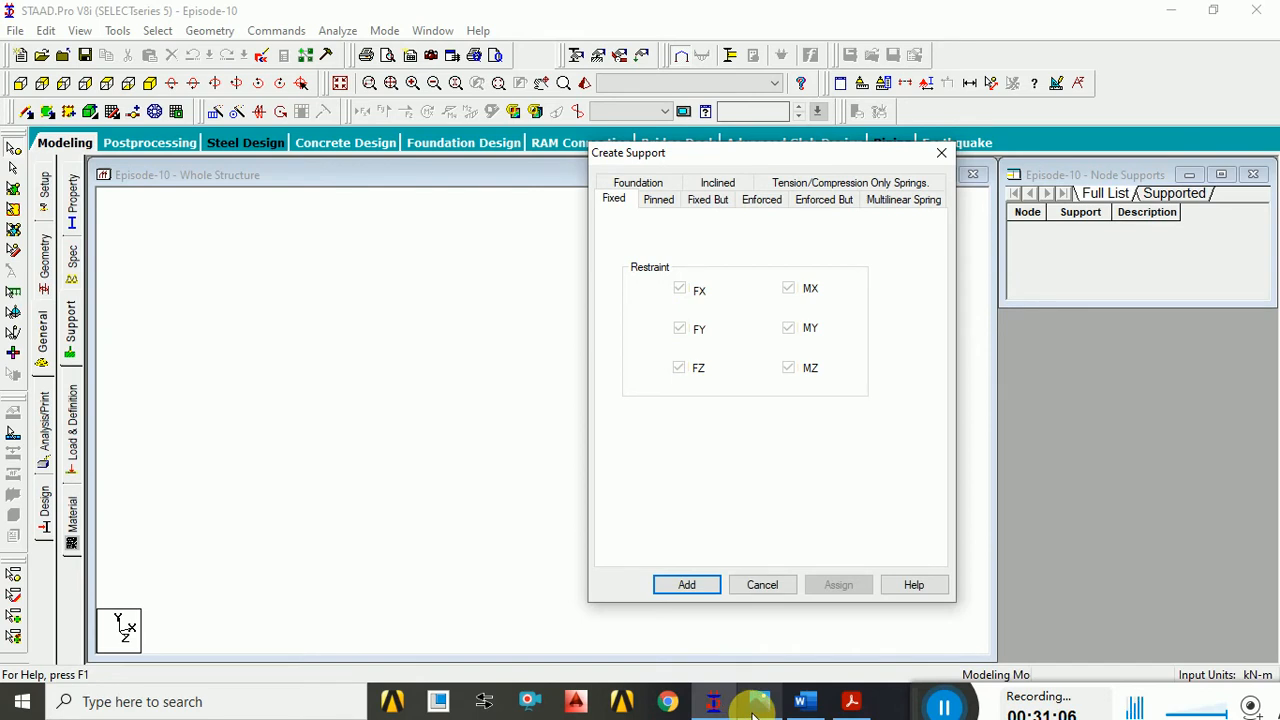
{"action": "left_click", "coordinate": [800, 702]}
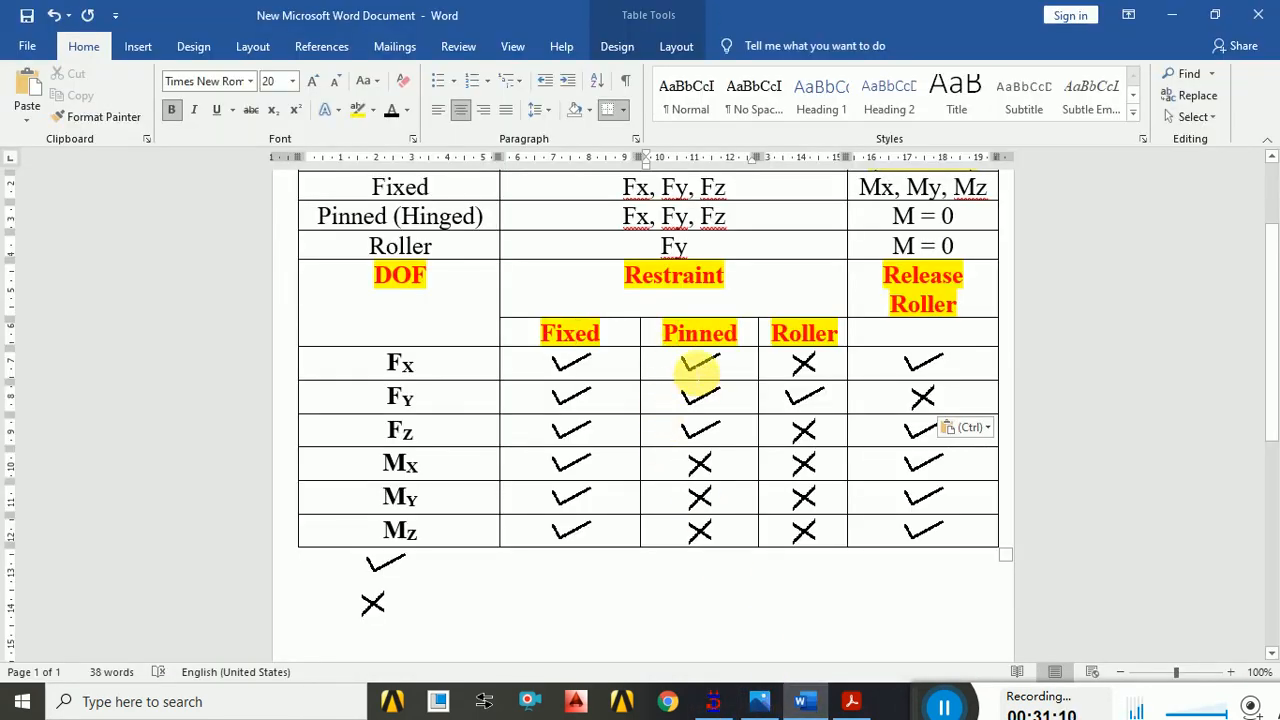
{"action": "left_click", "coordinate": [700, 380]}
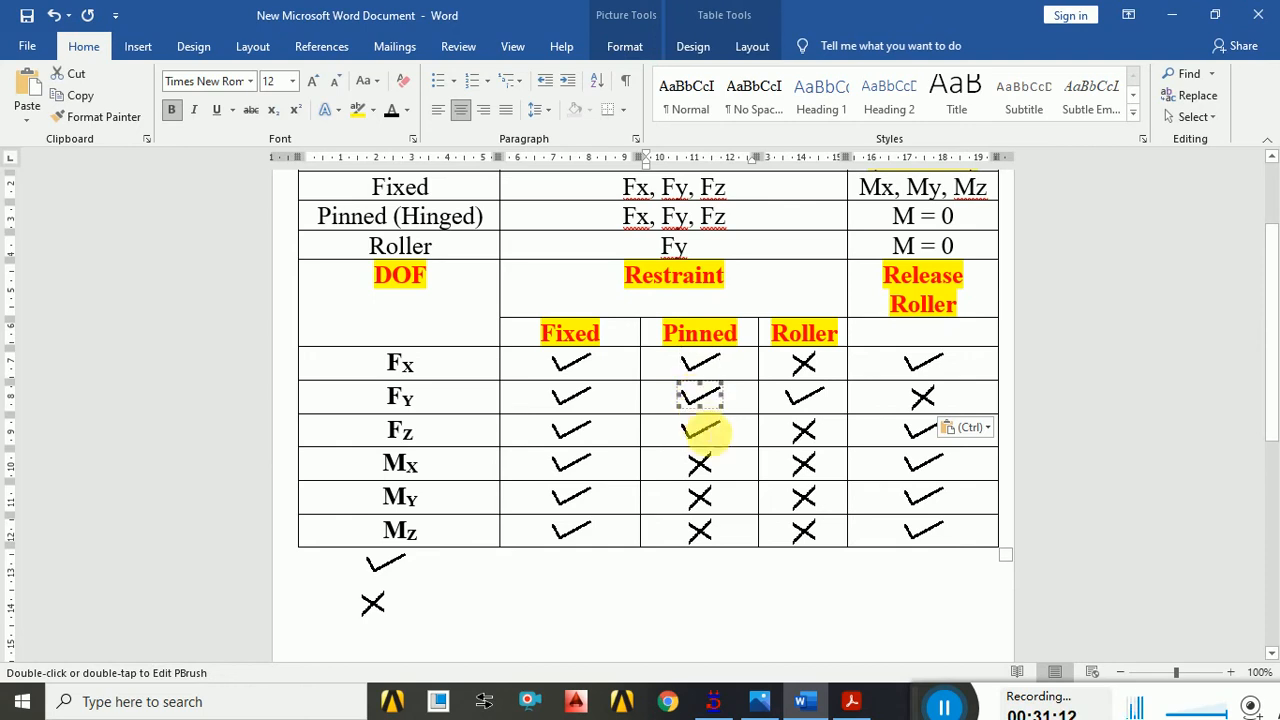
- Compare the table's Pinned column with the Pinned restraints in STAAD.Pro's Create Support dialog, and return to the Word table
{"action": "left_click", "coordinate": [705, 436]}
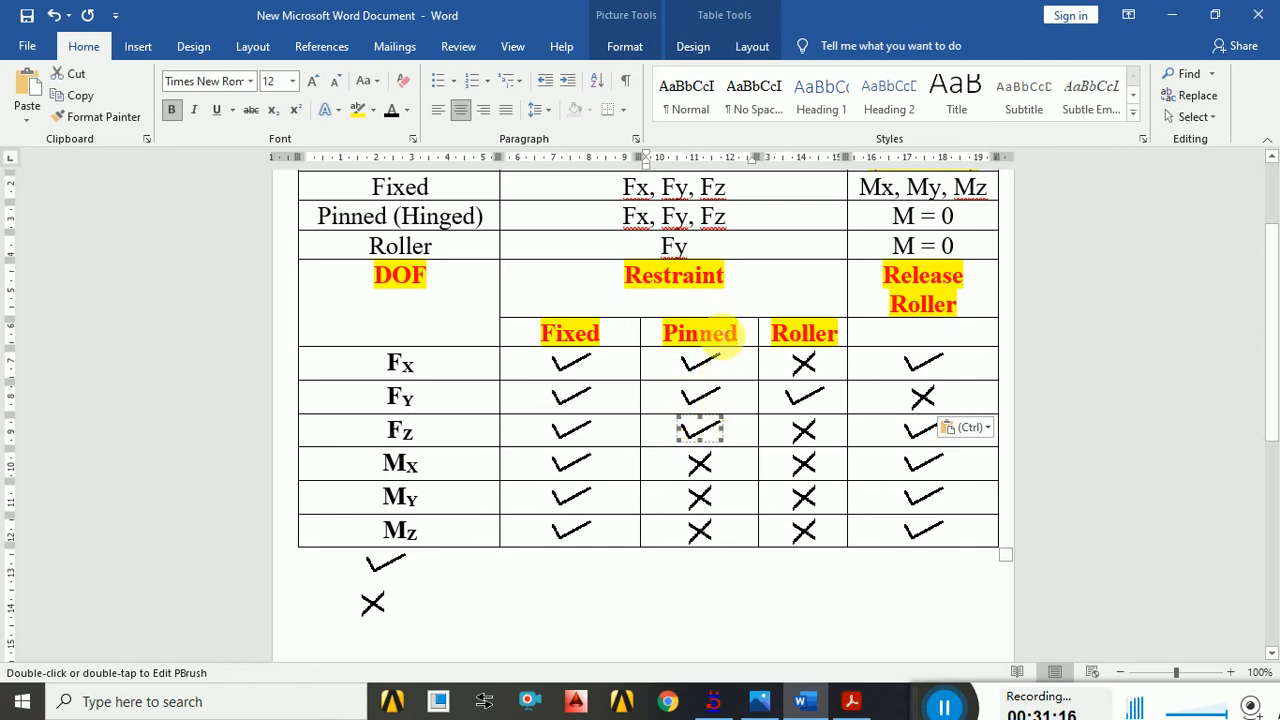
{"action": "left_click", "coordinate": [800, 705]}
{"action": "left_click", "coordinate": [660, 202]}
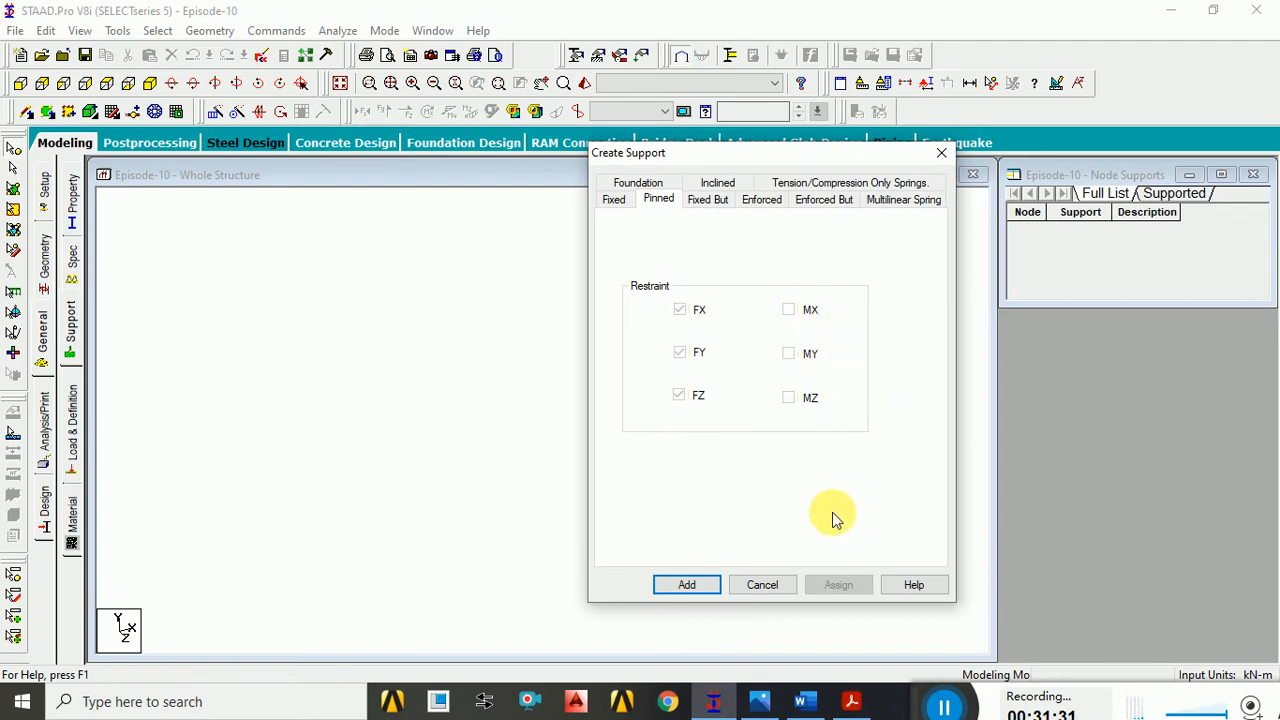
{"action": "left_click", "coordinate": [800, 704]}
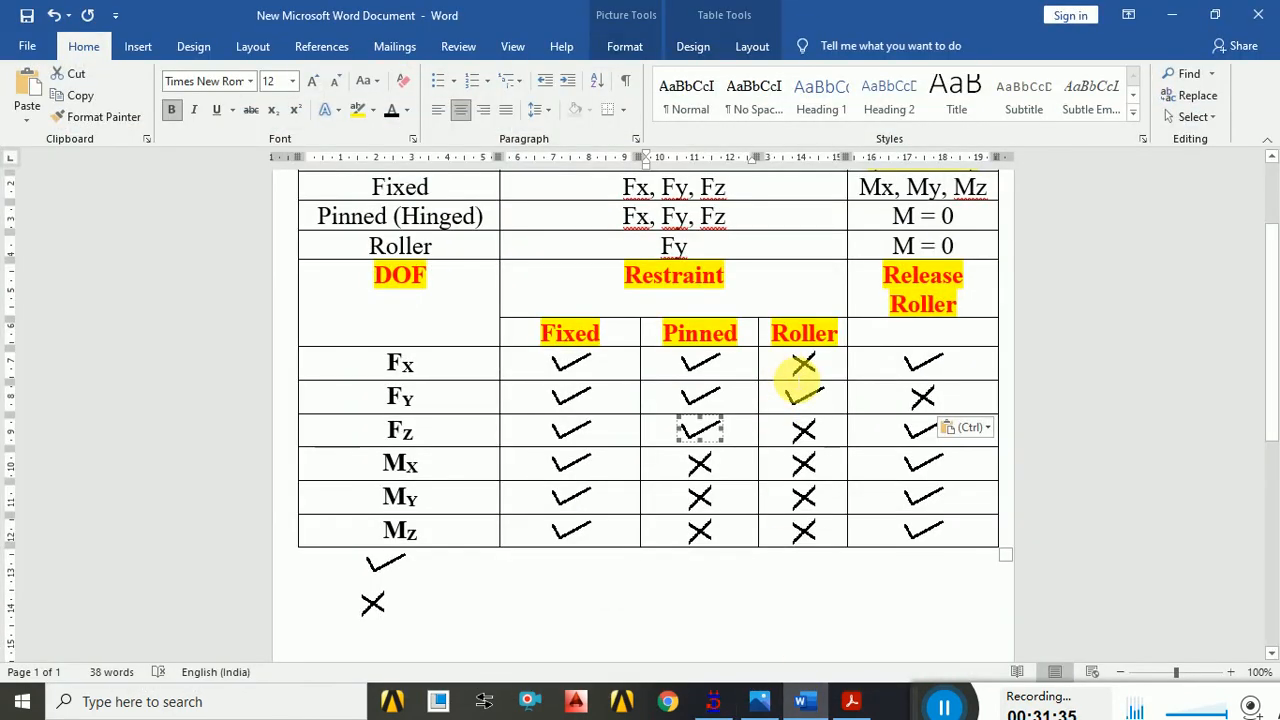
- Examine the table's Roller restraints beside the Fixed and Pinned columns, checking them against STAAD.Pro's Create Support dialog and the Reactions.jpg support diagram
{"action": "left_click", "coordinate": [788, 374]}
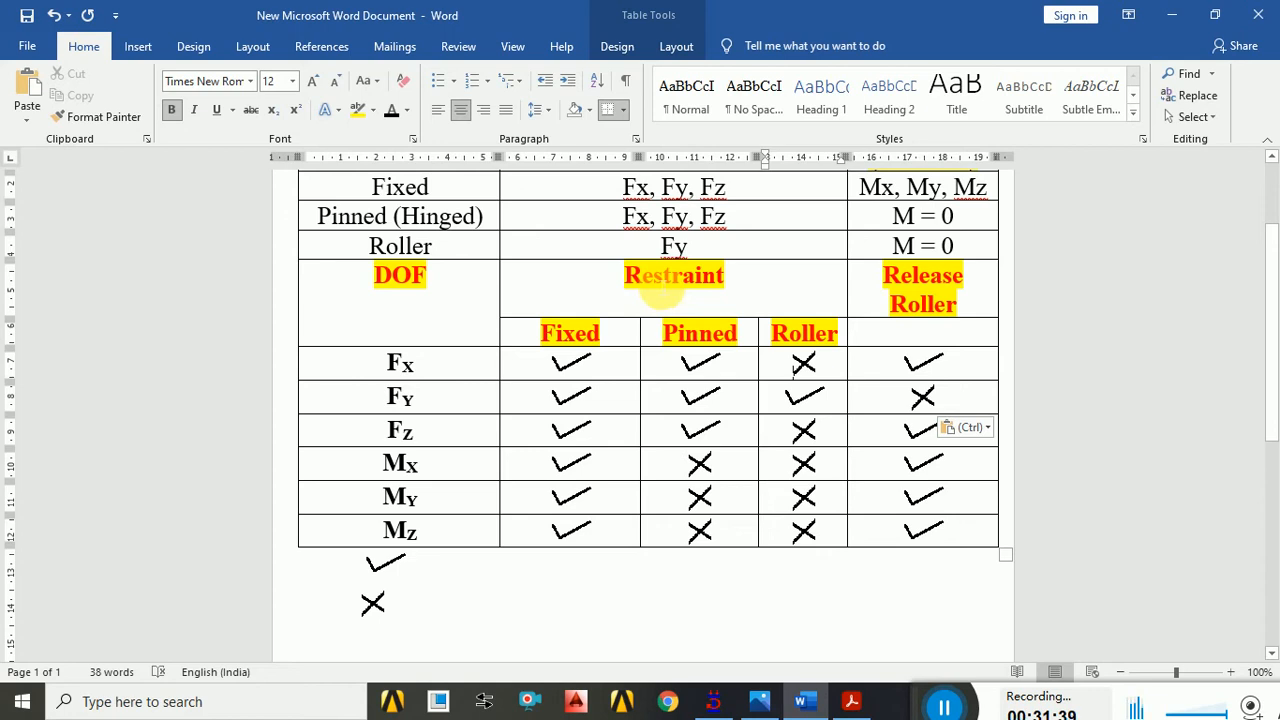
{"action": "left_click", "coordinate": [696, 282]}
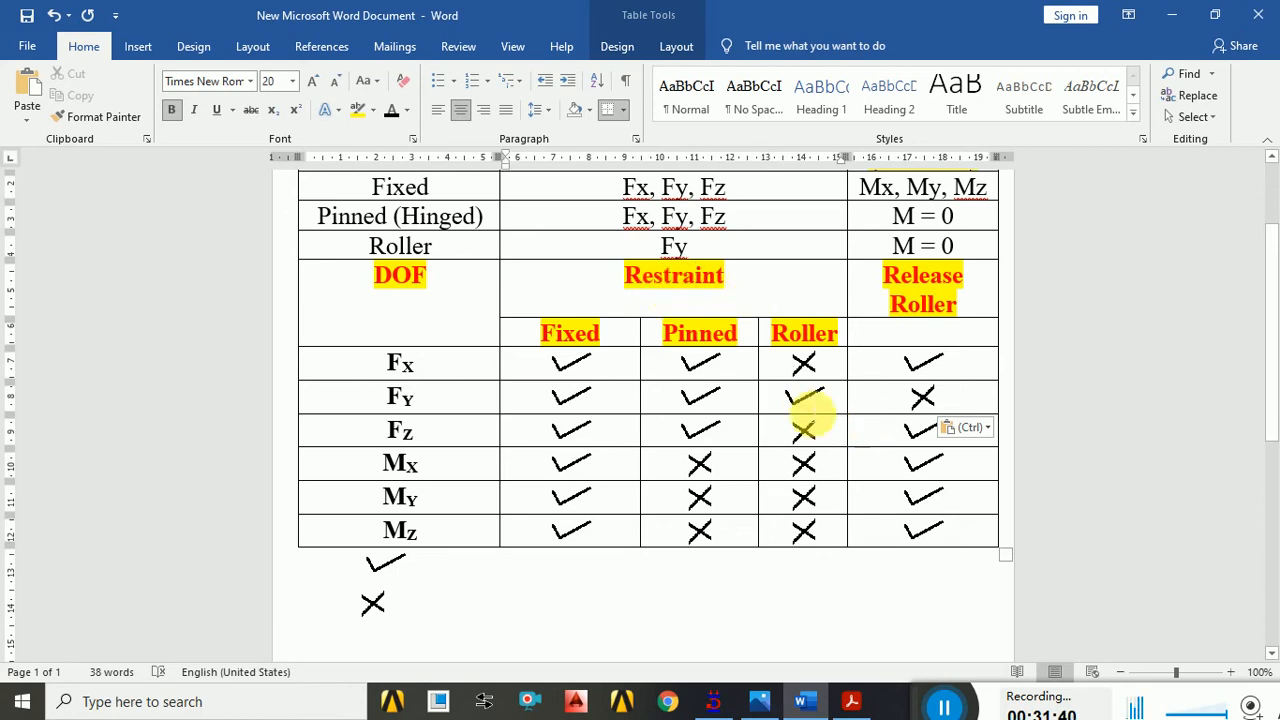
{"action": "left_click", "coordinate": [805, 398]}
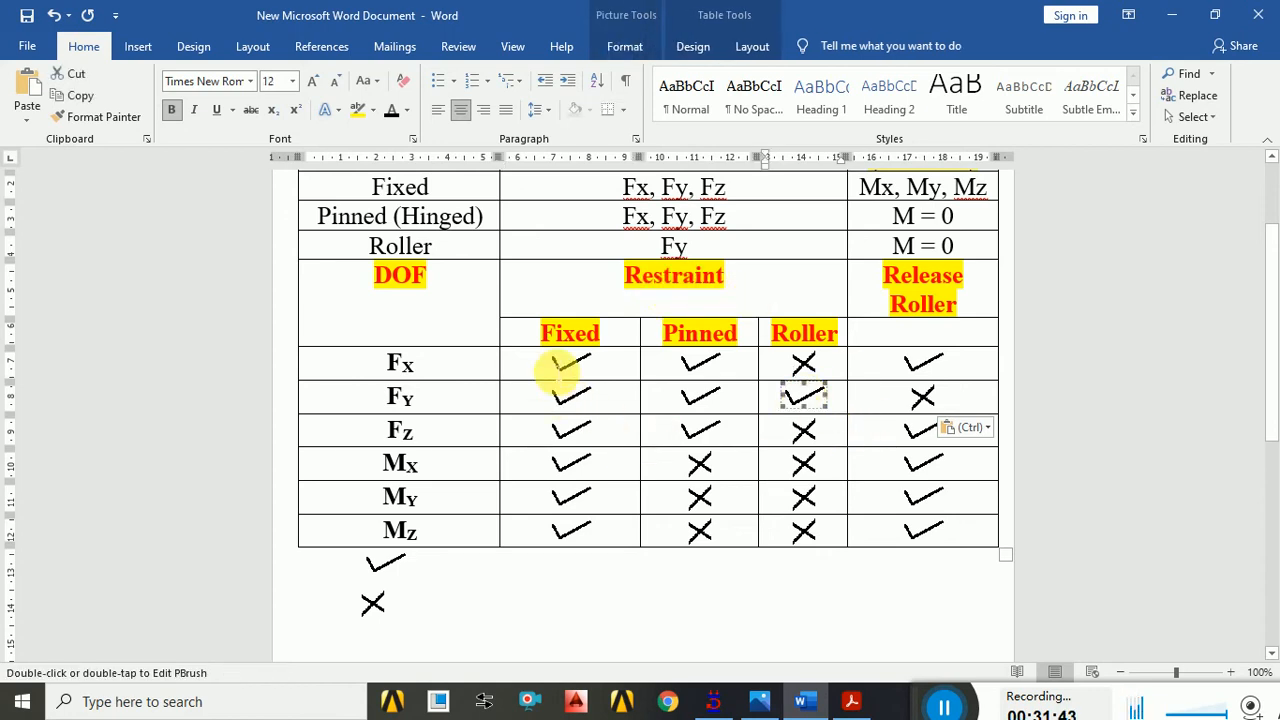
{"action": "left_click_drag", "start_coordinate": [560, 352], "coordinate": [655, 532]}
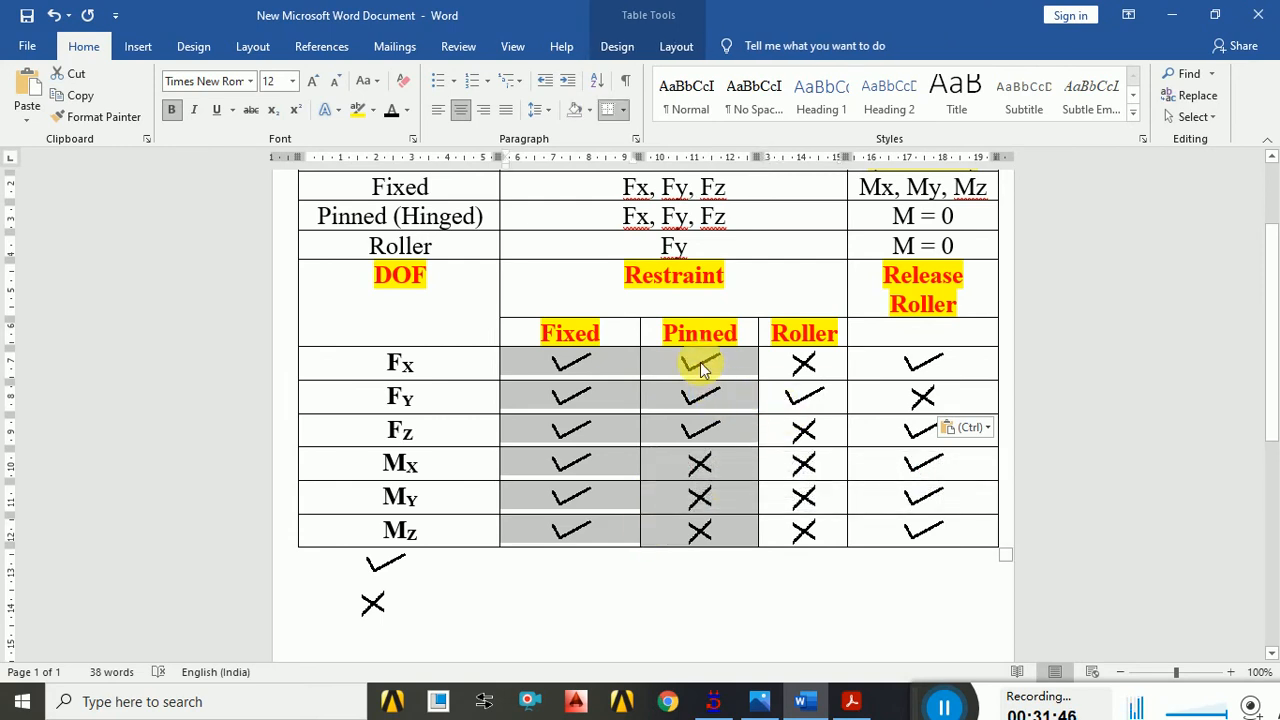
{"action": "left_click", "coordinate": [713, 701]}
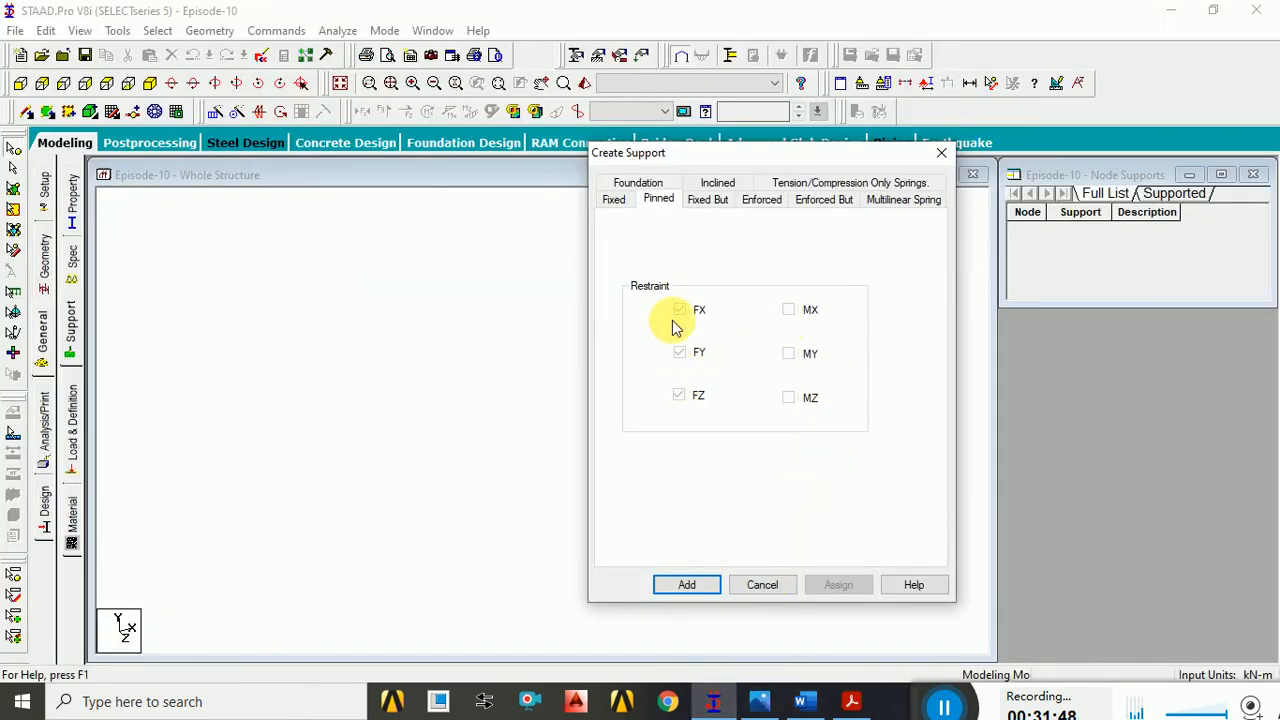
{"action": "left_click", "coordinate": [762, 701]}
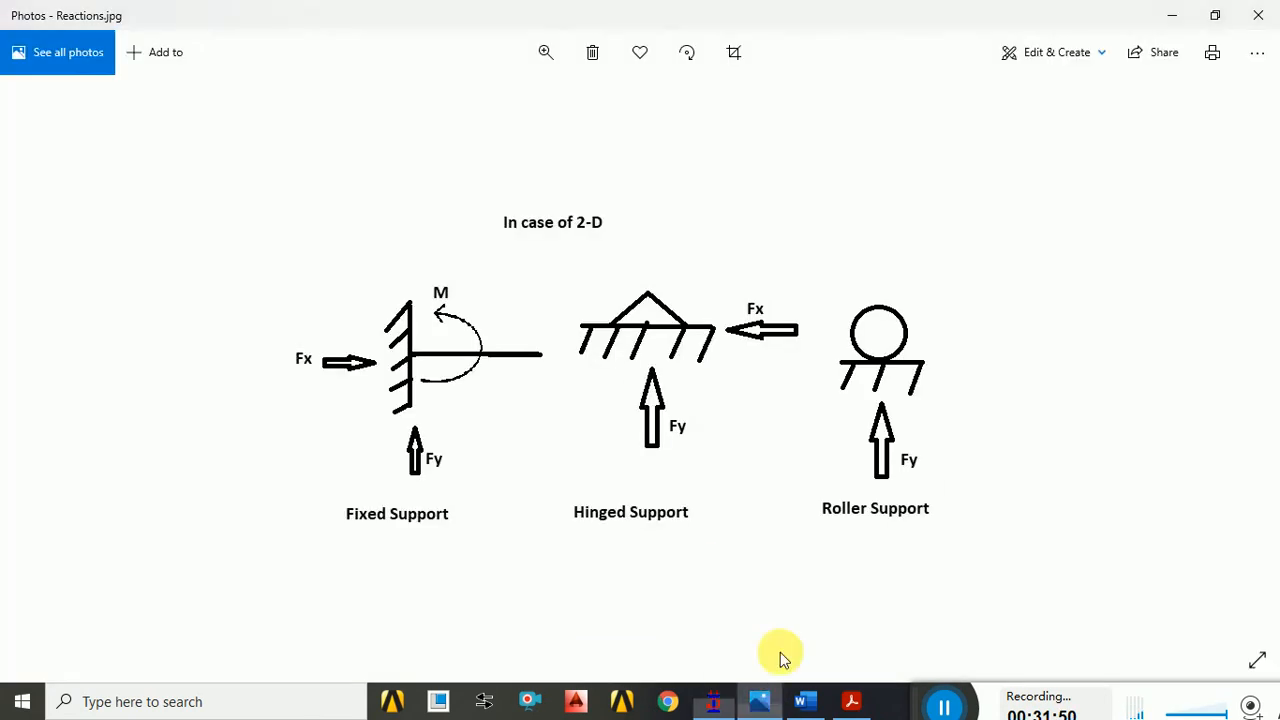
{"action": "left_click", "coordinate": [803, 701]}
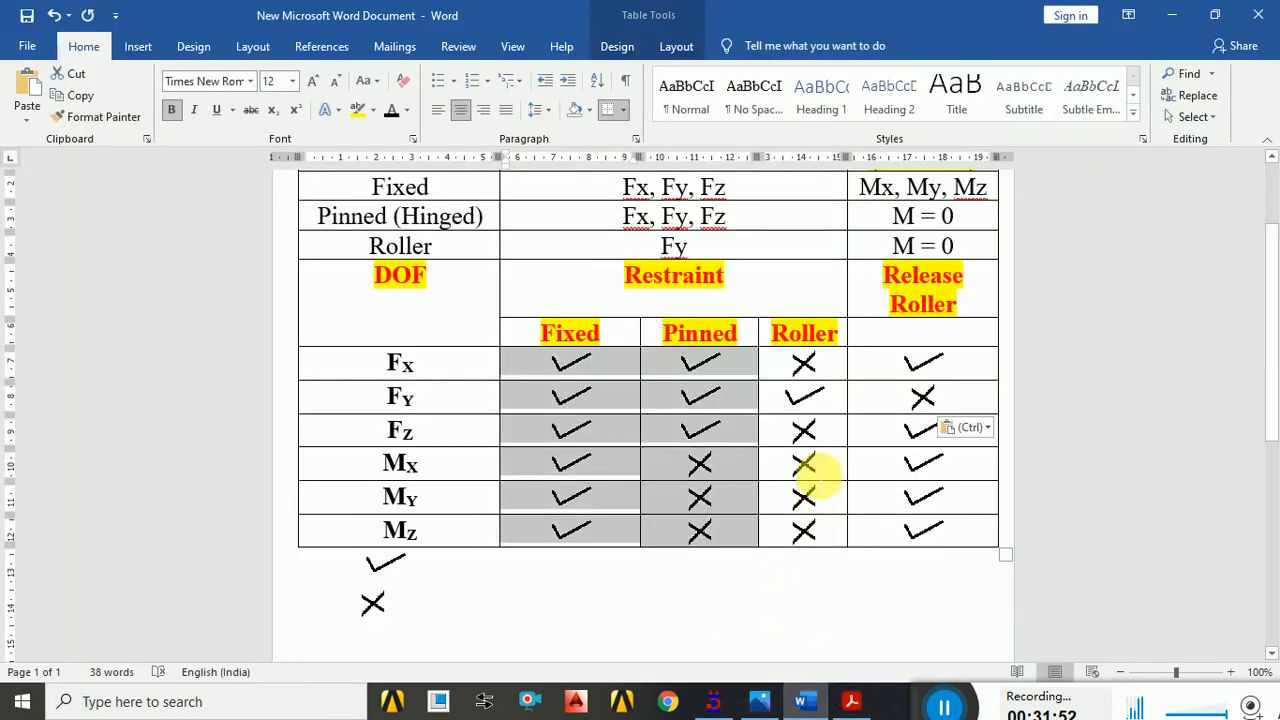
- Examine the Fy mark in the Roller column together with the Restraint heading and the Fy row label in Word
{"action": "left_click", "coordinate": [805, 397]}
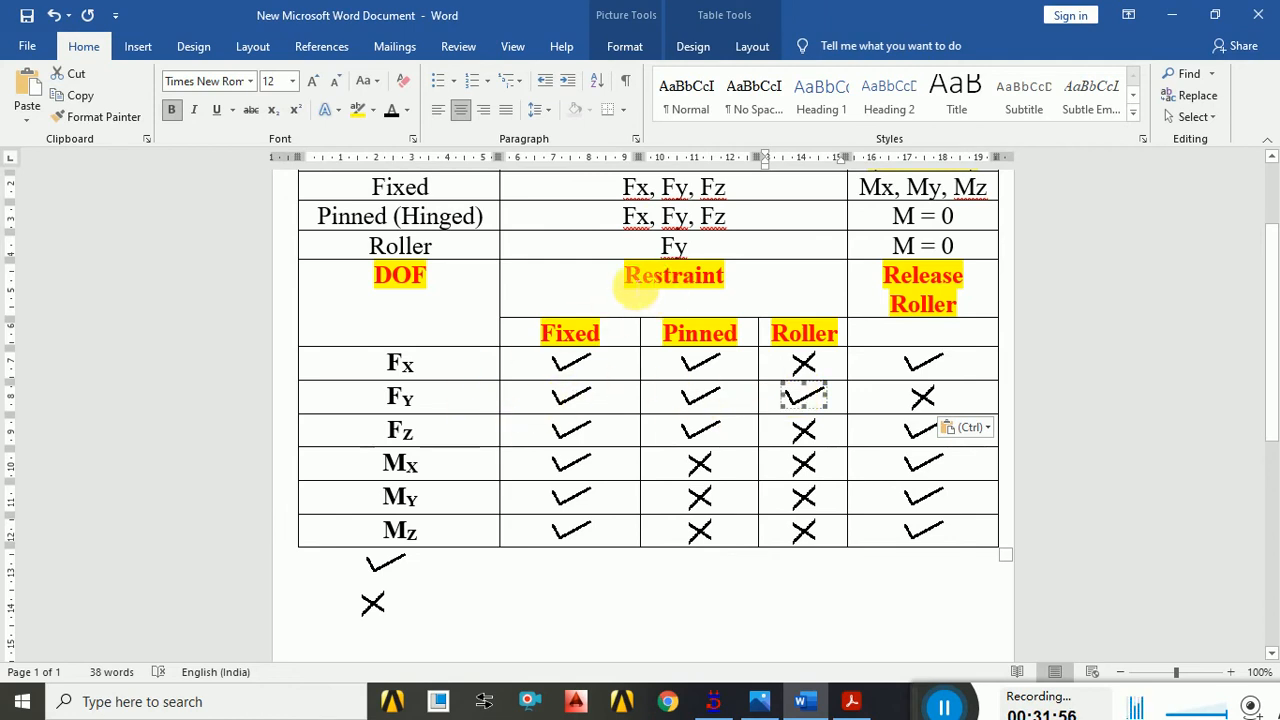
{"action": "left_click_drag", "start_coordinate": [622, 278], "coordinate": [735, 290]}
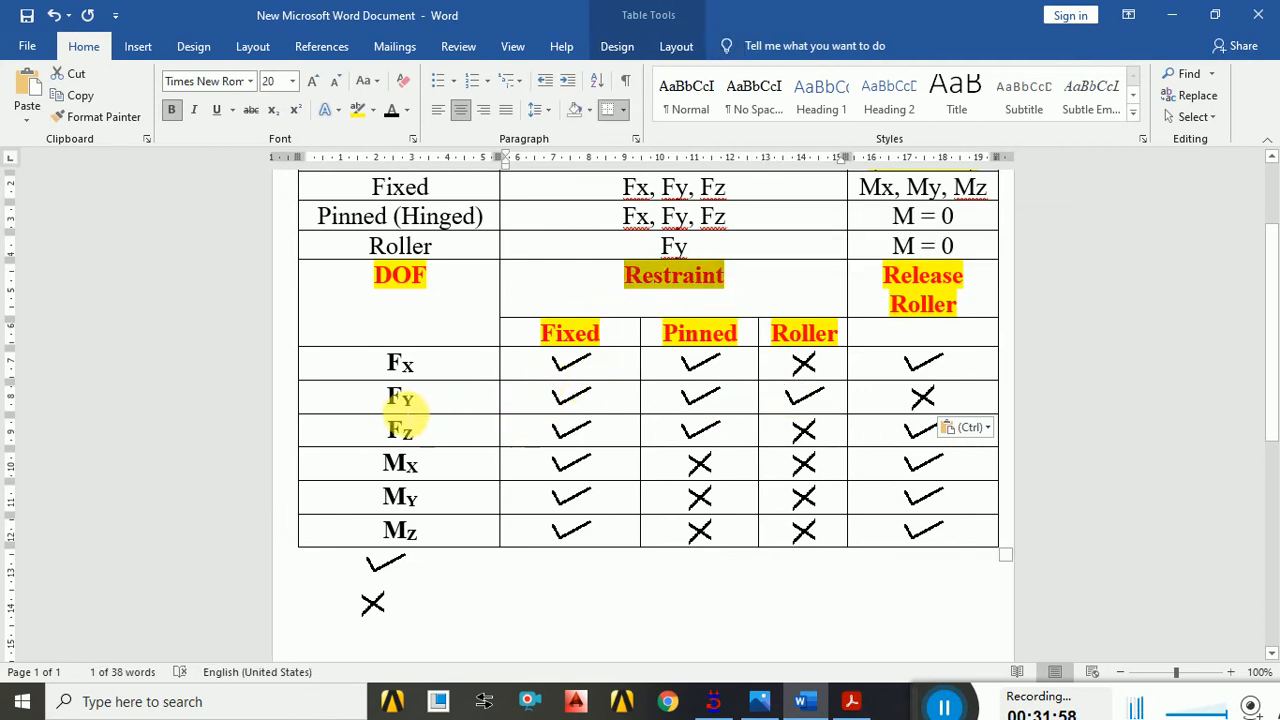
{"action": "left_click_drag", "start_coordinate": [388, 402], "coordinate": [446, 400]}
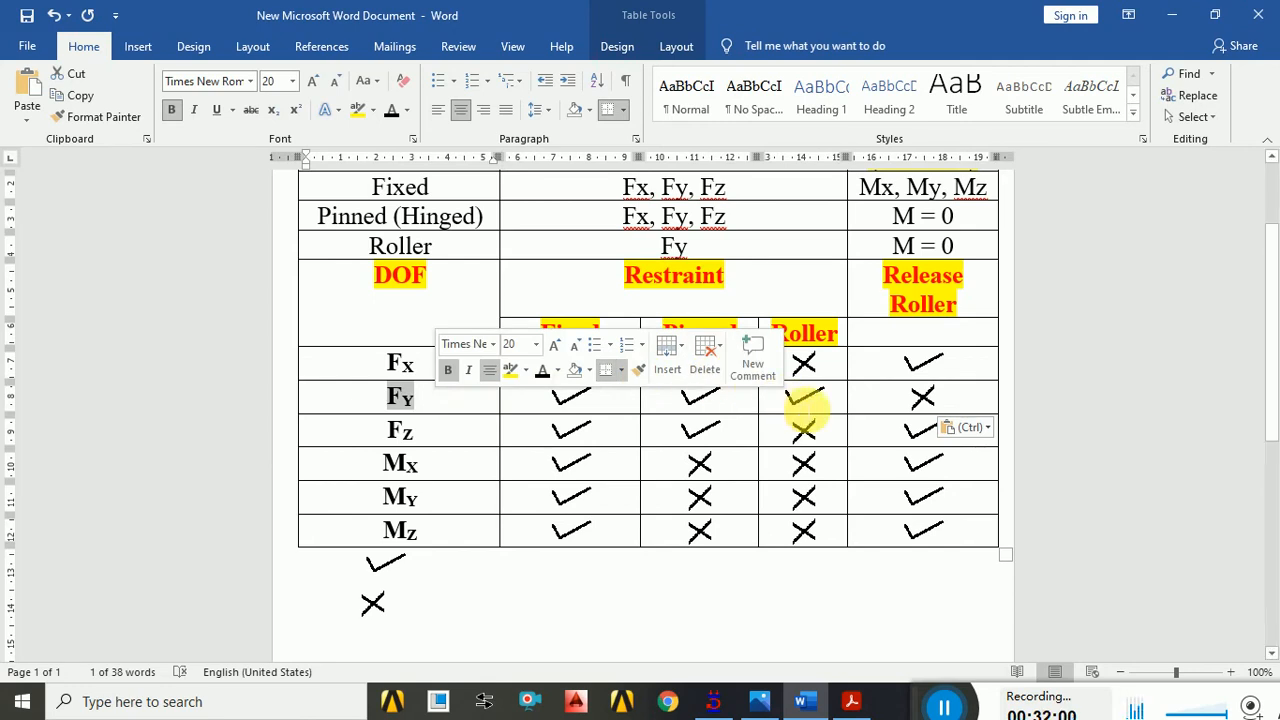
{"action": "left_click", "coordinate": [804, 400]}
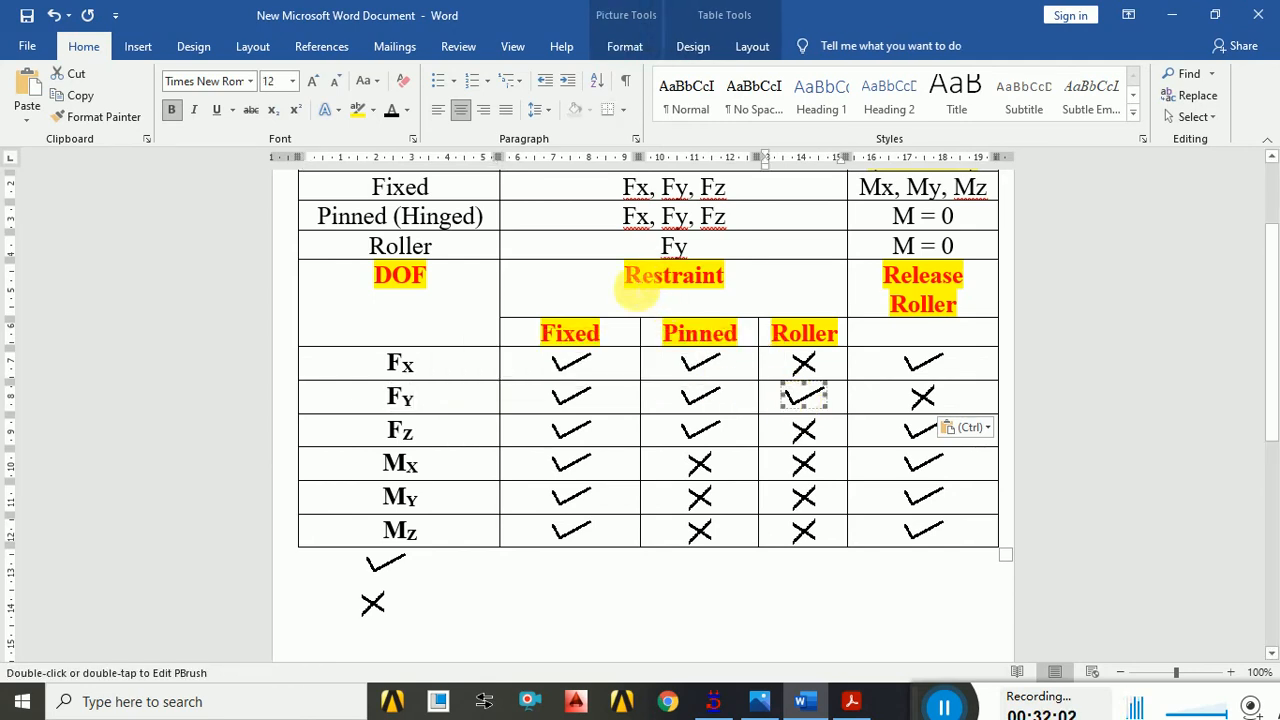
{"action": "left_click_drag", "start_coordinate": [636, 290], "coordinate": [750, 288]}
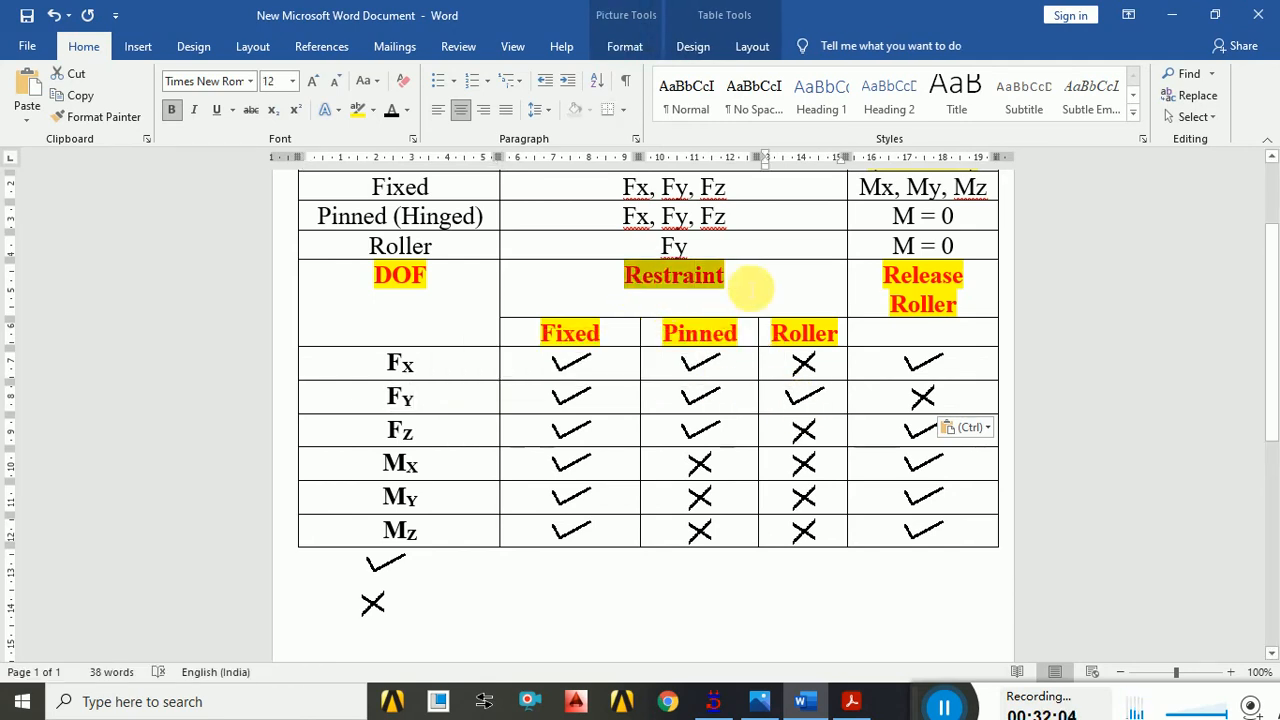
{"action": "left_click_drag", "start_coordinate": [418, 398], "coordinate": [401, 398]}
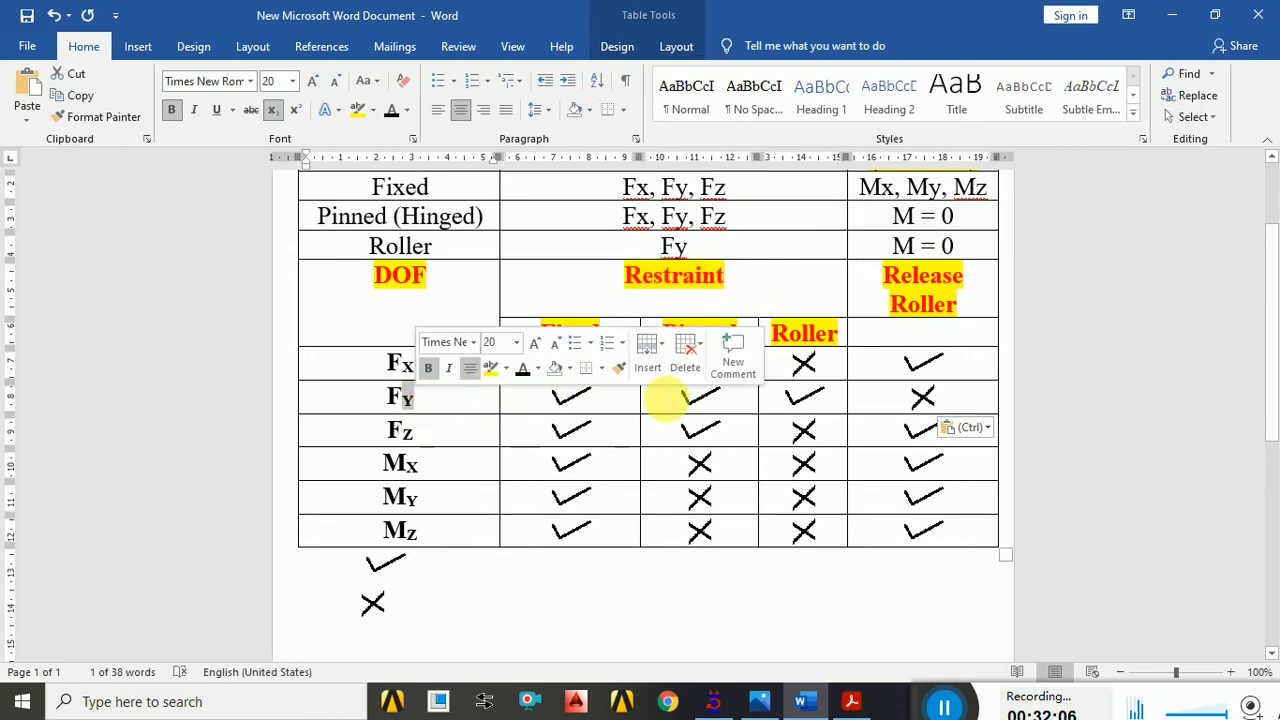
{"action": "left_click", "coordinate": [788, 402]}
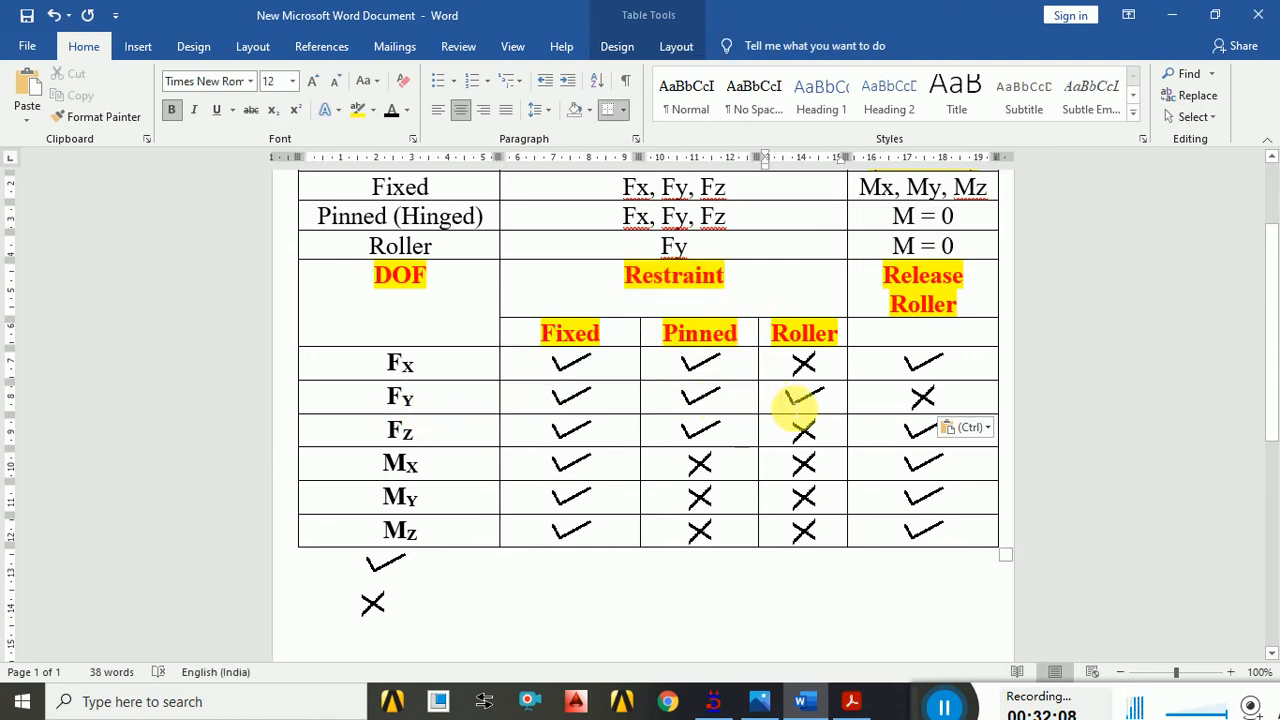
- Review the Release Roller marks for Fx, Fz, Mx, My and Mz, and switch to STAAD.Pro's Create Support dialog
{"action": "left_click", "coordinate": [924, 367]}
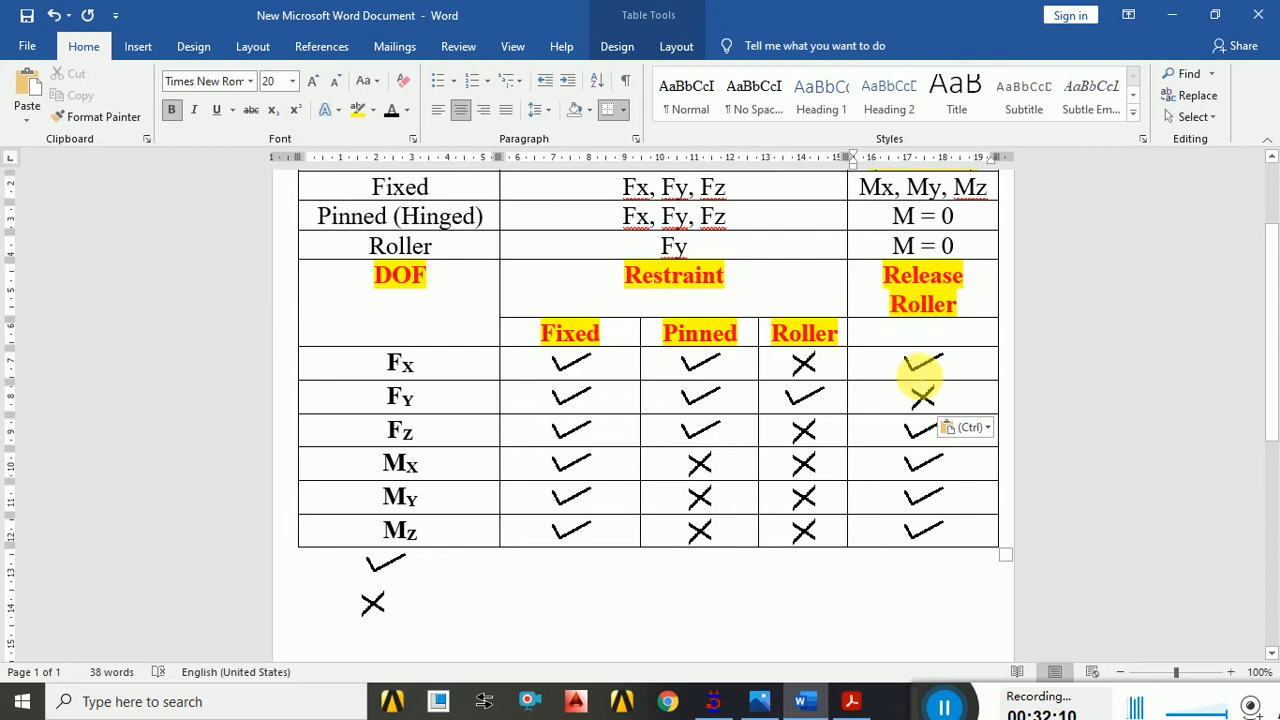
{"action": "left_click", "coordinate": [920, 430]}
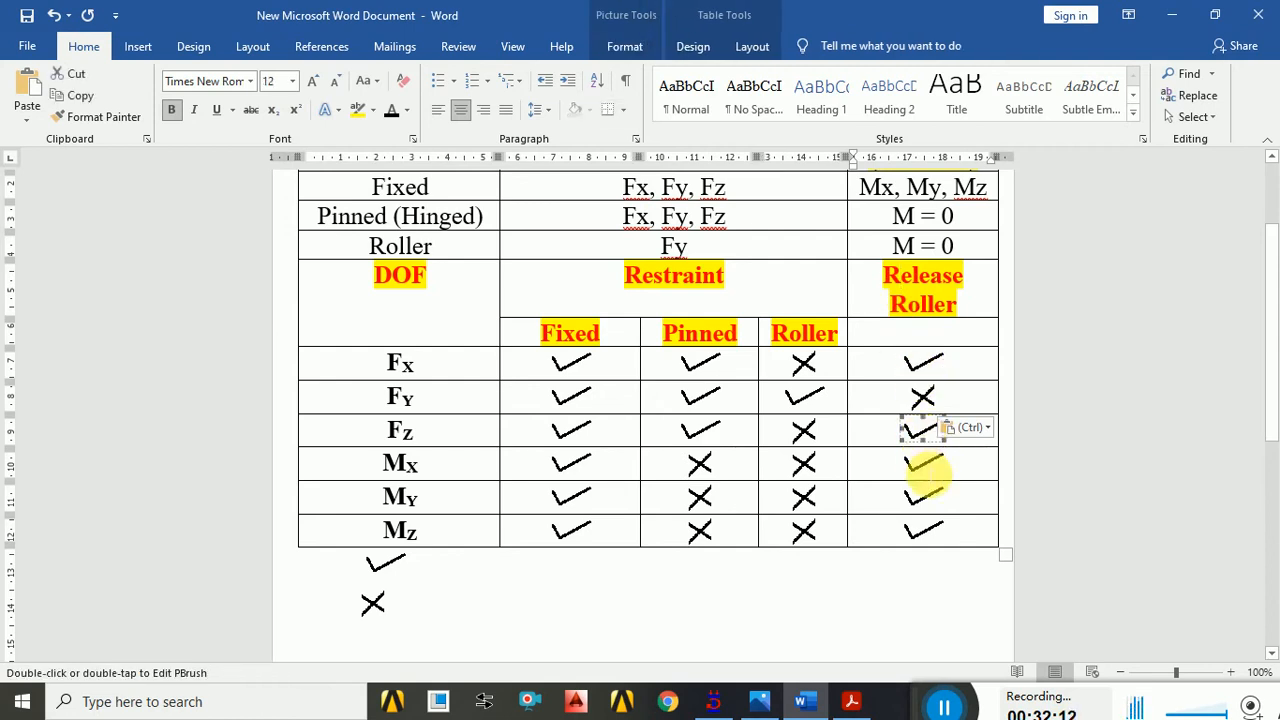
{"action": "left_click", "coordinate": [922, 465]}
{"action": "left_click", "coordinate": [922, 495]}
{"action": "left_click", "coordinate": [928, 535]}
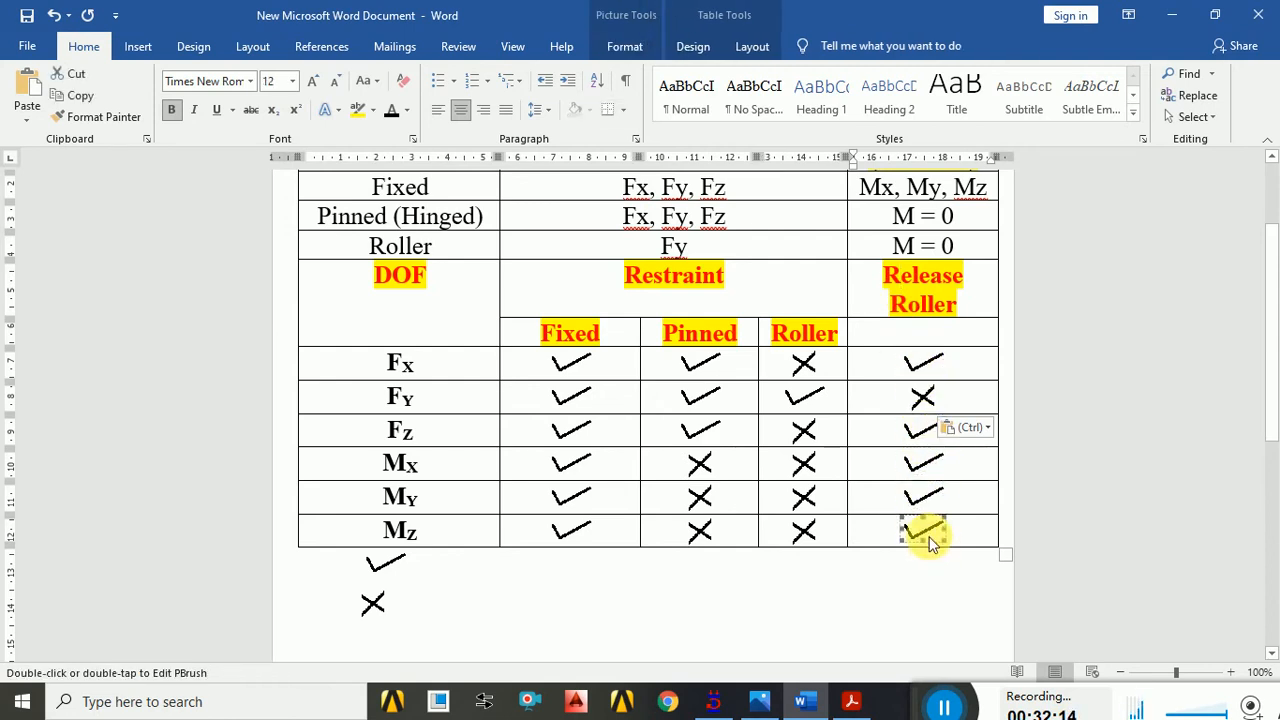
{"action": "left_click", "coordinate": [713, 701]}
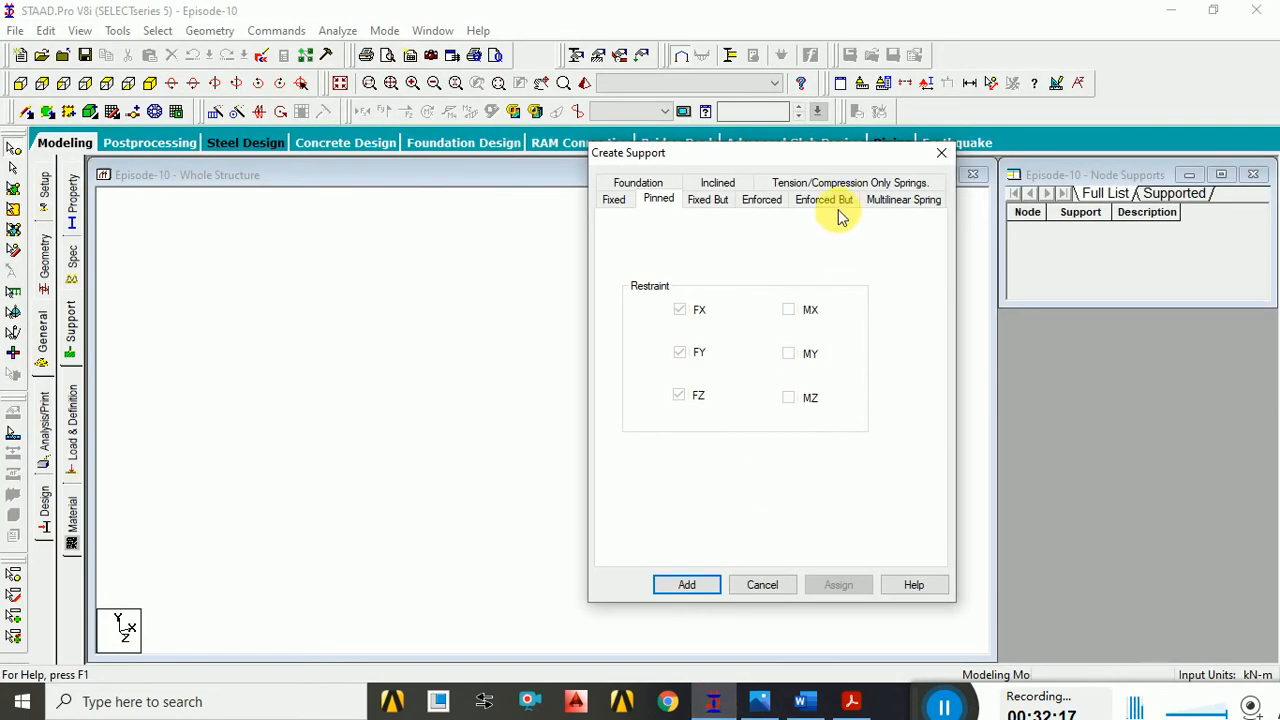
- Define a roller-type Fixed But support by releasing FX, FZ, MX, MY and MZ, checking the releases against the Word support table
{"action": "left_click", "coordinate": [699, 205]}
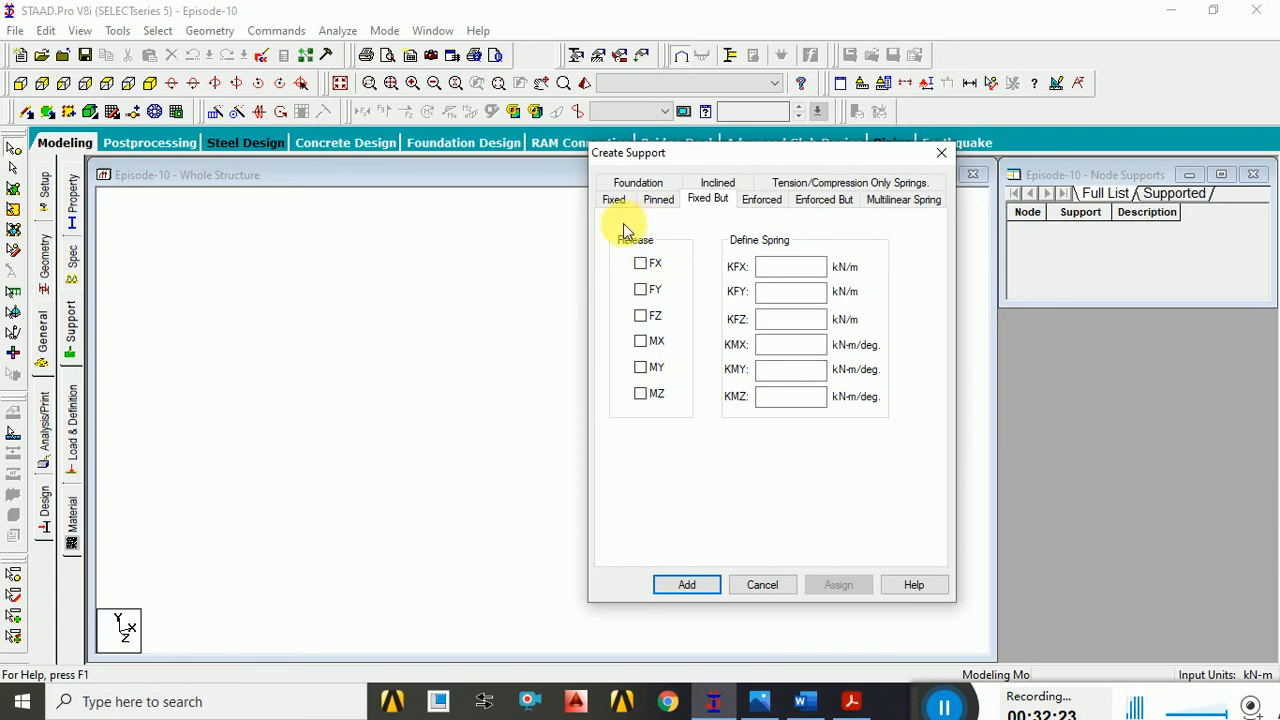
{"action": "left_click", "coordinate": [641, 264]}
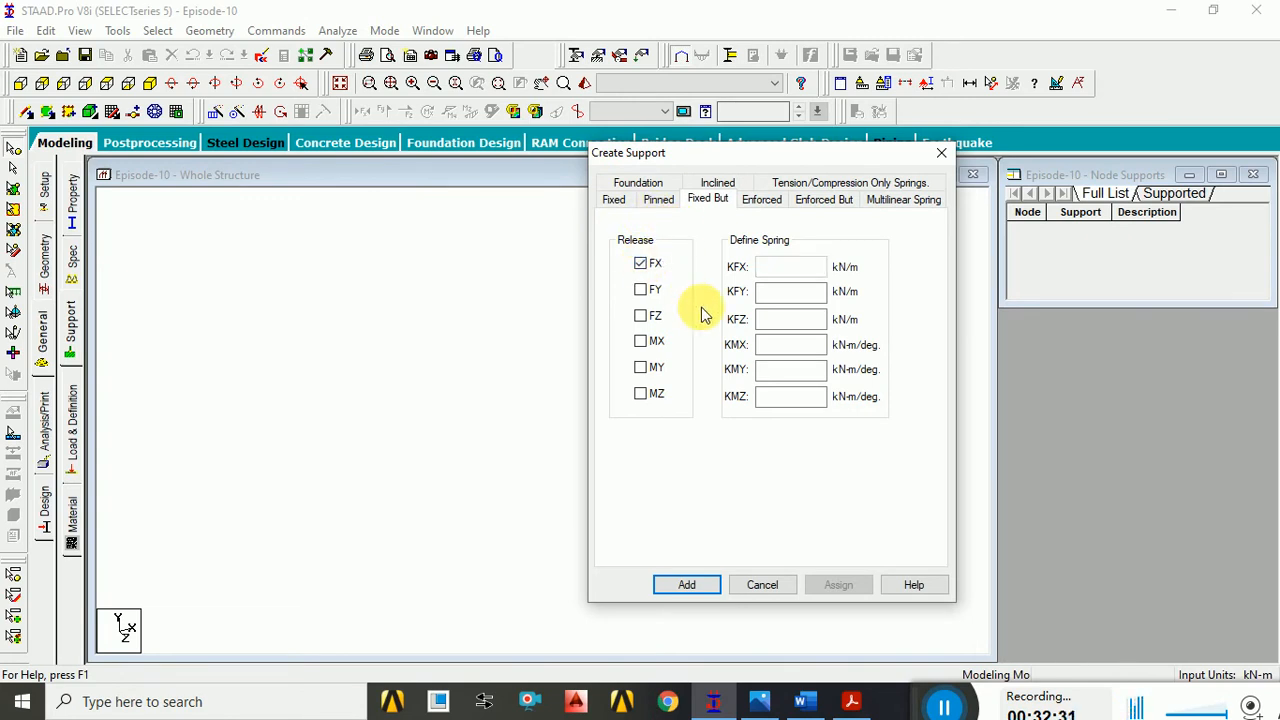
{"action": "left_click", "coordinate": [800, 701]}
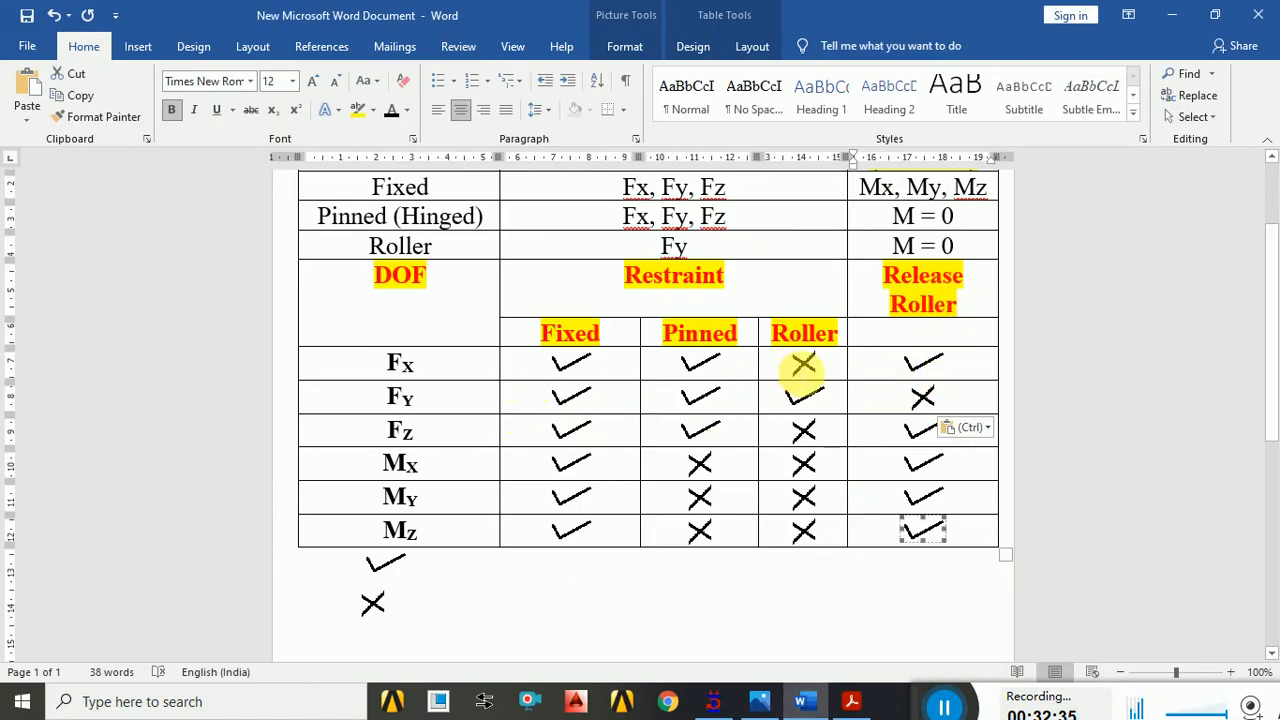
{"action": "left_click", "coordinate": [813, 703]}
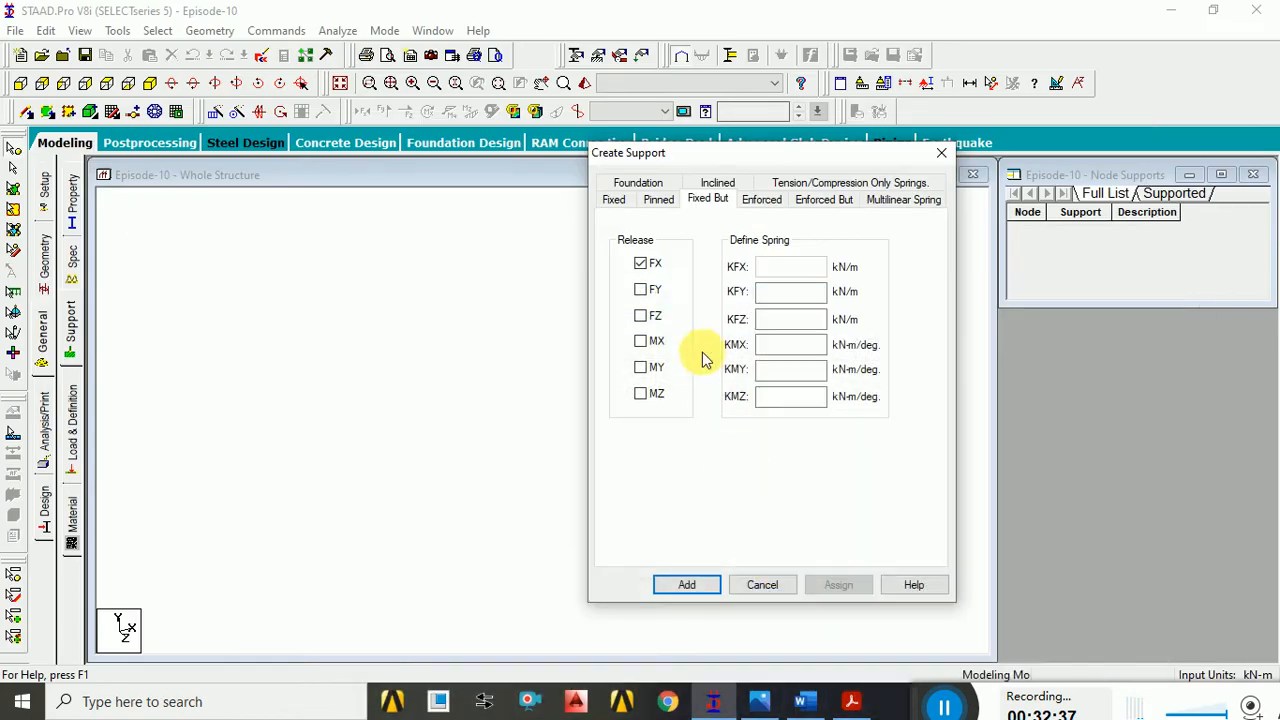
{"action": "left_click", "coordinate": [643, 320]}
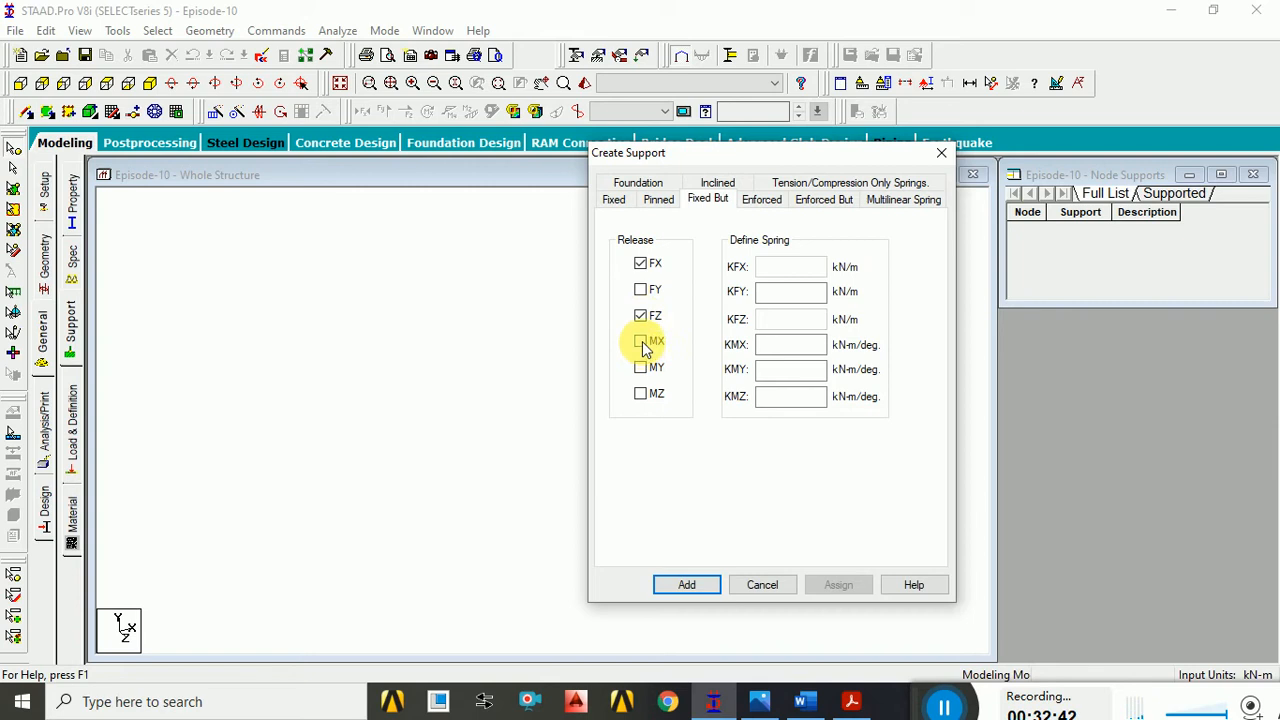
{"action": "left_click", "coordinate": [641, 343]}
{"action": "left_click", "coordinate": [641, 369]}
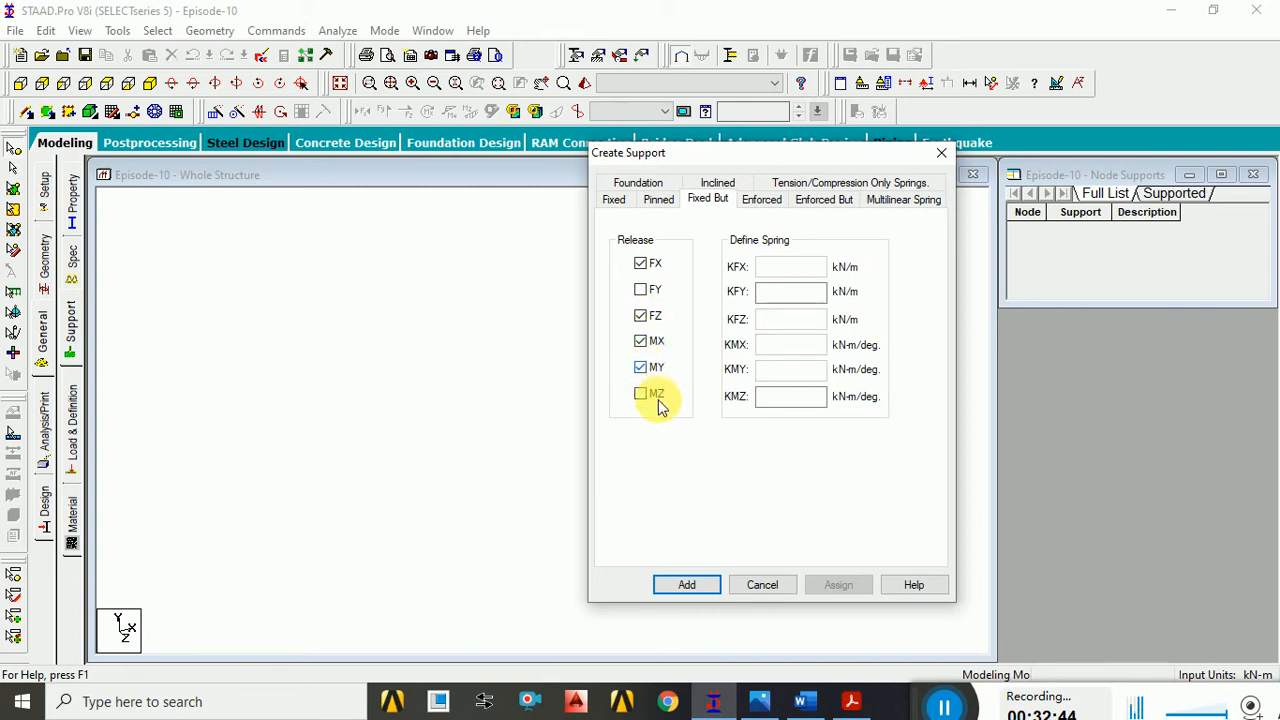
{"action": "left_click", "coordinate": [641, 395]}
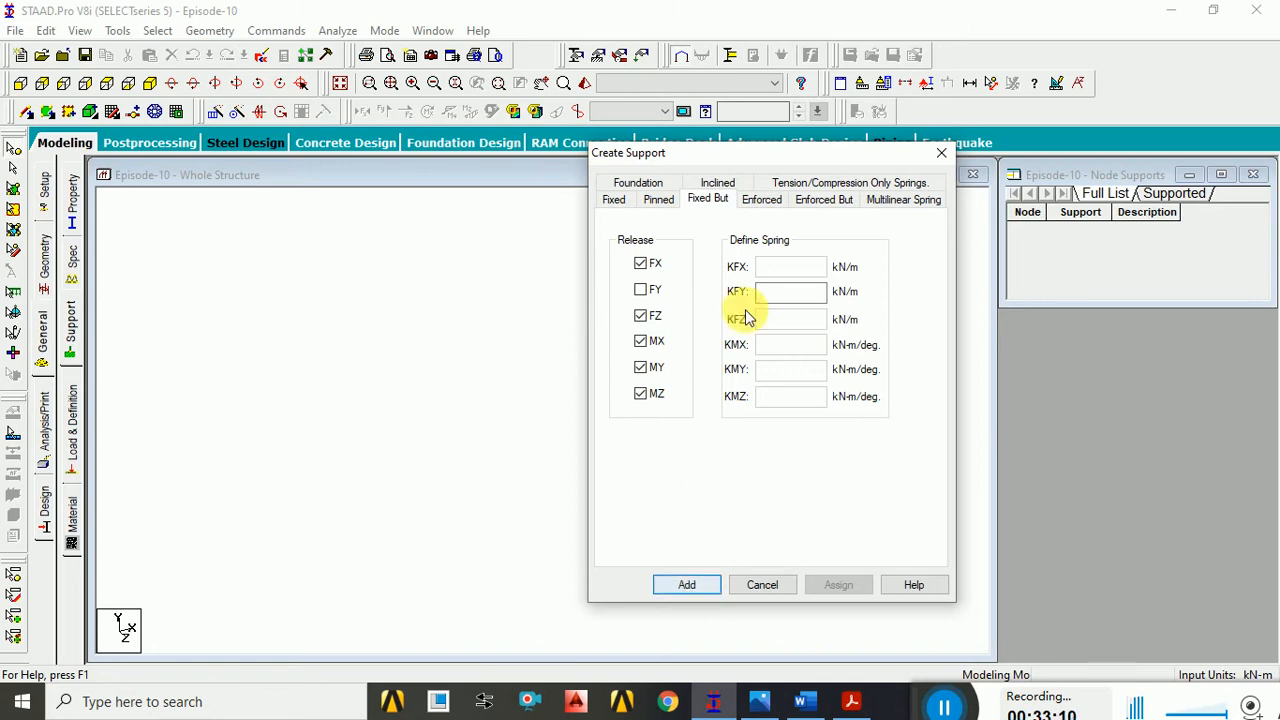
- Set the Enforced But support releases to FX, FZ, MX, MY and MZ, leaving FY restrained
{"action": "left_click", "coordinate": [814, 205]}
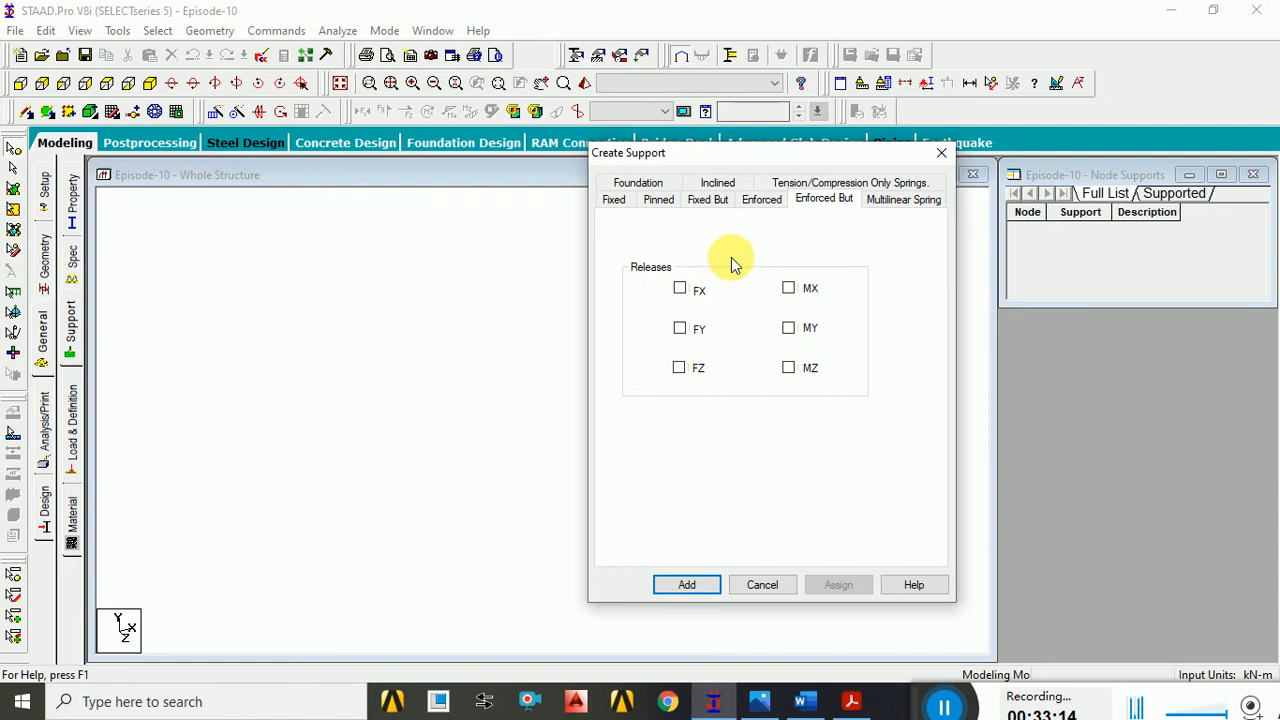
{"action": "left_click", "coordinate": [681, 289]}
{"action": "left_click", "coordinate": [681, 367]}
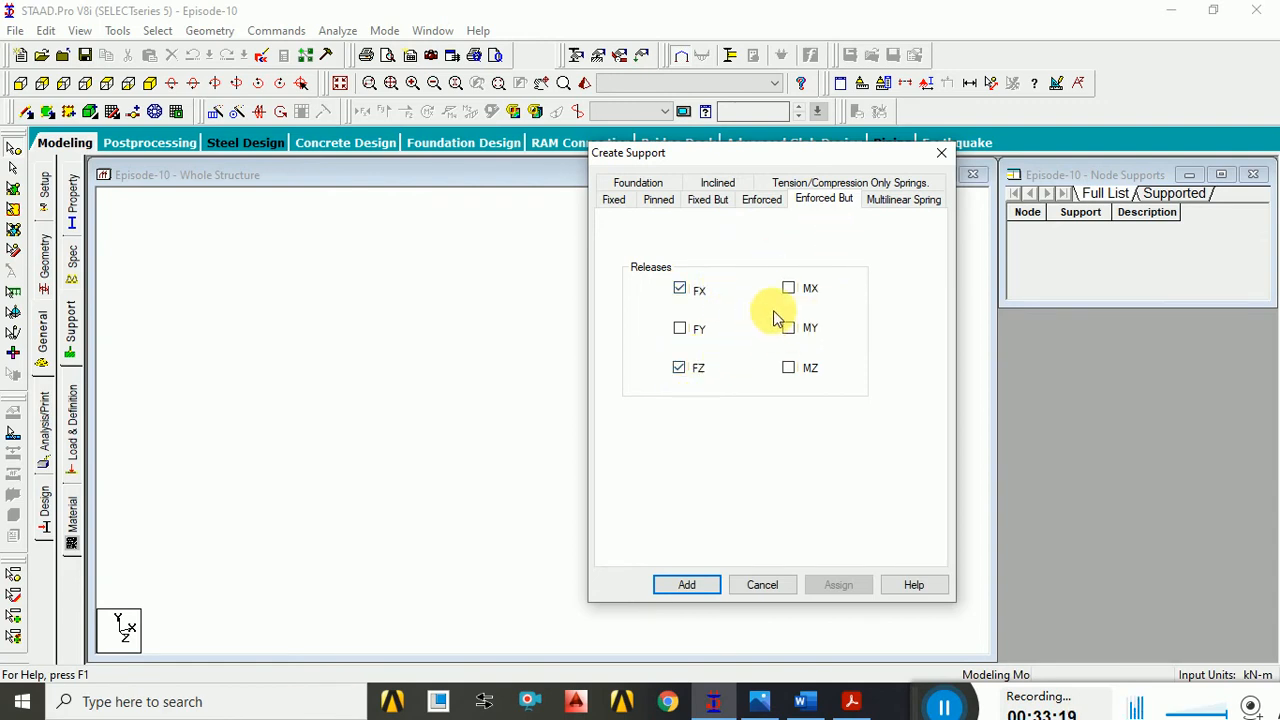
{"action": "left_click", "coordinate": [788, 289]}
{"action": "left_click", "coordinate": [788, 328]}
{"action": "left_click", "coordinate": [788, 367]}
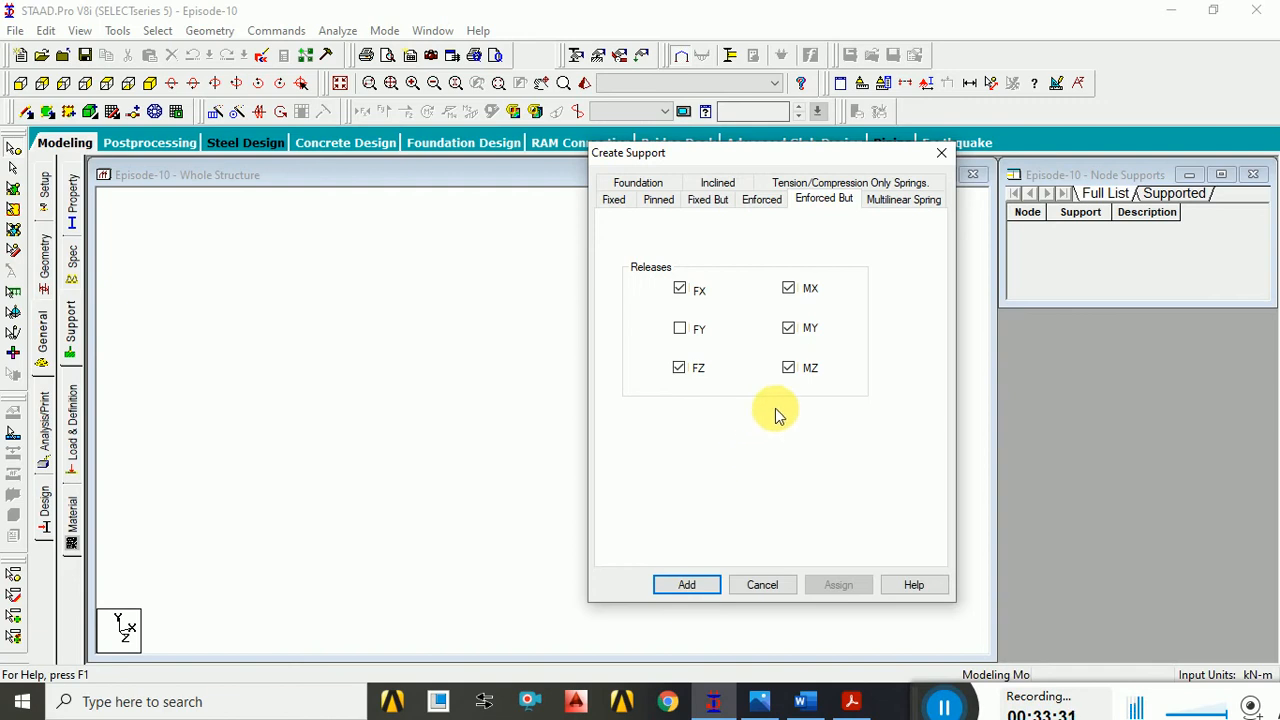
- Compare the restraint, release and spring options of the Fixed, Pinned, Fixed But, Enforced and Enforced But support types
{"action": "left_click", "coordinate": [712, 202]}
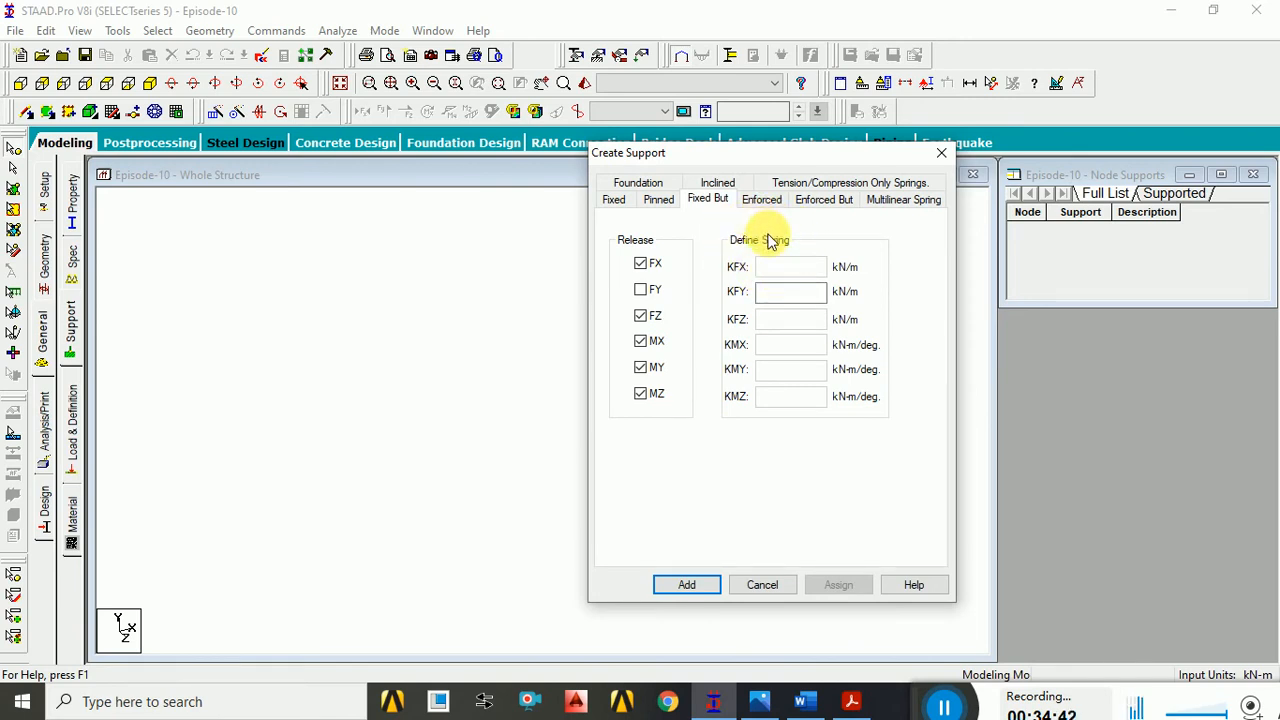
{"action": "left_click", "coordinate": [789, 300]}
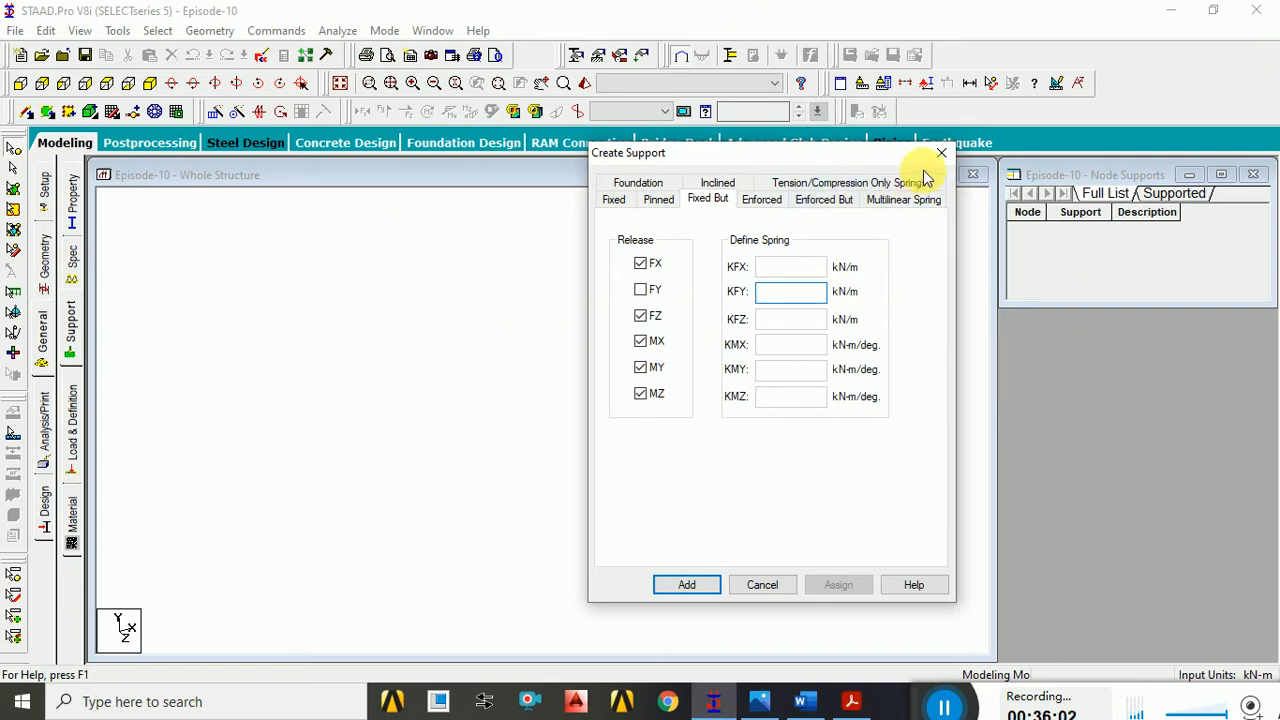
{"action": "left_click", "coordinate": [613, 200]}
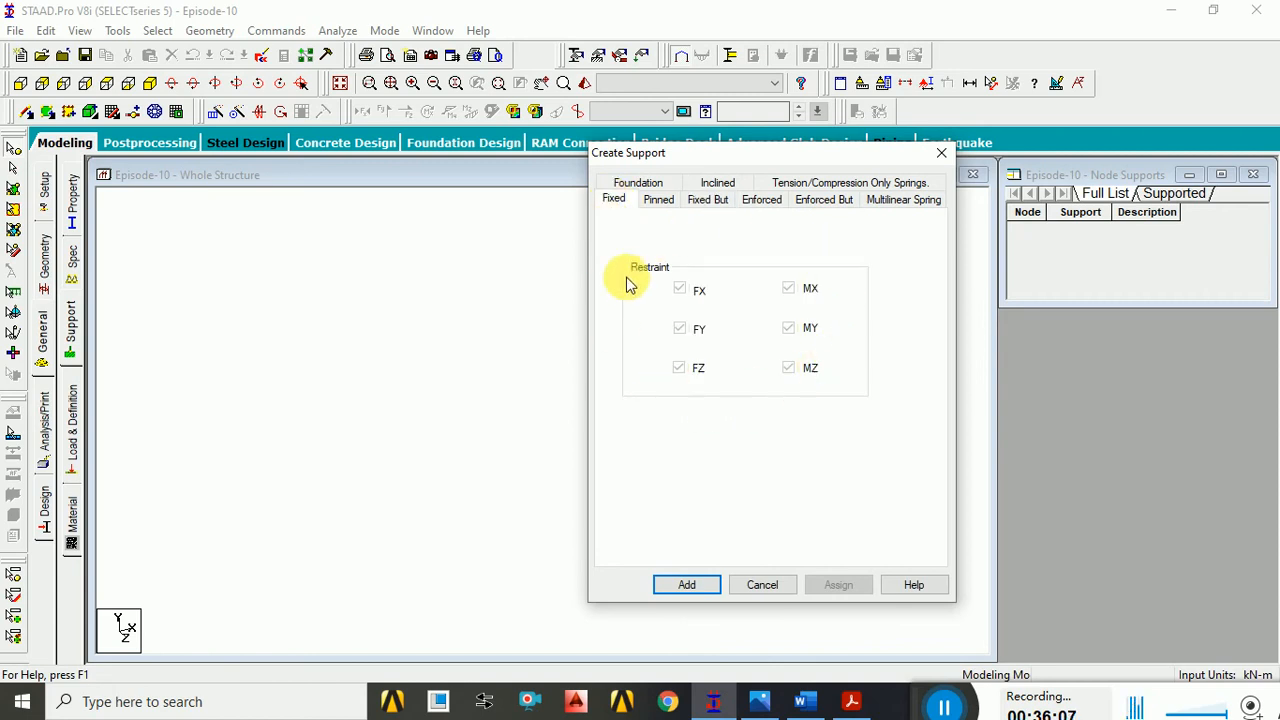
{"action": "left_click", "coordinate": [656, 200]}
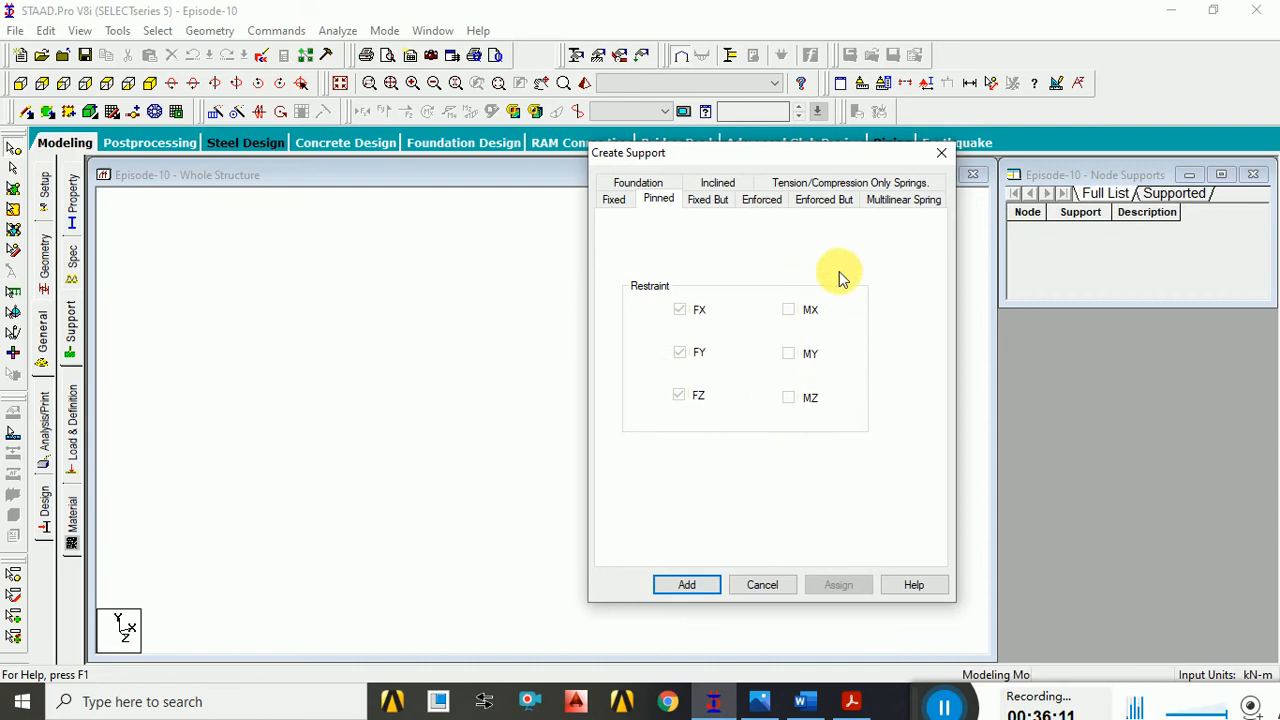
{"action": "left_click", "coordinate": [719, 201]}
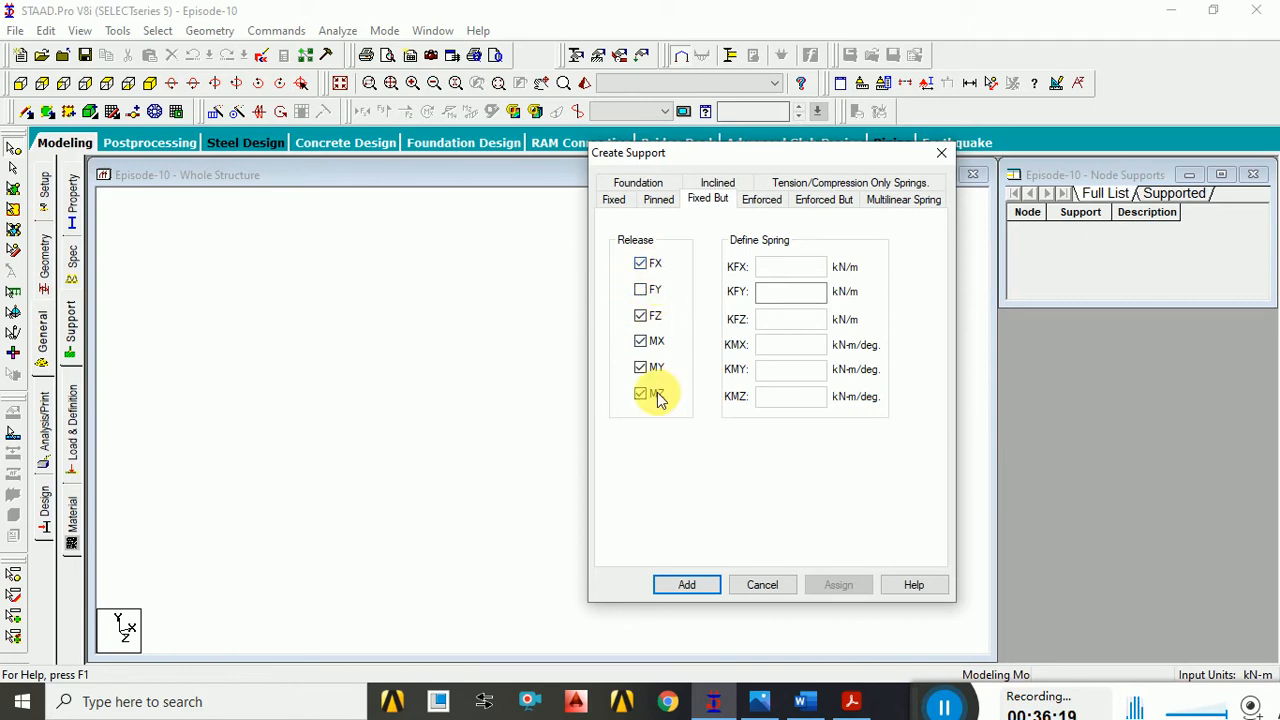
{"action": "left_click", "coordinate": [768, 200]}
{"action": "left_click", "coordinate": [815, 205]}
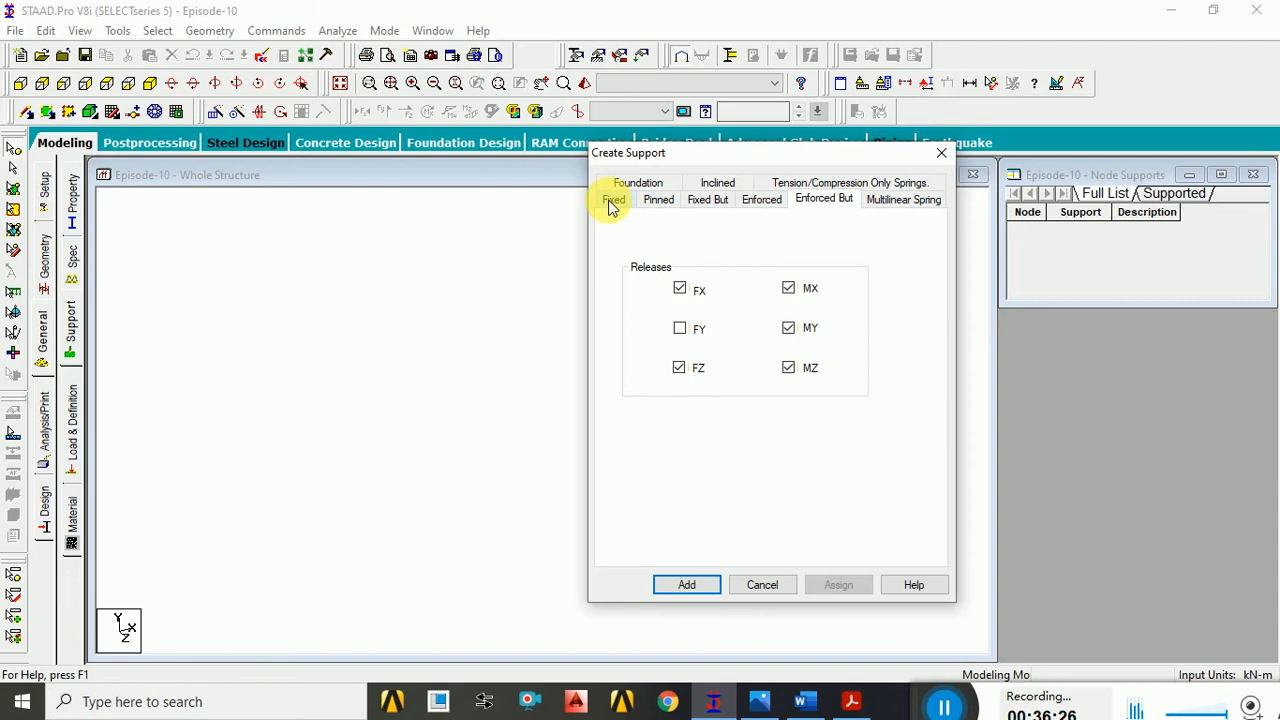
{"action": "left_click", "coordinate": [752, 200]}
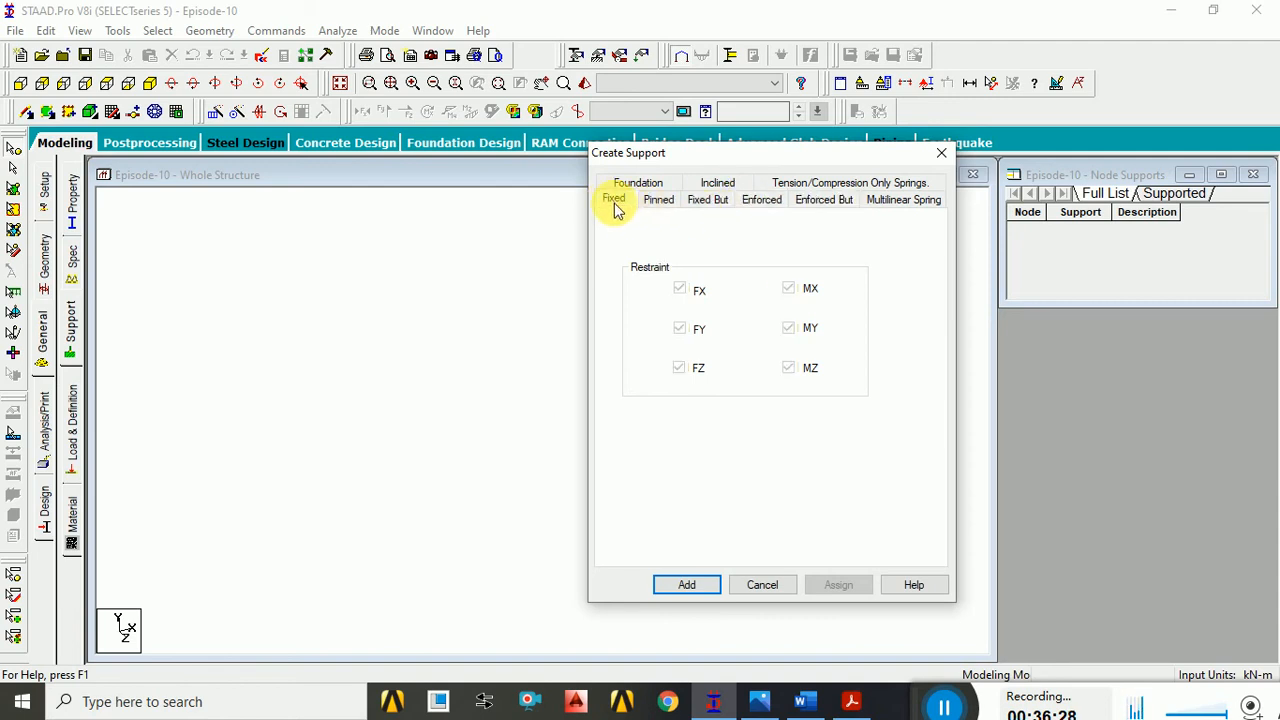
{"action": "left_click", "coordinate": [821, 204]}
{"action": "left_click", "coordinate": [705, 200]}
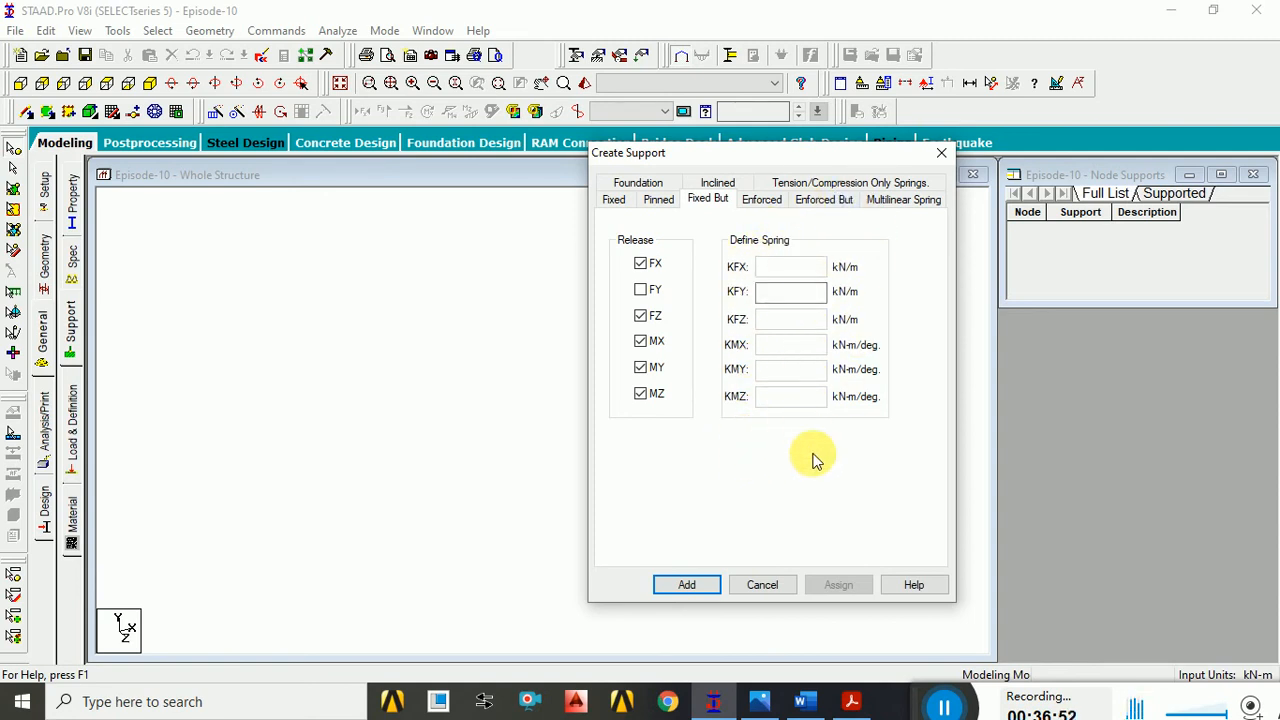
{"action": "left_click", "coordinate": [818, 202]}
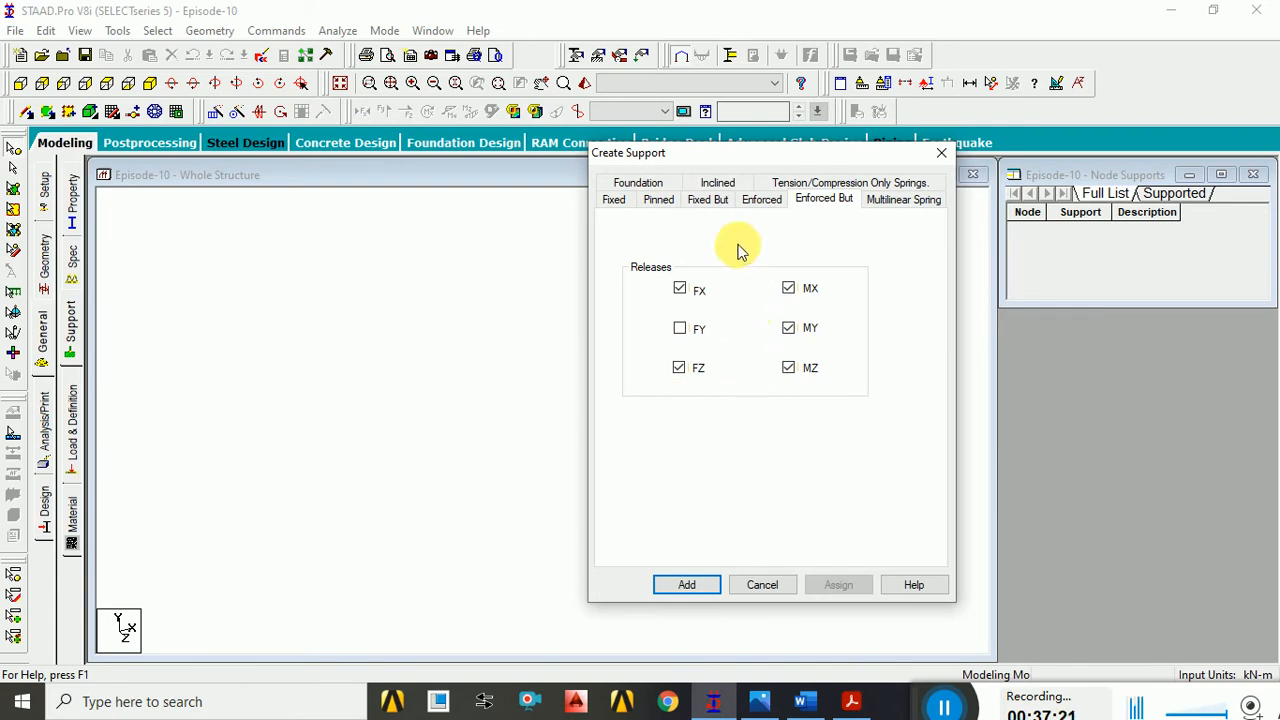
{"action": "left_click", "coordinate": [722, 203]}
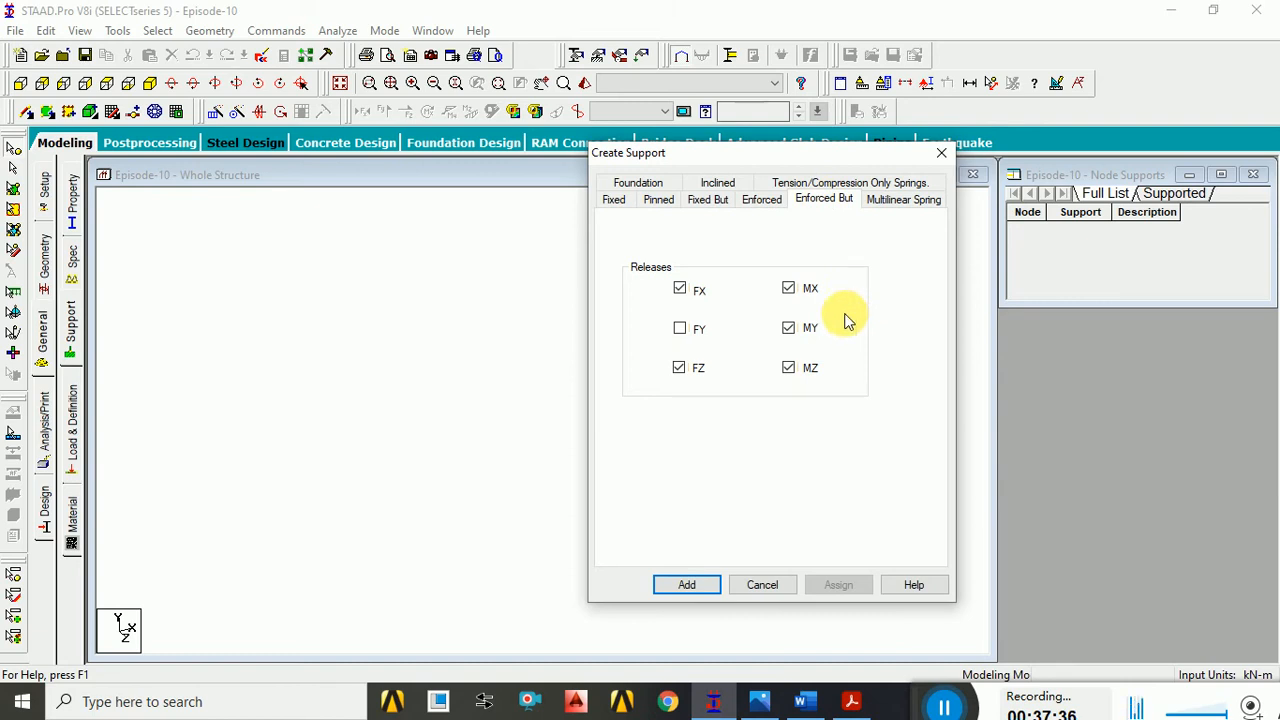
- Compare the restraints of the Fixed and Enforced supports, and leave support creation without adding any support
{"action": "left_click", "coordinate": [614, 202]}
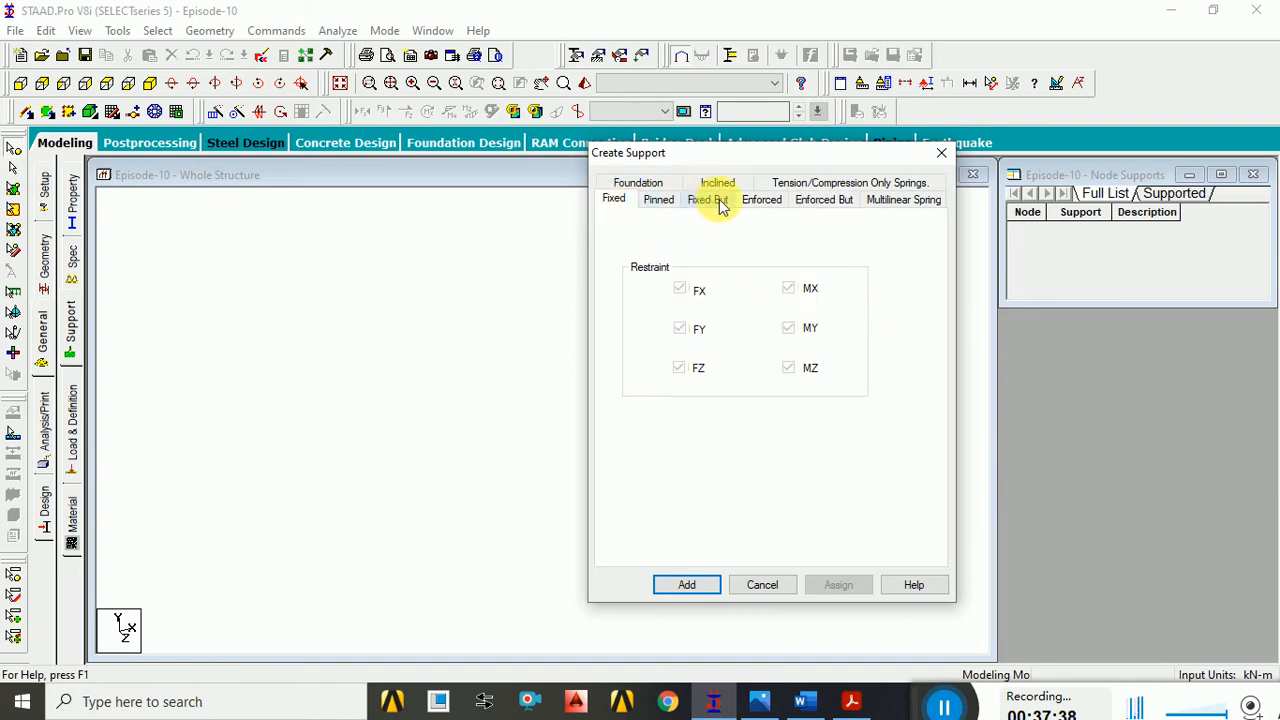
{"action": "left_click", "coordinate": [764, 200]}
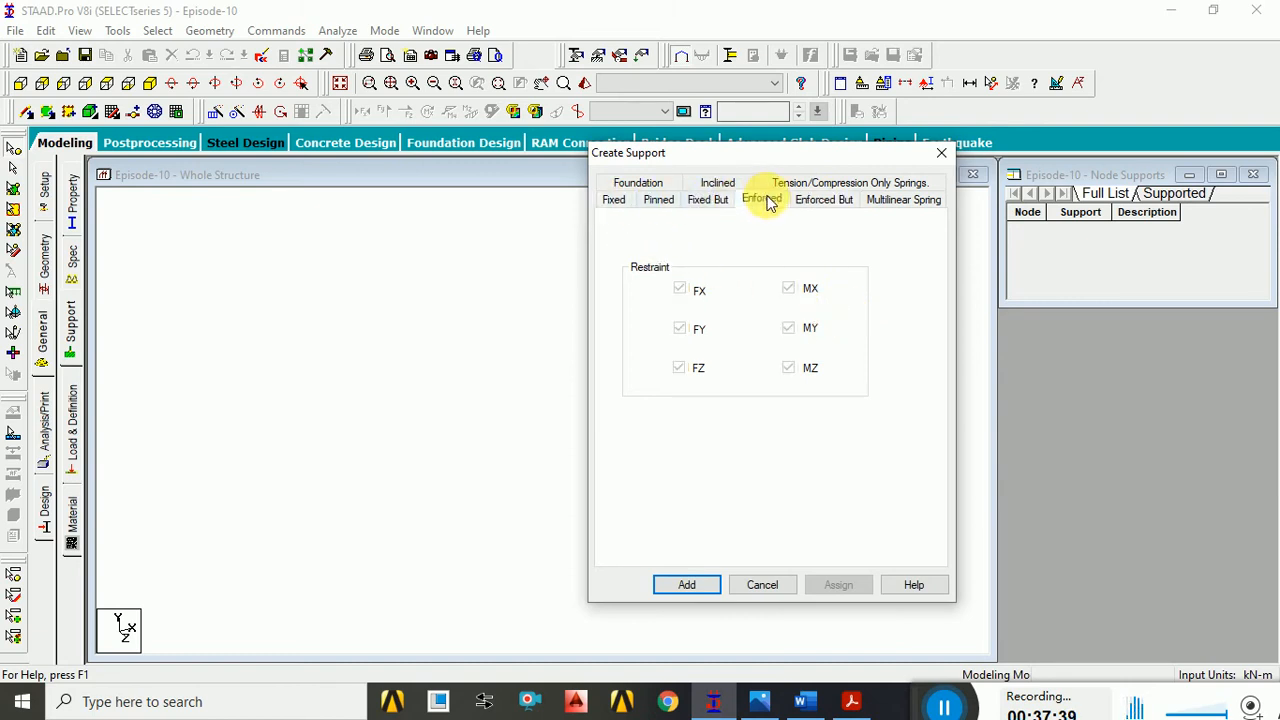
{"action": "left_click", "coordinate": [613, 201]}
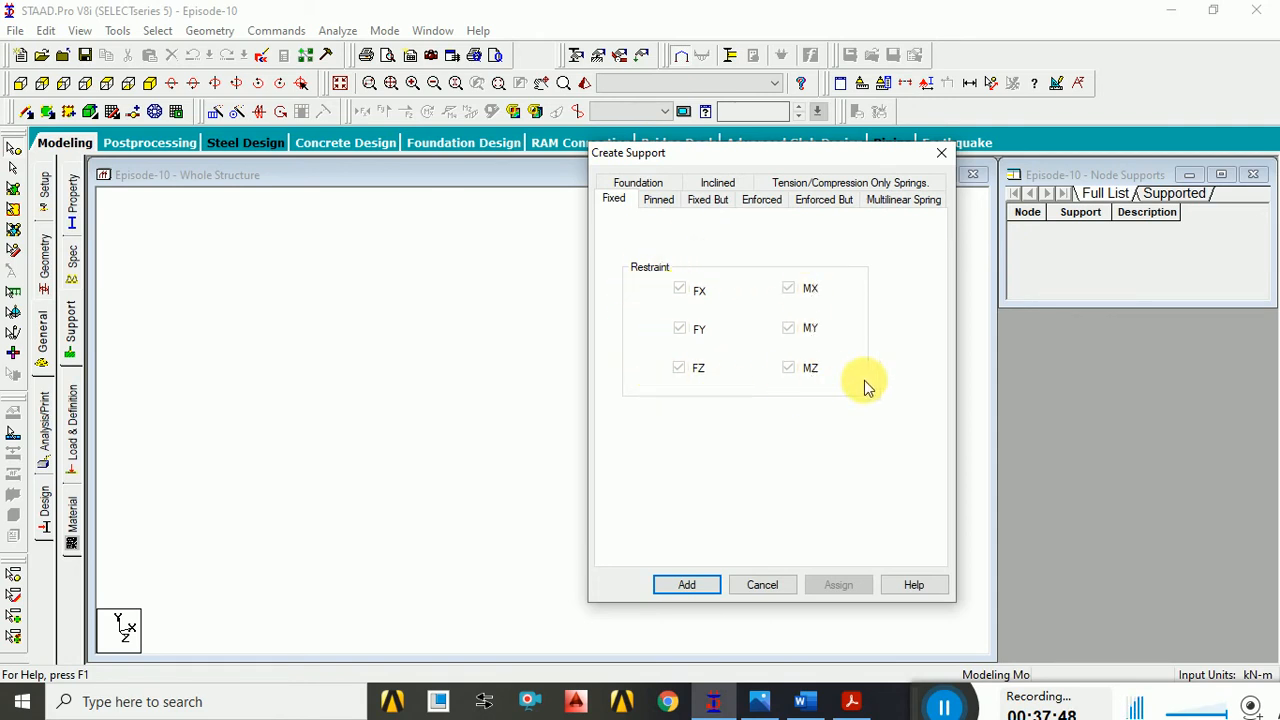
{"action": "left_click", "coordinate": [761, 200]}
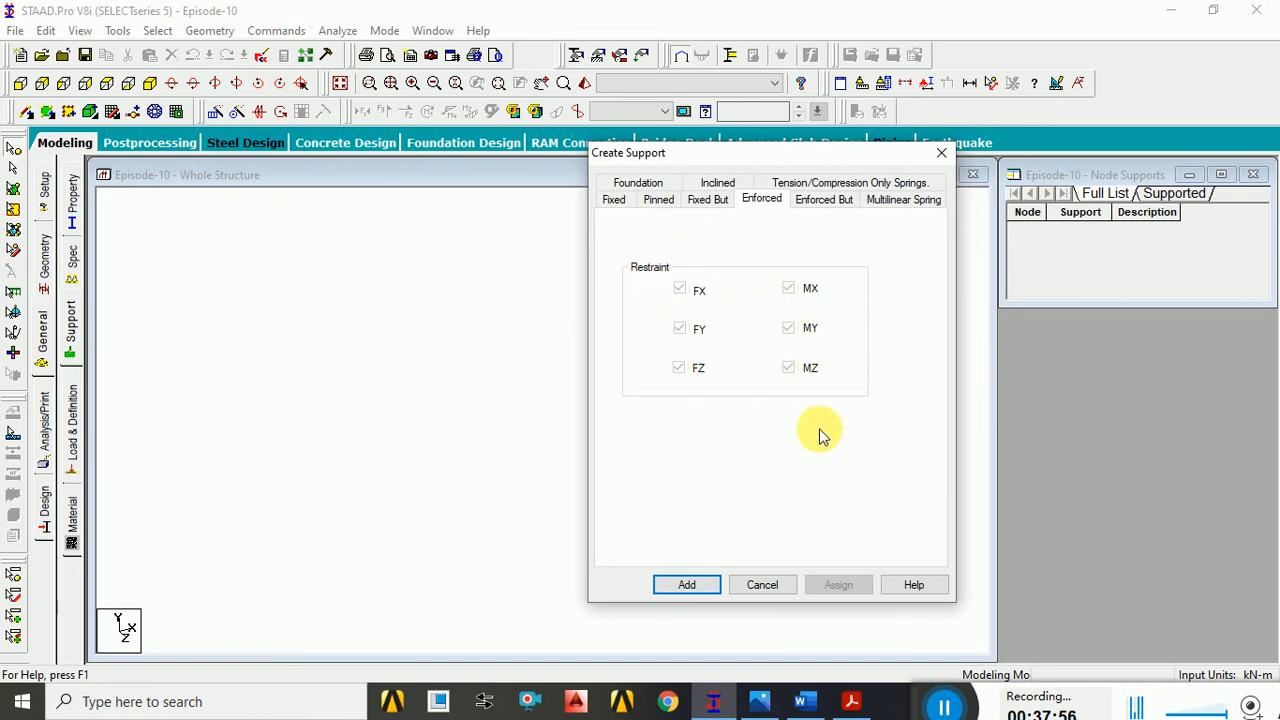
{"action": "left_click", "coordinate": [620, 201]}
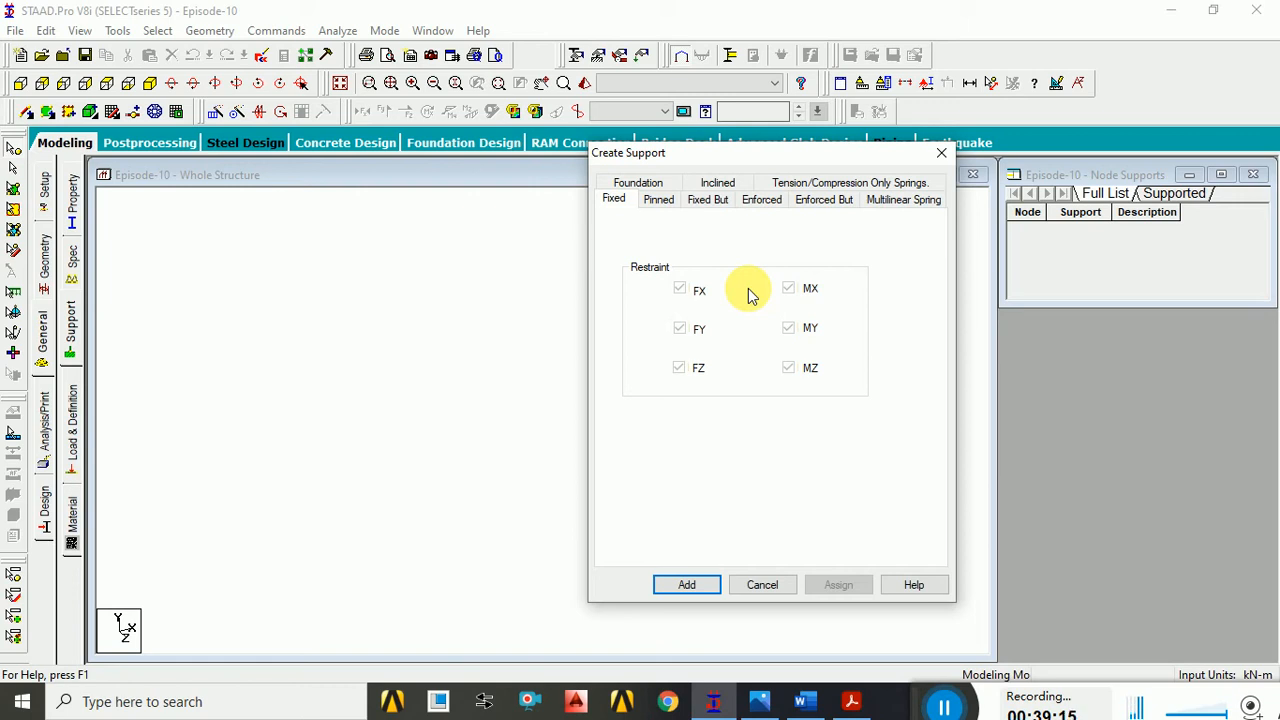
{"action": "left_click", "coordinate": [765, 202]}
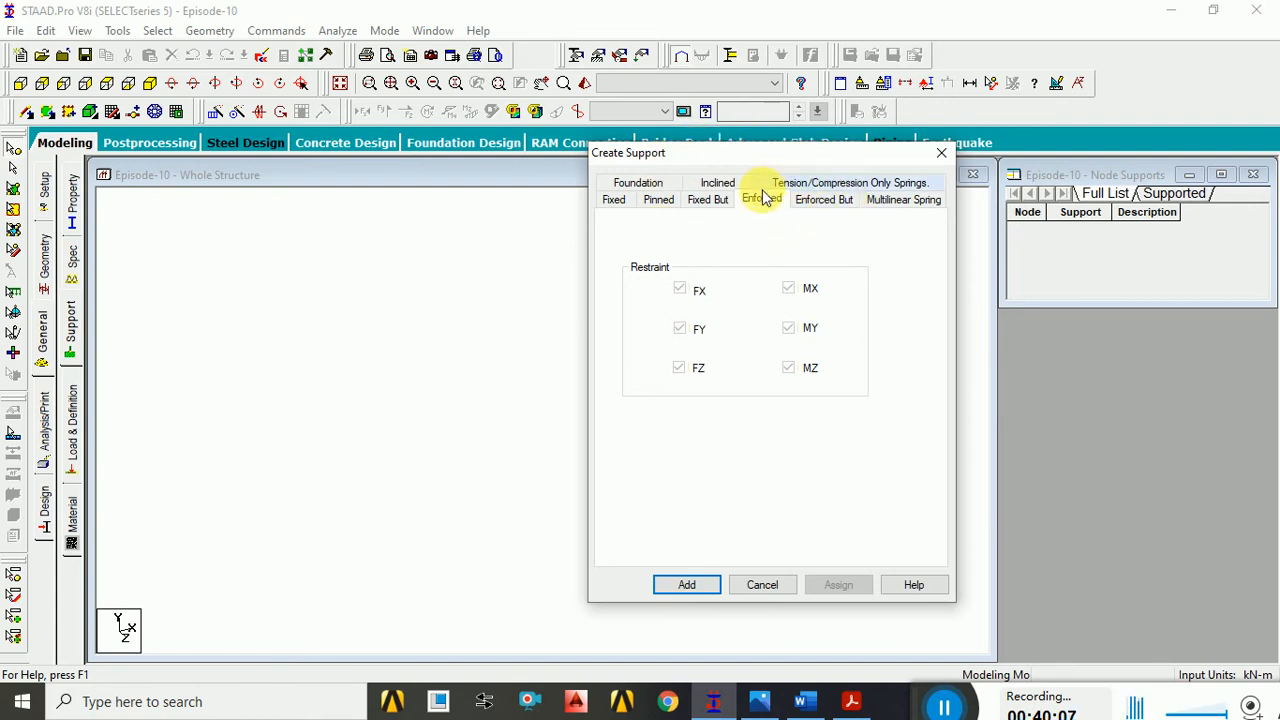
{"action": "left_click", "coordinate": [781, 589]}
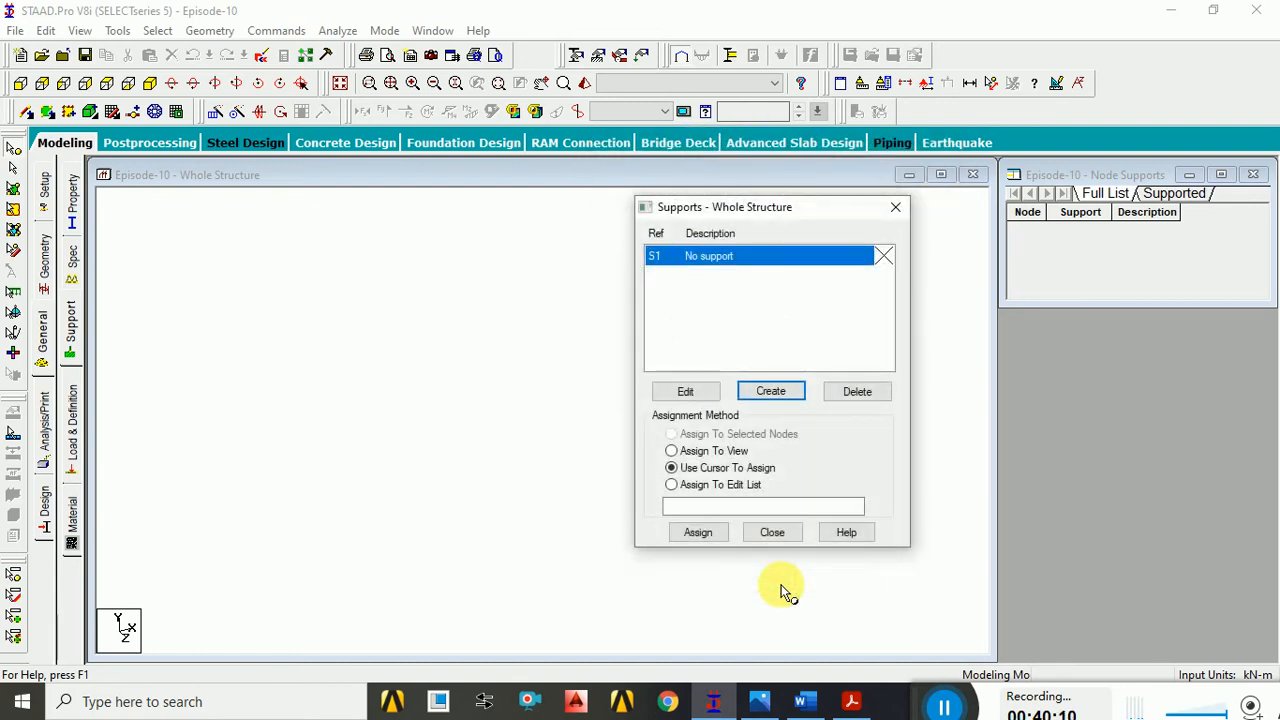
{"action": "left_click", "coordinate": [773, 533]}
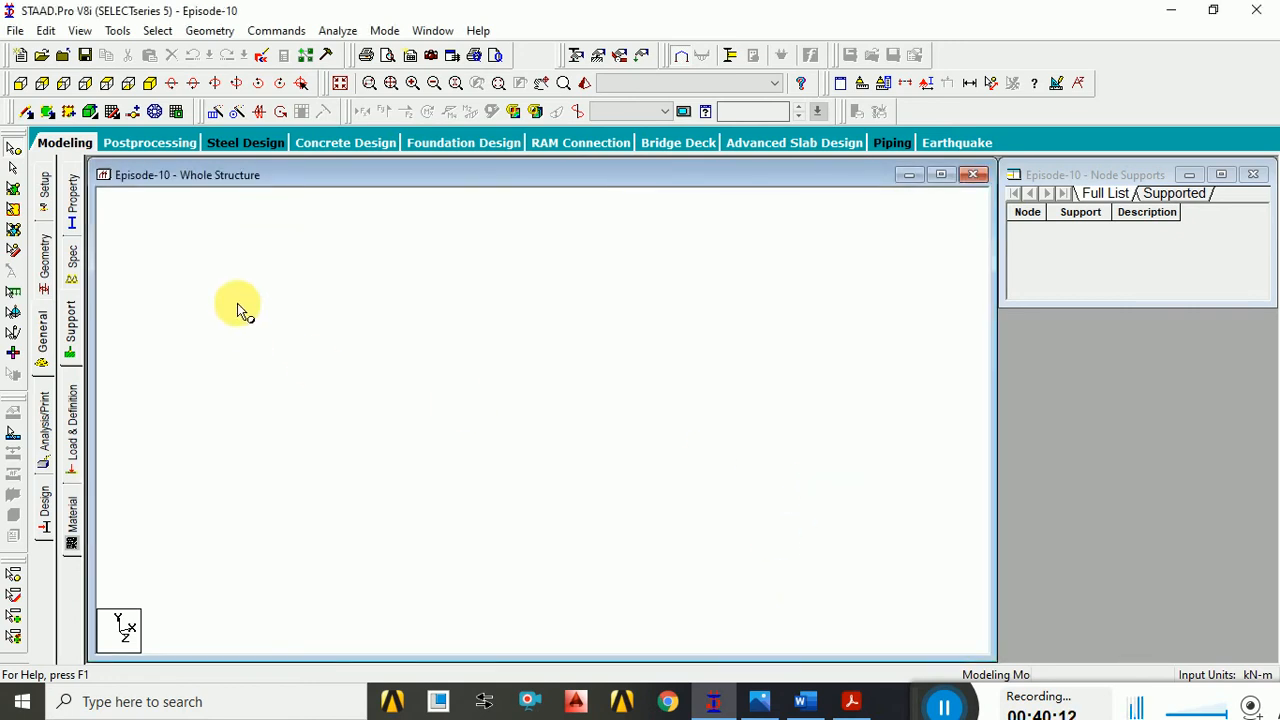
- Dismiss the snap grid in beam geometry and create node 1 at coordinates 0, 0, 0 in the Nodes table
{"action": "left_click", "coordinate": [45, 252]}
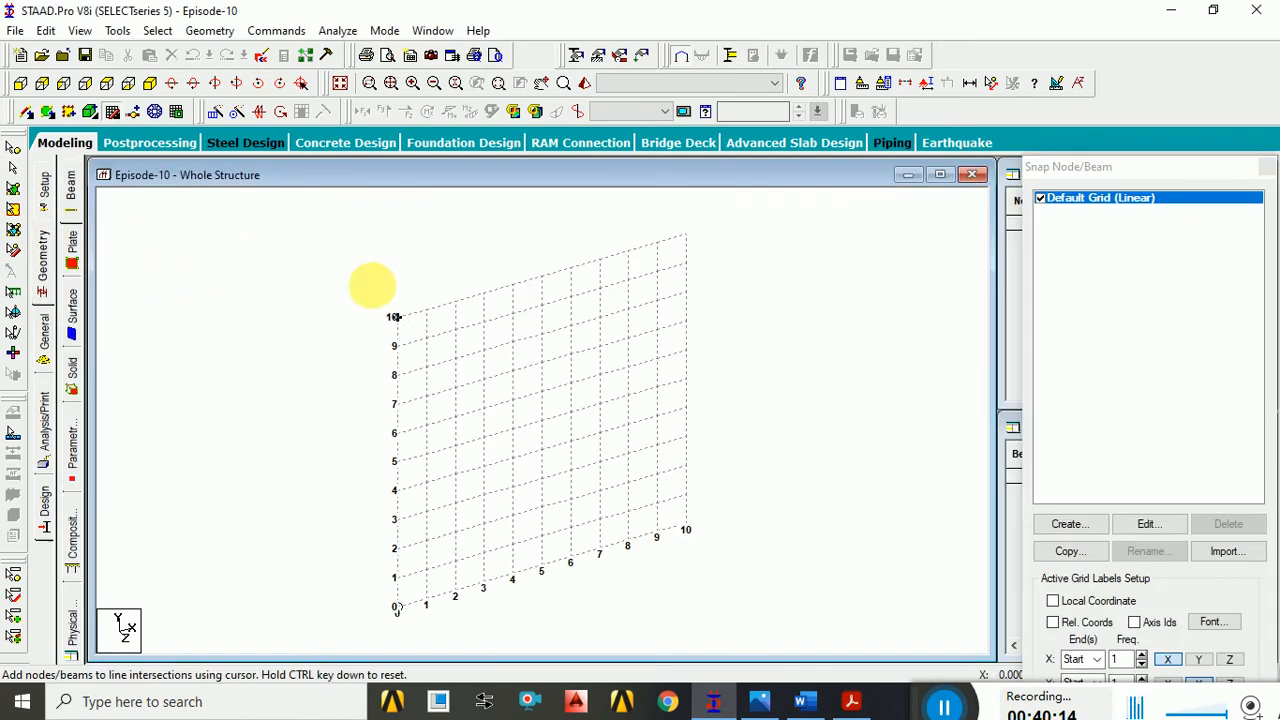
{"action": "left_click", "coordinate": [1267, 167]}
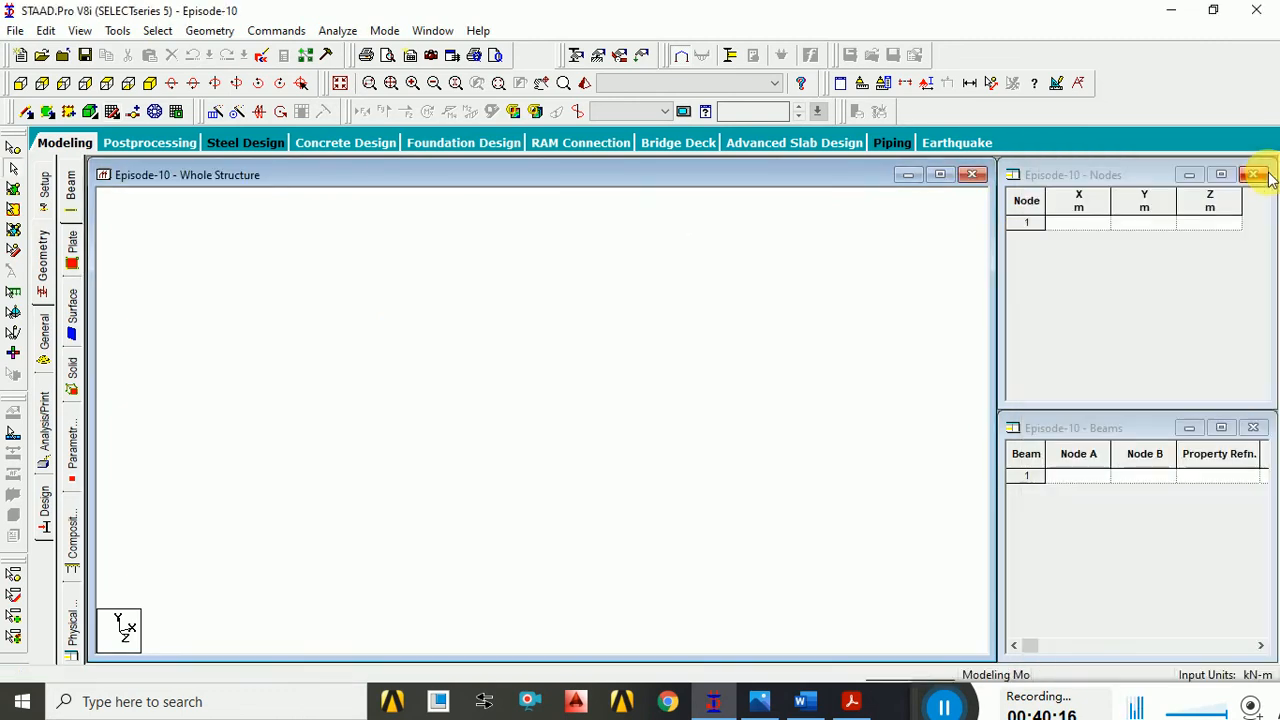
{"action": "left_click", "coordinate": [1067, 224]}
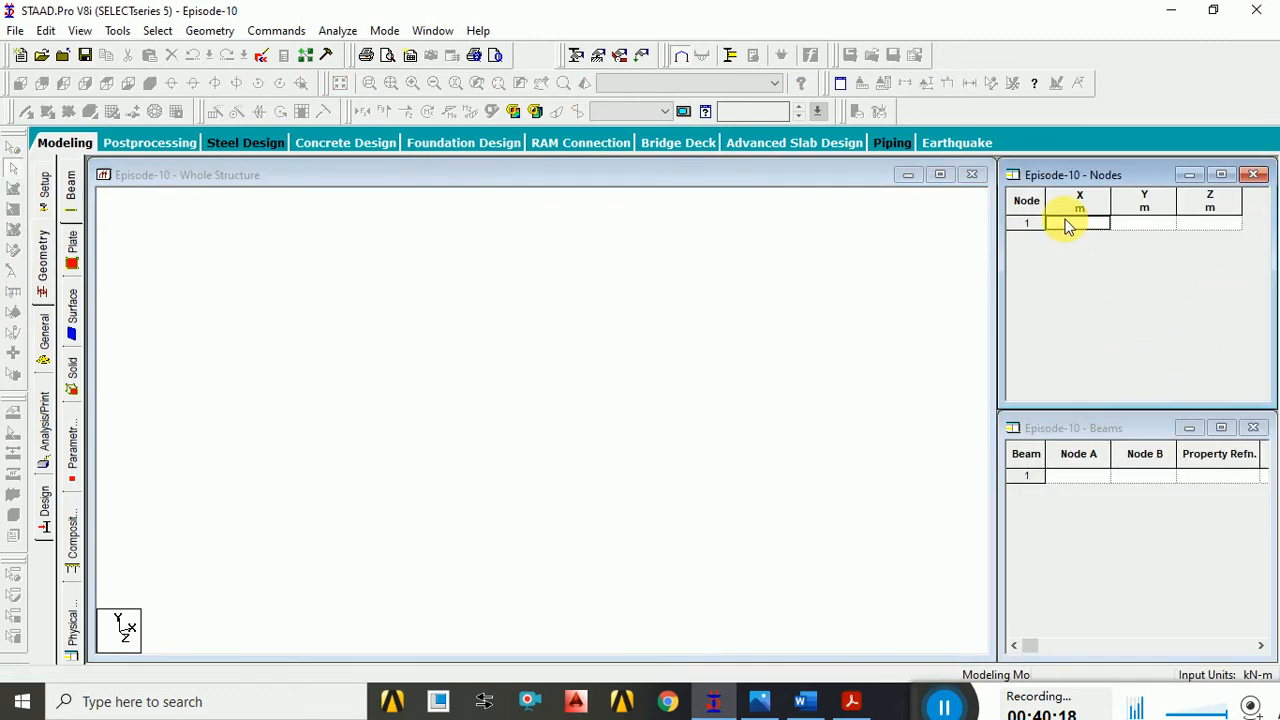
{"action": "type", "text": "0"}
{"action": "key", "text": "Tab"}
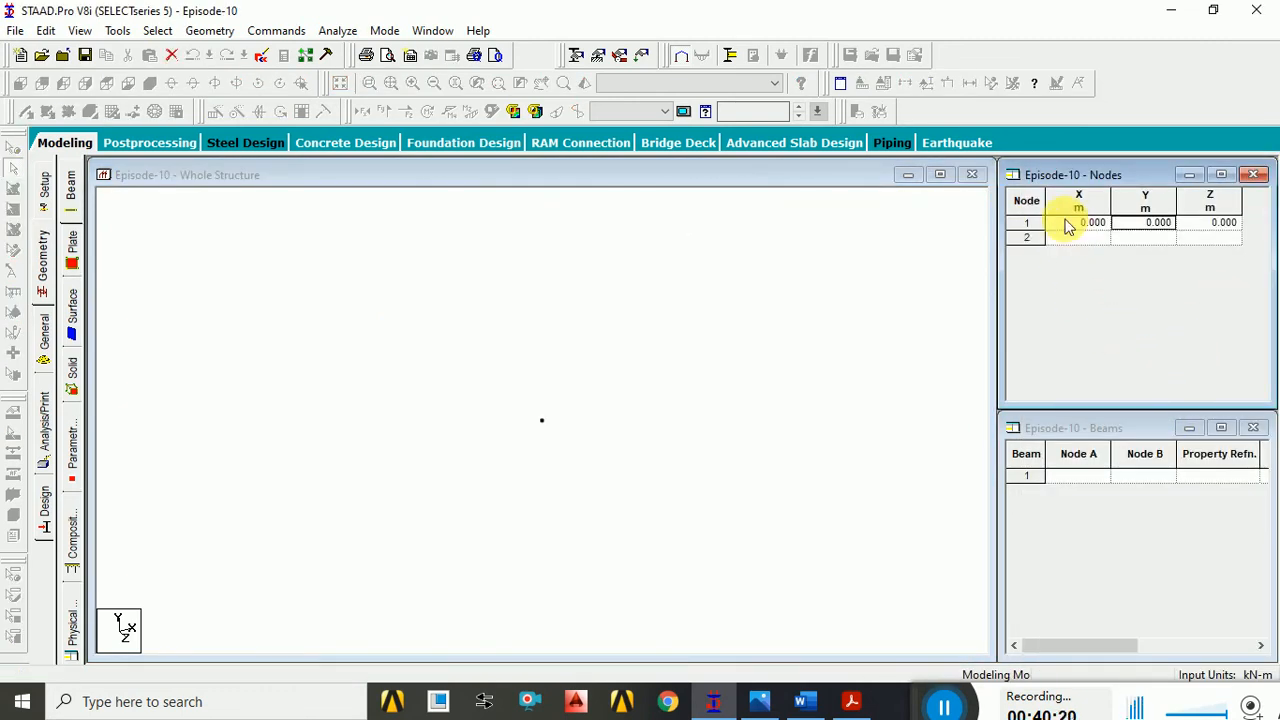
{"action": "left_click", "coordinate": [1085, 238]}
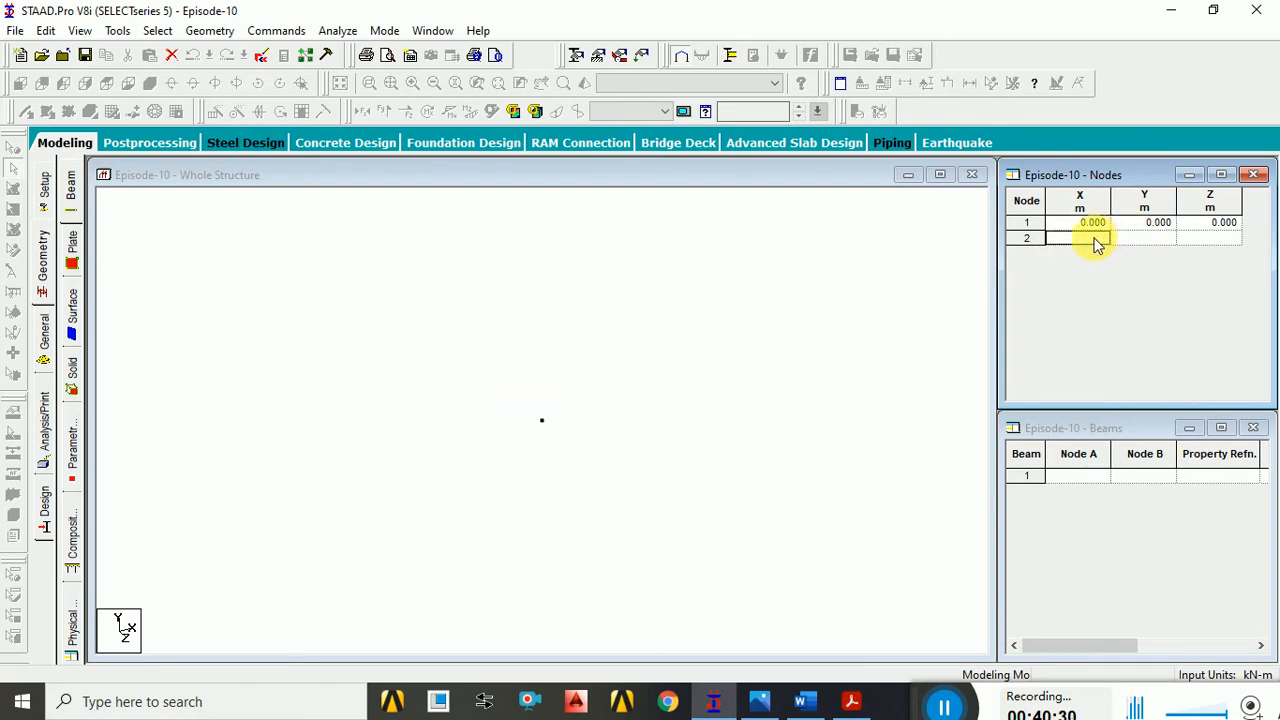
- Repeat the origin node along the global X direction in 3 steps with 5 m spacing using Translational Repeat
{"action": "left_click", "coordinate": [205, 355]}
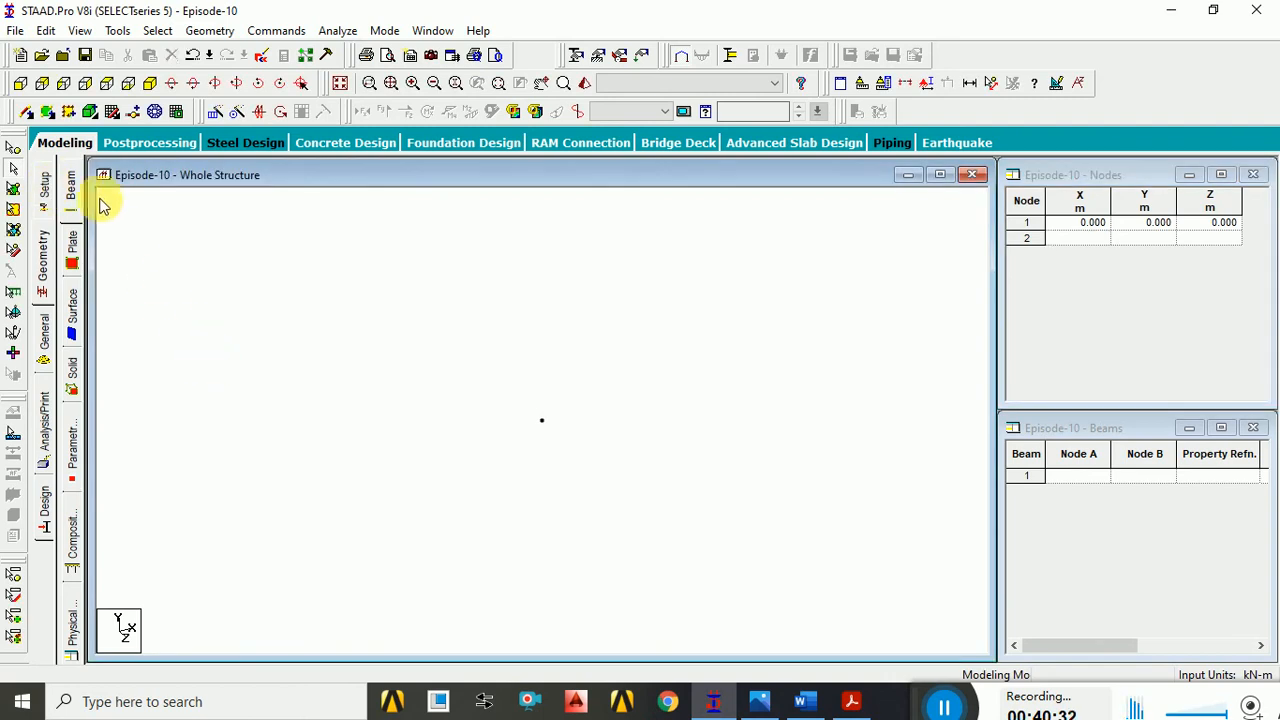
{"action": "left_click", "coordinate": [13, 150]}
{"action": "left_click", "coordinate": [541, 420]}
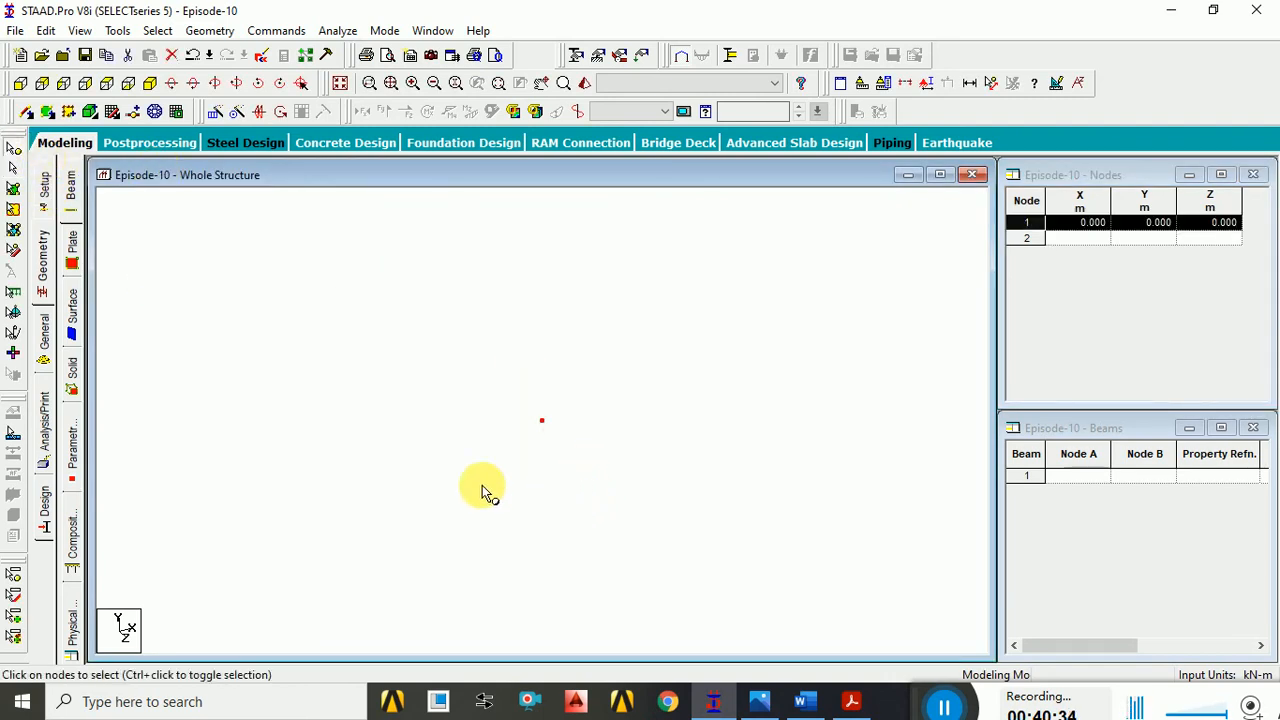
{"action": "left_click", "coordinate": [218, 112]}
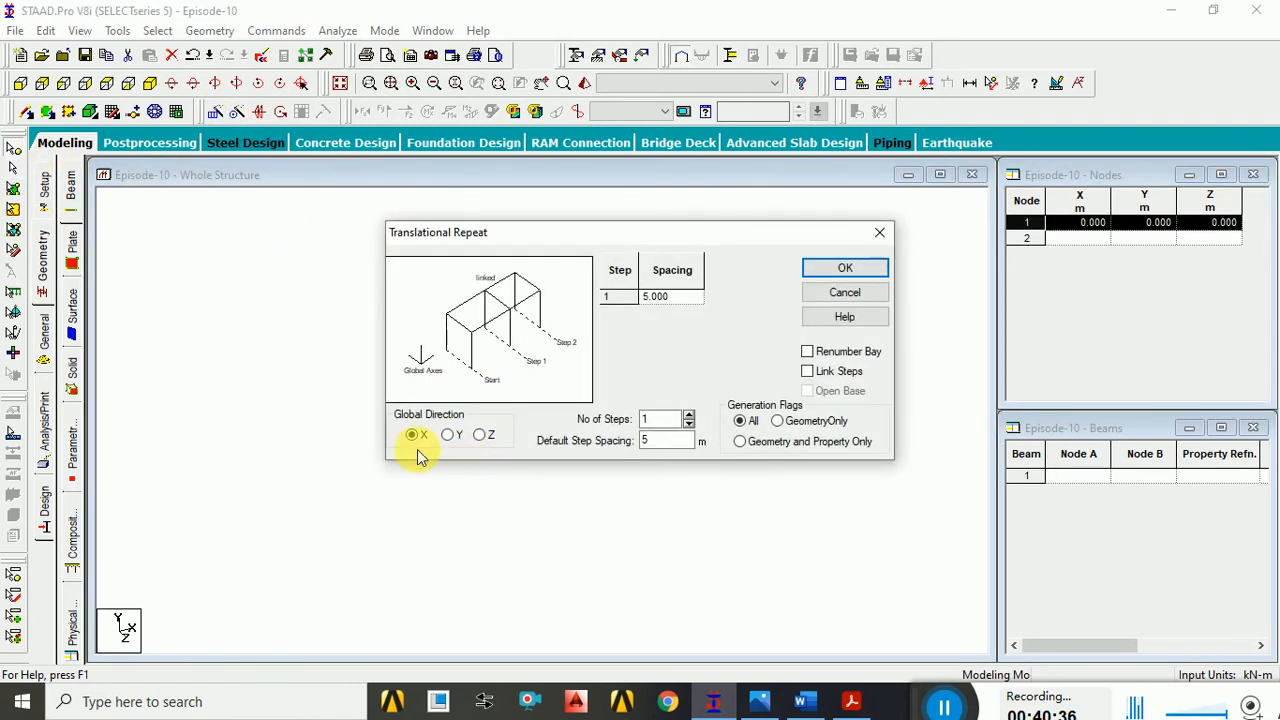
{"action": "left_click", "coordinate": [688, 415]}
{"action": "left_click", "coordinate": [688, 415]}
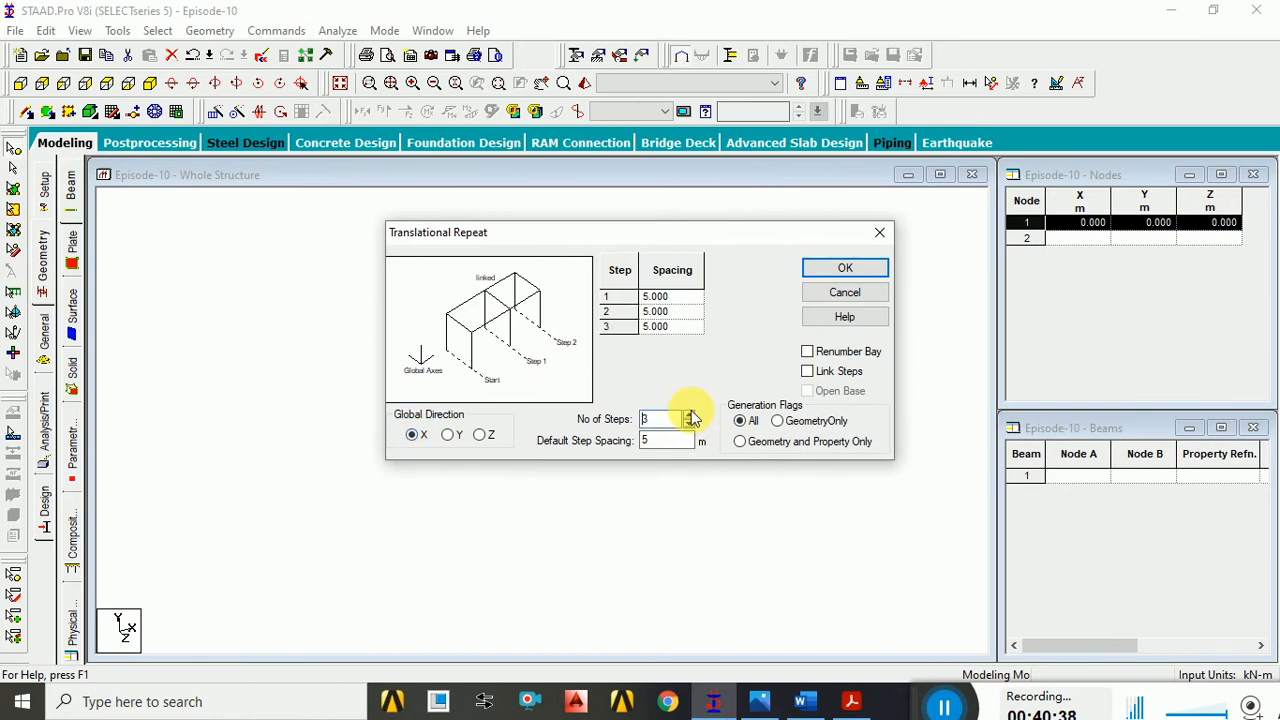
{"action": "left_click", "coordinate": [845, 268]}
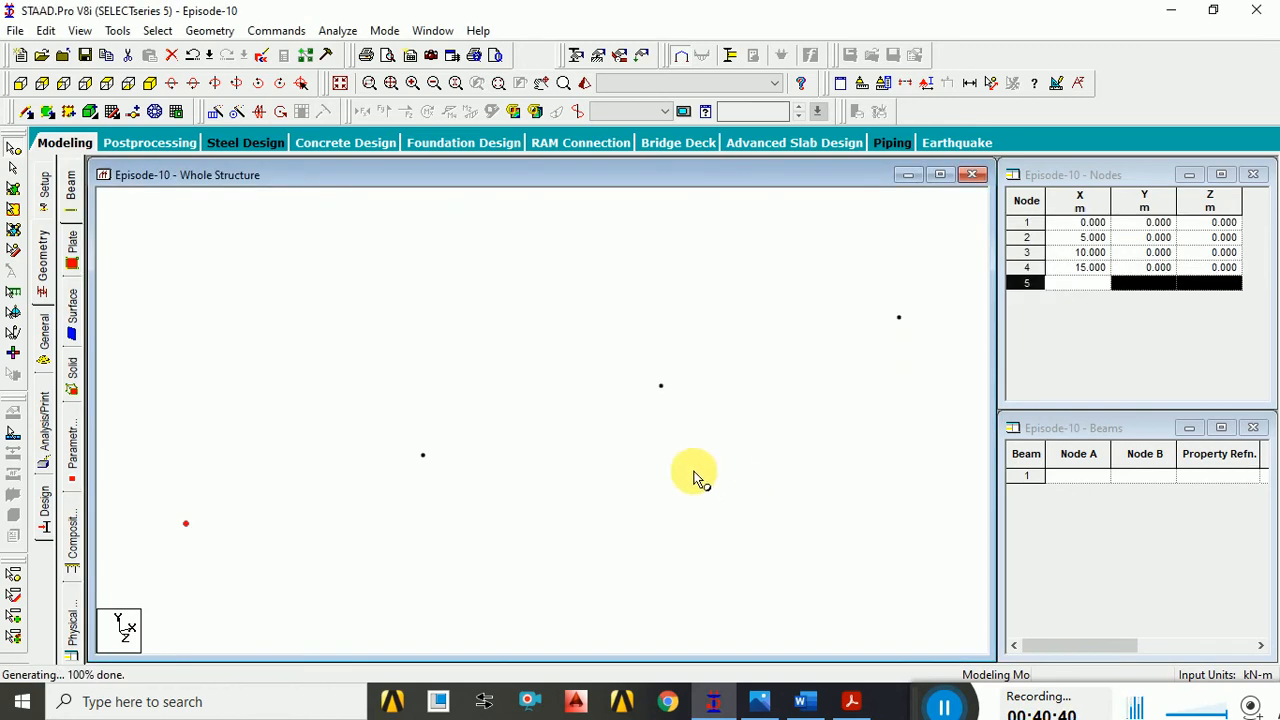
- Repeat the whole row of nodes along the global Z direction in 3 steps with 5 m spacing
{"action": "key", "text": "ctrl+a"}
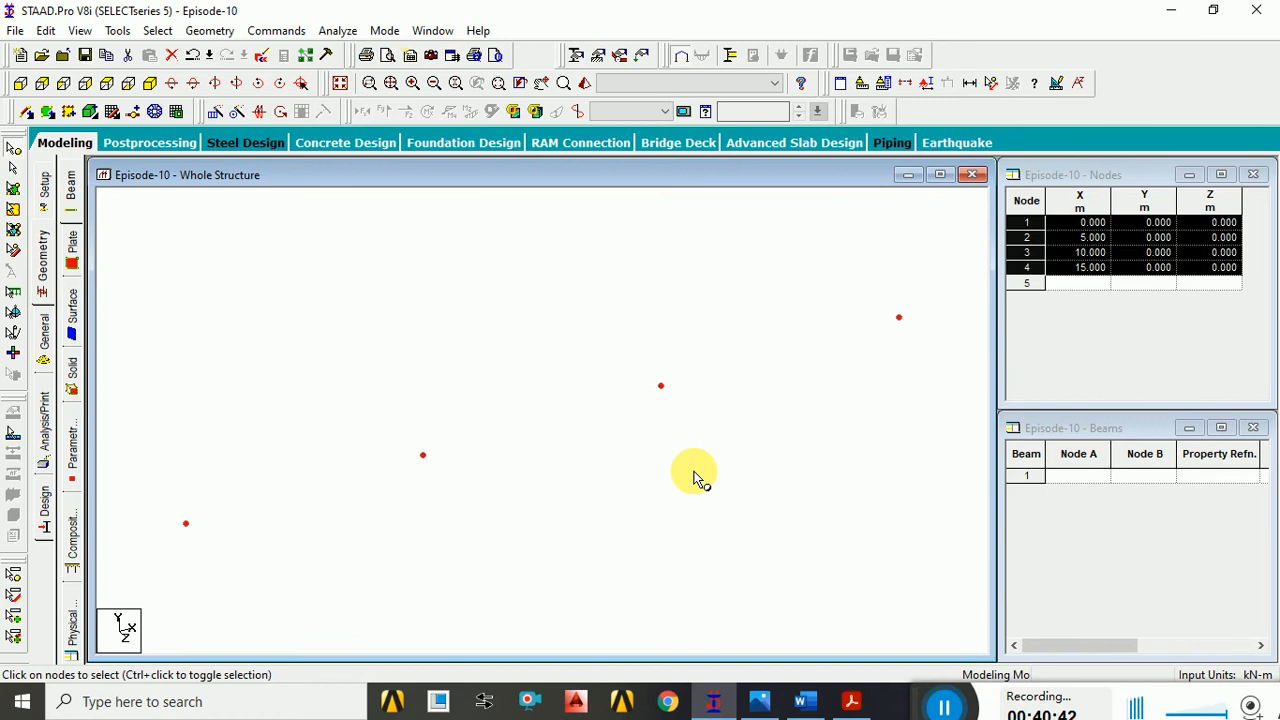
{"action": "left_click", "coordinate": [215, 111]}
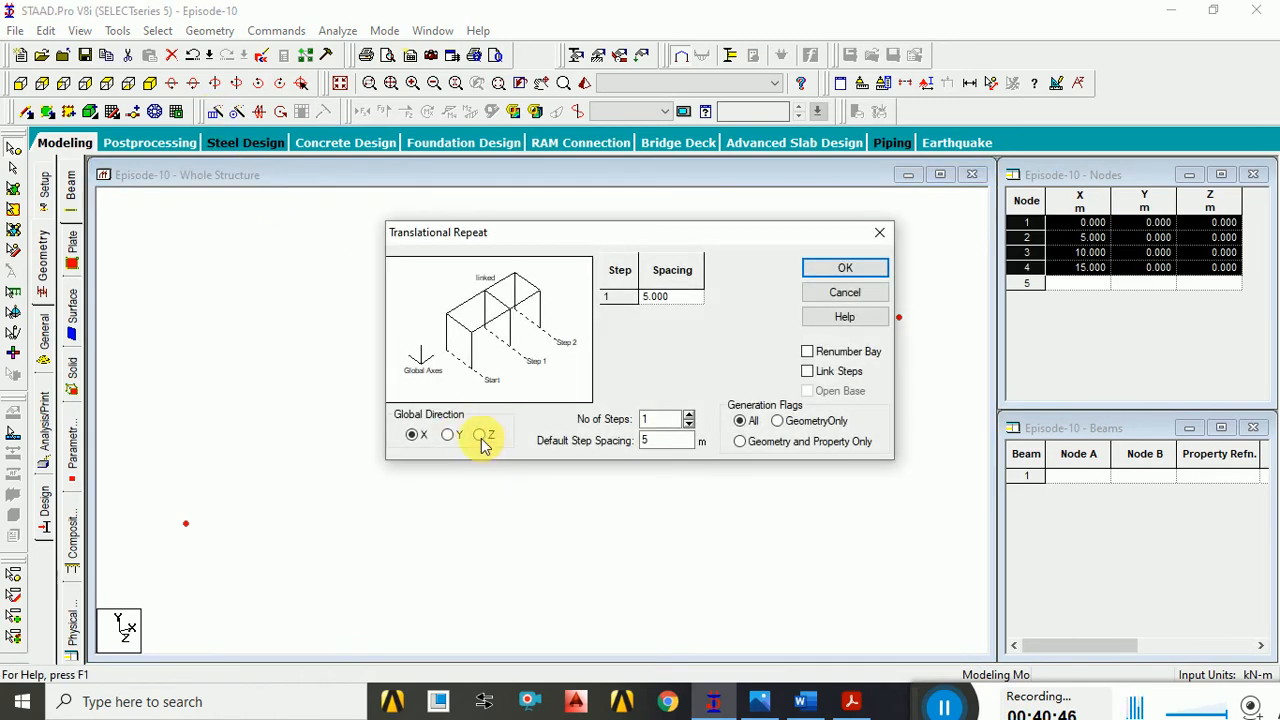
{"action": "left_click", "coordinate": [481, 435]}
{"action": "left_click", "coordinate": [689, 414]}
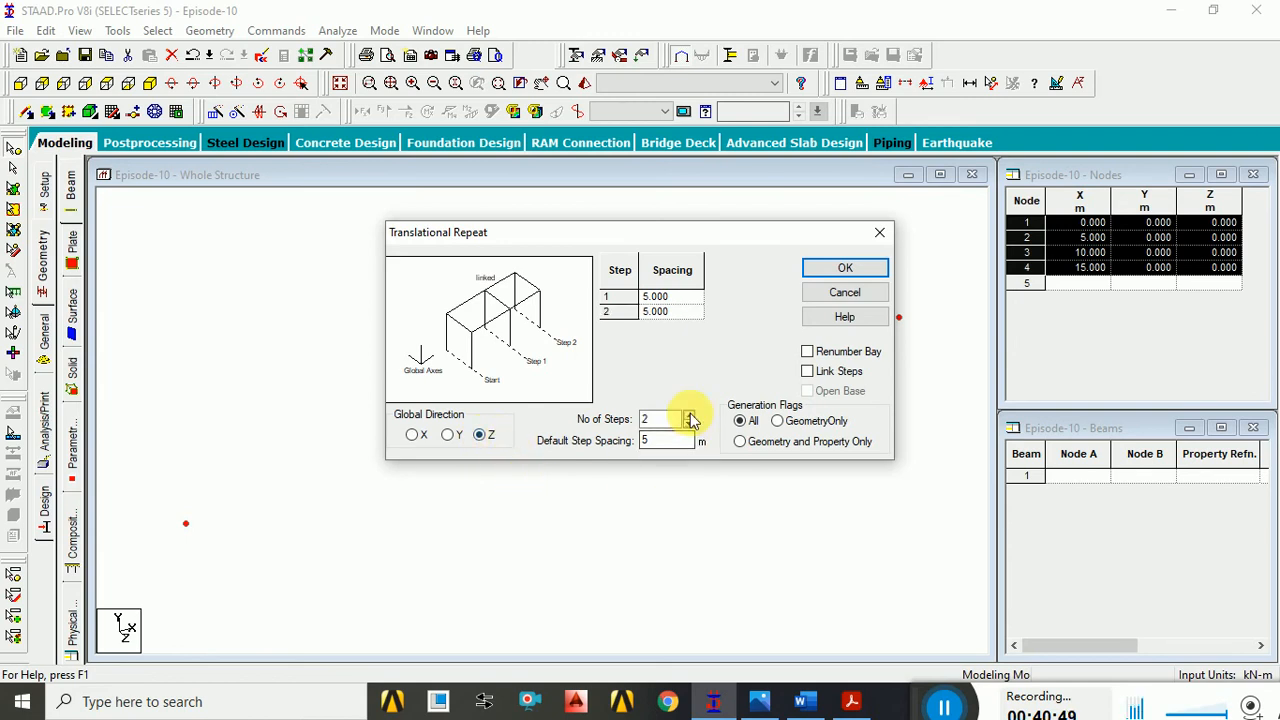
{"action": "left_click", "coordinate": [689, 414]}
{"action": "left_click", "coordinate": [846, 269]}
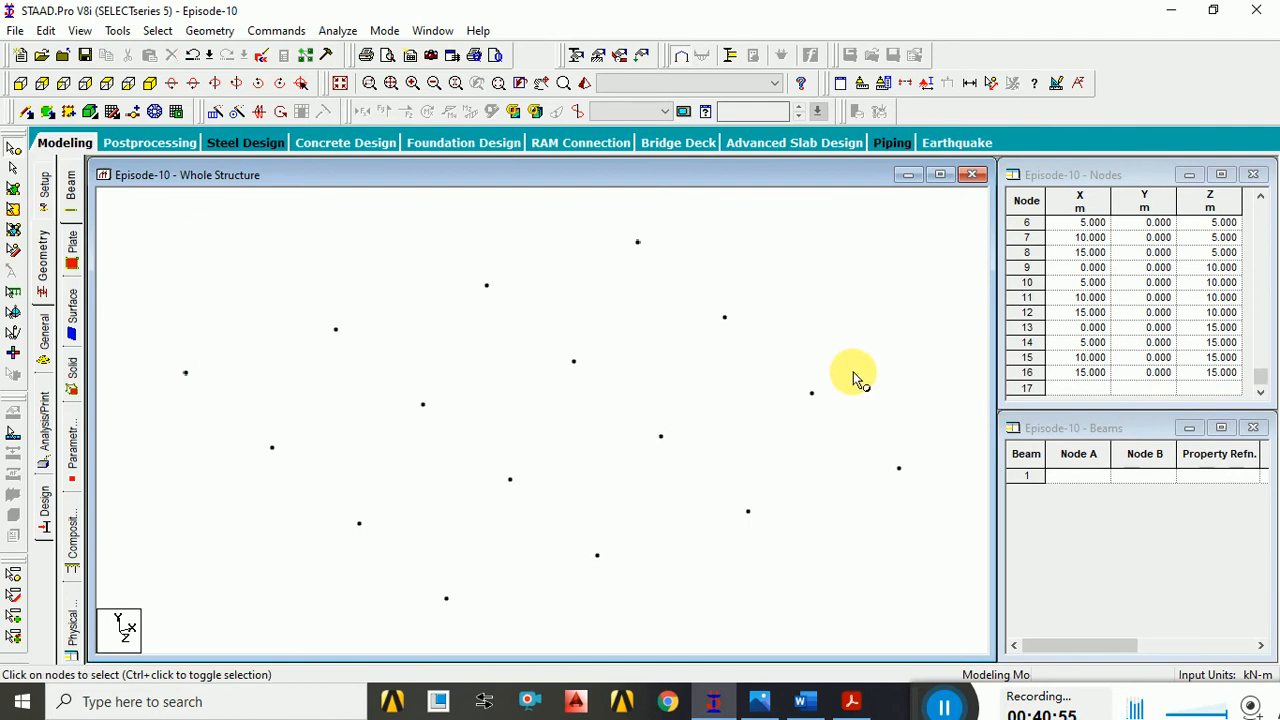
- Repeat all the nodes along the global Y direction in 4 linked steps of -5 m to generate the columns
{"action": "key", "text": "ctrl+a"}
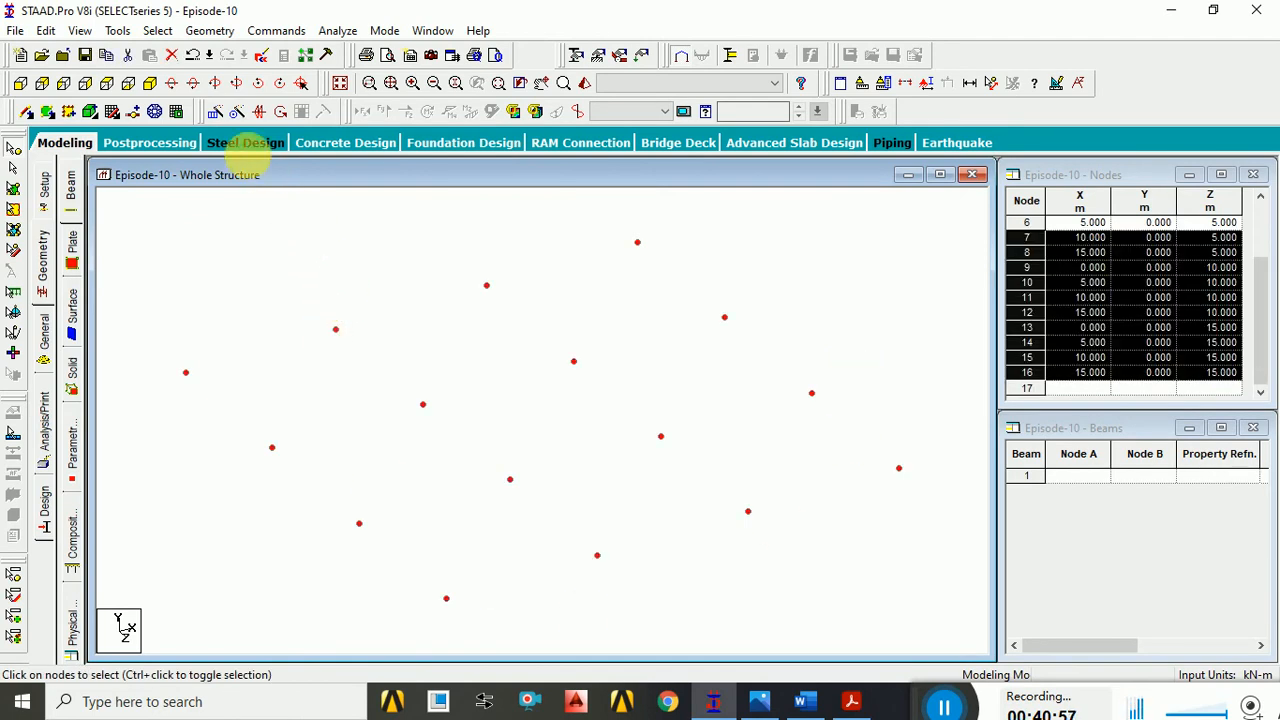
{"action": "left_click", "coordinate": [219, 114]}
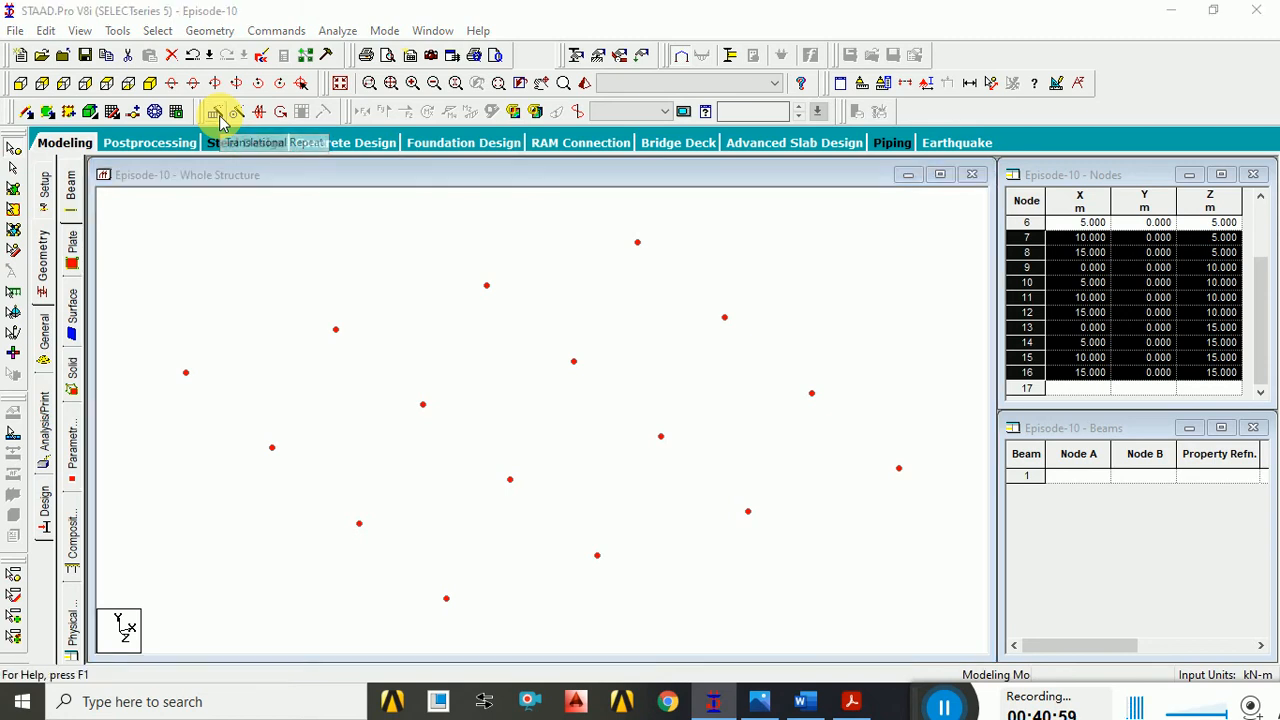
{"action": "left_click", "coordinate": [448, 435]}
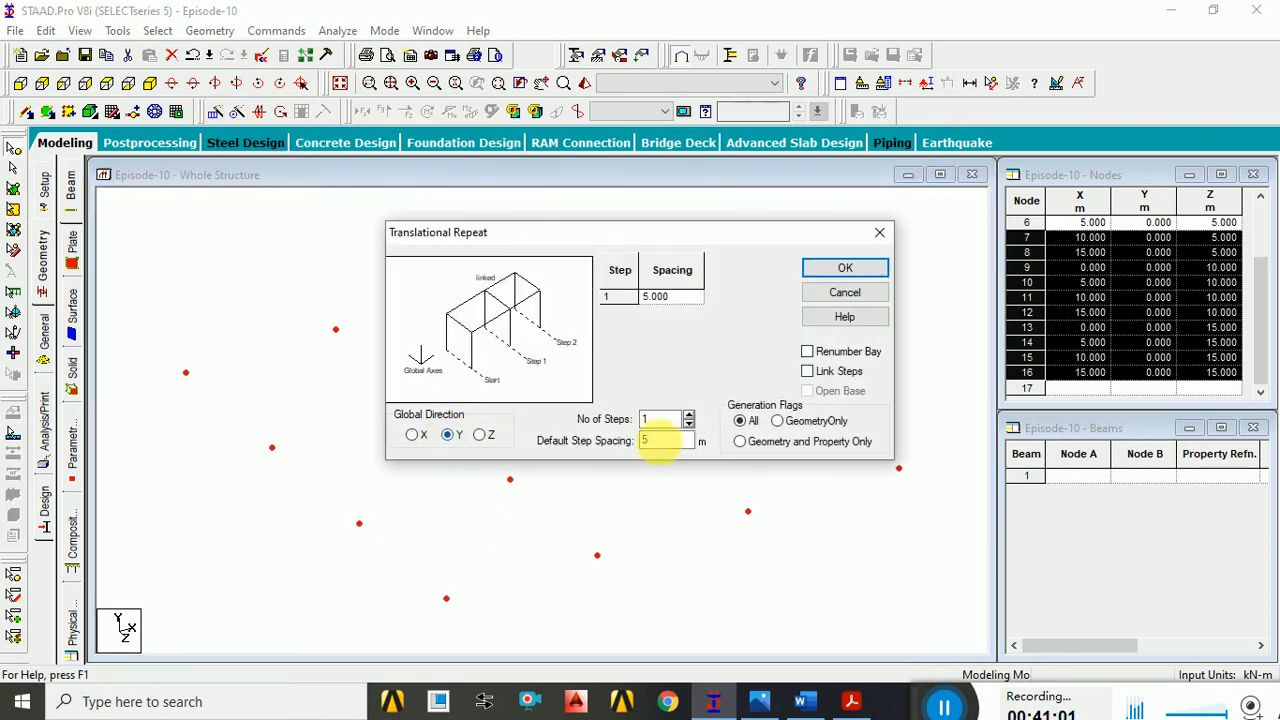
{"action": "left_click", "coordinate": [660, 441]}
{"action": "double_click", "coordinate": [643, 443]}
{"action": "type", "text": "-5"}
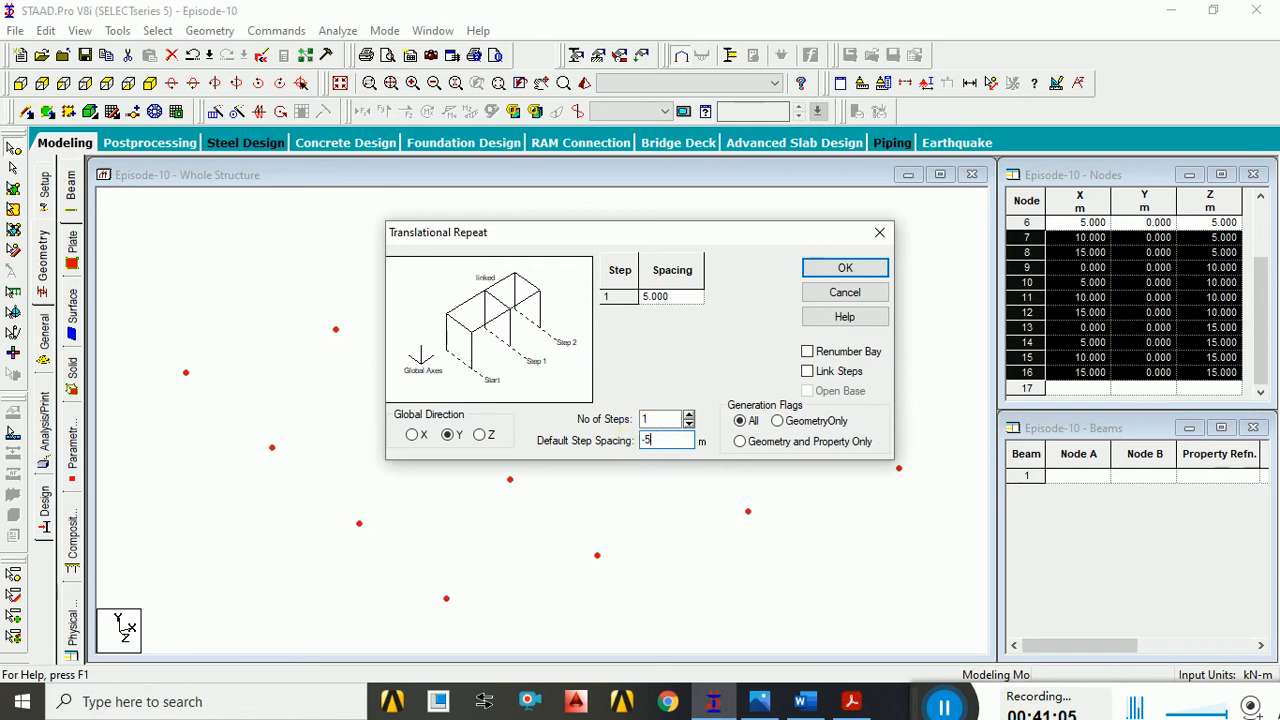
{"action": "left_click", "coordinate": [689, 416]}
{"action": "left_click", "coordinate": [689, 416]}
{"action": "left_click", "coordinate": [689, 416]}
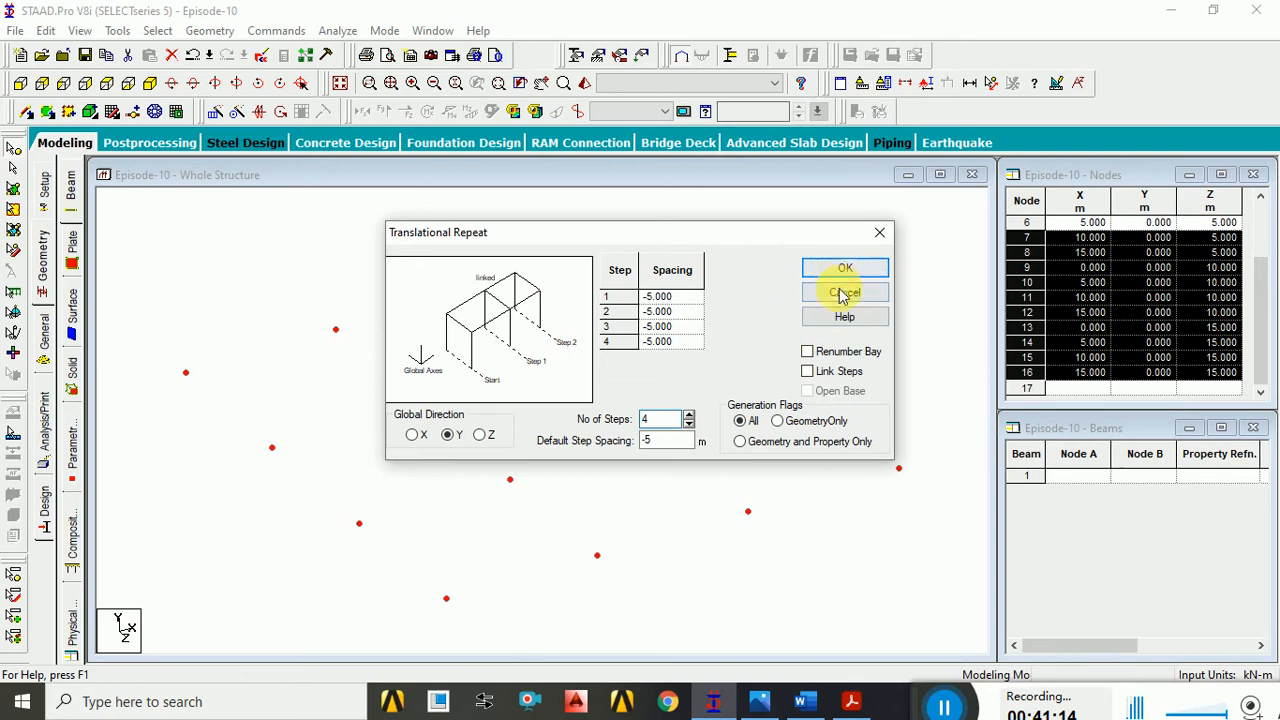
{"action": "left_click", "coordinate": [808, 372]}
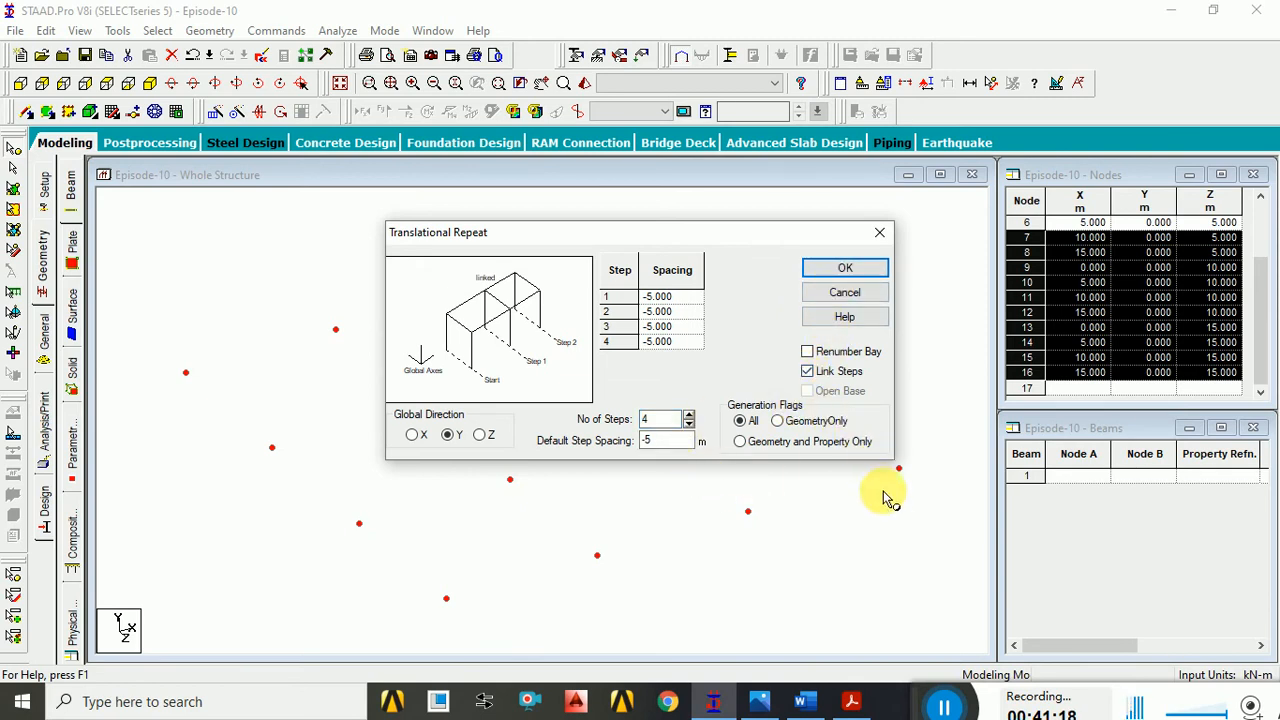
{"action": "left_click", "coordinate": [848, 265]}
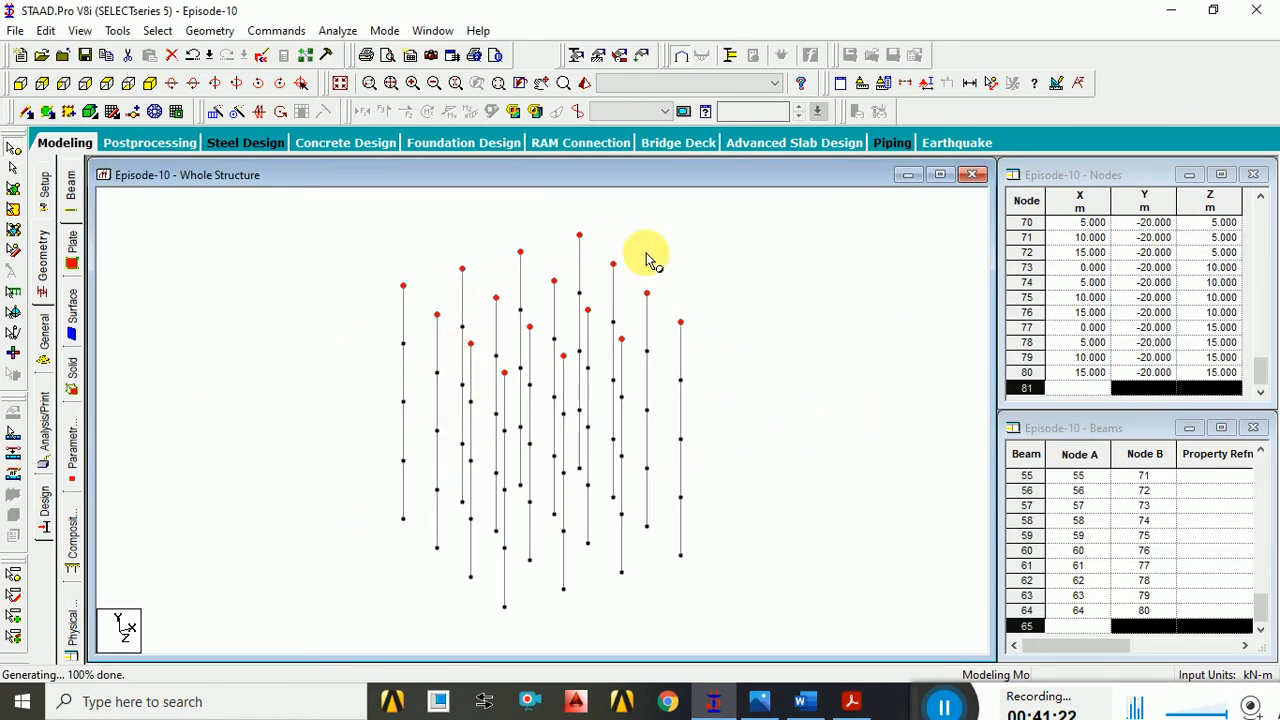
- In the front view, select all nodes above the base level and connect beams between them along the X axis
{"action": "left_click", "coordinate": [748, 364]}
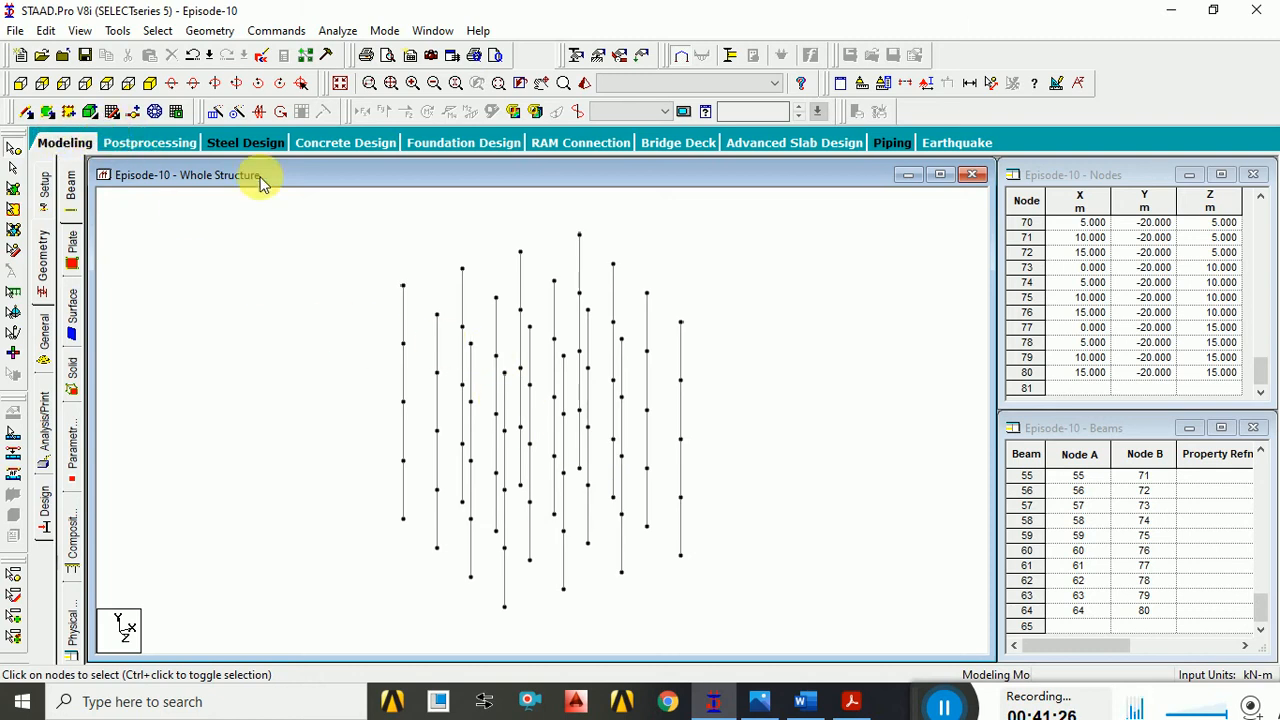
{"action": "left_click", "coordinate": [21, 84]}
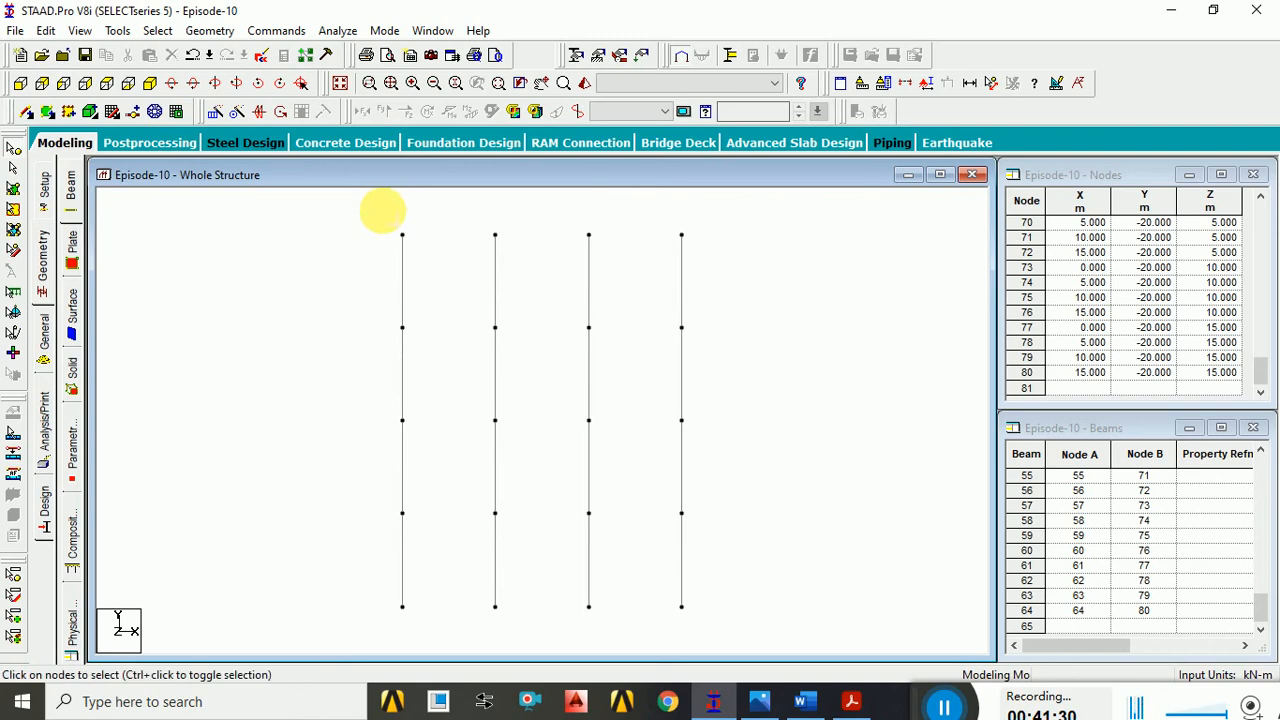
{"action": "left_click_drag", "start_coordinate": [512, 463], "coordinate": [712, 532]}
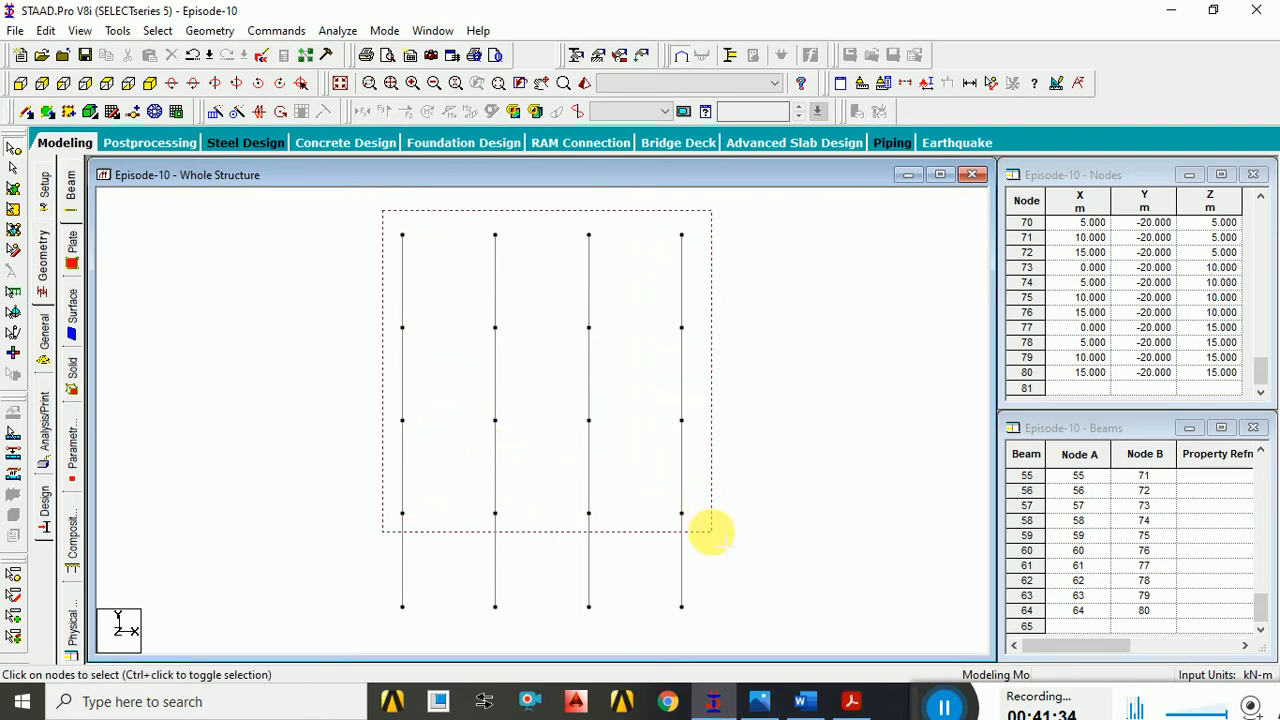
{"action": "left_click_drag", "start_coordinate": [712, 532], "coordinate": [712, 533]}
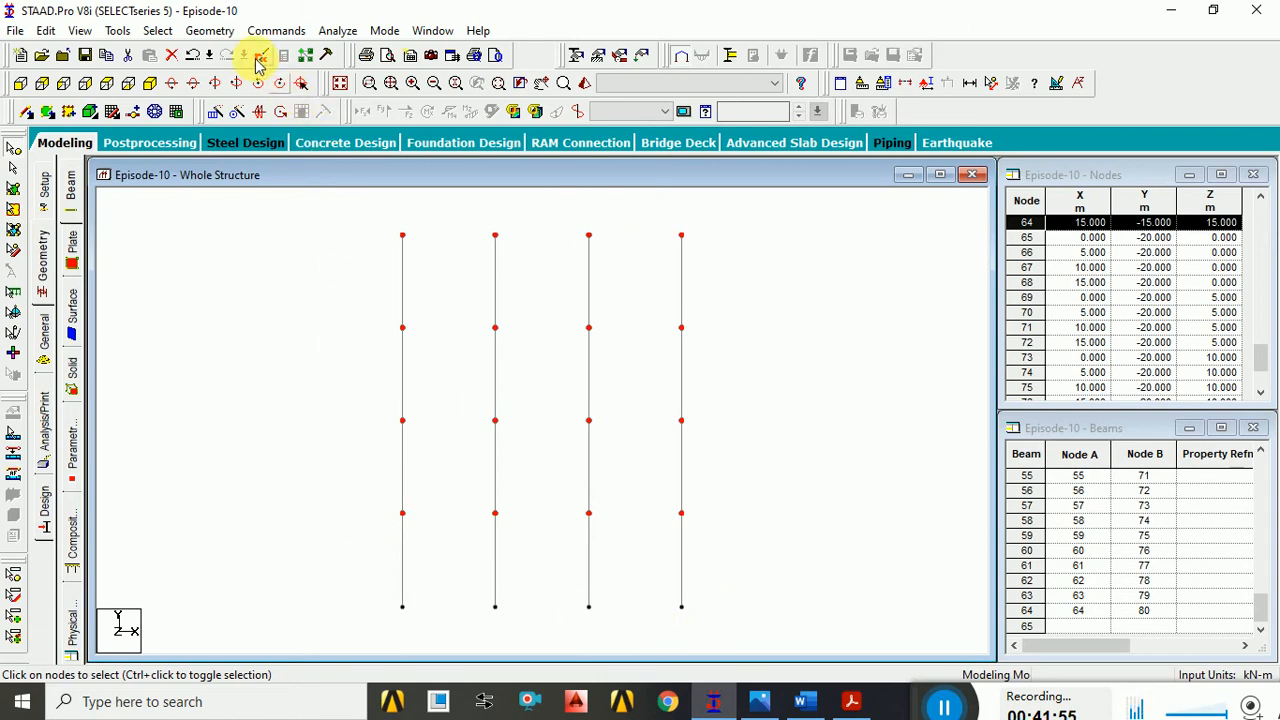
{"action": "left_click", "coordinate": [210, 30]}
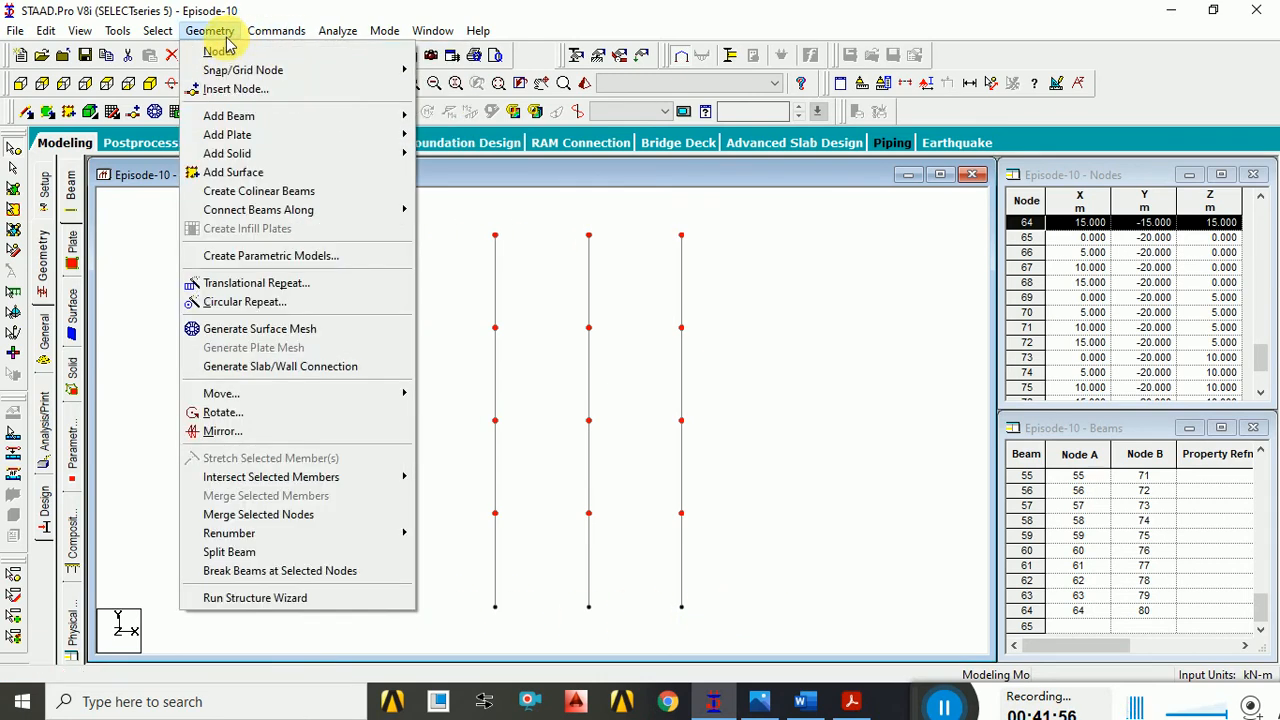
{"action": "left_click", "coordinate": [227, 37]}
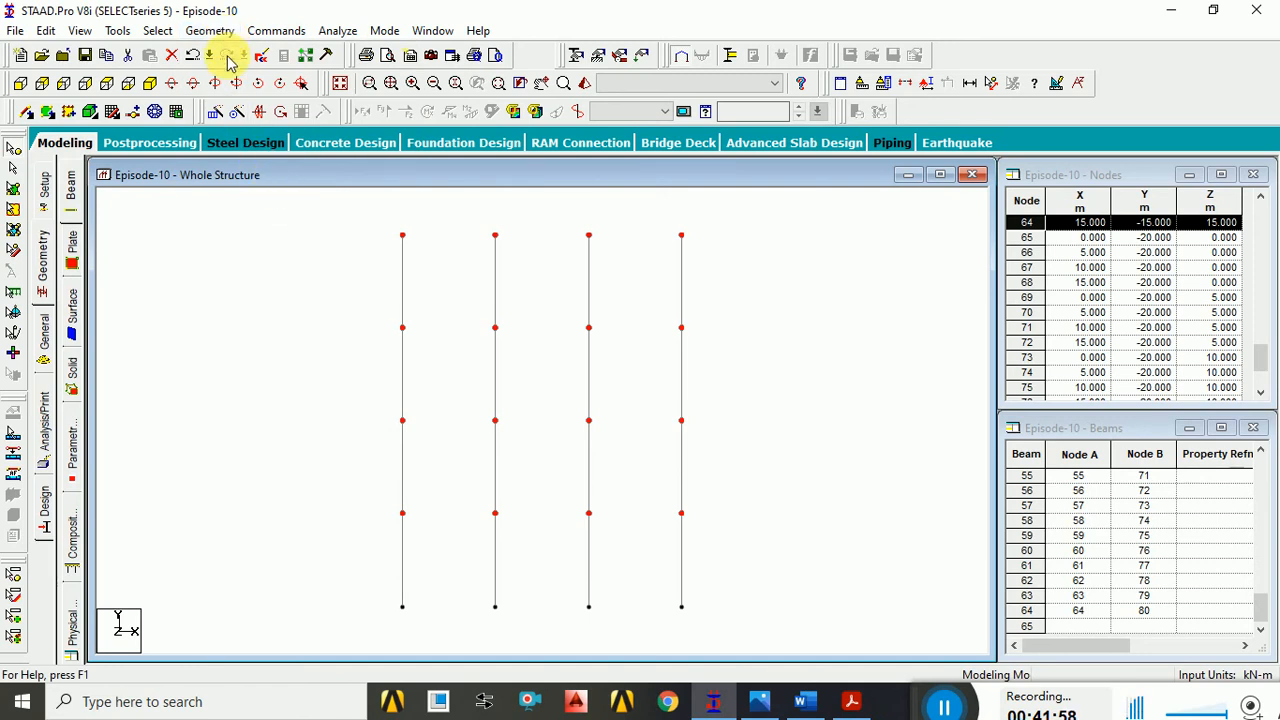
{"action": "left_click", "coordinate": [212, 31]}
{"action": "mouse_move", "coordinate": [263, 209]}
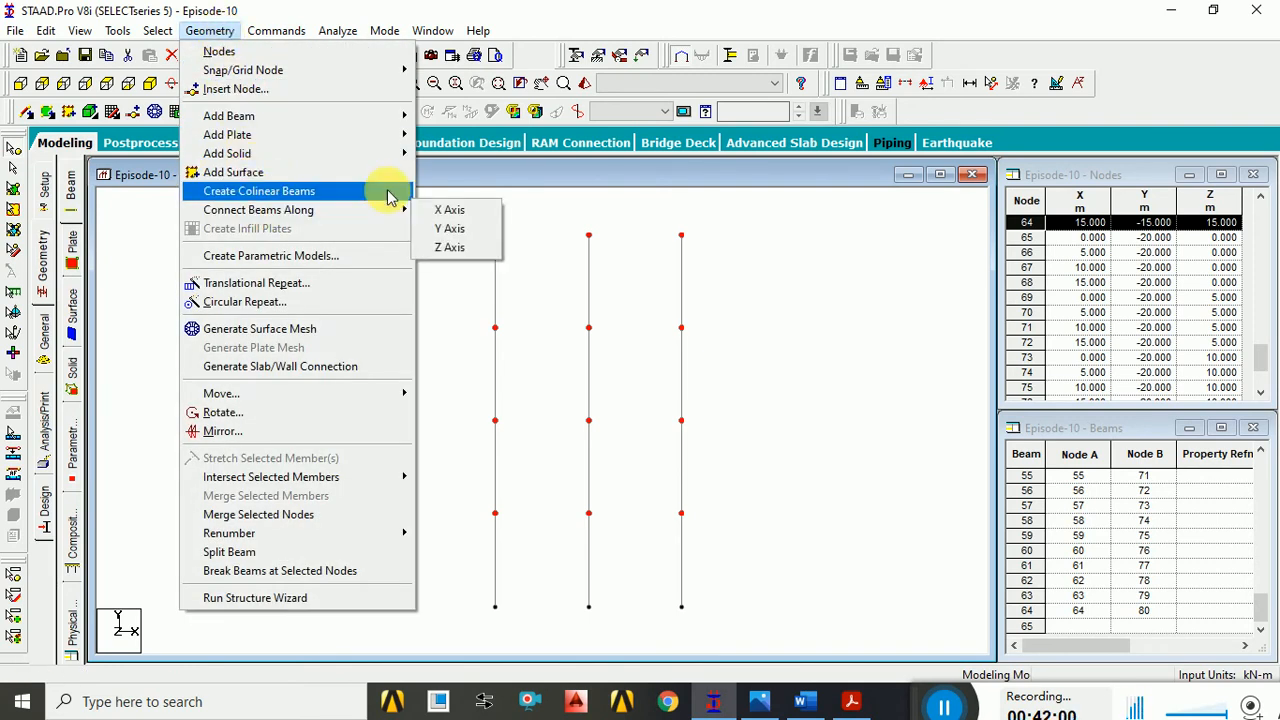
{"action": "left_click", "coordinate": [459, 211]}
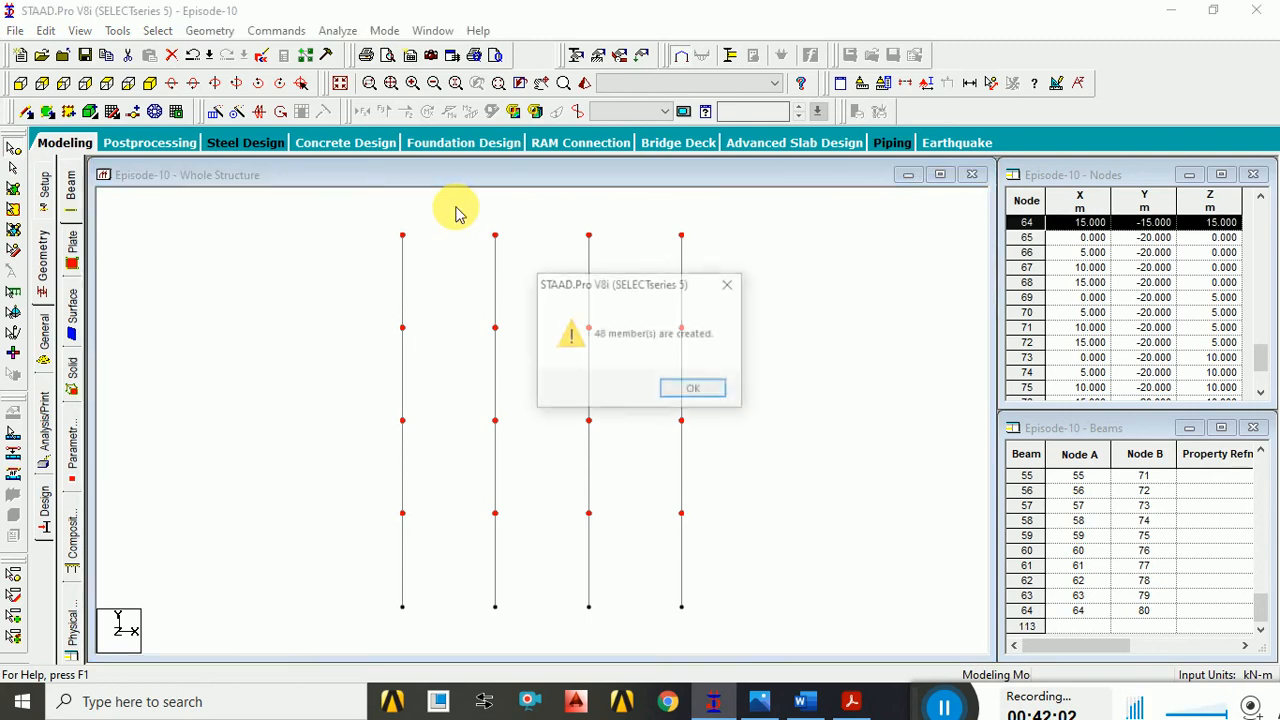
{"action": "left_click", "coordinate": [677, 393]}
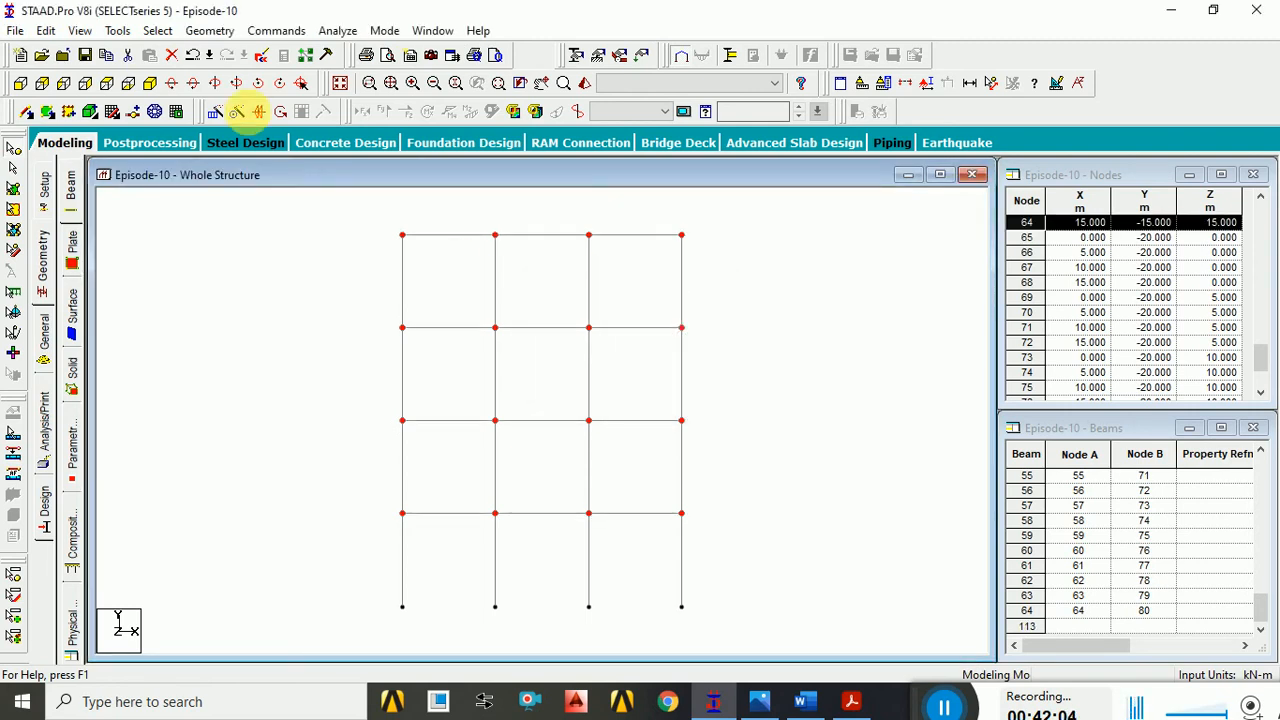
- Connect beams between the same selected nodes along the Z axis, and clear the selection in the isometric view
{"action": "left_click", "coordinate": [210, 31]}
{"action": "mouse_move", "coordinate": [251, 209]}
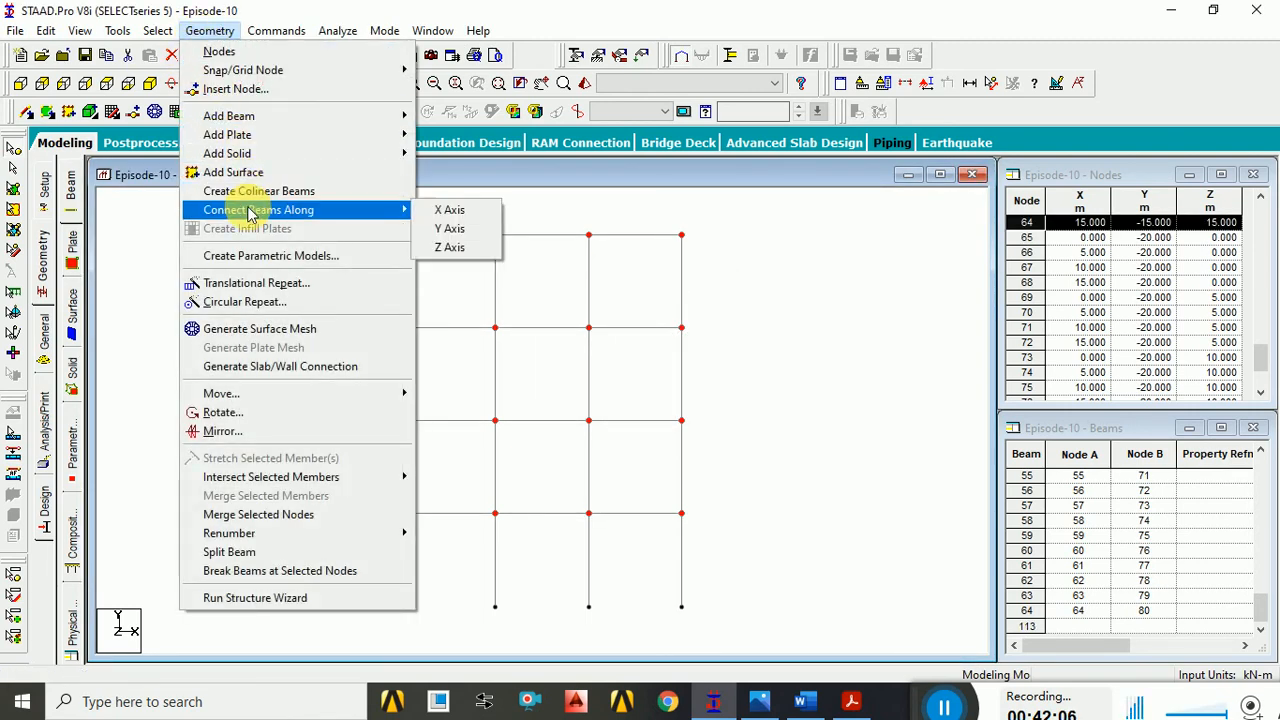
{"action": "left_click", "coordinate": [451, 247]}
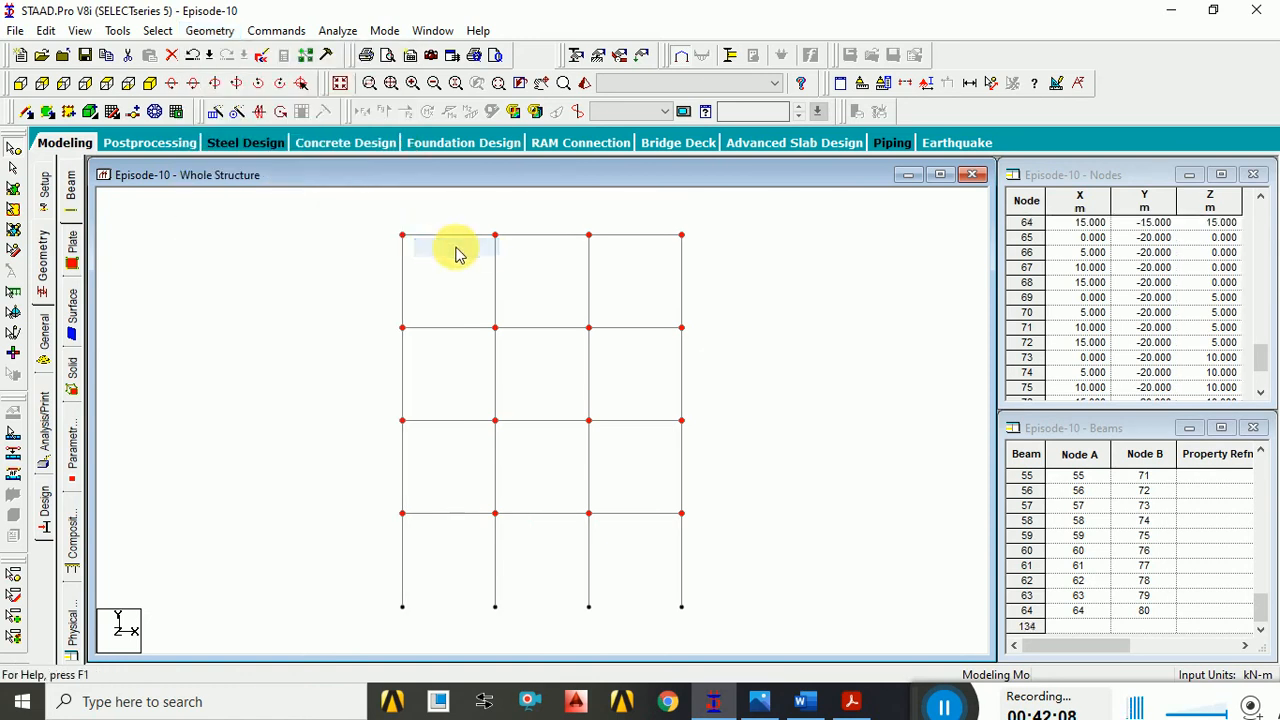
{"action": "left_click", "coordinate": [686, 390]}
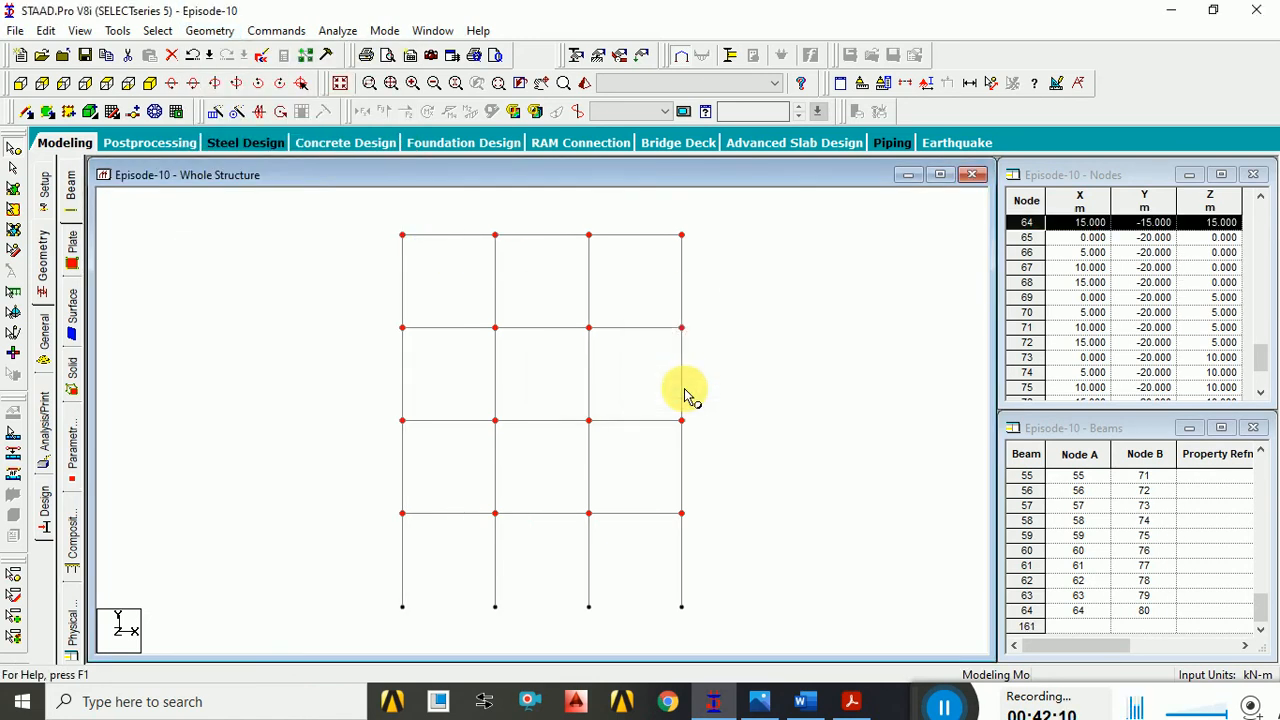
{"action": "left_click", "coordinate": [340, 83]}
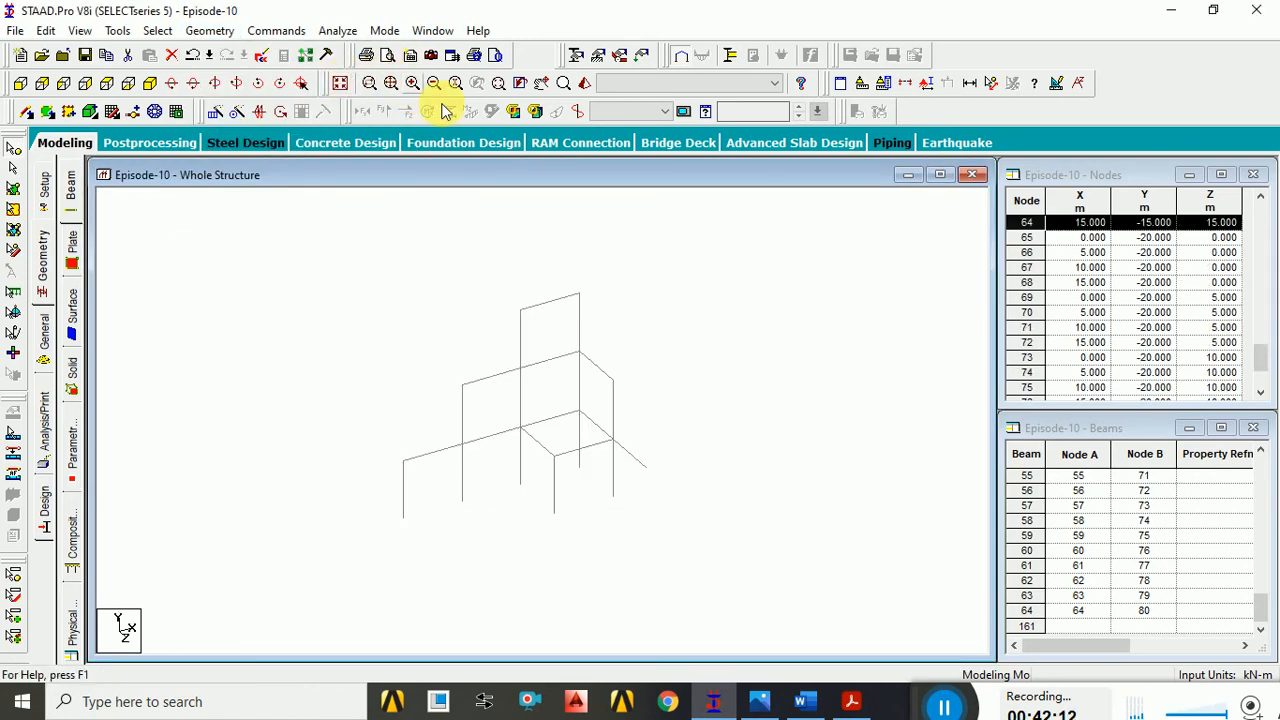
{"action": "left_click", "coordinate": [781, 430]}
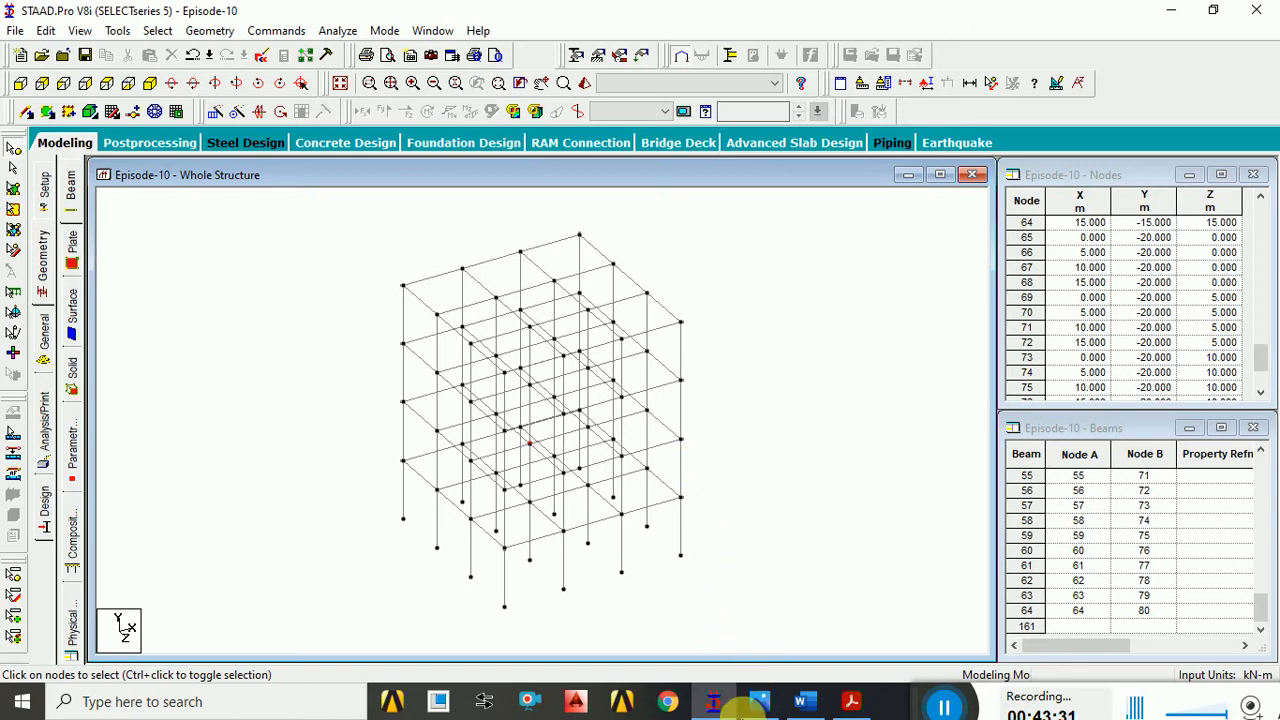
- Examine the base of the frame by selecting the corner column's end nodes and individual bottom-storey columns
{"action": "mouse_move", "coordinate": [739, 706]}
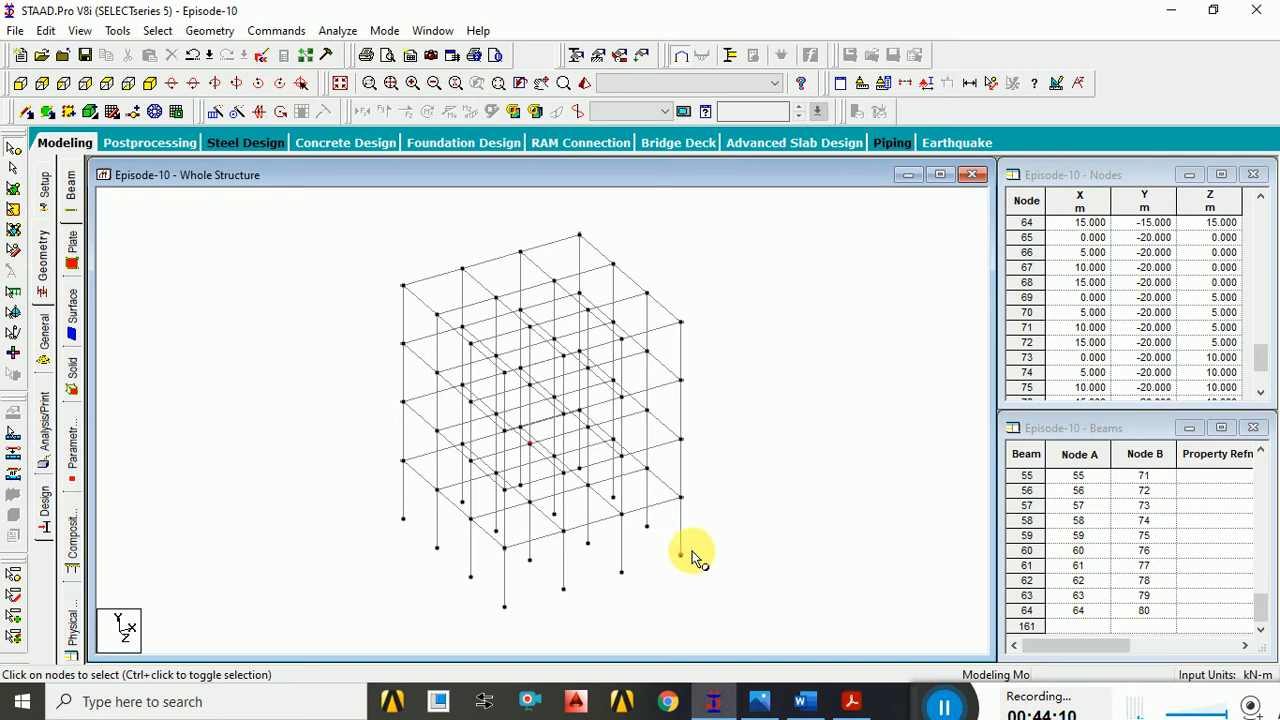
{"action": "left_click", "coordinate": [682, 500]}
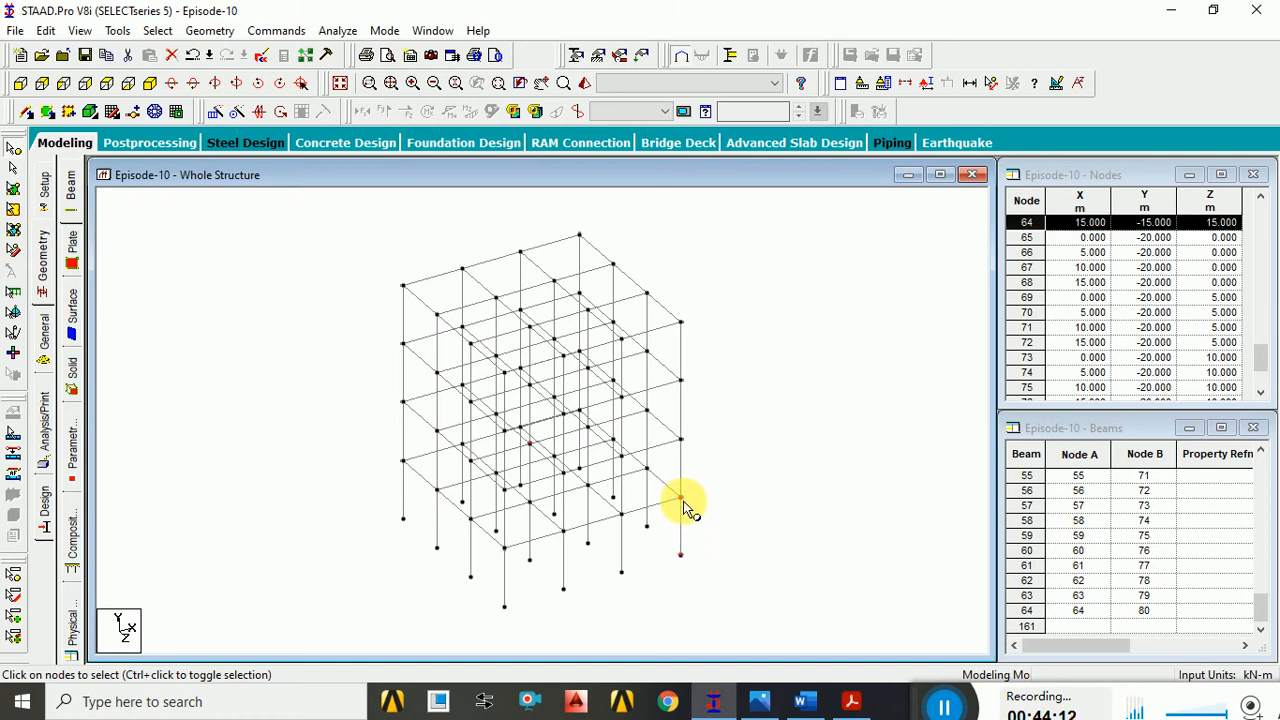
{"action": "left_click", "coordinate": [681, 553]}
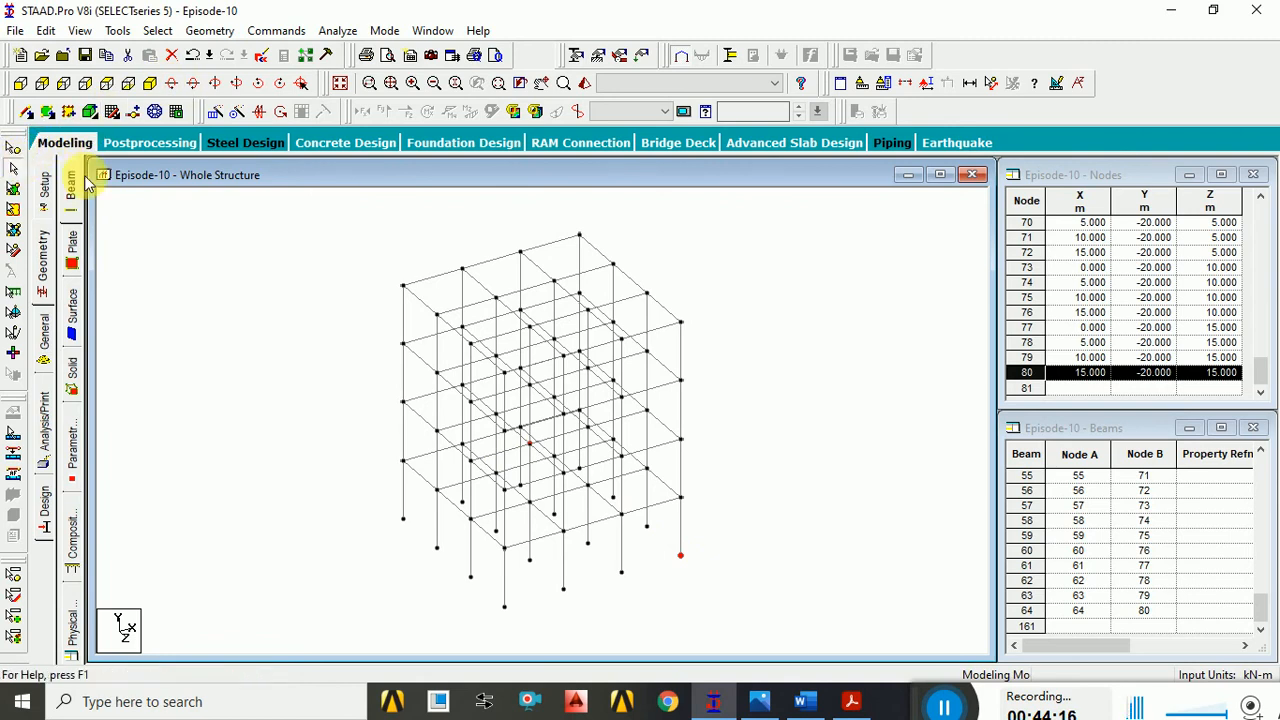
{"action": "scroll", "coordinate": [560, 390], "scroll_direction": "up", "scroll_amount": 2}
{"action": "scroll", "coordinate": [560, 390], "scroll_direction": "up", "scroll_amount": 1}
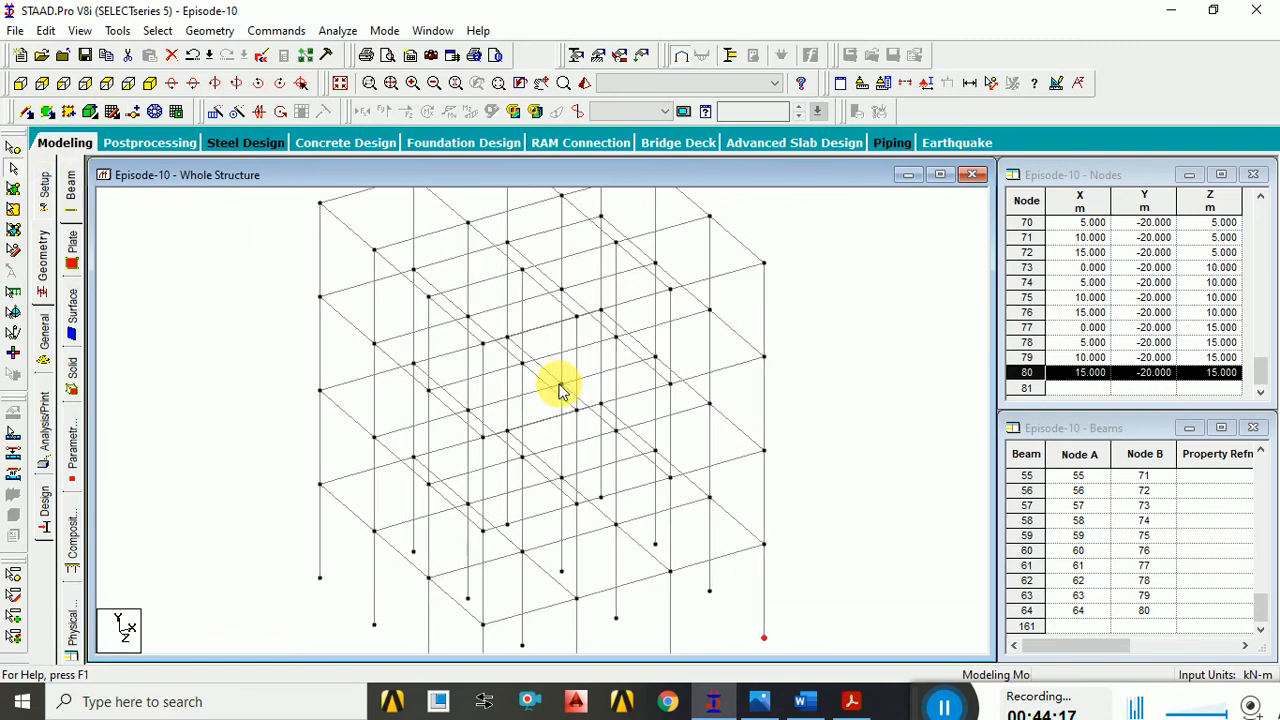
{"action": "left_click", "coordinate": [764, 588]}
{"action": "left_click", "coordinate": [671, 588]}
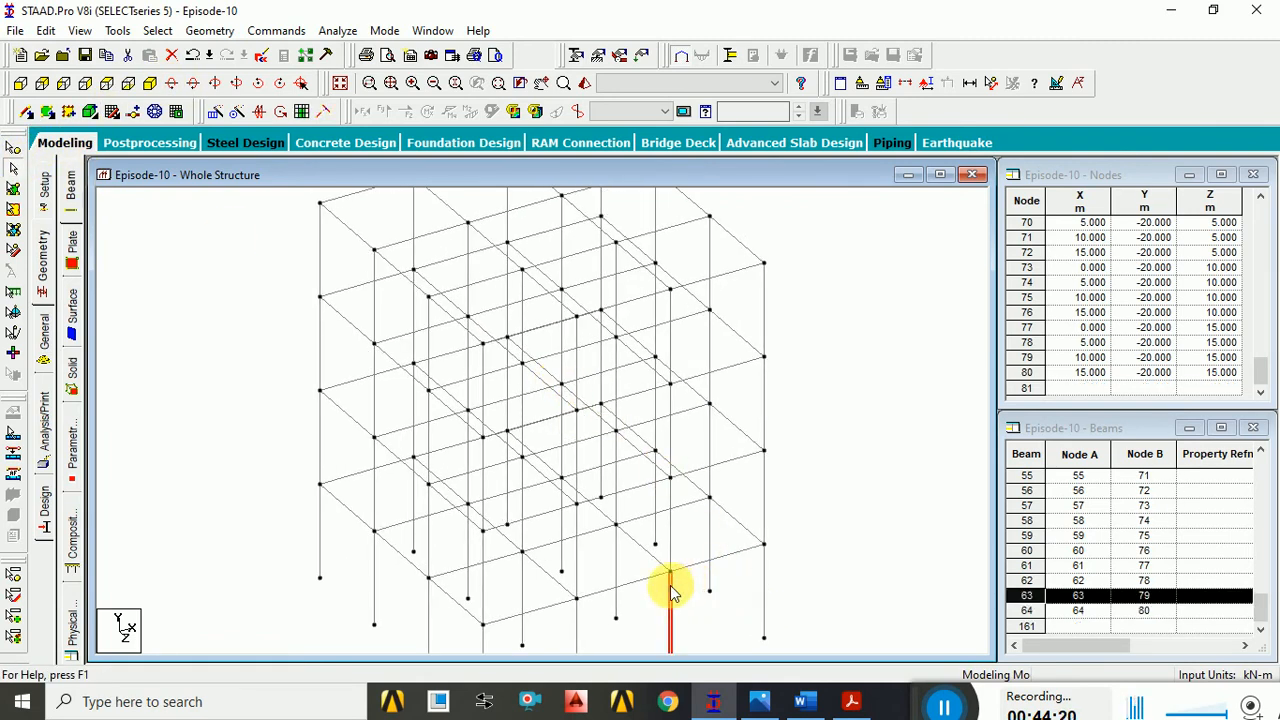
- Examine the bottom corner column and the floor beams framing into the corner joints up to the roof, declining the auto save
{"action": "left_click", "coordinate": [764, 588]}
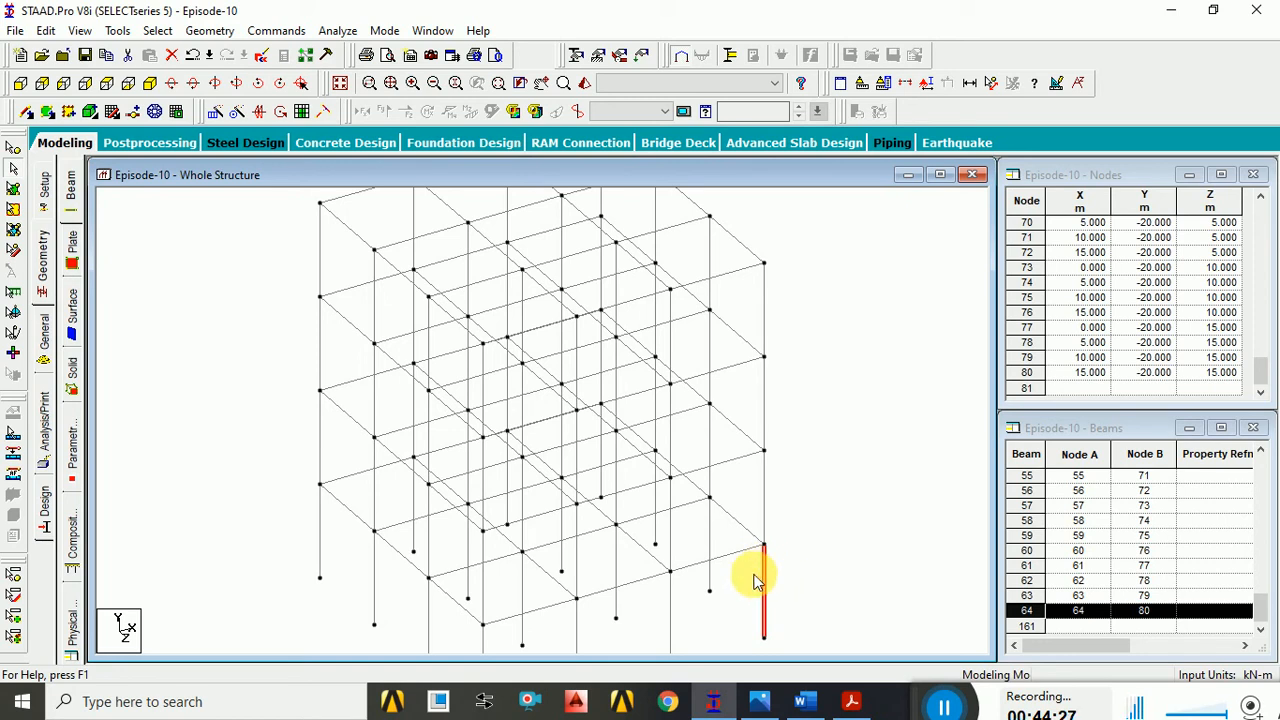
{"action": "left_click", "coordinate": [748, 545]}
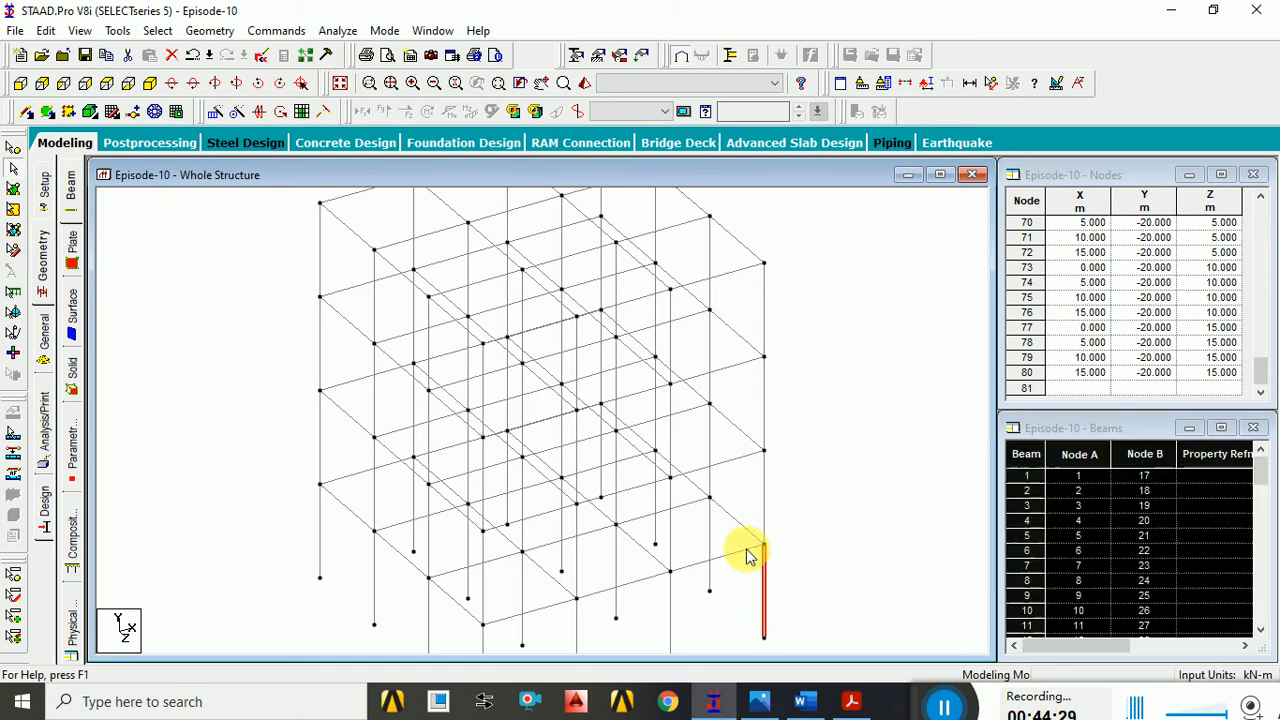
{"action": "left_click", "coordinate": [648, 554]}
{"action": "left_click", "coordinate": [597, 598]}
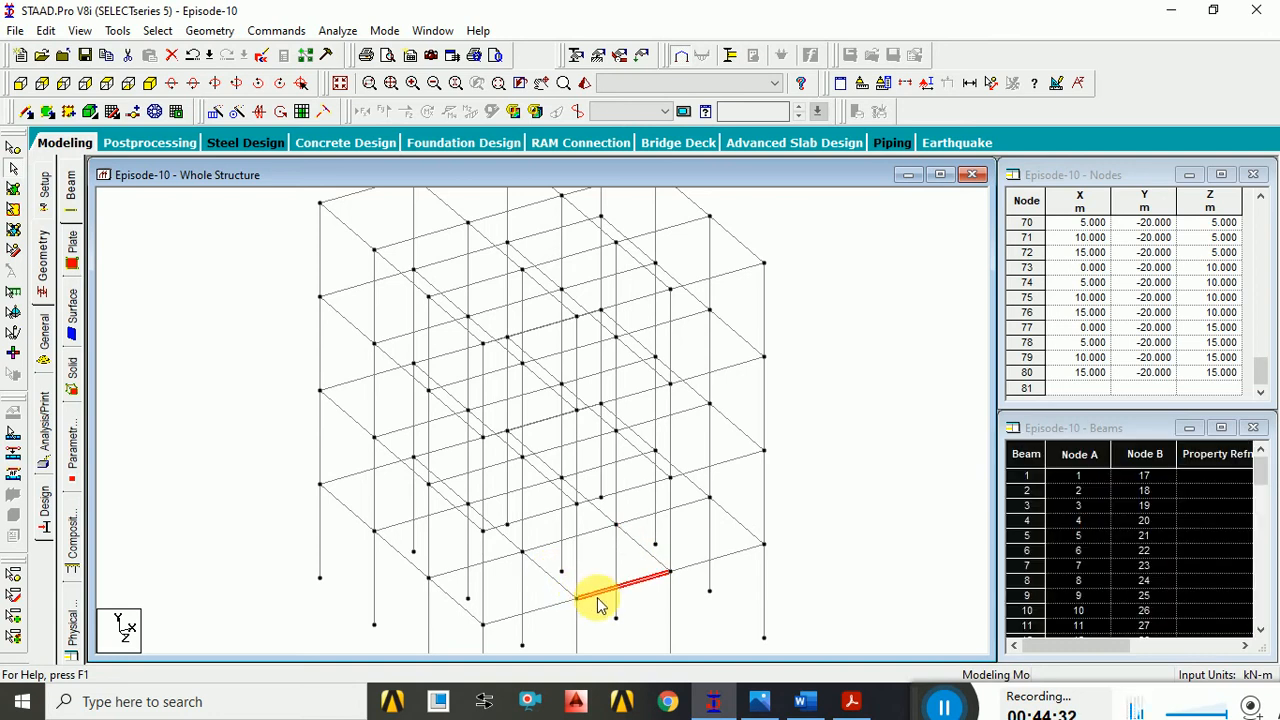
{"action": "left_click", "coordinate": [529, 613]}
{"action": "left_click", "coordinate": [466, 609]}
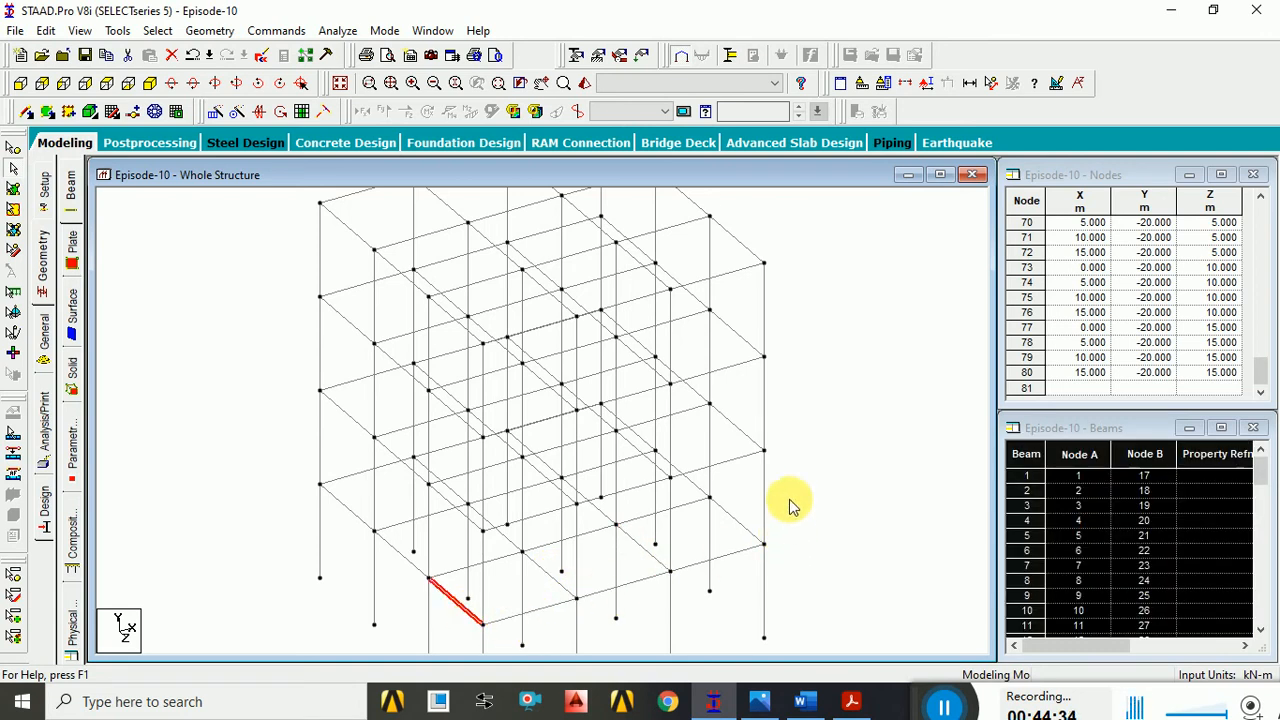
{"action": "left_click", "coordinate": [748, 456]}
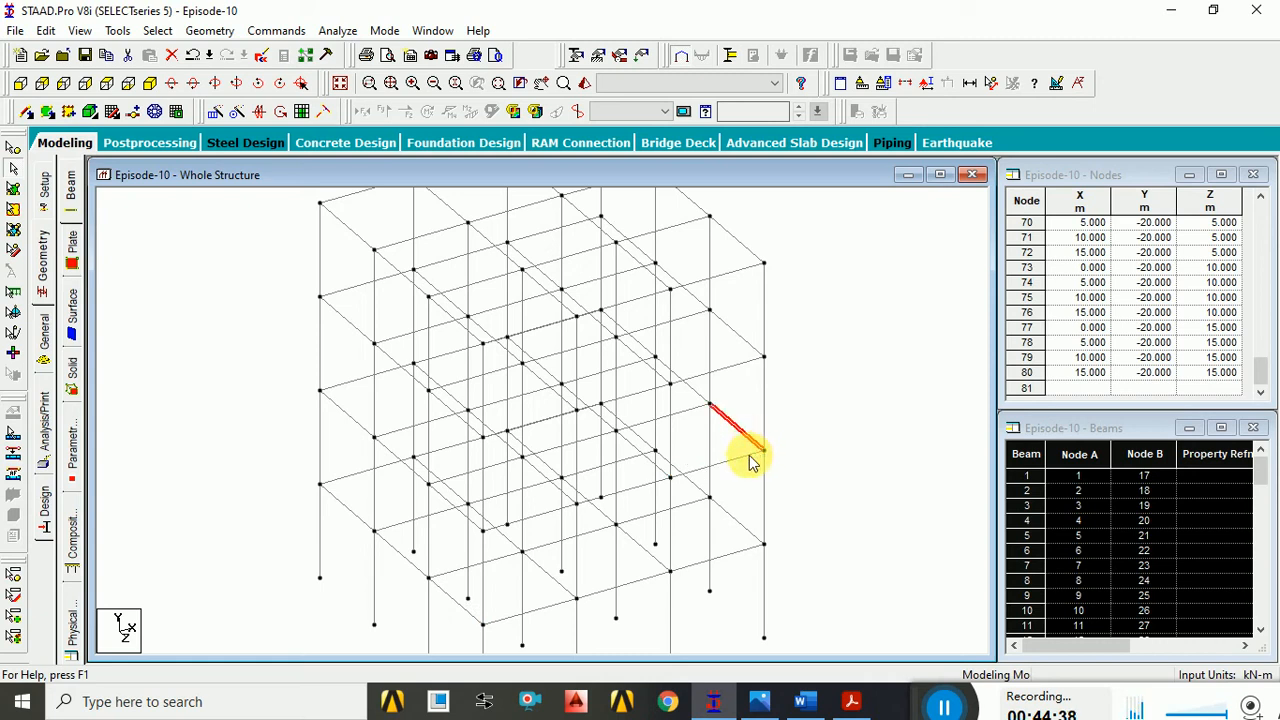
{"action": "left_click", "coordinate": [752, 366]}
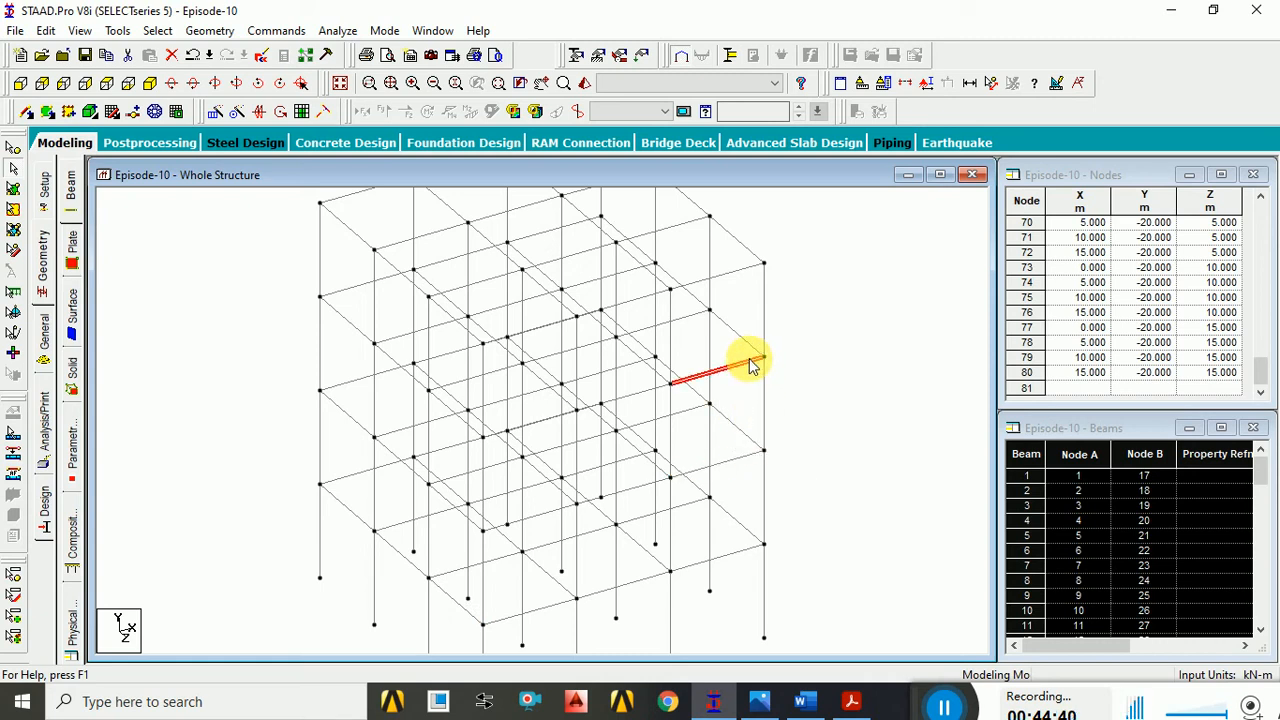
{"action": "left_click", "coordinate": [750, 349]}
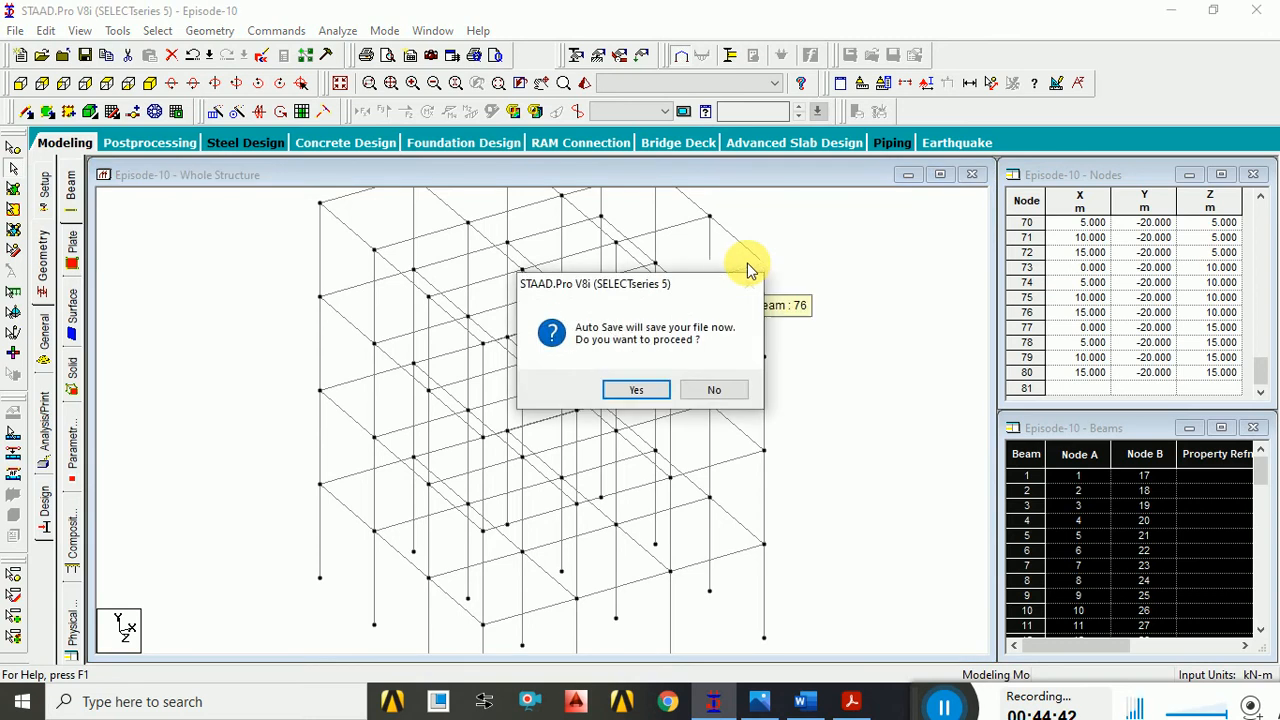
{"action": "left_click", "coordinate": [714, 390]}
{"action": "left_click", "coordinate": [737, 273]}
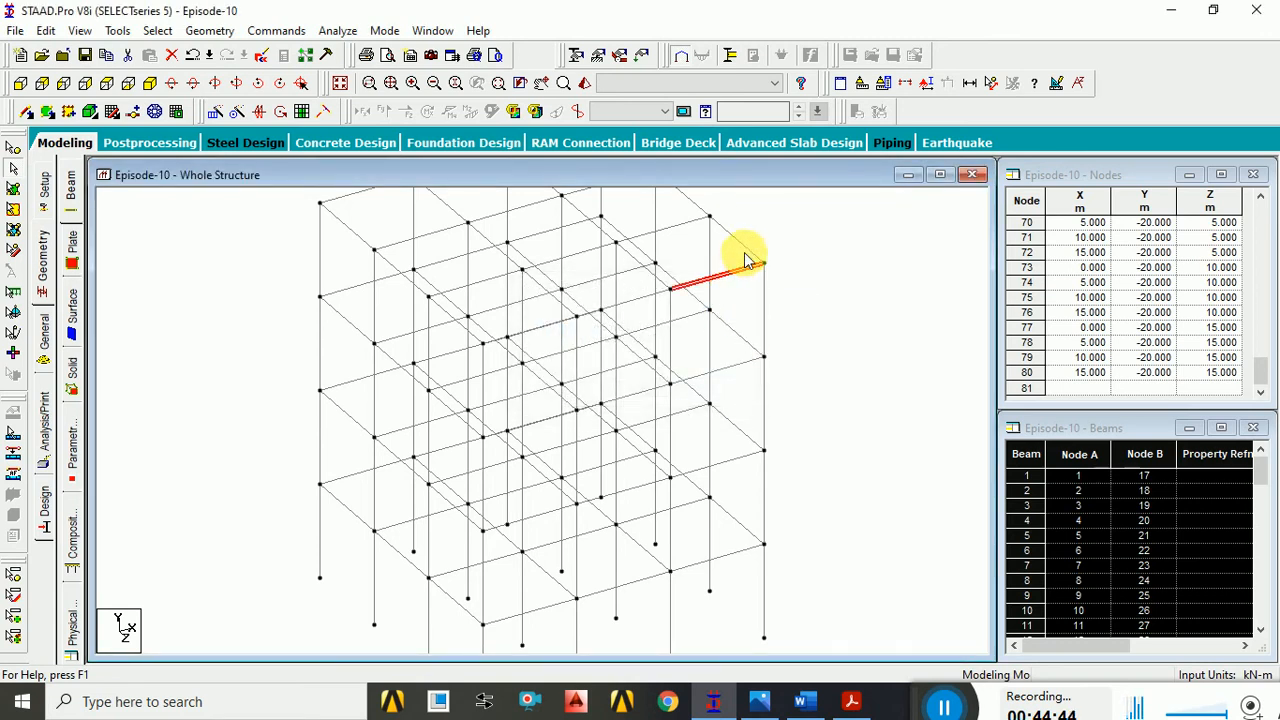
{"action": "left_click", "coordinate": [749, 250]}
{"action": "scroll", "coordinate": [781, 362], "scroll_direction": "down", "scroll_amount": 2}
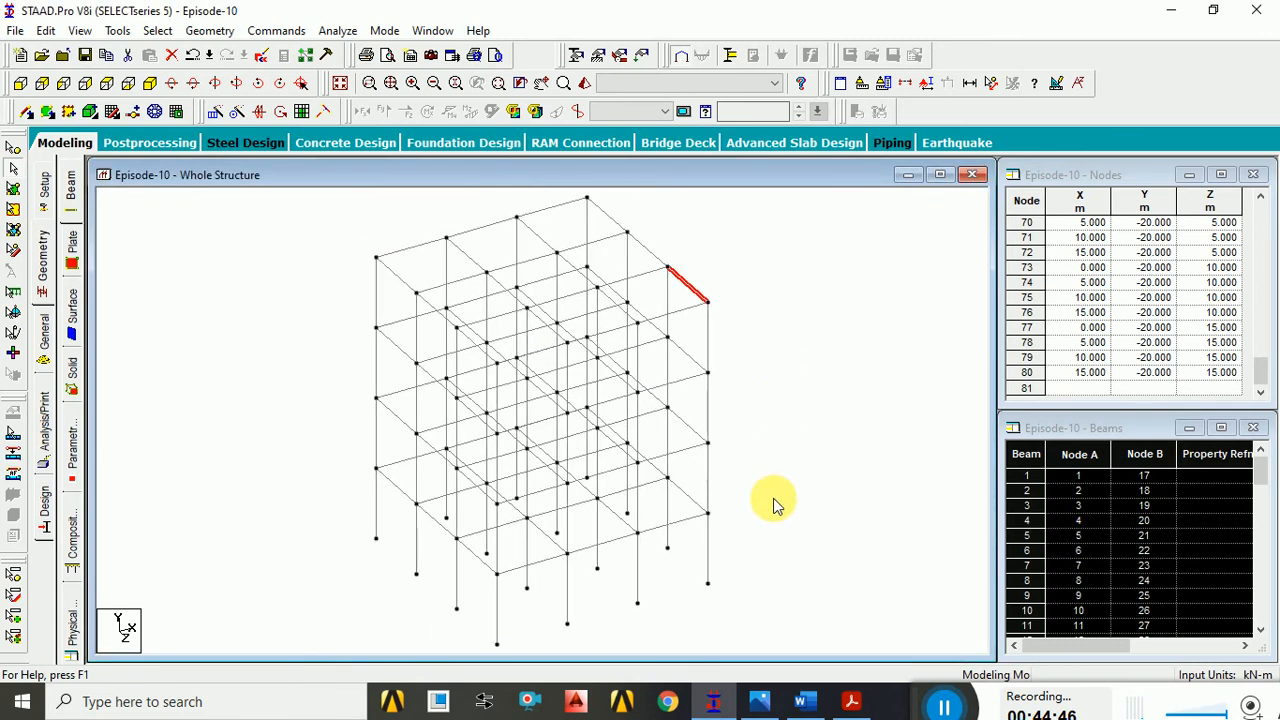
{"action": "scroll", "coordinate": [735, 592], "scroll_direction": "down", "scroll_amount": 1}
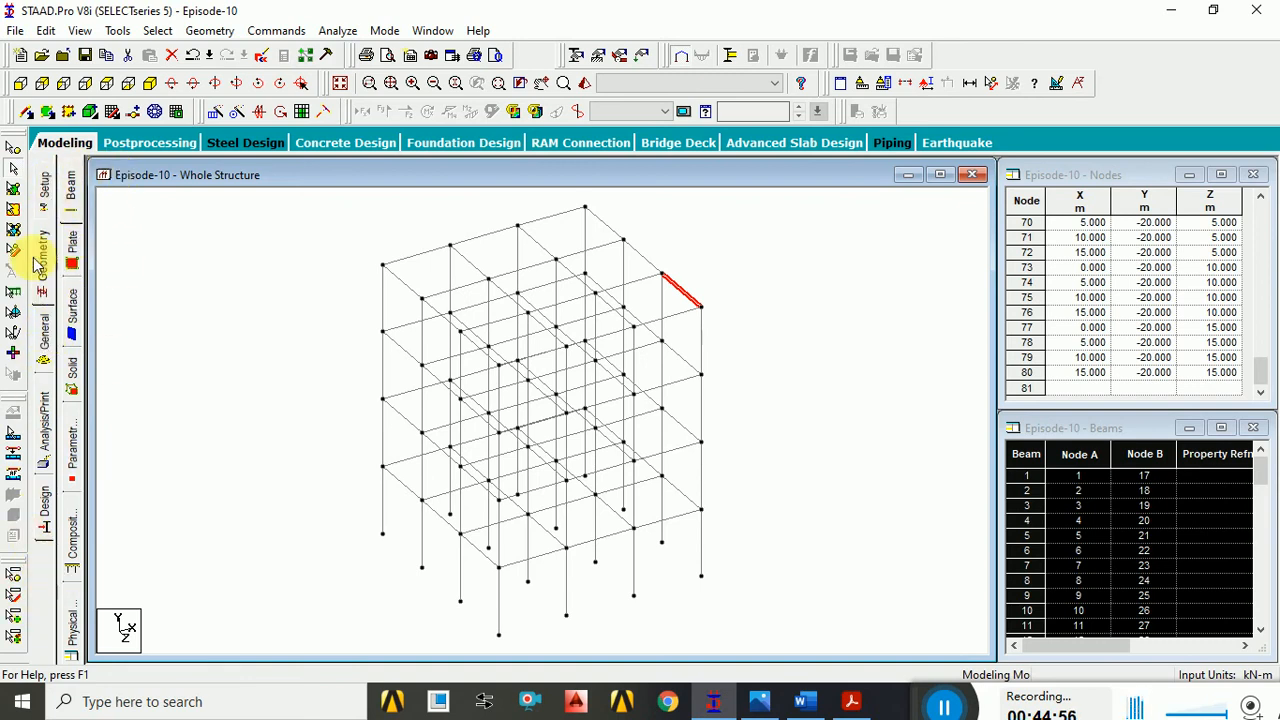
- Open the support definitions for the whole structure and create a Fixed support
{"action": "left_click", "coordinate": [44, 330]}
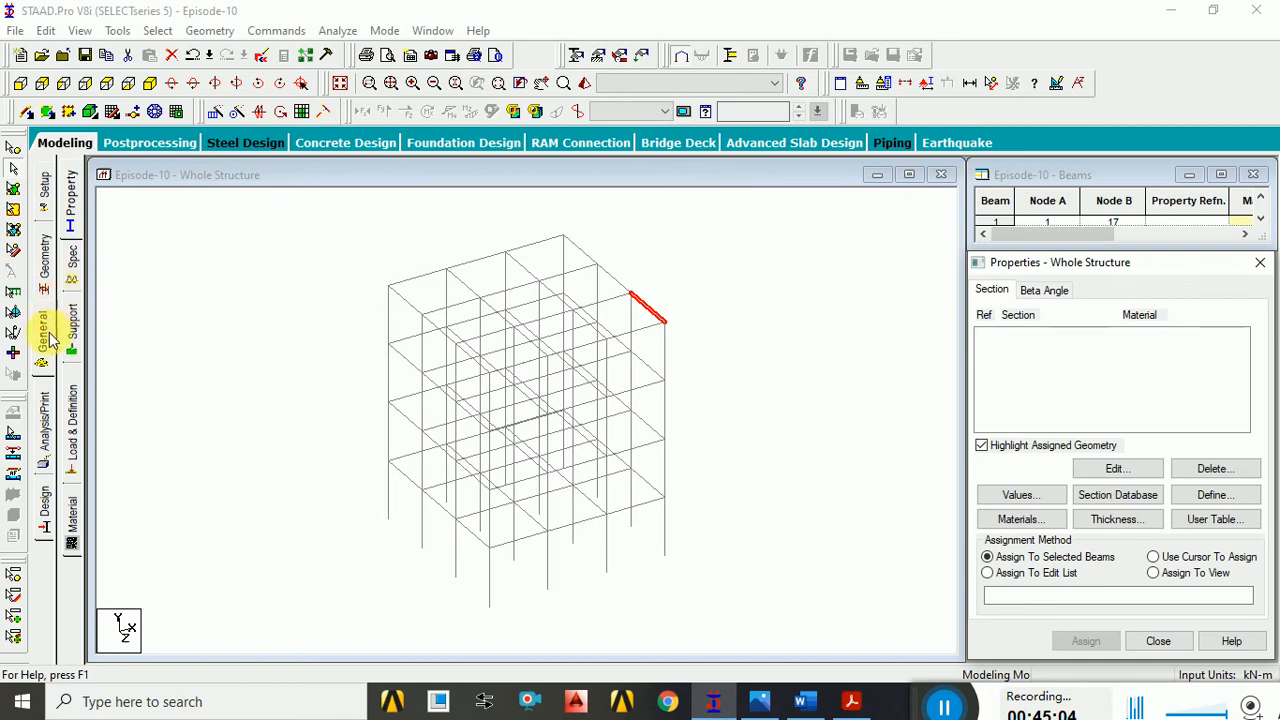
{"action": "left_click", "coordinate": [72, 338]}
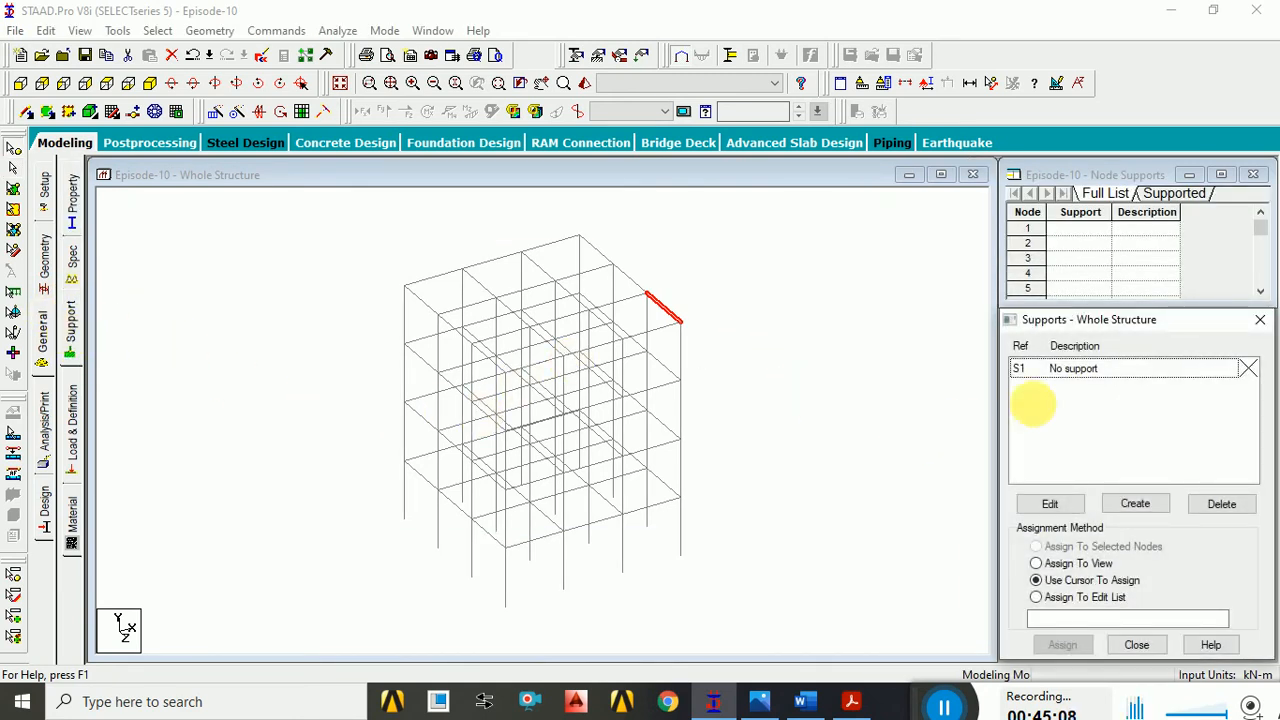
{"action": "left_click_drag", "start_coordinate": [1150, 319], "coordinate": [1158, 172]}
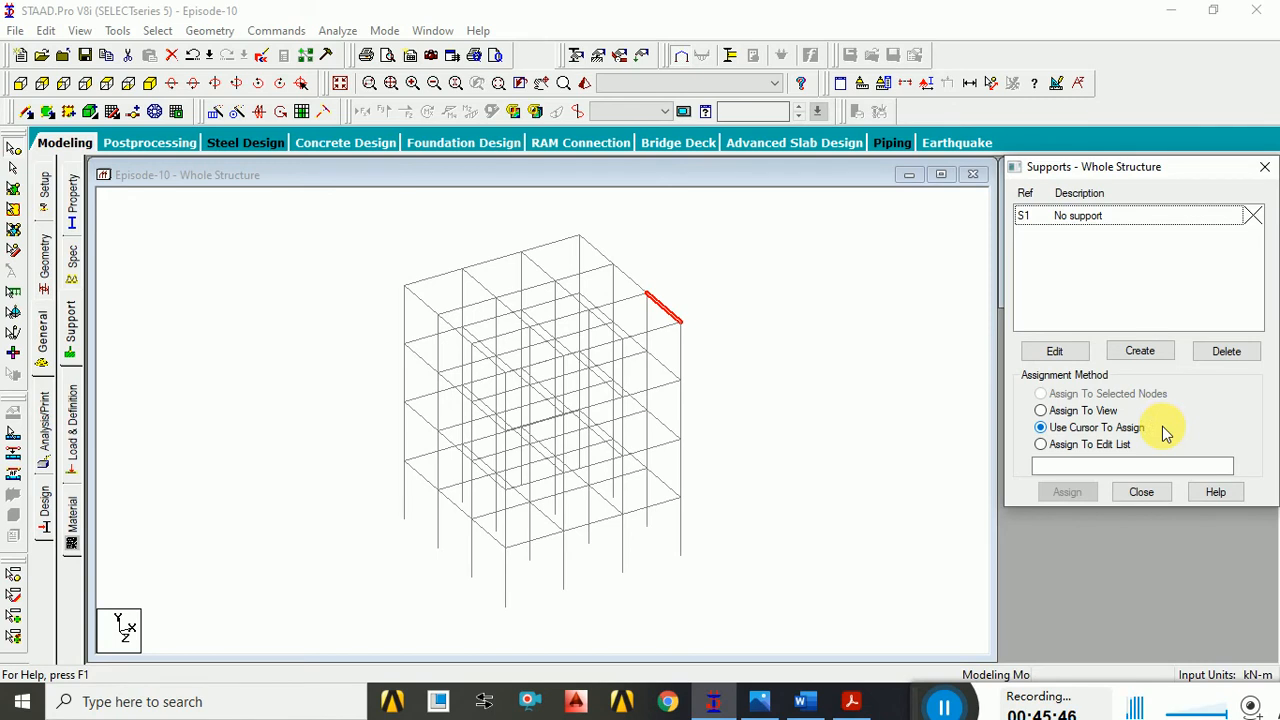
{"action": "left_click", "coordinate": [1141, 352]}
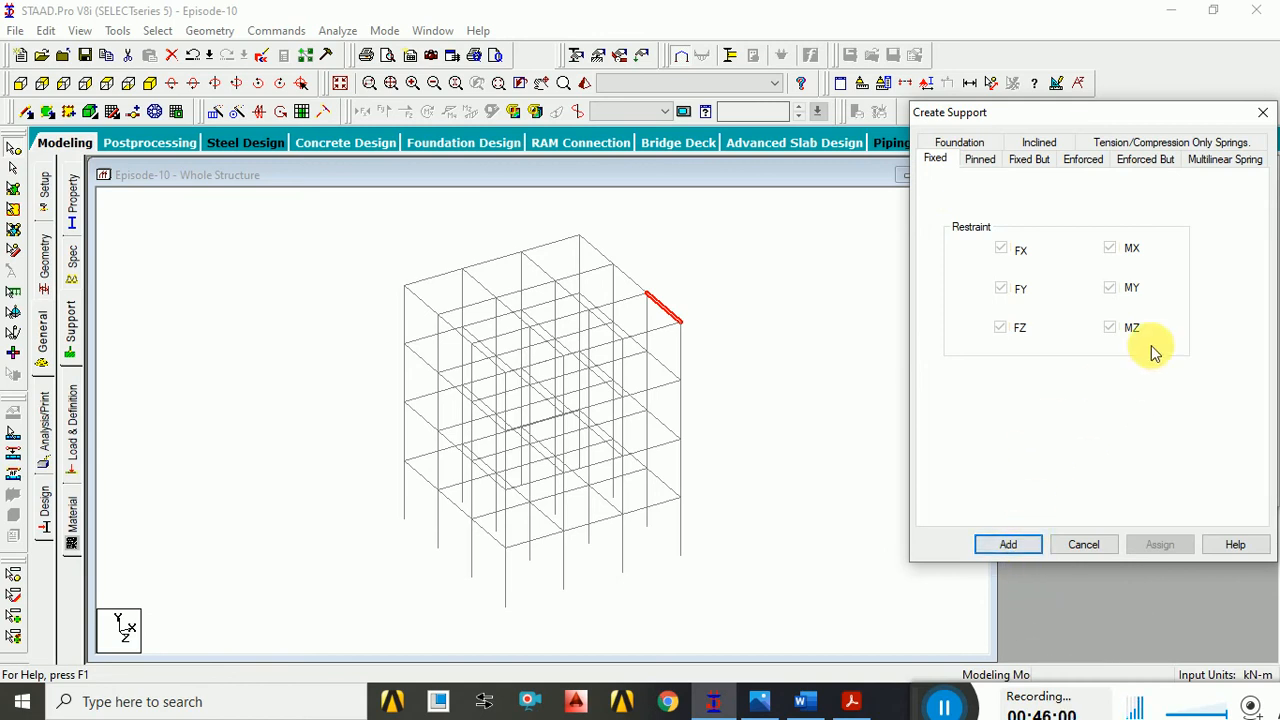
{"action": "left_click", "coordinate": [1010, 545]}
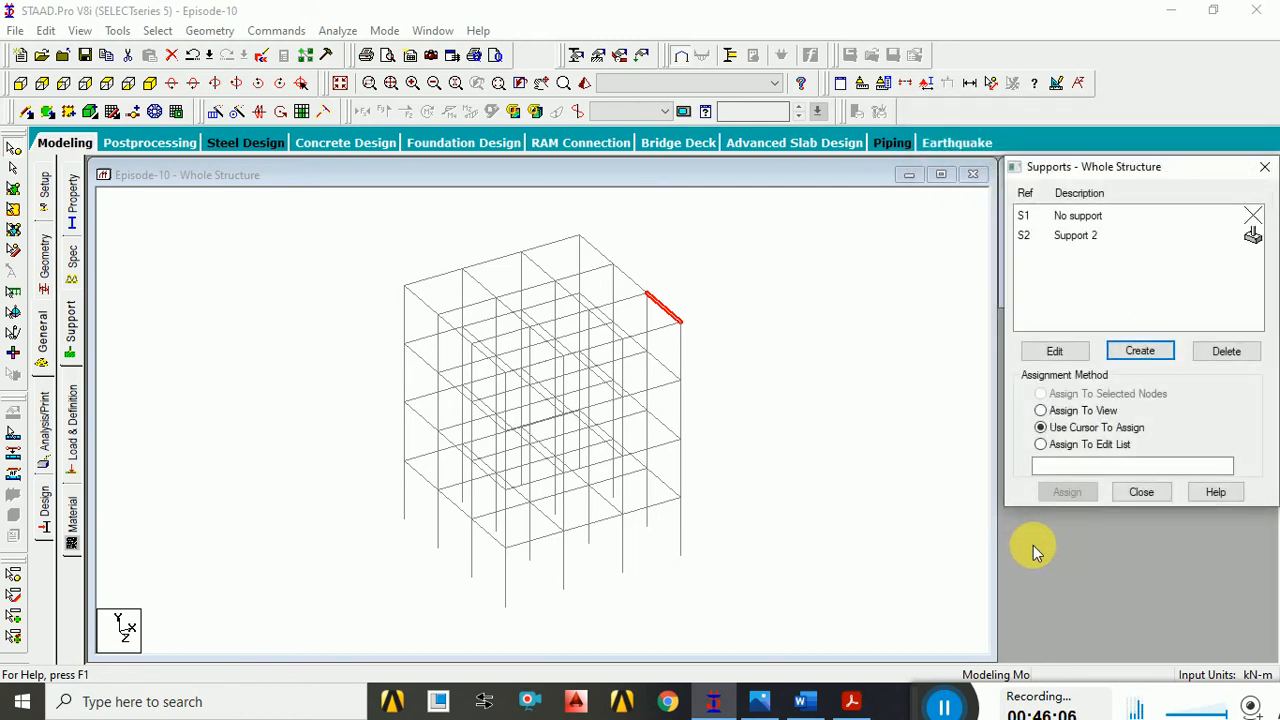
- Create a Pinned support definition
{"action": "left_click", "coordinate": [1130, 355]}
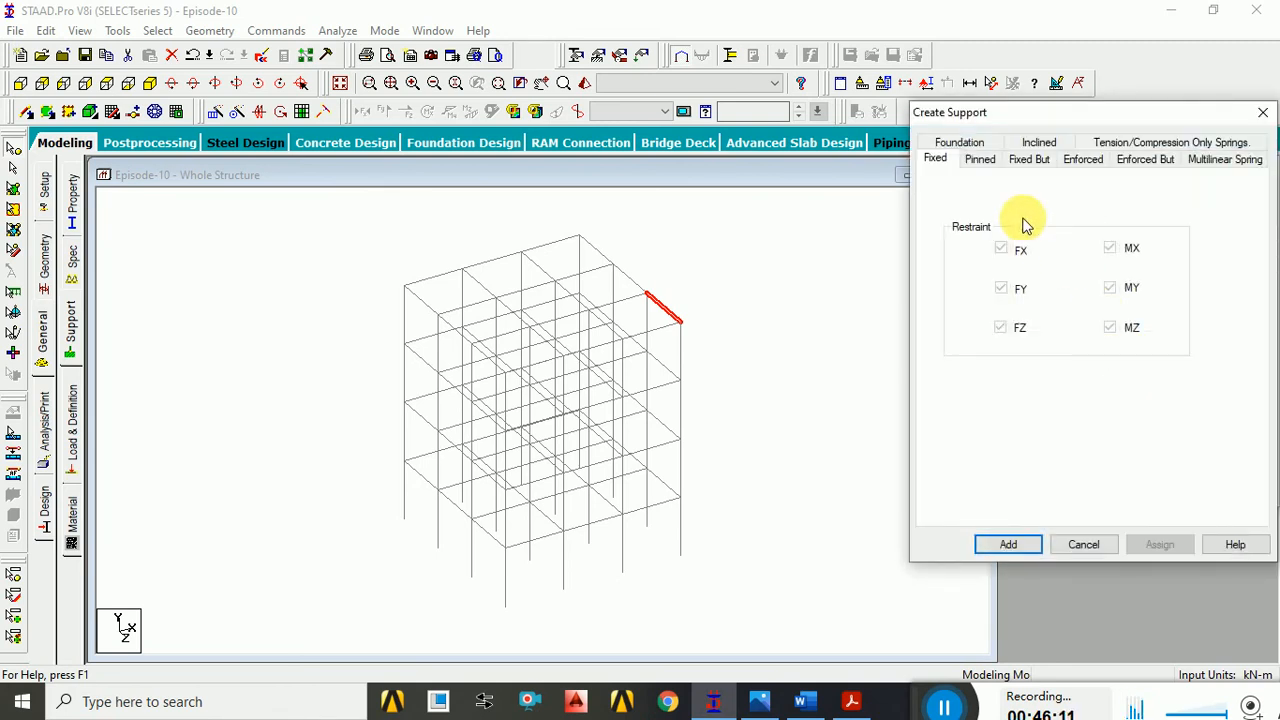
{"action": "left_click", "coordinate": [981, 161]}
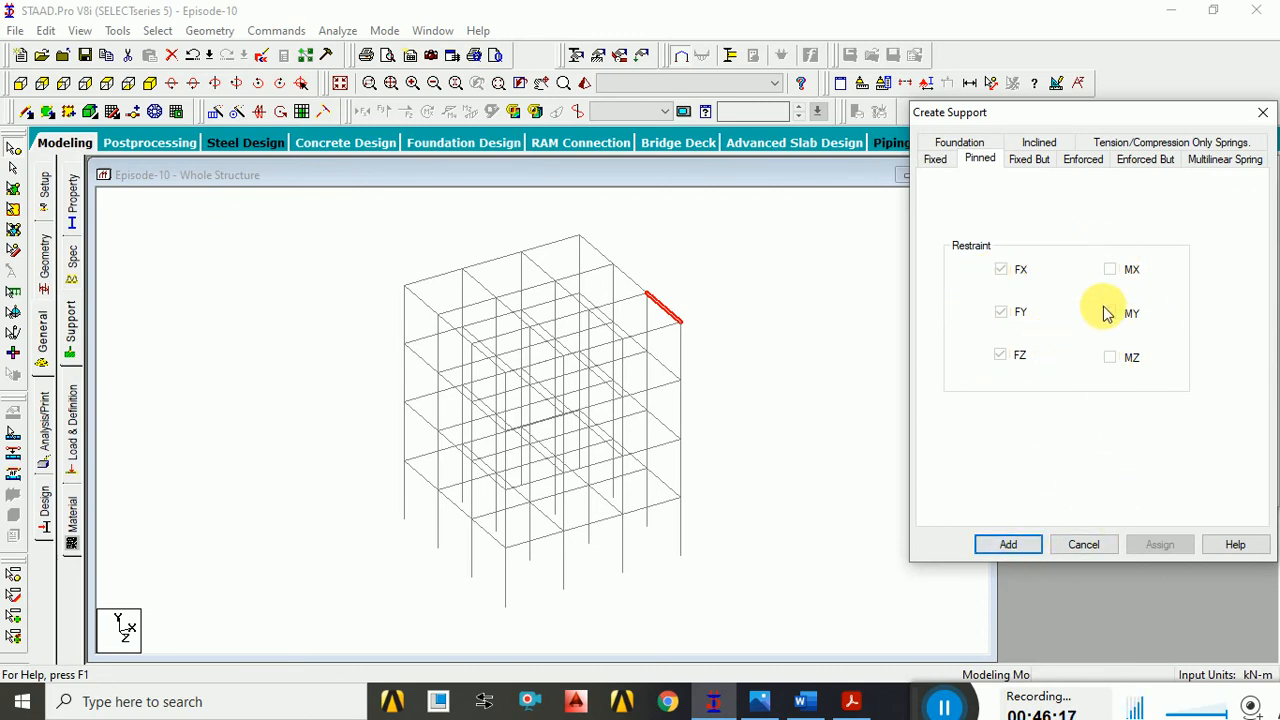
{"action": "left_click", "coordinate": [1010, 545]}
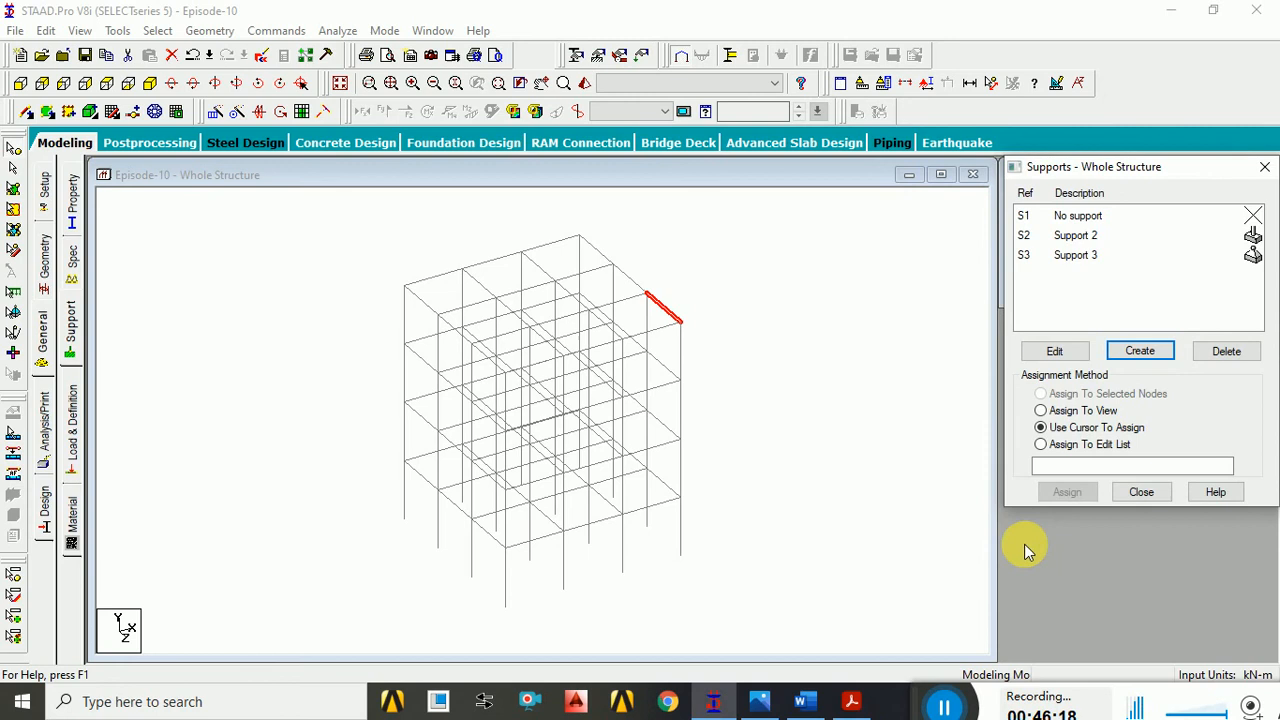
- Compare the Fixed But and Enforced But options, and create an Enforced But support with FX, FZ, MX, MY and MZ released
{"action": "left_click", "coordinate": [1140, 351]}
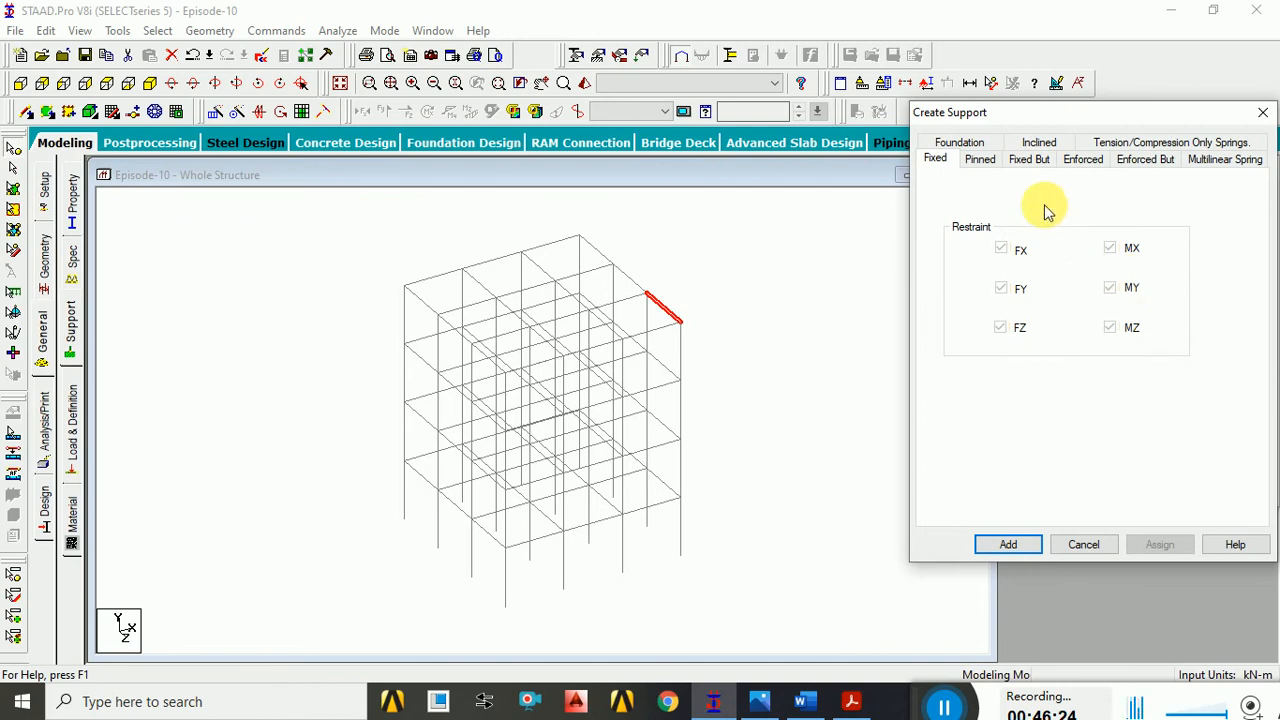
{"action": "left_click", "coordinate": [1030, 162]}
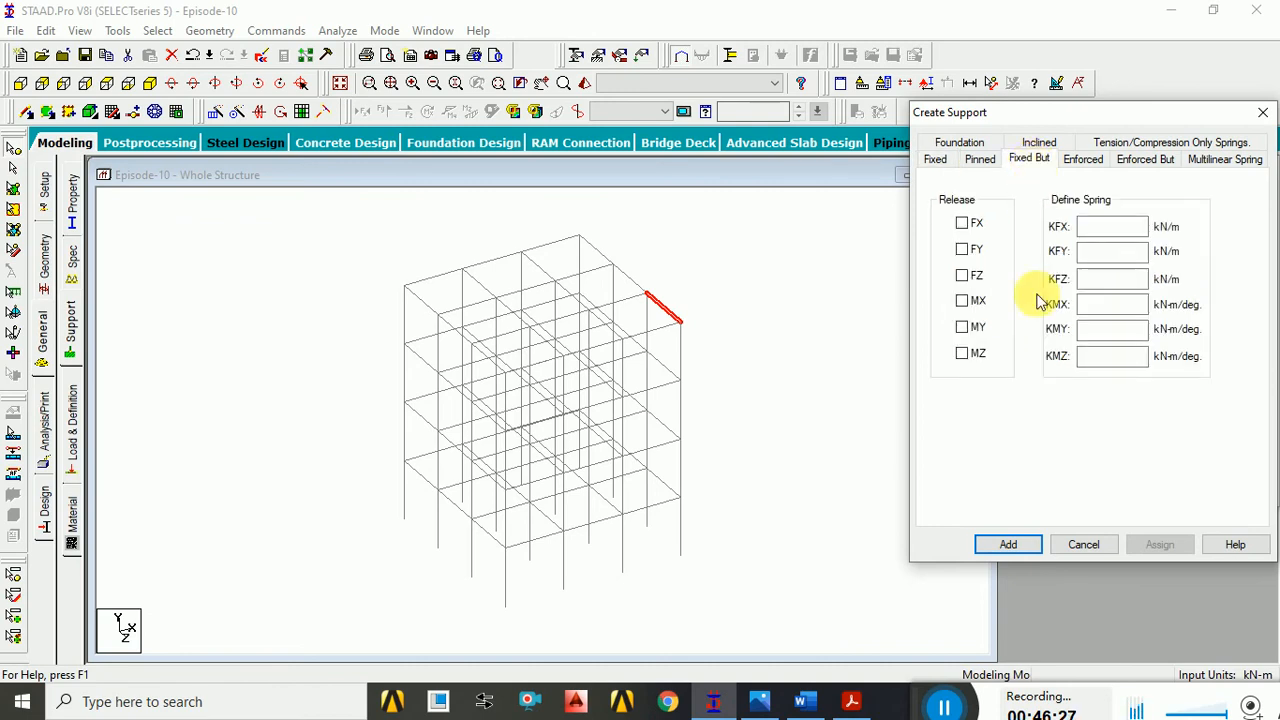
{"action": "left_click", "coordinate": [1140, 162]}
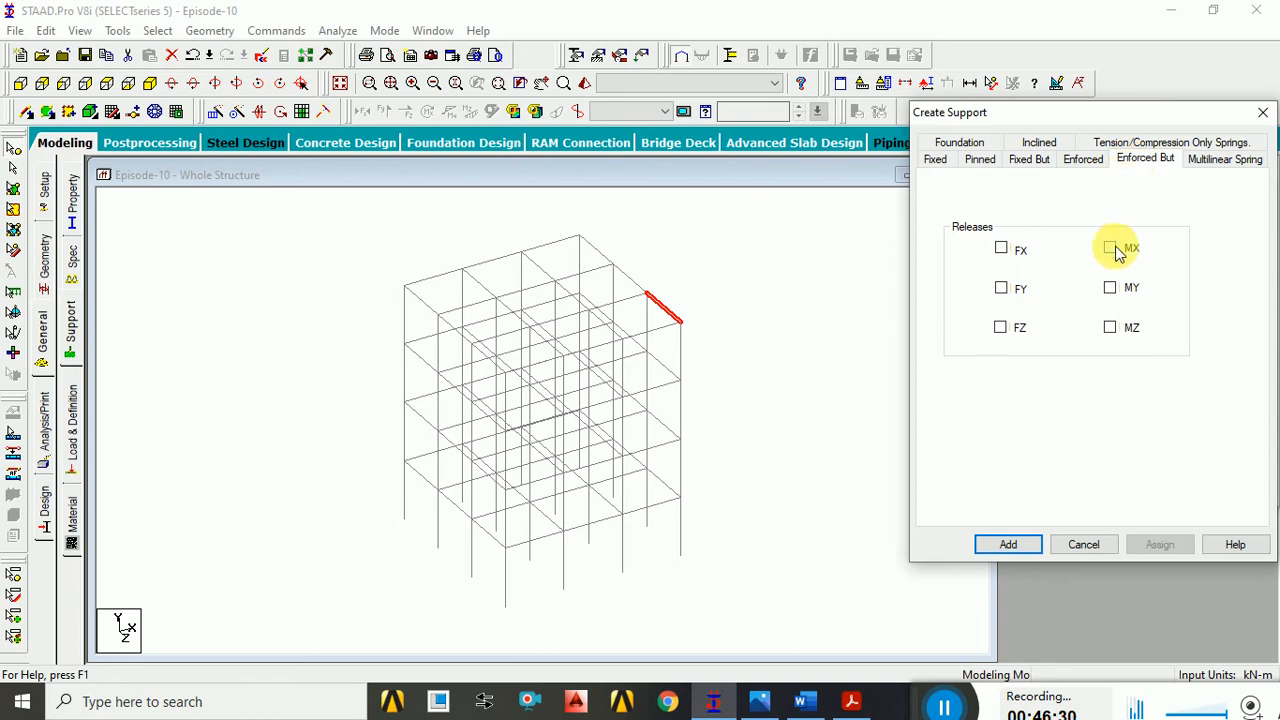
{"action": "left_click", "coordinate": [1027, 162]}
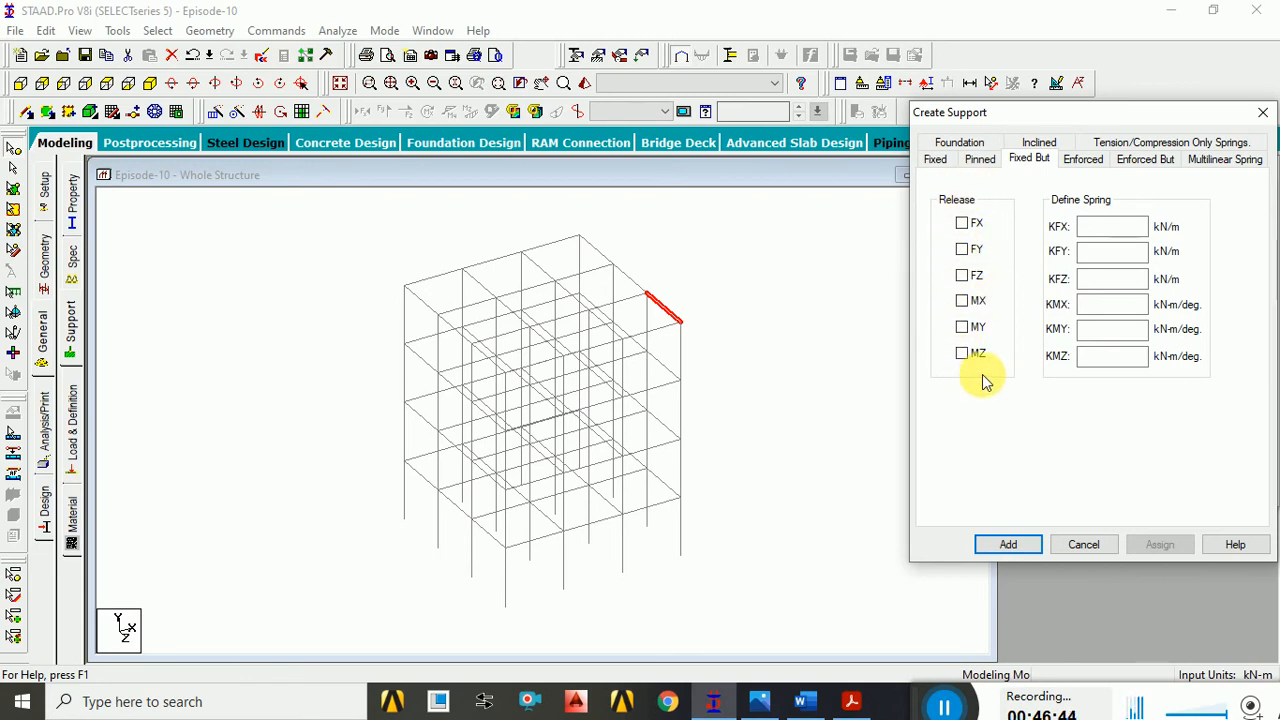
{"action": "left_click", "coordinate": [1128, 164]}
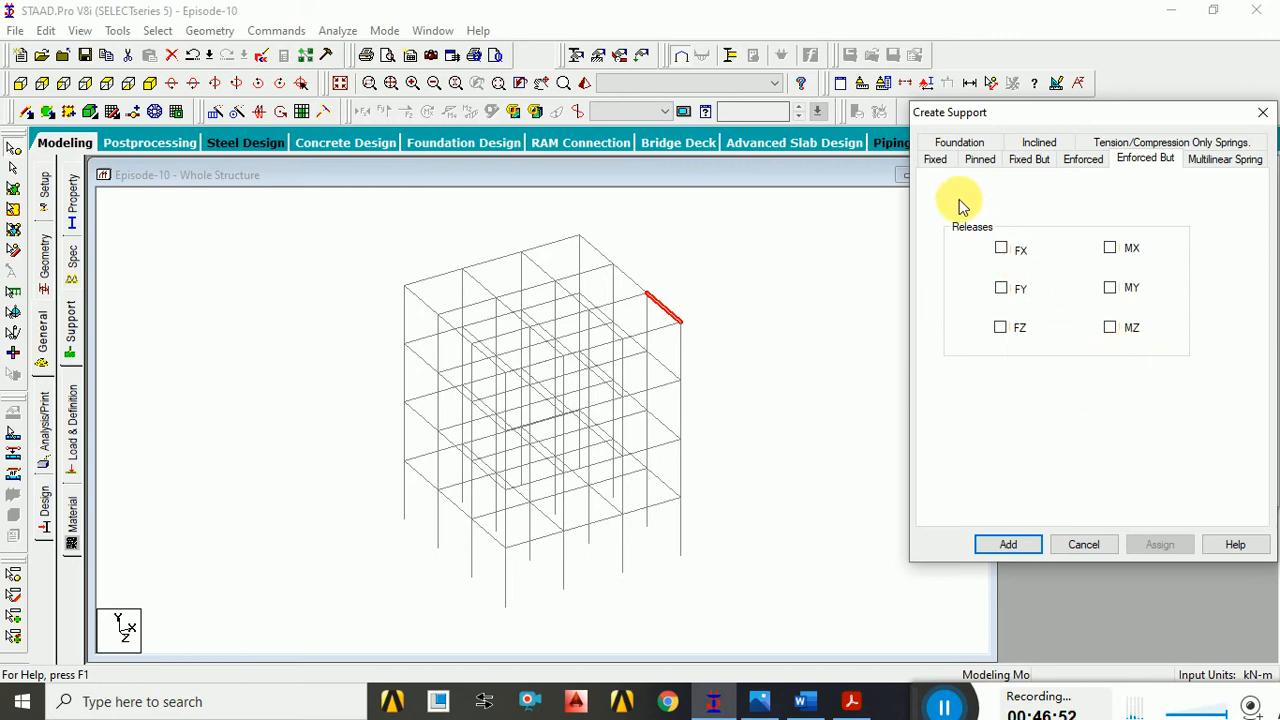
{"action": "left_click", "coordinate": [1002, 249]}
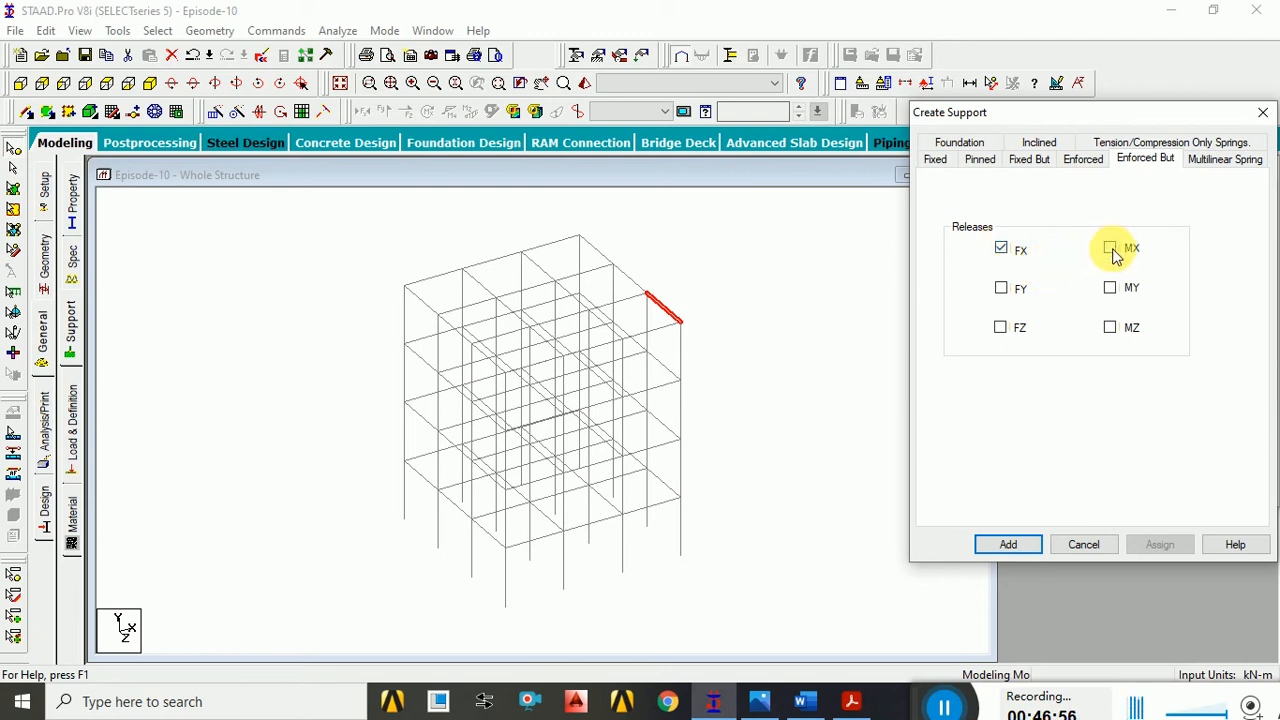
{"action": "left_click", "coordinate": [1111, 250]}
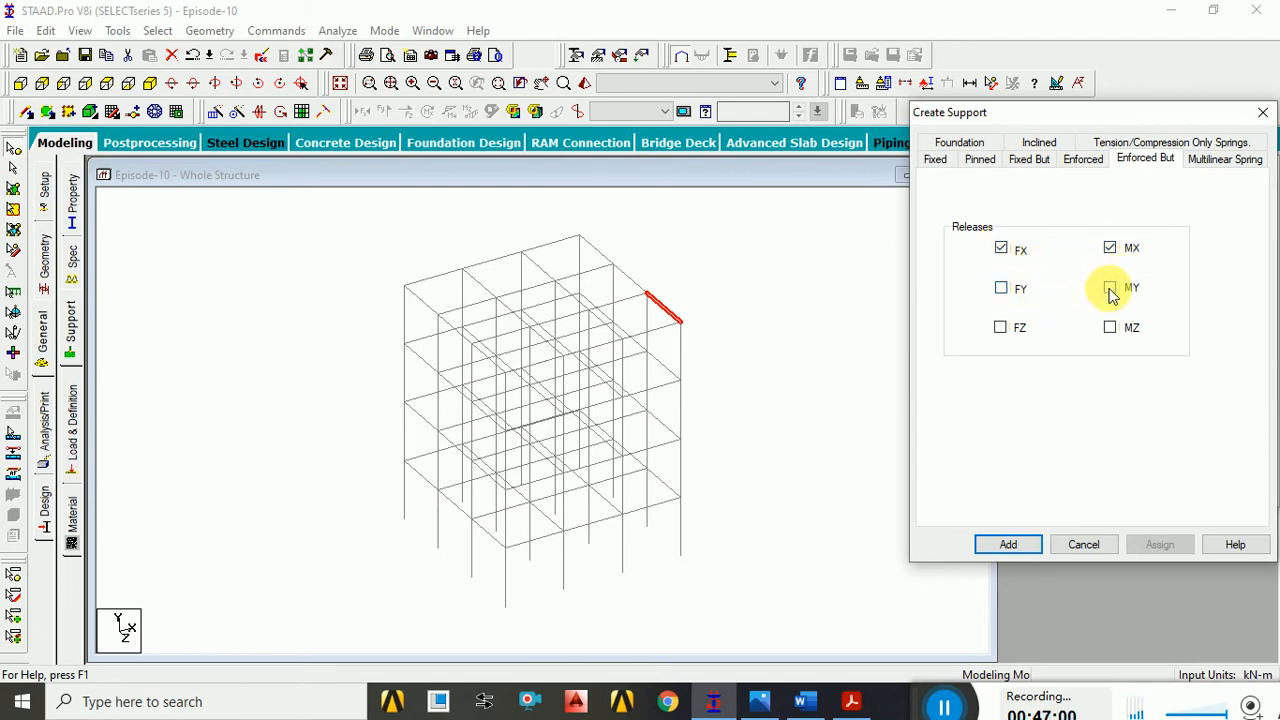
{"action": "left_click", "coordinate": [1000, 327]}
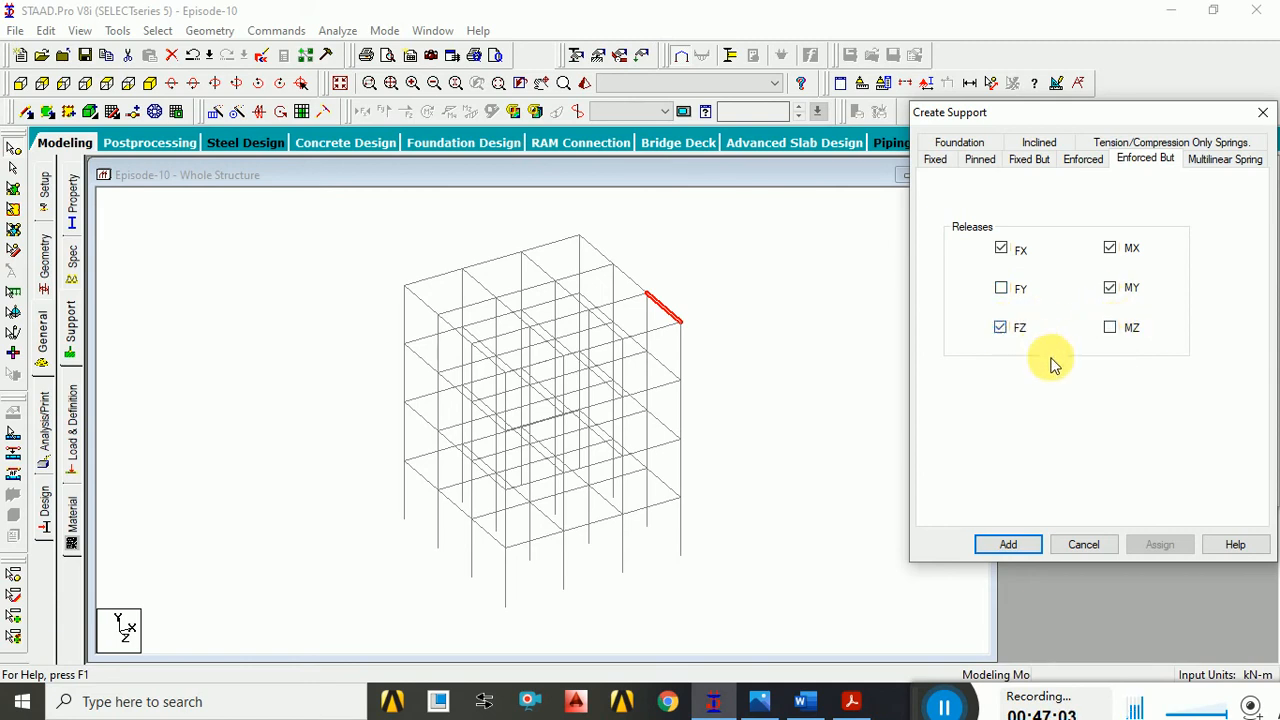
{"action": "left_click", "coordinate": [1110, 328]}
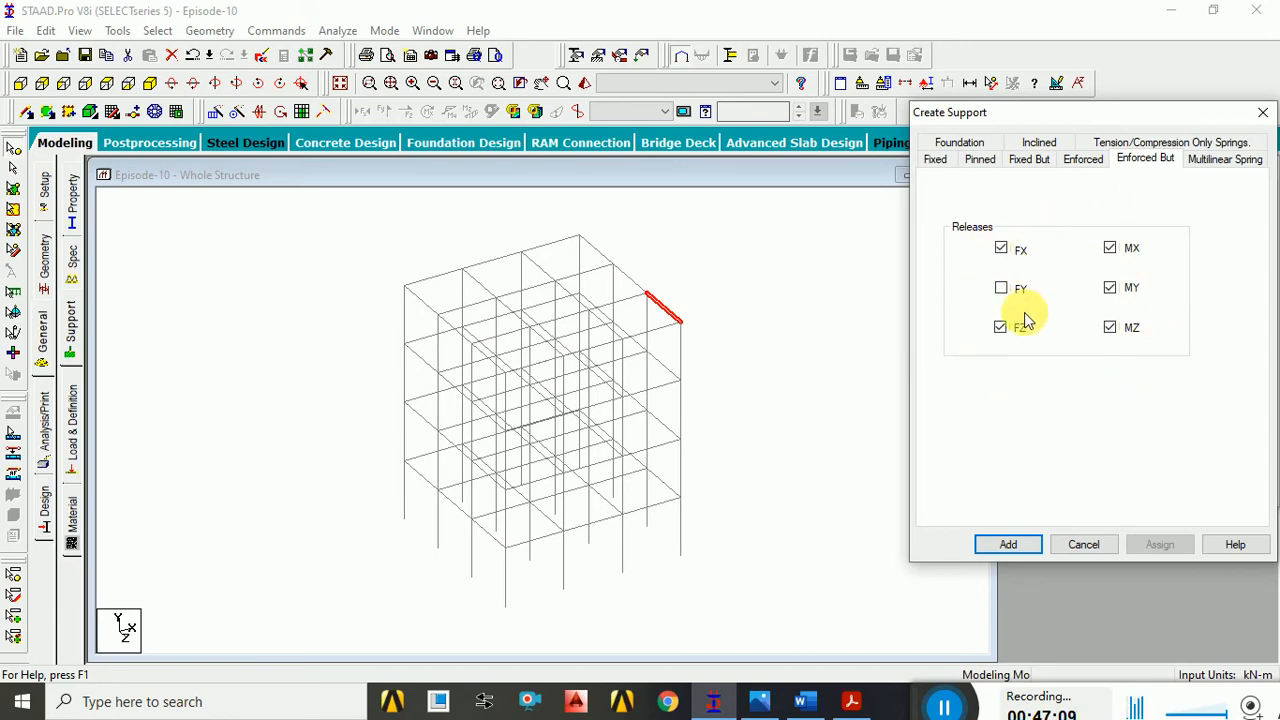
{"action": "left_click", "coordinate": [1010, 545]}
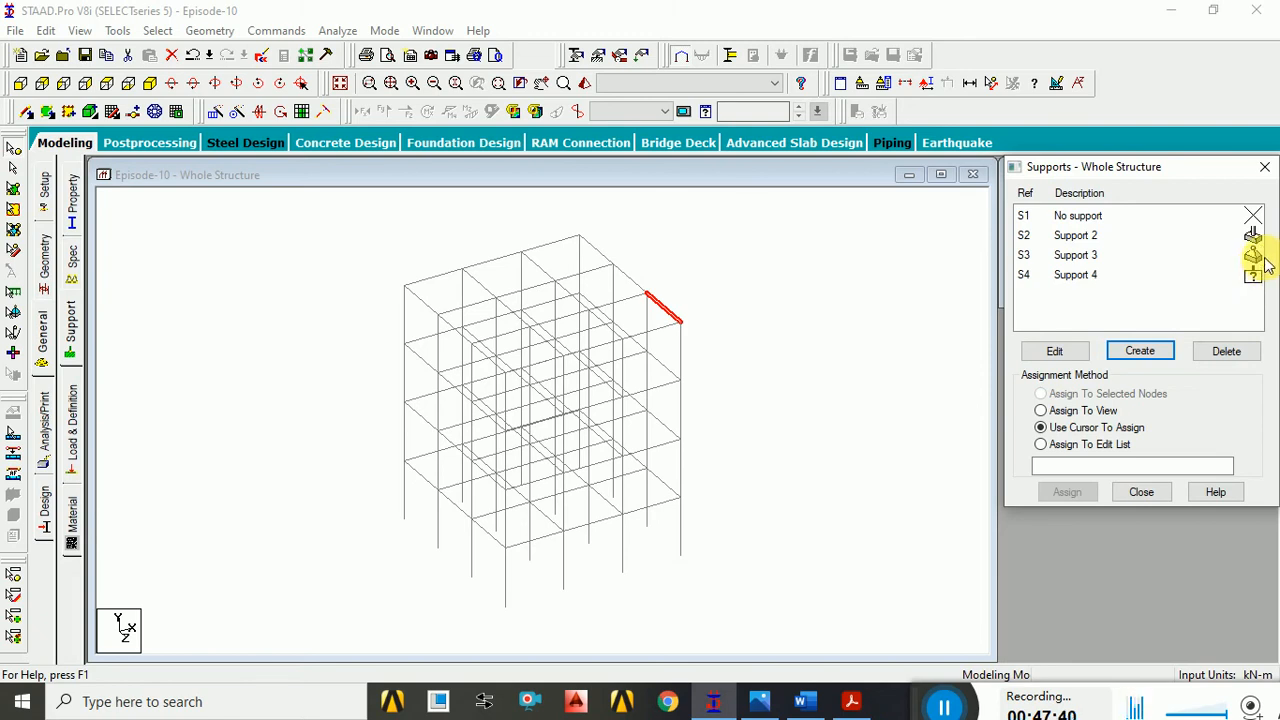
- Review the releases defined in the Enforced But support, leaving its settings as they are
{"action": "left_click", "coordinate": [400, 82]}
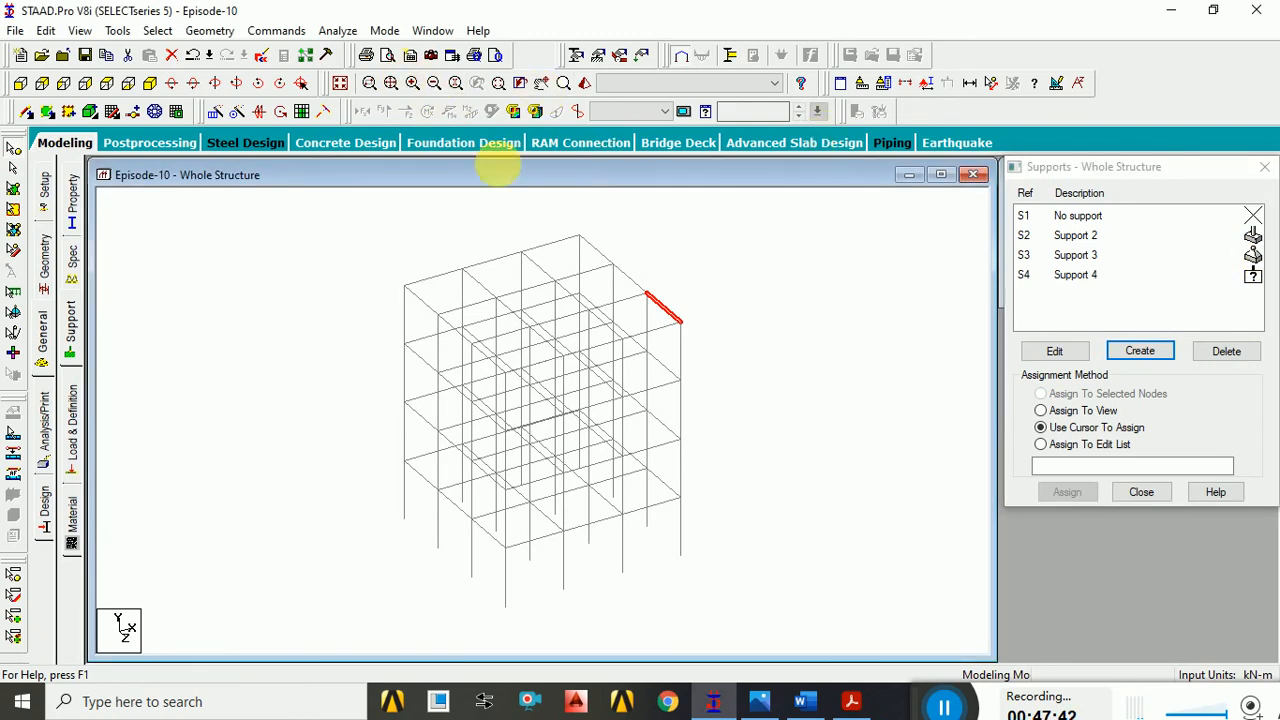
{"action": "left_click", "coordinate": [414, 84]}
{"action": "left_click", "coordinate": [1250, 274]}
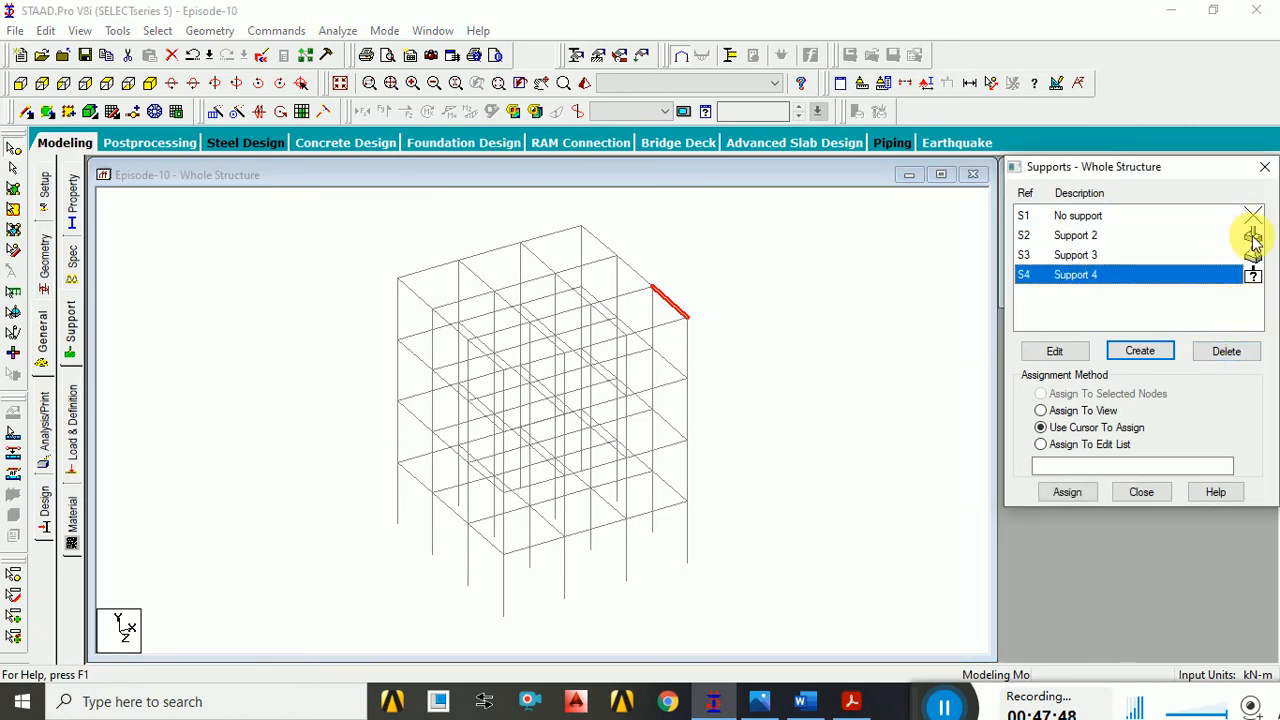
{"action": "left_click_drag", "start_coordinate": [1223, 174], "coordinate": [715, 248]}
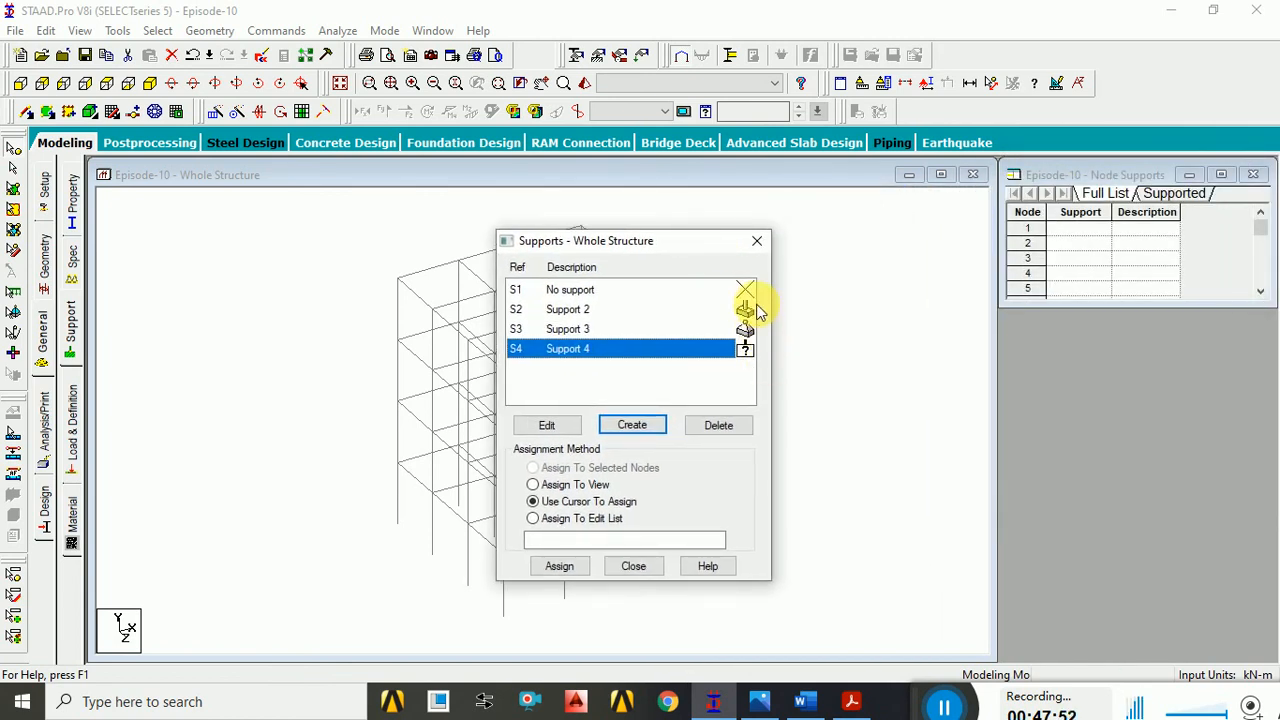
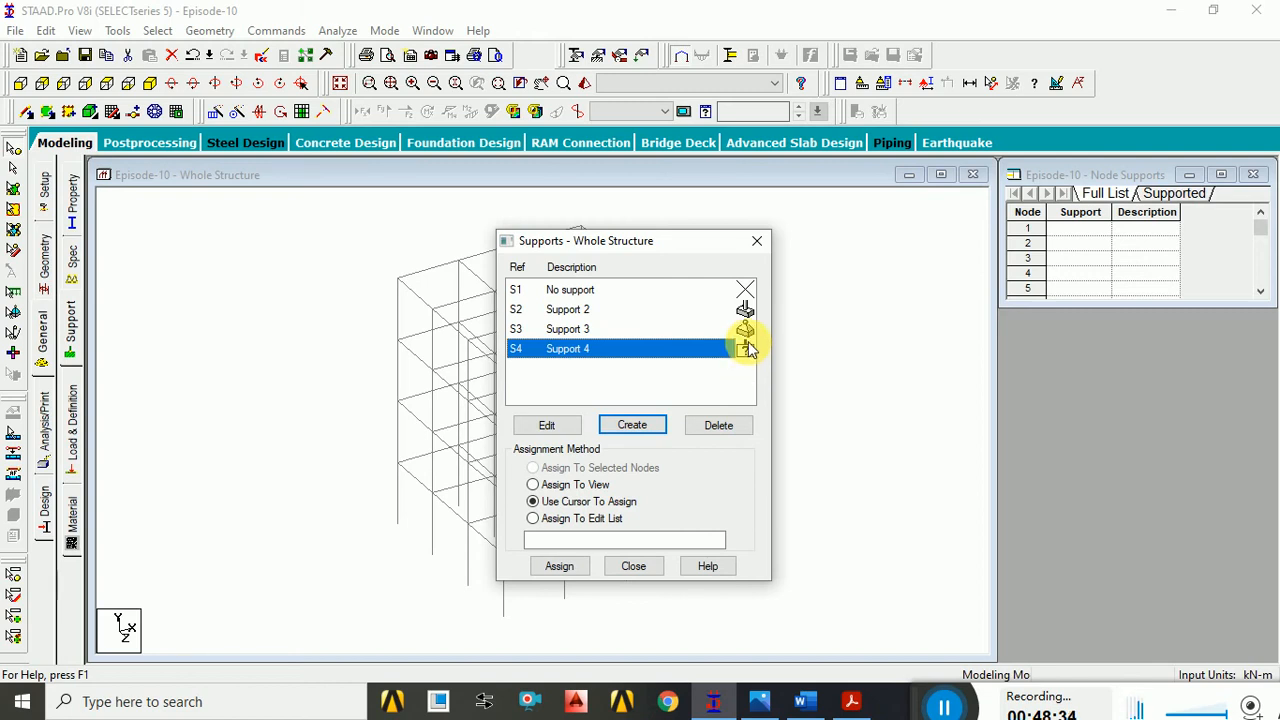
{"action": "double_click", "coordinate": [586, 346]}
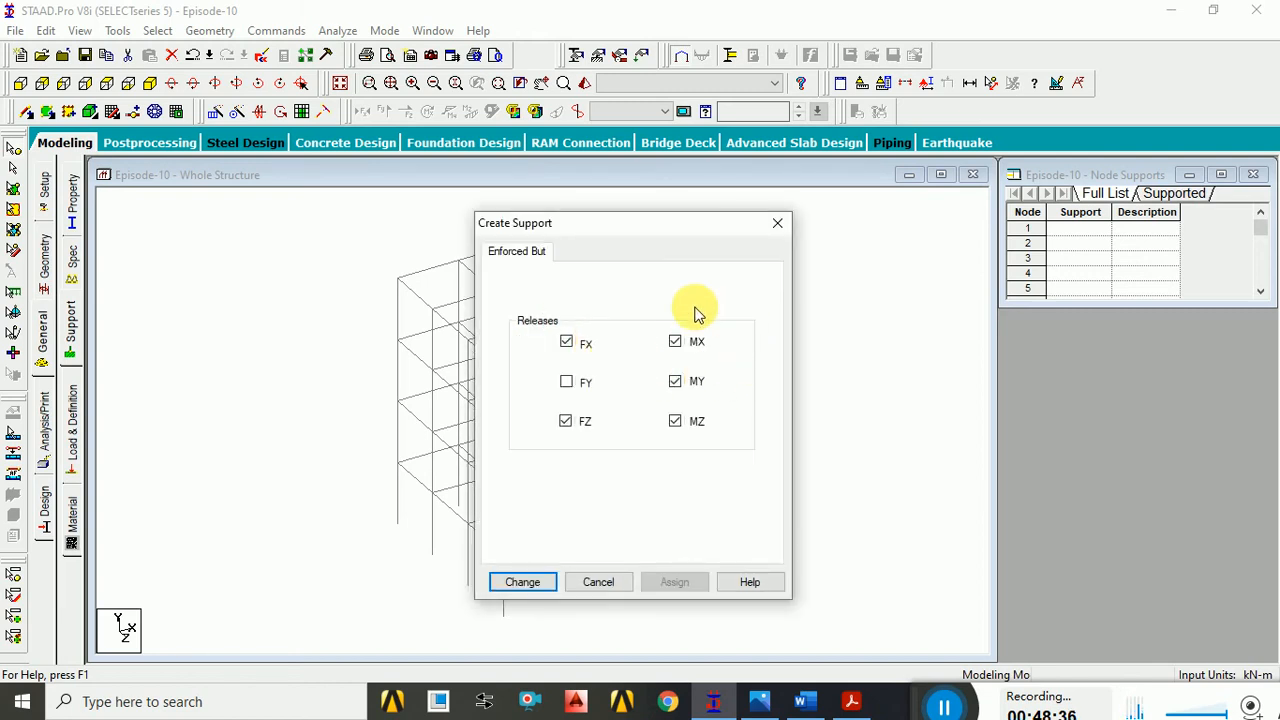
{"action": "left_click", "coordinate": [605, 583]}
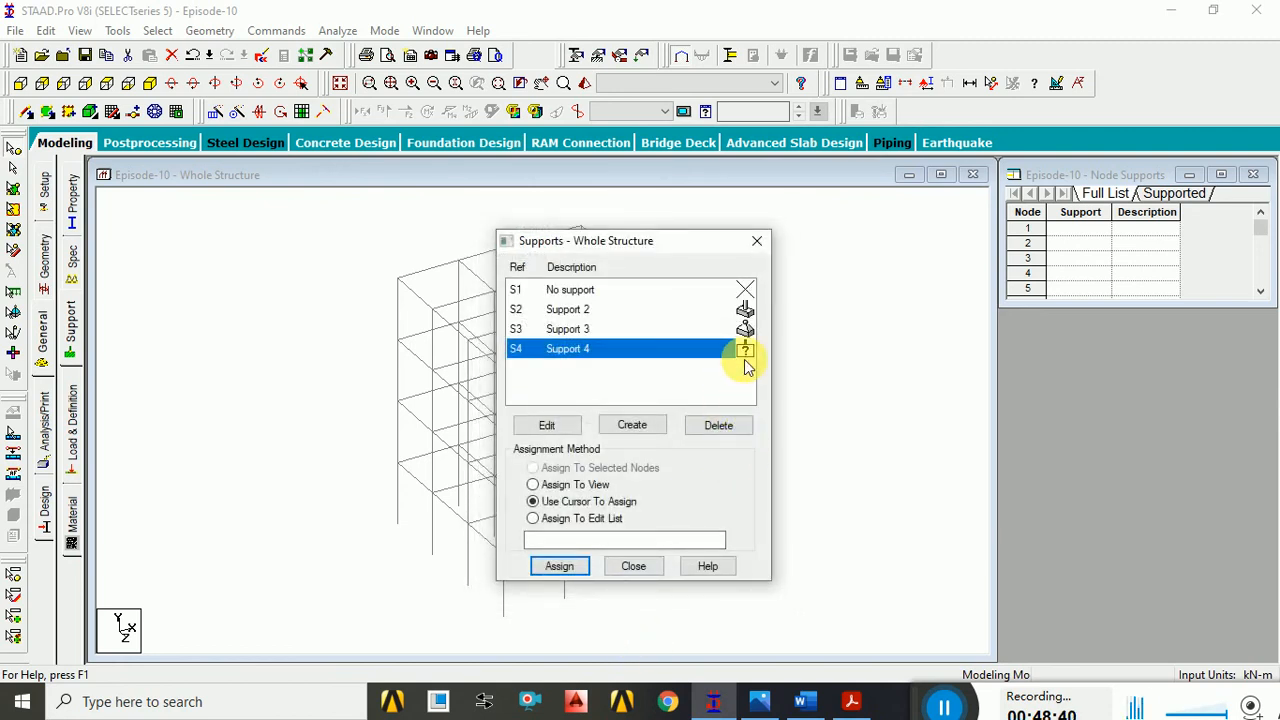
{"action": "double_click", "coordinate": [680, 350]}
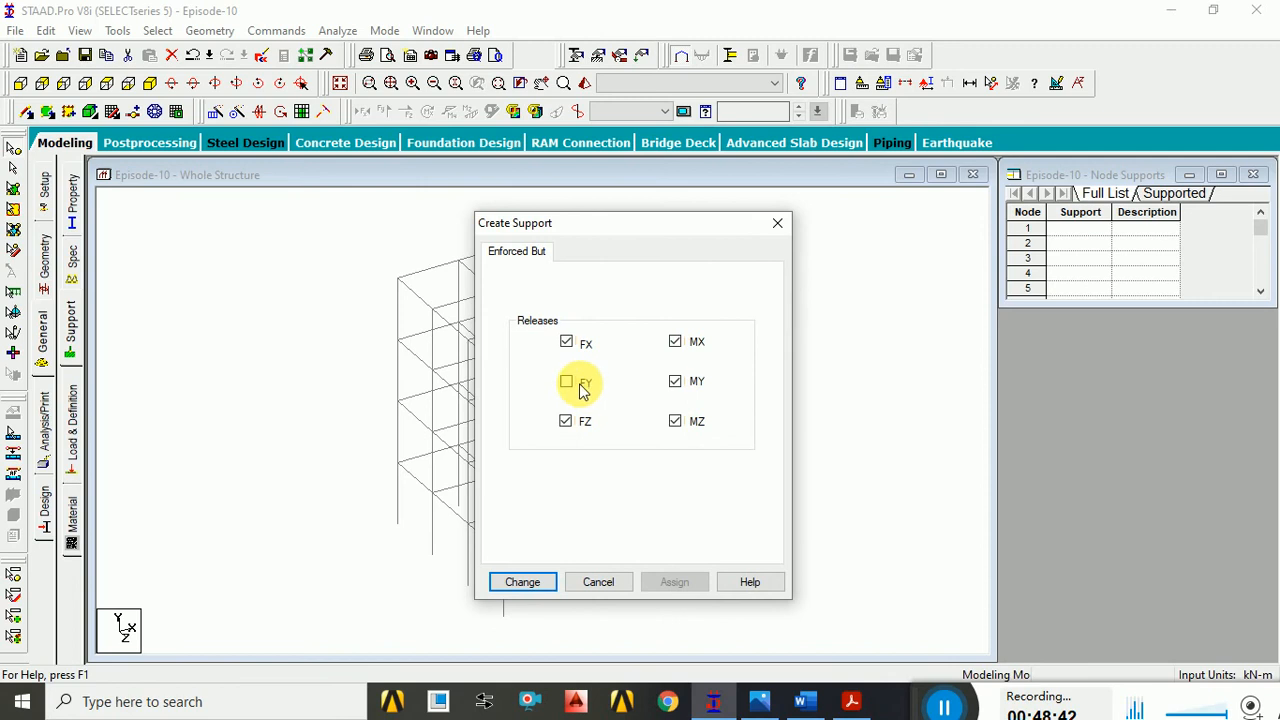
{"action": "left_click", "coordinate": [585, 584]}
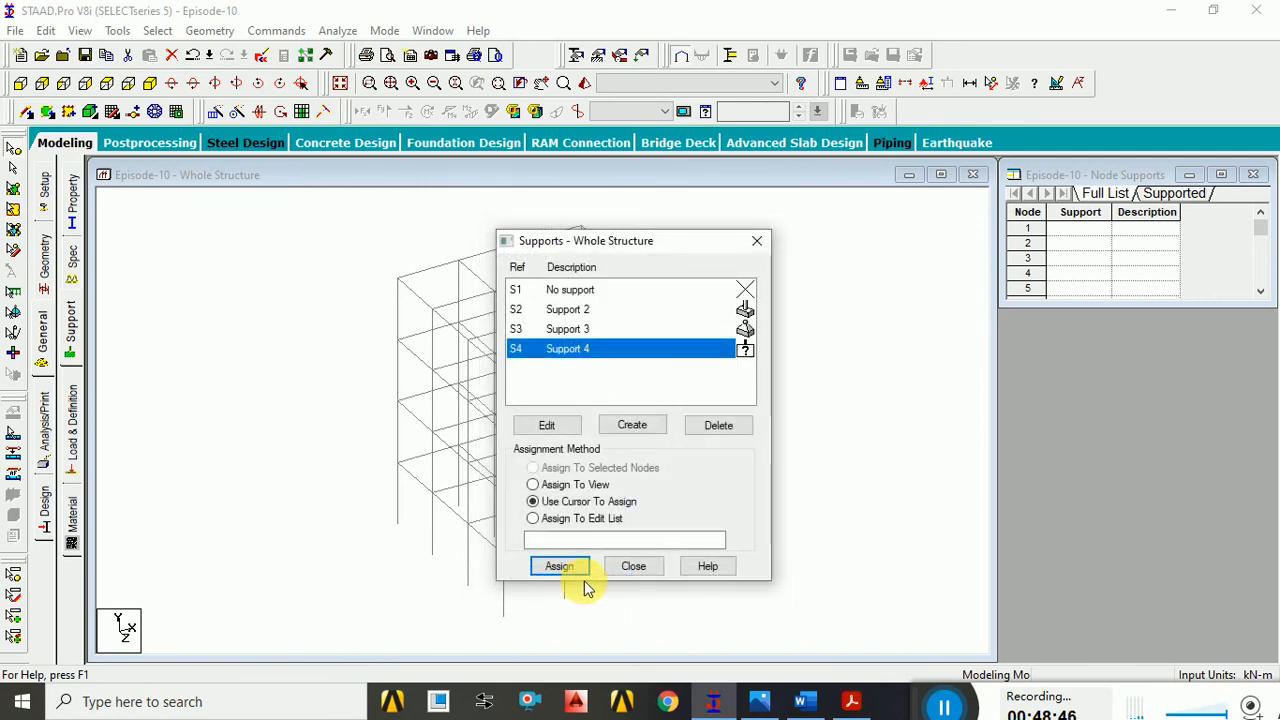
{"action": "left_click_drag", "start_coordinate": [663, 245], "coordinate": [1081, 199]}
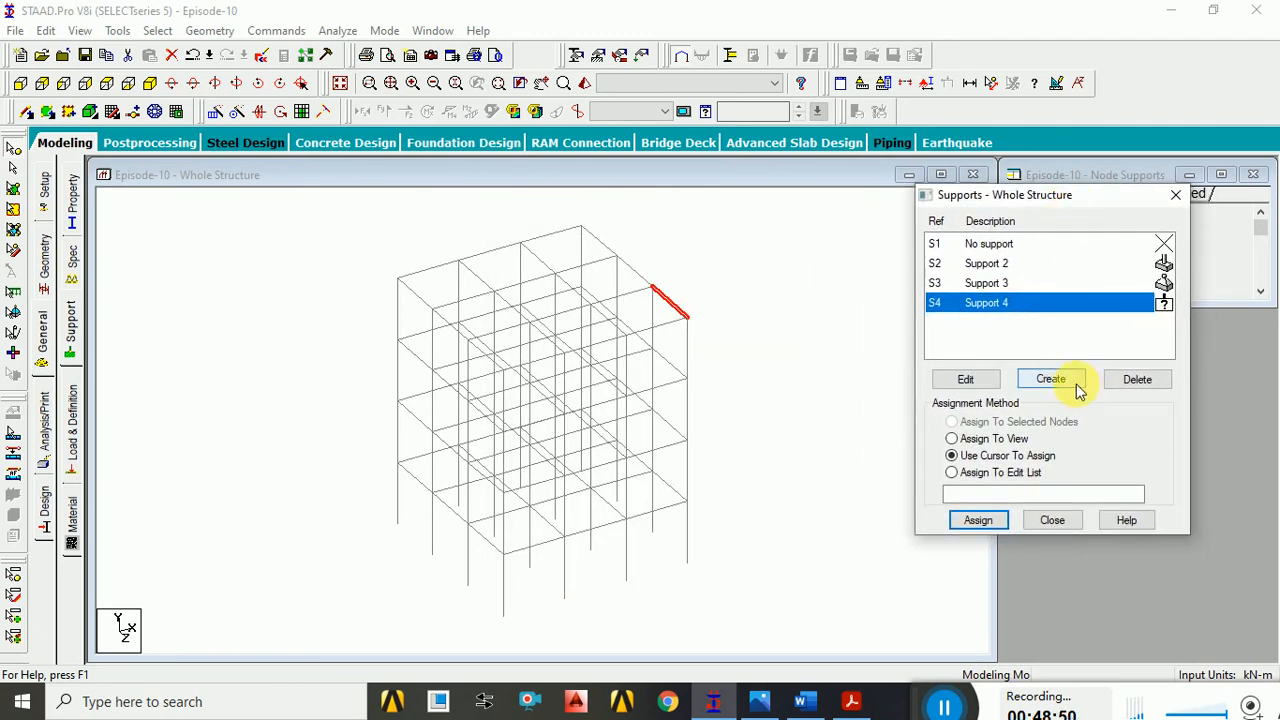
{"action": "mouse_move", "coordinate": [918, 709]}
{"action": "left_mouse_down"}
{"action": "mouse_move", "coordinate": [441, 596]}
{"action": "mouse_move", "coordinate": [942, 701]}
{"action": "left_mouse_up"}
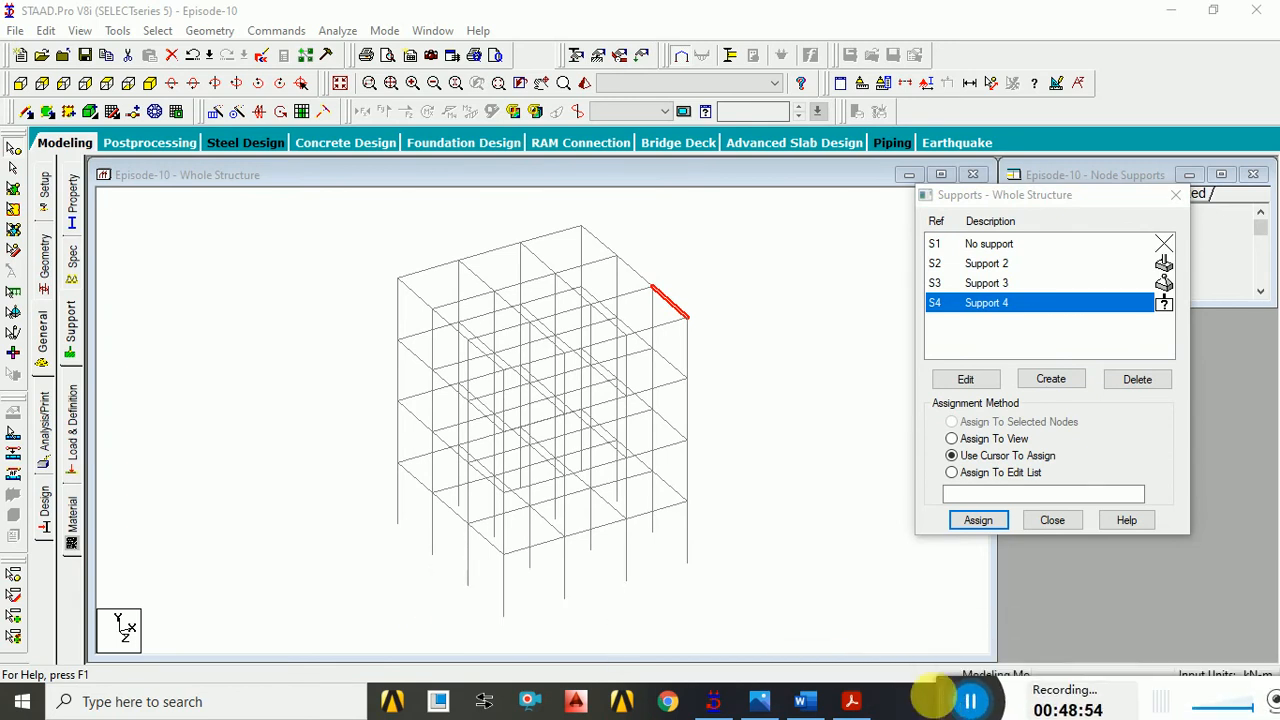
- Start a new support definition and examine the Multilinear Spring displacement and spring stiffness columns, comparing them with the Fixed But spring settings
{"action": "left_click", "coordinate": [1038, 378]}
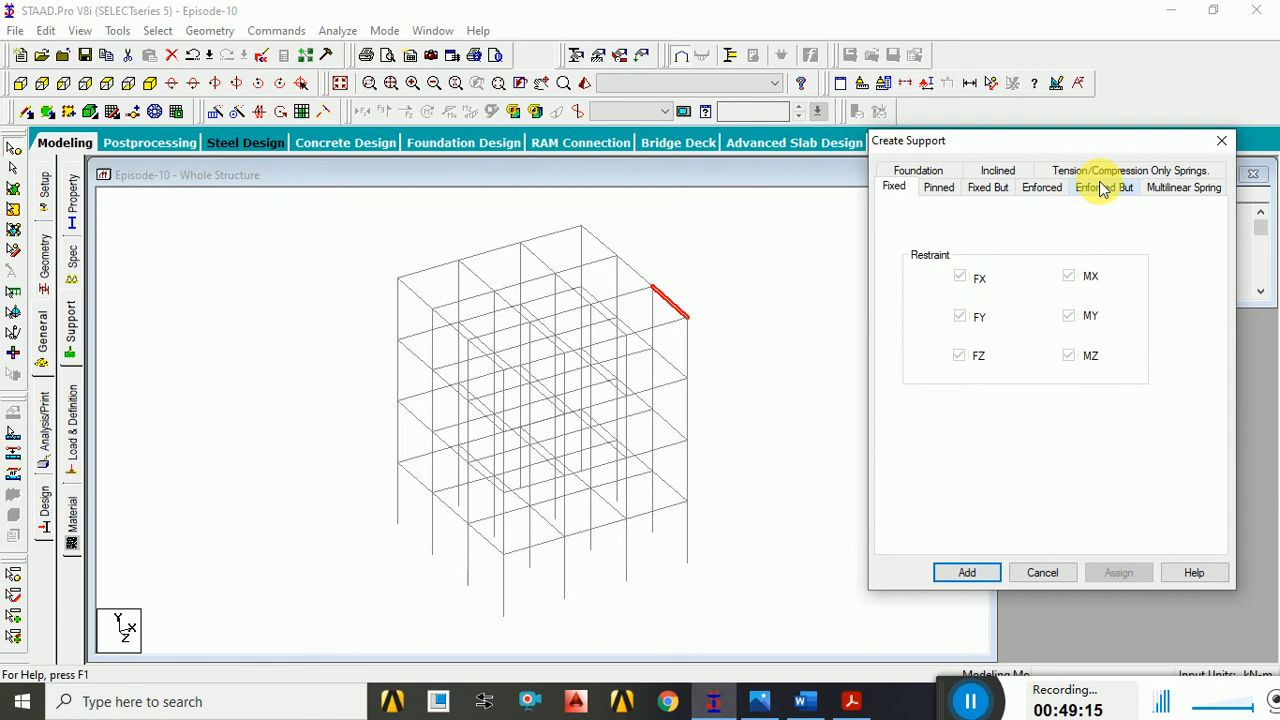
{"action": "left_click", "coordinate": [1168, 193]}
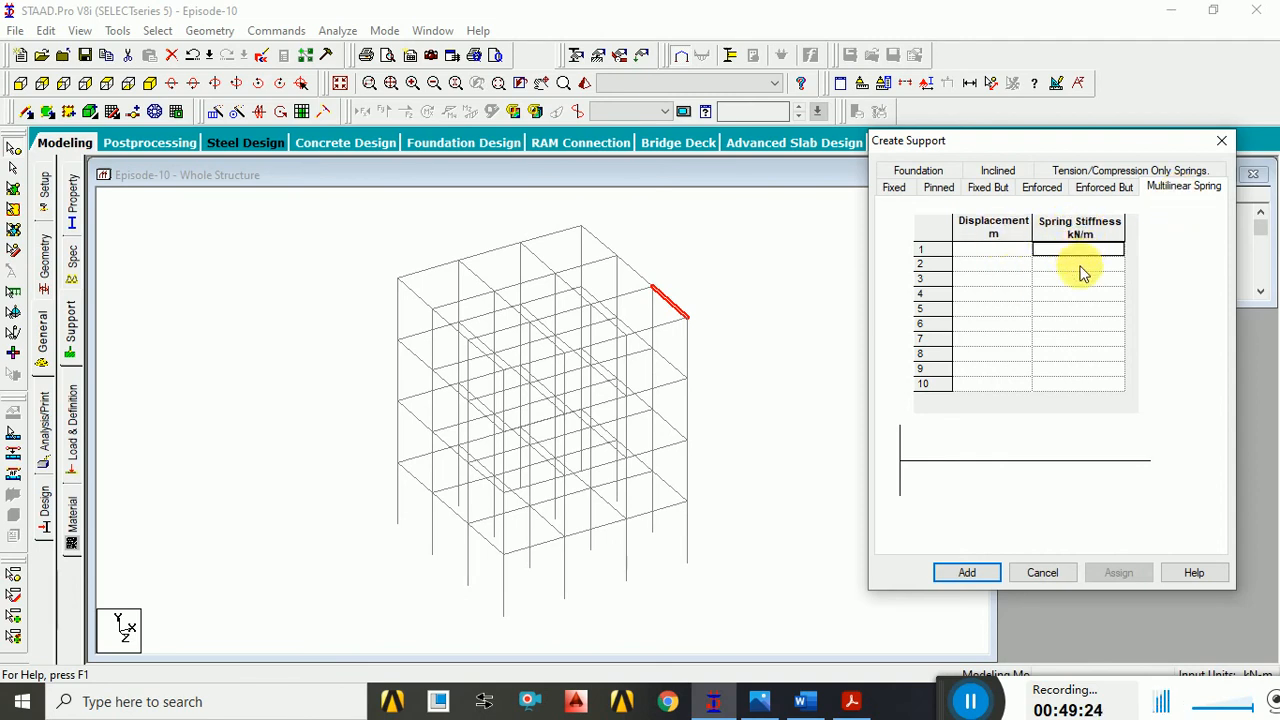
{"action": "left_click", "coordinate": [1080, 264]}
{"action": "left_click", "coordinate": [1080, 282]}
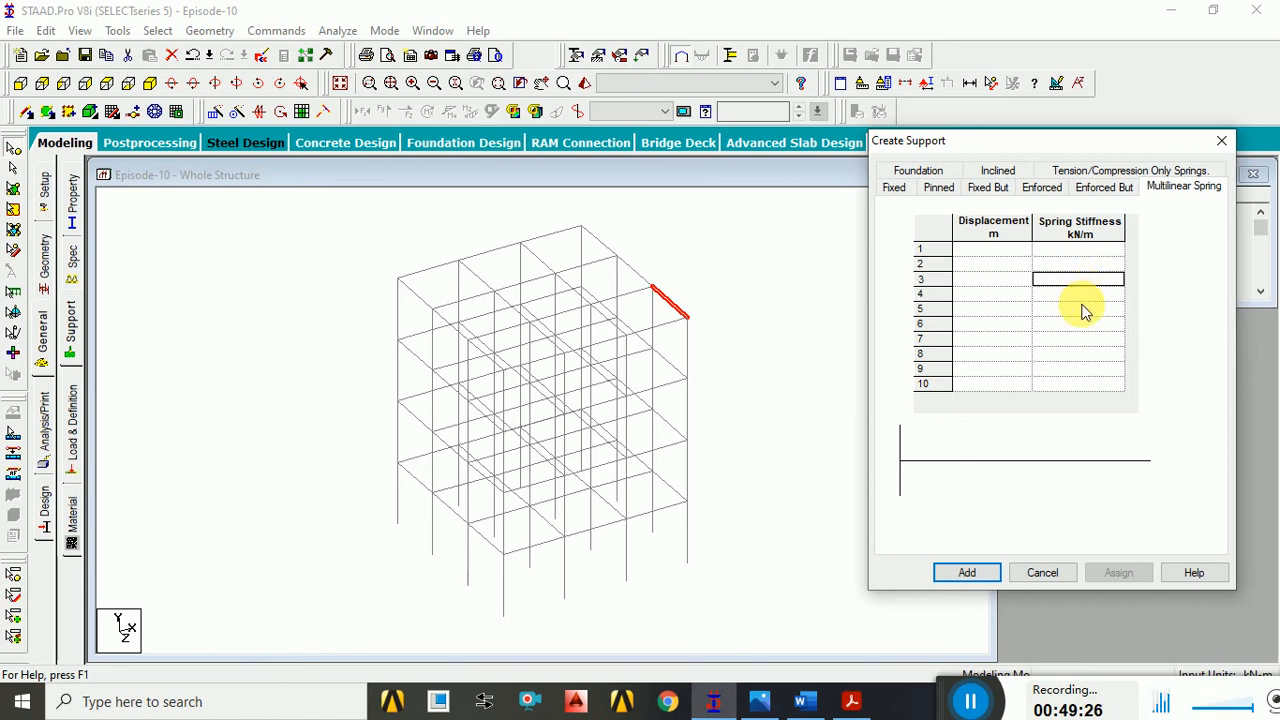
{"action": "left_click", "coordinate": [1066, 254]}
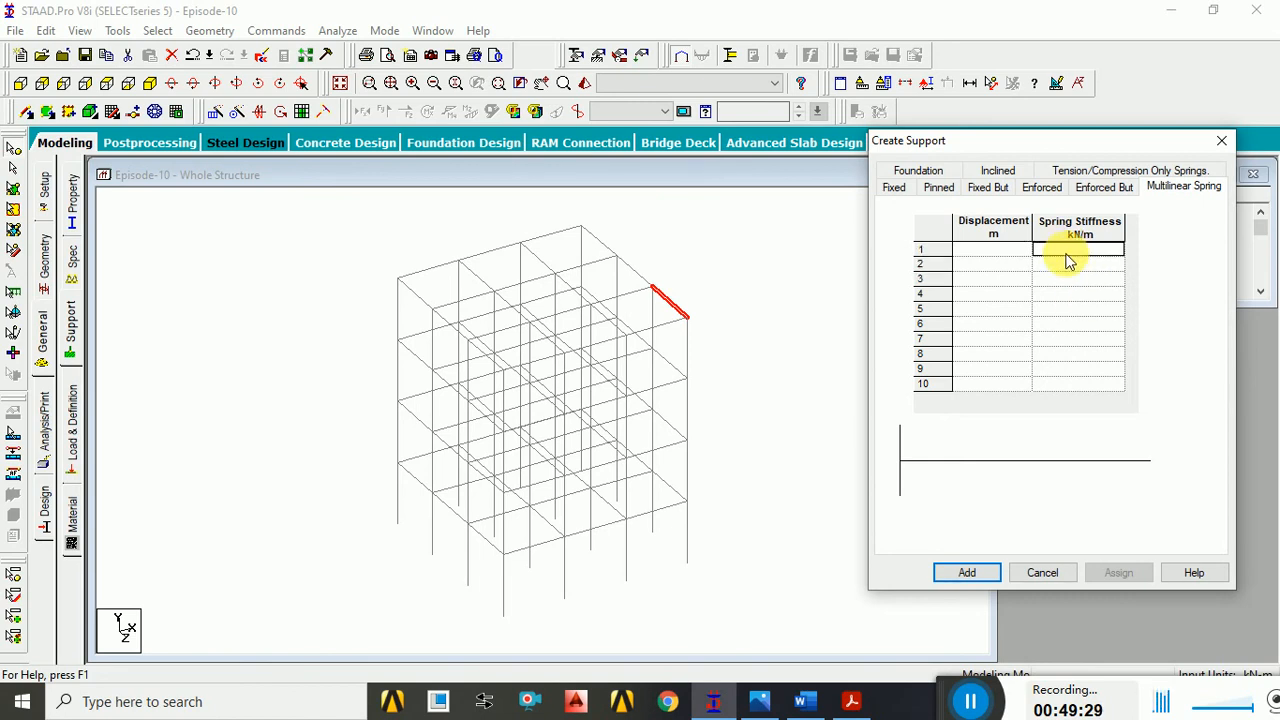
{"action": "left_click", "coordinate": [988, 250]}
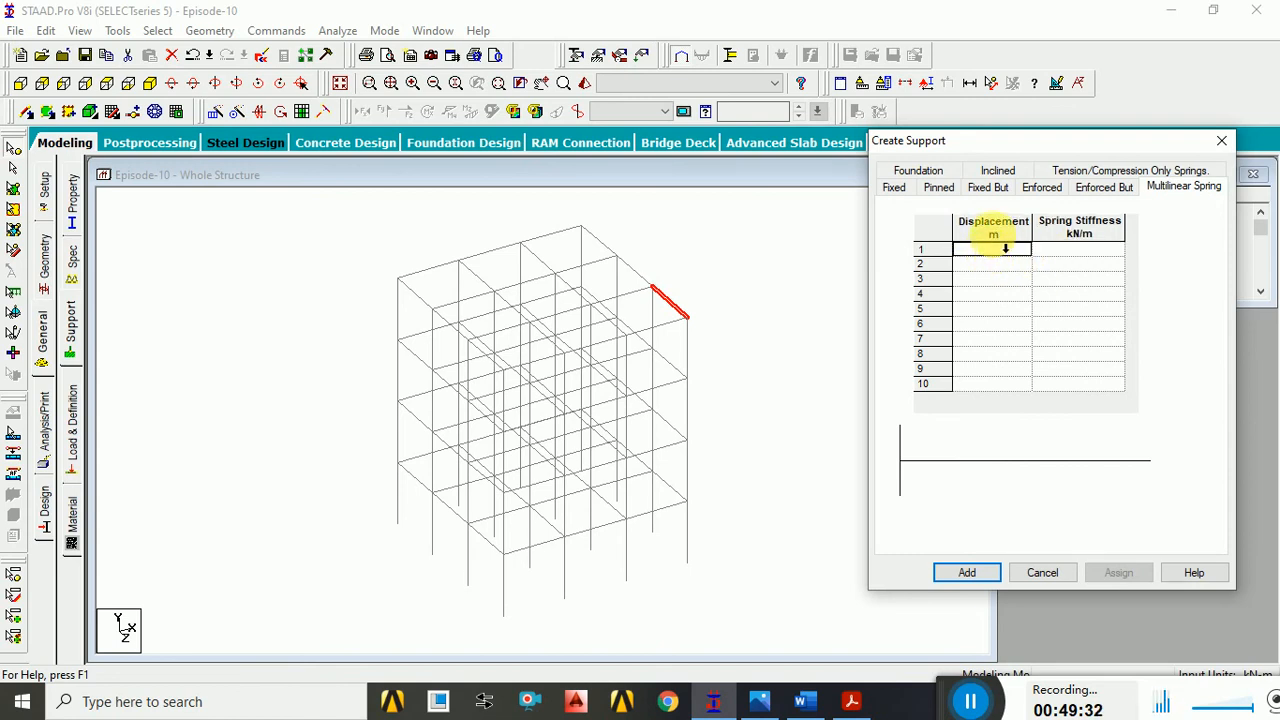
{"action": "left_click", "coordinate": [994, 238]}
{"action": "left_click", "coordinate": [997, 254]}
{"action": "left_click", "coordinate": [1006, 244]}
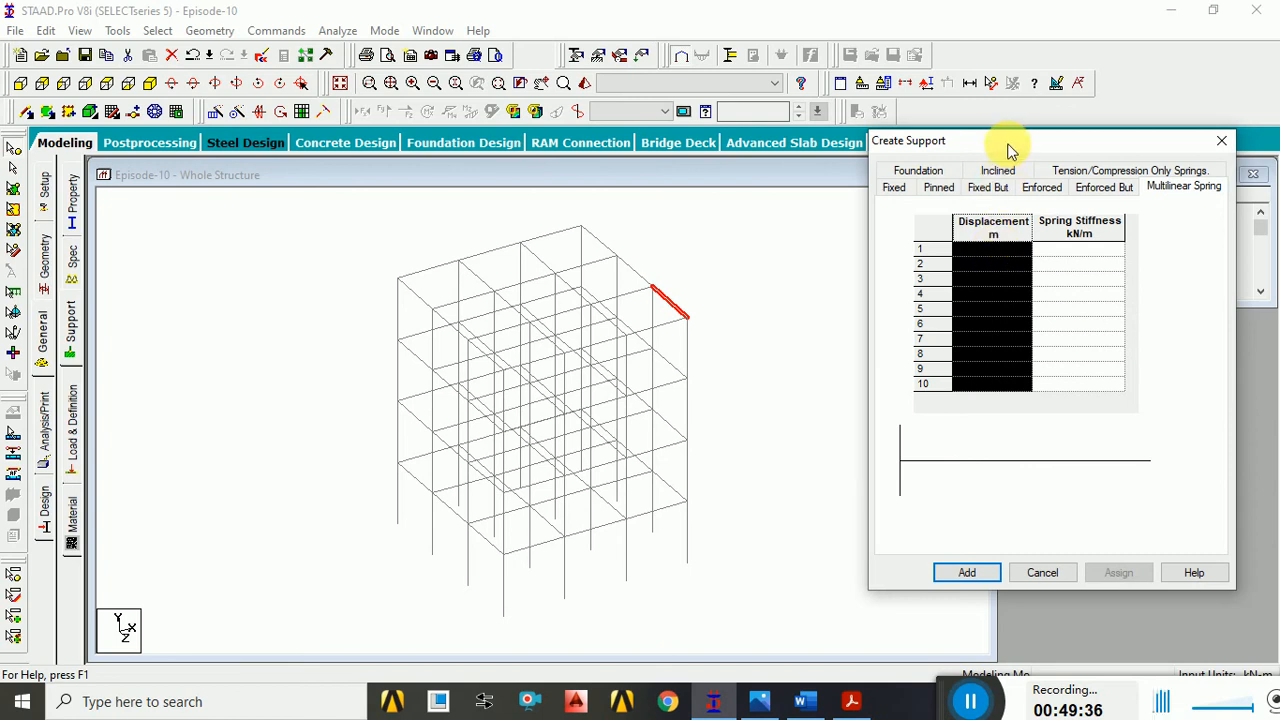
{"action": "left_click_drag", "start_coordinate": [1006, 149], "coordinate": [655, 190]}
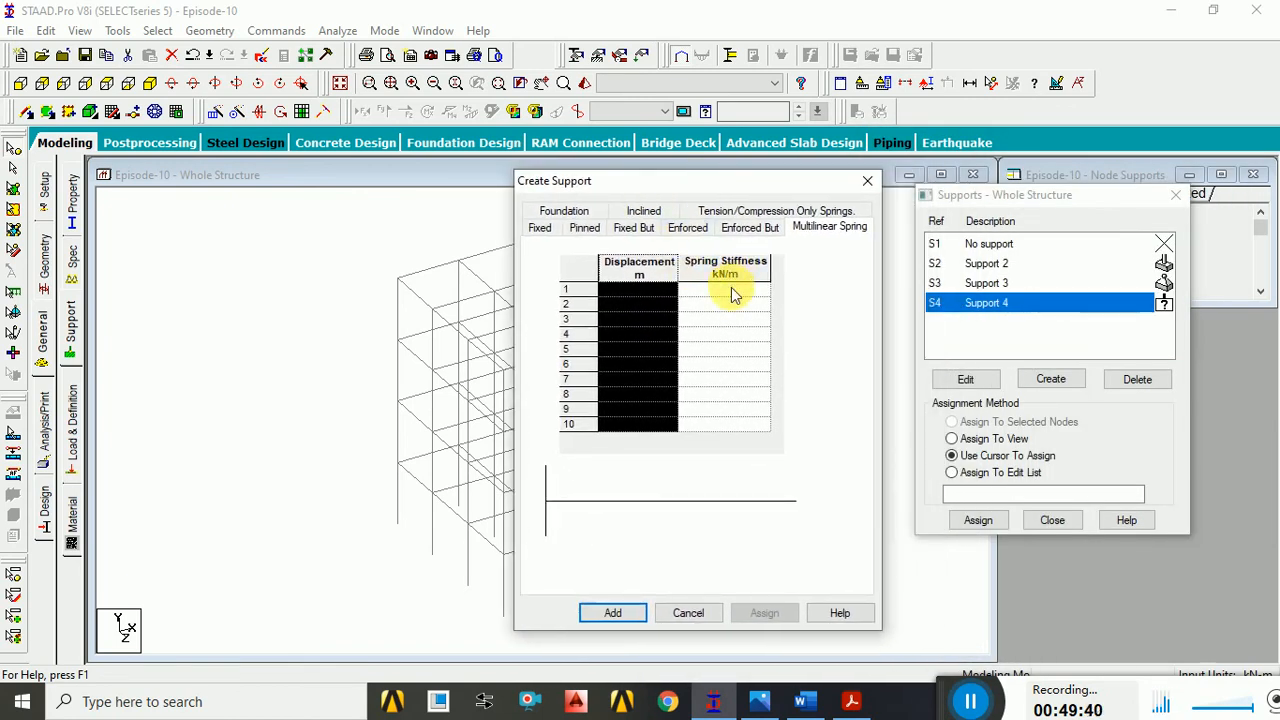
{"action": "left_click", "coordinate": [738, 288]}
{"action": "left_click", "coordinate": [727, 266]}
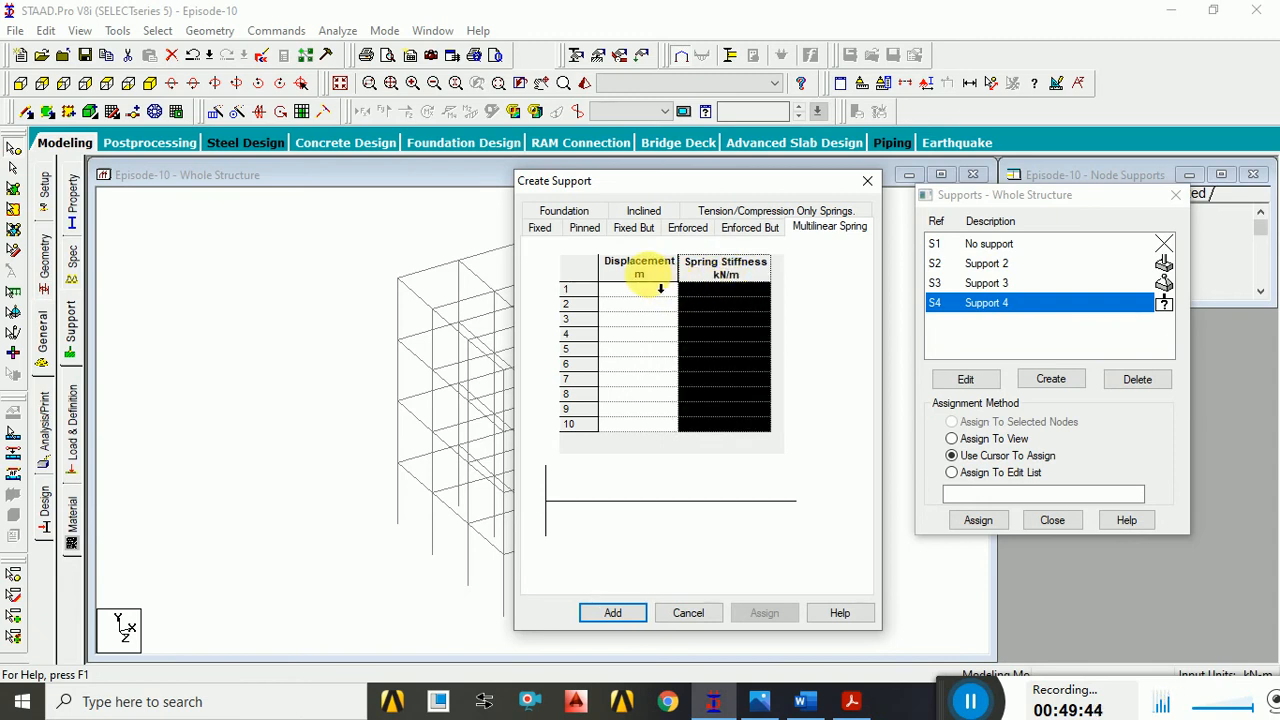
{"action": "left_click", "coordinate": [660, 288]}
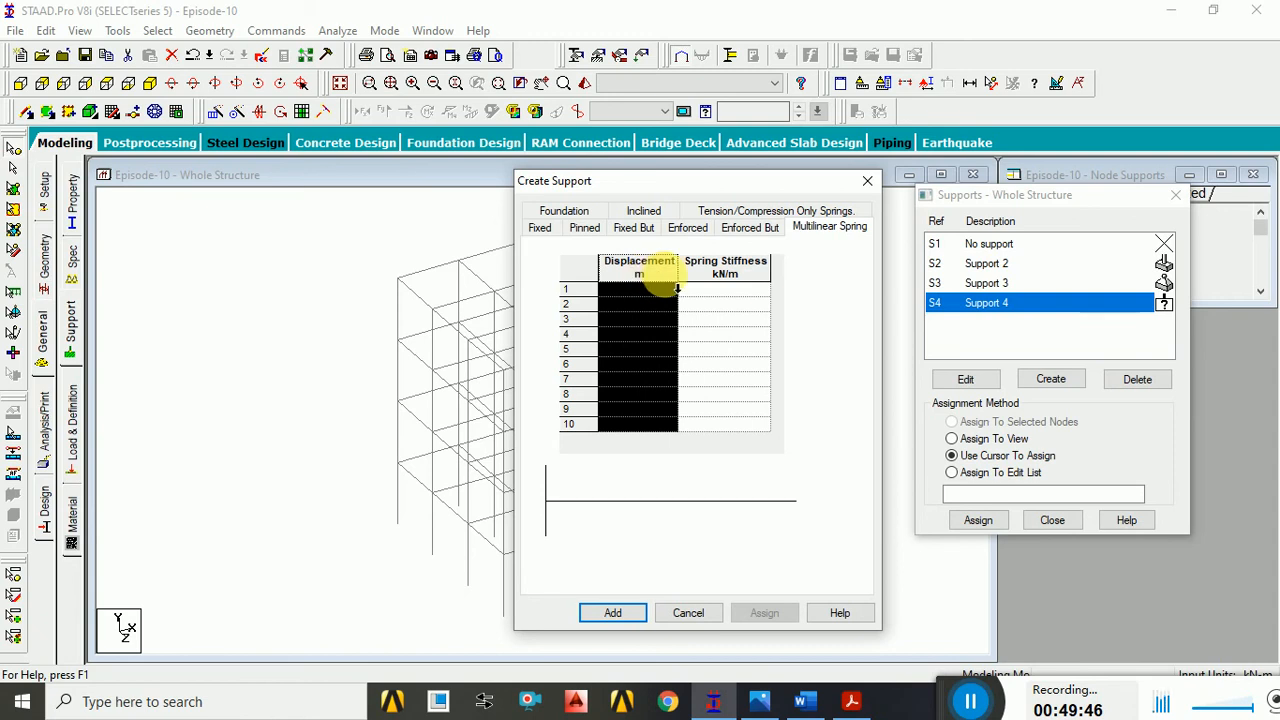
{"action": "left_click", "coordinate": [665, 292]}
{"action": "left_click", "coordinate": [720, 293]}
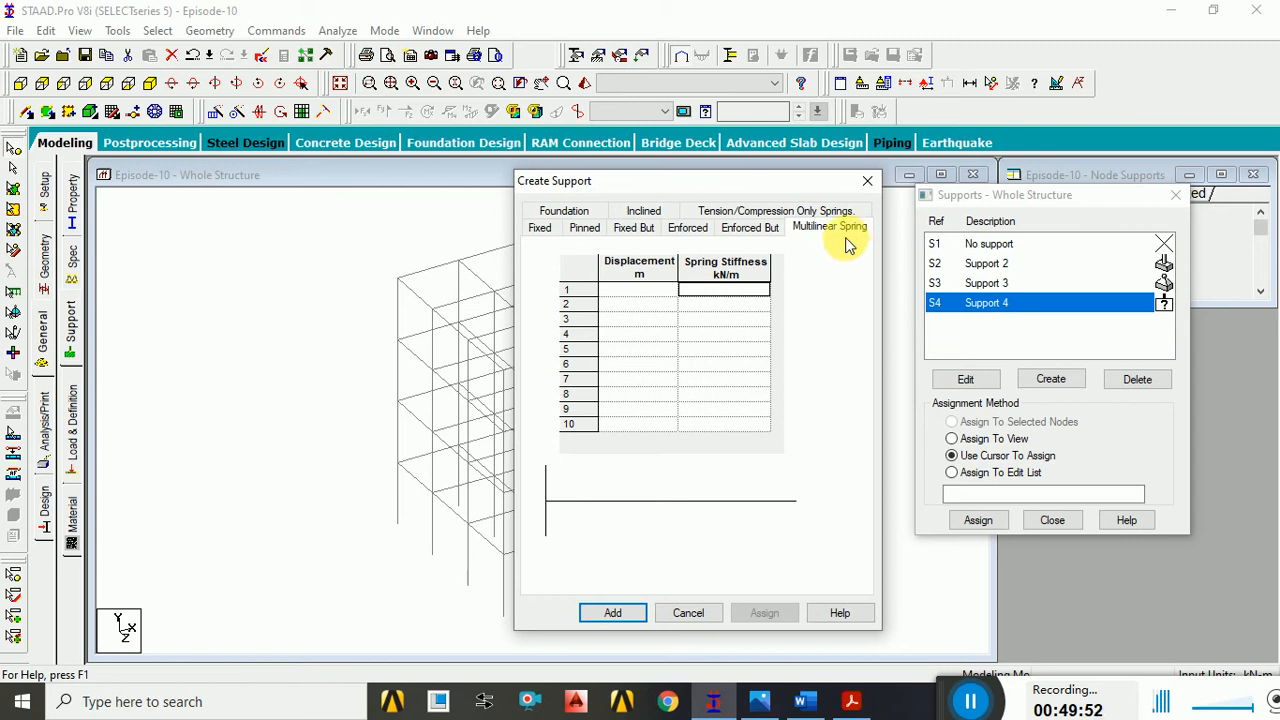
{"action": "left_click", "coordinate": [644, 230]}
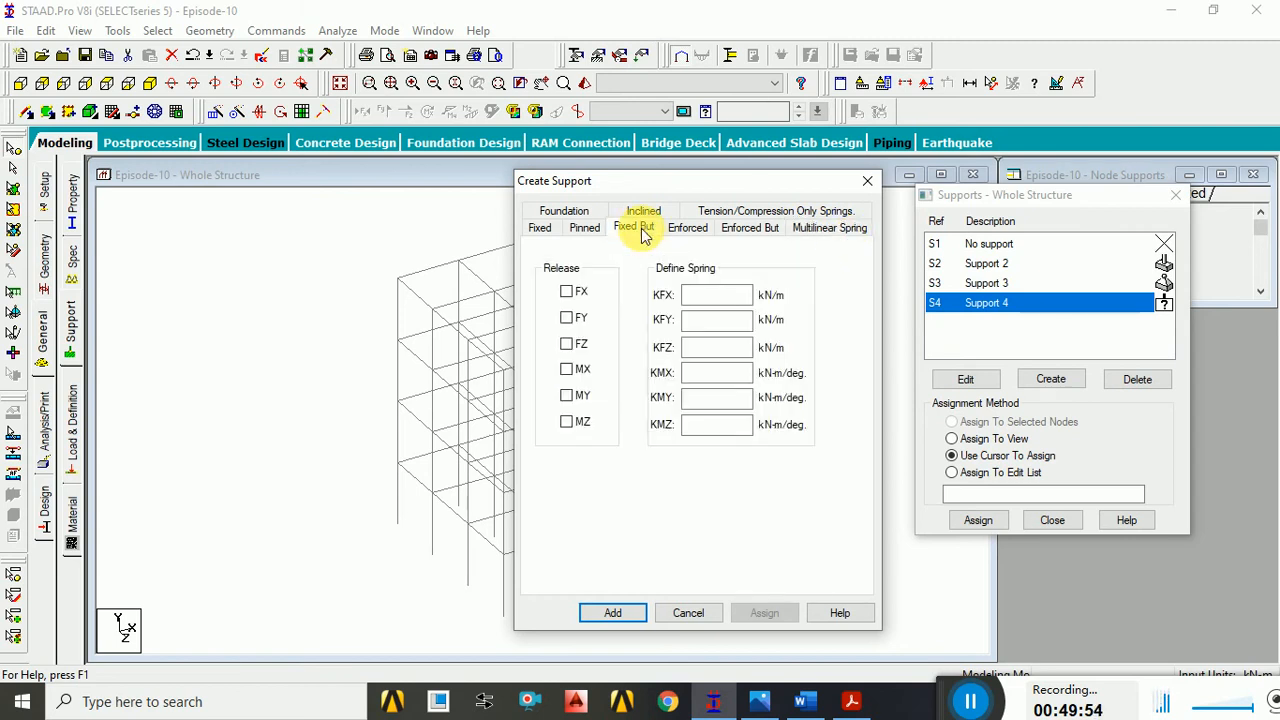
{"action": "left_click", "coordinate": [814, 232]}
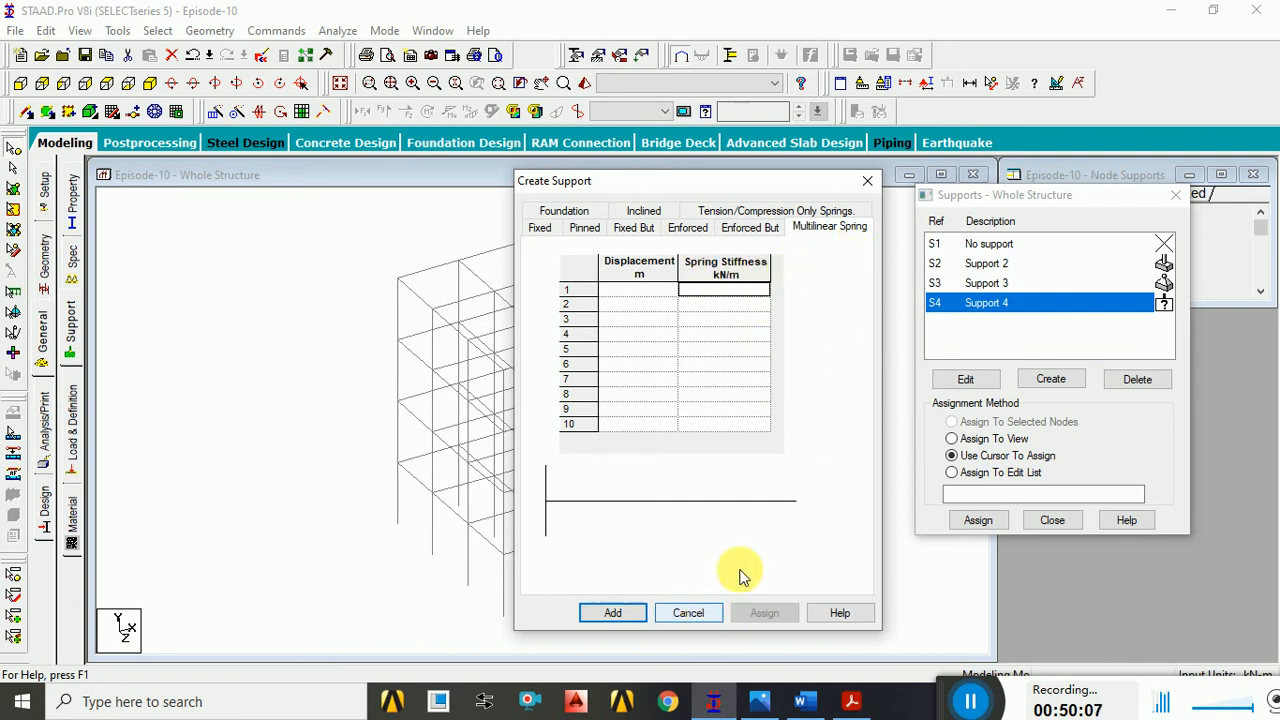
- Compare the Tension Only and Compression Only reaction types and the spring directions of the Tension/Compression Only Springs support
{"action": "left_click", "coordinate": [745, 214]}
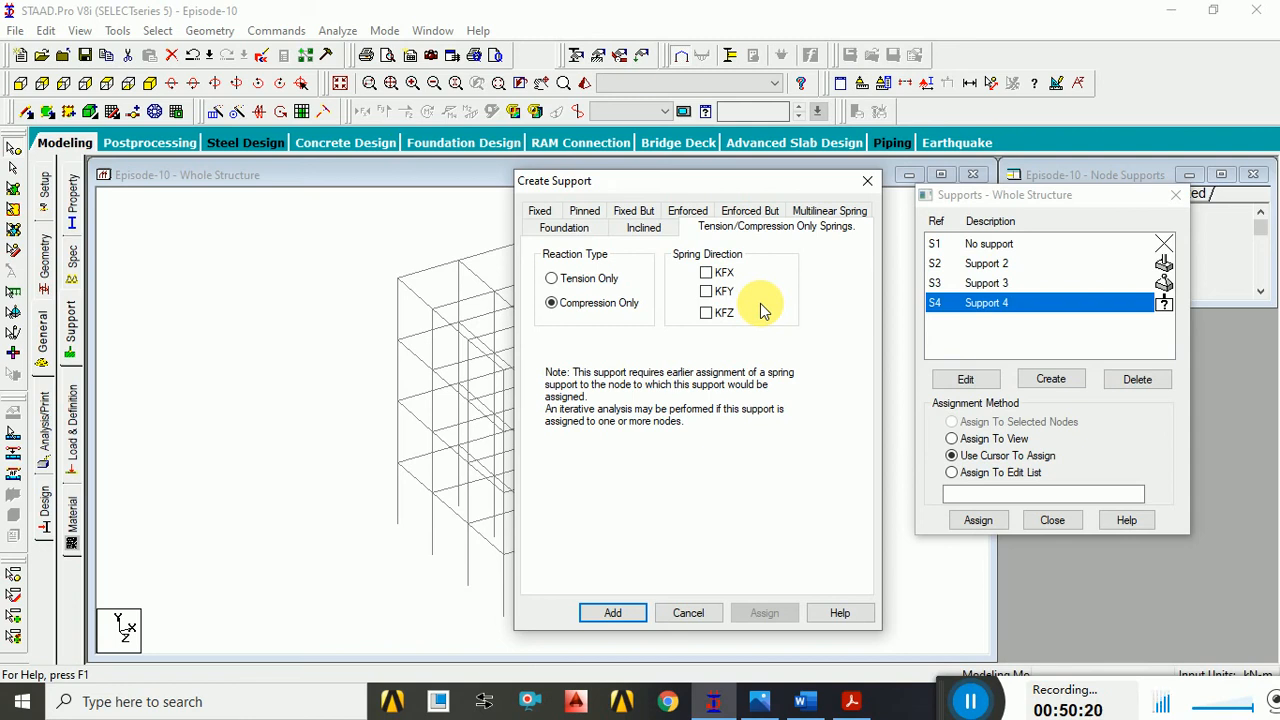
{"action": "left_click", "coordinate": [553, 279]}
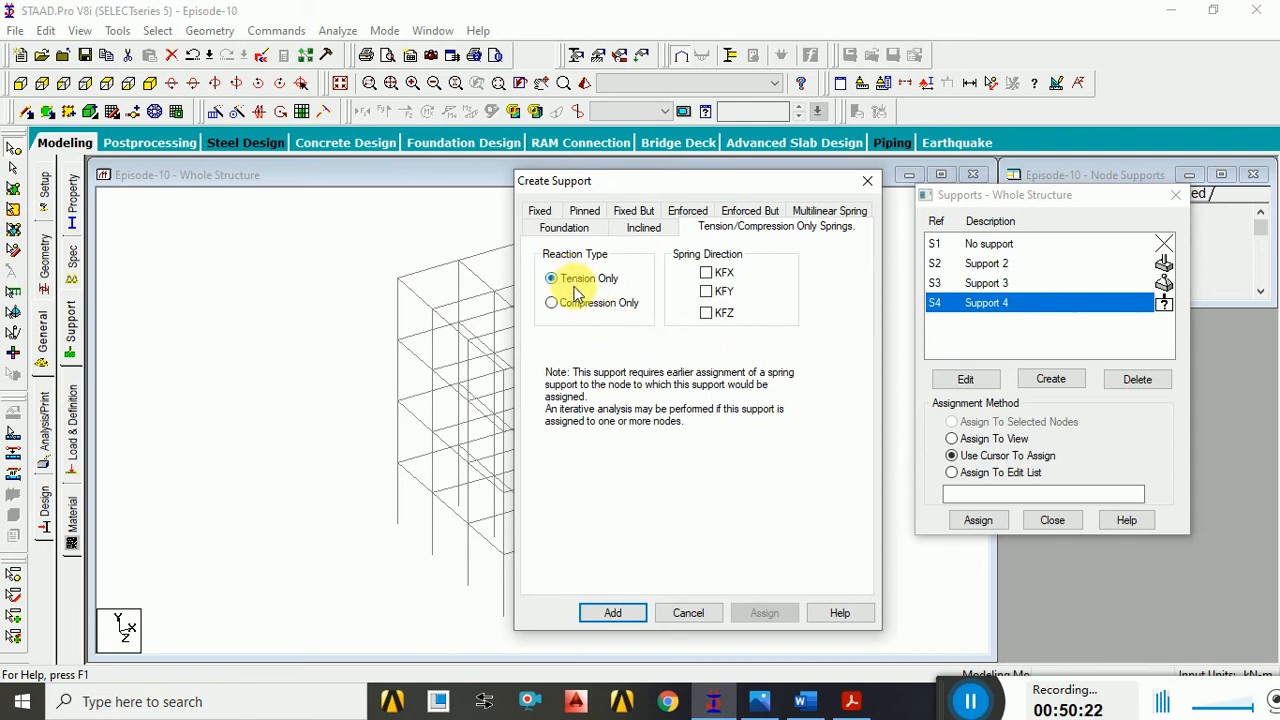
{"action": "left_click", "coordinate": [588, 306]}
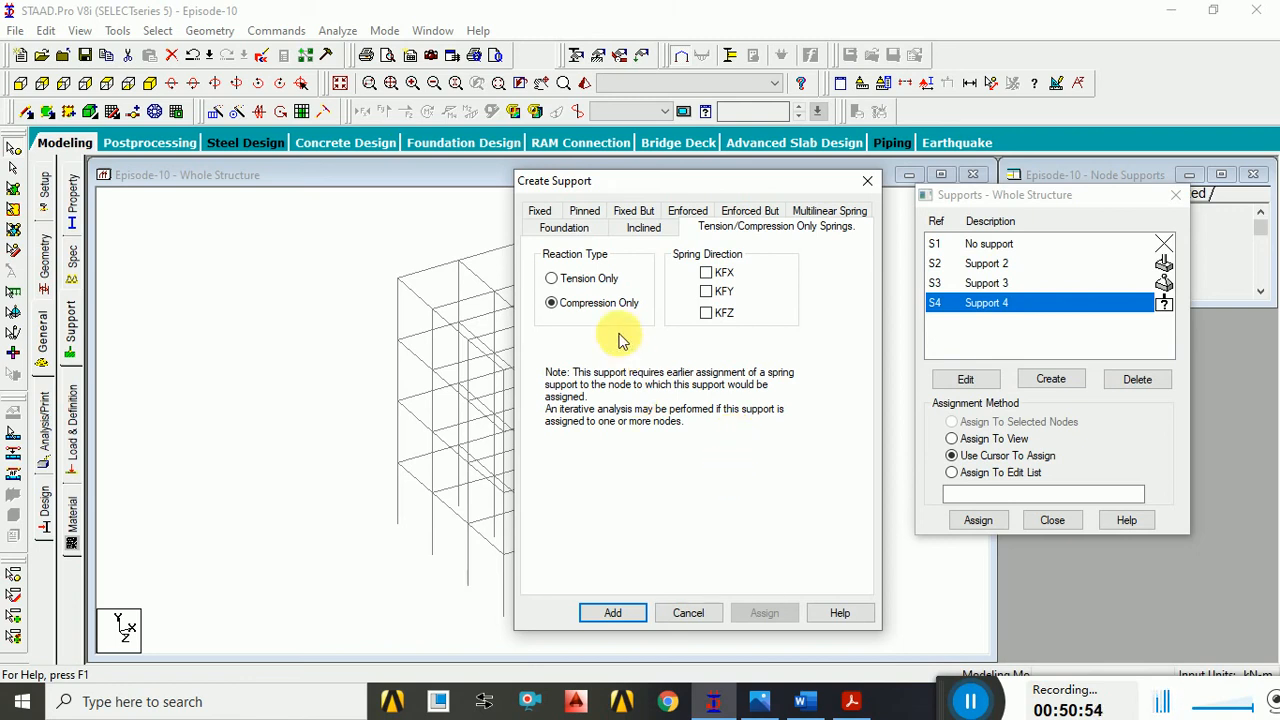
{"action": "left_click", "coordinate": [591, 280]}
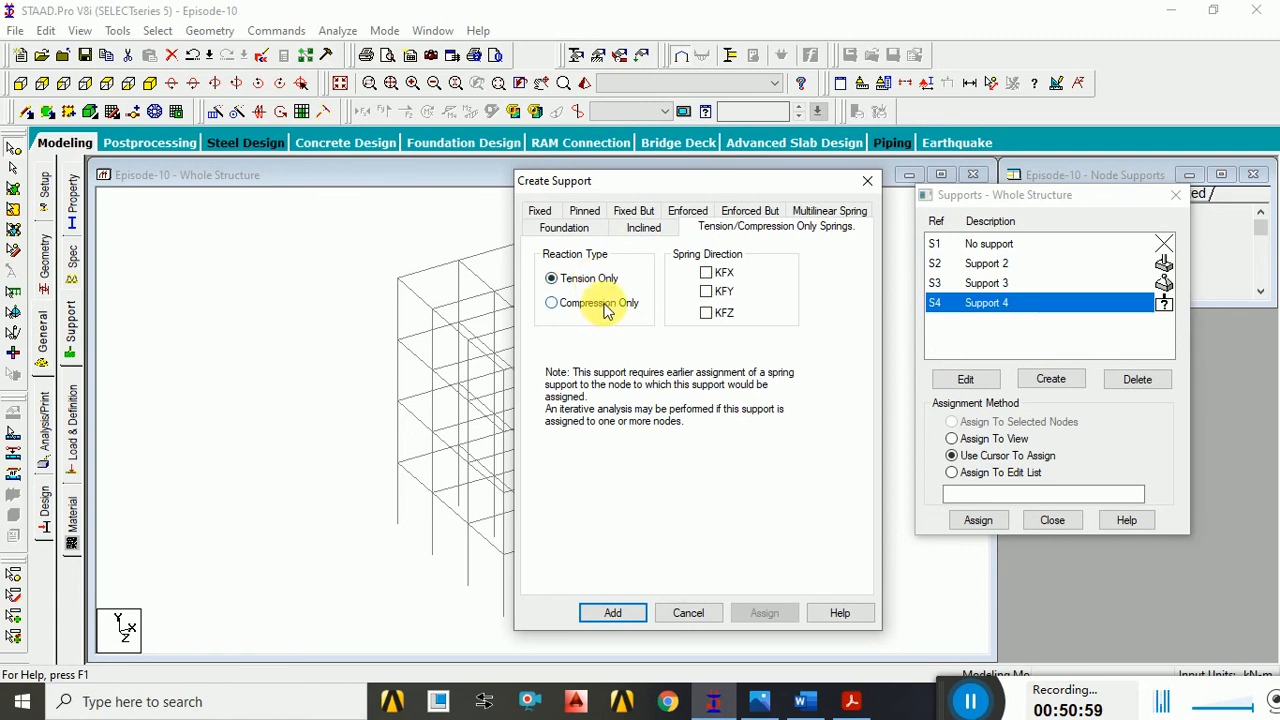
{"action": "left_click", "coordinate": [604, 305]}
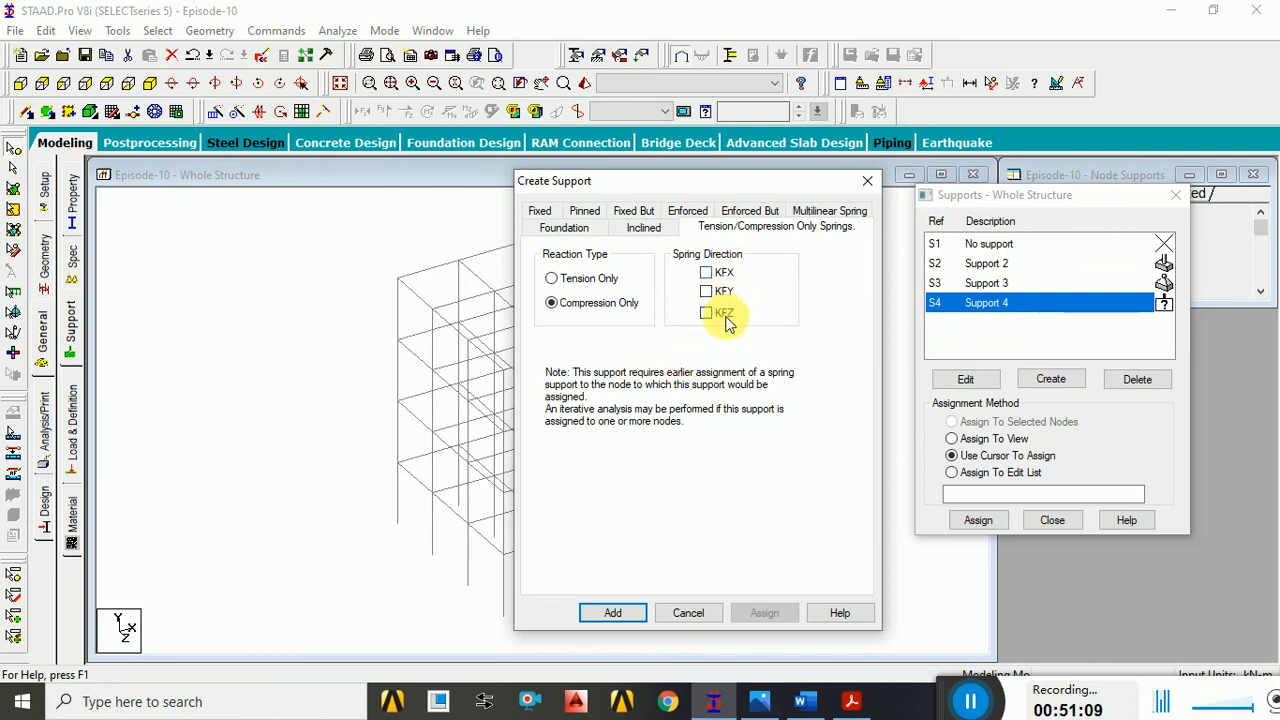
{"action": "left_click", "coordinate": [586, 278]}
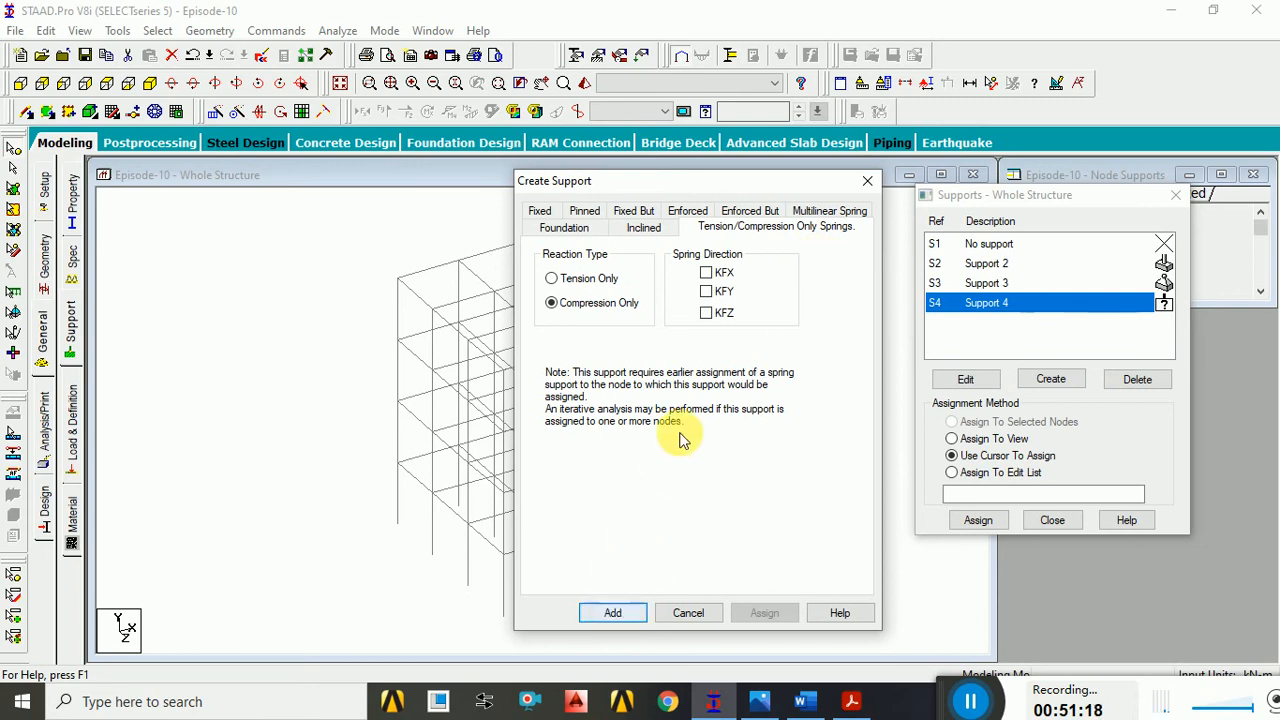
- Examine the Inclined support's X, Y and Z reference coordinates and compare its Pinned, Fixed, Fixed But, Enforced and Enforced But types
{"action": "left_click", "coordinate": [648, 234]}
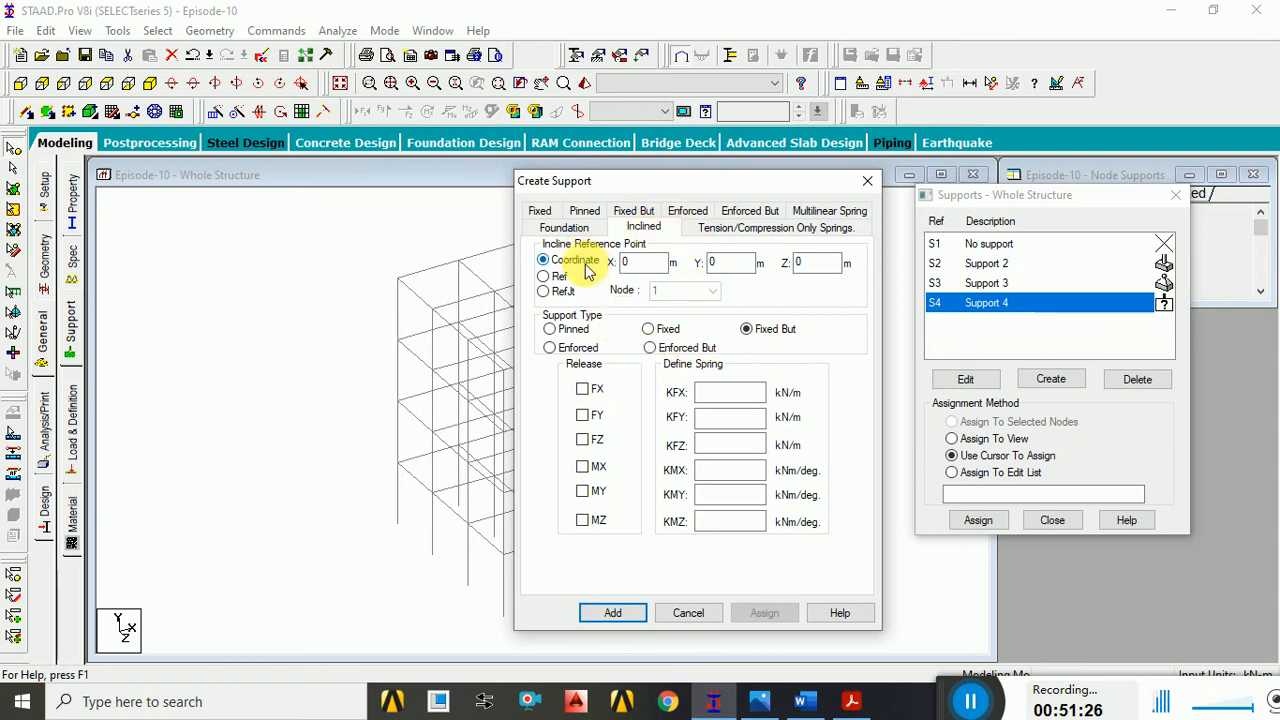
{"action": "left_click", "coordinate": [725, 263]}
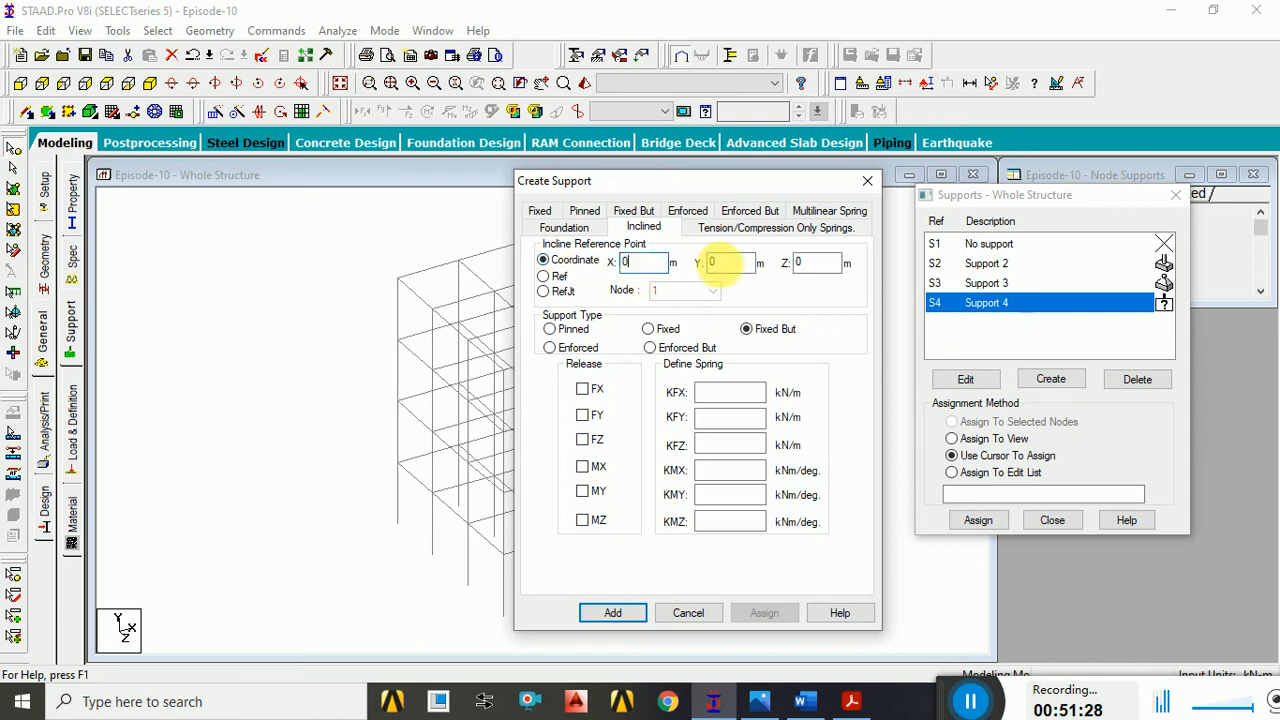
{"action": "left_click", "coordinate": [815, 262]}
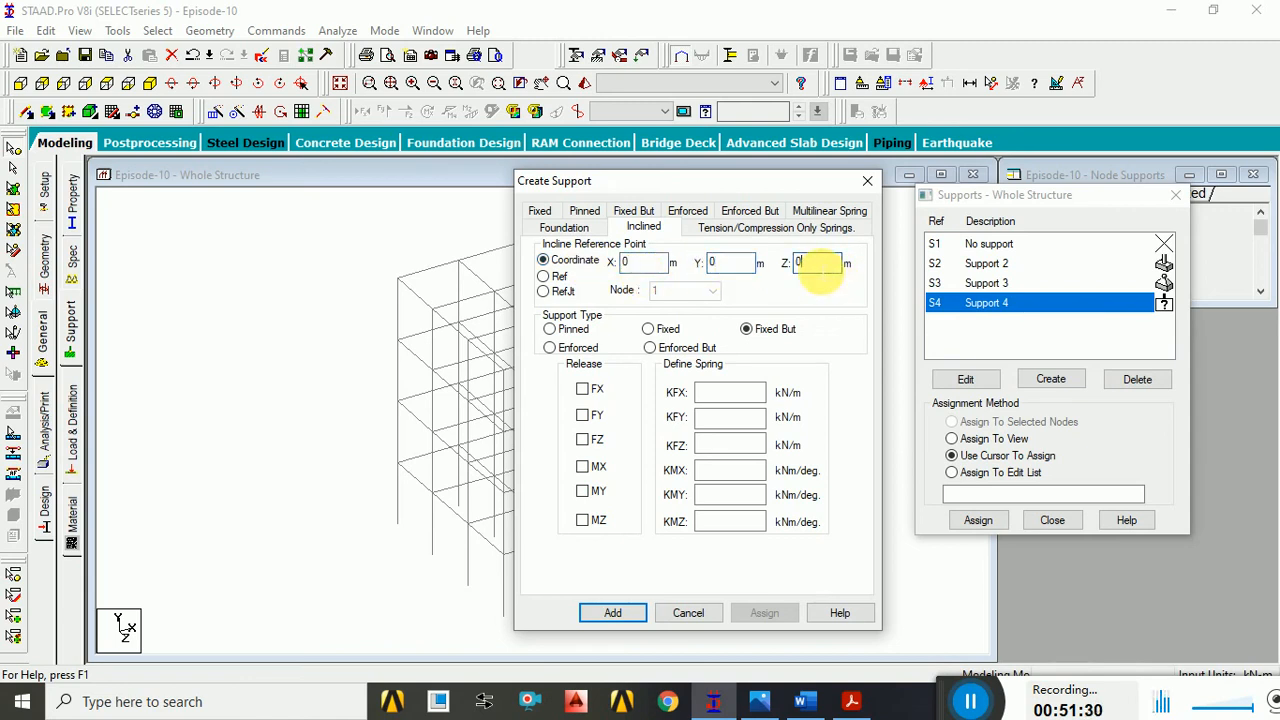
{"action": "left_click", "coordinate": [580, 332]}
{"action": "left_click", "coordinate": [667, 330]}
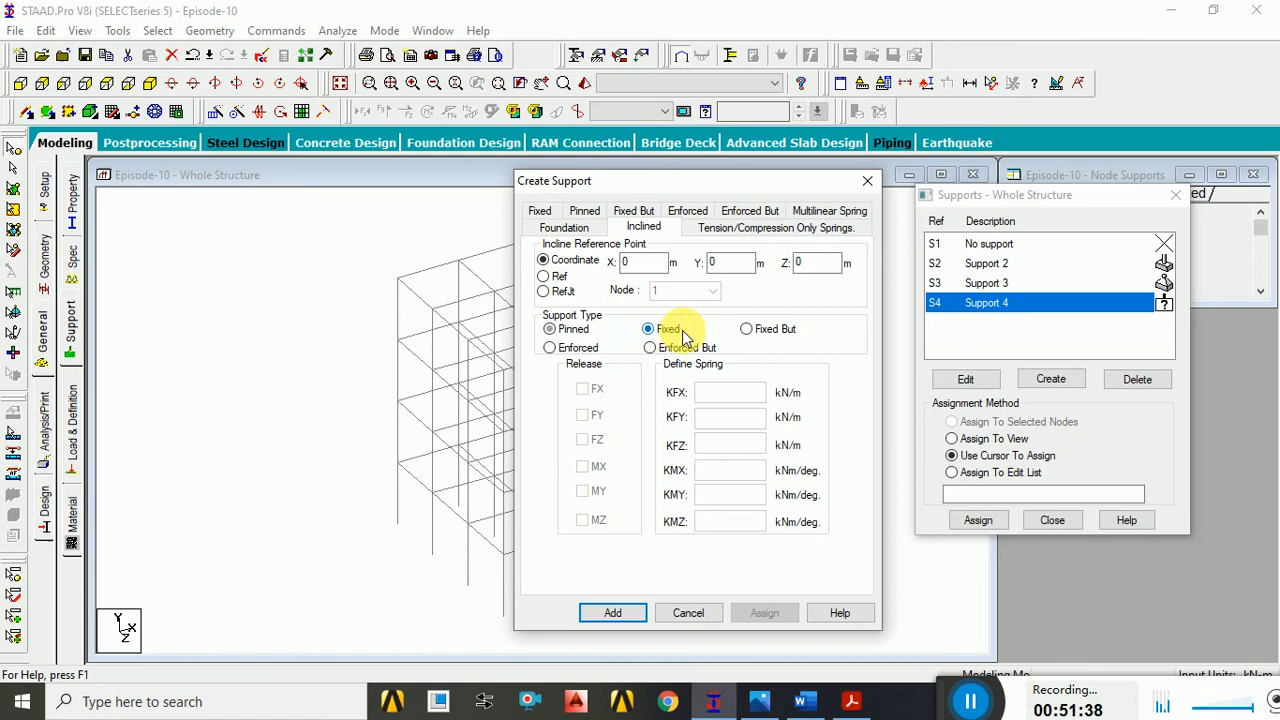
{"action": "left_click", "coordinate": [766, 330]}
{"action": "left_click", "coordinate": [585, 352]}
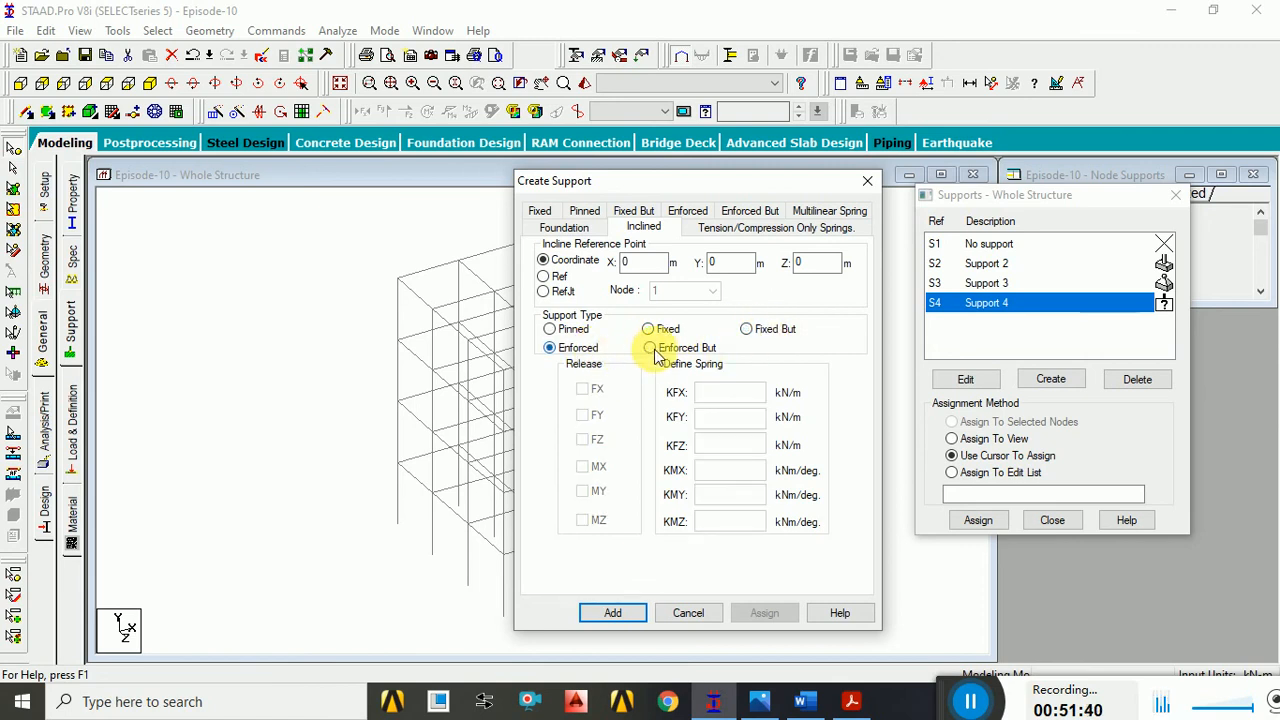
{"action": "left_click", "coordinate": [658, 347]}
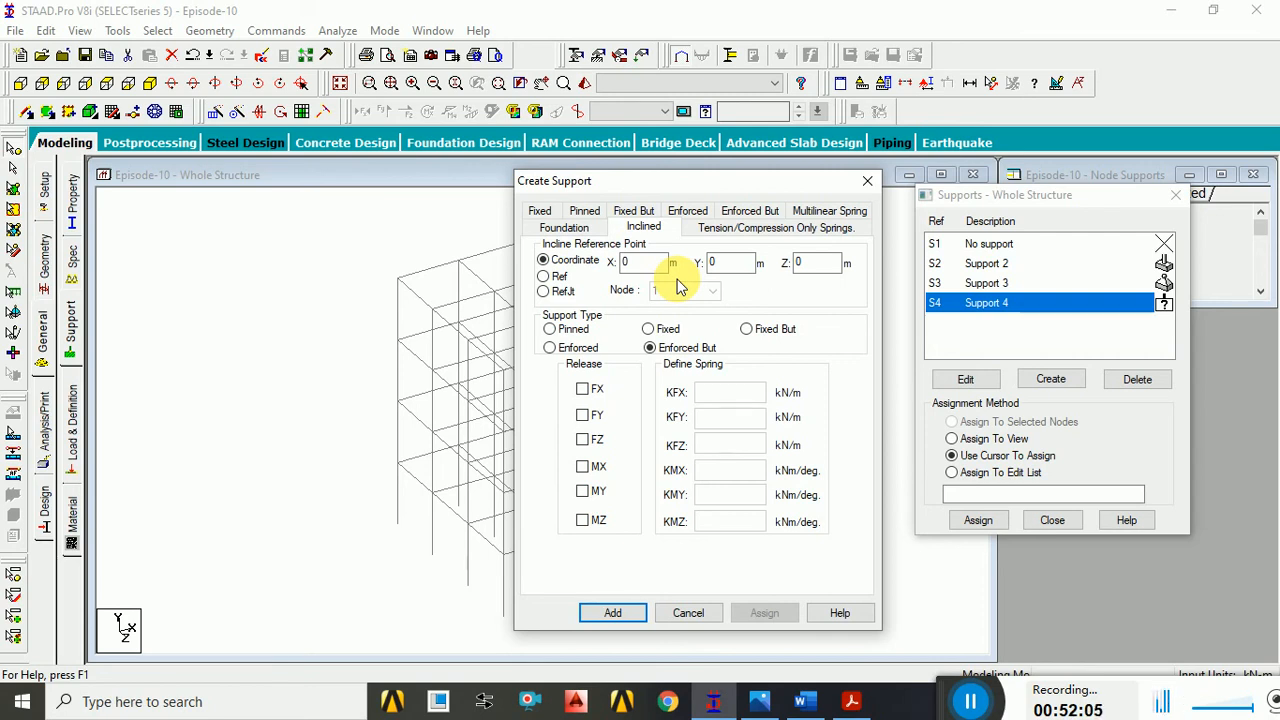
- Review the inclined reference point coordinates again, and inspect the Fixed But releases and spring stiffness fields against the other inclined support types
{"action": "left_click", "coordinate": [645, 262]}
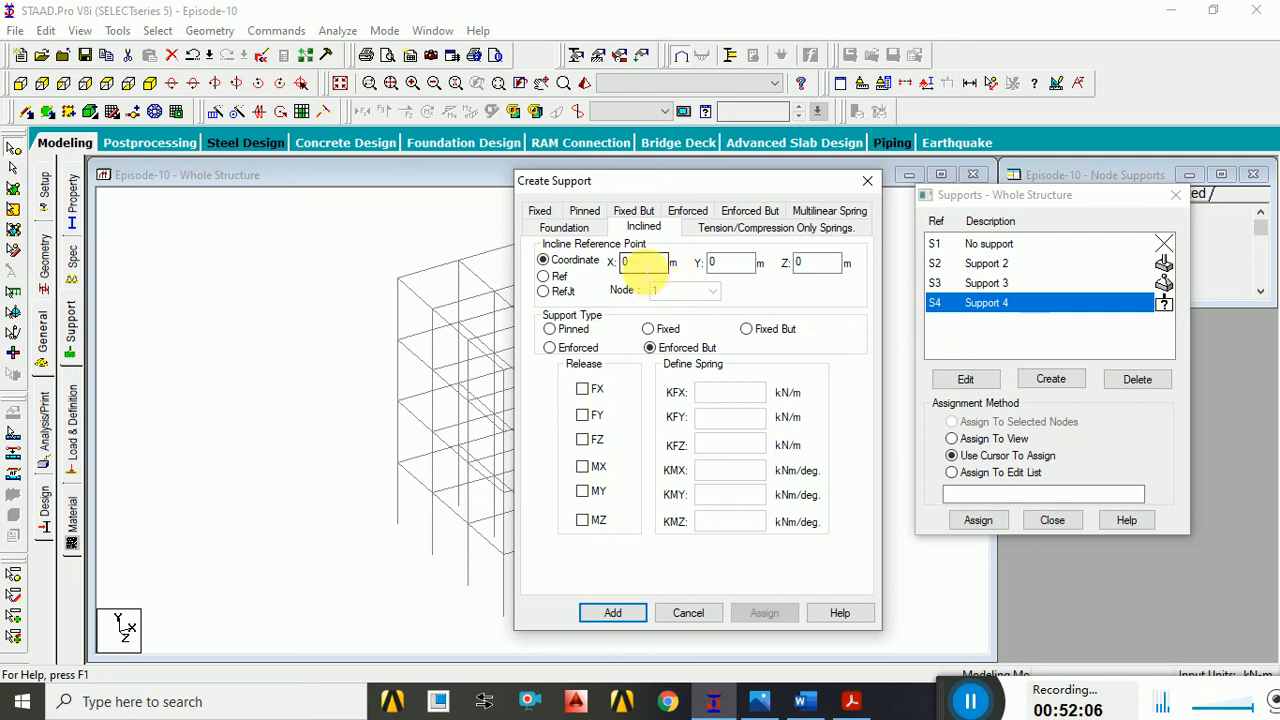
{"action": "double_click", "coordinate": [722, 263]}
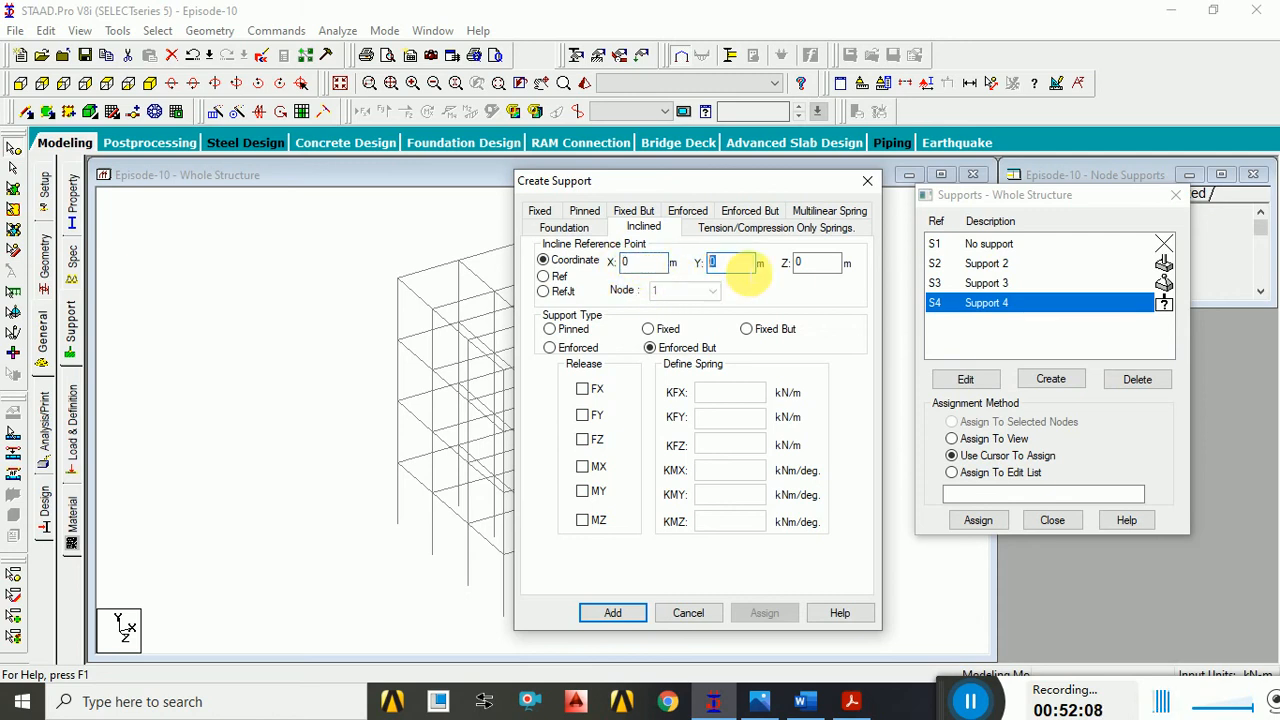
{"action": "double_click", "coordinate": [798, 262]}
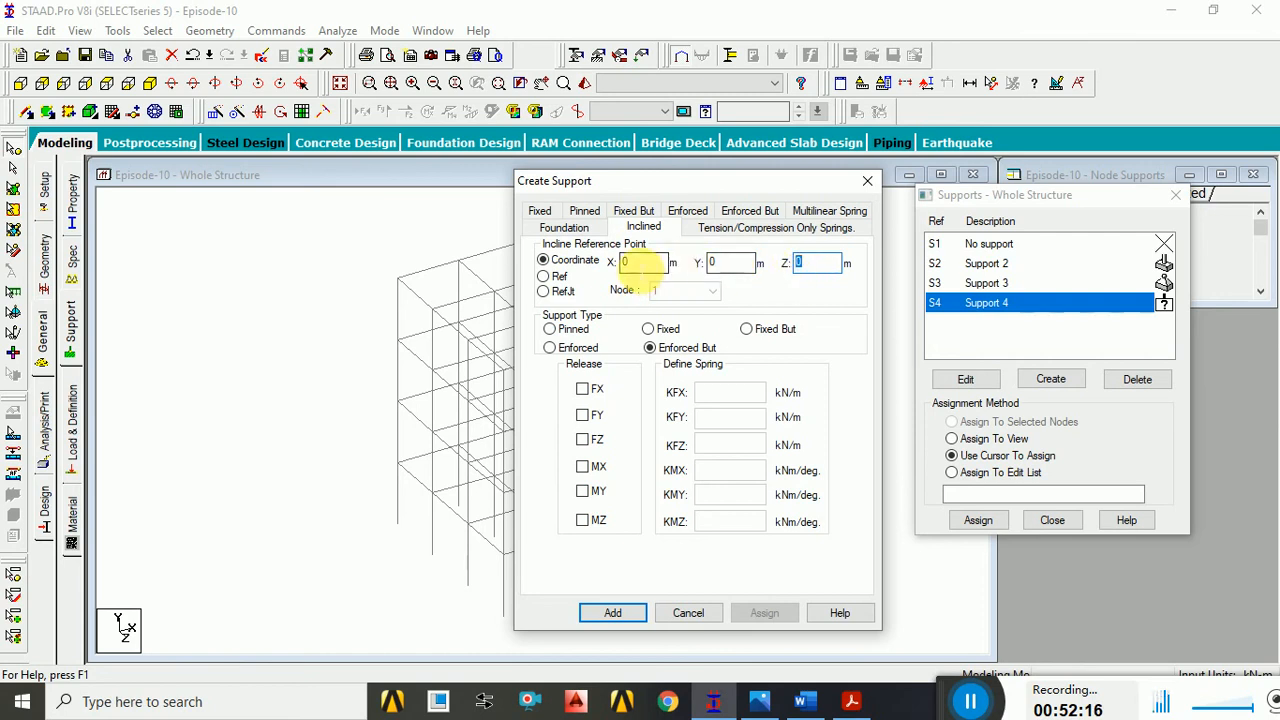
{"action": "left_click", "coordinate": [748, 264]}
{"action": "left_click", "coordinate": [813, 265]}
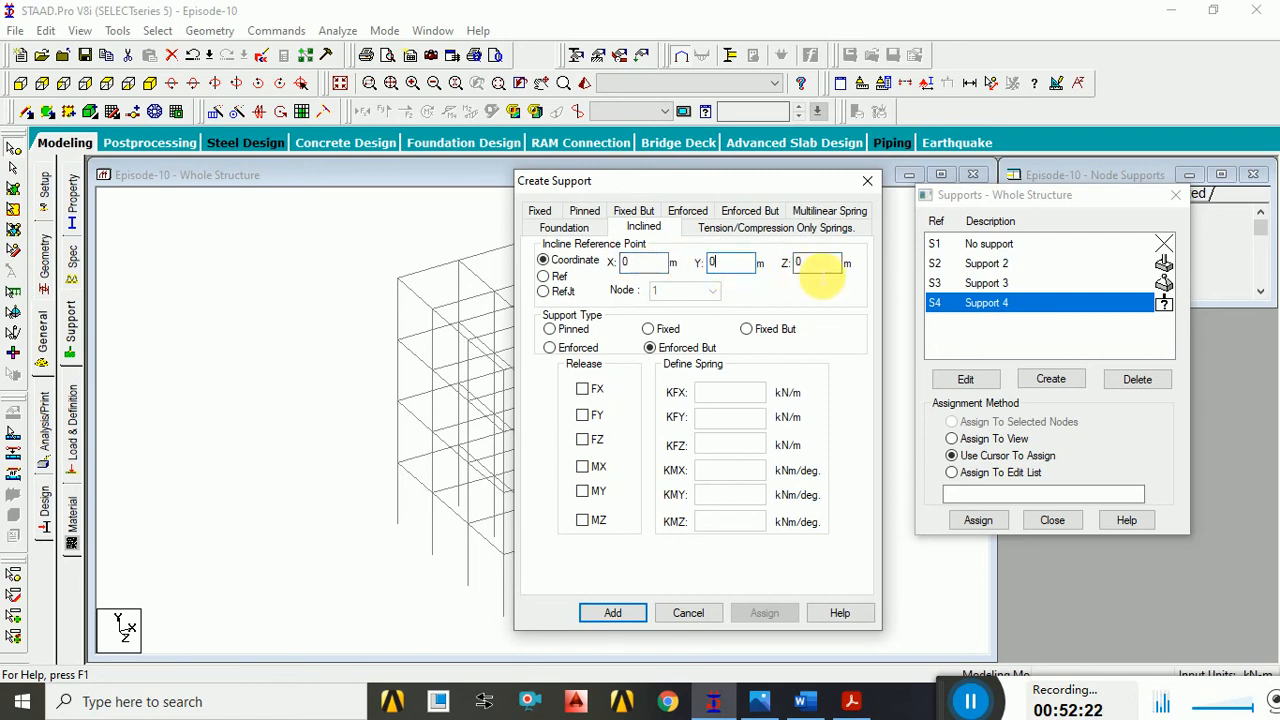
{"action": "left_click", "coordinate": [550, 330]}
{"action": "left_click", "coordinate": [652, 331]}
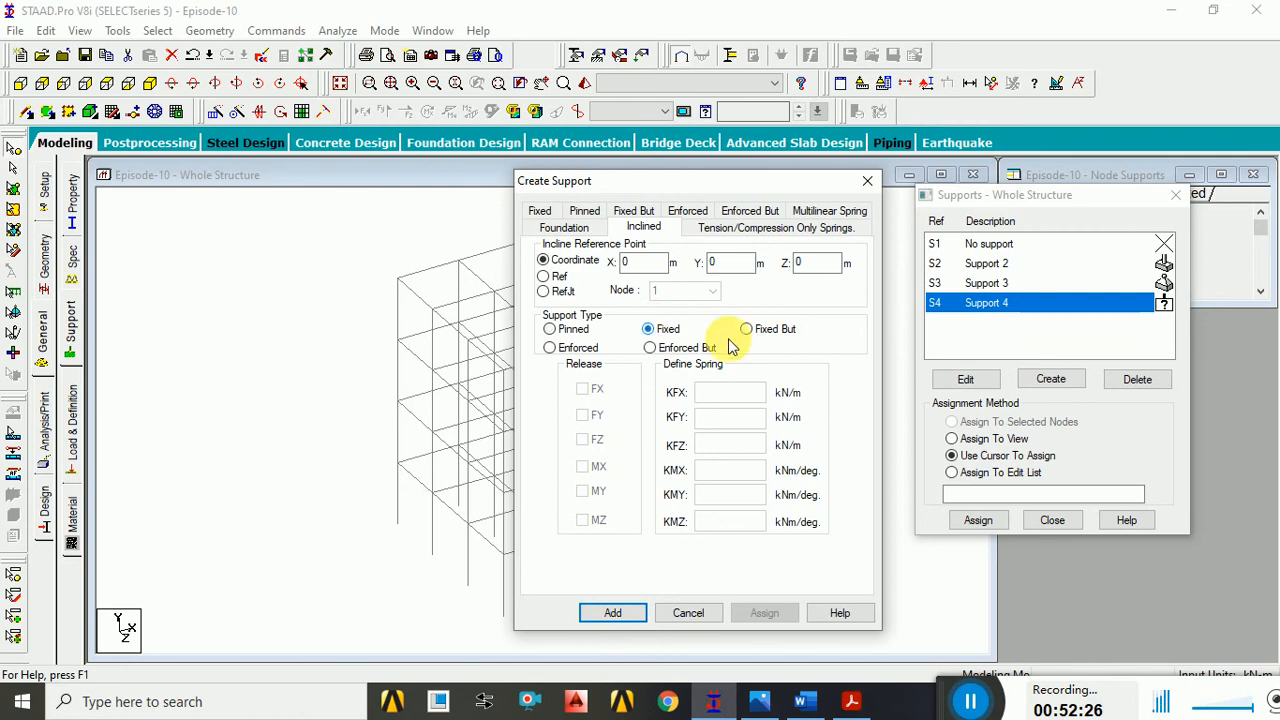
{"action": "left_click", "coordinate": [756, 332]}
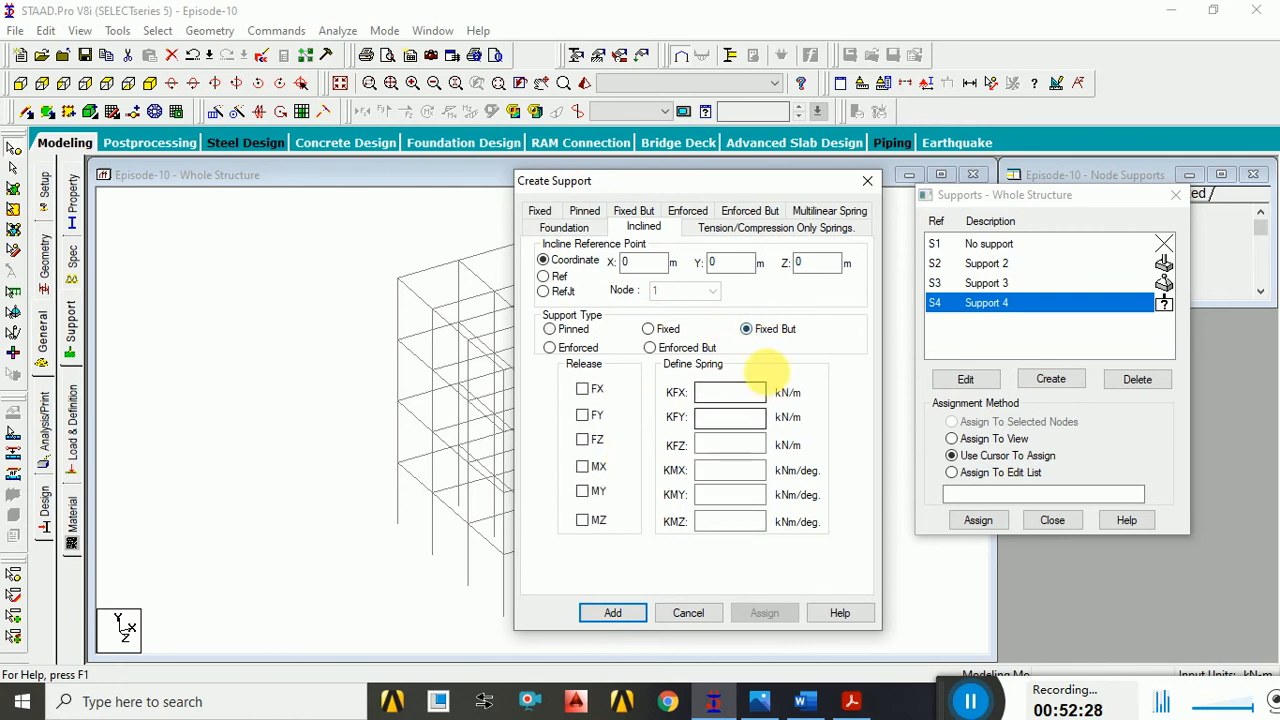
{"action": "left_click", "coordinate": [735, 418]}
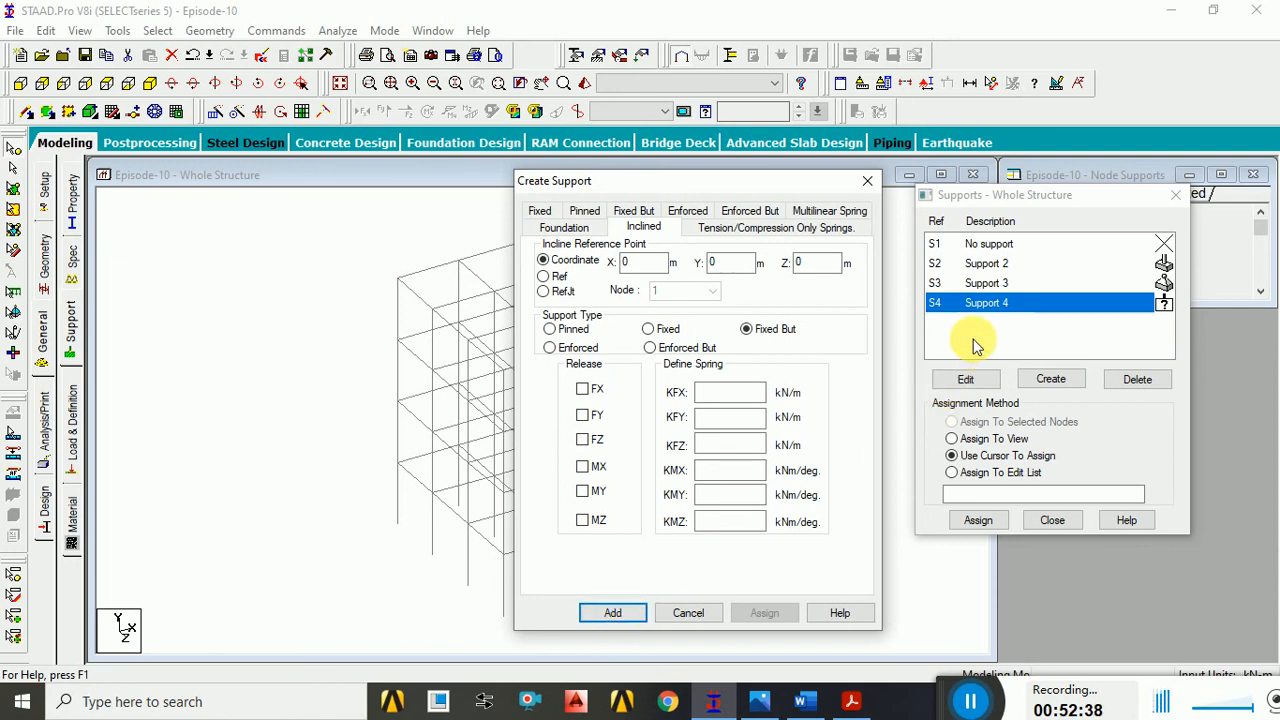
- Look over the Foundation, Fixed, Pinned, Fixed But and Enforced But definitions, and leave support creation without adding a new one
{"action": "left_click", "coordinate": [584, 228]}
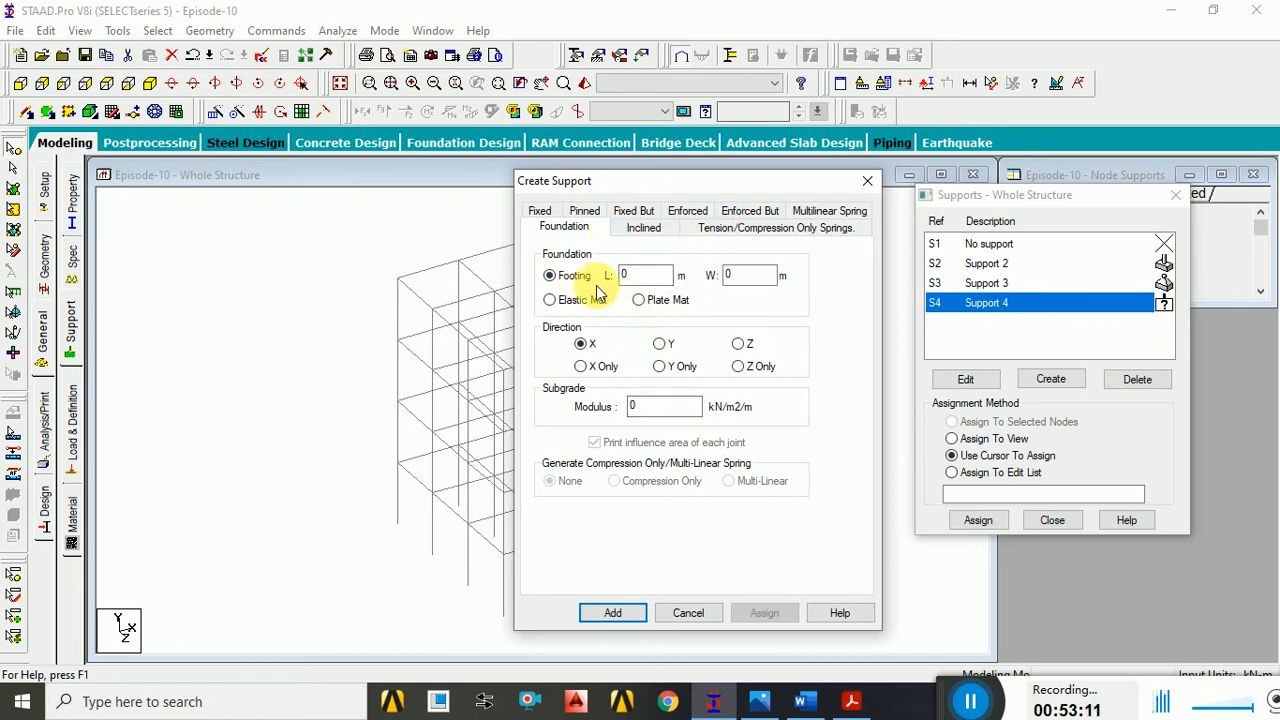
{"action": "left_click", "coordinate": [545, 212]}
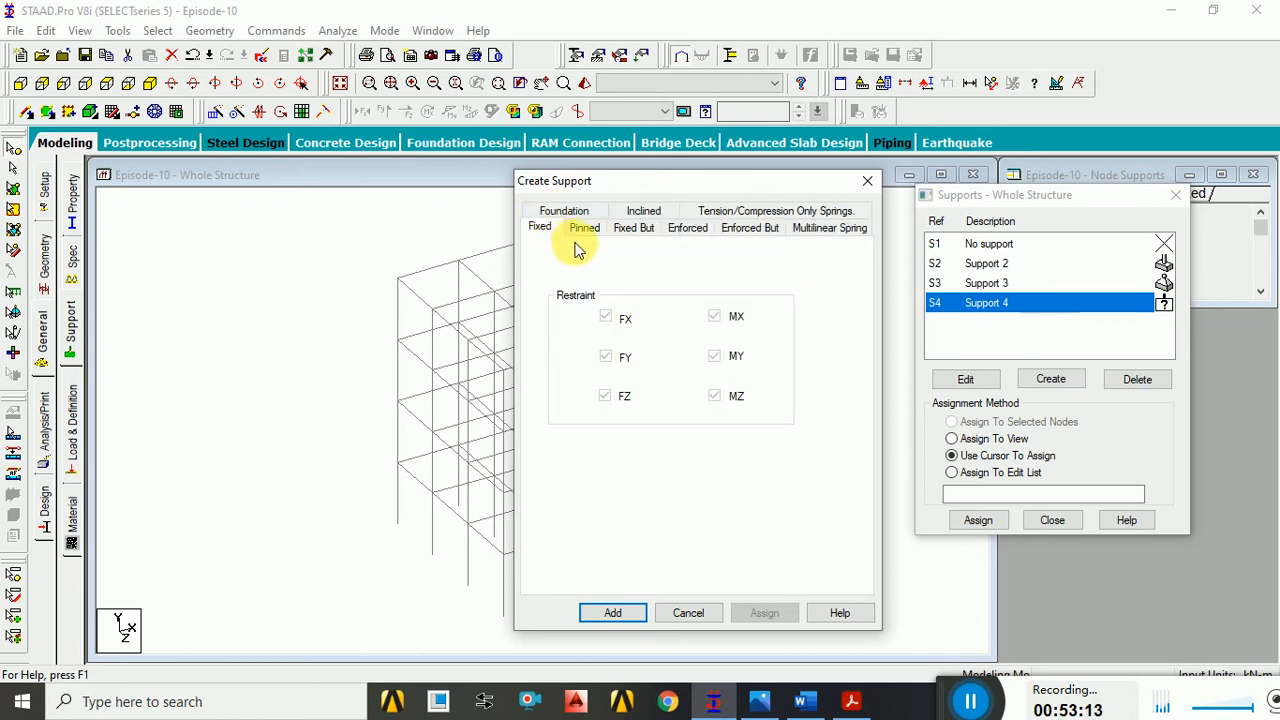
{"action": "left_click", "coordinate": [585, 230]}
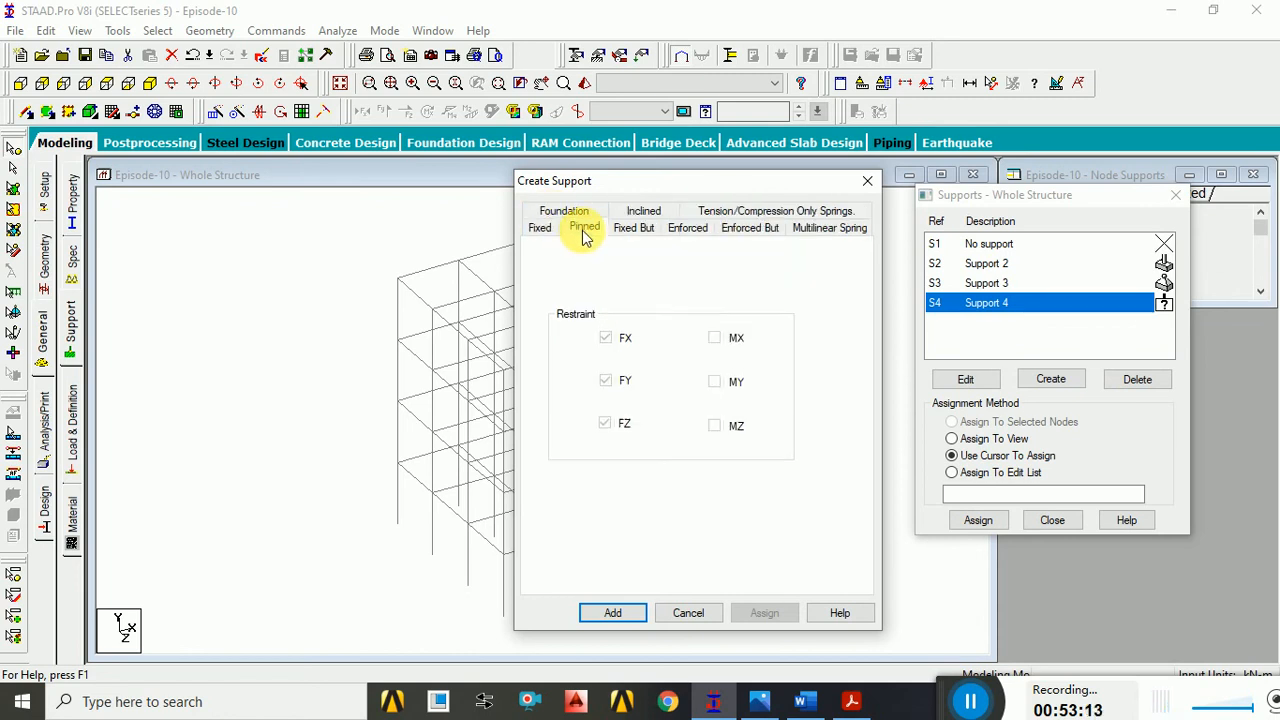
{"action": "left_click", "coordinate": [643, 230]}
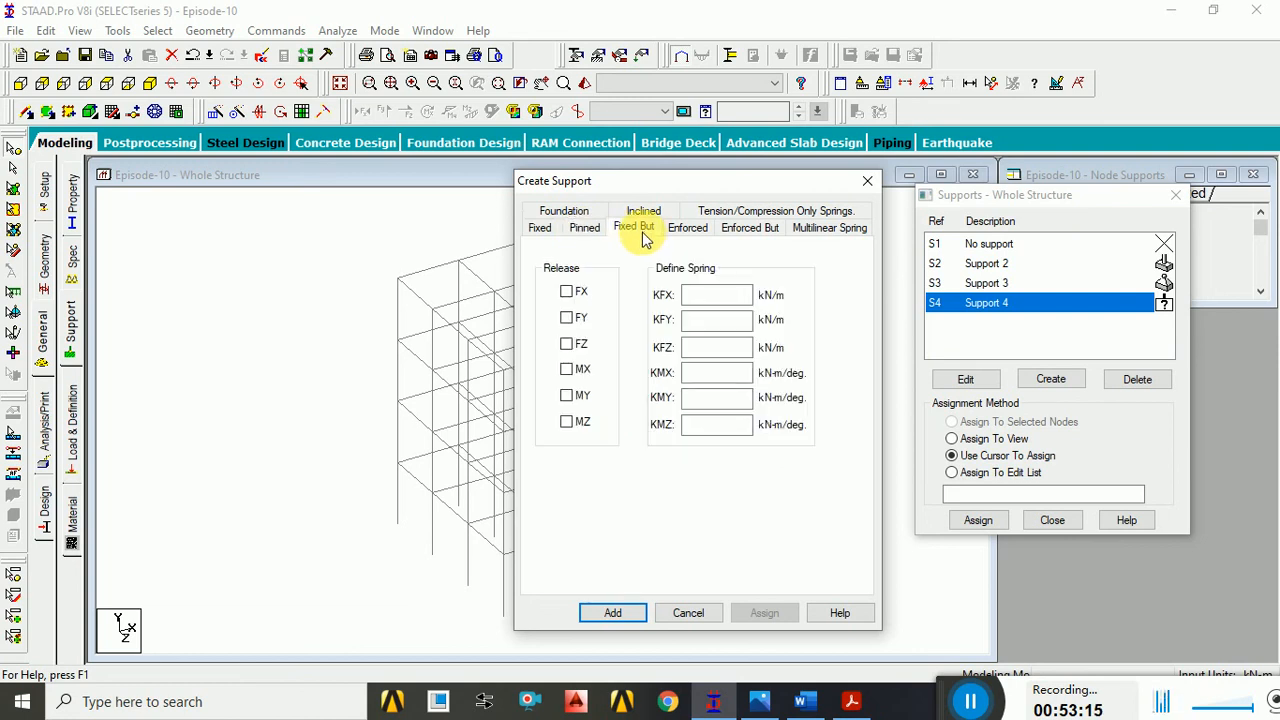
{"action": "left_click", "coordinate": [745, 232]}
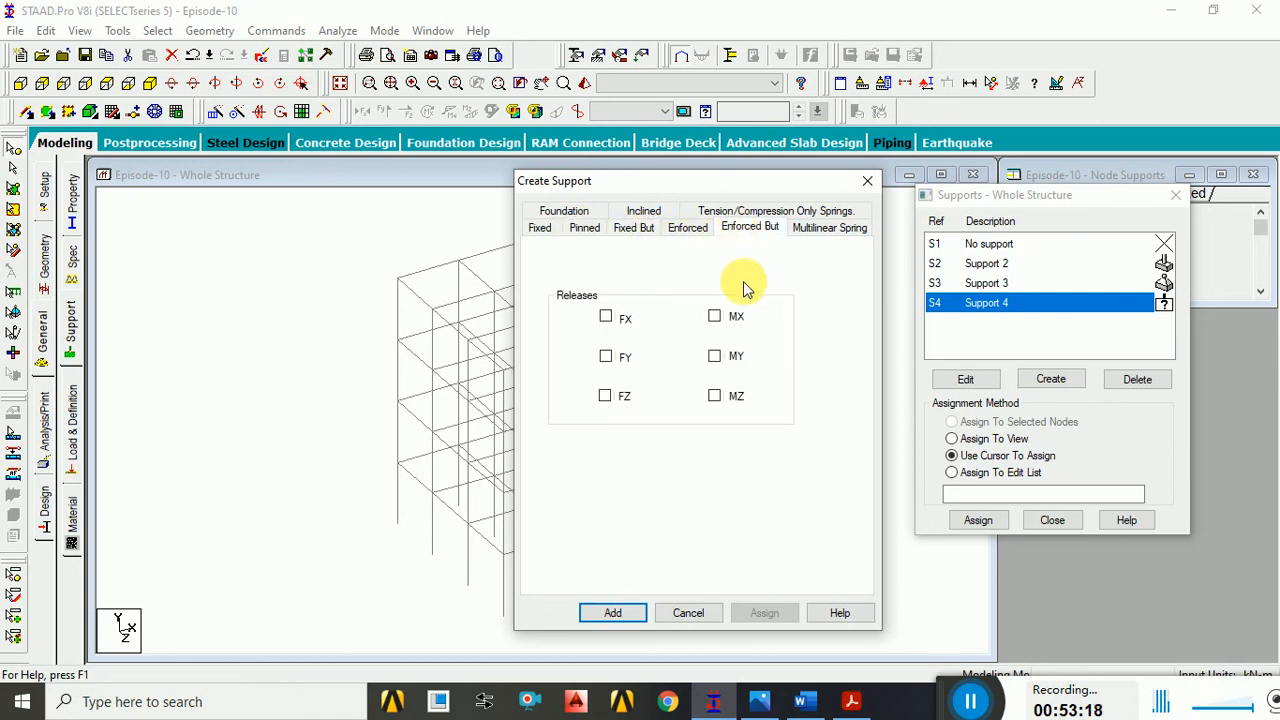
{"action": "left_click", "coordinate": [694, 612]}
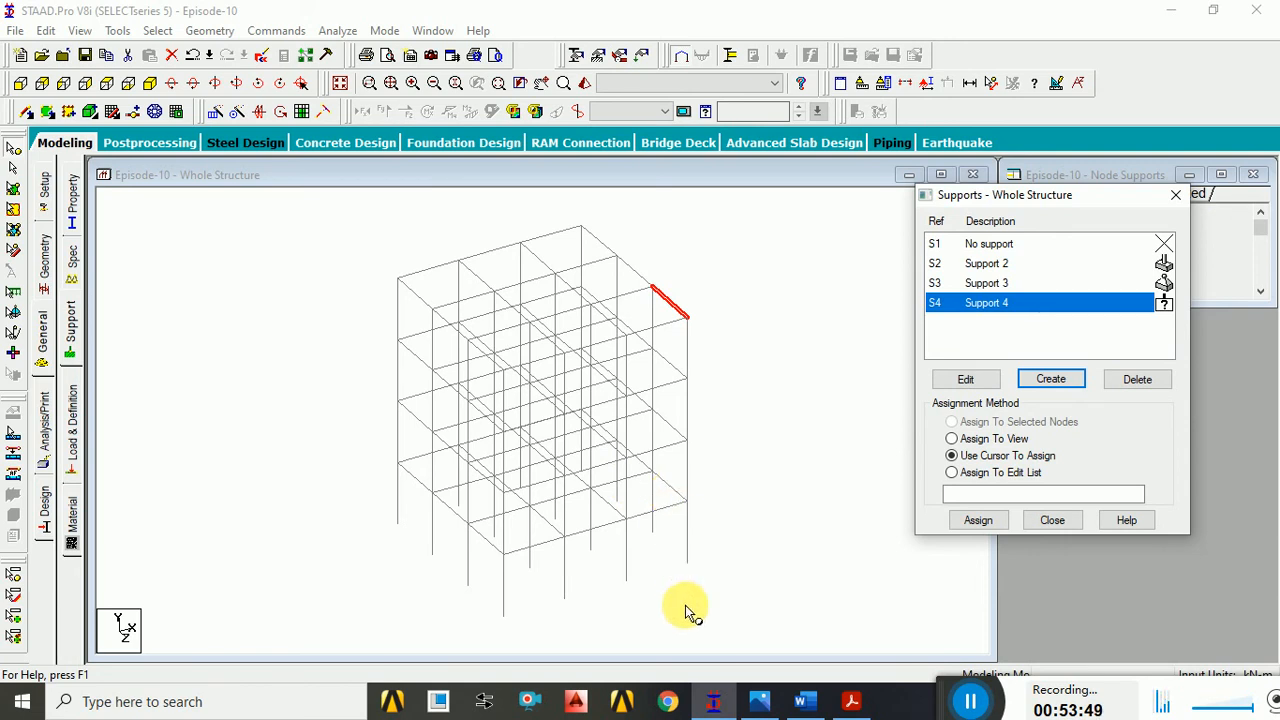
- Pick individual column-base nodes around the frame to identify where supports are needed
{"action": "left_click", "coordinate": [688, 562]}
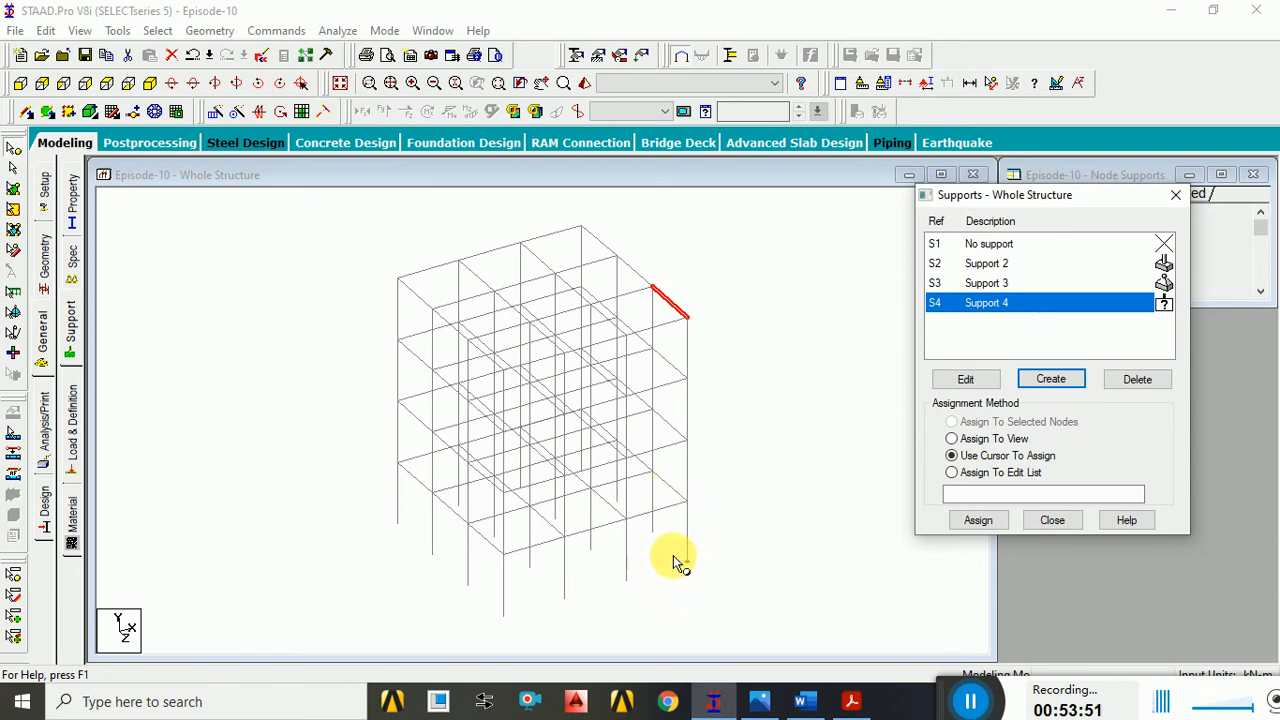
{"action": "left_click", "coordinate": [504, 612]}
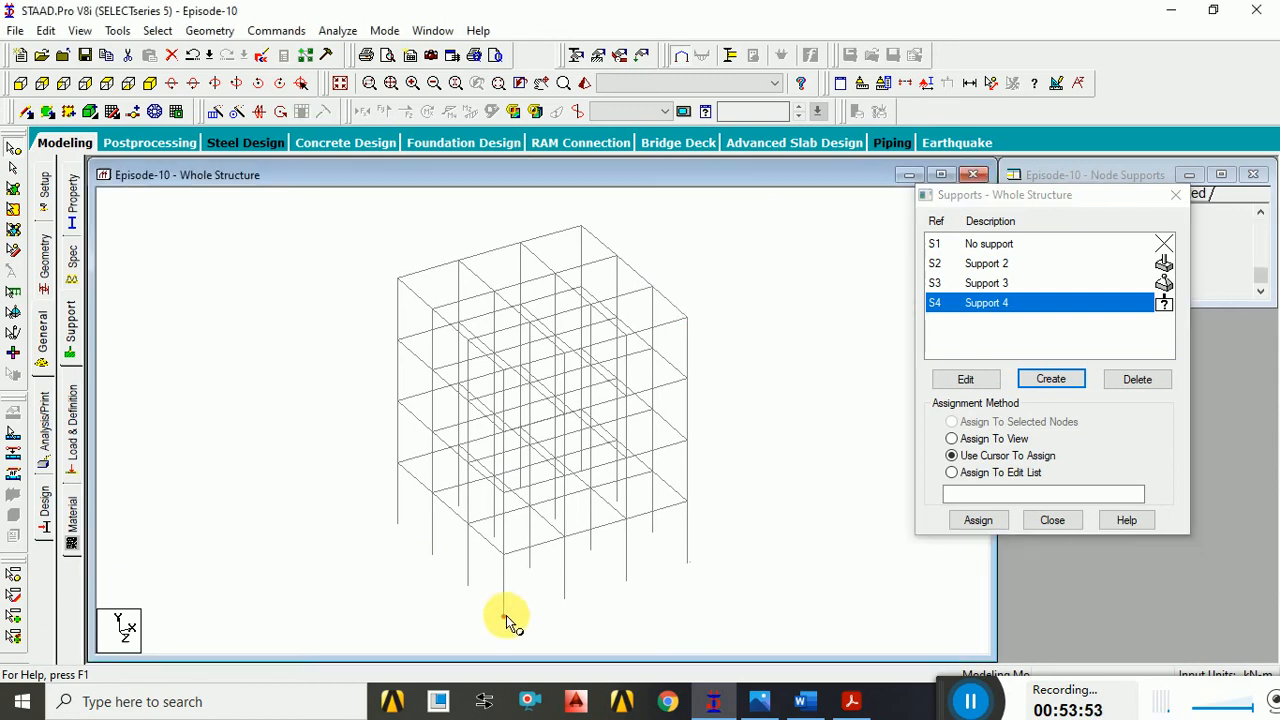
{"action": "left_click", "coordinate": [468, 585]}
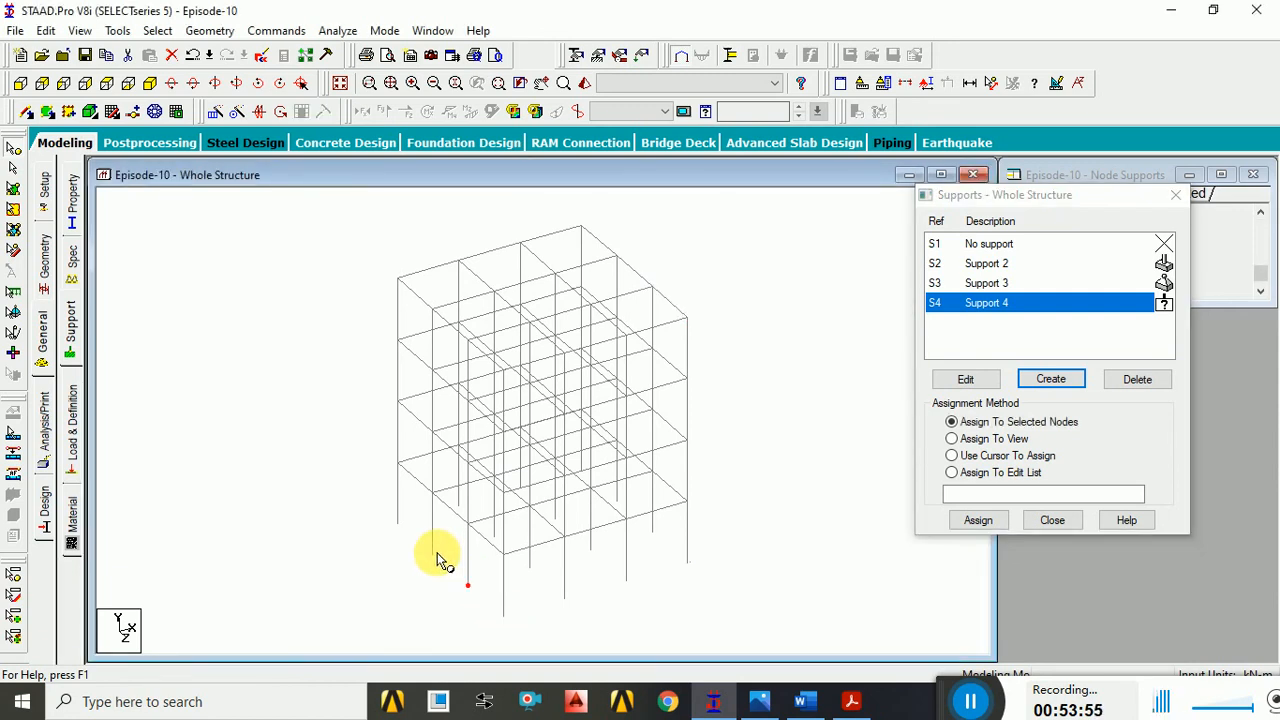
{"action": "left_click", "coordinate": [400, 524]}
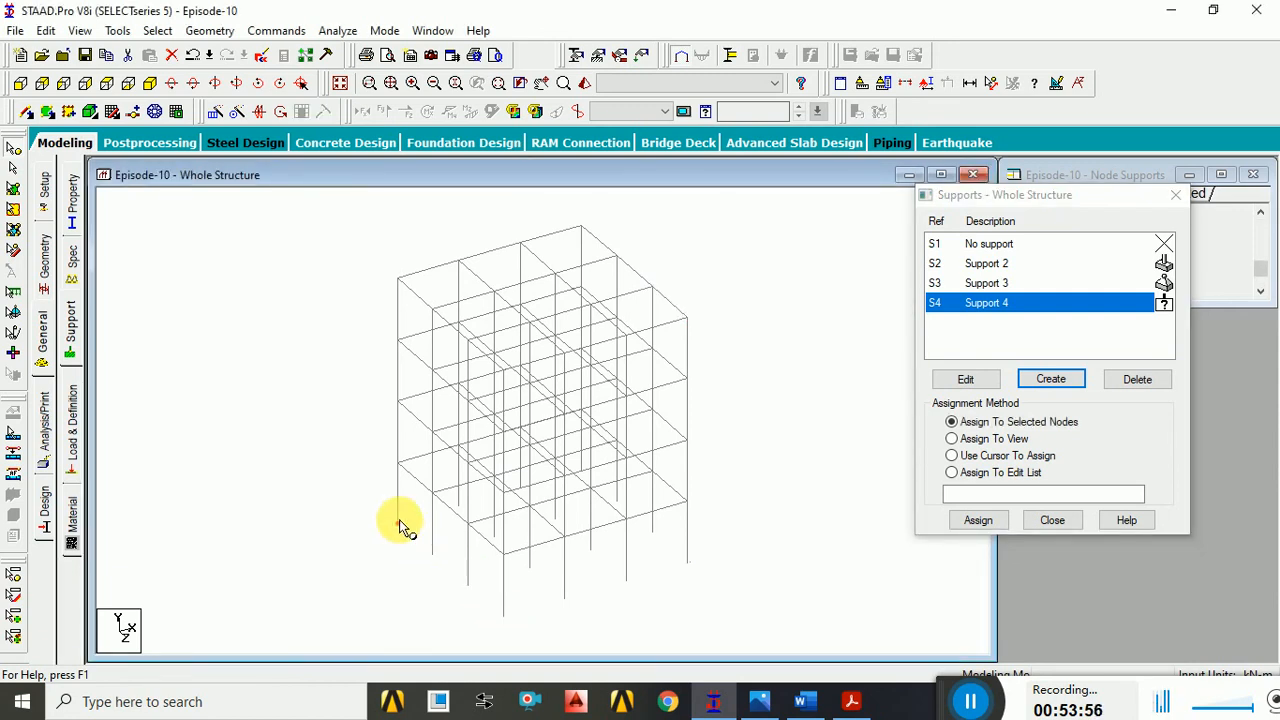
{"action": "left_click", "coordinate": [458, 505]}
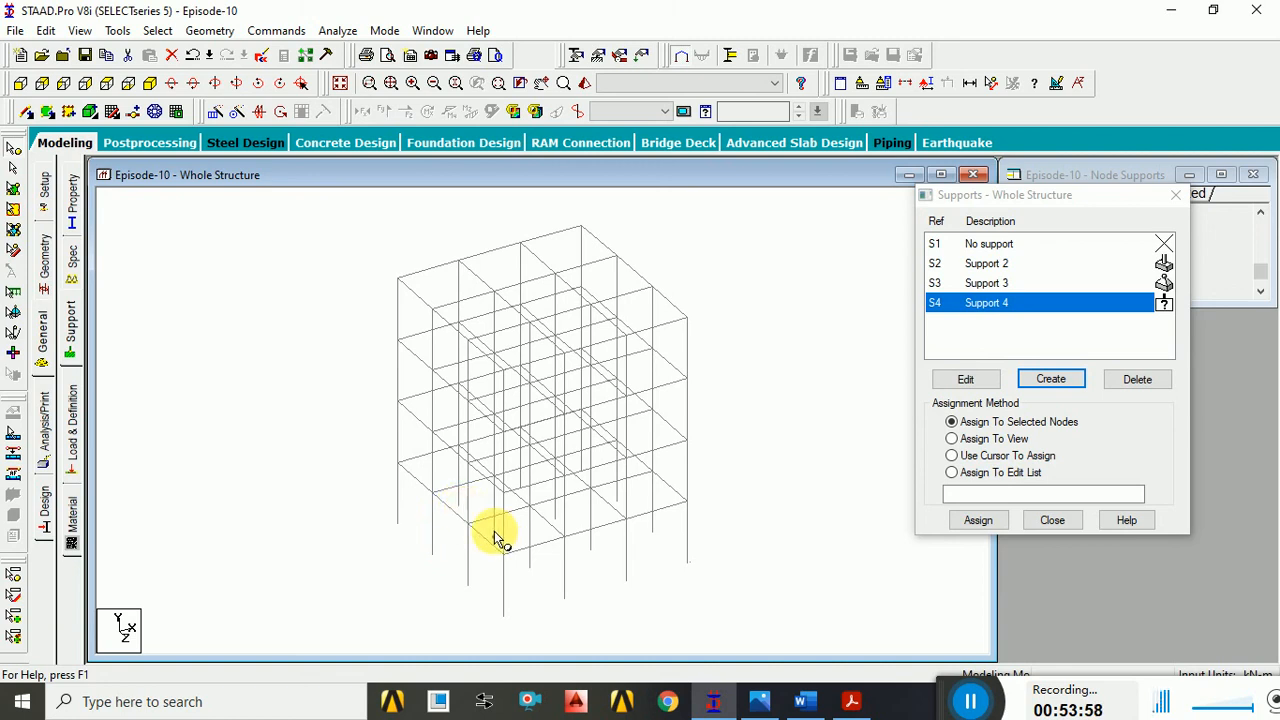
{"action": "left_click", "coordinate": [535, 565]}
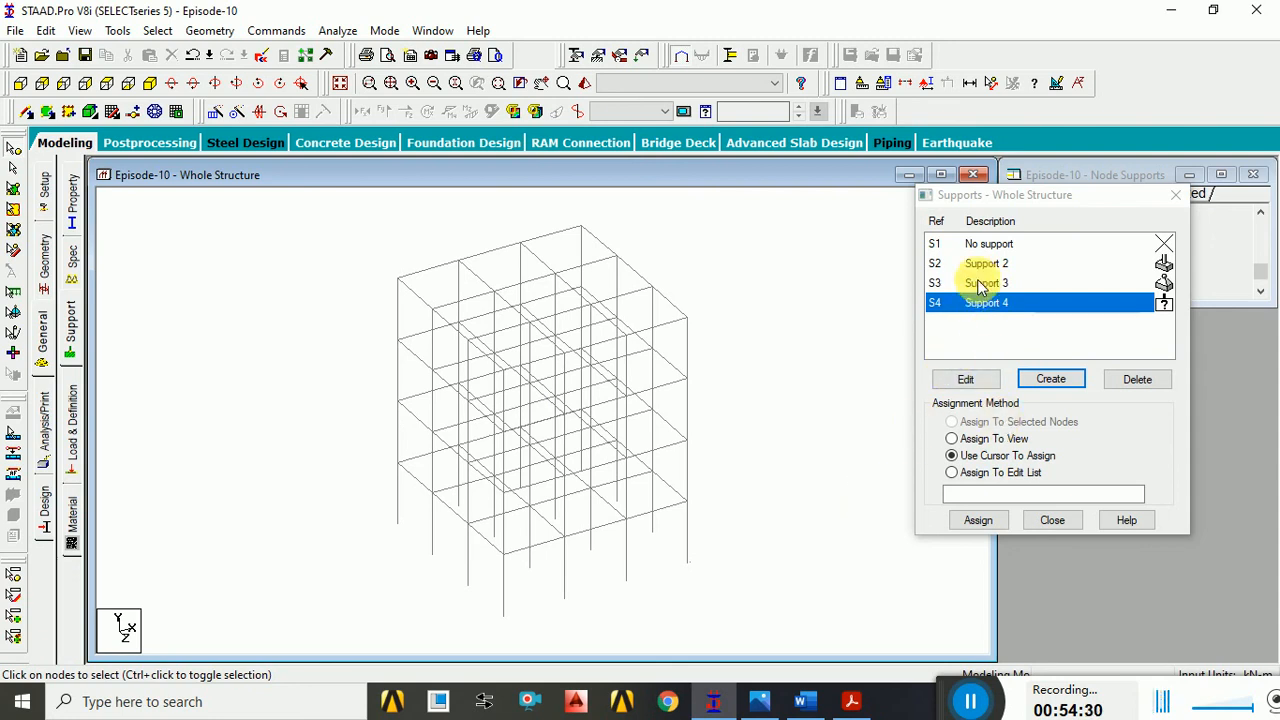
- Assign the fixed Support 2 with the cursor to the four front-row column bases, nodes 77 to 80, and finish assigning
{"action": "left_click", "coordinate": [1167, 266]}
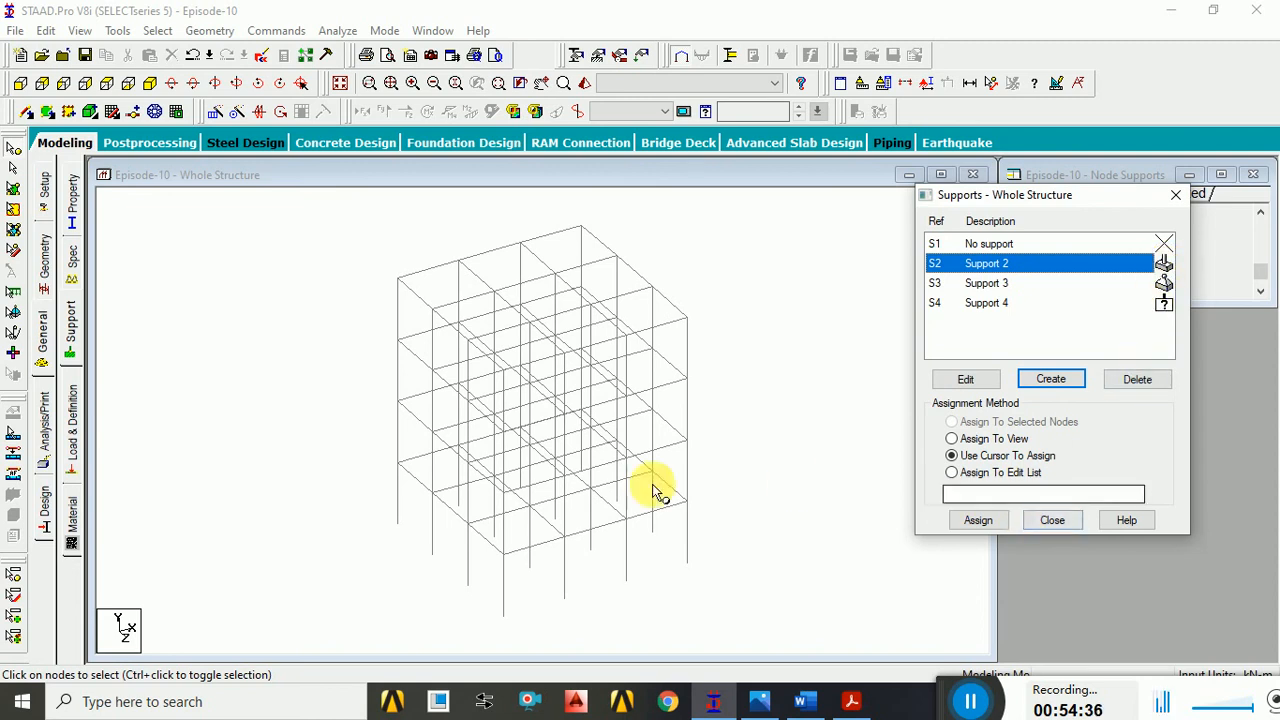
{"action": "left_click", "coordinate": [1127, 407]}
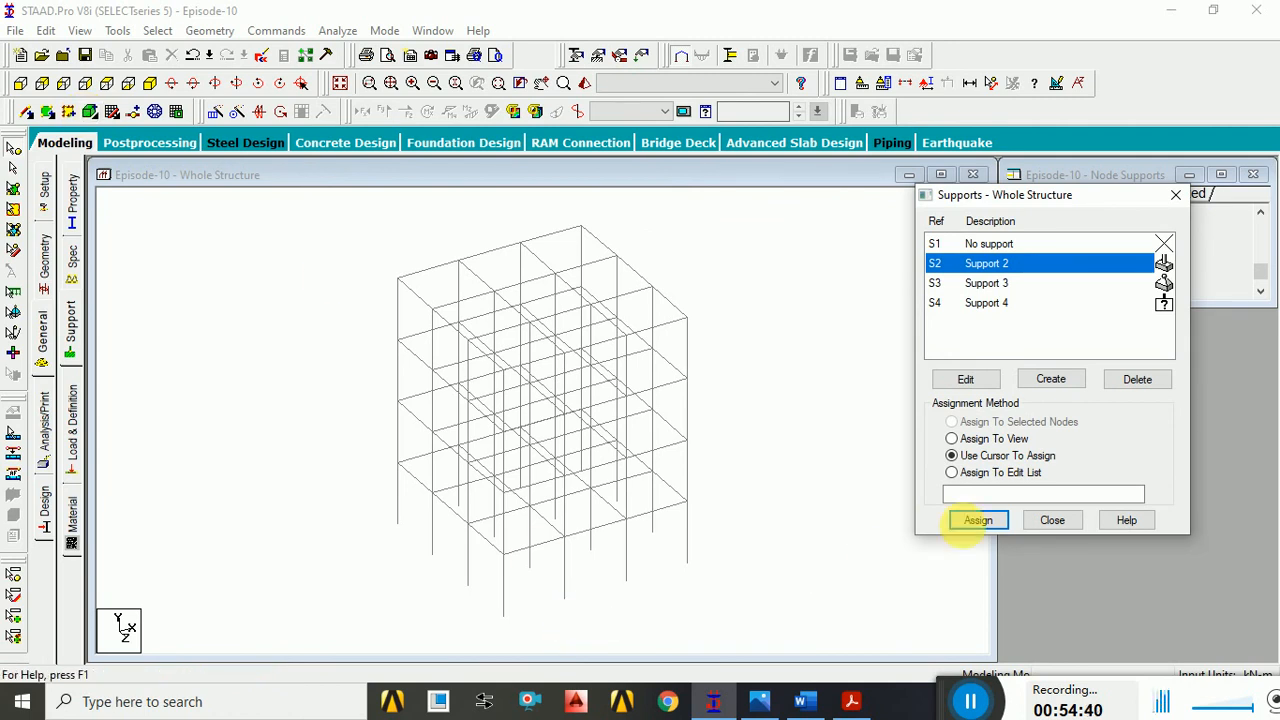
{"action": "left_click", "coordinate": [998, 523]}
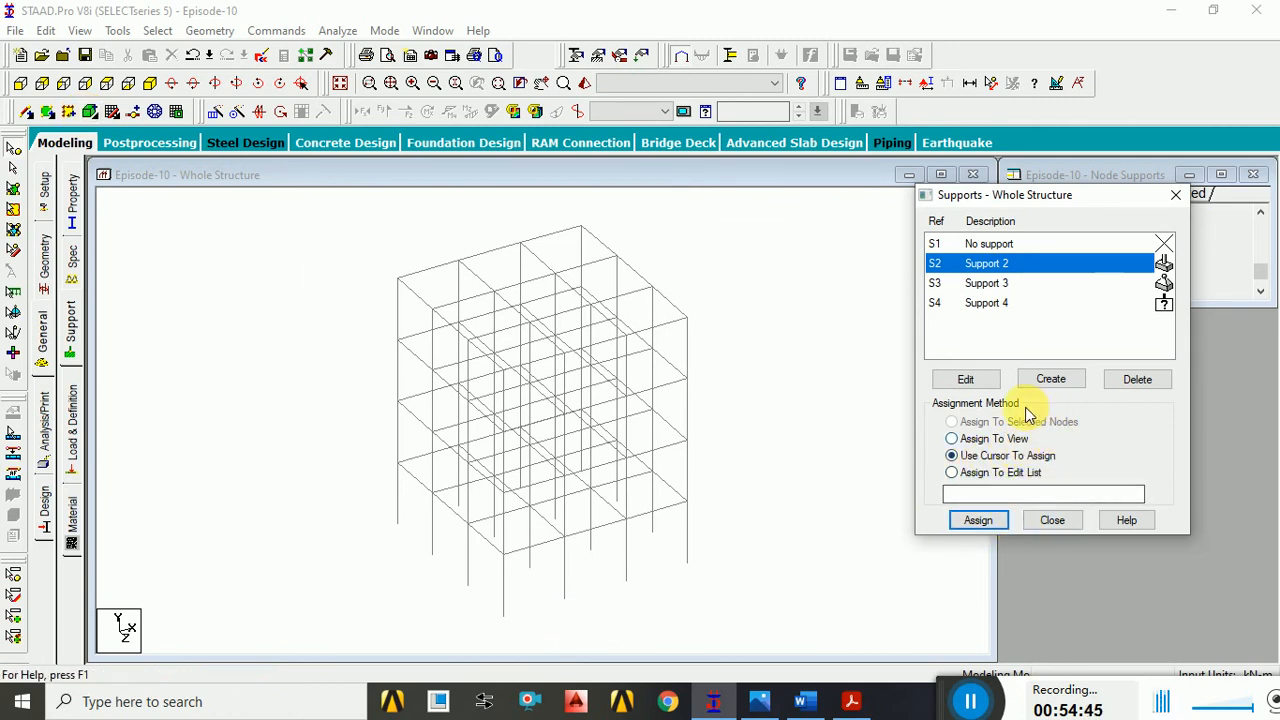
{"action": "left_click", "coordinate": [996, 528]}
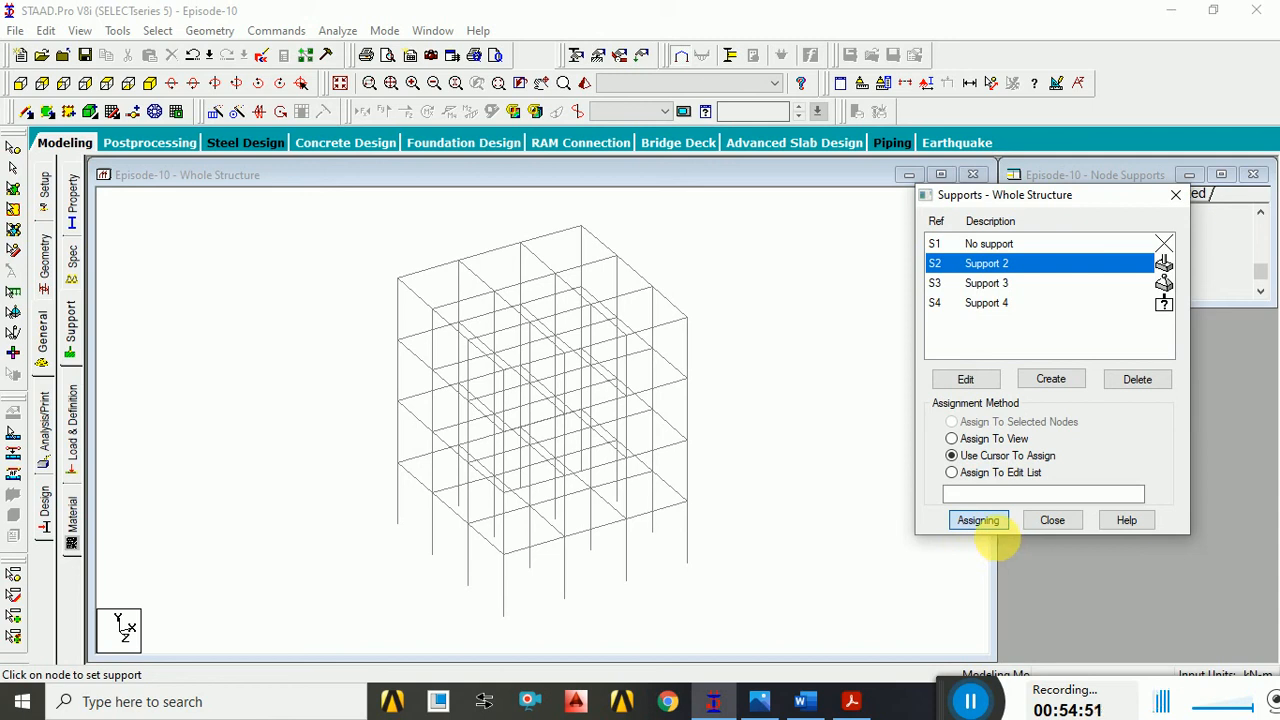
{"action": "left_click", "coordinate": [688, 567]}
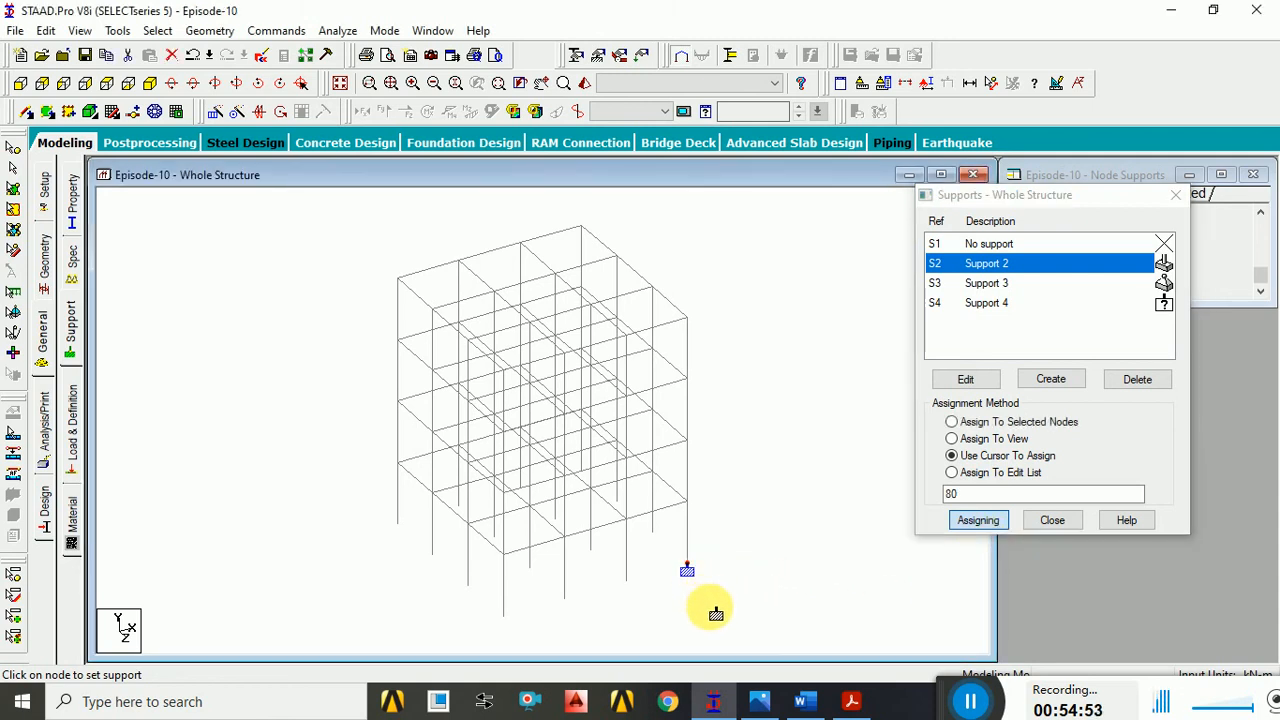
{"action": "left_click", "coordinate": [626, 585]}
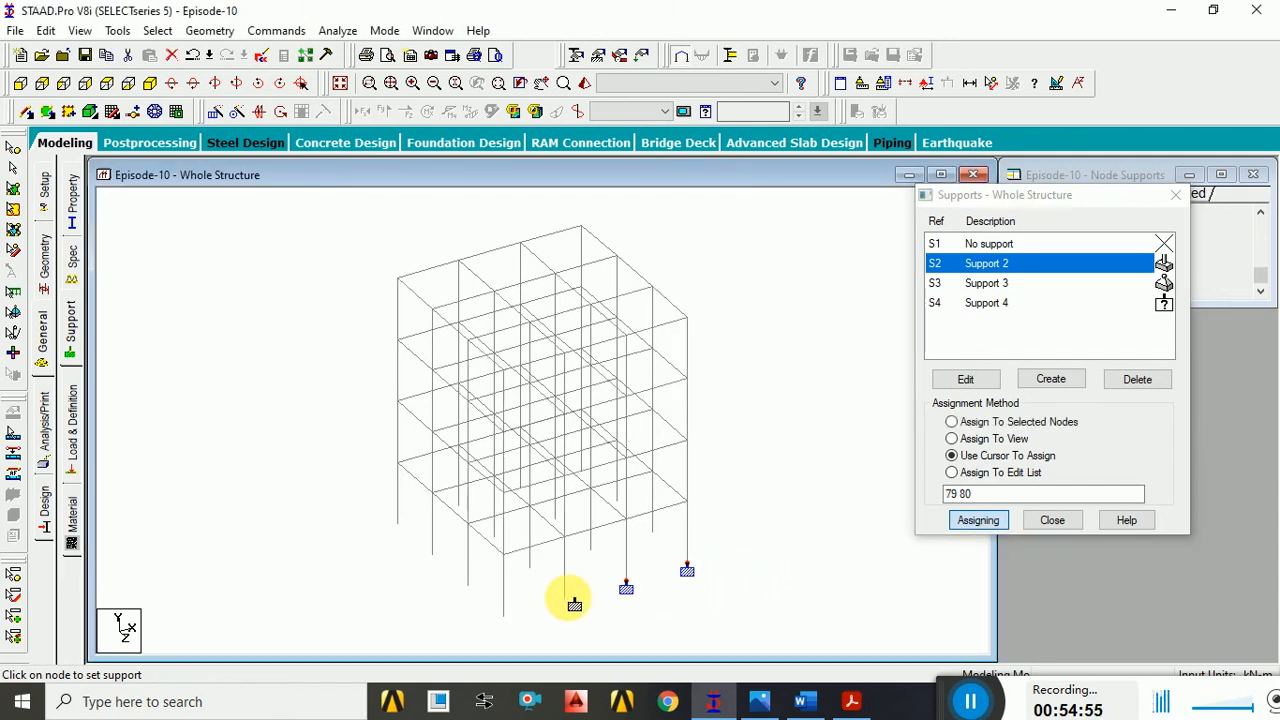
{"action": "left_click", "coordinate": [565, 598]}
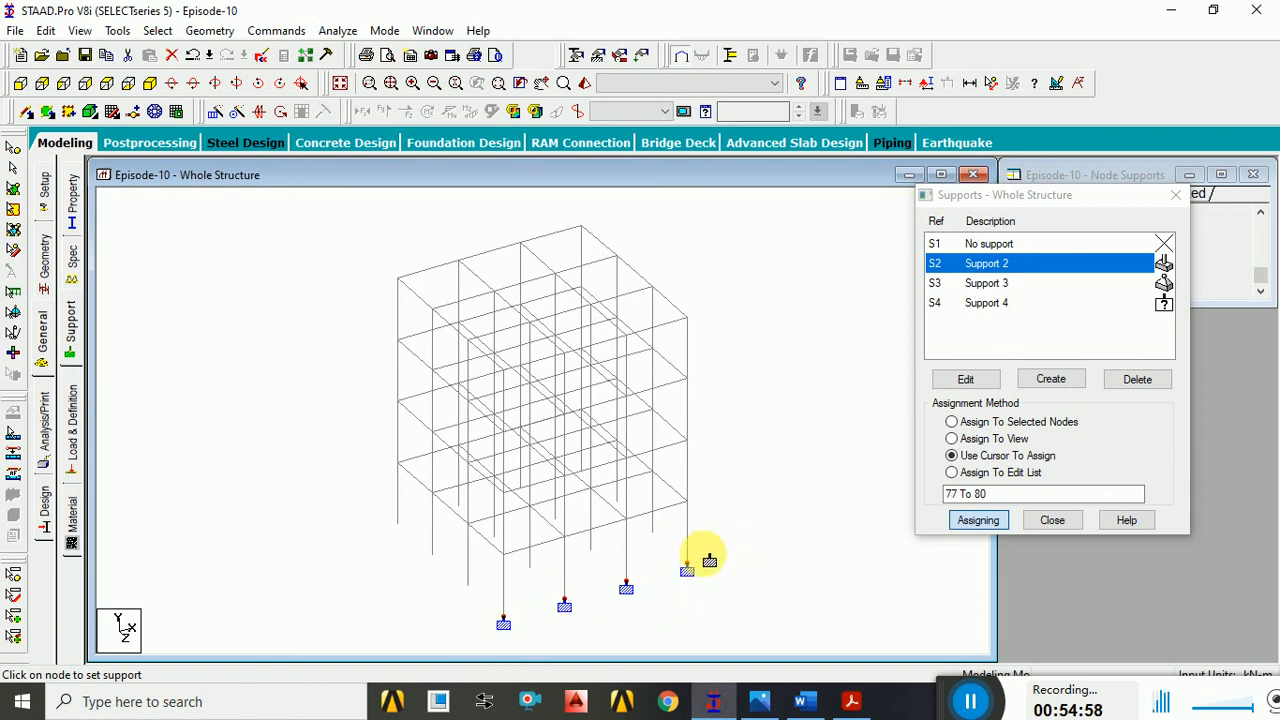
{"action": "left_click", "coordinate": [1058, 520]}
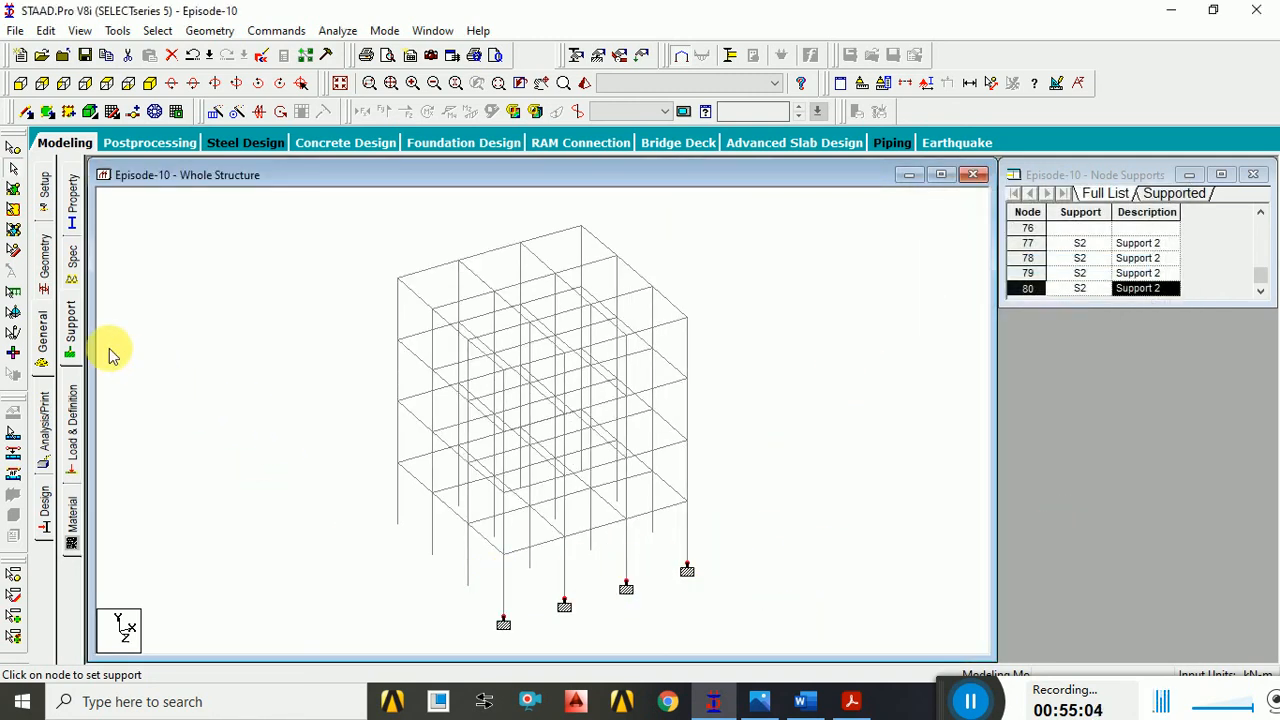
- Assign the fixed Support 2 to all nodes in the view, clear the node selection and leave the supports list
{"action": "left_click", "coordinate": [72, 325]}
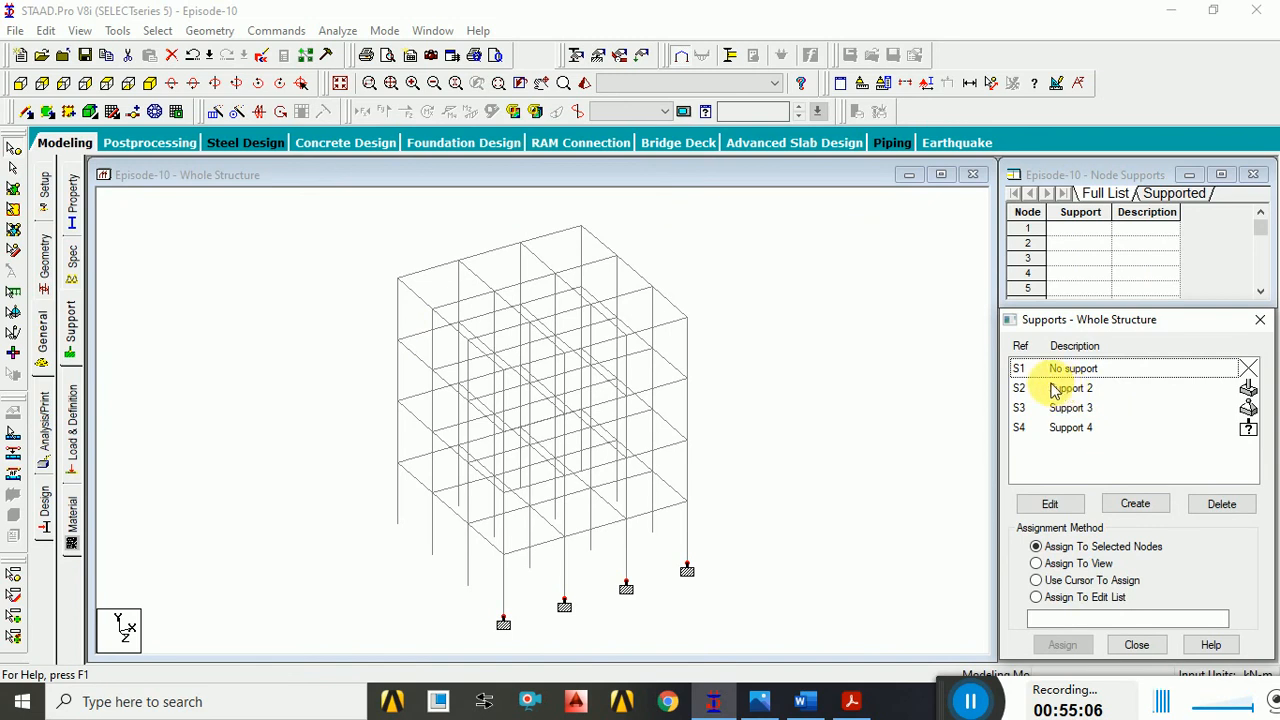
{"action": "left_click_drag", "start_coordinate": [1123, 323], "coordinate": [1100, 234]}
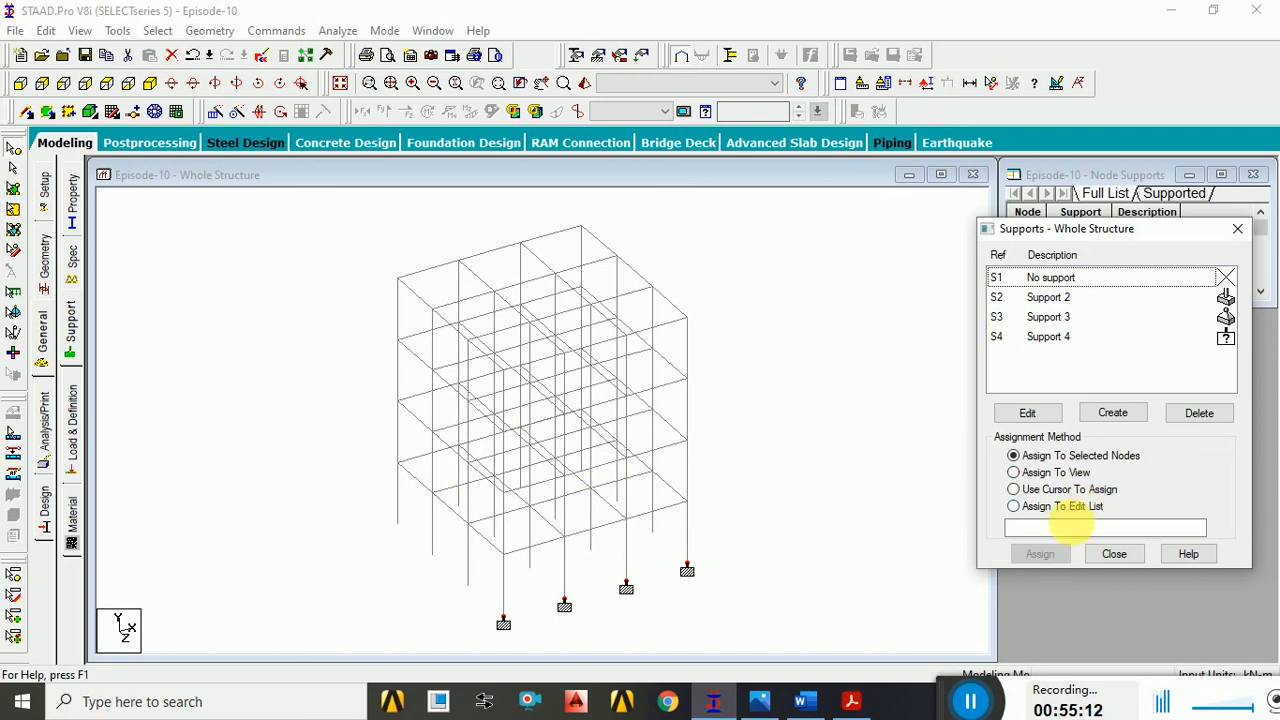
{"action": "left_click", "coordinate": [1040, 530]}
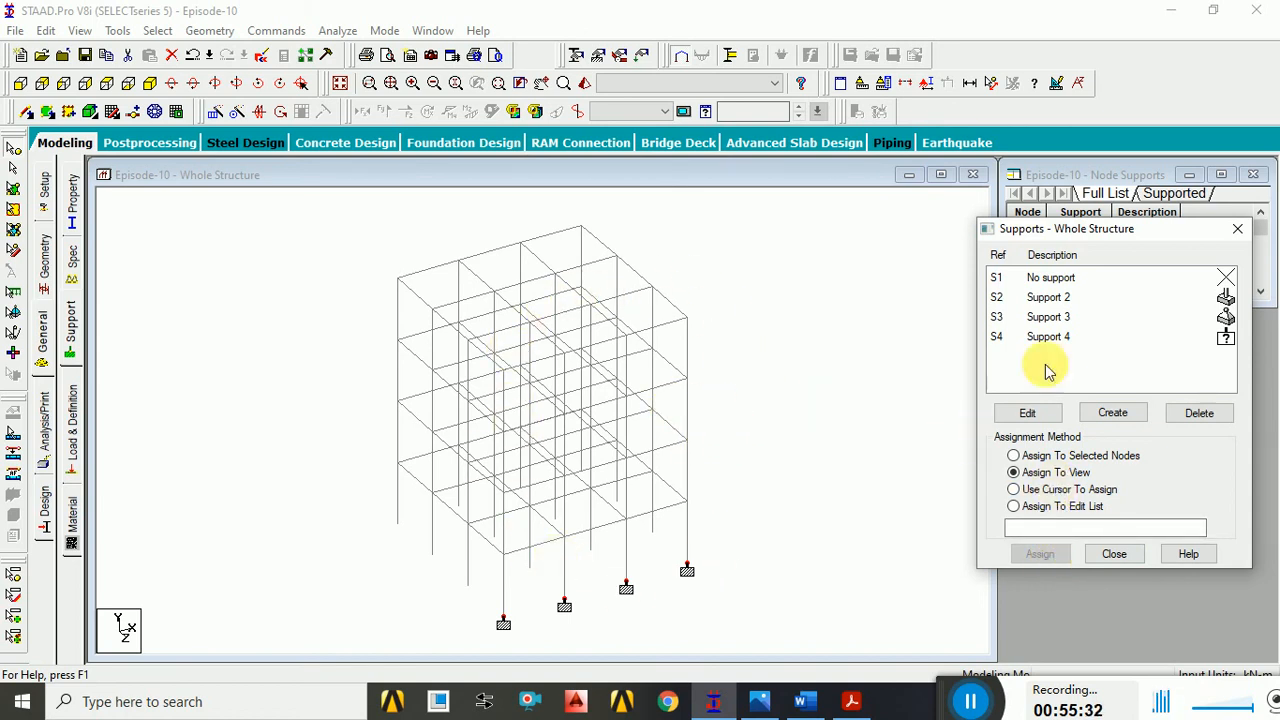
{"action": "left_click", "coordinate": [1040, 298]}
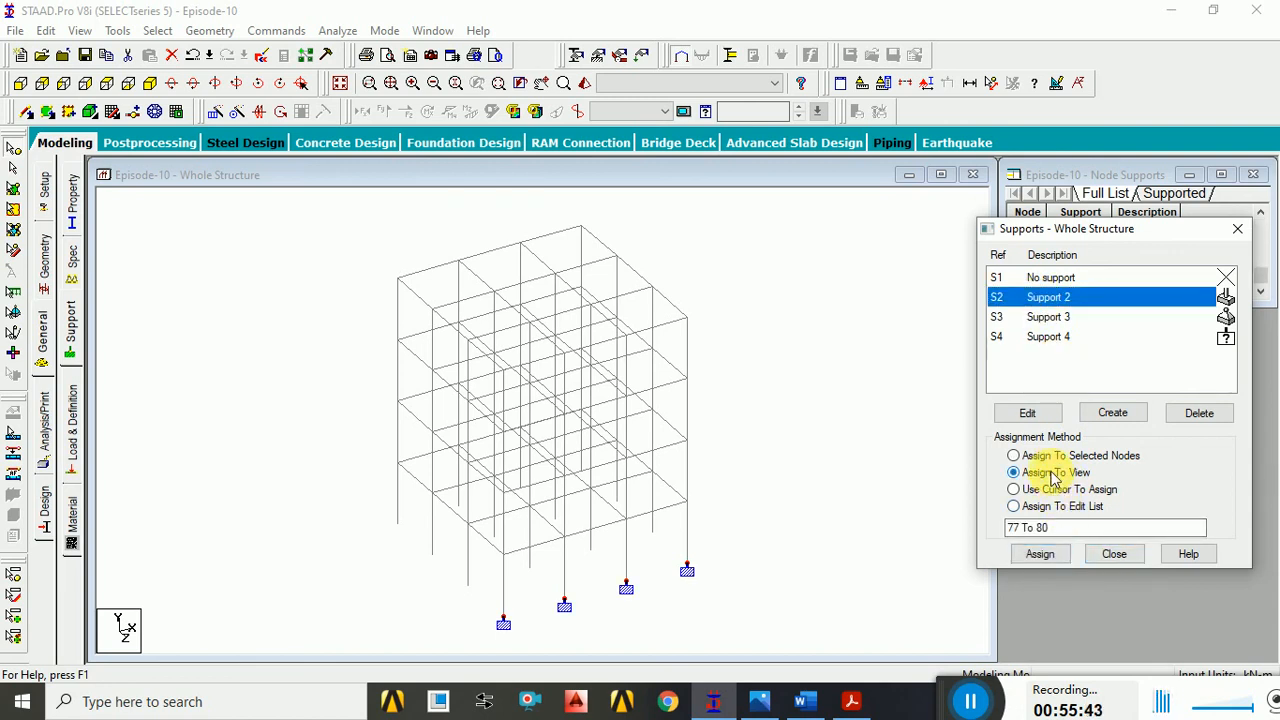
{"action": "left_click", "coordinate": [1045, 557]}
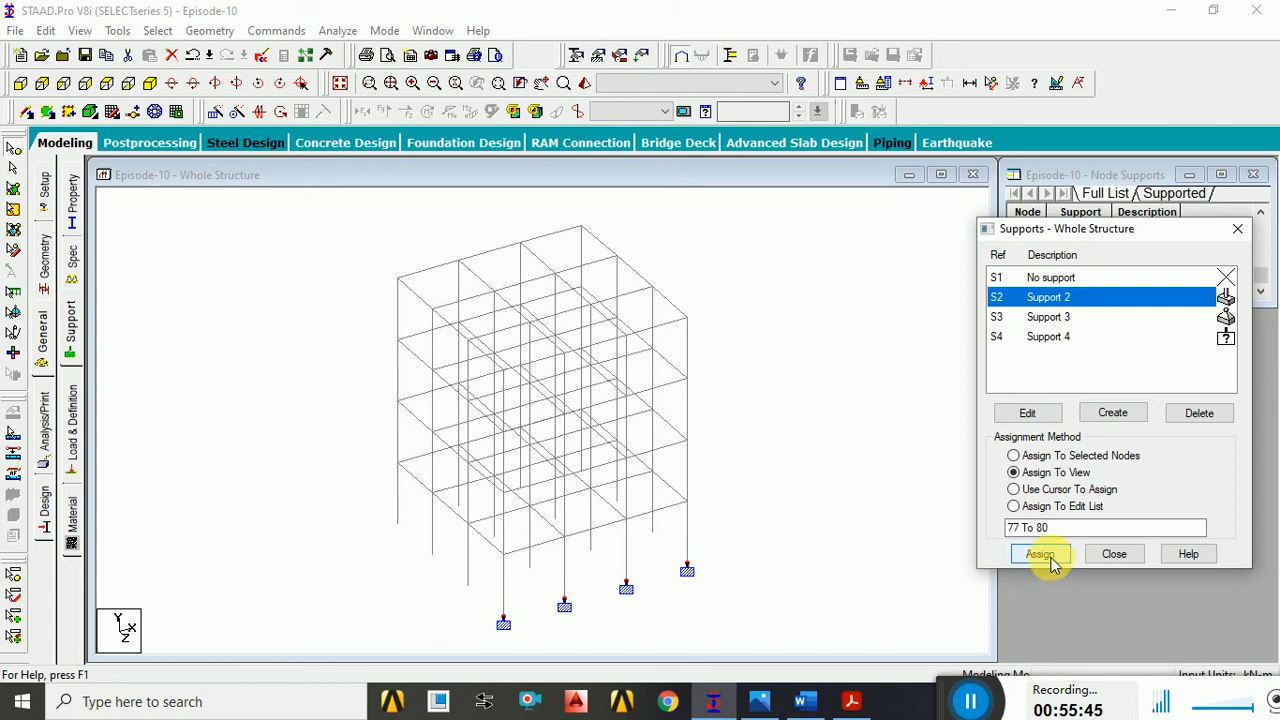
{"action": "left_click", "coordinate": [1138, 445]}
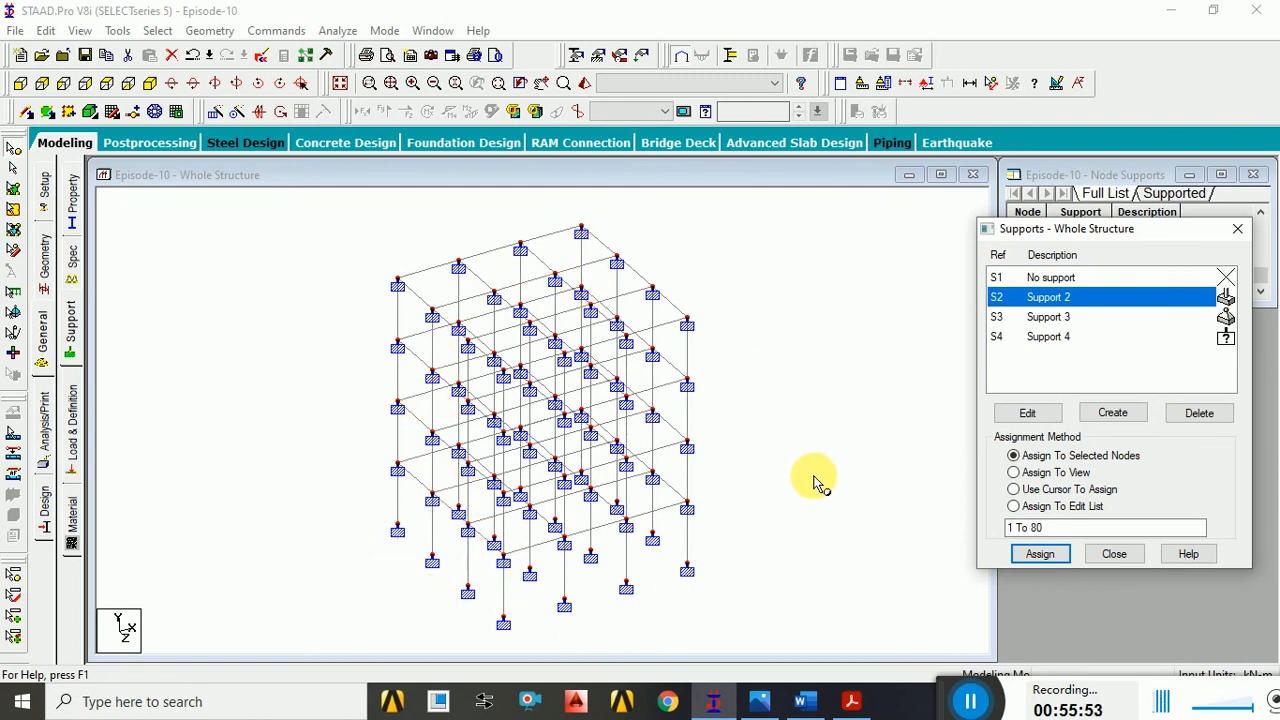
{"action": "left_click", "coordinate": [868, 522]}
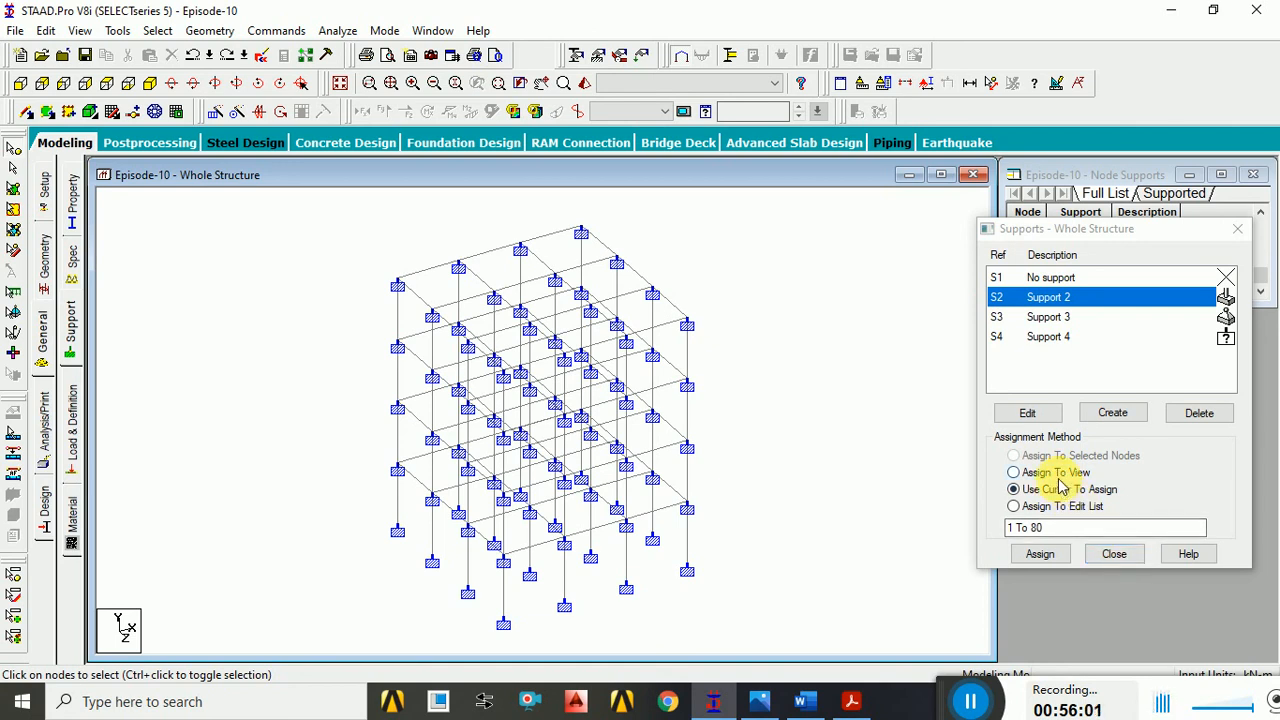
{"action": "left_click", "coordinate": [1108, 557]}
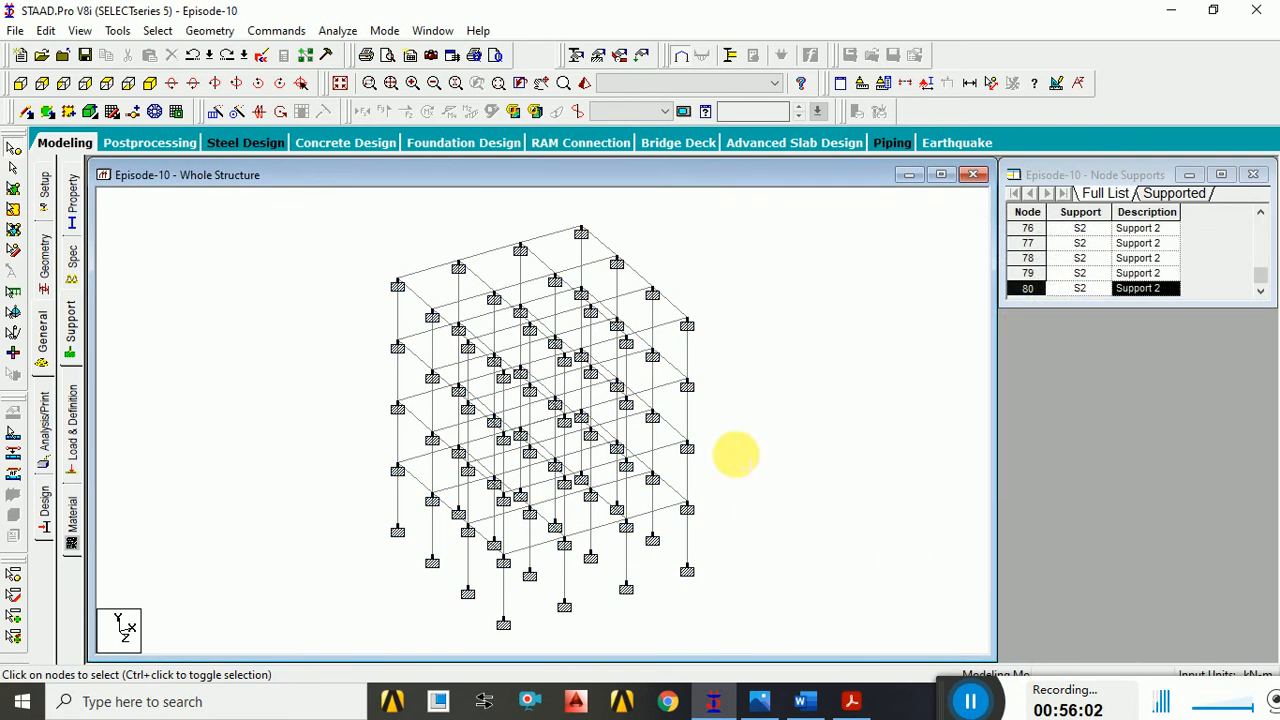
- Undo the whole-view support assignment and continue undoing until only nodes 79 and 80 keep Support 2
{"action": "key", "text": "Up"}
{"action": "key", "text": "Up"}
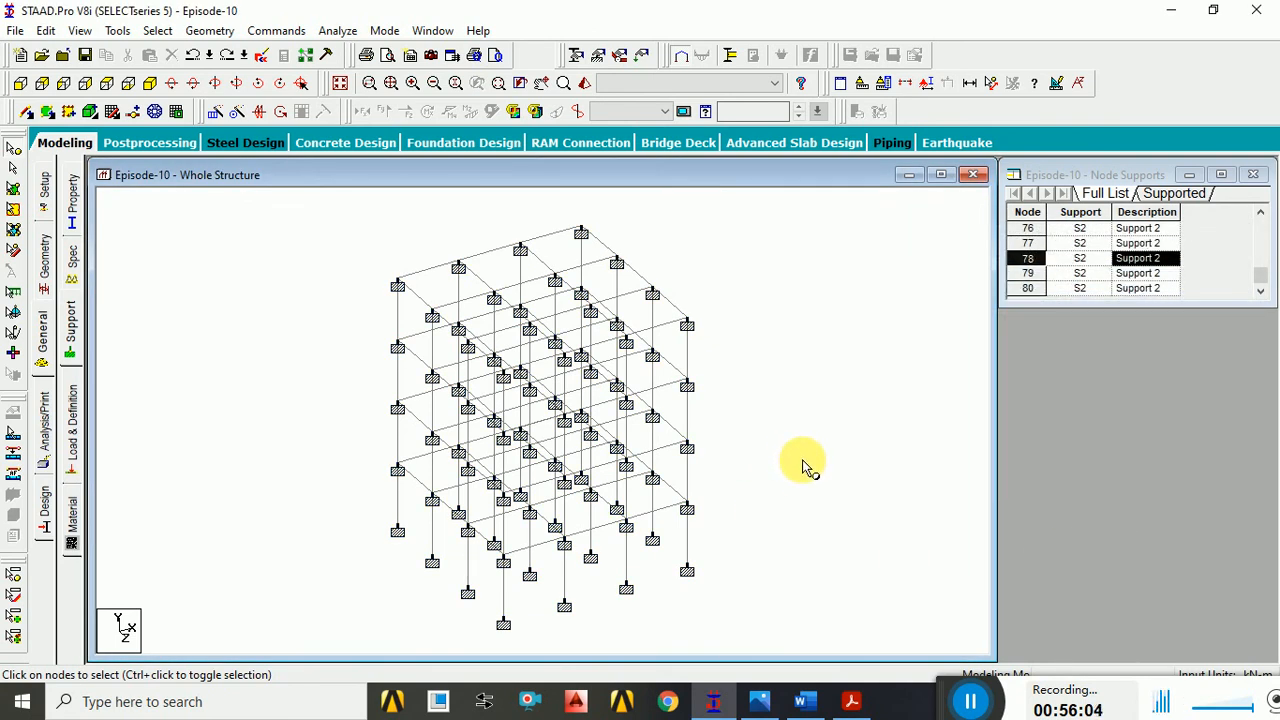
{"action": "scroll", "coordinate": [1118, 274], "scroll_direction": "up", "scroll_amount": 8}
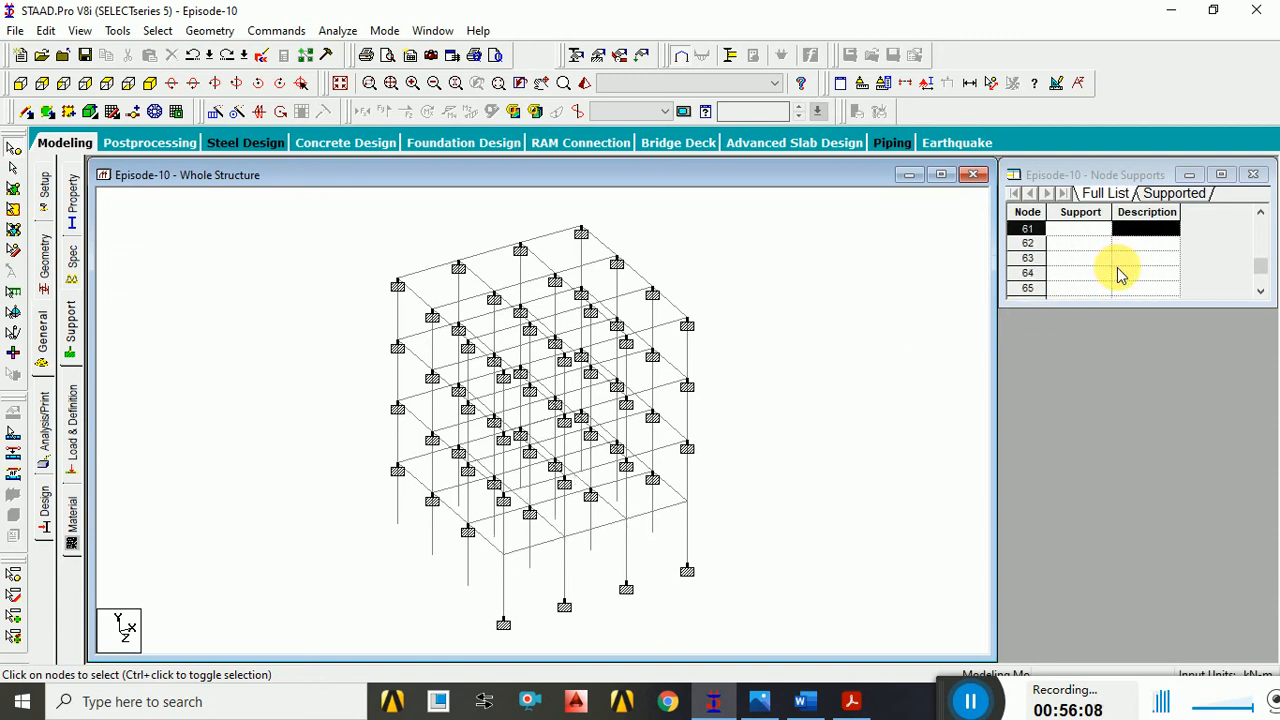
{"action": "scroll", "coordinate": [1120, 275], "scroll_direction": "up", "scroll_amount": 20}
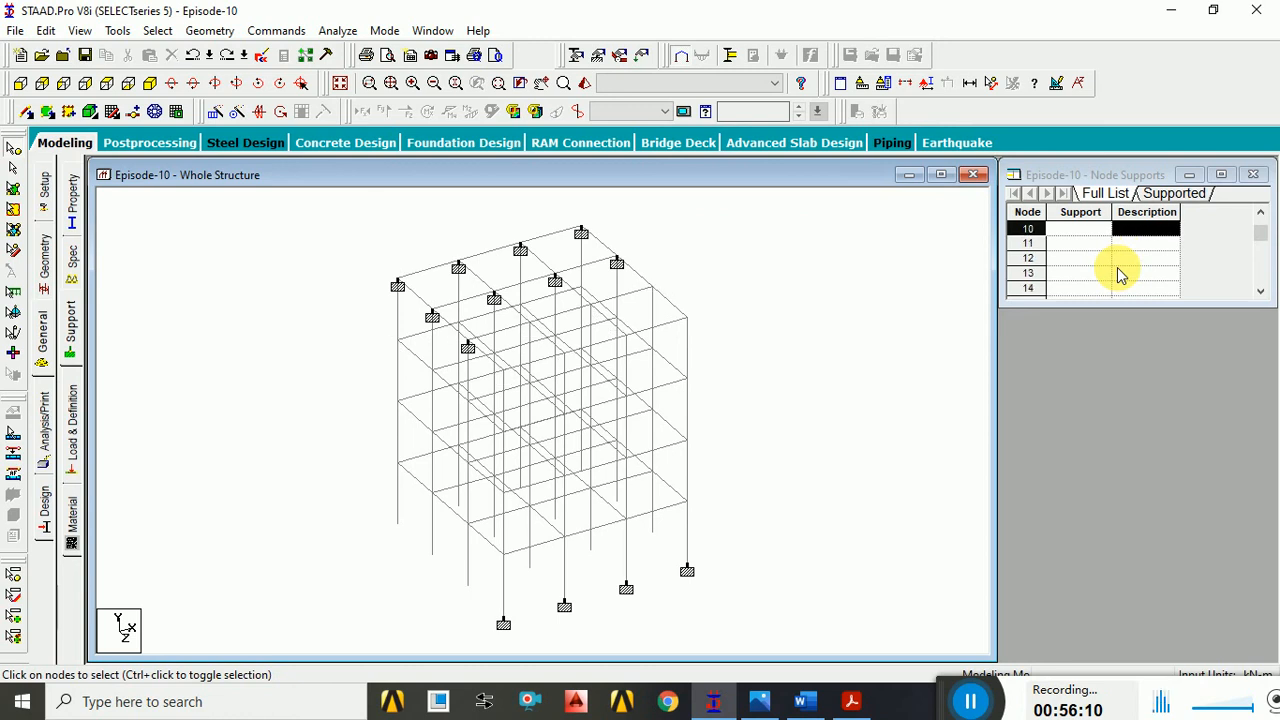
{"action": "scroll", "coordinate": [1120, 275], "scroll_direction": "up", "scroll_amount": 6}
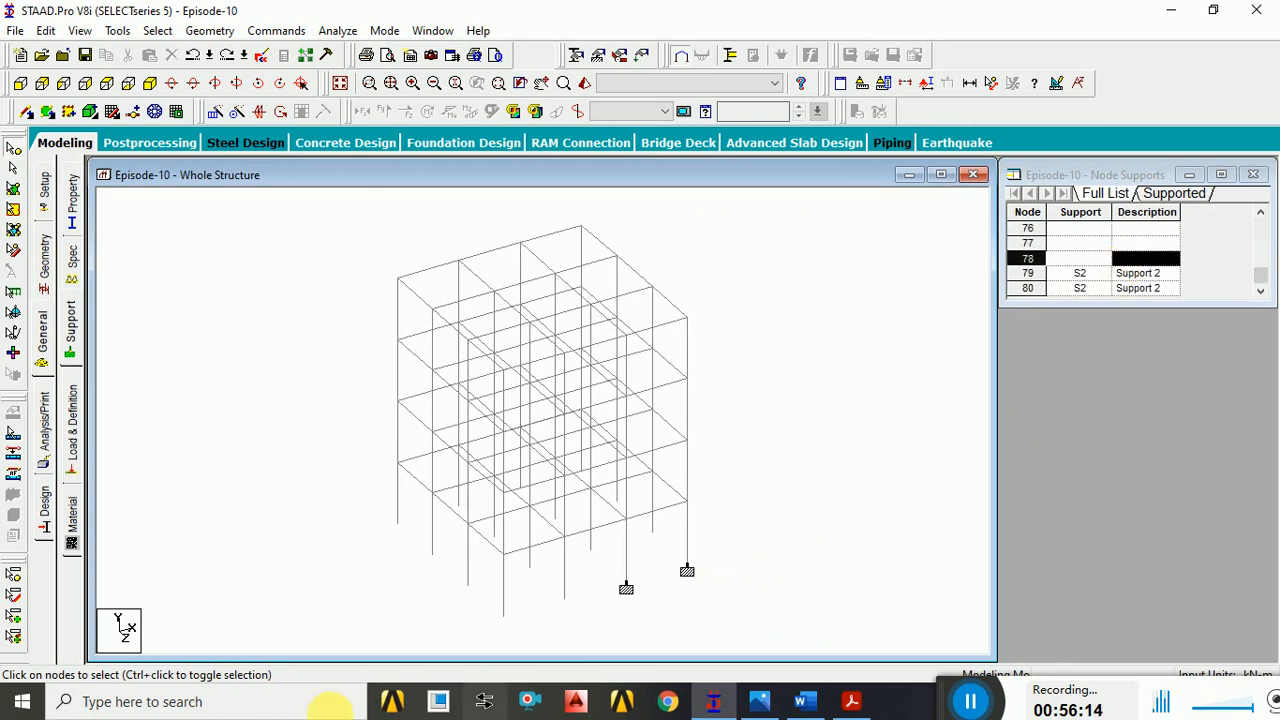
- Choose Support 2 in the supports list, view the frame from the front and remove the supports still on nodes 79 and 80
{"action": "left_click", "coordinate": [72, 325]}
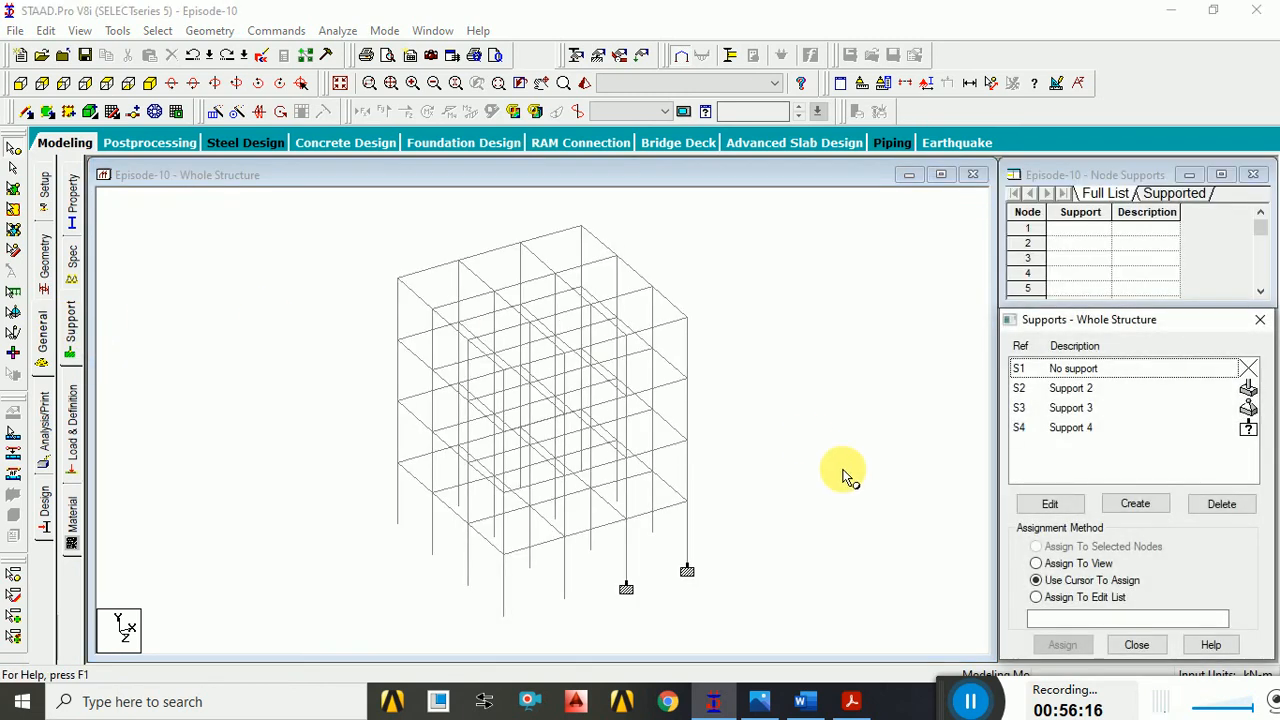
{"action": "left_click", "coordinate": [1060, 388]}
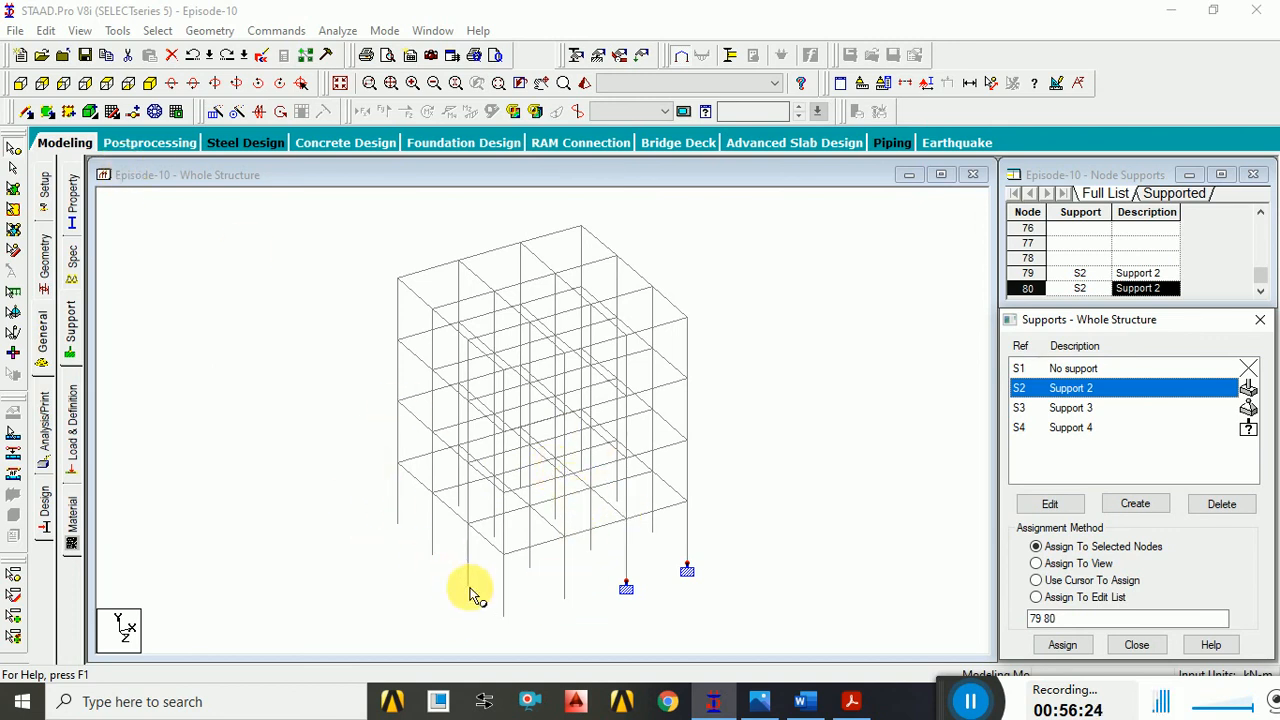
{"action": "left_click", "coordinate": [21, 85]}
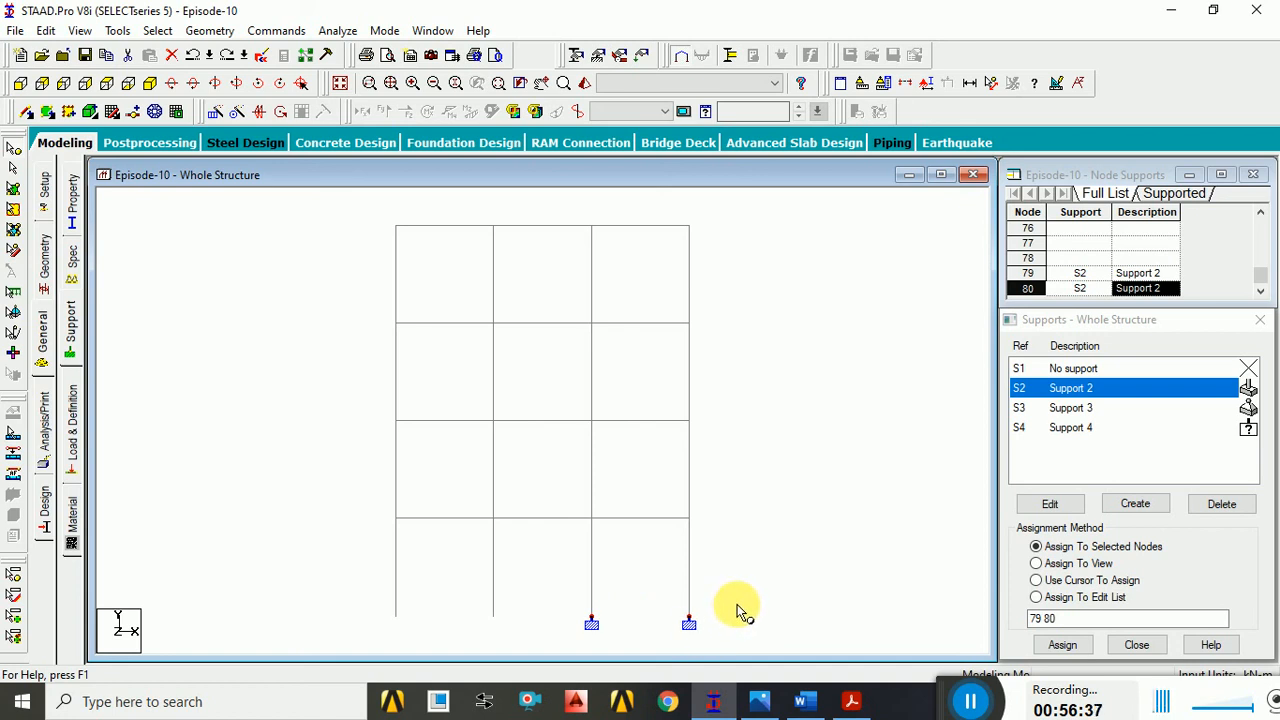
{"action": "key", "text": "Delete"}
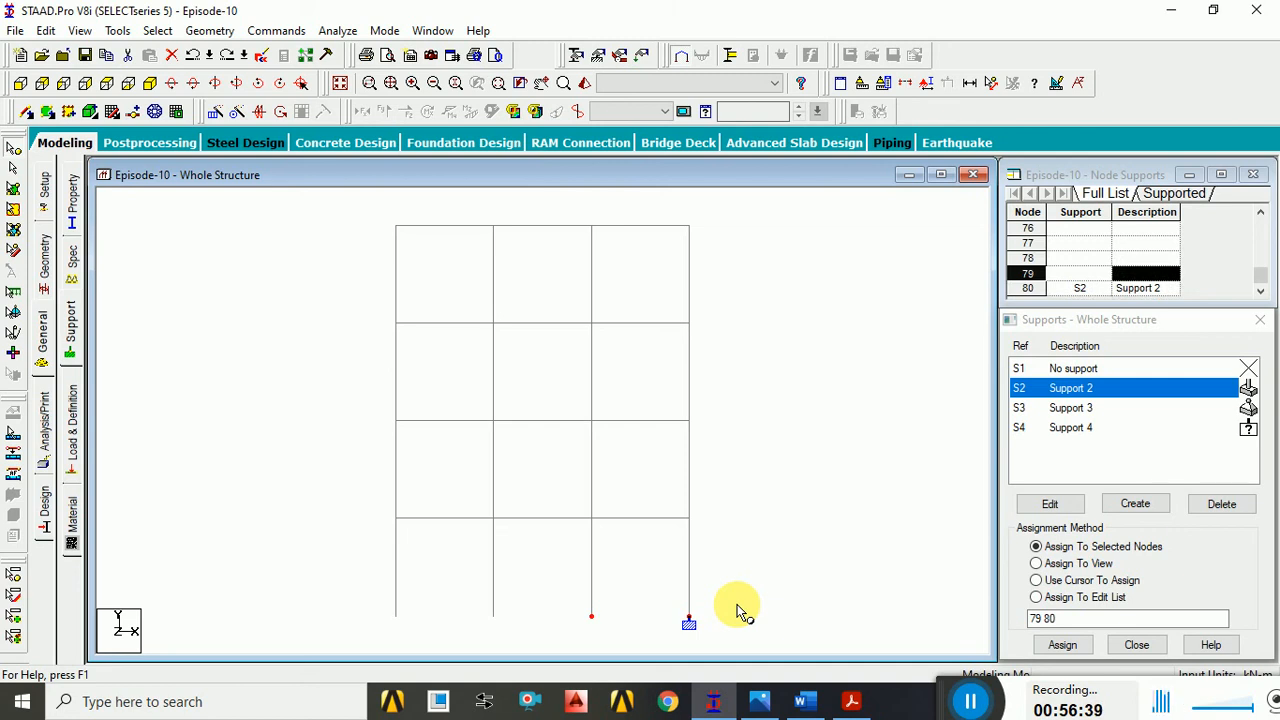
{"action": "key", "text": "ctrl+z"}
{"action": "left_click", "coordinate": [745, 584]}
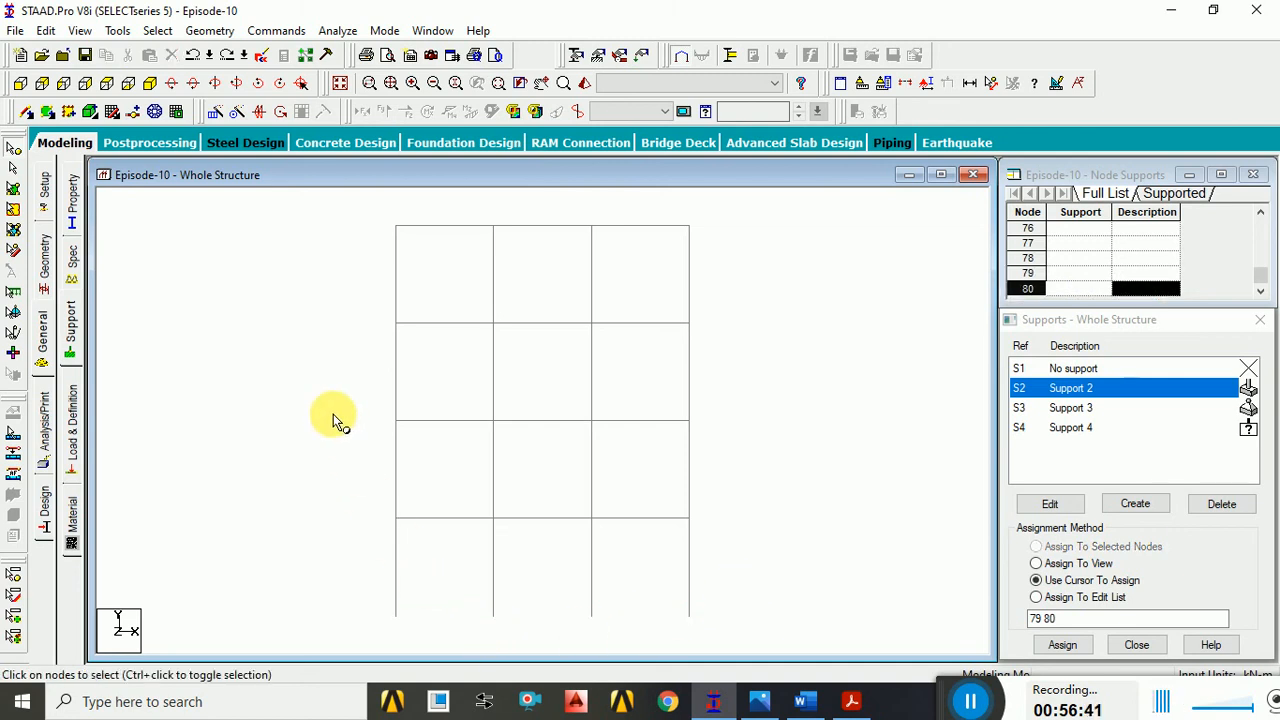
- Select all column-base nodes, assign the fixed Support 2 to the selected nodes and clear the selection
{"action": "left_click", "coordinate": [15, 150]}
{"action": "left_click_drag", "start_coordinate": [368, 592], "coordinate": [737, 623]}
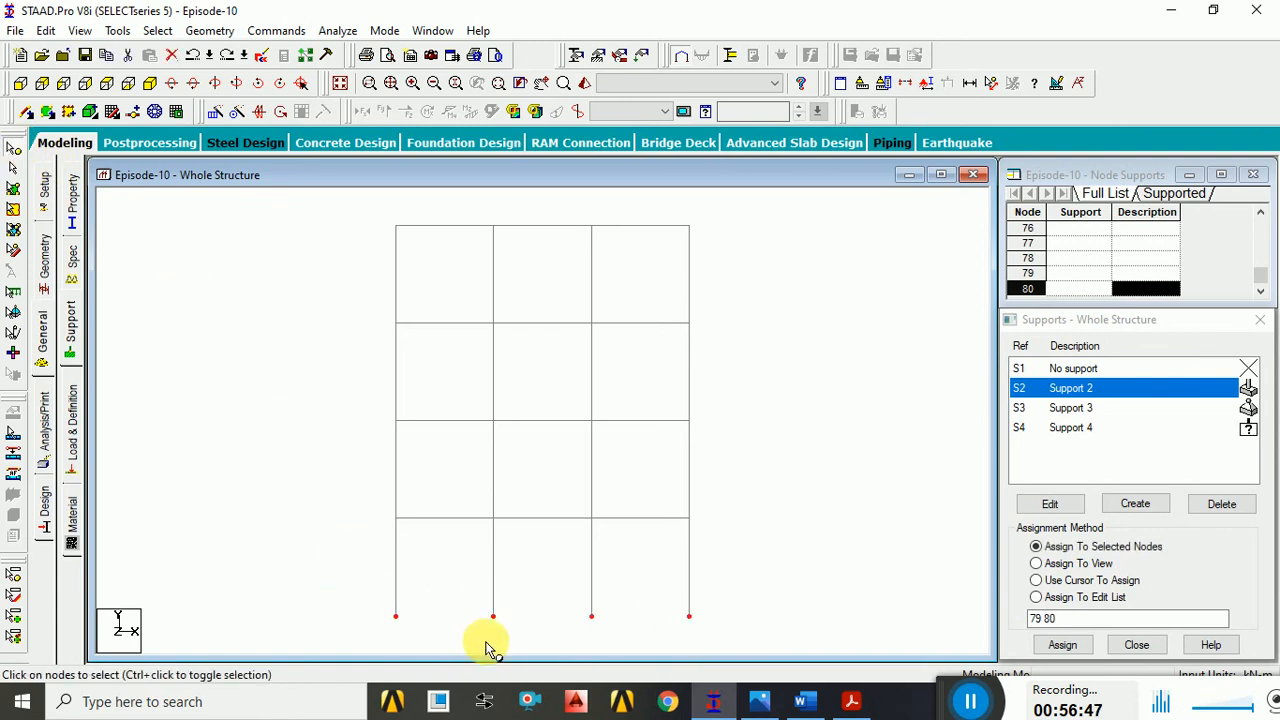
{"action": "left_click", "coordinate": [340, 84]}
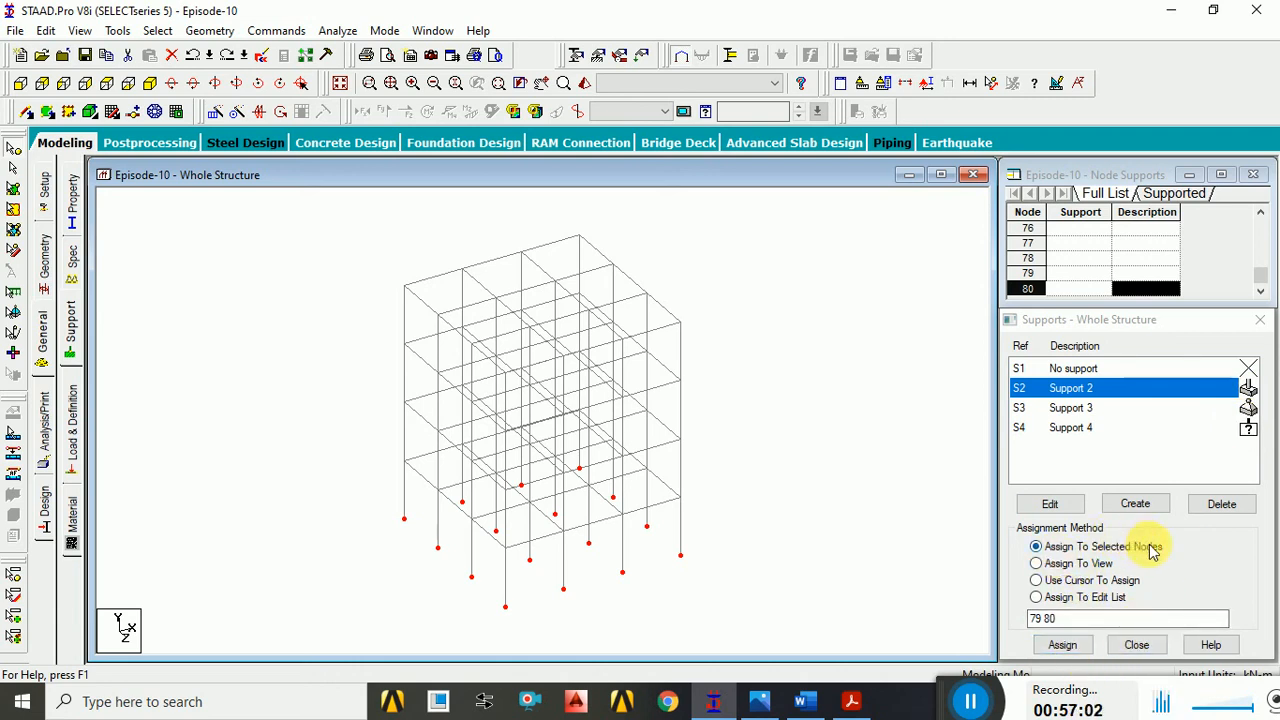
{"action": "left_click", "coordinate": [1063, 645]}
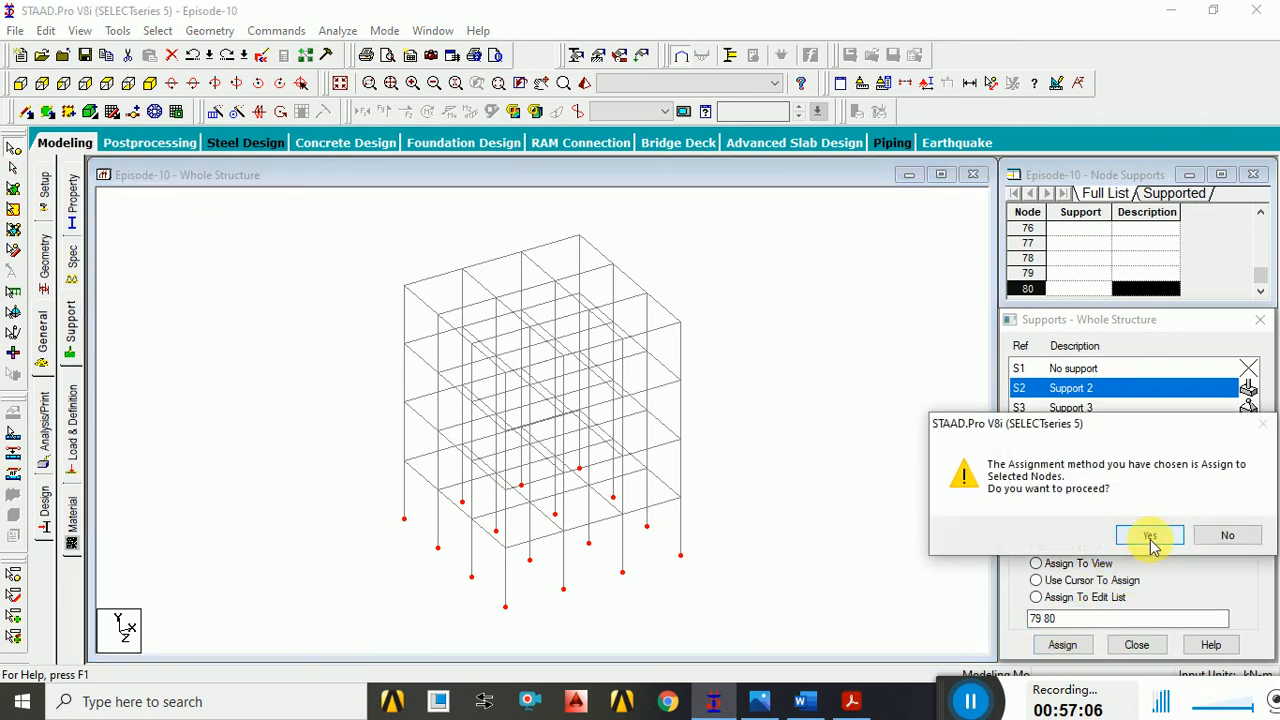
{"action": "left_click", "coordinate": [1150, 537]}
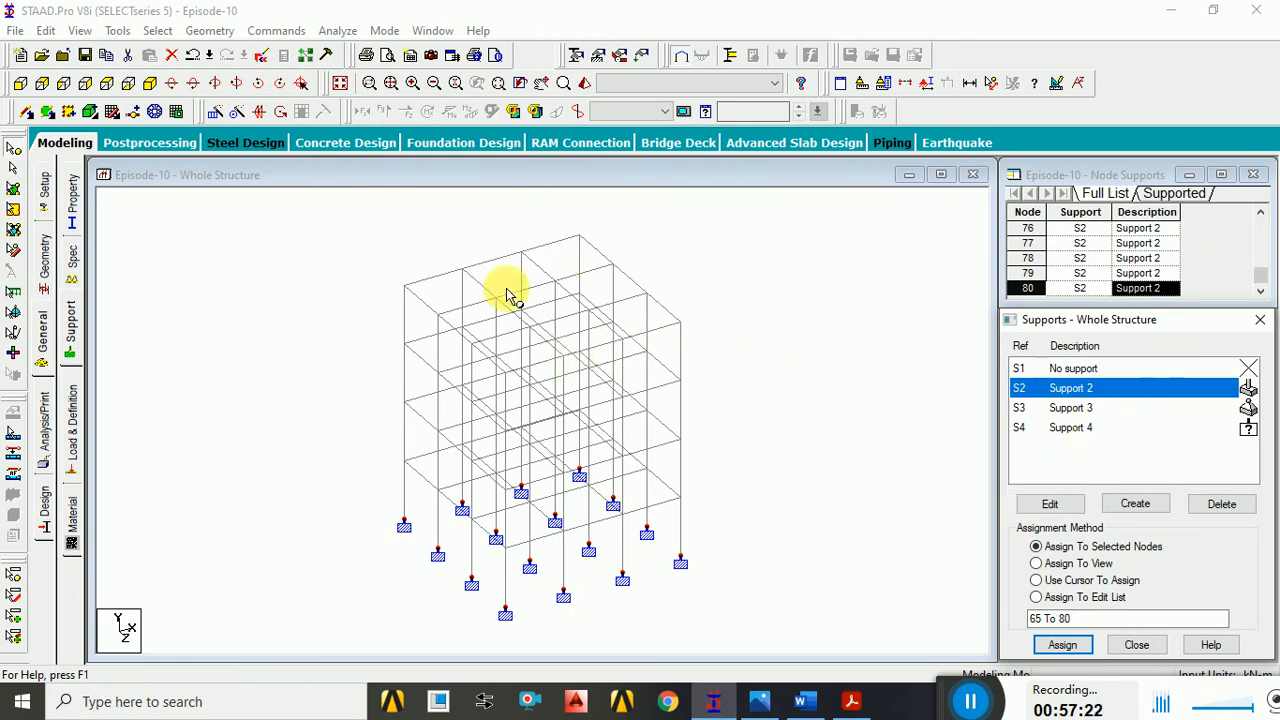
{"action": "left_click", "coordinate": [716, 420]}
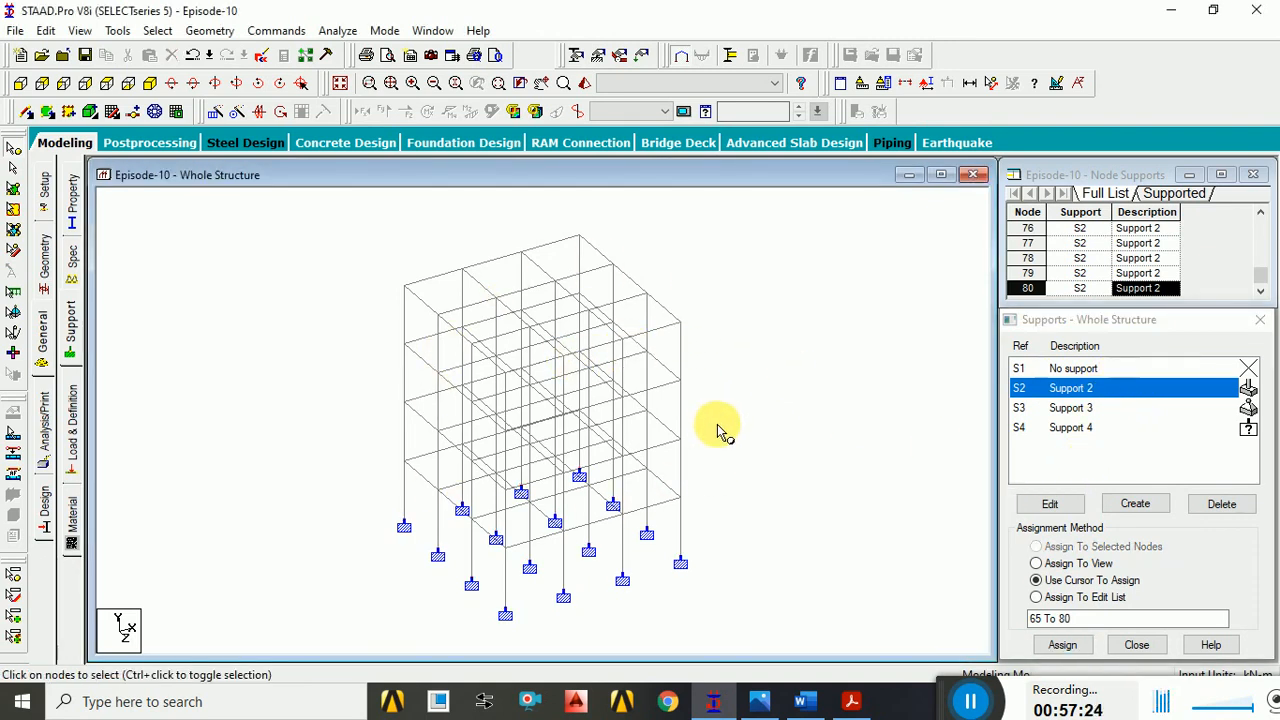
- Delete all beams of the frame together with the nodes left without a structural element
{"action": "left_click", "coordinate": [14, 250]}
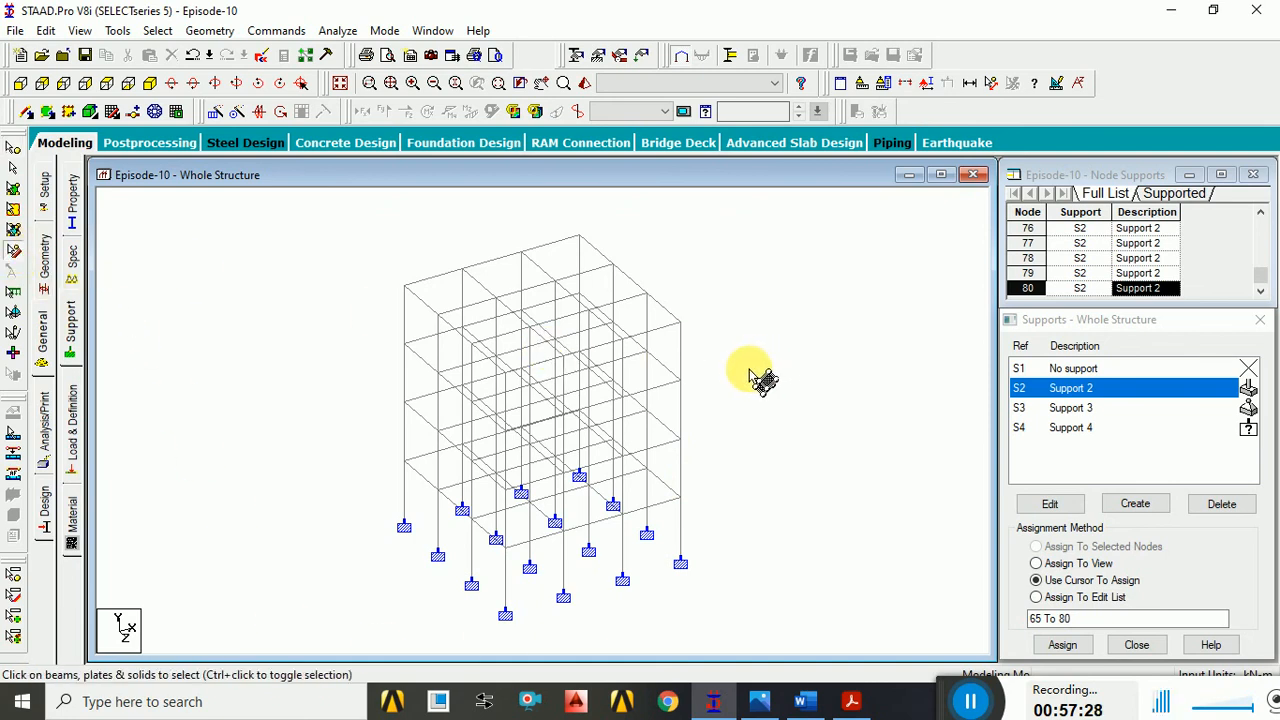
{"action": "key", "text": "ctrl+a"}
{"action": "key", "text": "Delete"}
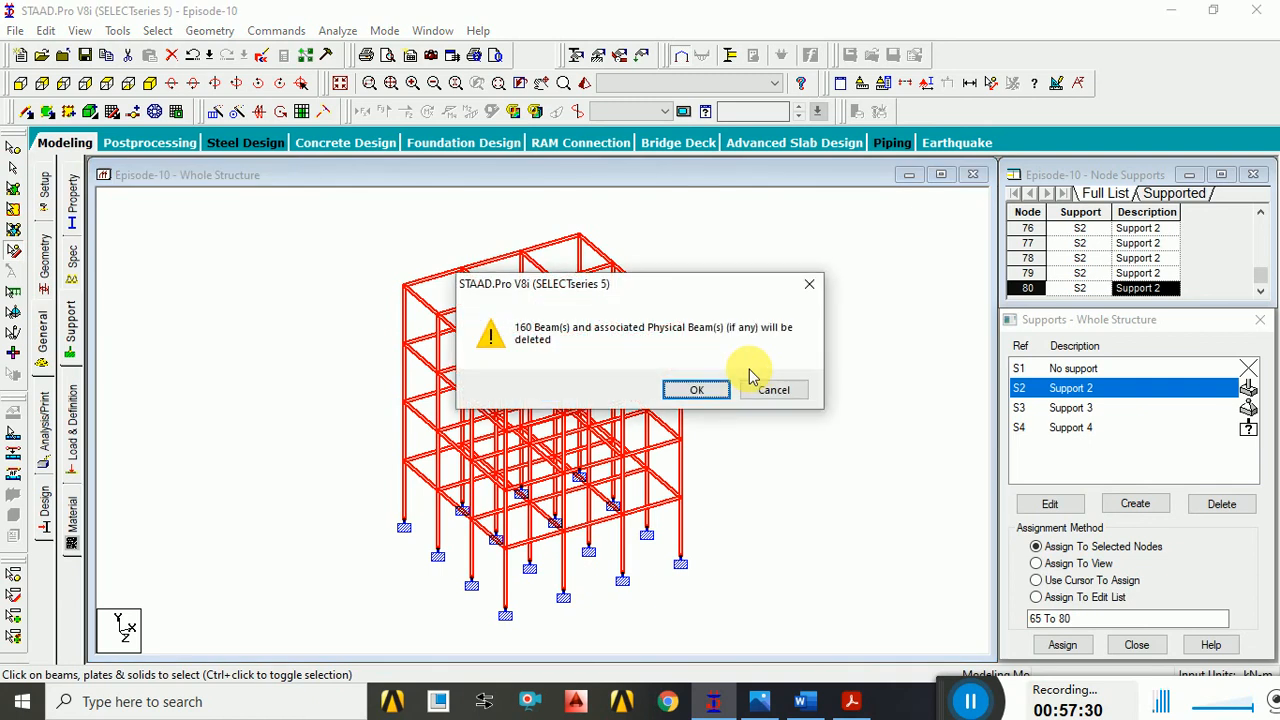
{"action": "key", "text": "Return"}
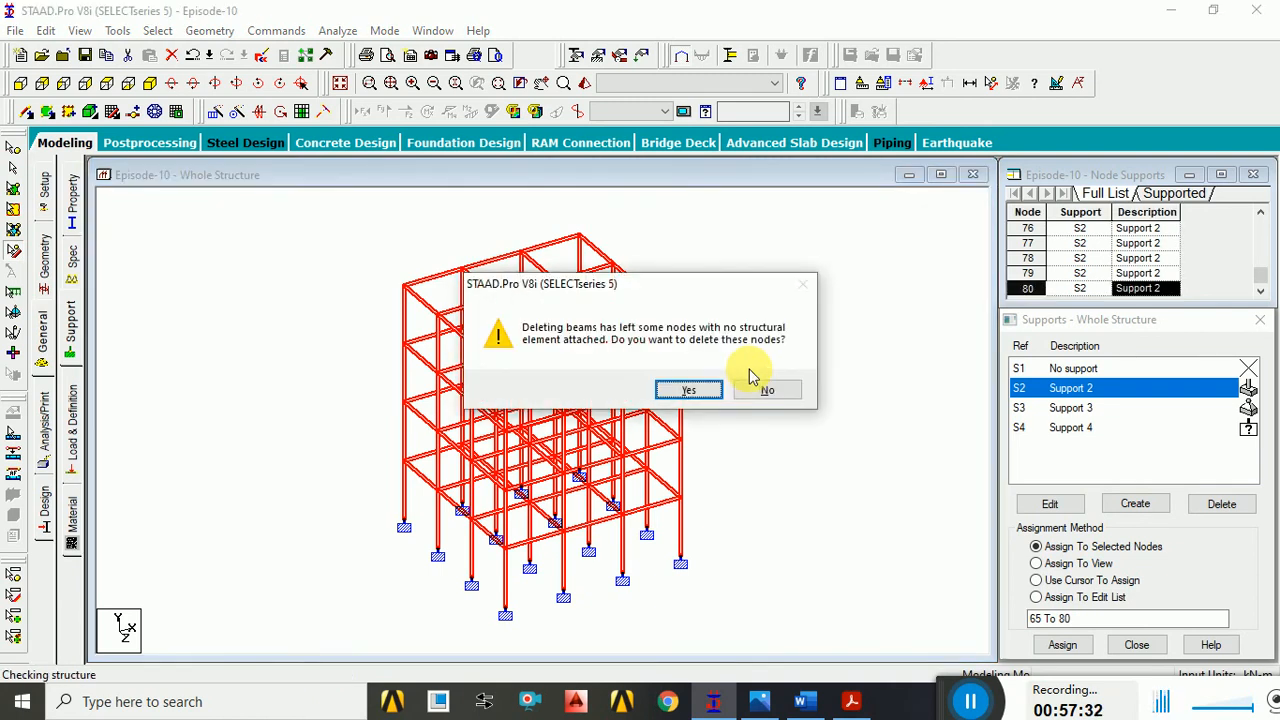
{"action": "left_click", "coordinate": [718, 391]}
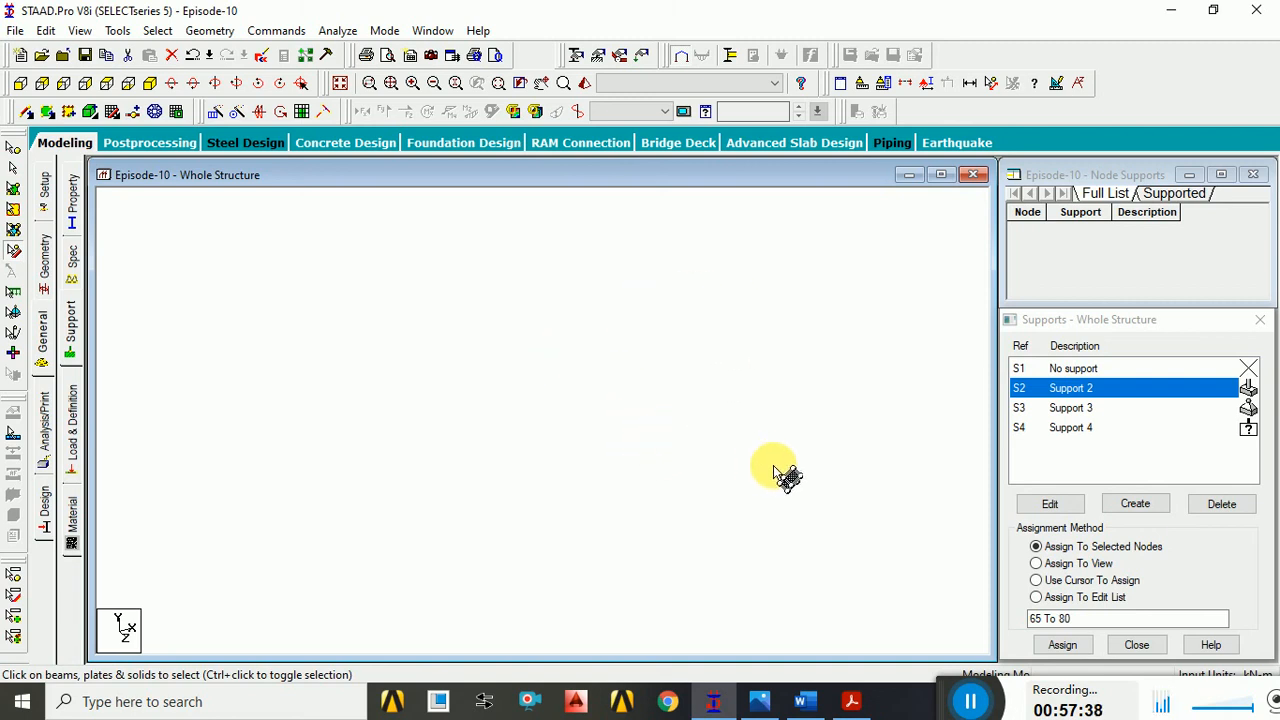
{"action": "left_click_drag", "start_coordinate": [1097, 314], "coordinate": [1082, 270]}
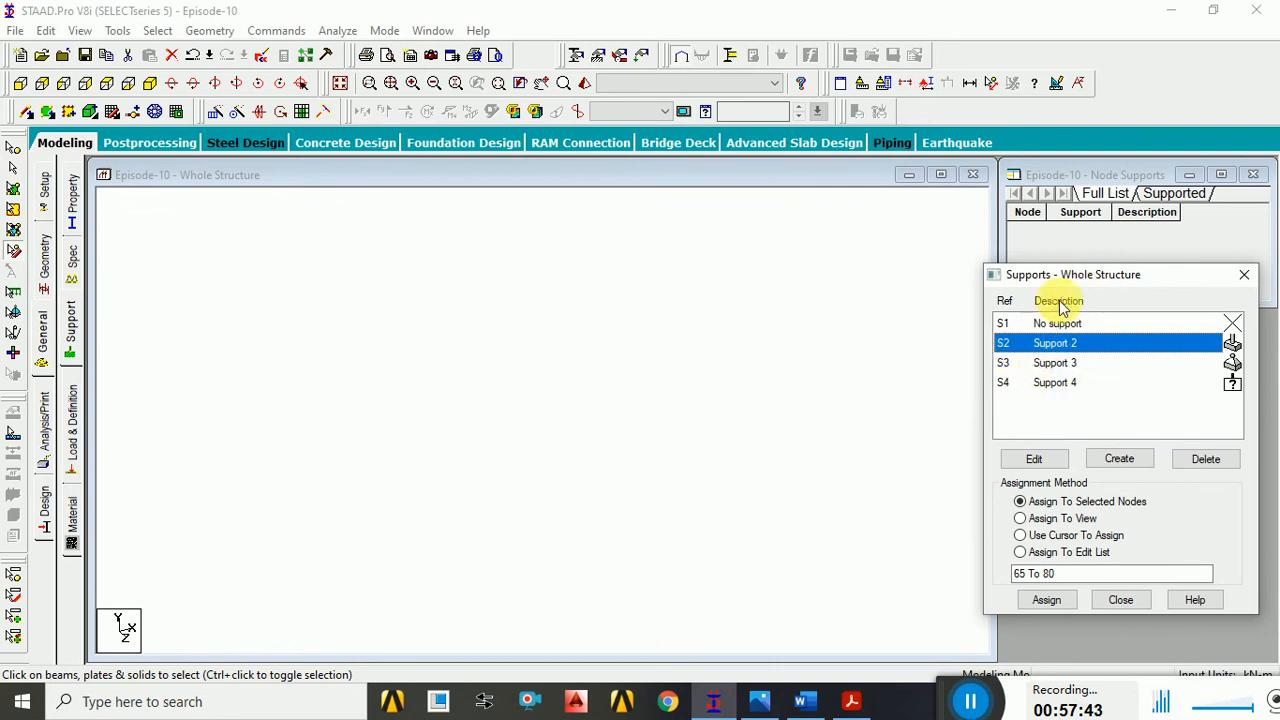
{"action": "left_click_drag", "start_coordinate": [1063, 277], "coordinate": [1033, 303]}
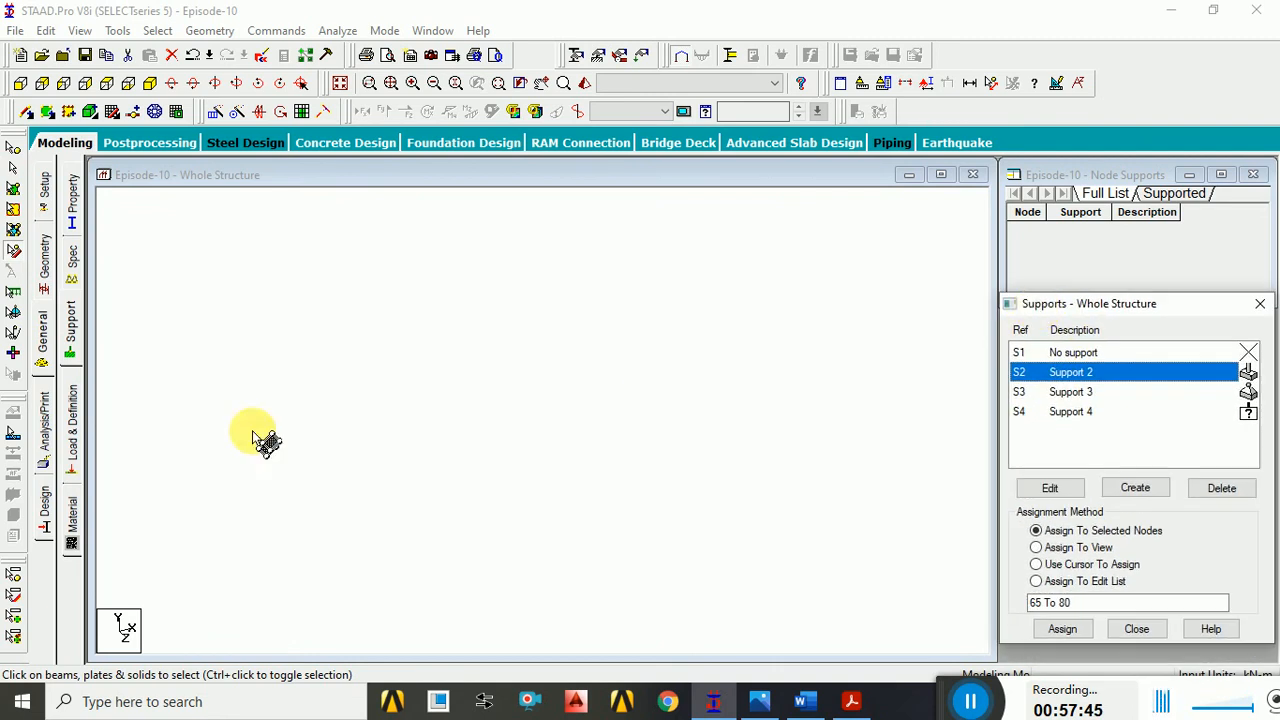
{"action": "left_click", "coordinate": [12, 316]}
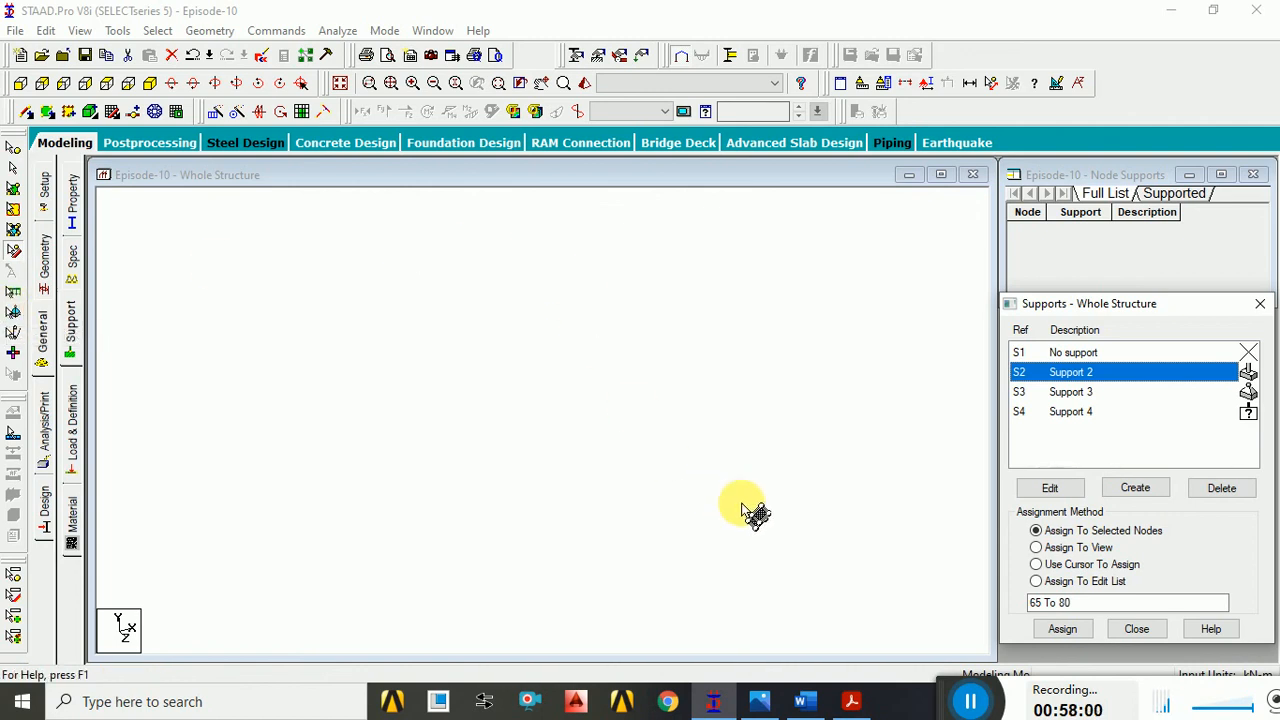
- Switch to geometry modelling without the snap grid and enter nodes 1 and 2 at X = 0 and 5 m
{"action": "left_click", "coordinate": [45, 250]}
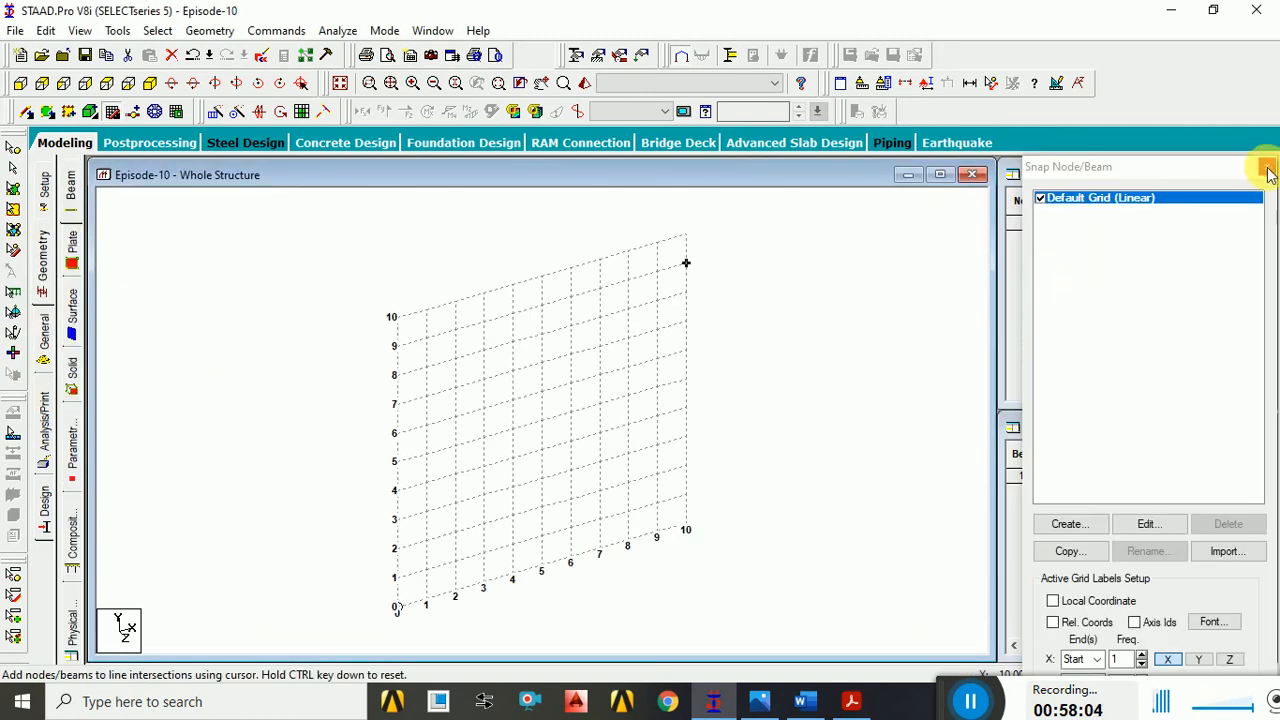
{"action": "left_click", "coordinate": [1268, 173]}
{"action": "left_click", "coordinate": [1070, 224]}
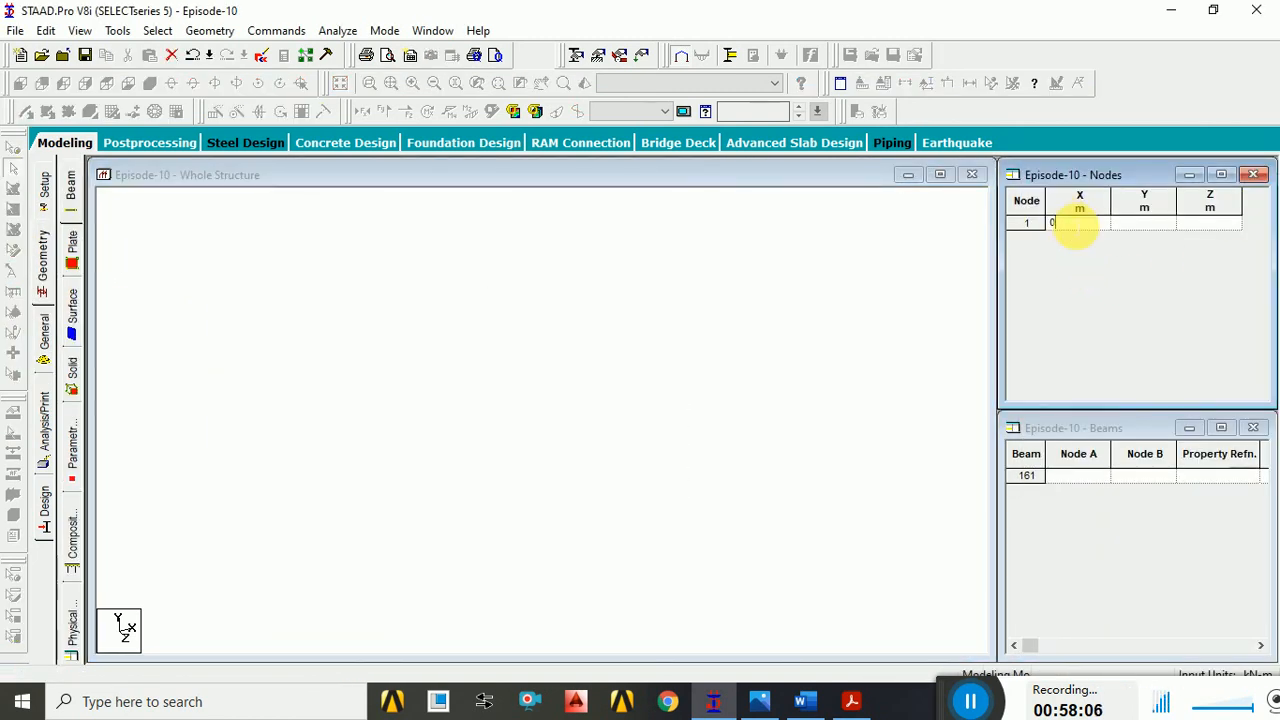
{"action": "type", "text": "0"}
{"action": "key", "text": "Tab"}
{"action": "left_click", "coordinate": [1091, 239]}
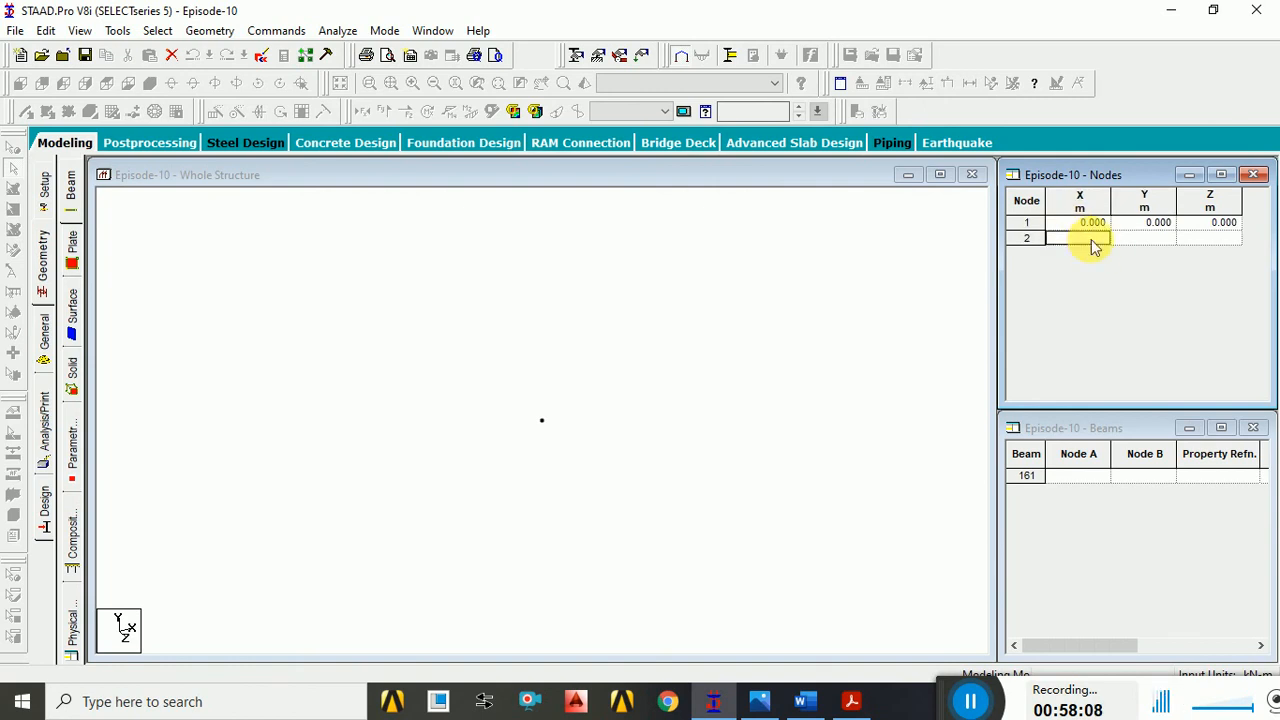
{"action": "type", "text": "5"}
{"action": "key", "text": "Tab"}
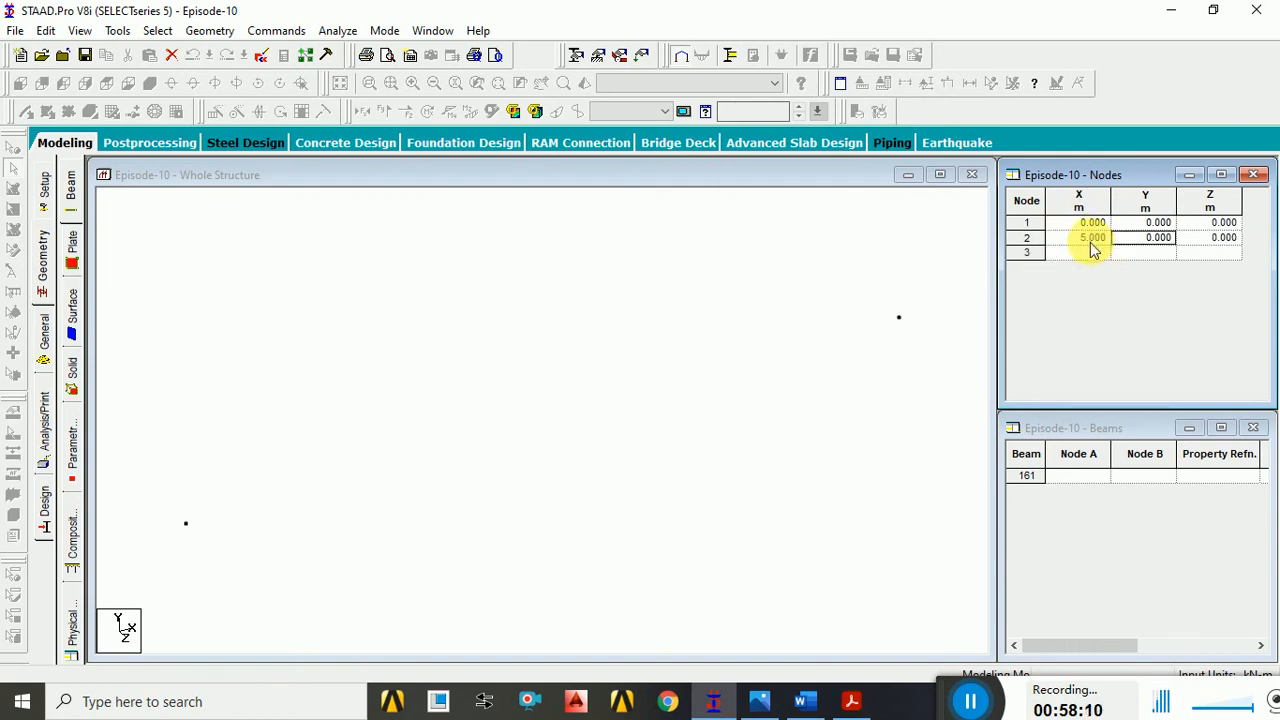
- Add nodes 3 and 4 to the node table at X = 8 m and 10 m
{"action": "left_click", "coordinate": [1080, 253]}
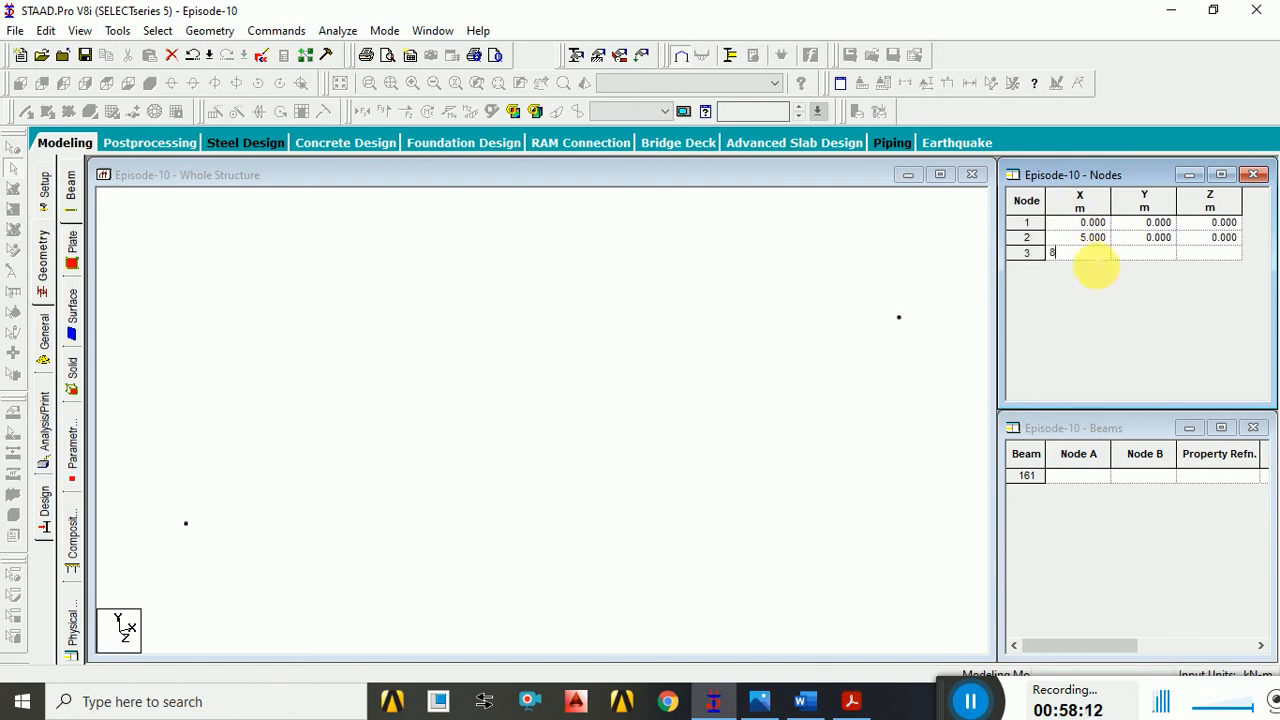
{"action": "type", "text": "8"}
{"action": "key", "text": "Tab"}
{"action": "left_click", "coordinate": [1090, 267]}
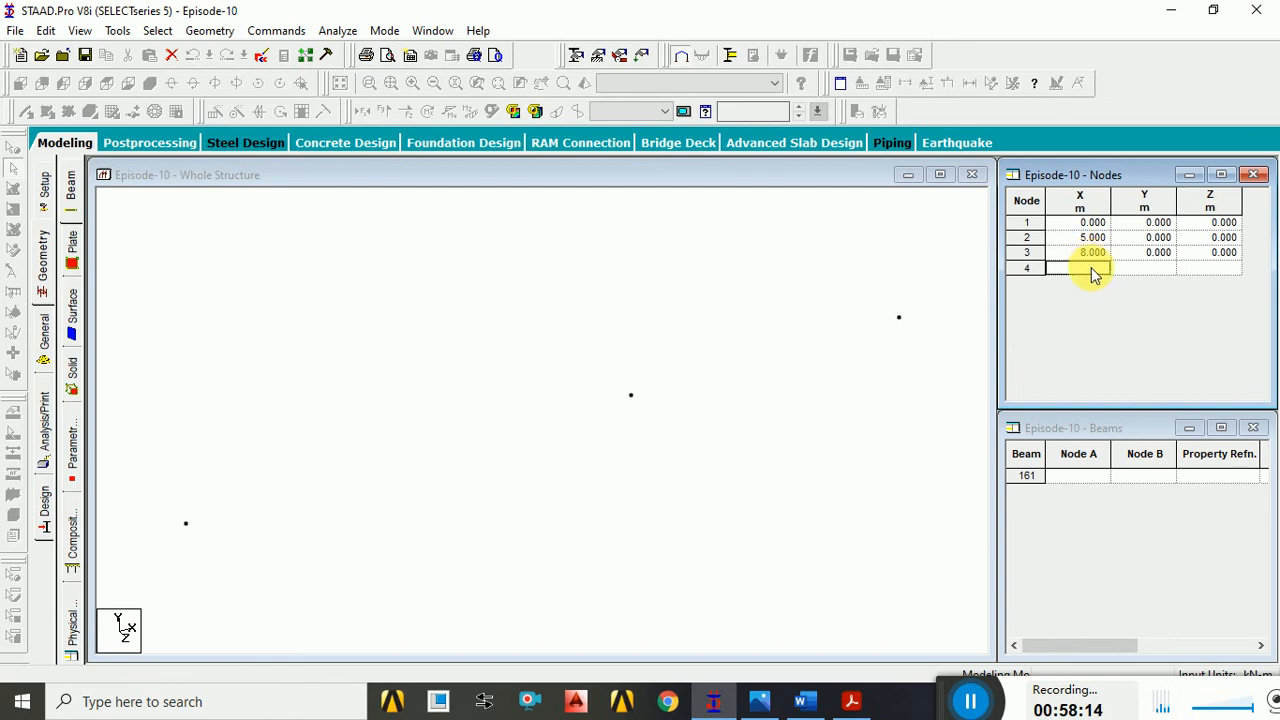
{"action": "type", "text": "10"}
{"action": "key", "text": "Tab"}
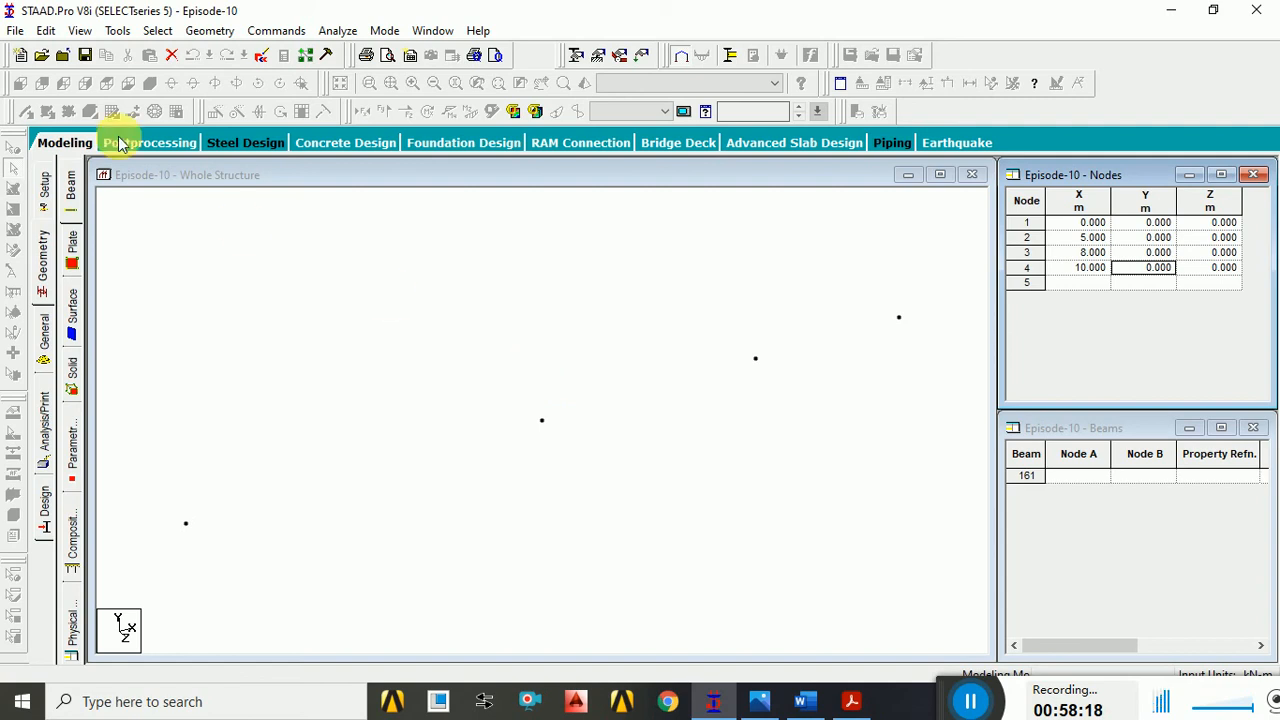
- View the nodes from the front and connect nodes 1 to 4 in sequence with three beams
{"action": "left_click", "coordinate": [231, 361]}
{"action": "left_click", "coordinate": [22, 84]}
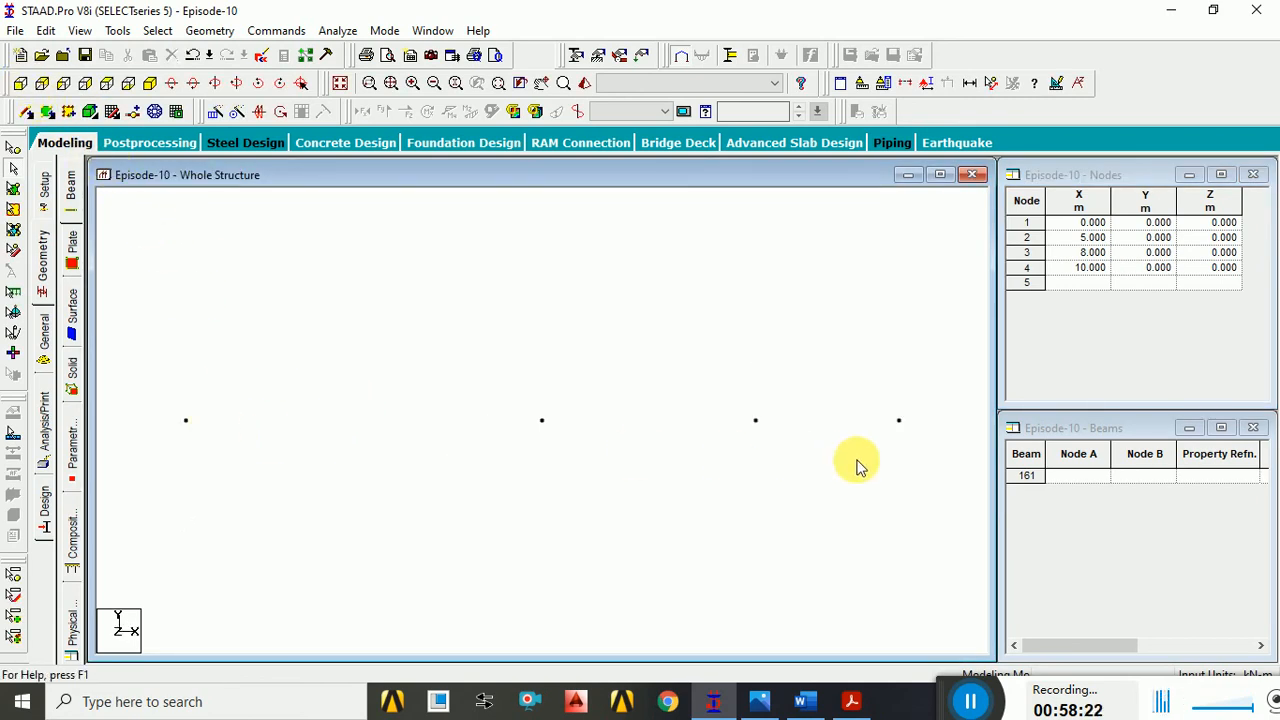
{"action": "left_click", "coordinate": [27, 112]}
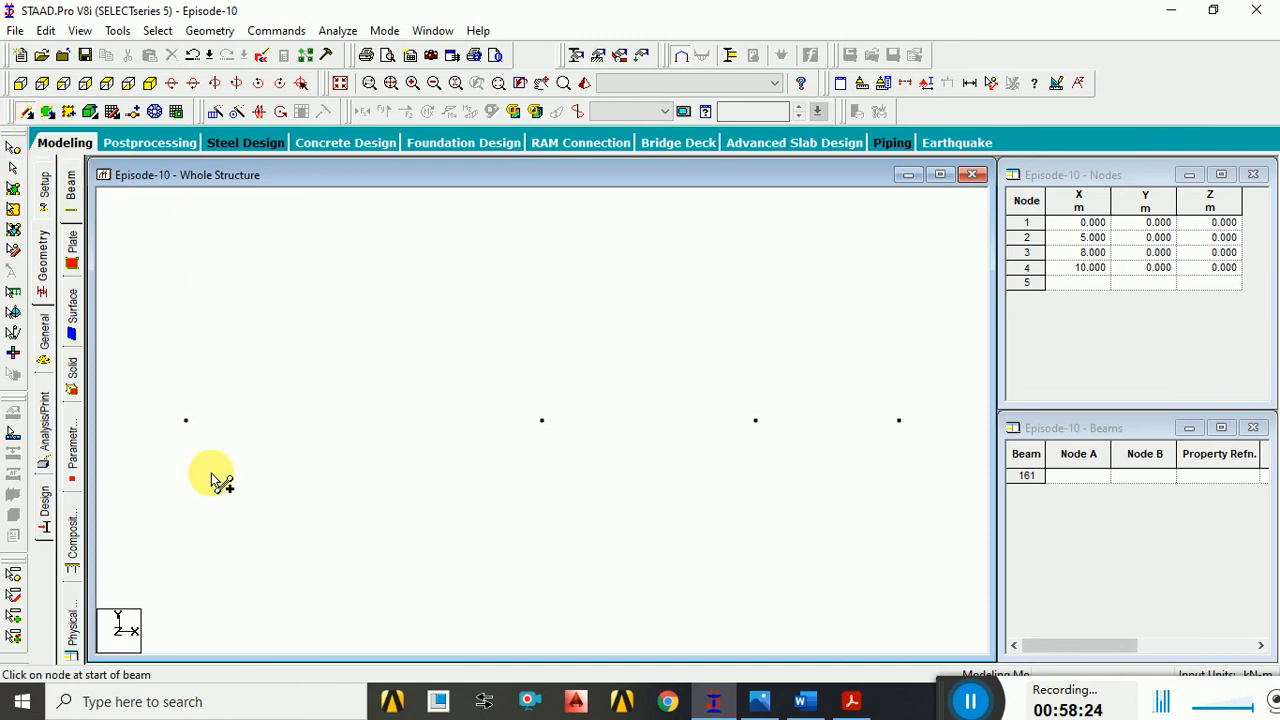
{"action": "mouse_move", "coordinate": [189, 423]}
{"action": "left_mouse_down"}
{"action": "mouse_move", "coordinate": [548, 452]}
{"action": "mouse_move", "coordinate": [541, 420]}
{"action": "mouse_move", "coordinate": [714, 432]}
{"action": "mouse_move", "coordinate": [899, 421]}
{"action": "left_mouse_up"}
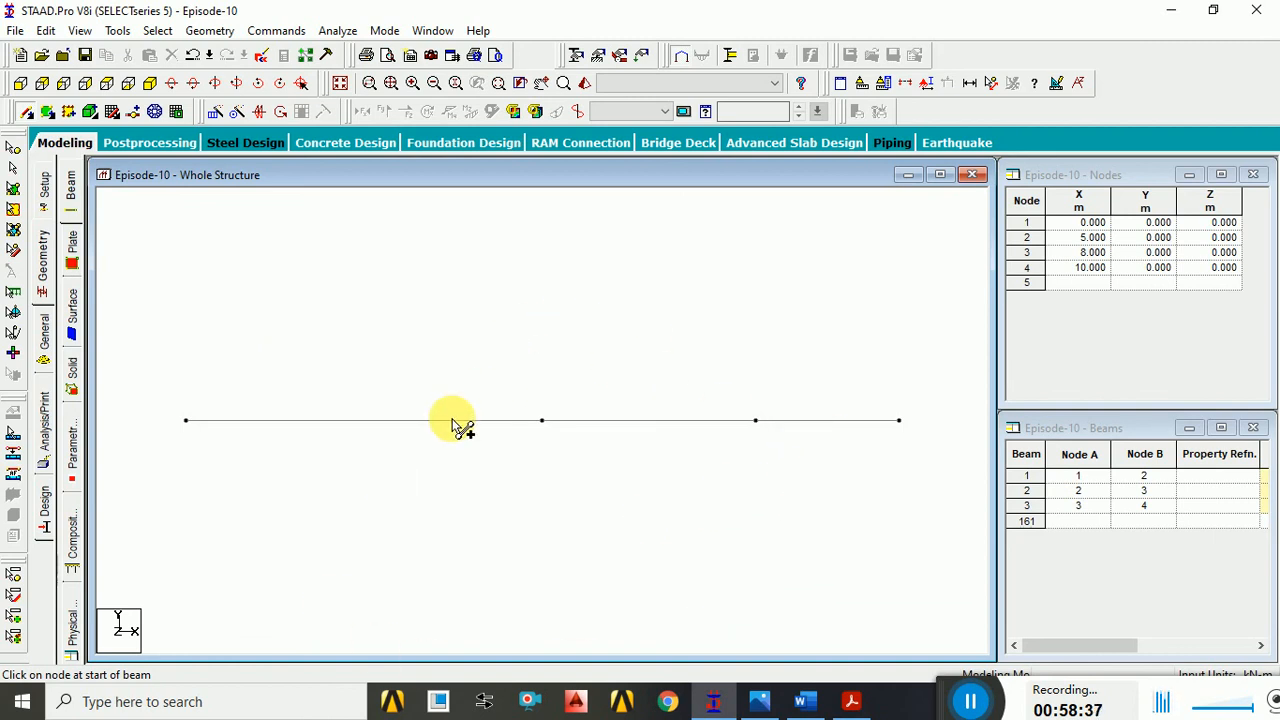
- Open the support definitions for the beam line and turn on the node number labels
{"action": "left_click", "coordinate": [46, 330]}
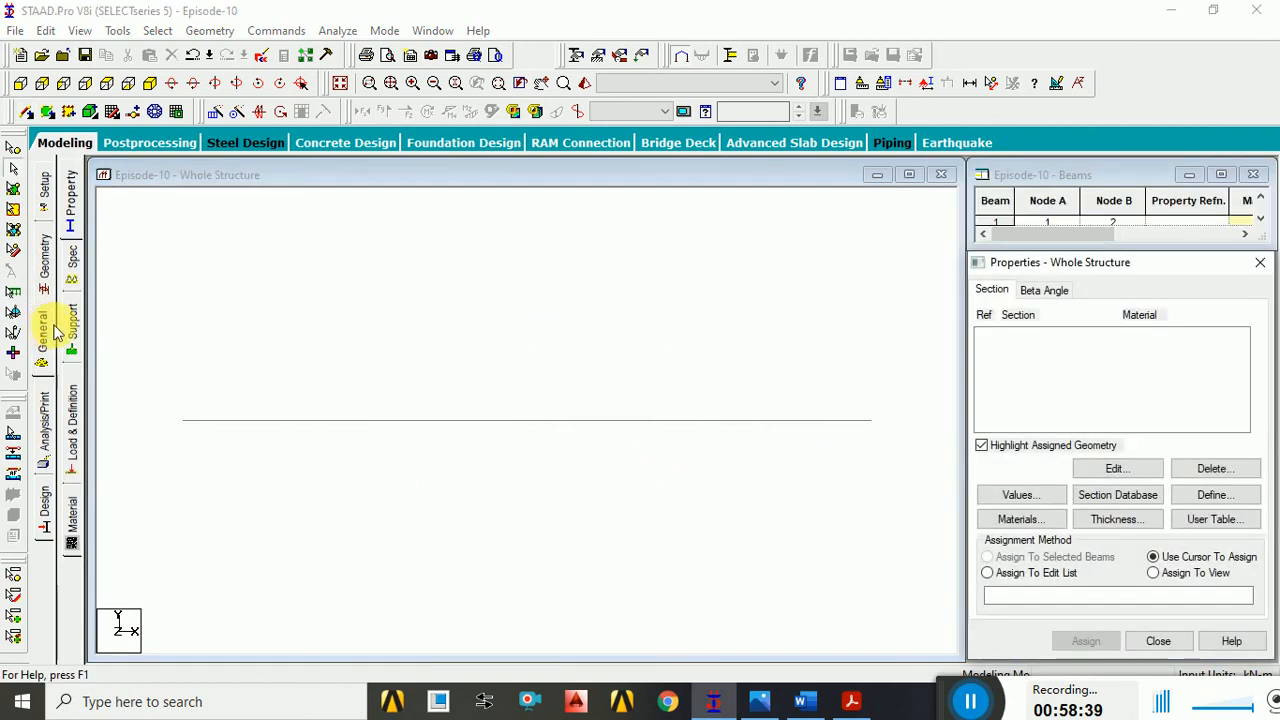
{"action": "left_click", "coordinate": [76, 338]}
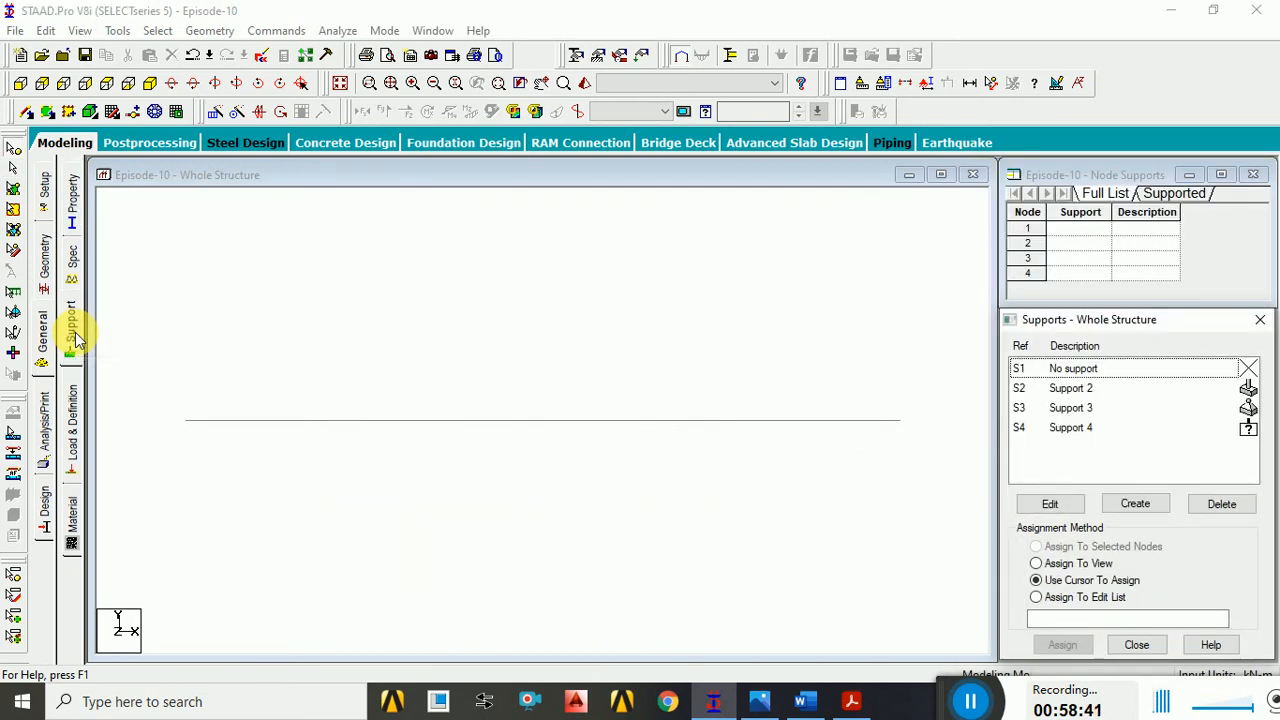
{"action": "left_click_drag", "start_coordinate": [1157, 318], "coordinate": [1167, 246]}
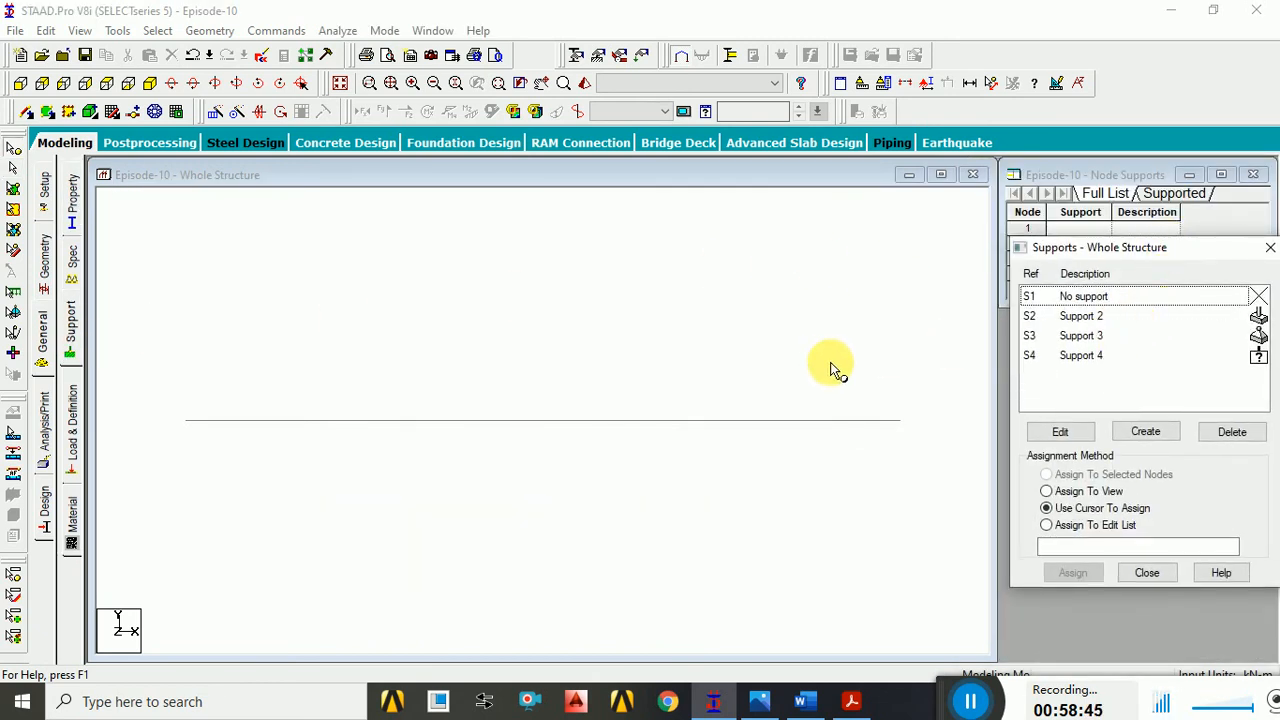
{"action": "left_click", "coordinate": [186, 428]}
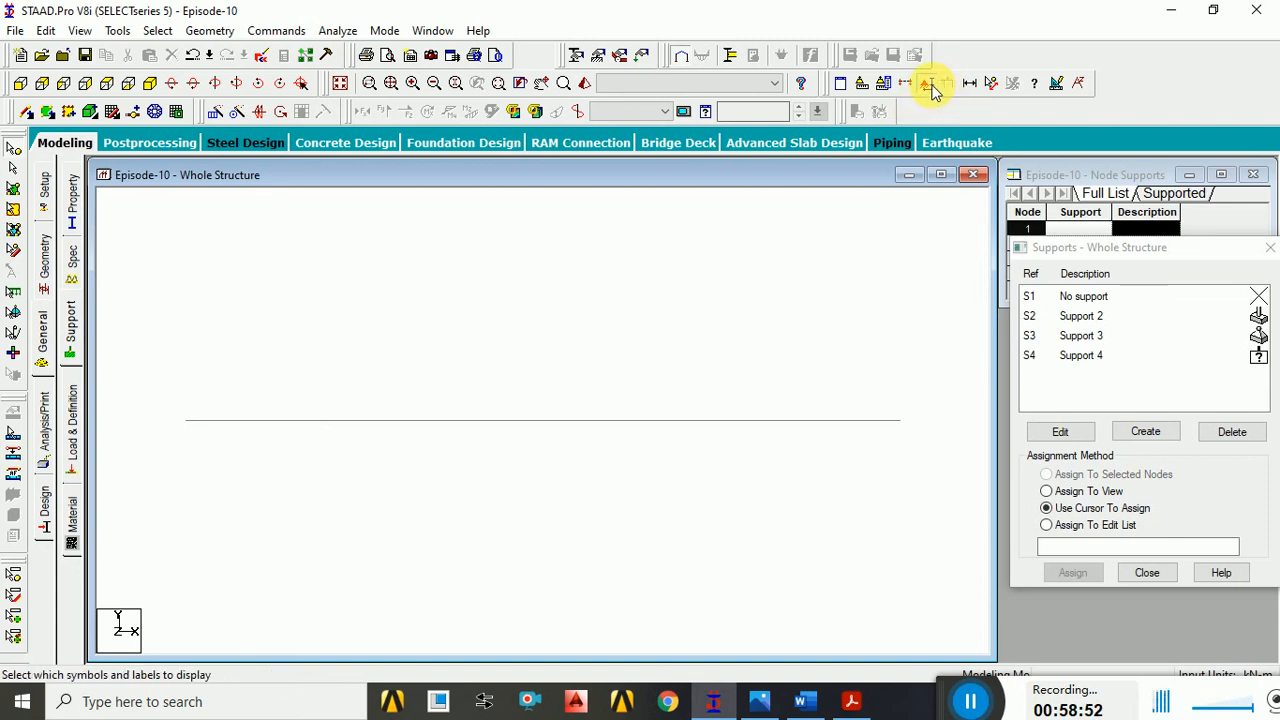
{"action": "left_click", "coordinate": [928, 85]}
{"action": "left_click", "coordinate": [521, 152]}
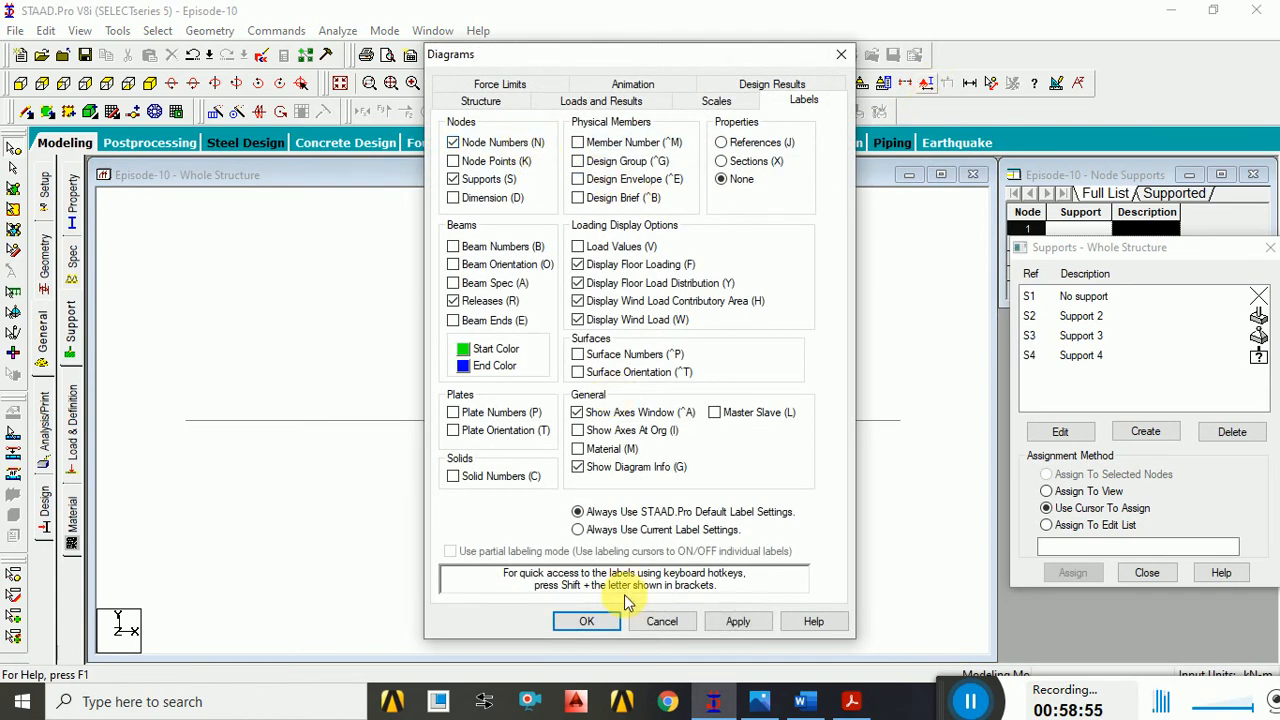
{"action": "left_click", "coordinate": [595, 621]}
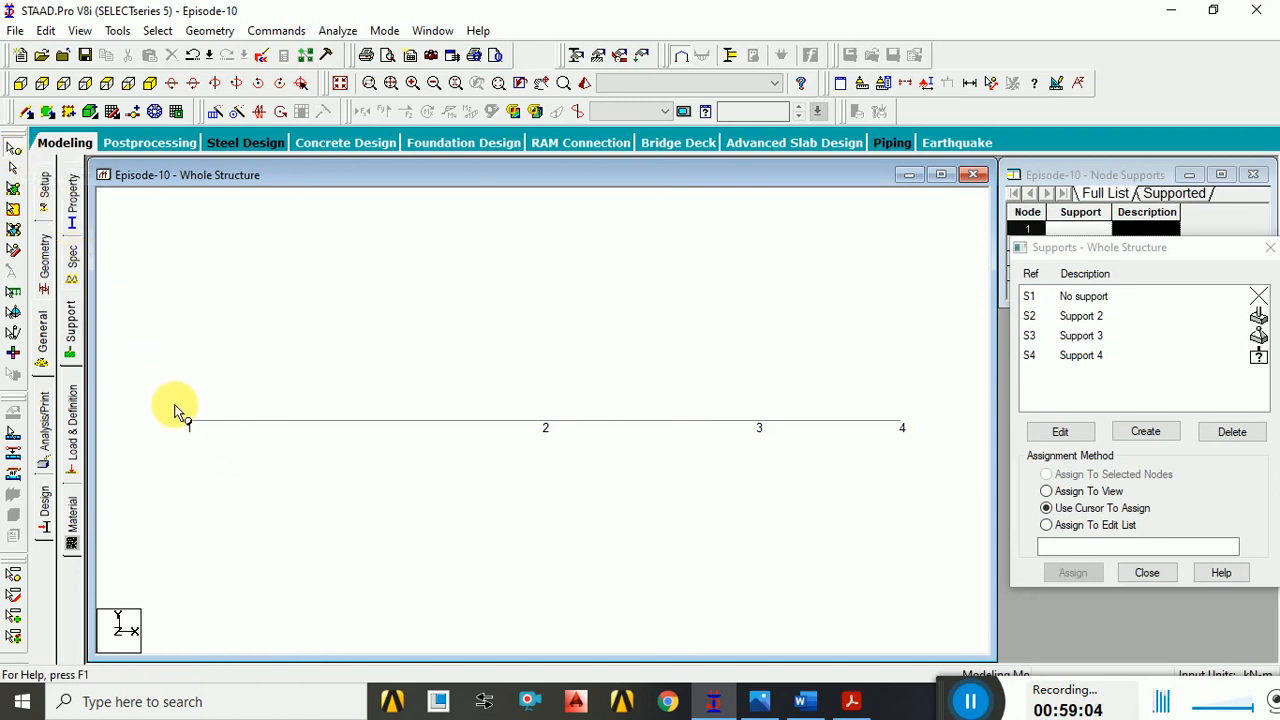
- Assign Support 2 to node 1 with the Use Cursor To Assign method
{"action": "left_click_drag", "start_coordinate": [158, 402], "coordinate": [950, 492]}
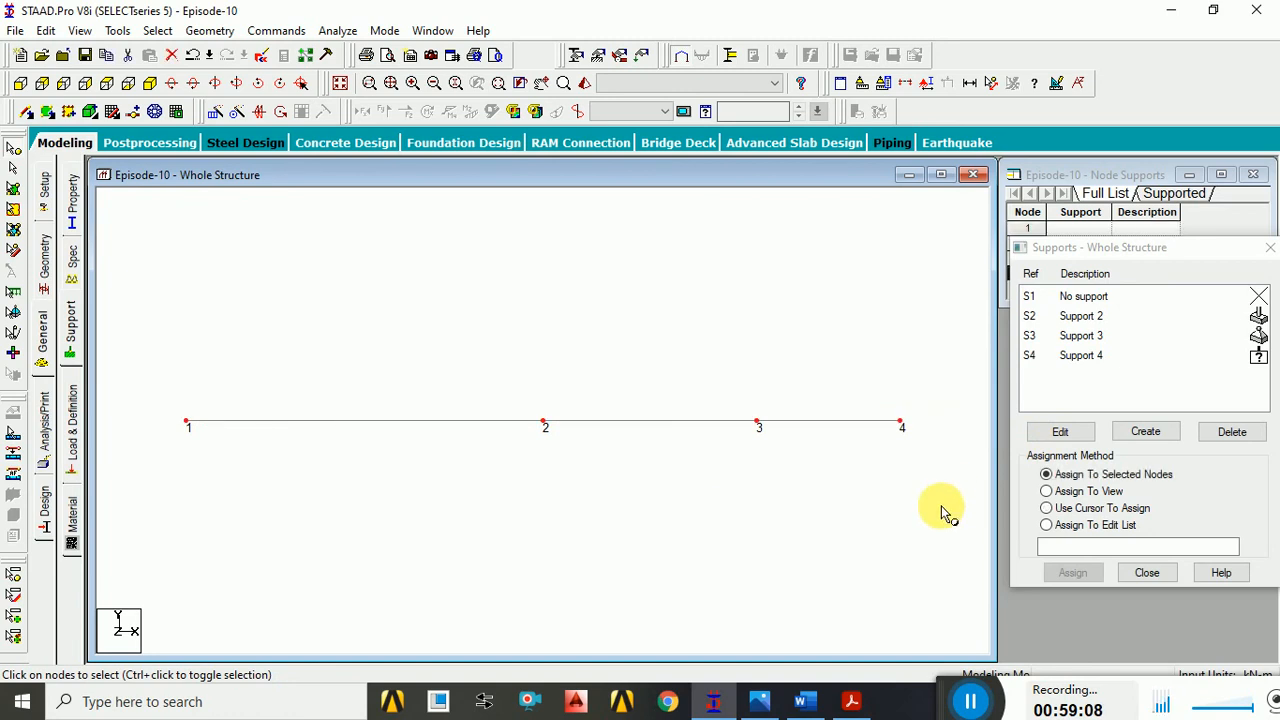
{"action": "left_click", "coordinate": [1092, 317]}
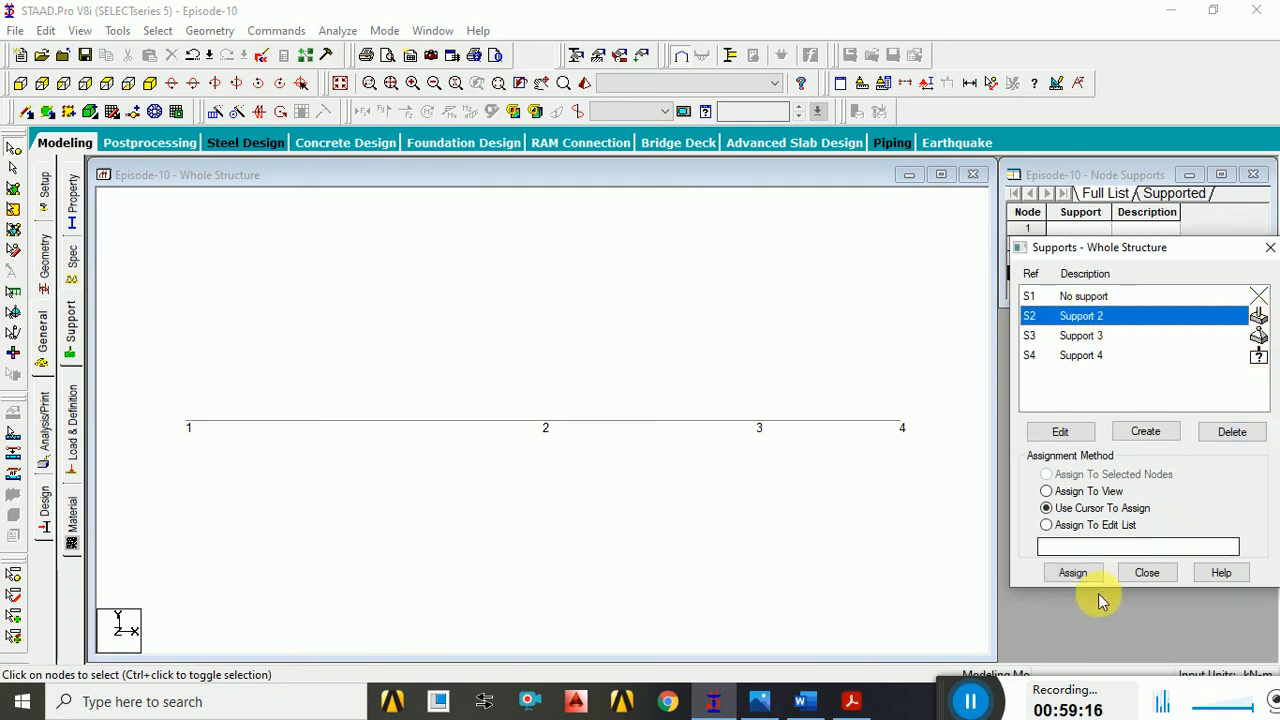
{"action": "left_click", "coordinate": [1072, 578]}
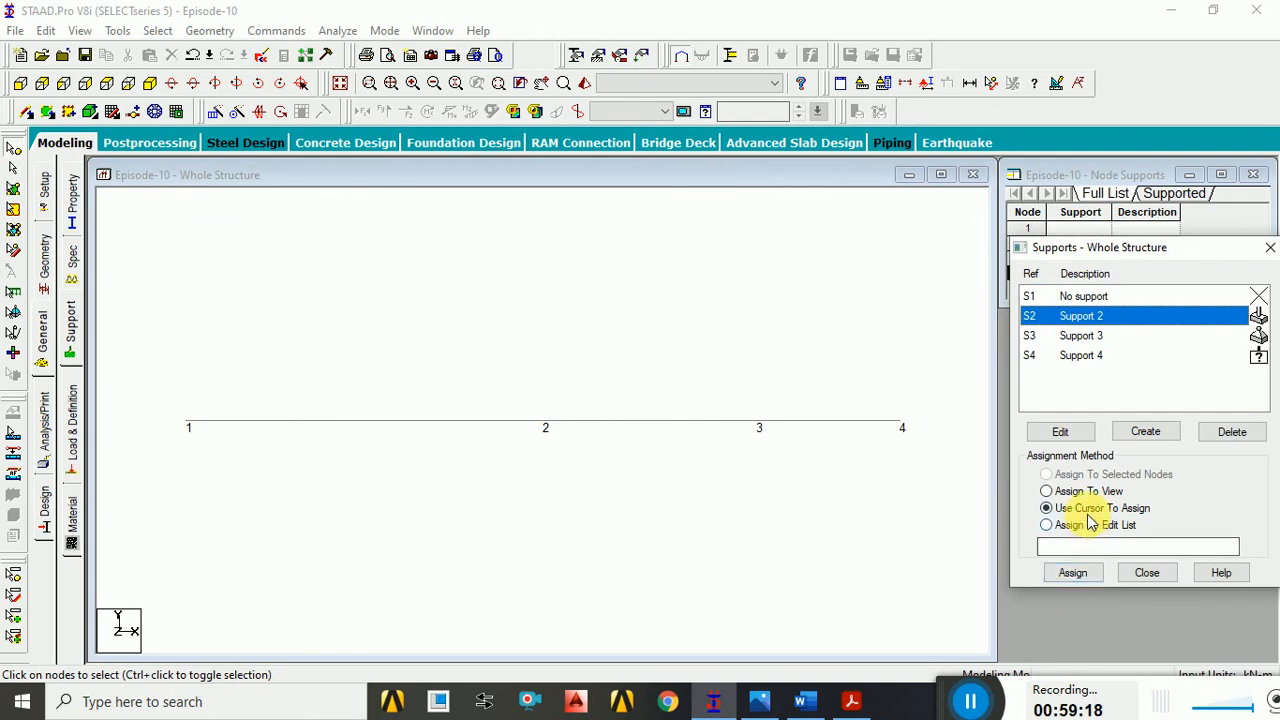
{"action": "left_click", "coordinate": [1073, 573]}
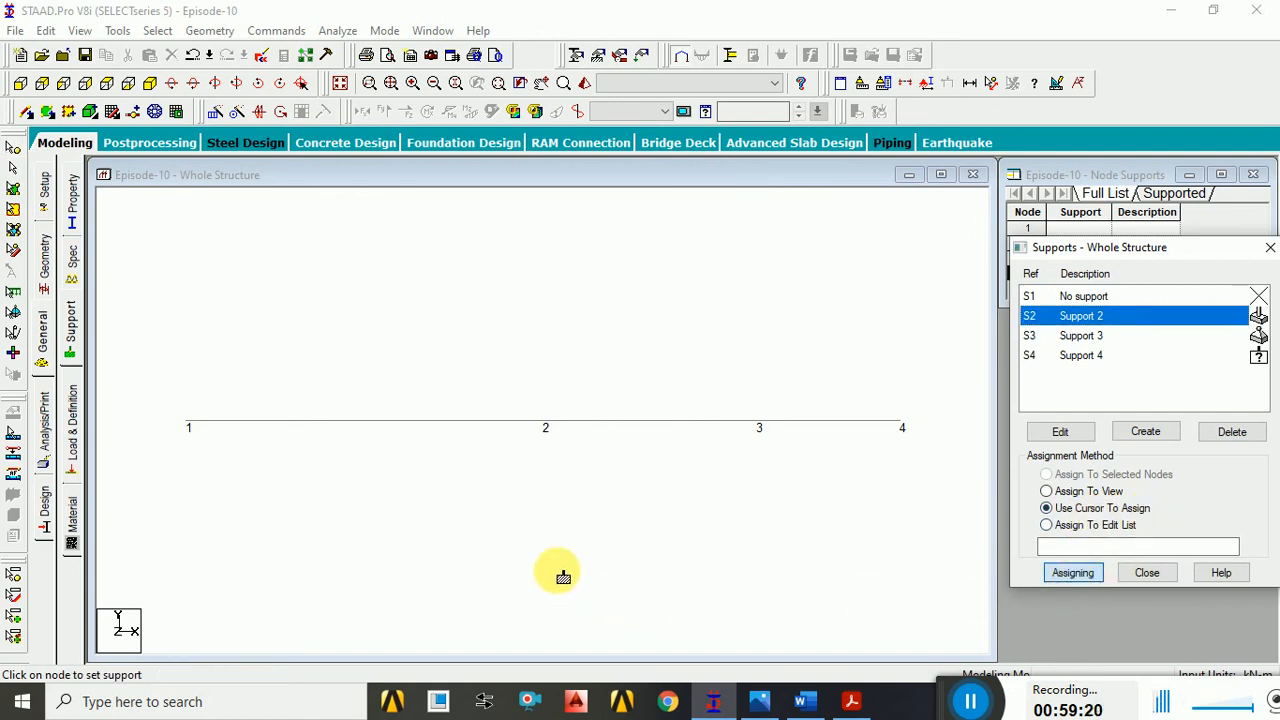
{"action": "left_click", "coordinate": [194, 427]}
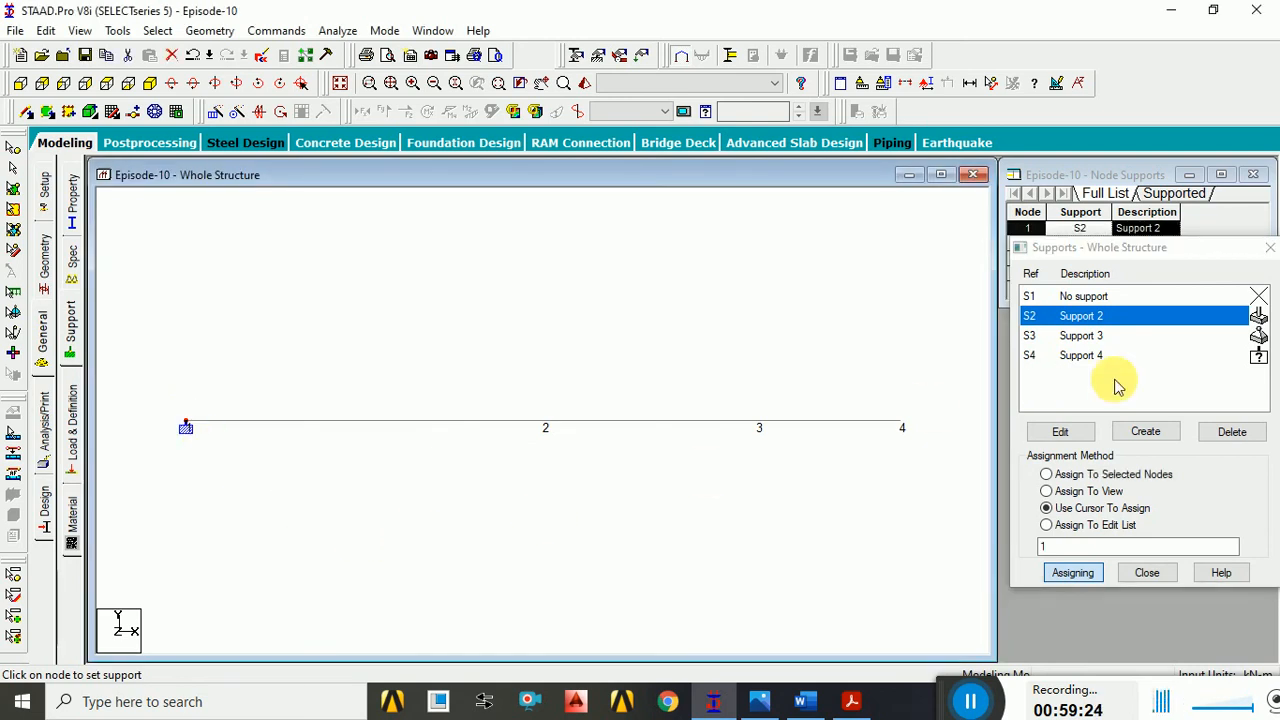
- Assign Support 3 to node 4 with the cursor and decline the auto save
{"action": "left_click", "coordinate": [1089, 338]}
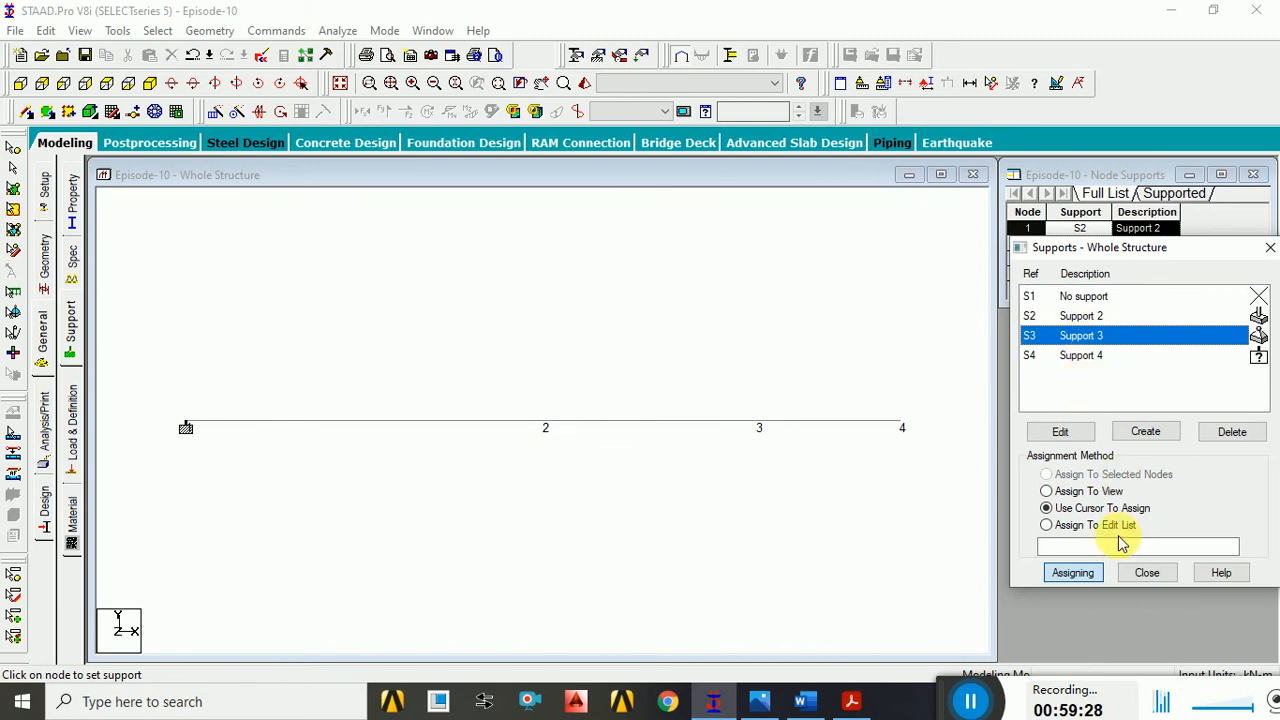
{"action": "left_click", "coordinate": [904, 428]}
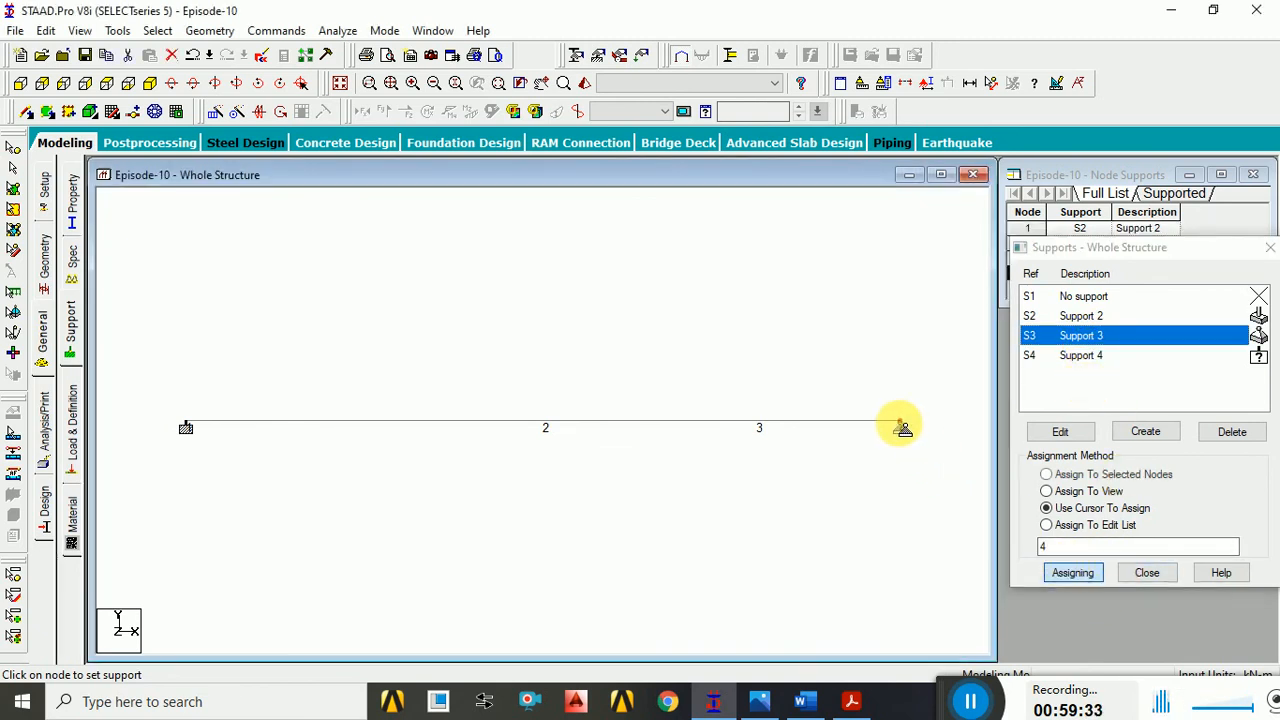
{"action": "left_click", "coordinate": [1072, 580]}
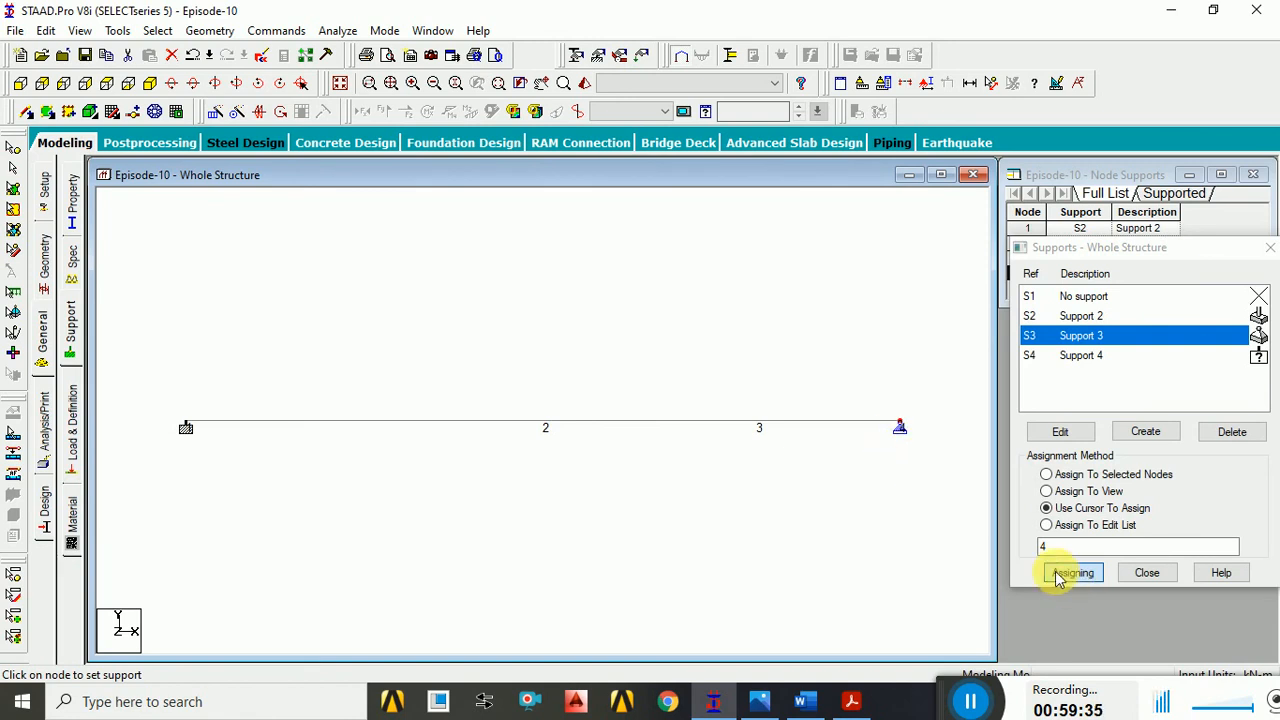
{"action": "left_click", "coordinate": [902, 430]}
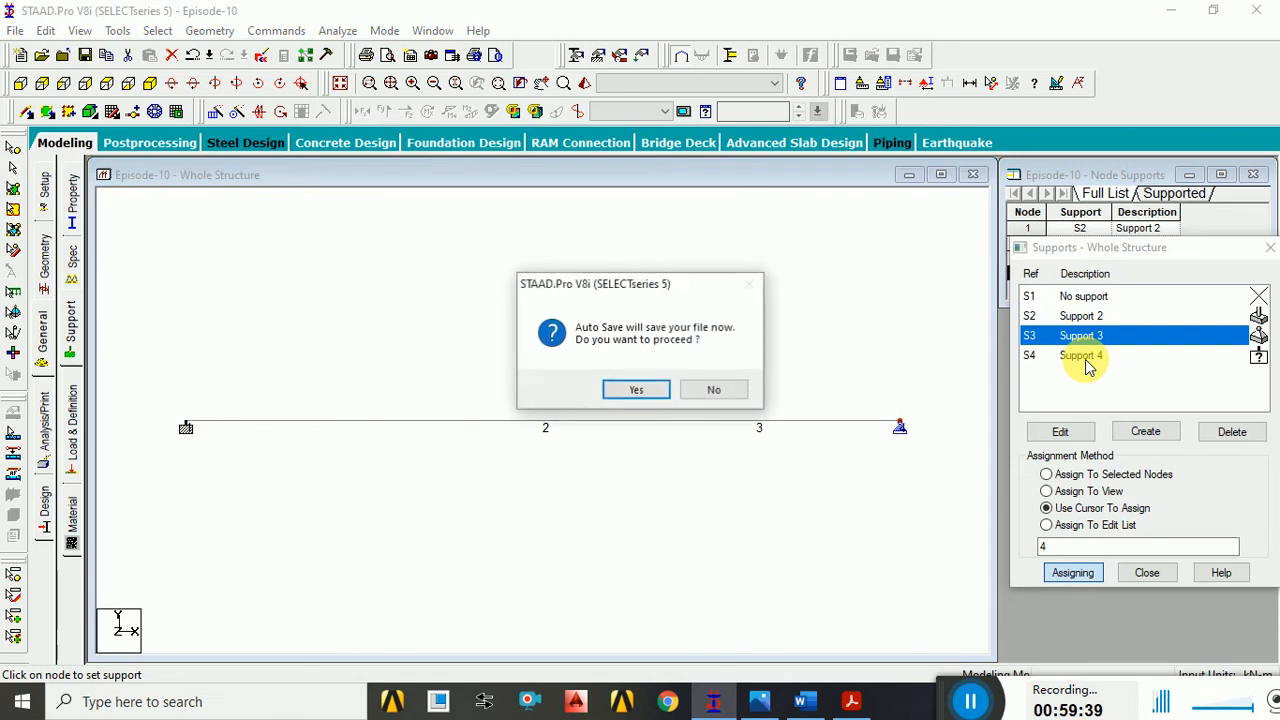
{"action": "left_click", "coordinate": [722, 390]}
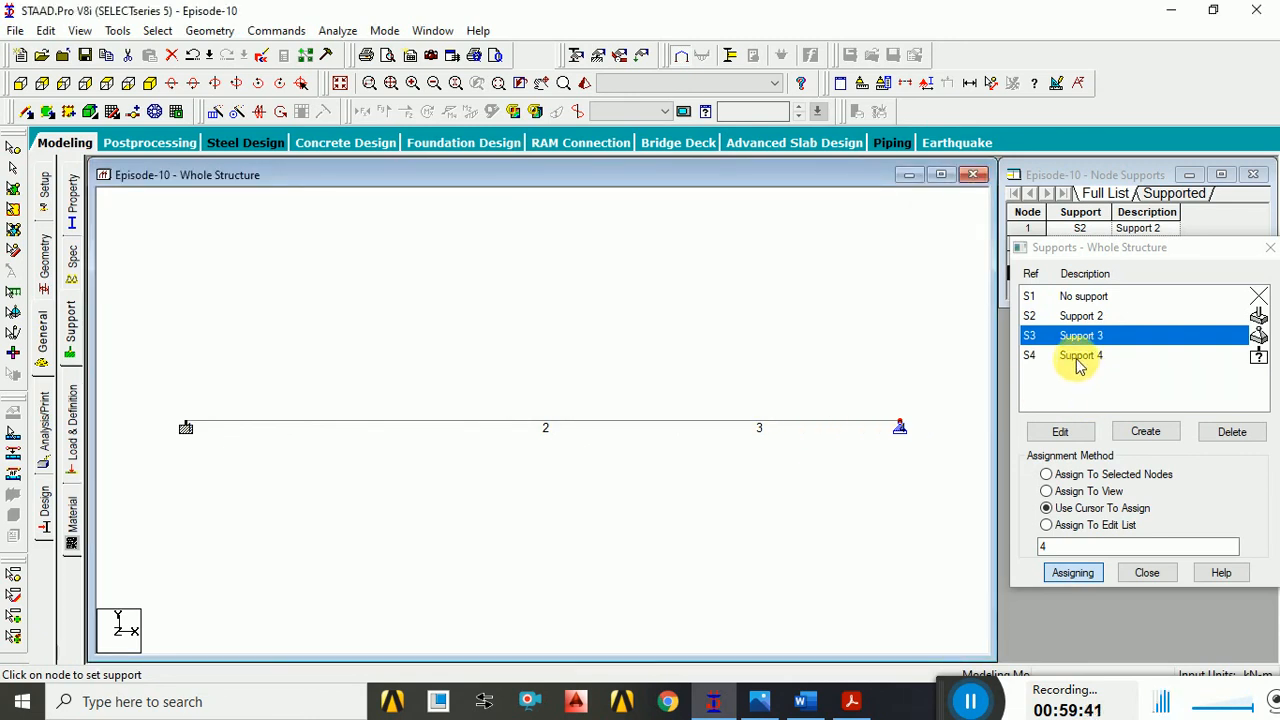
- Assign Support 4 to nodes 2 and 3 with the cursor and close the support definitions
{"action": "left_click", "coordinate": [1080, 355]}
{"action": "left_click", "coordinate": [1075, 576]}
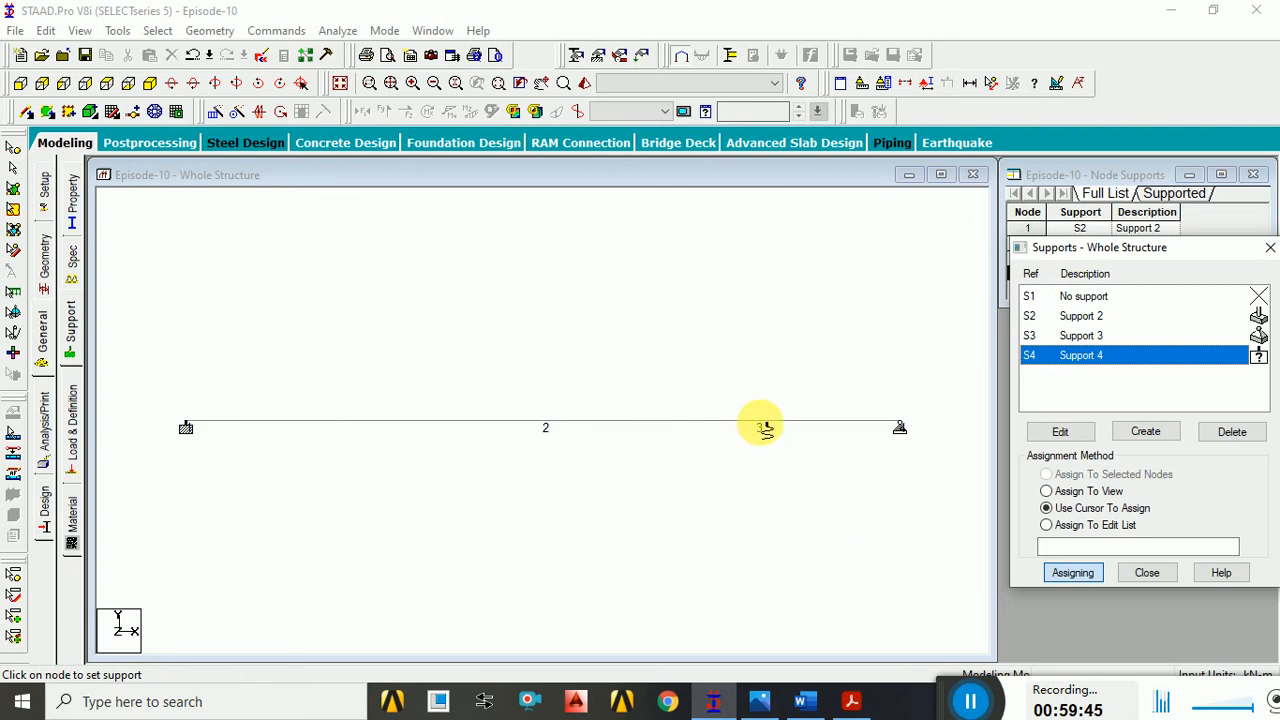
{"action": "left_click", "coordinate": [759, 427]}
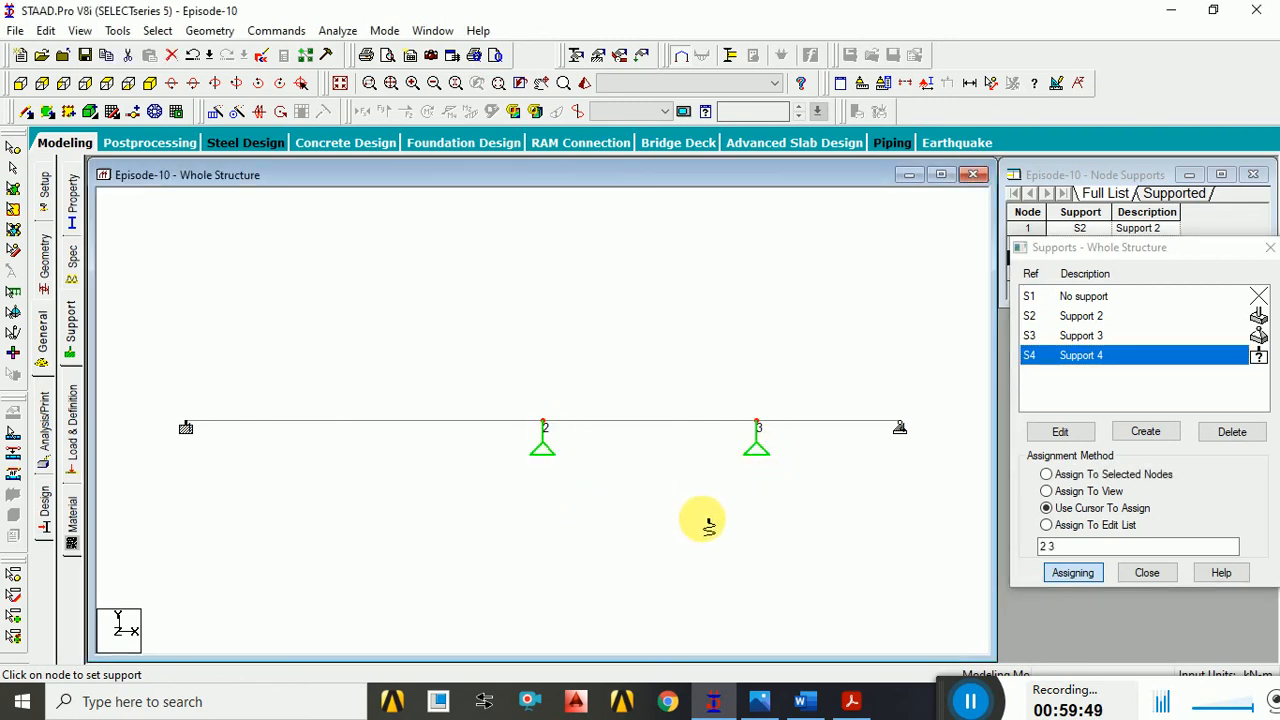
{"action": "left_click", "coordinate": [1148, 573]}
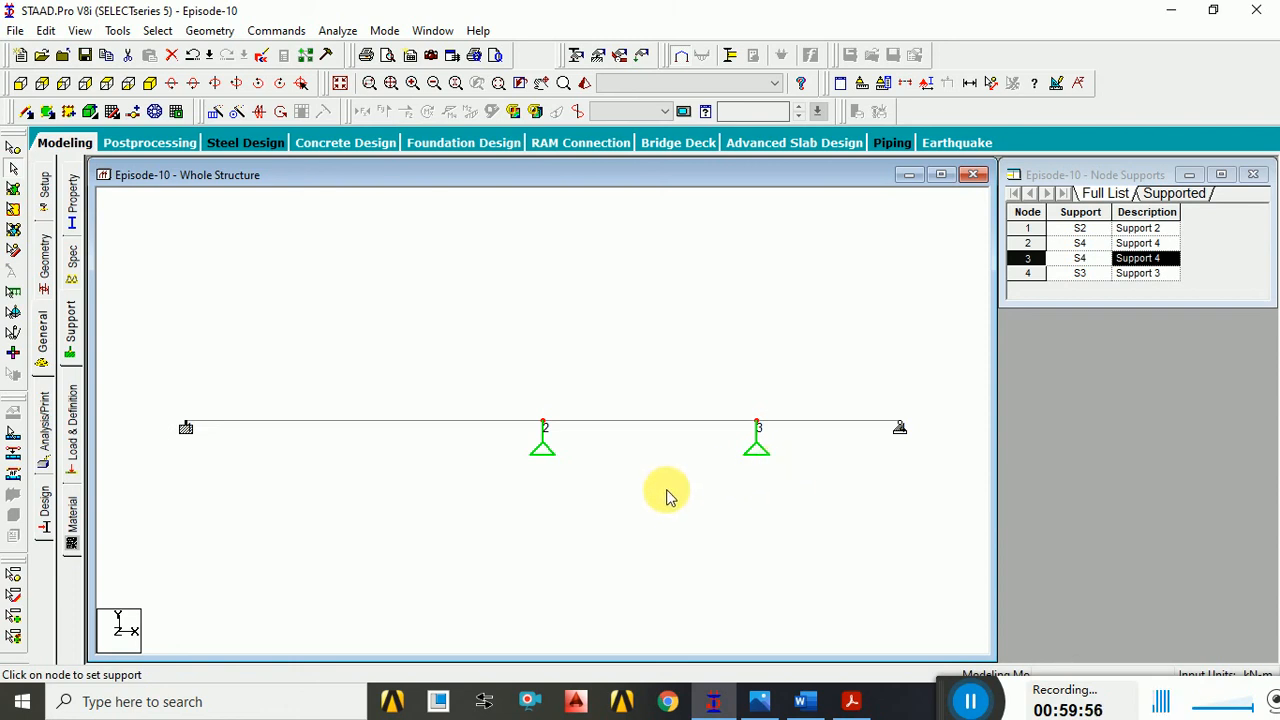
- Examine the geometry, property and loading data of beam 1, close its details and clear the beam selection
{"action": "double_click", "coordinate": [435, 428]}
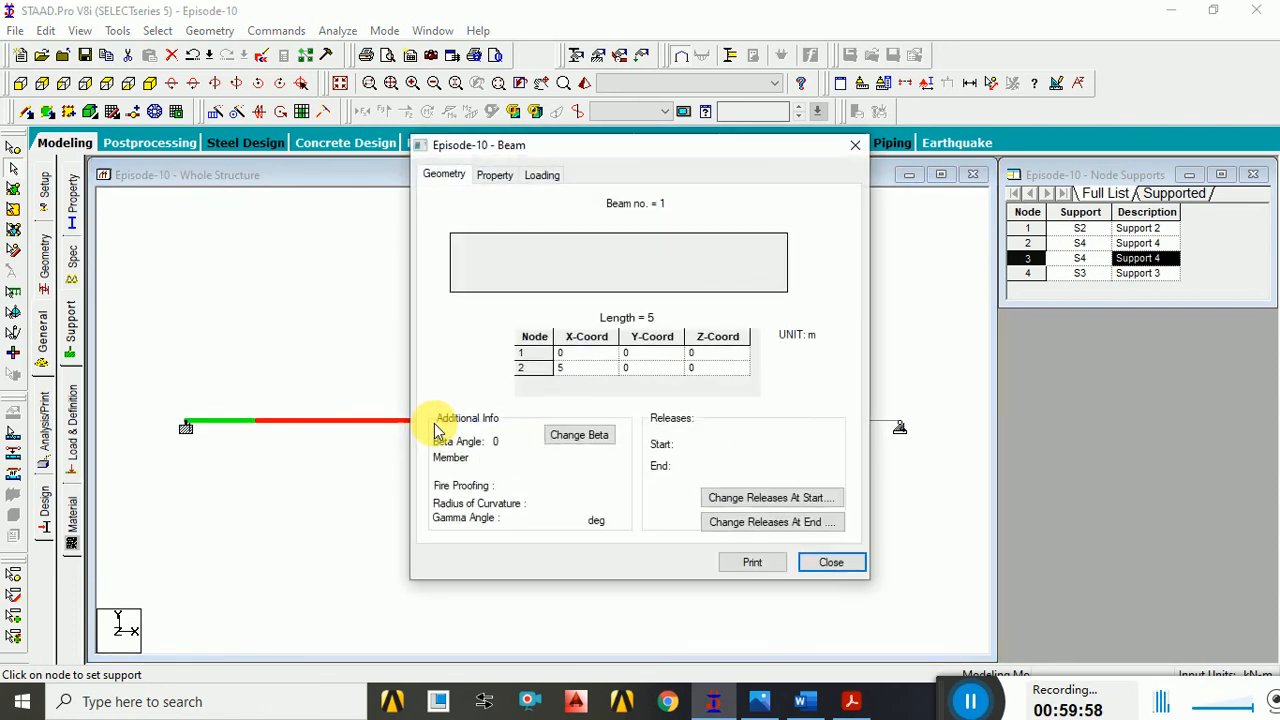
{"action": "left_click", "coordinate": [503, 177]}
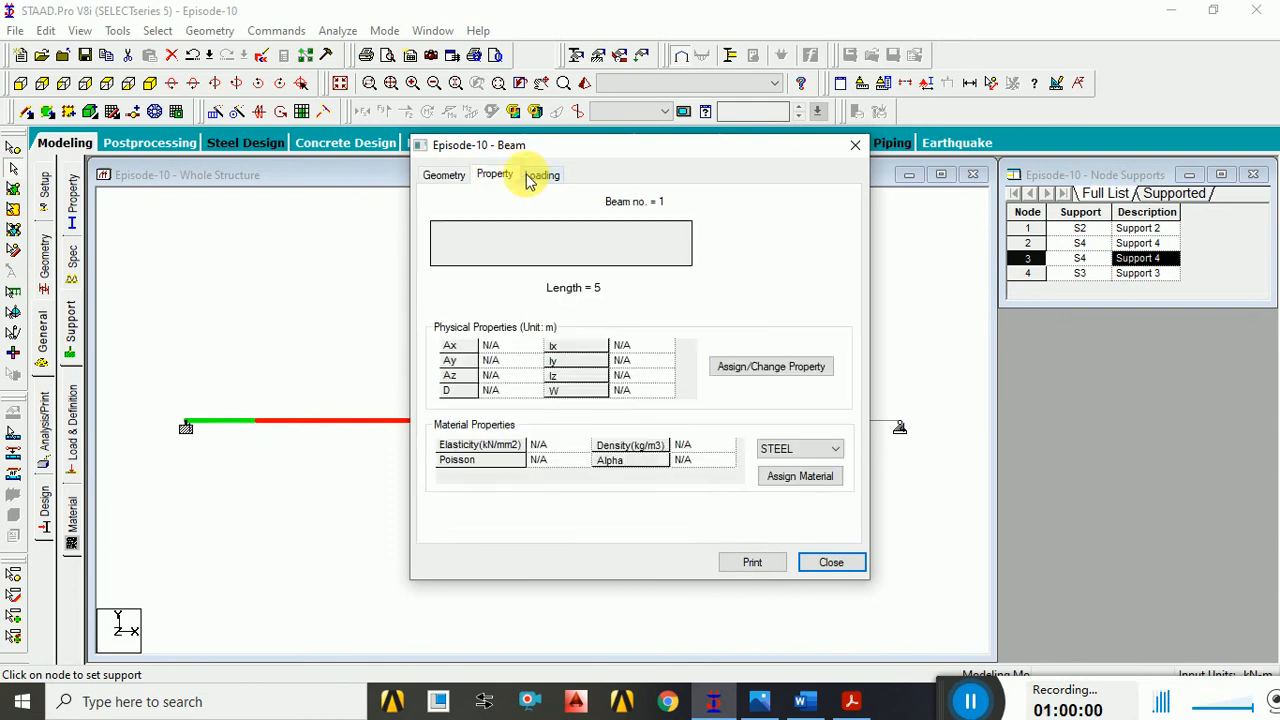
{"action": "left_click", "coordinate": [540, 176]}
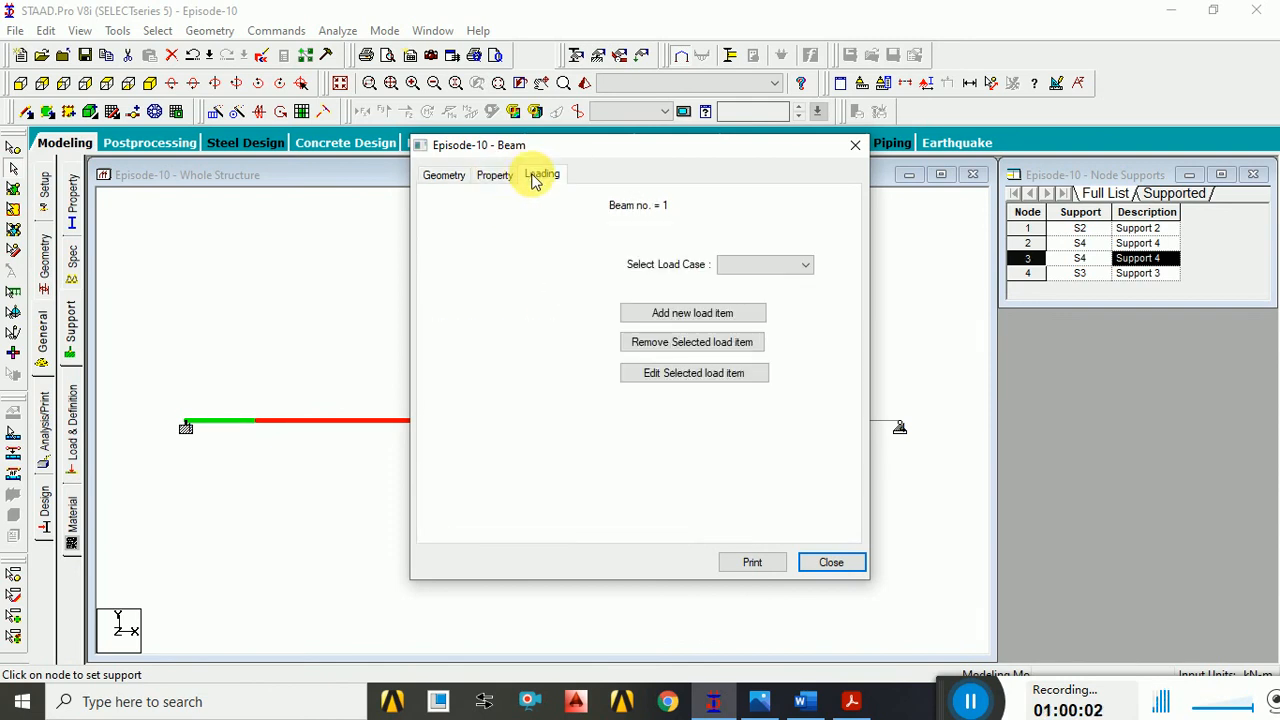
{"action": "left_click", "coordinate": [853, 146]}
{"action": "left_click", "coordinate": [536, 455]}
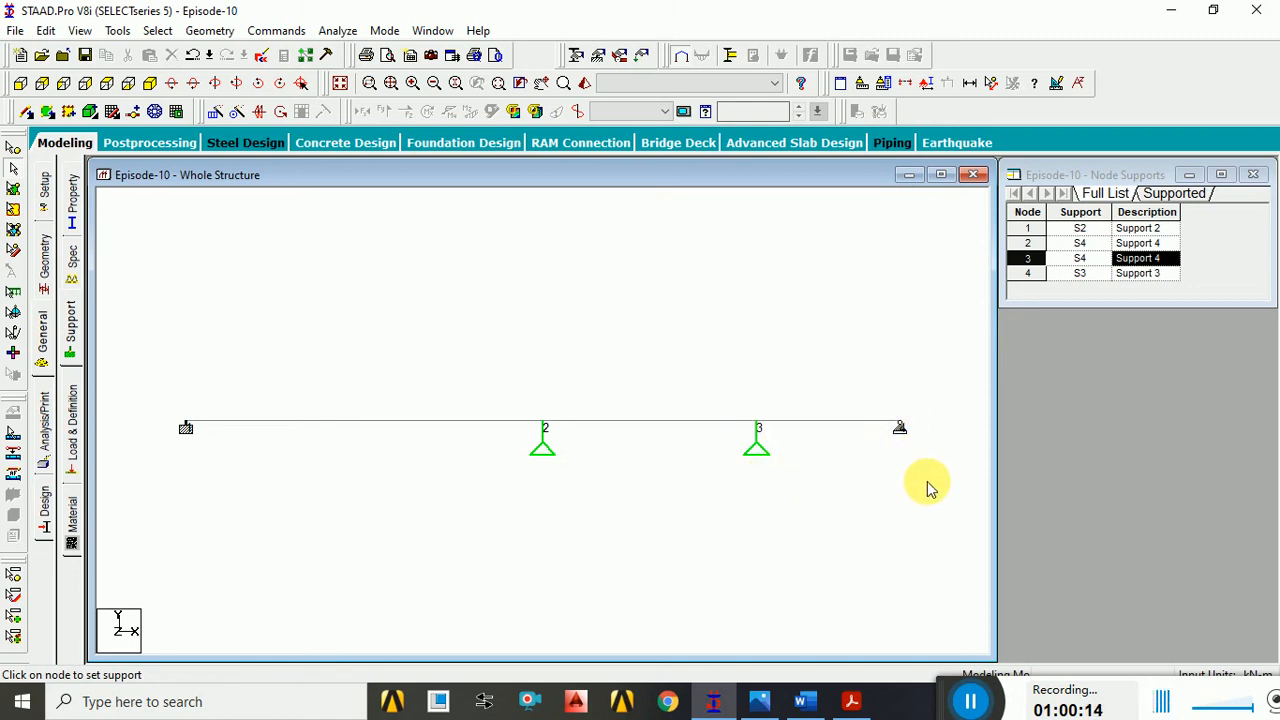
{"action": "scroll", "coordinate": [931, 489], "scroll_direction": "up", "scroll_amount": 1}
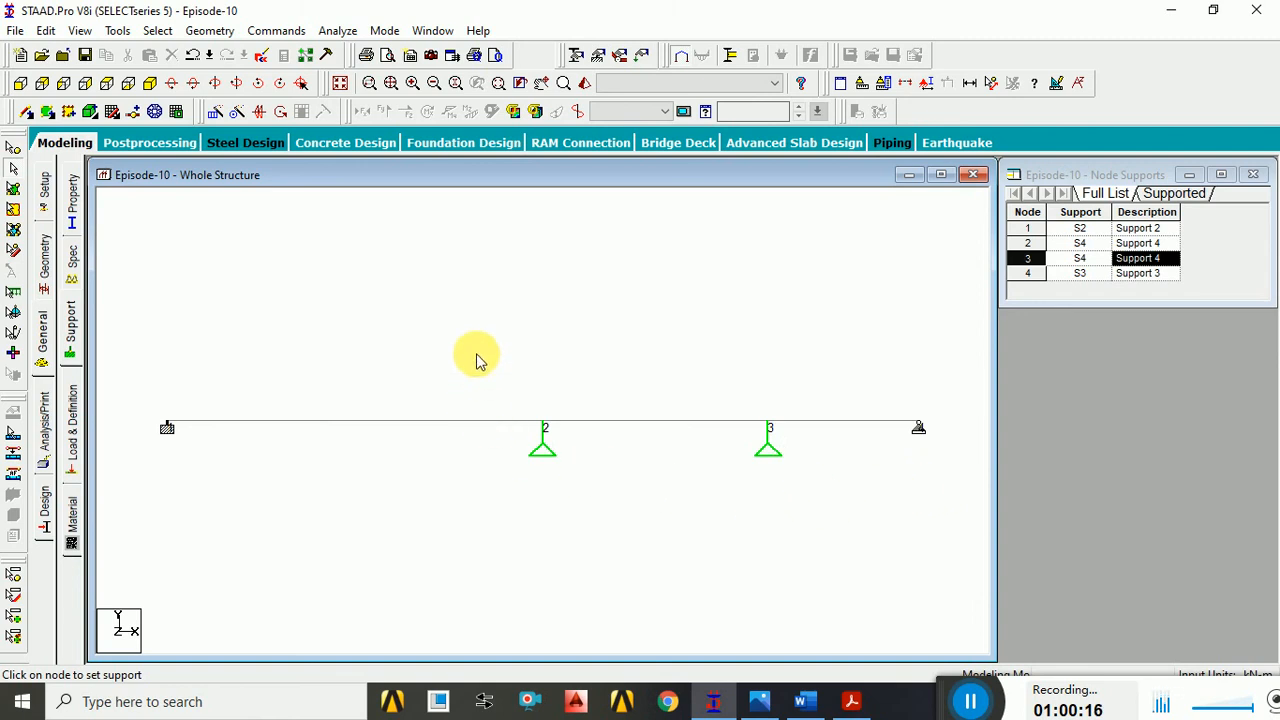
{"action": "scroll", "coordinate": [178, 433], "scroll_direction": "up", "scroll_amount": 1}
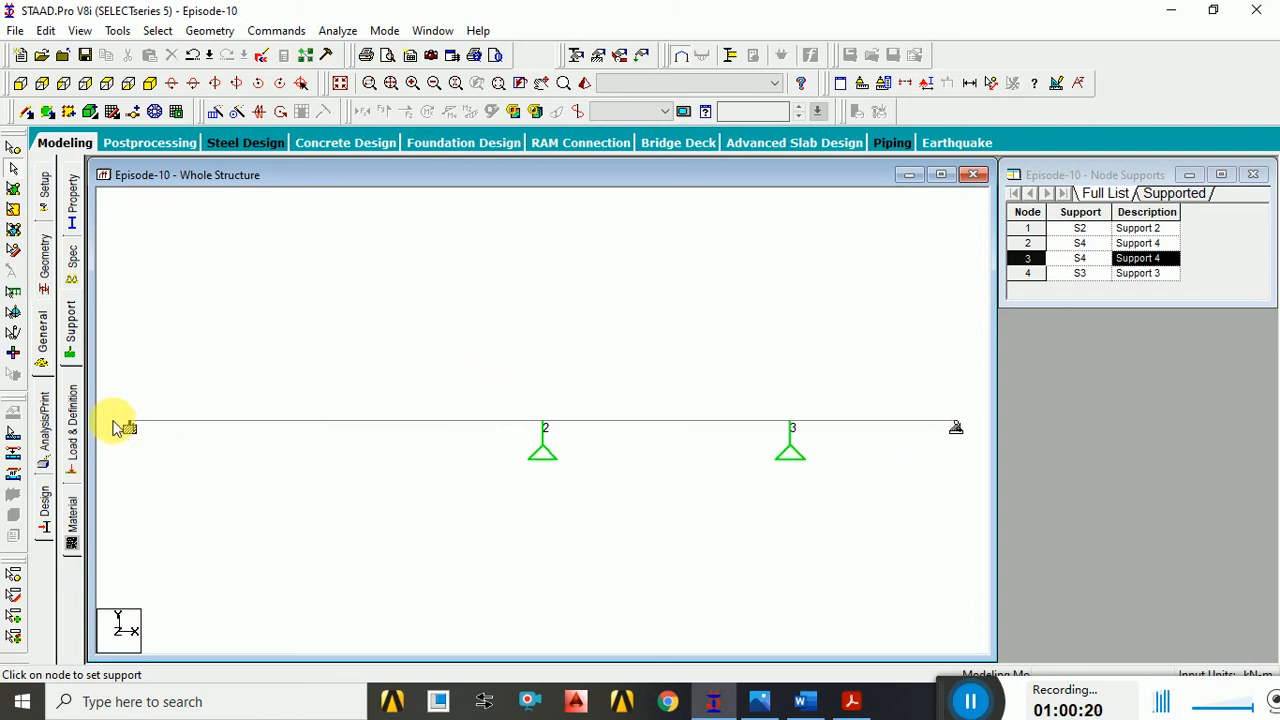
{"action": "scroll", "coordinate": [110, 427], "scroll_direction": "up", "scroll_amount": 1}
{"action": "scroll", "coordinate": [141, 437], "scroll_direction": "down", "scroll_amount": 1}
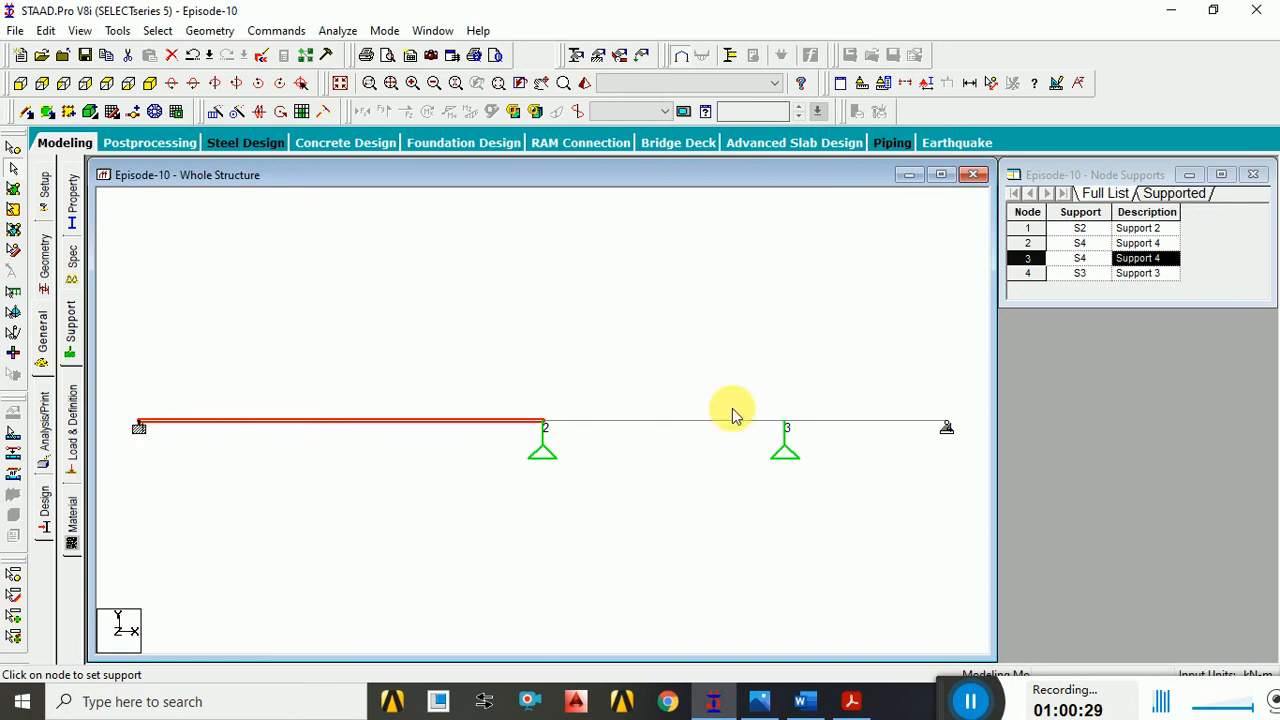
{"action": "scroll", "coordinate": [953, 431], "scroll_direction": "up", "scroll_amount": 1}
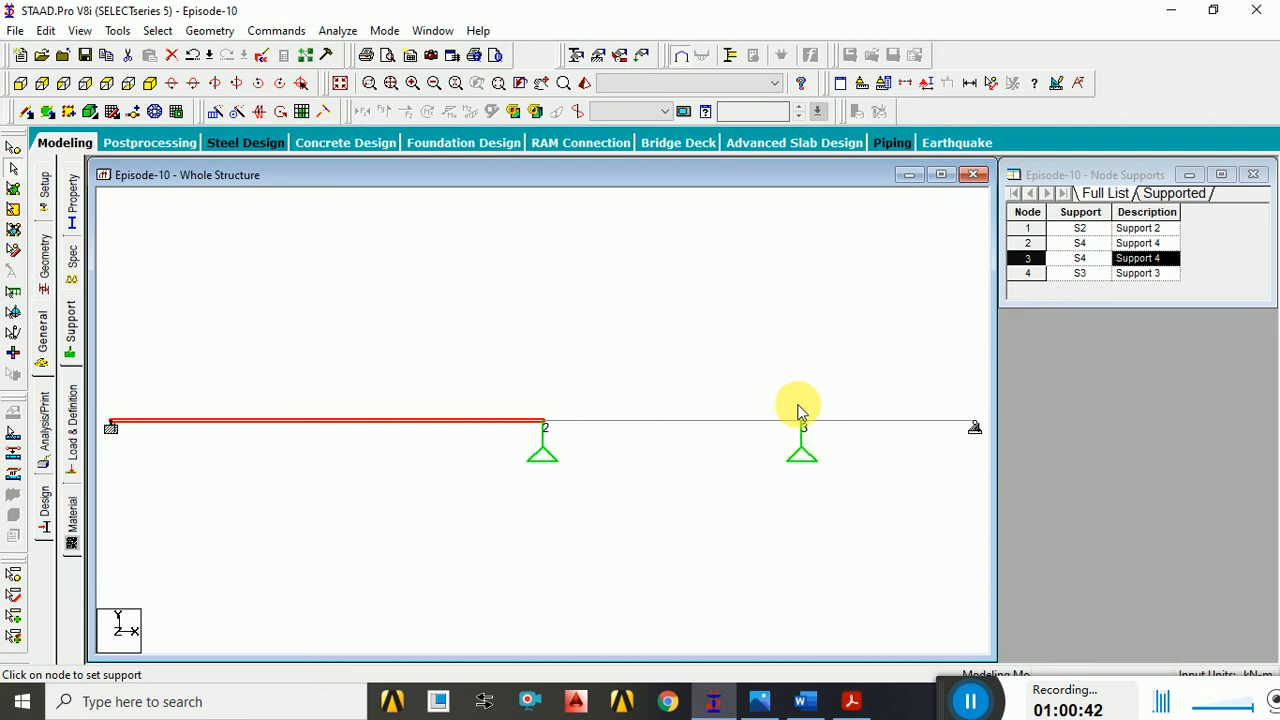
{"action": "scroll", "coordinate": [808, 503], "scroll_direction": "up", "scroll_amount": 1}
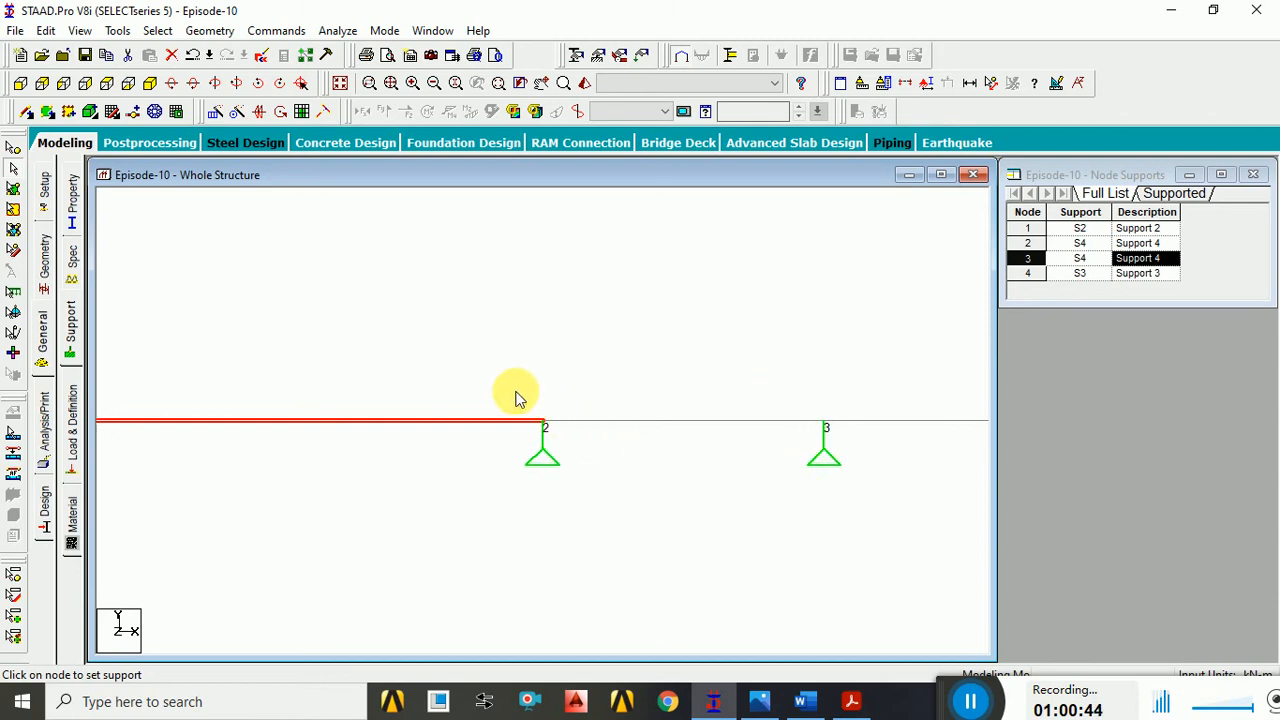
{"action": "left_click_drag", "start_coordinate": [808, 387], "coordinate": [862, 528]}
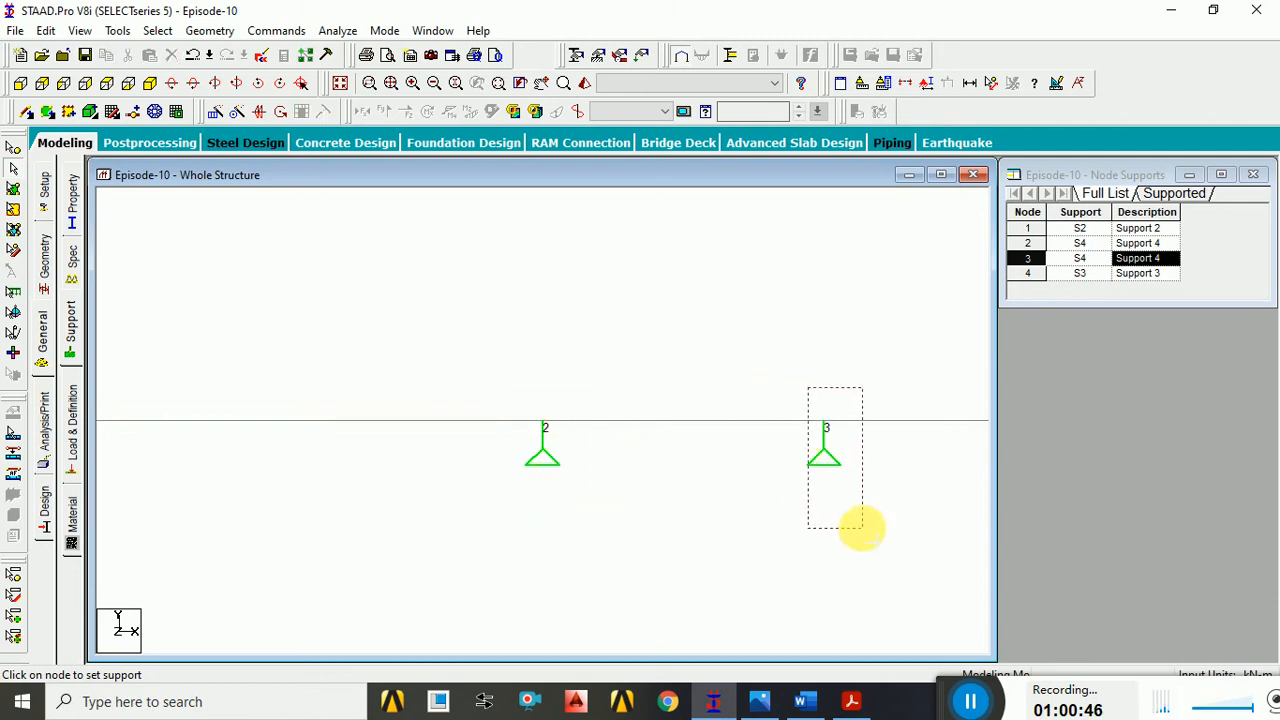
{"action": "scroll", "coordinate": [870, 555], "scroll_direction": "down", "scroll_amount": 2}
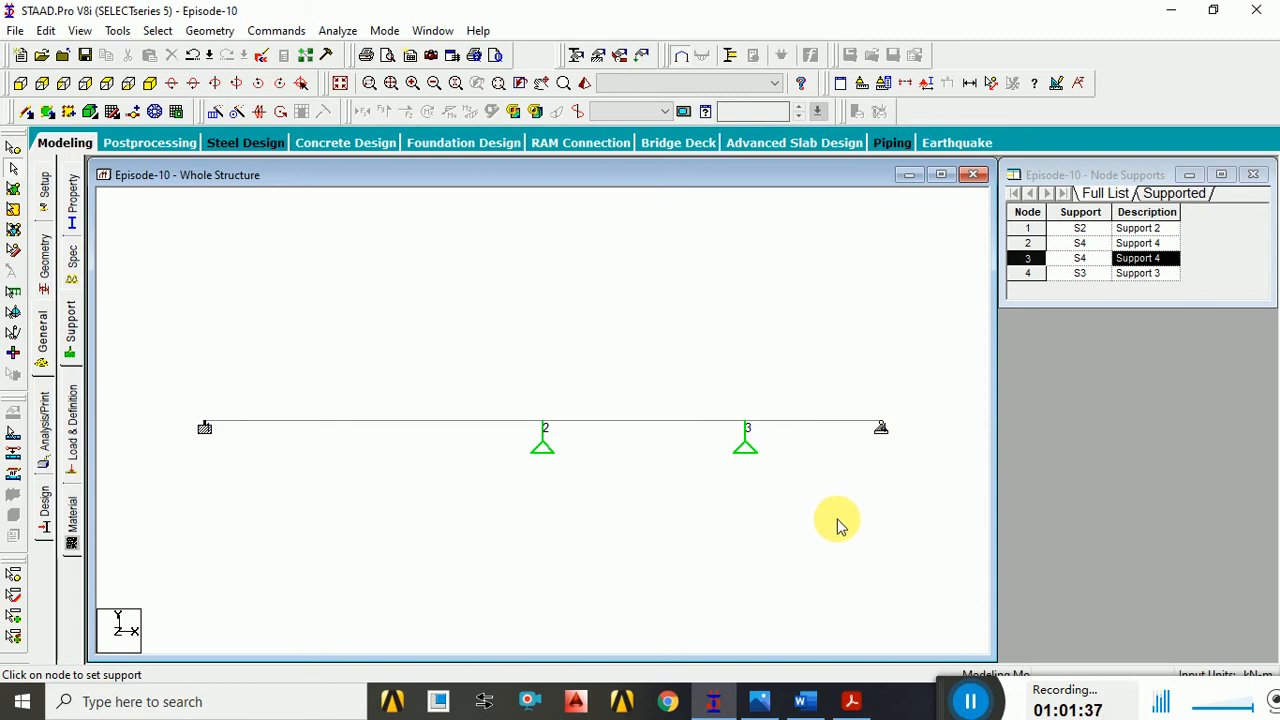
{"action": "left_click", "coordinate": [971, 700]}
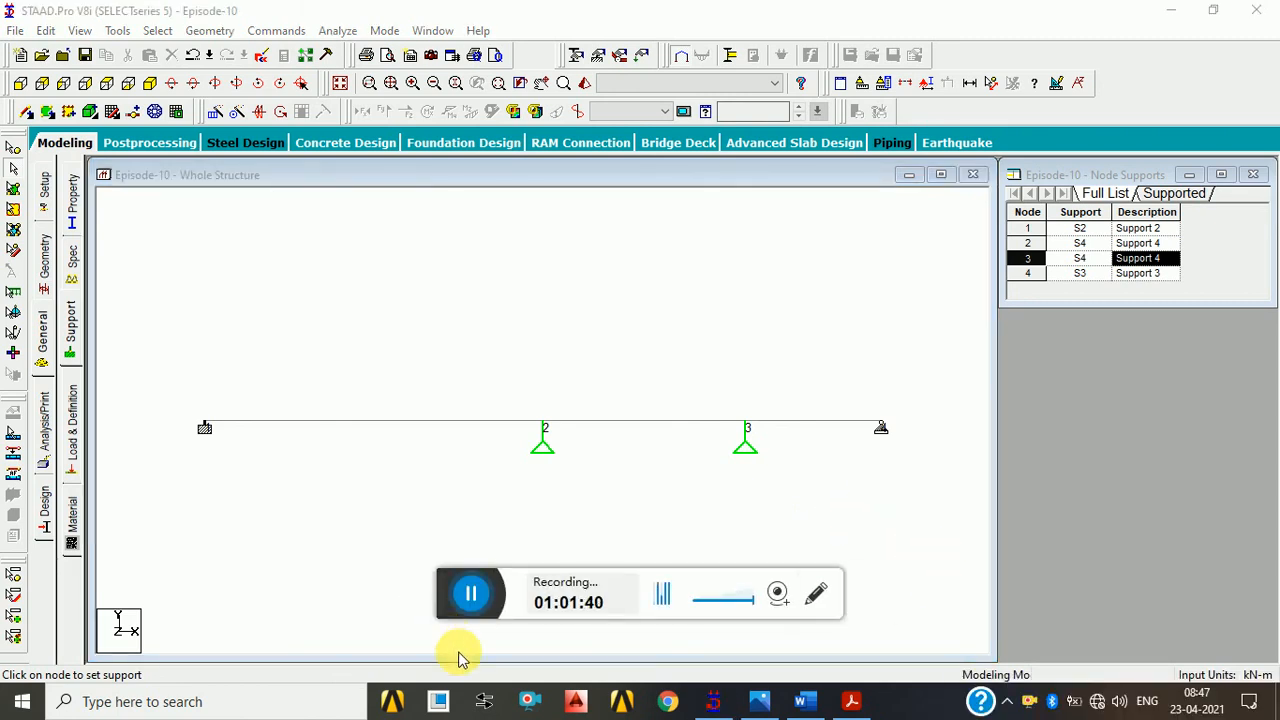